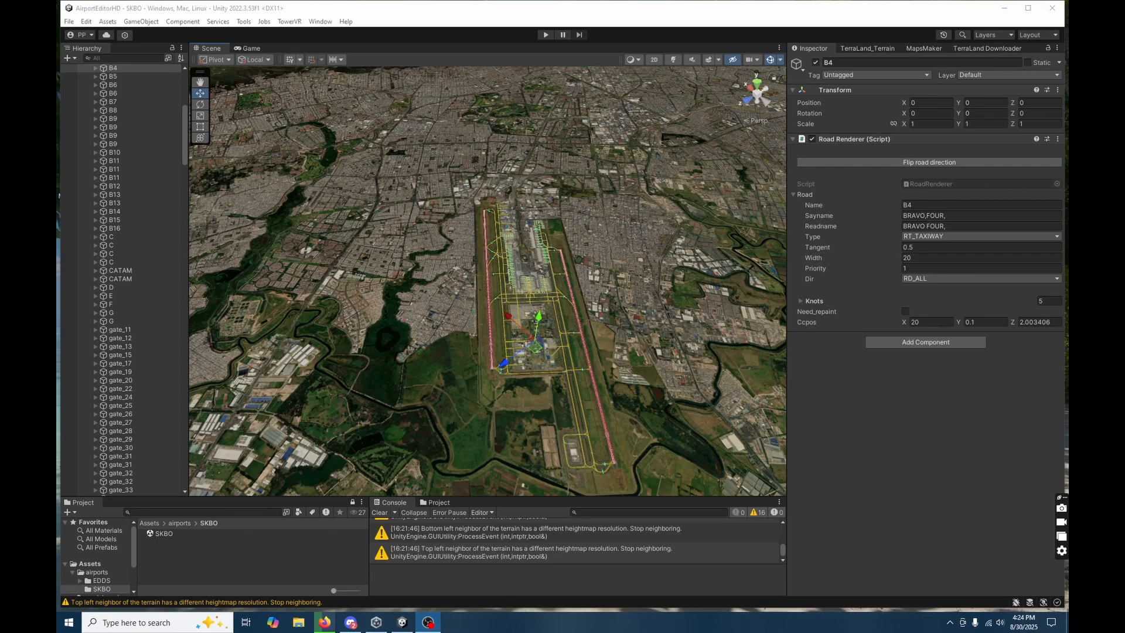
Maximize the editor window and select the 32R runway road in the scene at the end marked 14.
left_click(1028, 8)
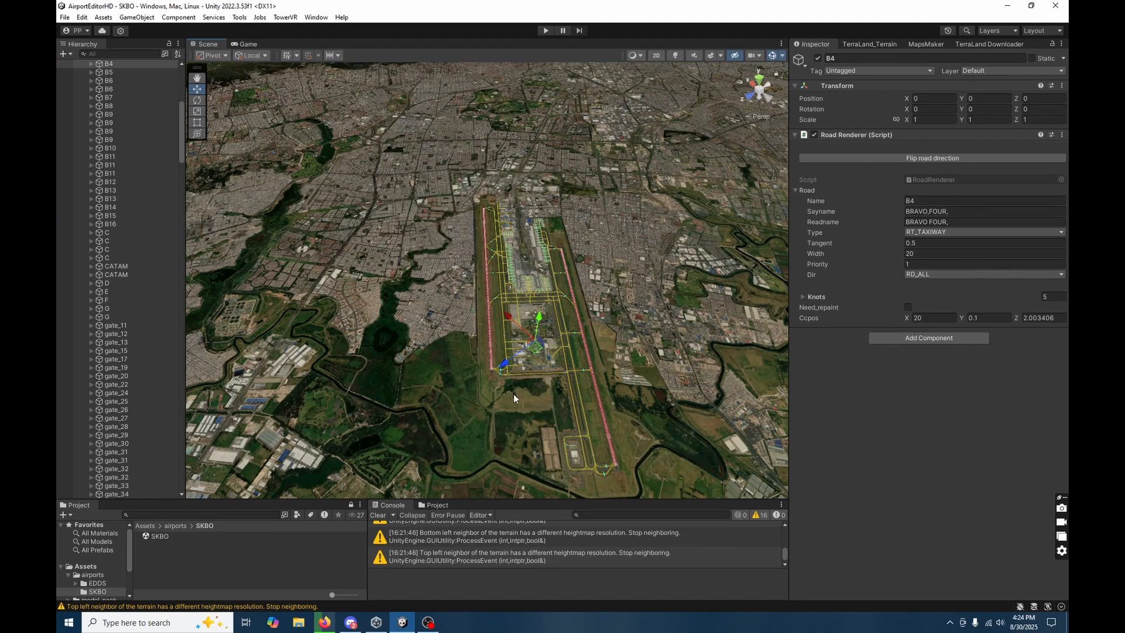
right_click_drag(513, 393, 547, 437)
scroll(542, 416, "up", 1)
left_click(670, 449)
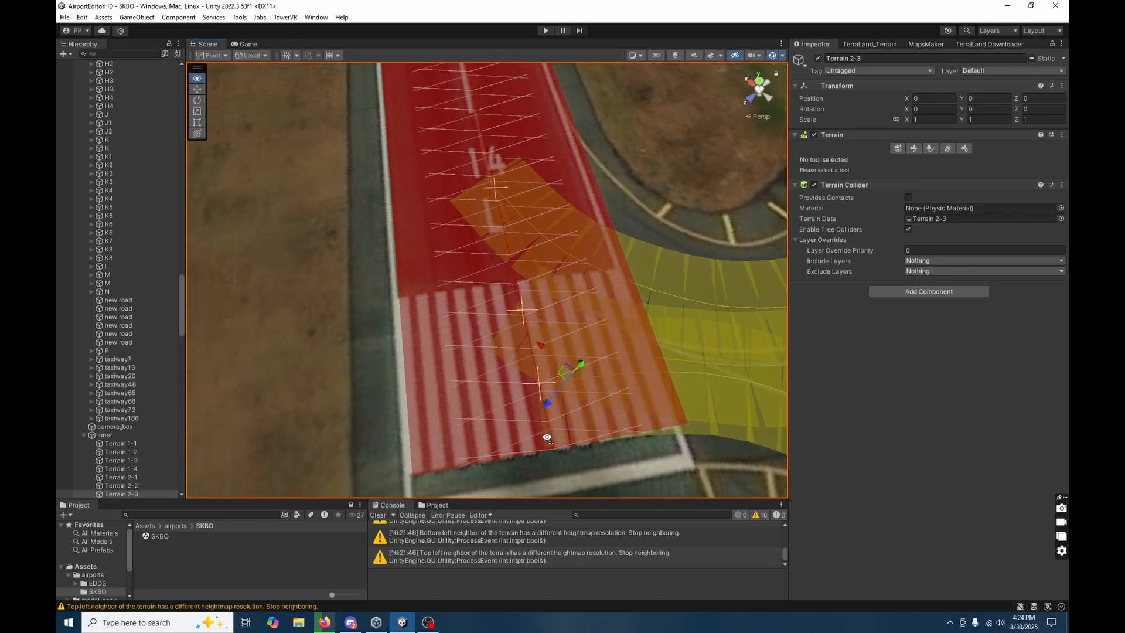
left_click(459, 242)
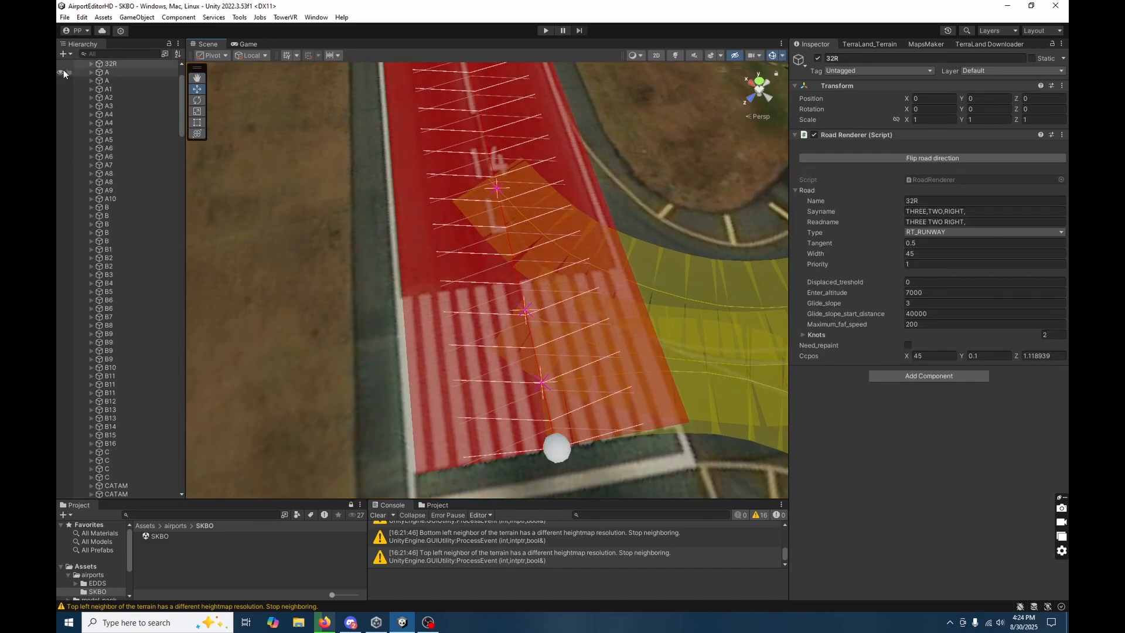
Inspect the child knots of runways 14L and 32R under airport_roads to compare their positions.
scroll(129, 175, "up", 3)
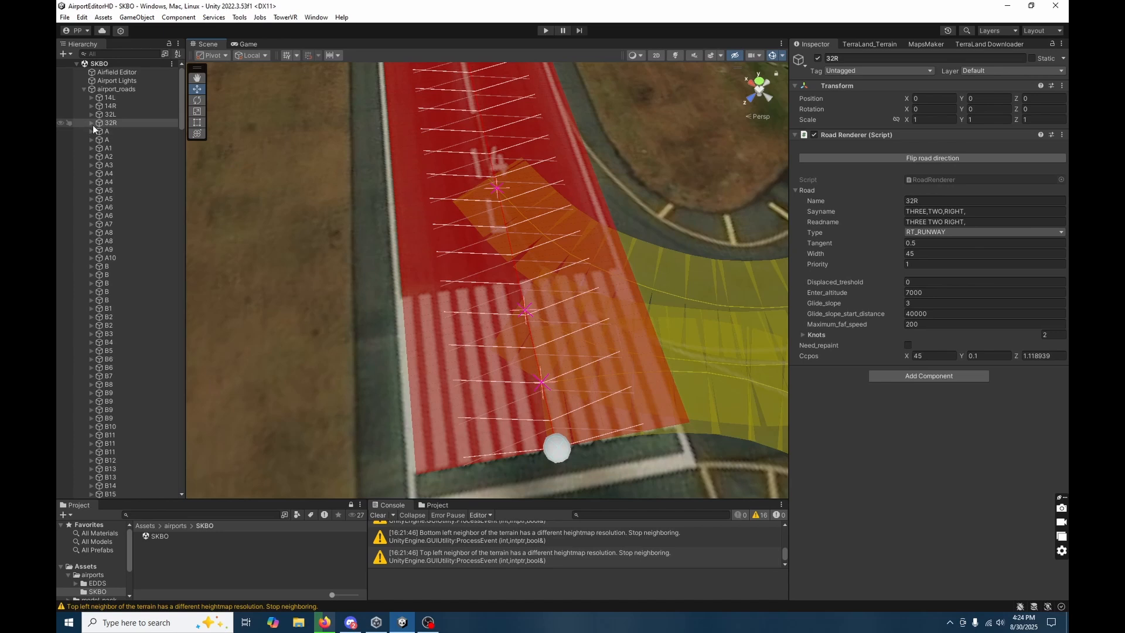
left_click(91, 97)
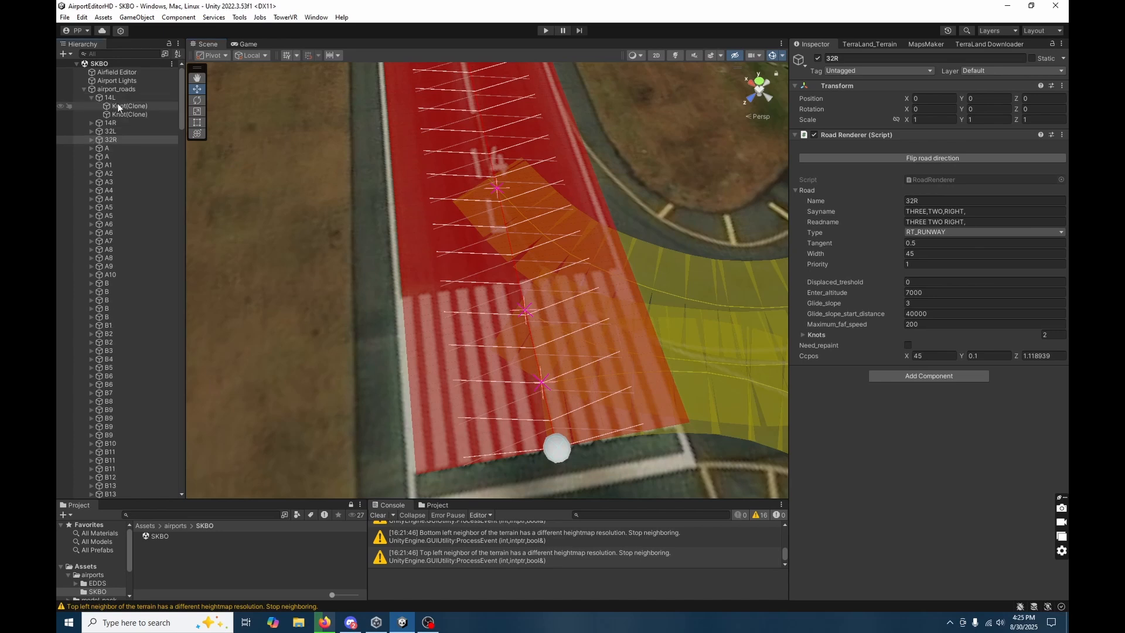
left_click(119, 106)
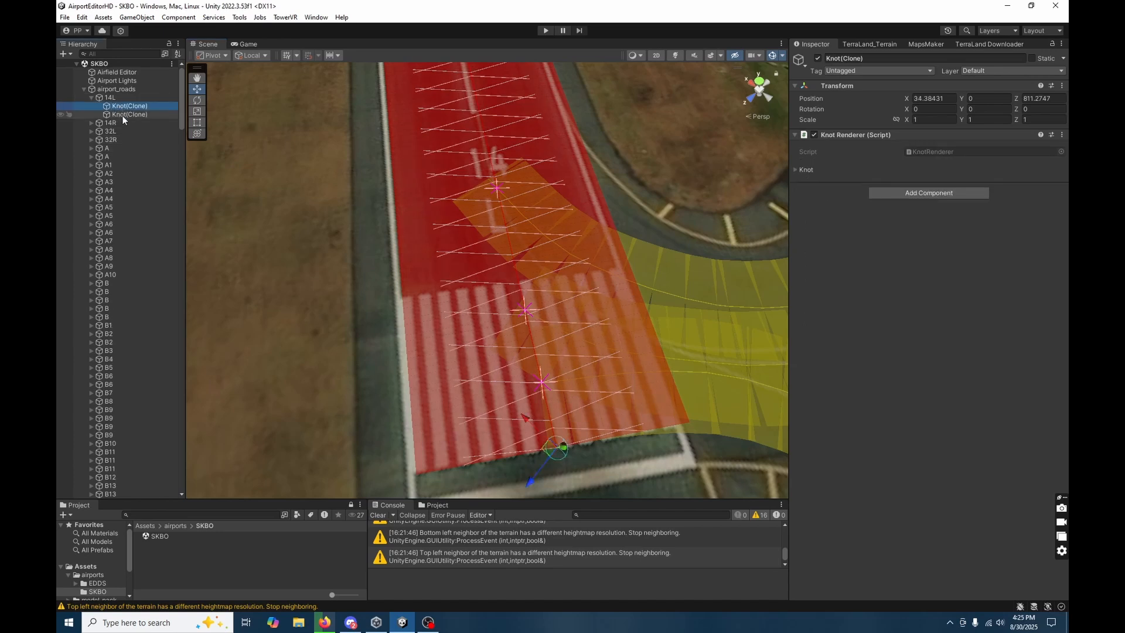
left_click(122, 115)
left_click(130, 106)
left_click(92, 141)
left_click(124, 157)
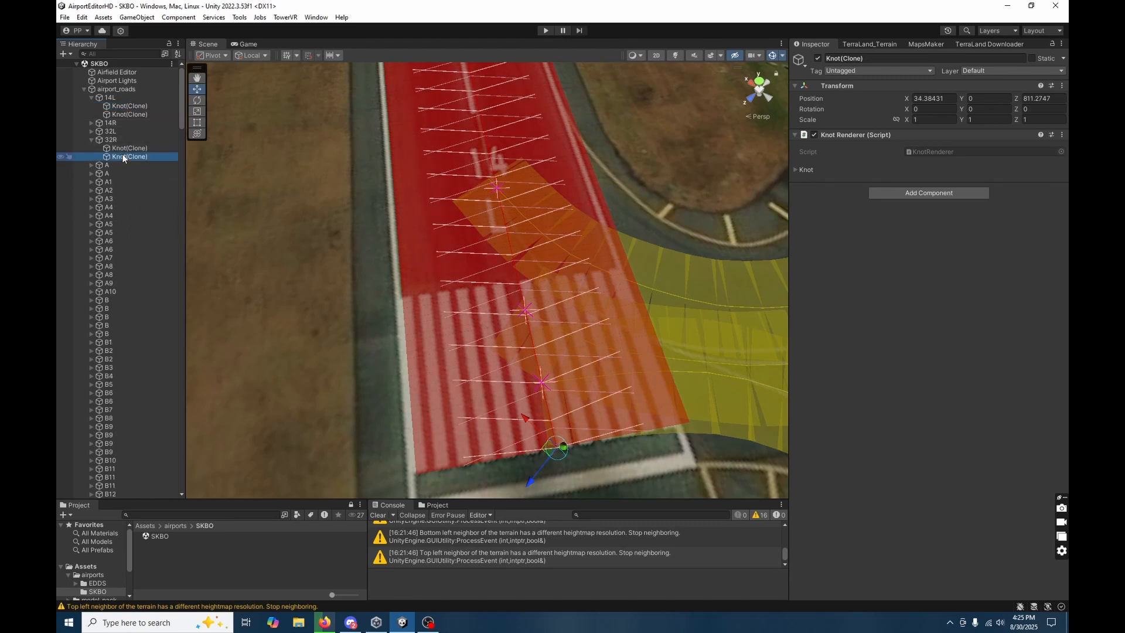
Copy the world transform of runway 14L's first knot onto the second knot of runway 32R.
left_click(126, 107)
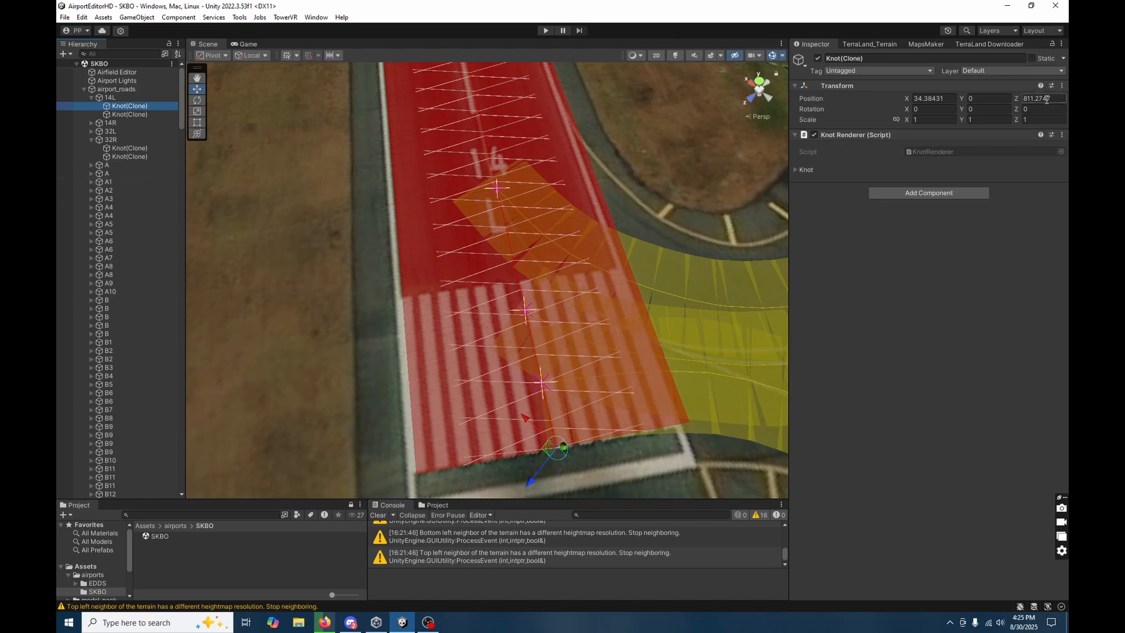
left_click(1062, 86)
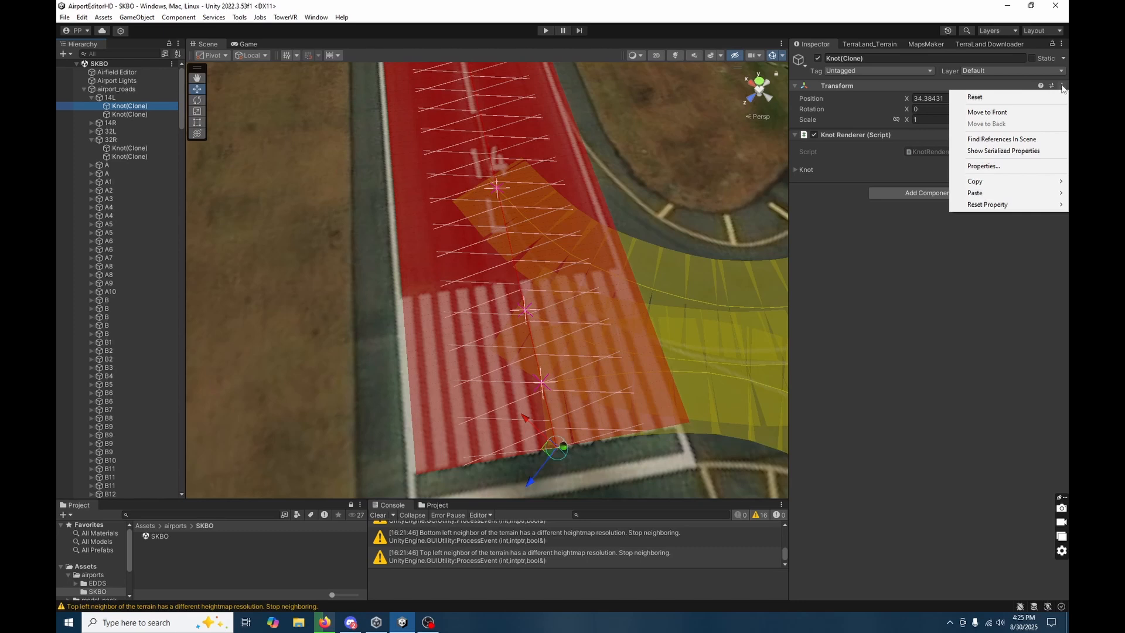
mouse_move(990, 181)
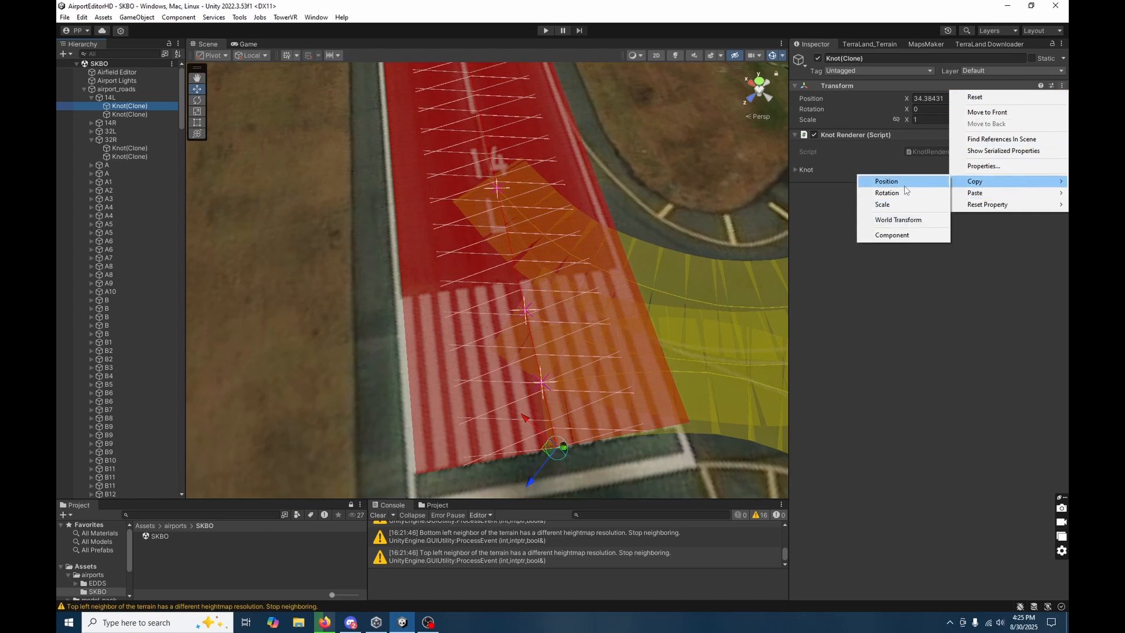
left_click(916, 224)
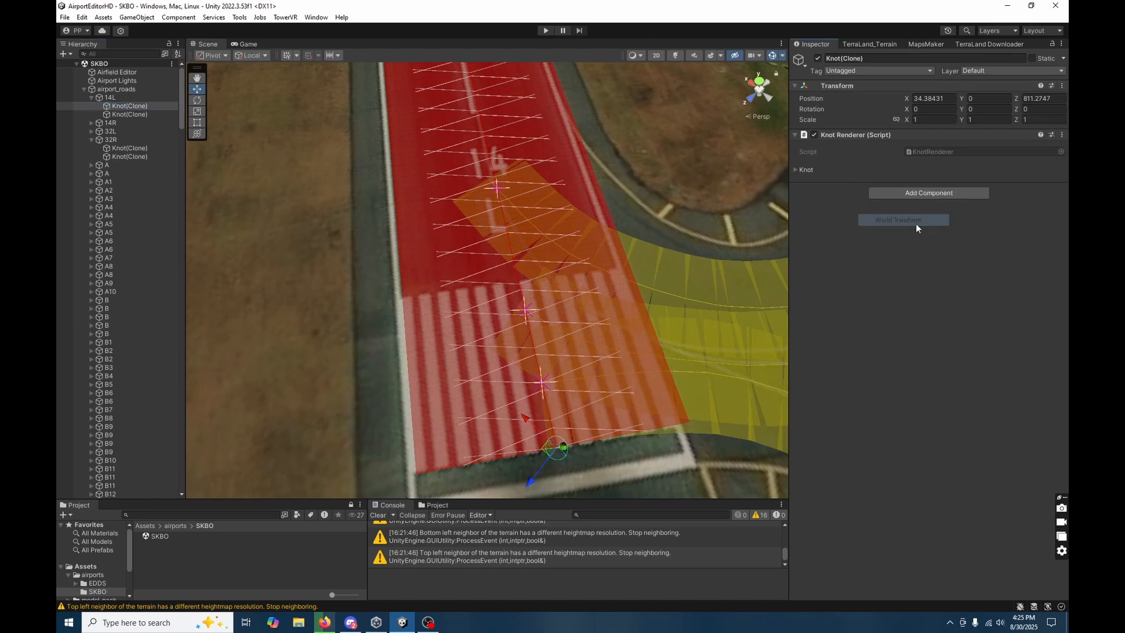
left_click(123, 157)
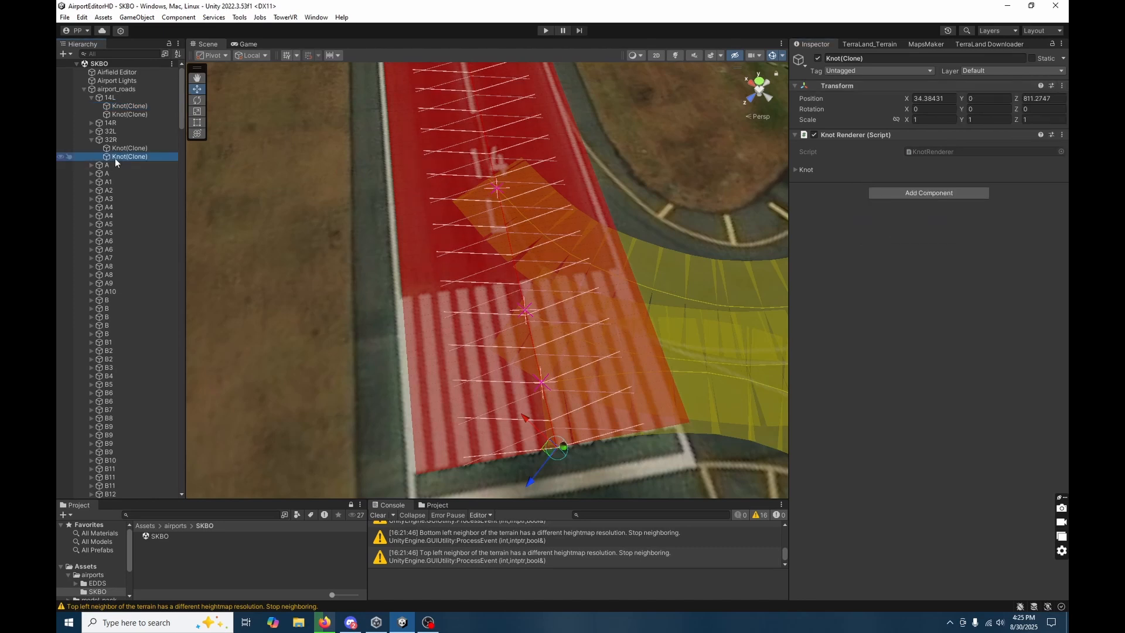
left_click(1062, 88)
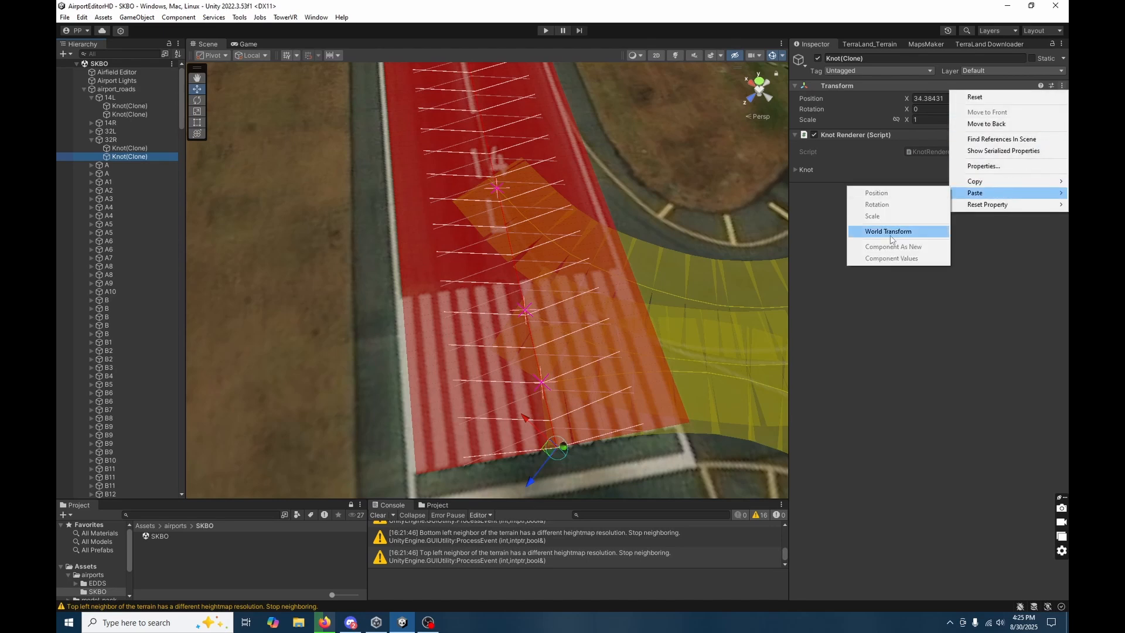
left_click(891, 231)
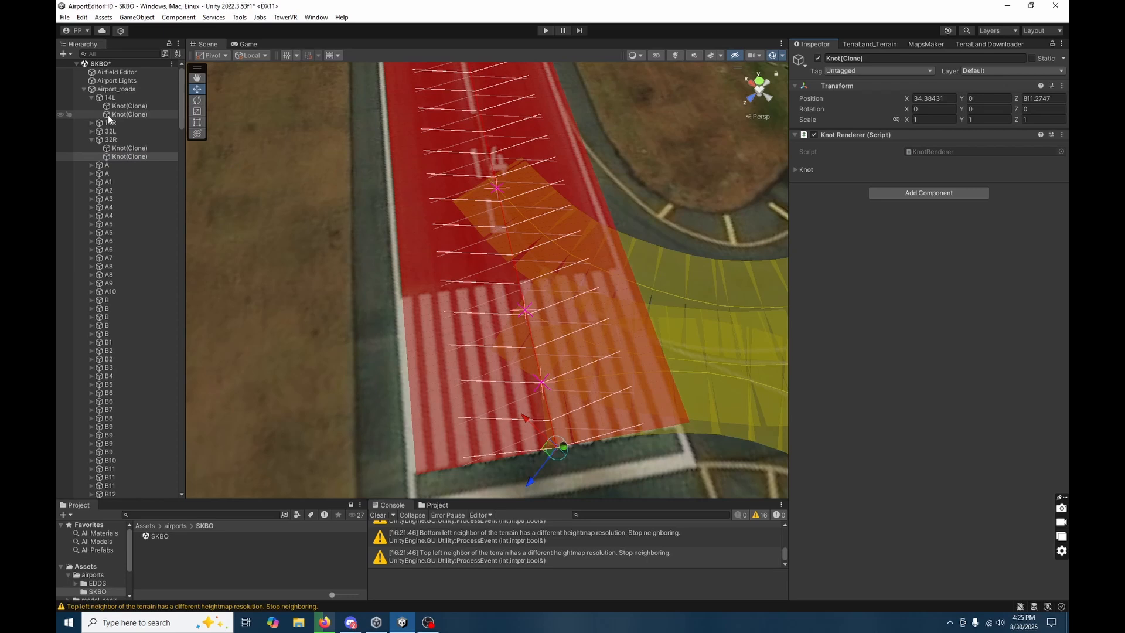
Copy the world transform of runway 14L's second knot onto the first knot of runway 32R.
left_click(130, 114)
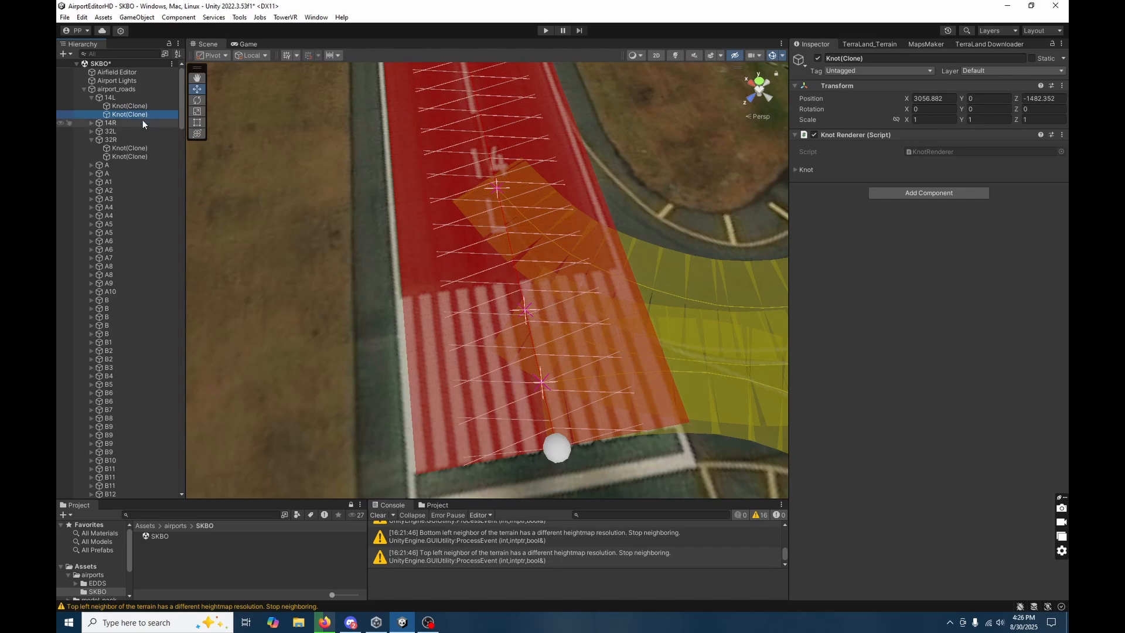
key("f")
right_click_drag(484, 253, 374, 193)
scroll(561, 256, "down", 2)
scroll(586, 258, "up", 2)
key("s")
key("a")
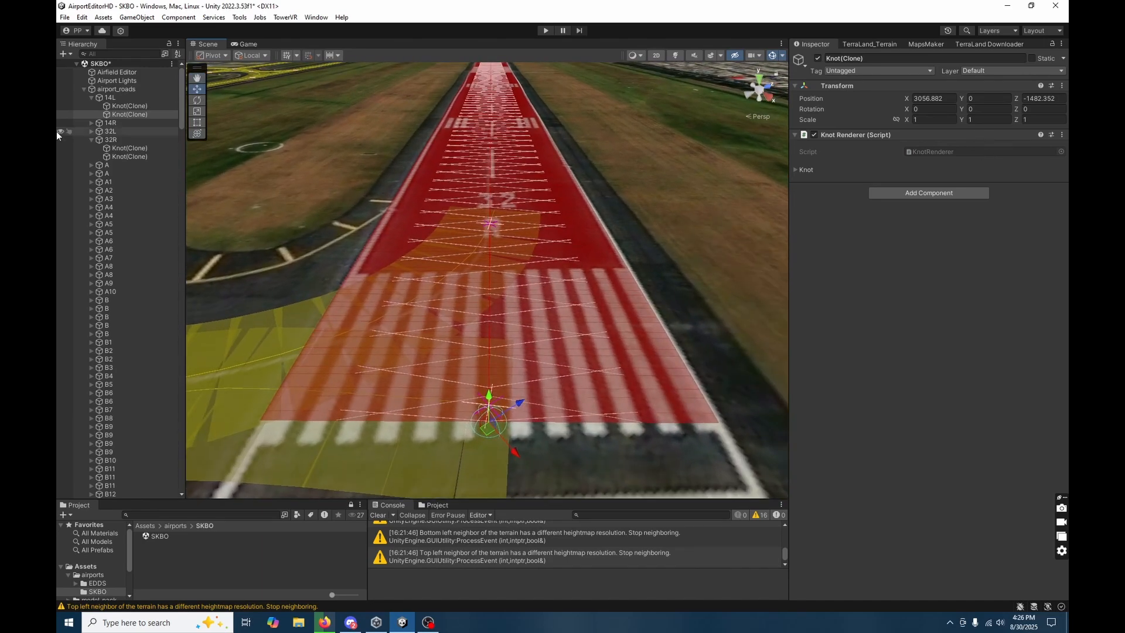
left_click(1062, 86)
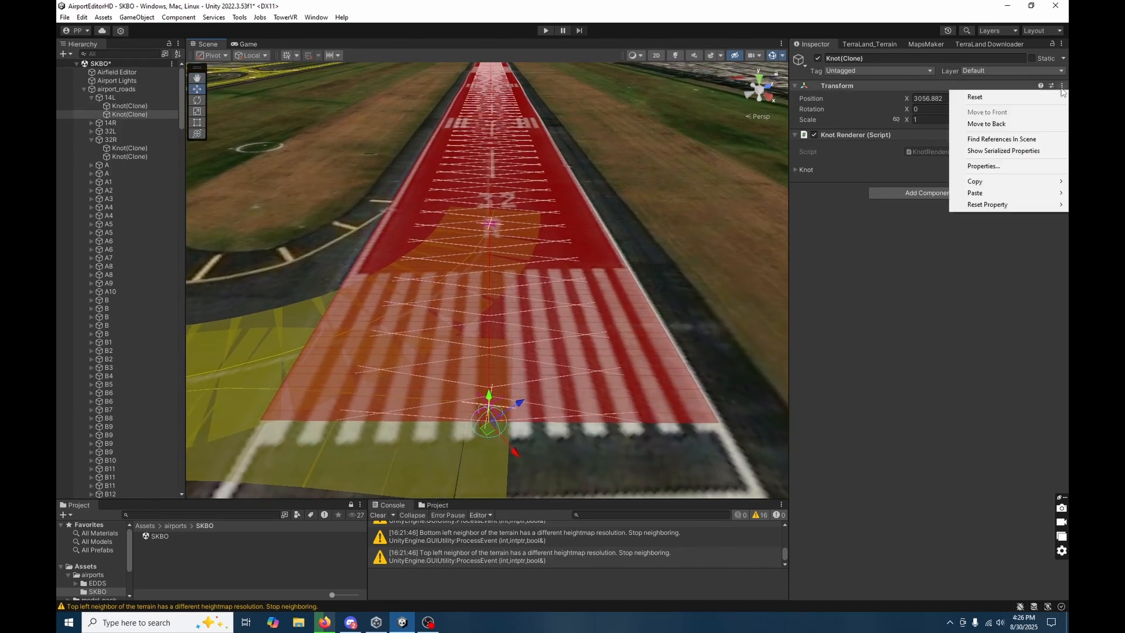
mouse_move(1042, 185)
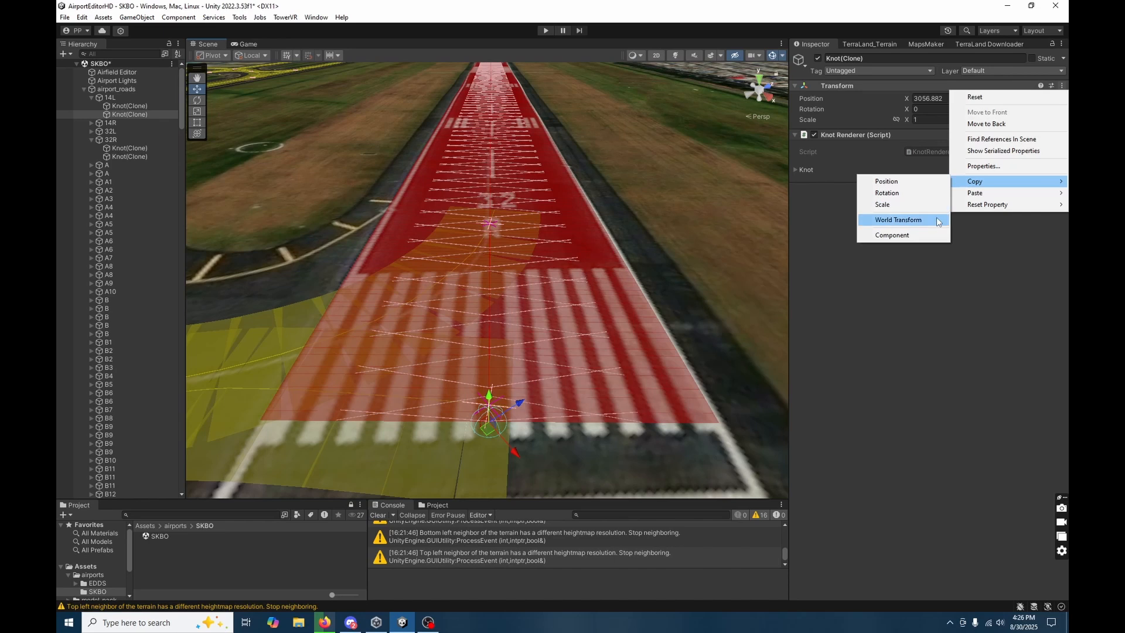
left_click(898, 220)
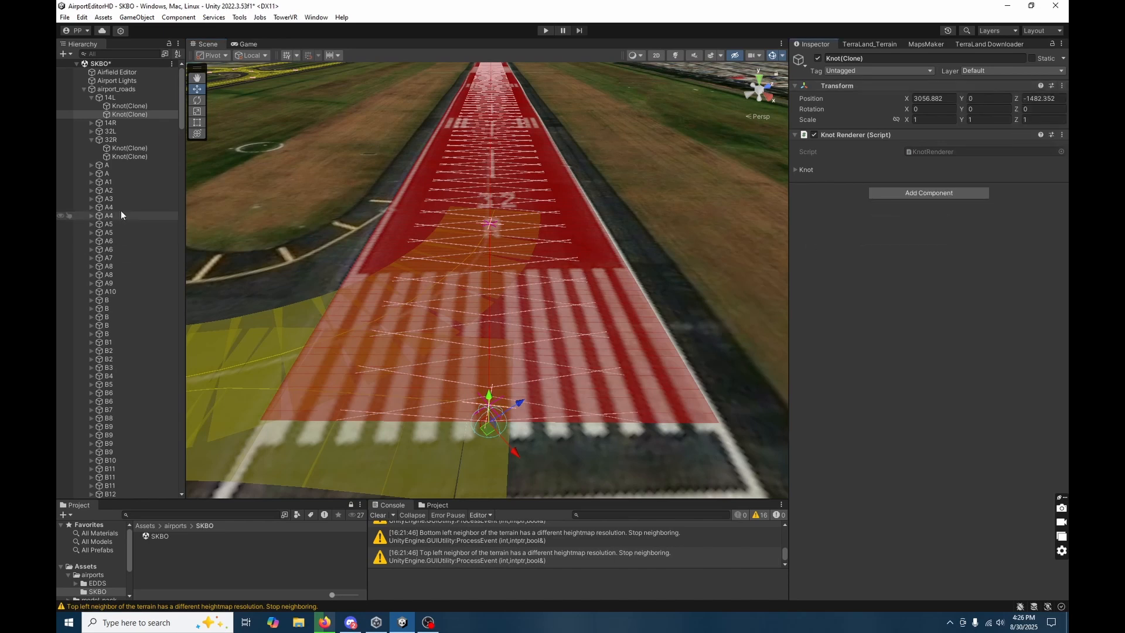
left_click(134, 149)
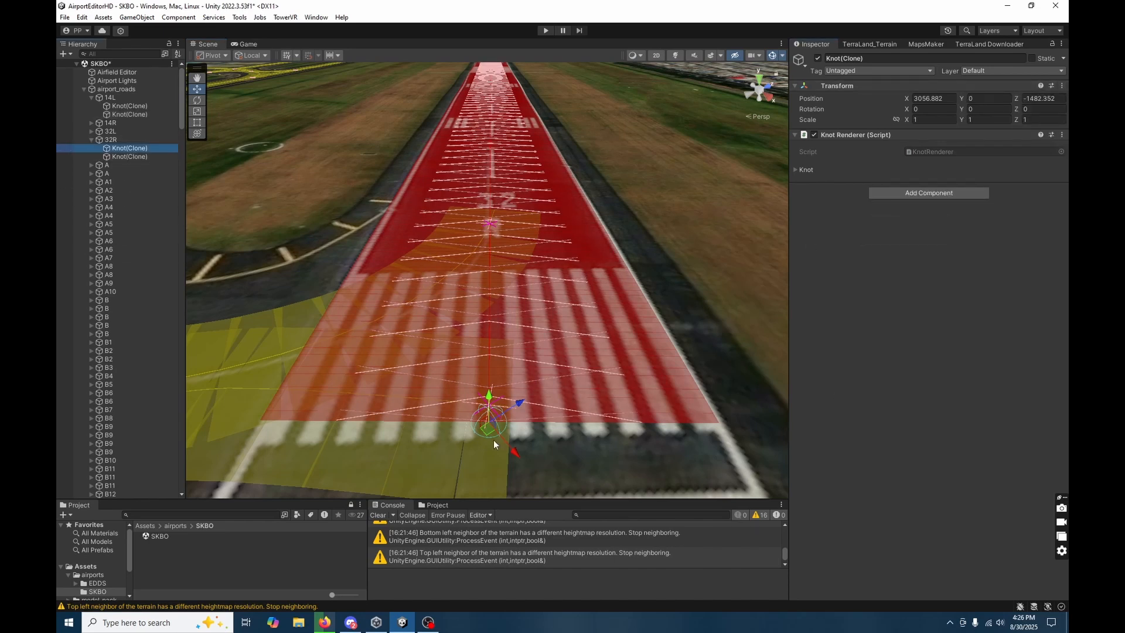
left_click(1061, 86)
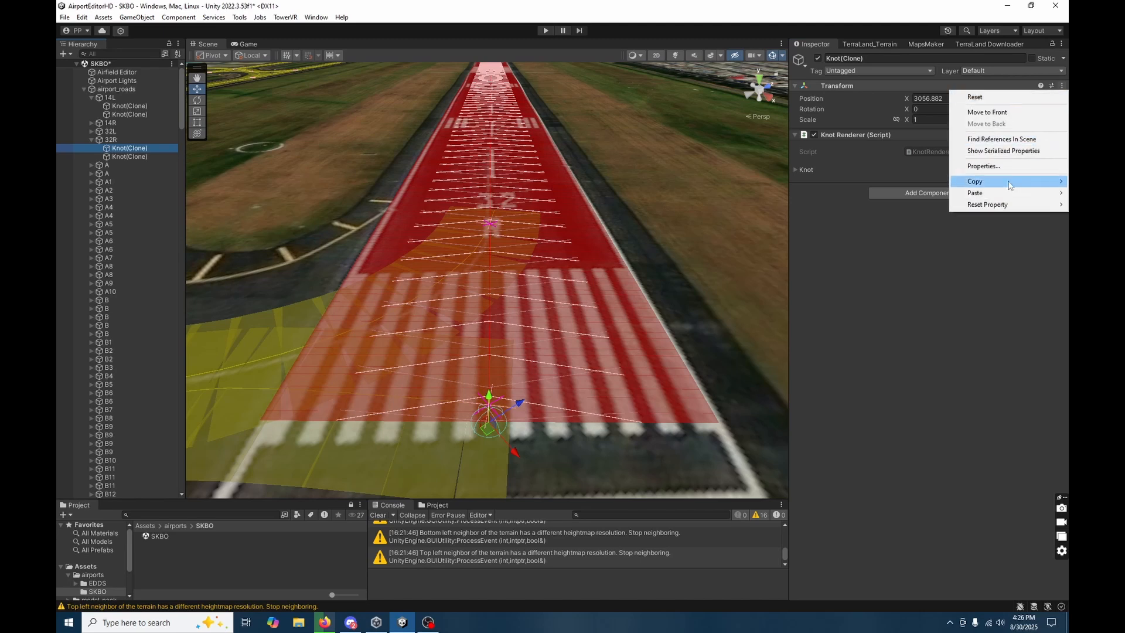
mouse_move(1006, 194)
left_click(900, 233)
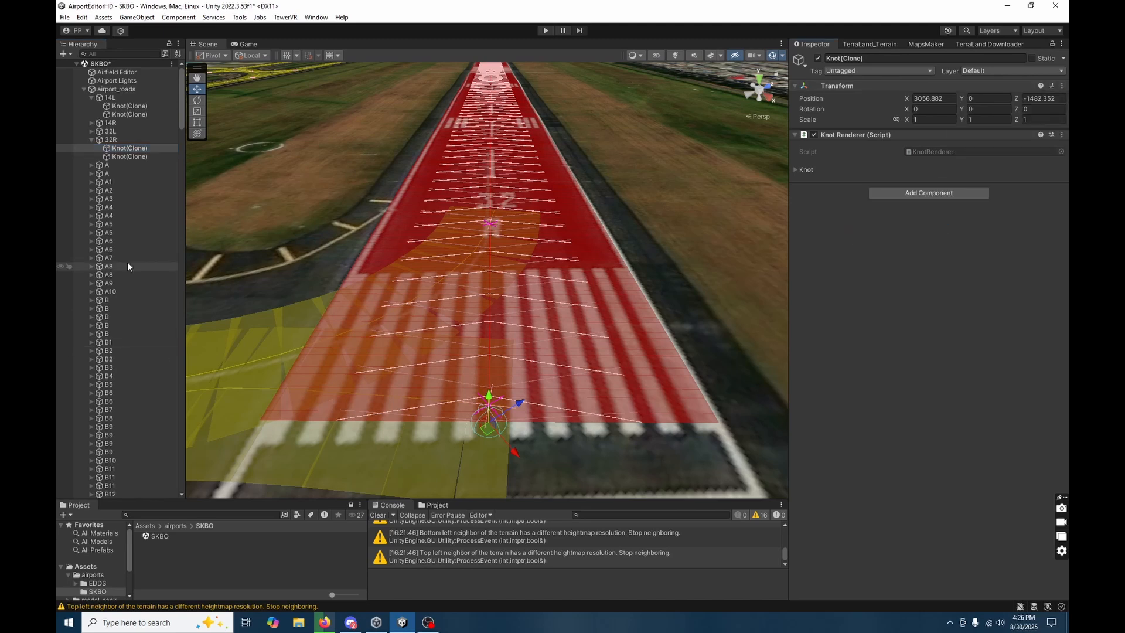
Copy the world transform of runway 14R's first knot onto the second knot of runway 32L.
left_click(91, 122)
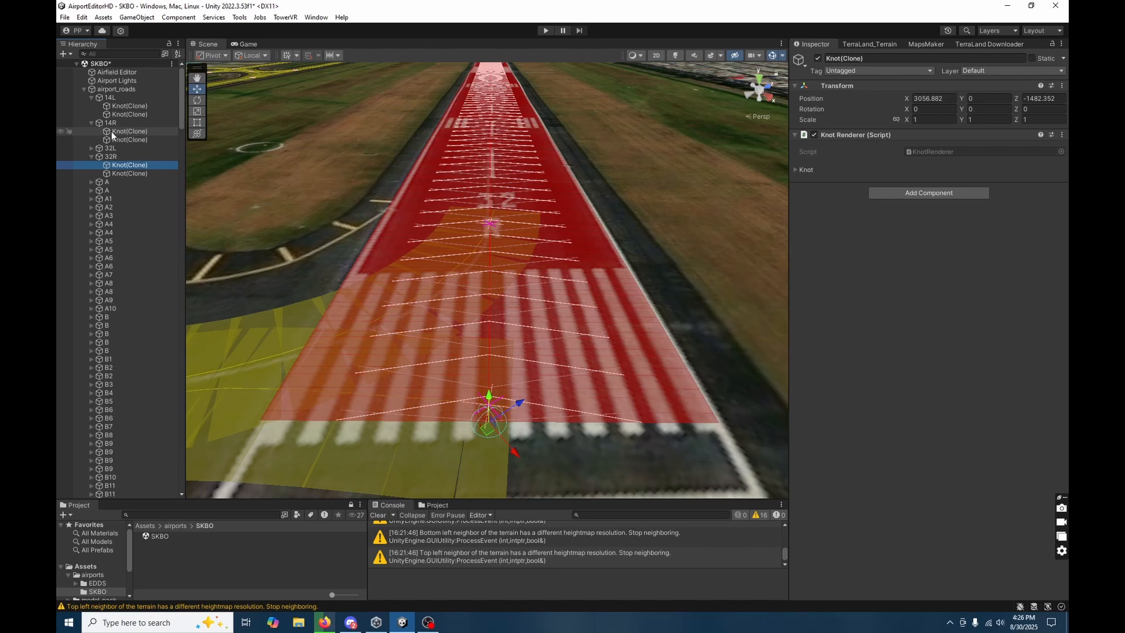
left_click(112, 131)
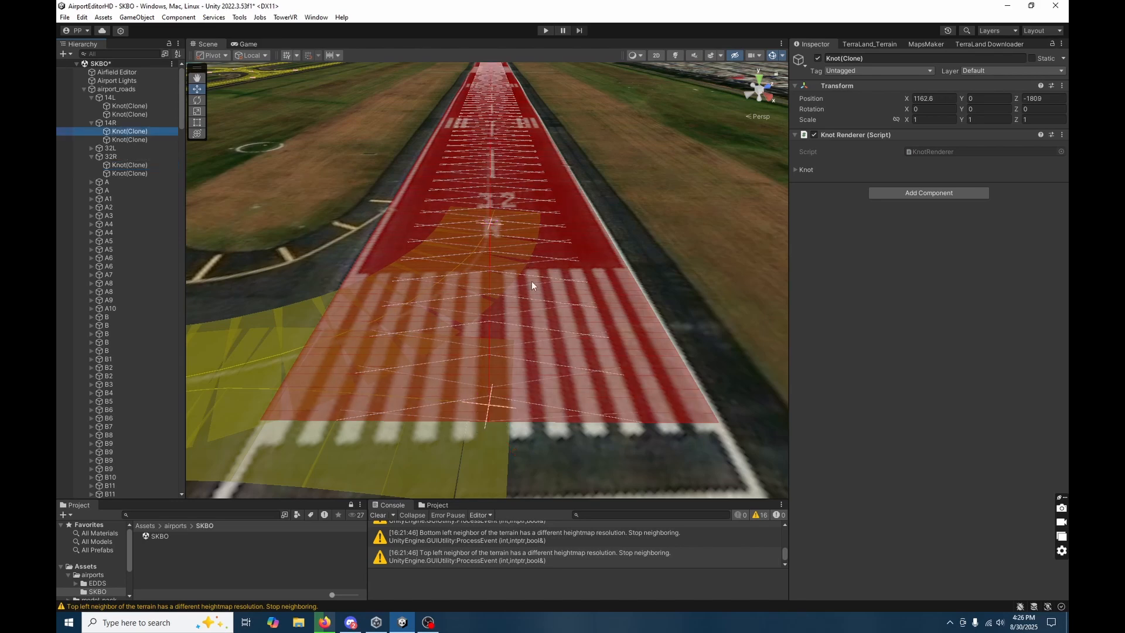
key("f")
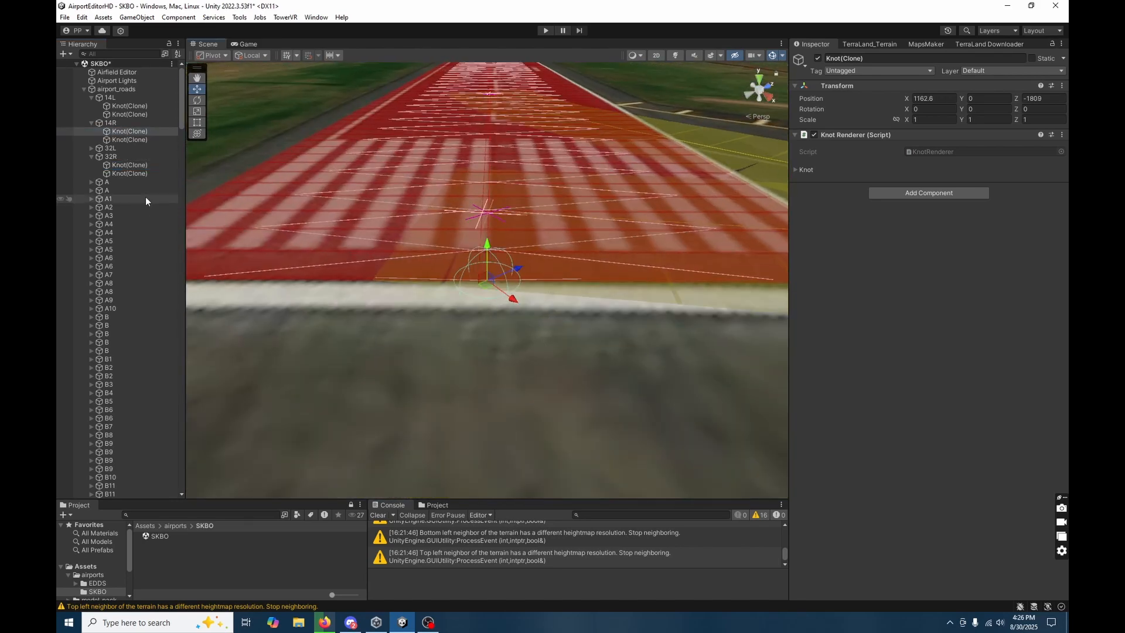
right_click(1015, 88)
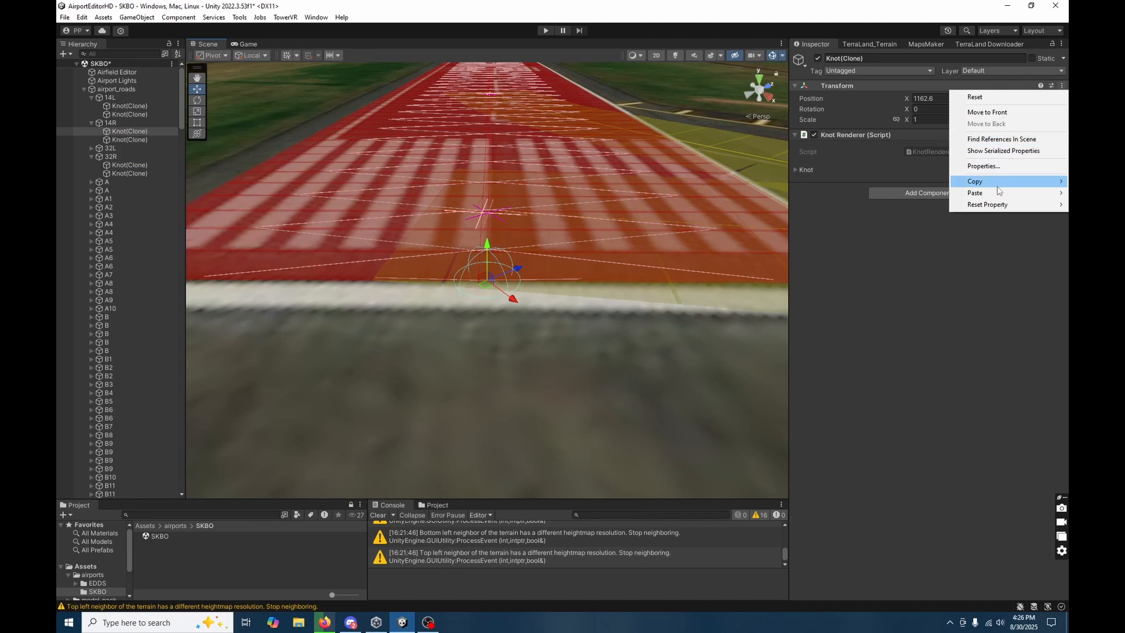
mouse_move(996, 185)
left_click(895, 220)
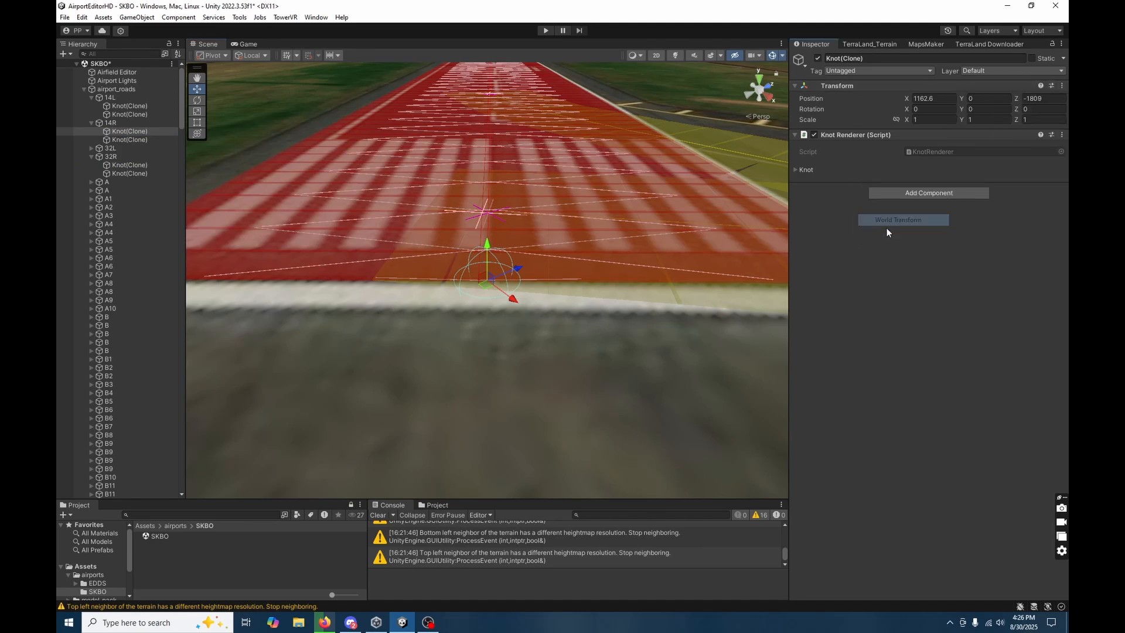
left_click(92, 149)
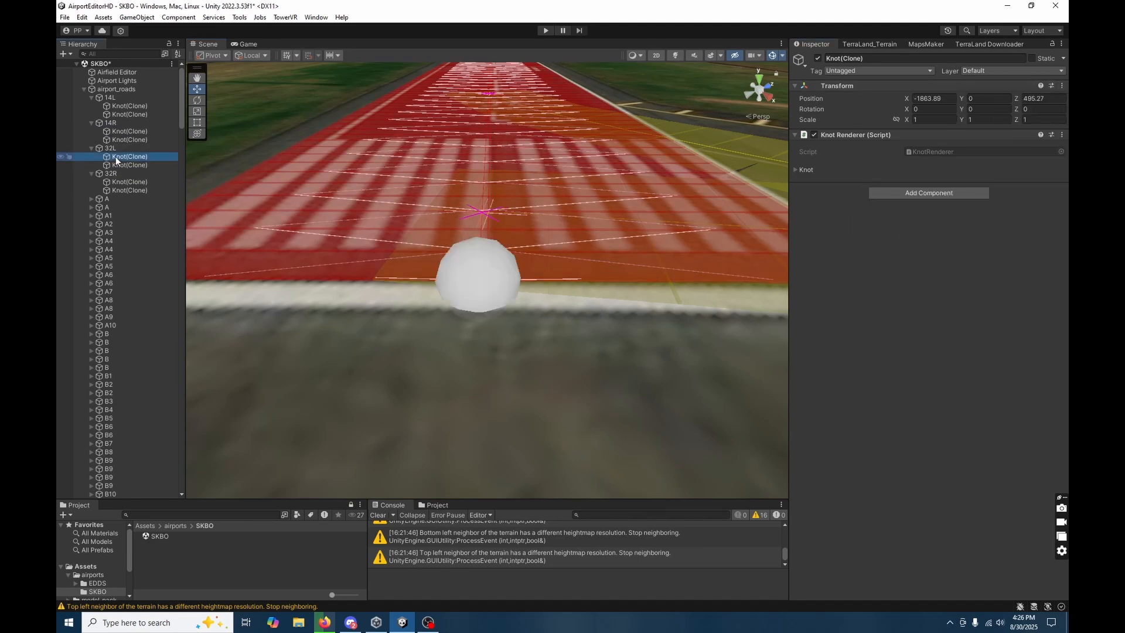
left_click(121, 164)
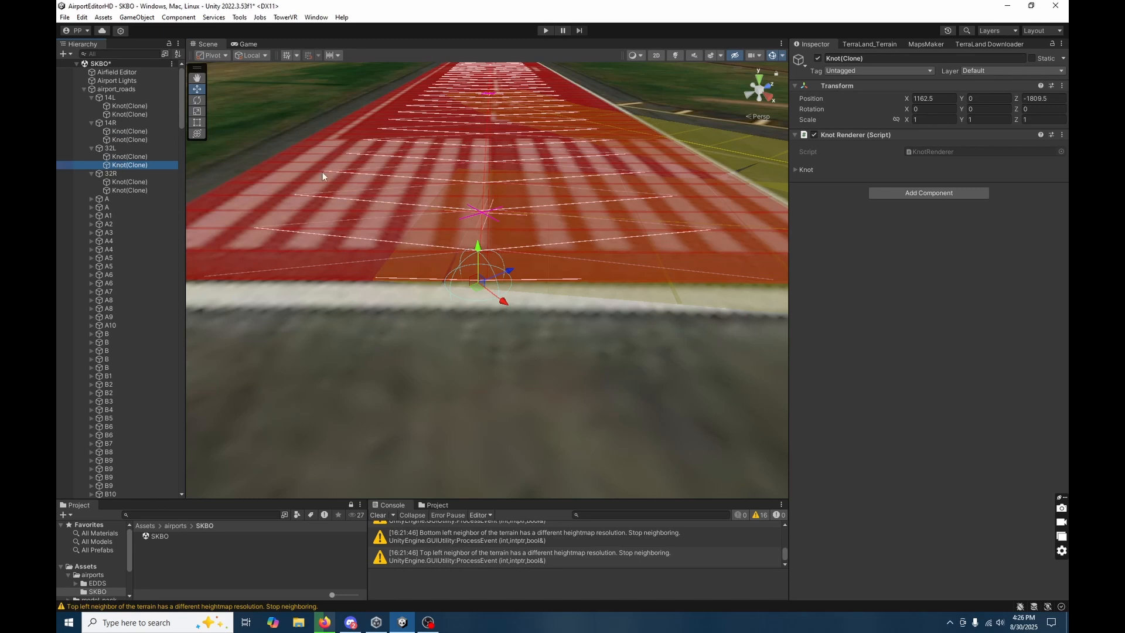
left_click(1062, 86)
mouse_move(1006, 194)
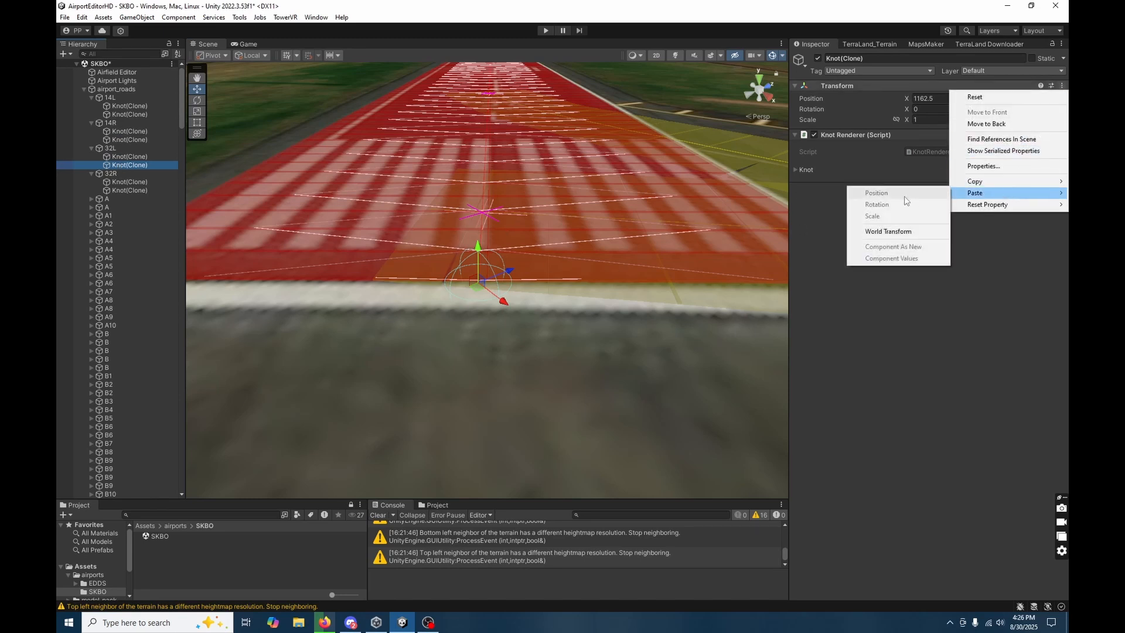
left_click(893, 229)
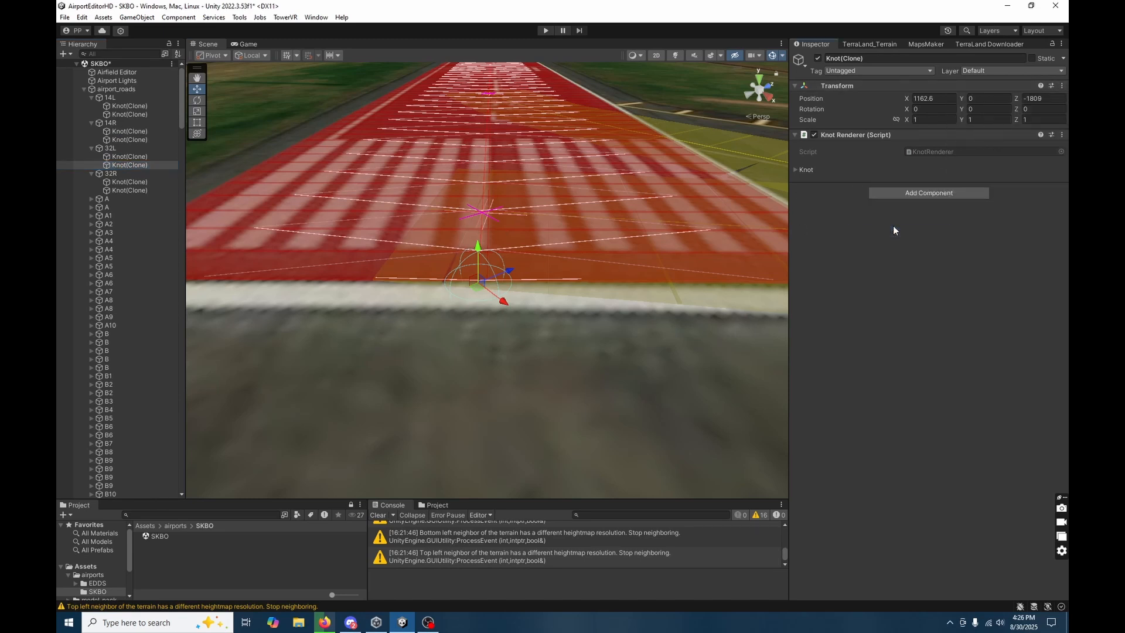
Copy the world transform of runway 14R's second knot onto the first knot of runway 32L.
double_click(132, 140)
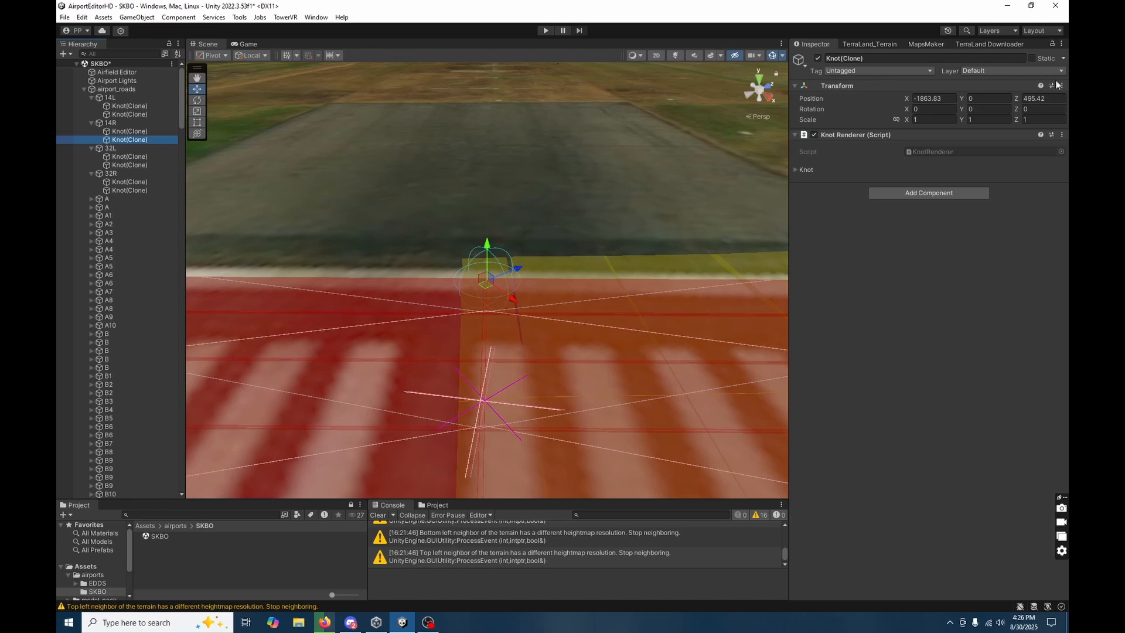
left_click(1058, 85)
mouse_move(1000, 188)
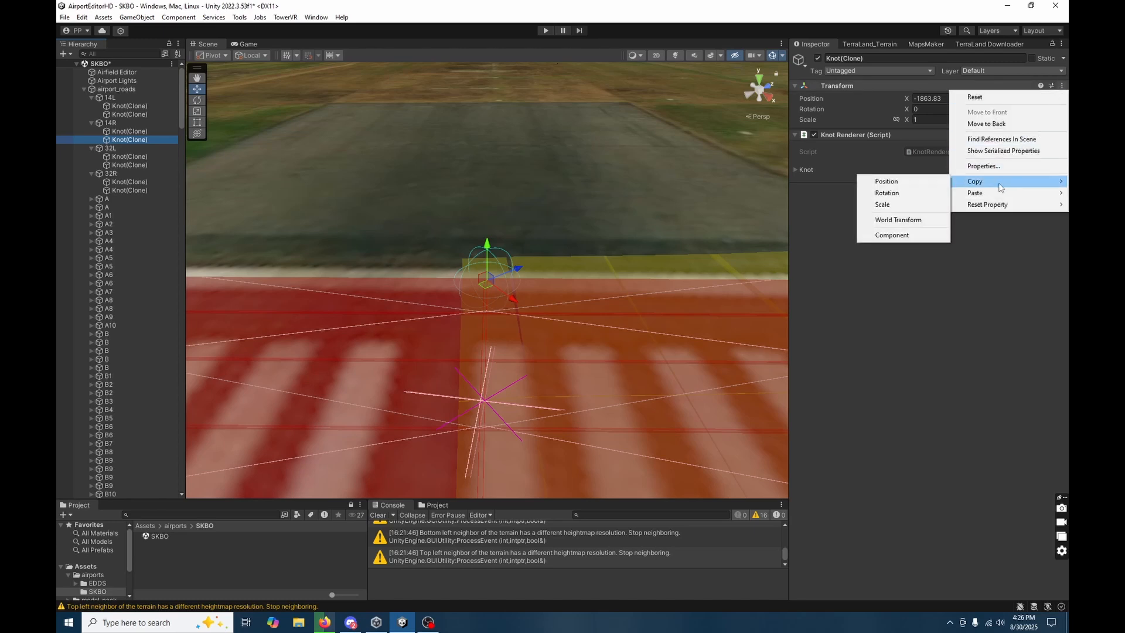
left_click(898, 220)
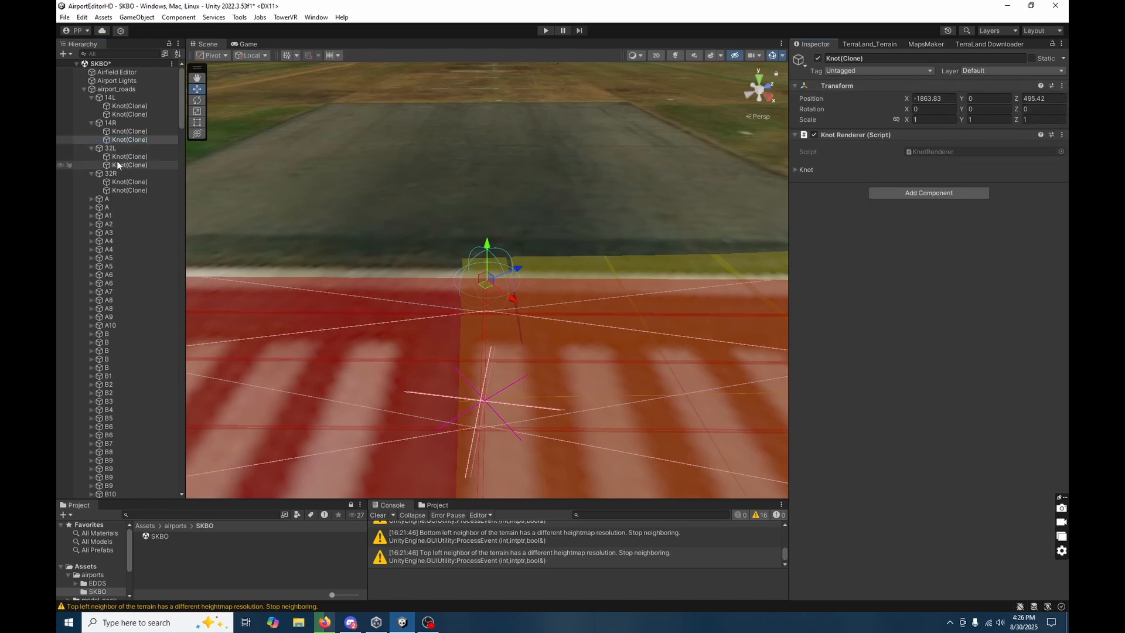
left_click(128, 191)
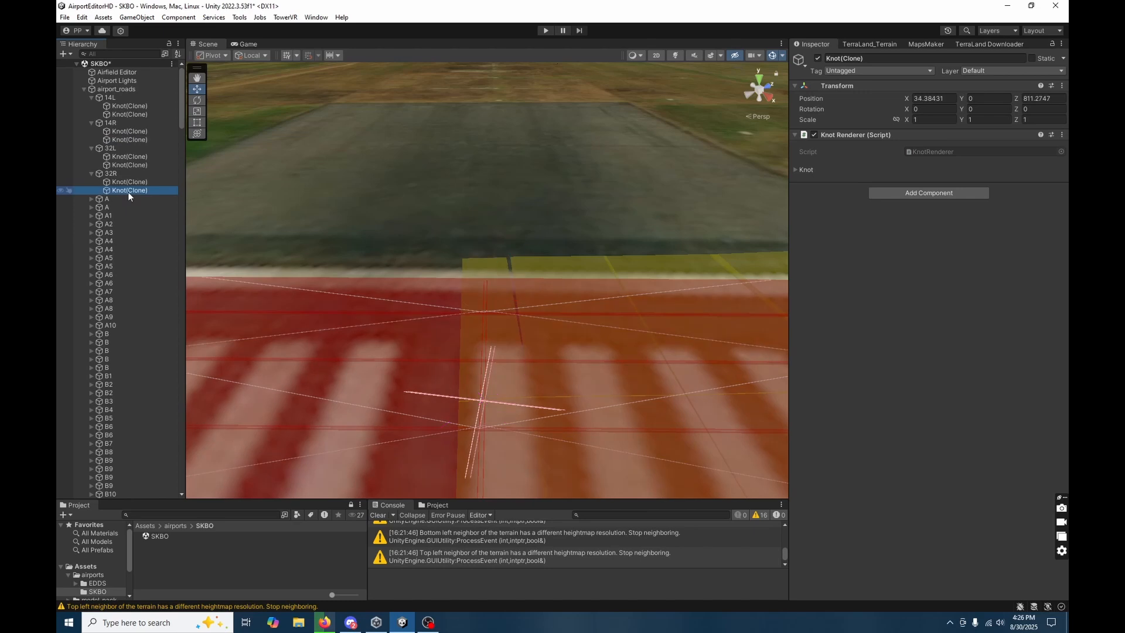
left_click(130, 181)
left_click(133, 157)
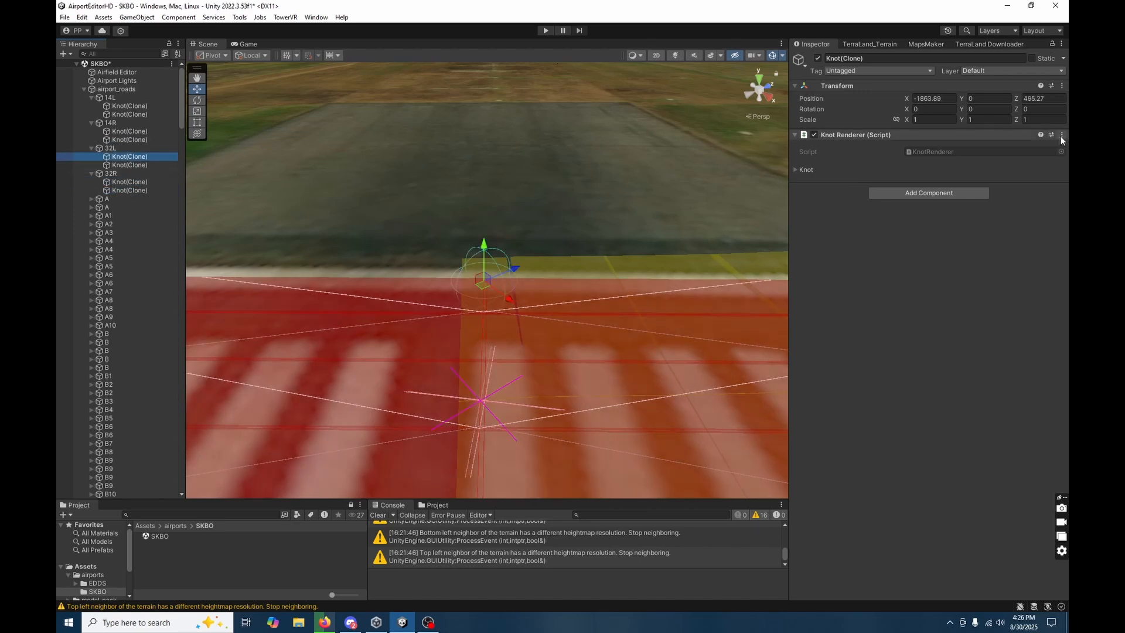
left_click(1061, 85)
mouse_move(996, 194)
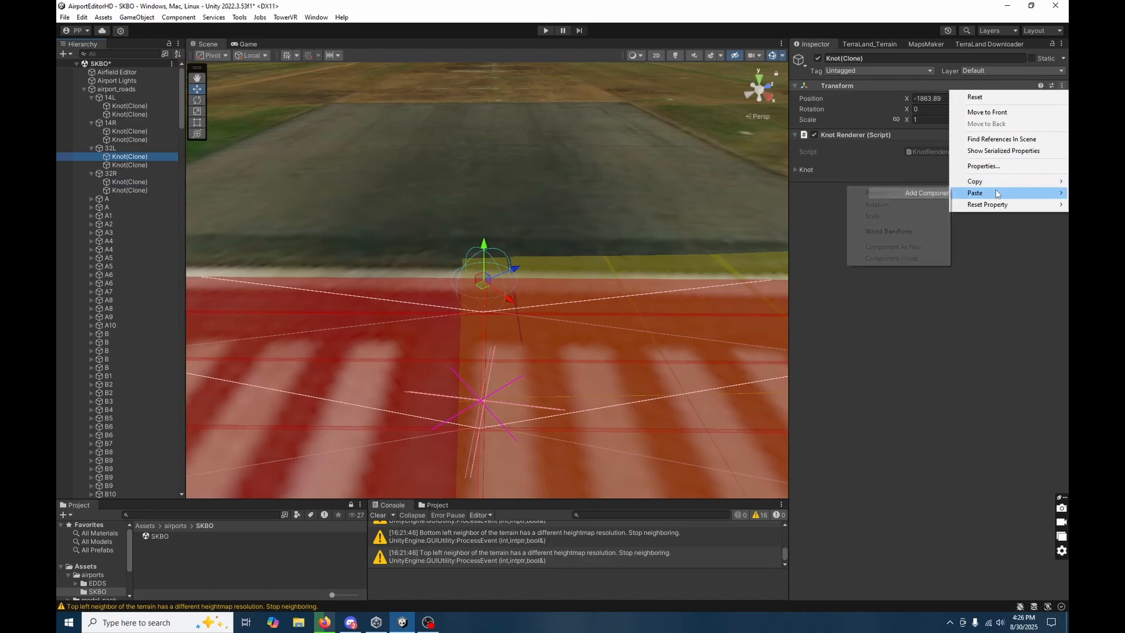
left_click(888, 231)
Survey the runways, taxiways and terminal gate roads of the whole airport from above.
right_click_drag(467, 306, 982, 333)
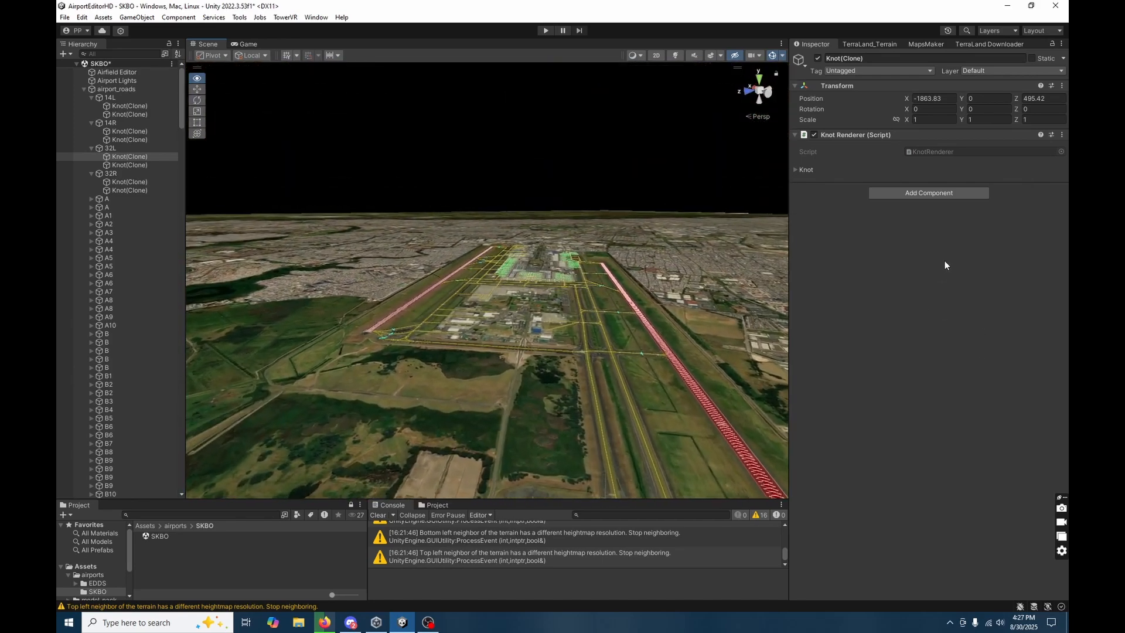
key("w")
right_click_drag(944, 261, 959, 241)
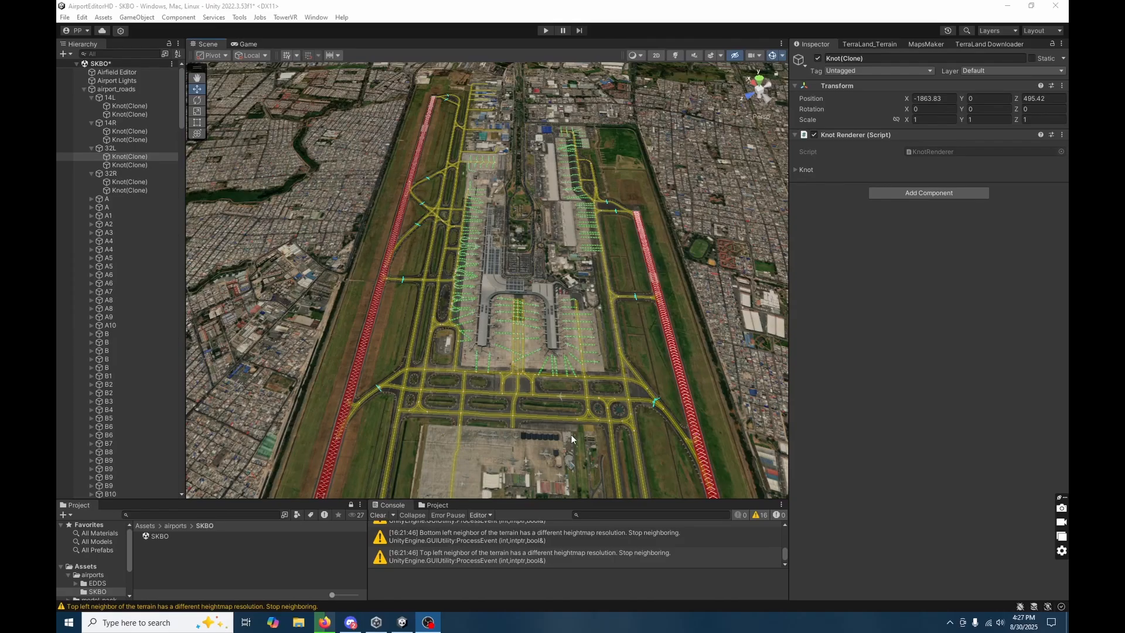
mouse_move(560, 423)
right_mouse_down()
mouse_move(578, 457)
mouse_move(568, 464)
mouse_move(572, 416)
right_mouse_up()
key("w")
right_click_drag(598, 364, 595, 319)
key("s")
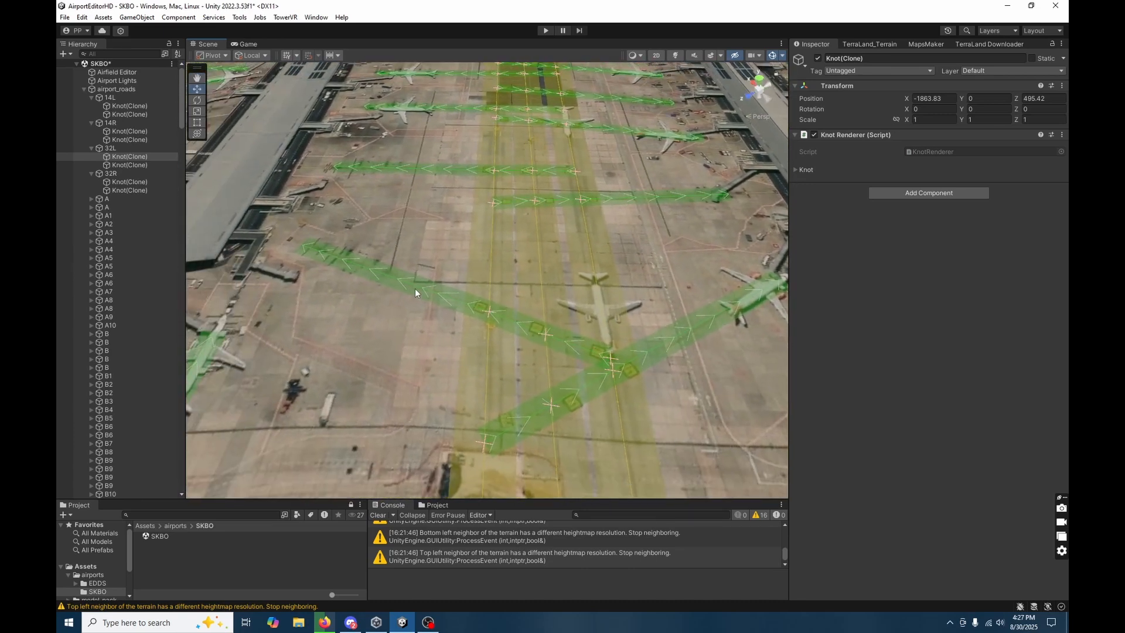
Delete the first two knots of gate_19 so the gate road starts at the nearest apron taxiway line.
left_click(415, 289)
right_click_drag(375, 344, 528, 333)
left_click(581, 295)
key("s")
left_click(423, 327)
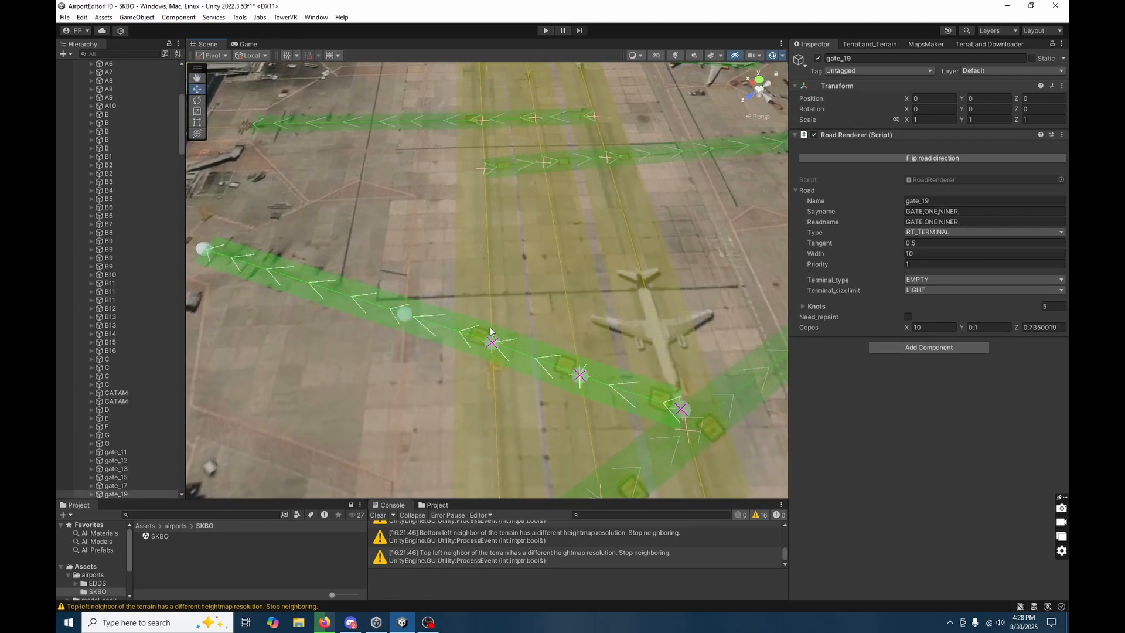
right_click_drag(524, 362, 526, 412)
scroll(111, 435, "down", 2)
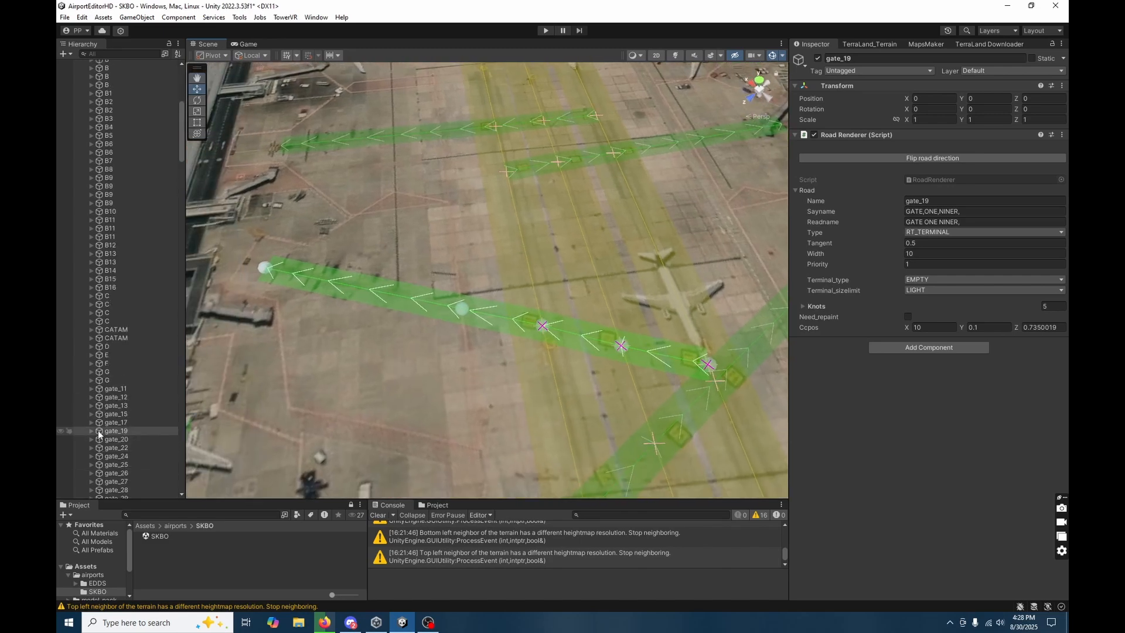
left_click(91, 432)
scroll(118, 422, "down", 2)
left_click(128, 376)
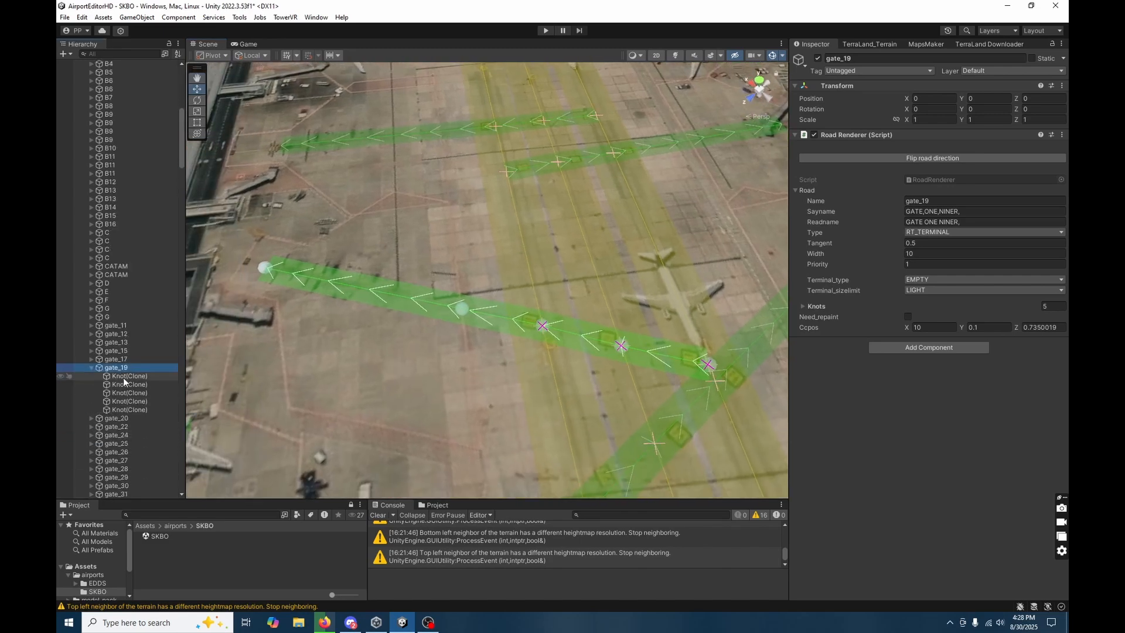
left_click(139, 395, "shift")
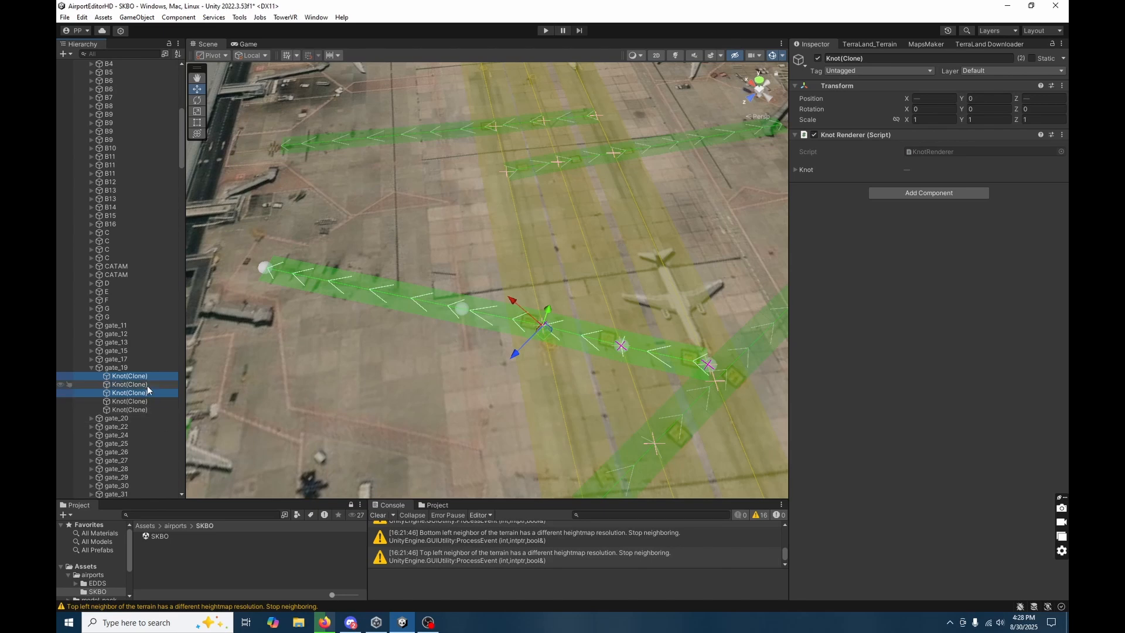
left_click(147, 393, "ctrl")
left_click(148, 386, "ctrl")
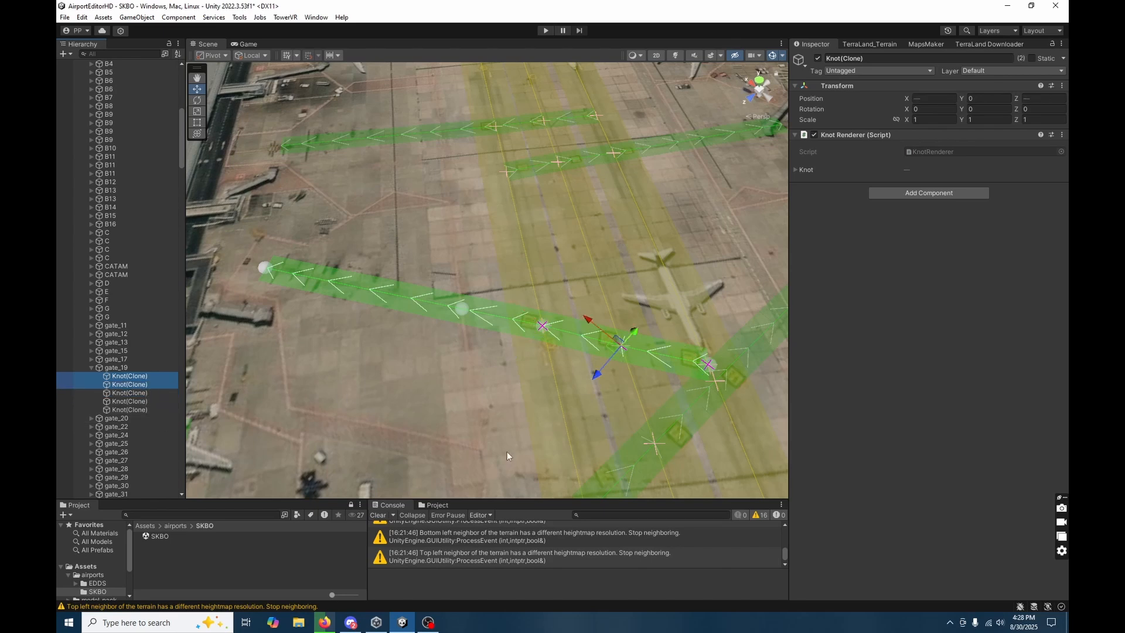
key("Delete")
Delete the first two knots of gate_76 so the gate road starts at its nearest apron taxiway line.
mouse_move(562, 398)
right_mouse_down()
mouse_move(592, 410)
mouse_move(591, 328)
right_mouse_up()
left_click(588, 321)
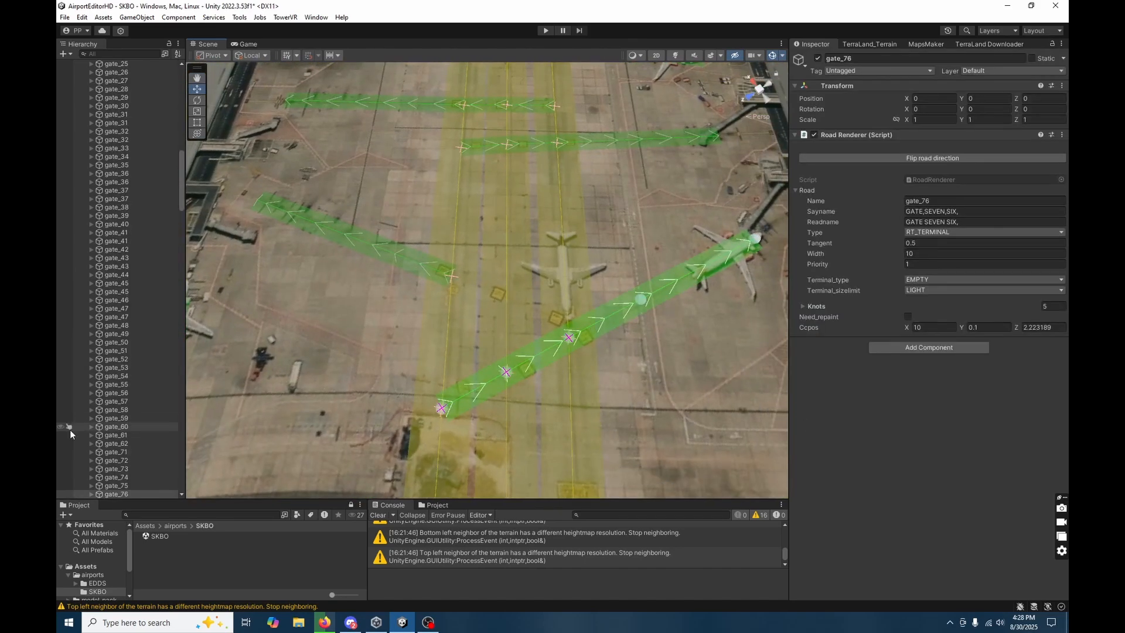
scroll(101, 475, "down", 3)
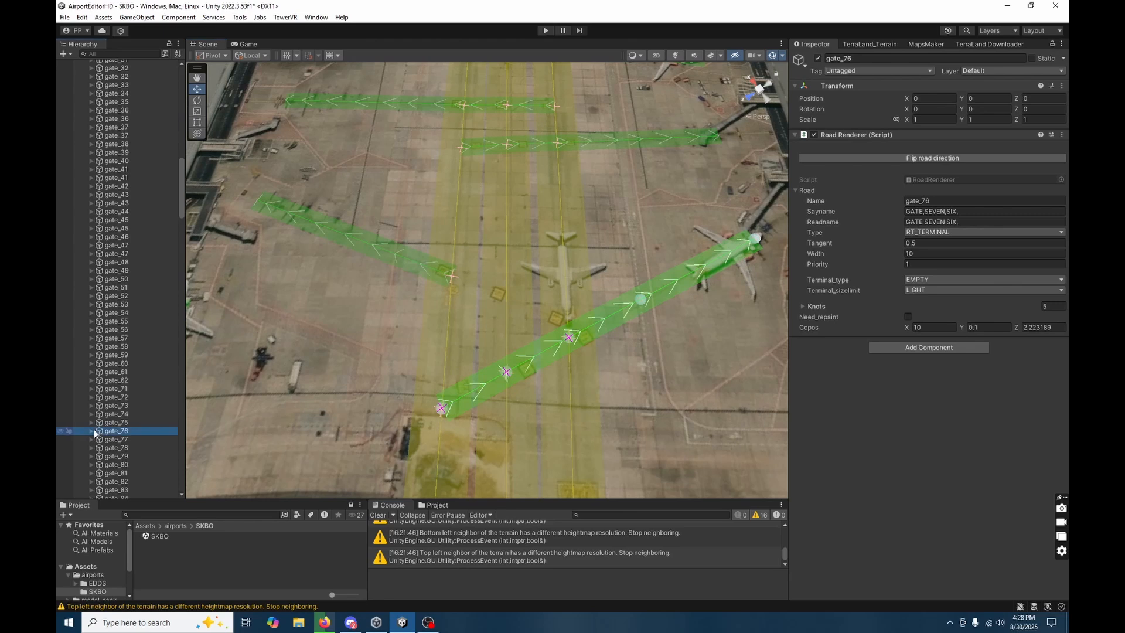
left_click(92, 431)
left_click(129, 448)
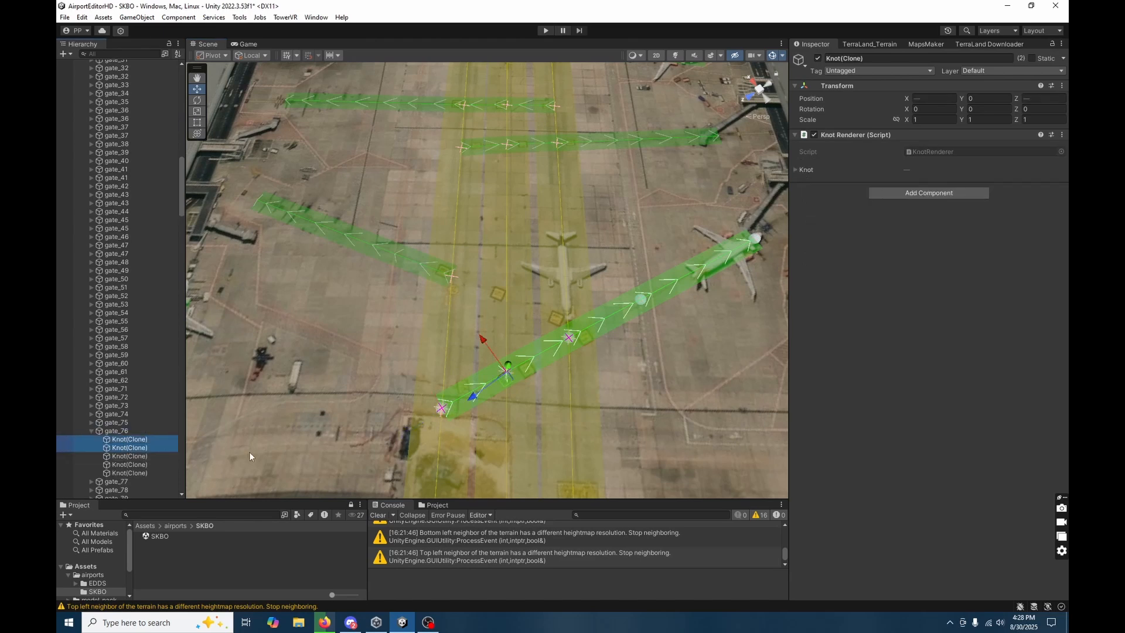
key("Delete")
Examine how the remaining gate roads cross the parallel taxiway lines between the terminal piers.
mouse_move(515, 419)
left_mouse_down("alt")
mouse_move(781, 446)
mouse_move(662, 420)
mouse_move(867, 424)
left_mouse_up("alt")
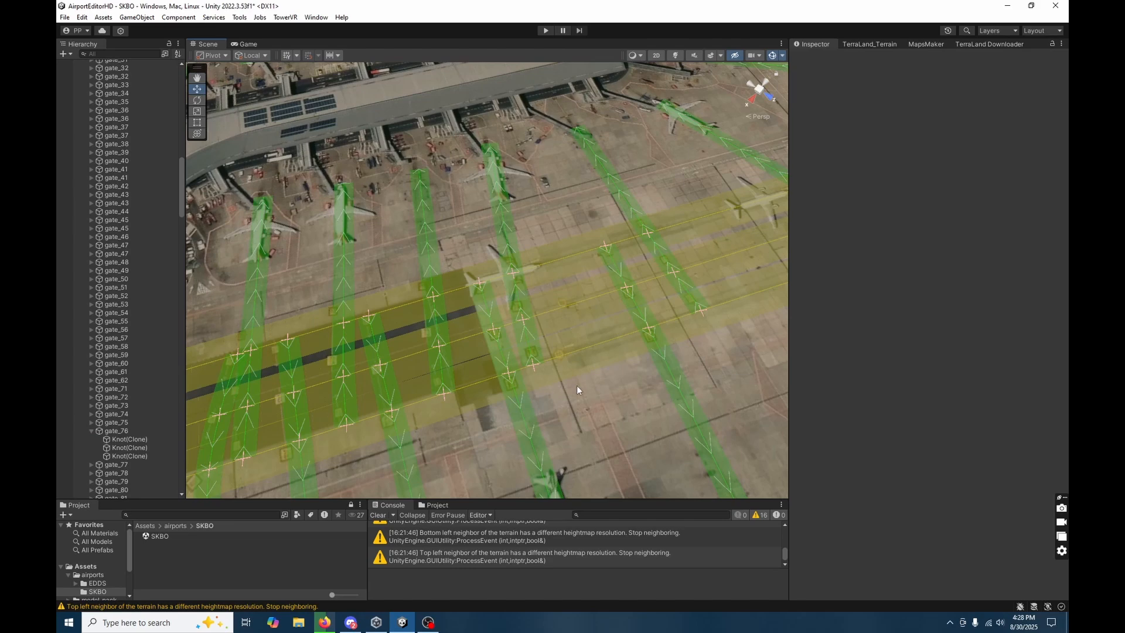
left_click_drag(576, 389, 373, 387, "alt")
left_click_drag(534, 259, 444, 314, "alt")
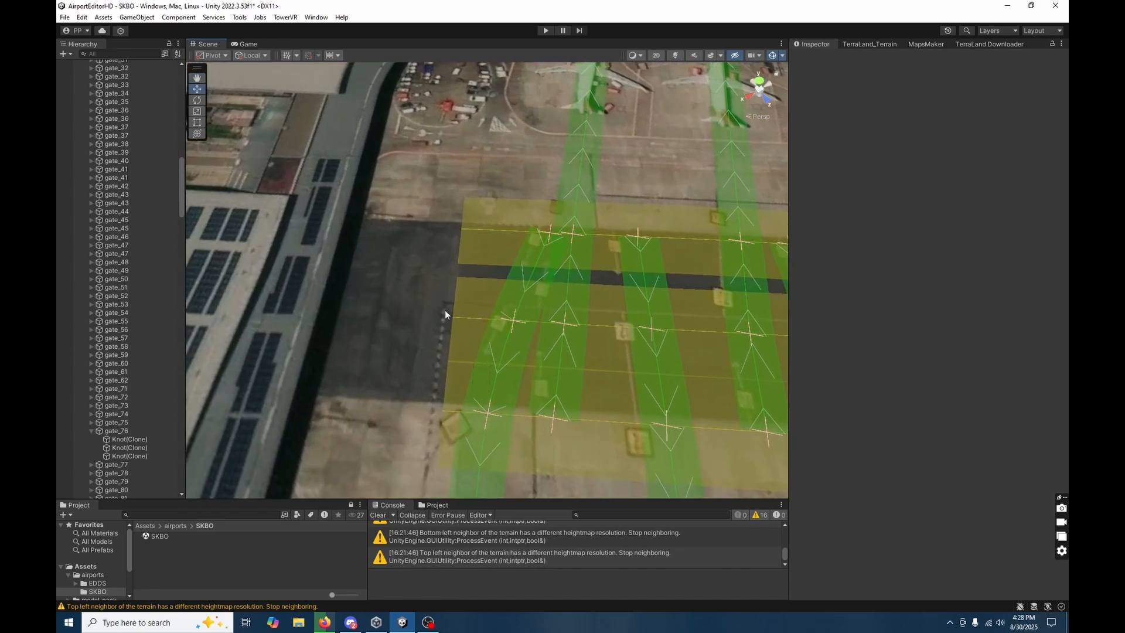
left_click_drag(487, 237, 342, 279, "alt")
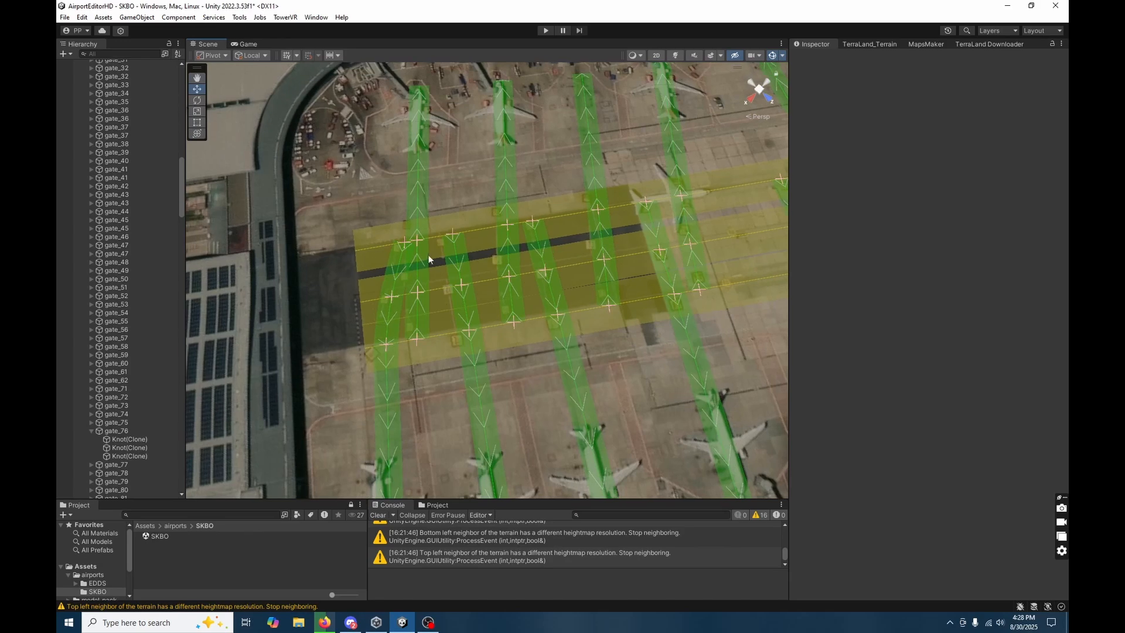
mouse_move(432, 254)
left_mouse_down("alt")
mouse_move(482, 291)
mouse_move(510, 258)
mouse_move(413, 255)
left_mouse_up("alt")
key("d")
right_click_drag(412, 255, 456, 307)
Delete the first 12 knots of taxiway E to remove its centre line between the terminal piers.
left_click(457, 310)
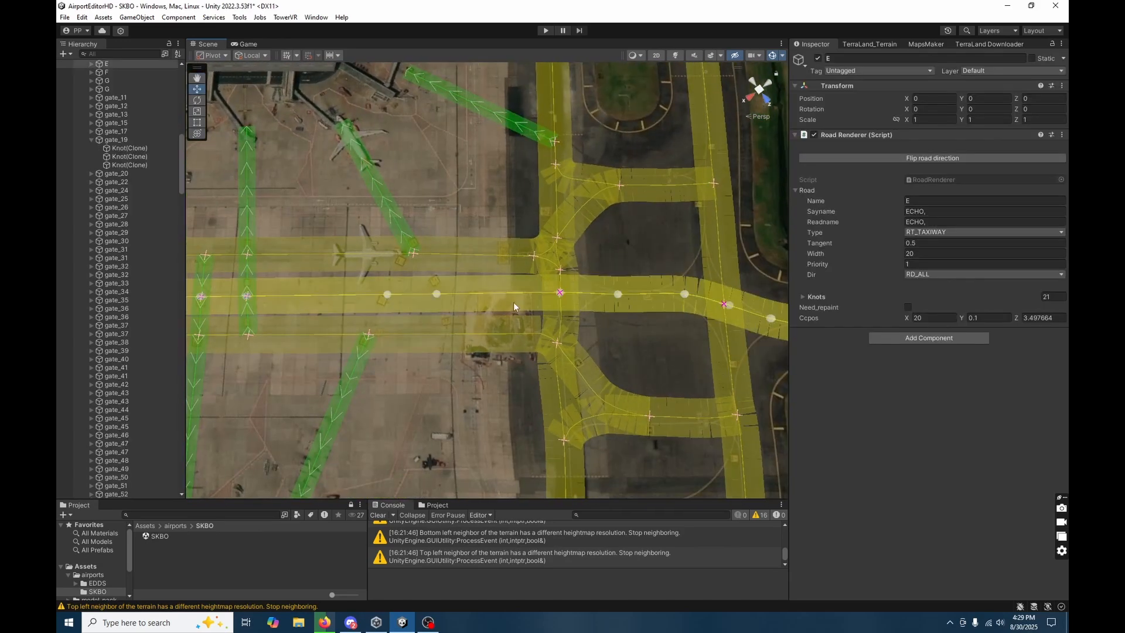
left_click_drag(513, 301, 399, 238, "alt")
right_click_drag(399, 237, 273, 246)
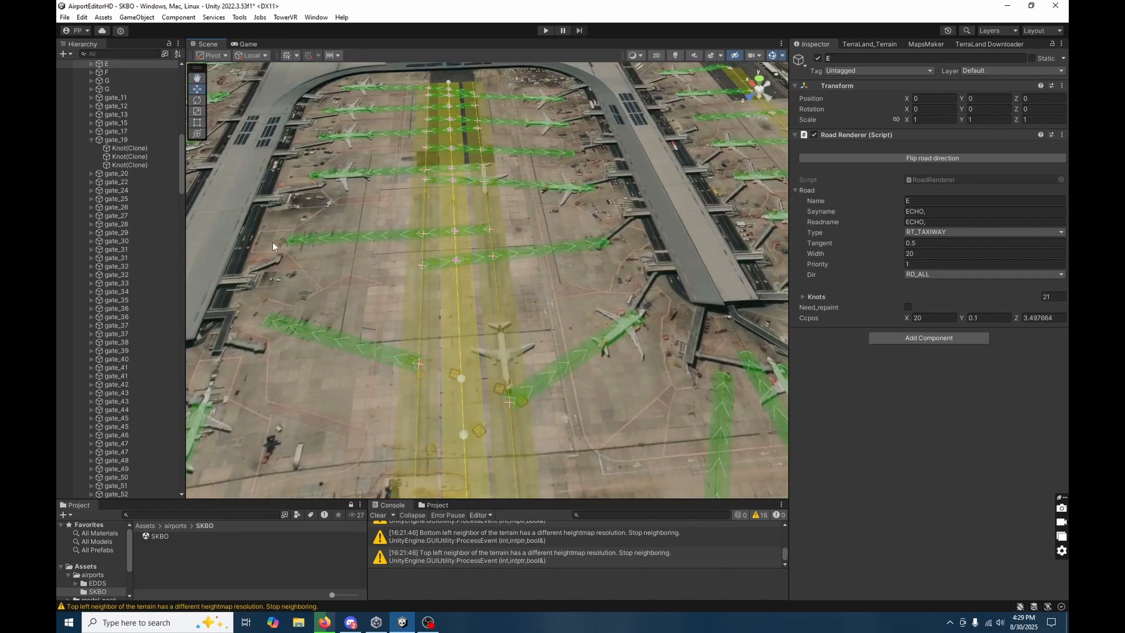
left_click(90, 64)
left_click(117, 72)
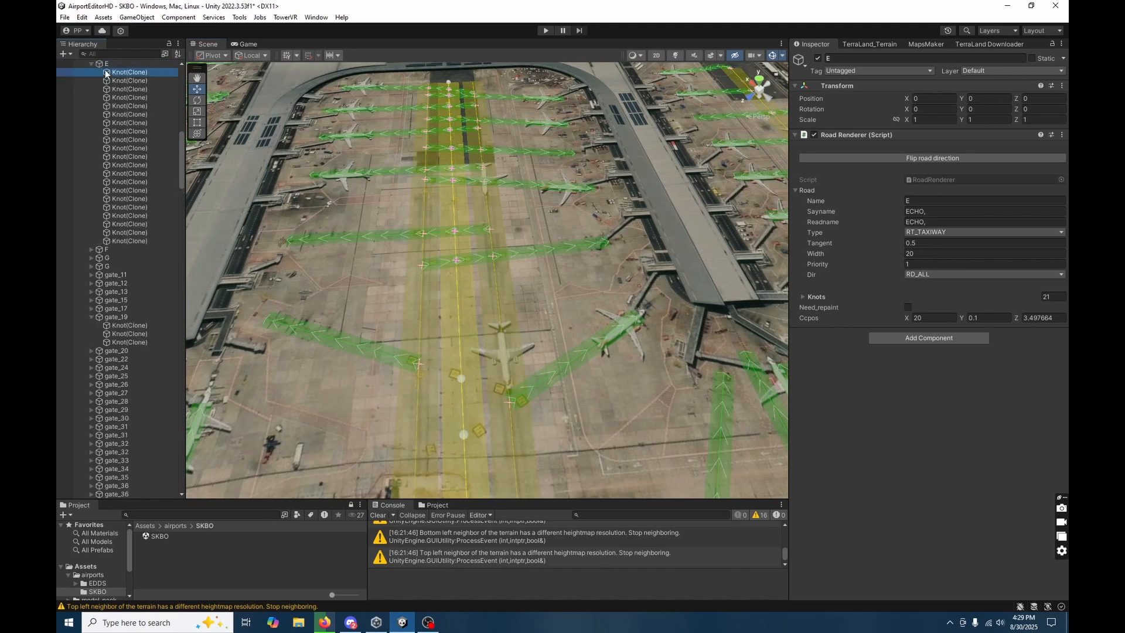
left_click(145, 200, "shift")
left_click(140, 167, "shift")
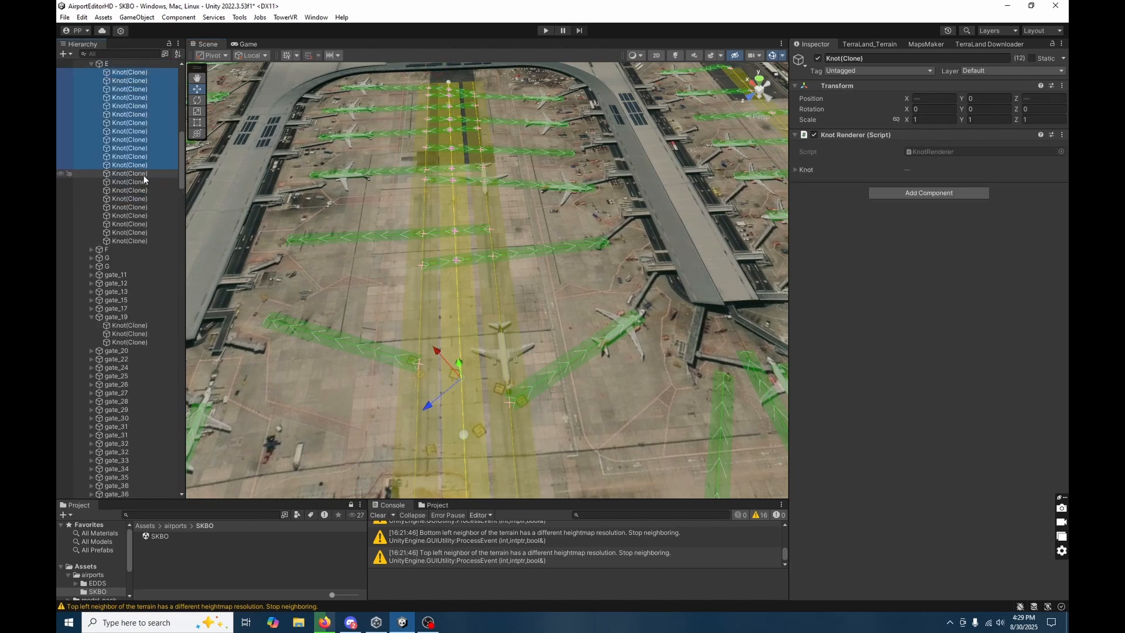
key("Delete")
Examine the junction at the apron end of taxiway E, checking the adjoining roads taxiway68 and D.
right_click_drag(322, 315, 414, 307)
left_click(491, 363)
key("w")
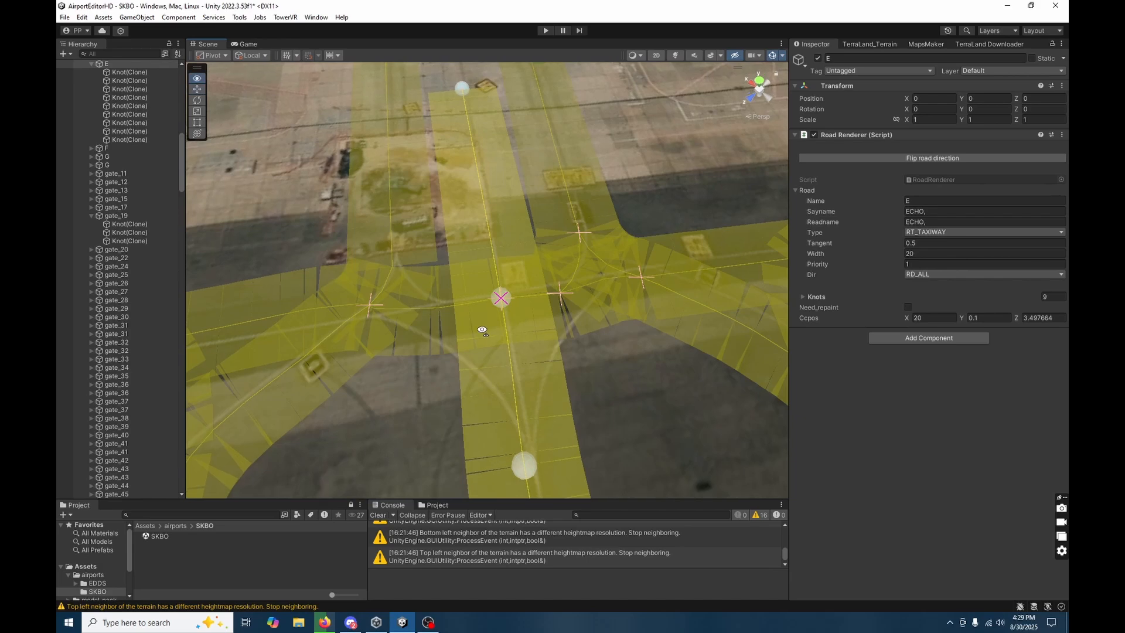
right_click_drag(394, 207, 433, 245)
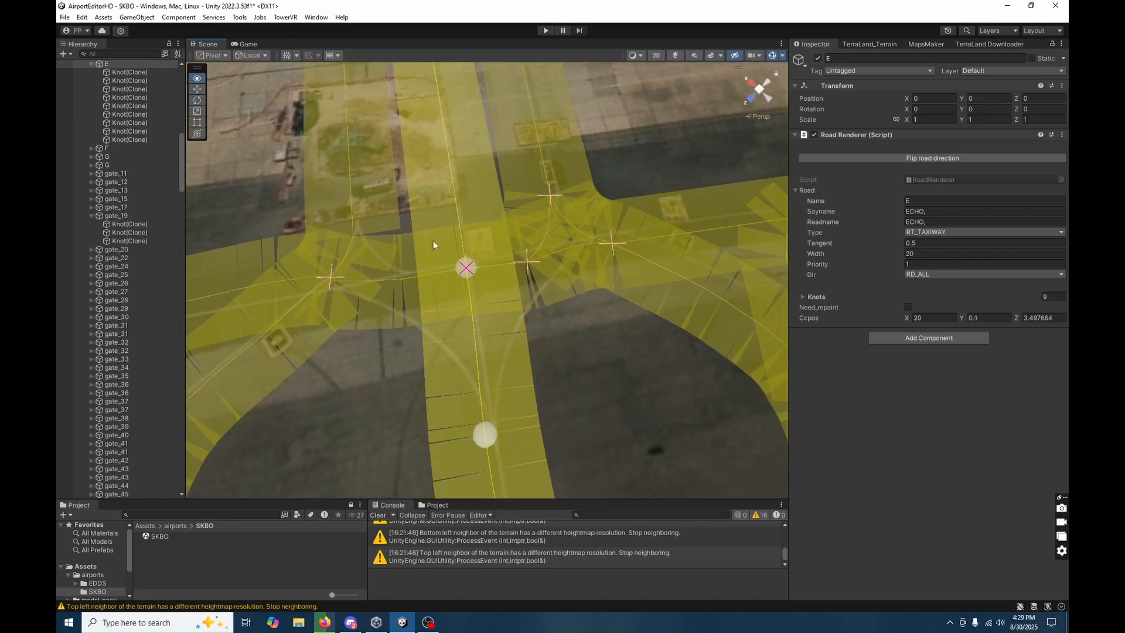
left_click(515, 222)
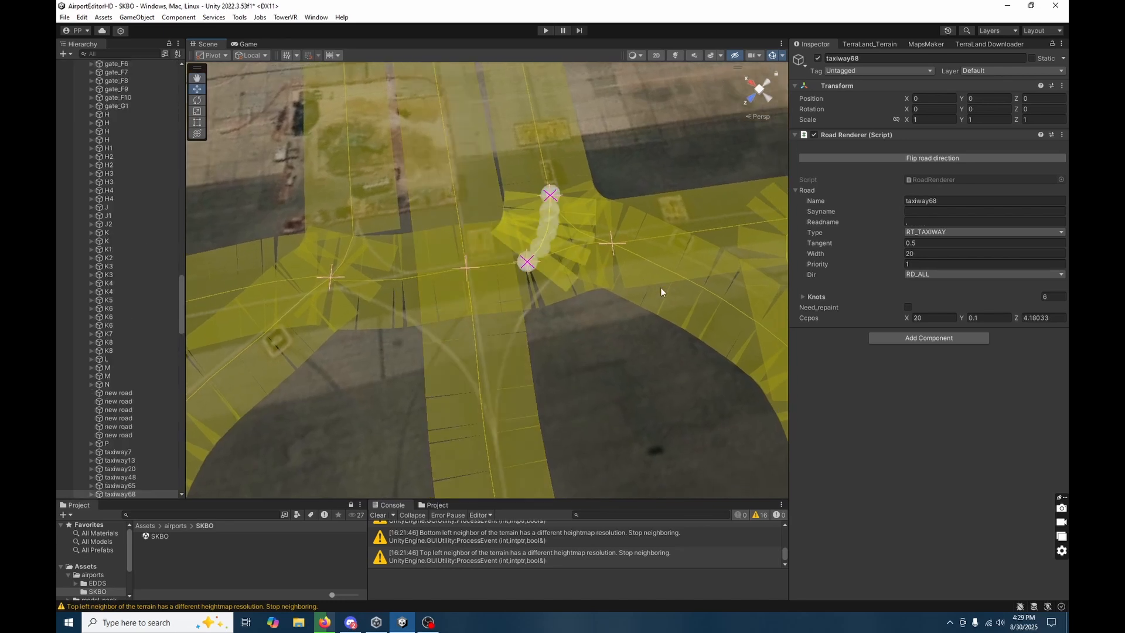
left_click(360, 209)
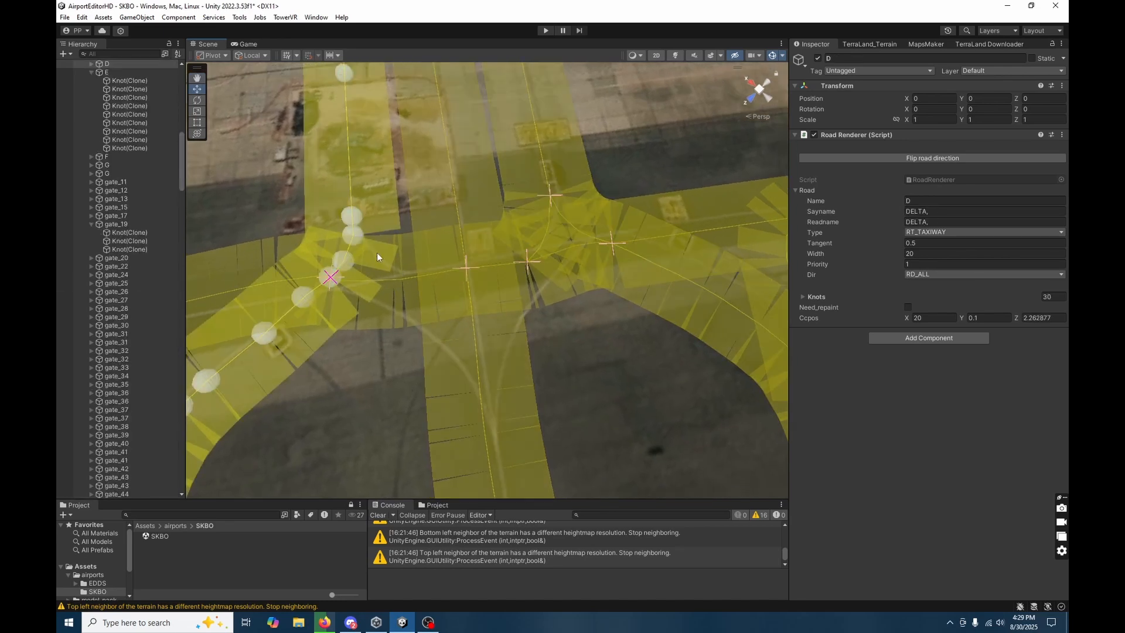
left_click(480, 360)
right_click_drag(474, 311, 475, 259)
scroll(475, 259, "down", 3)
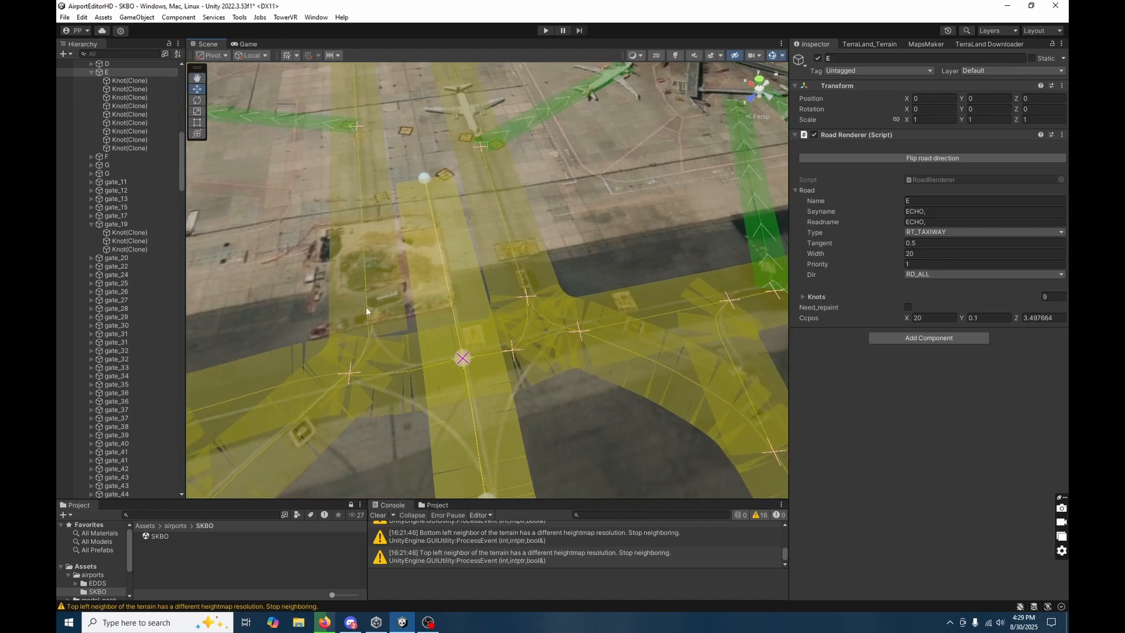
mouse_move(402, 341)
right_mouse_down()
mouse_move(634, 369)
mouse_move(385, 344)
right_mouse_up()
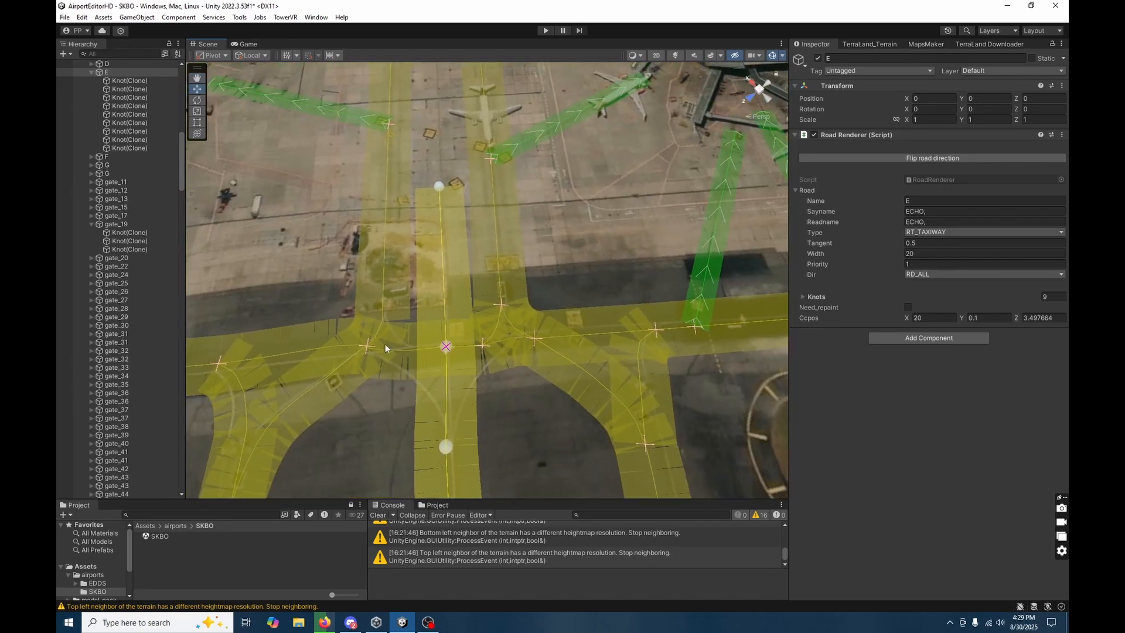
Delete the first two remaining knots of taxiway E to cut it back beyond the crossing taxiway.
left_click(136, 82)
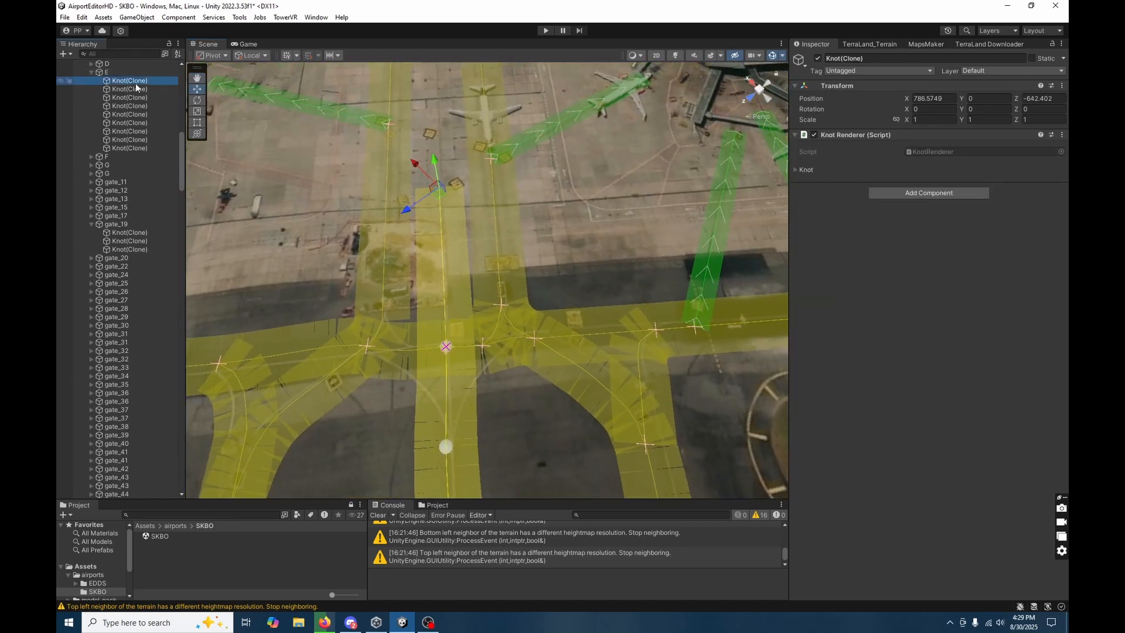
key("Delete")
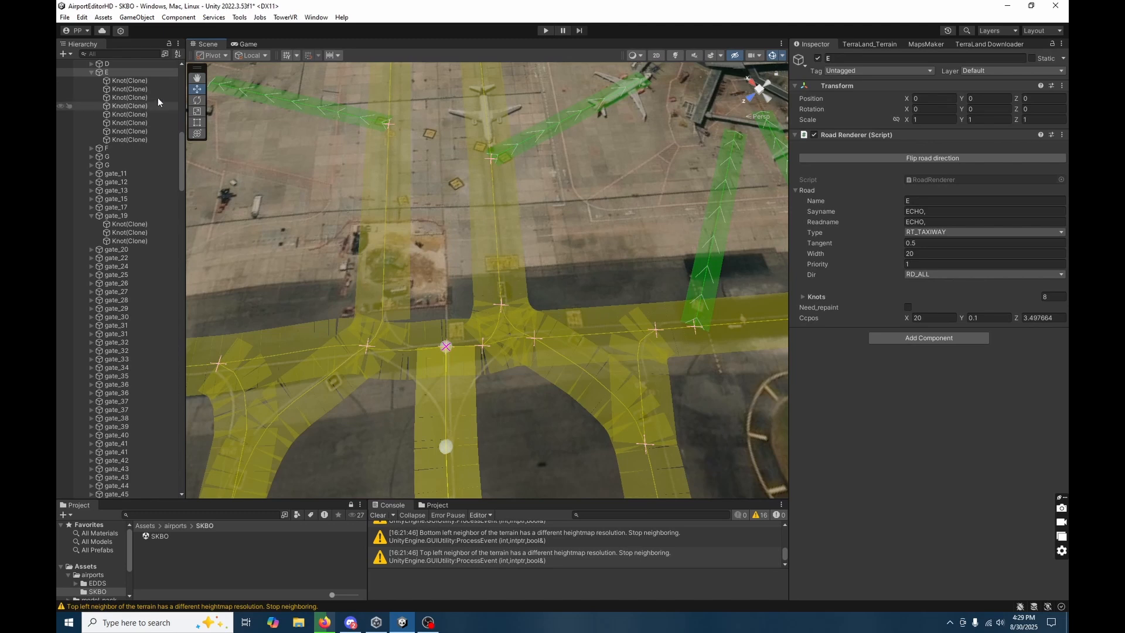
key("Delete")
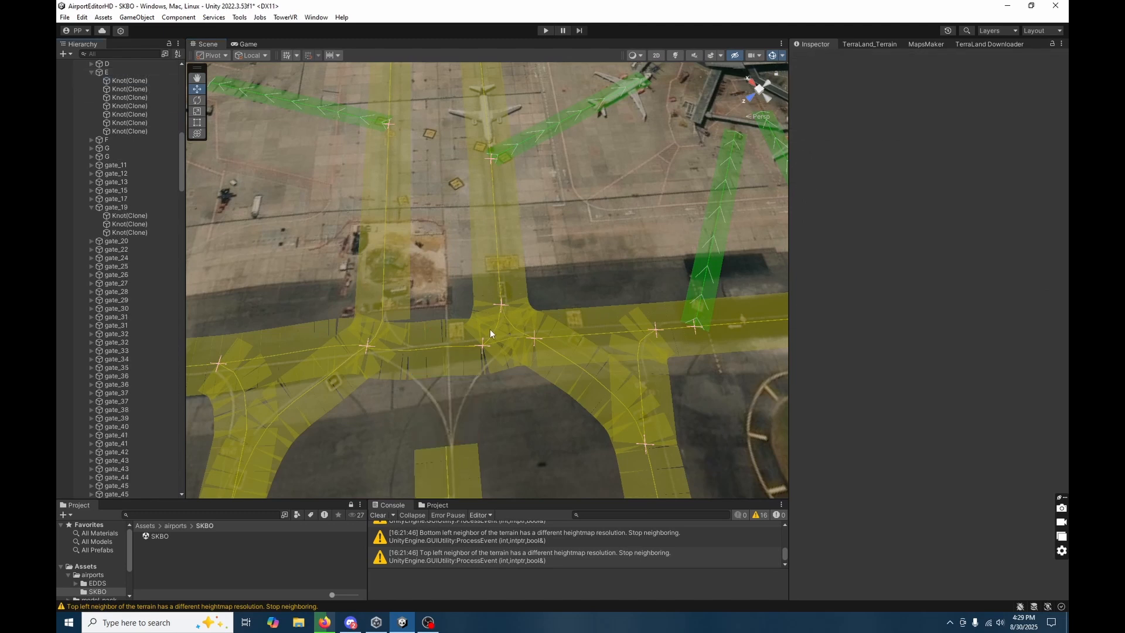
Rename the short curved connector taxiway68 as E.
left_click(467, 329)
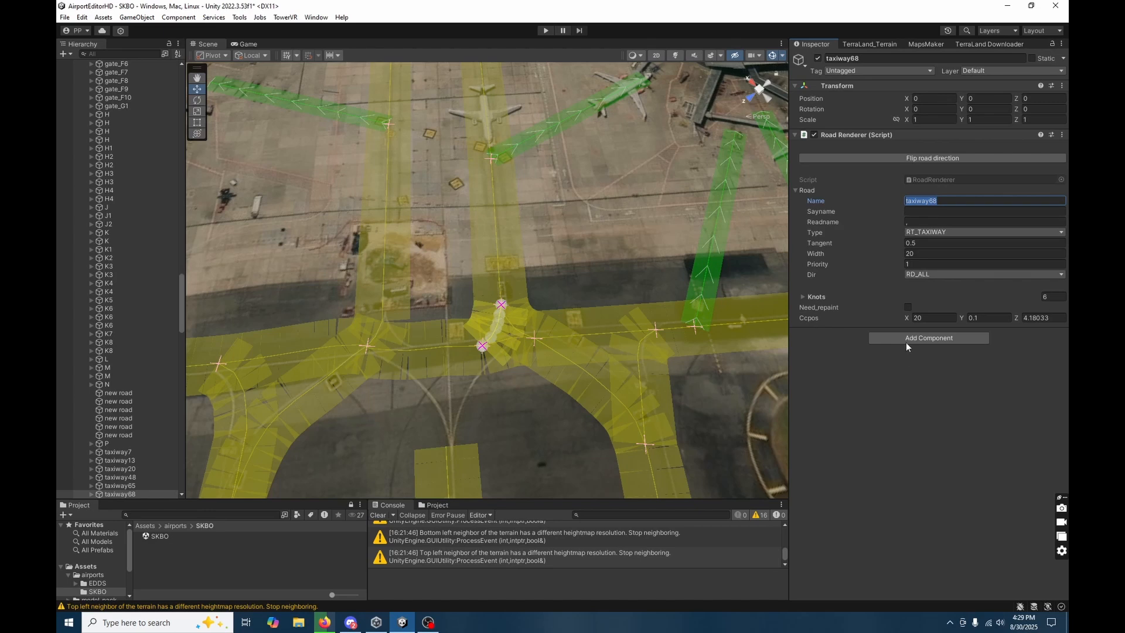
type("e")
key("BackSpace")
type("E")
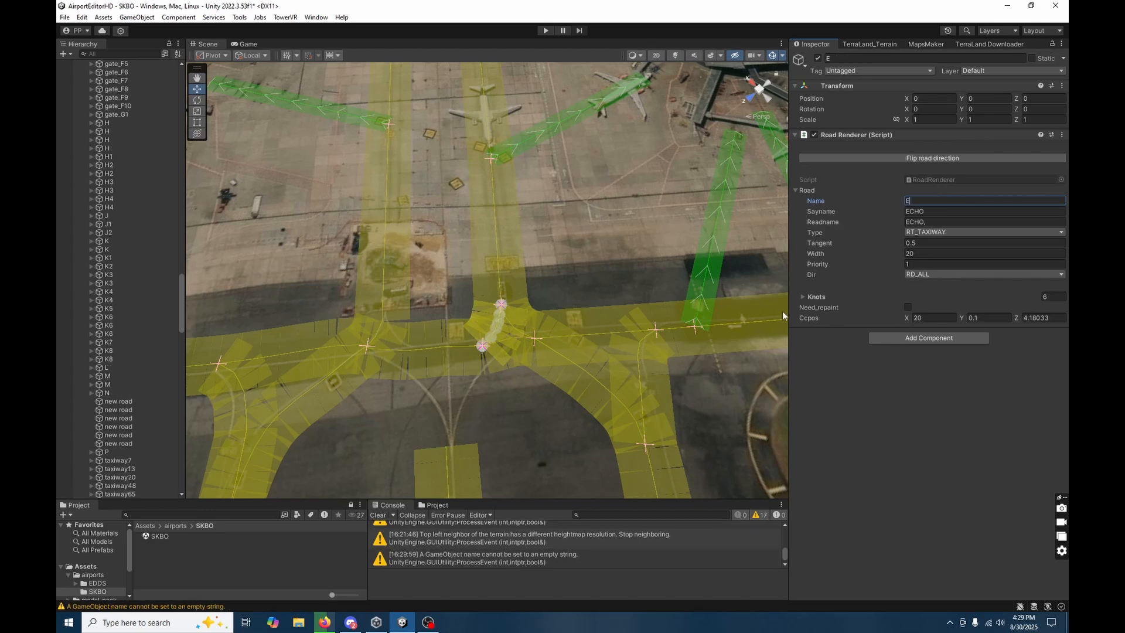
Delete three surplus intermediate knots from the short curved E connector, keeping its two end knots.
right_click_drag(475, 433, 477, 433)
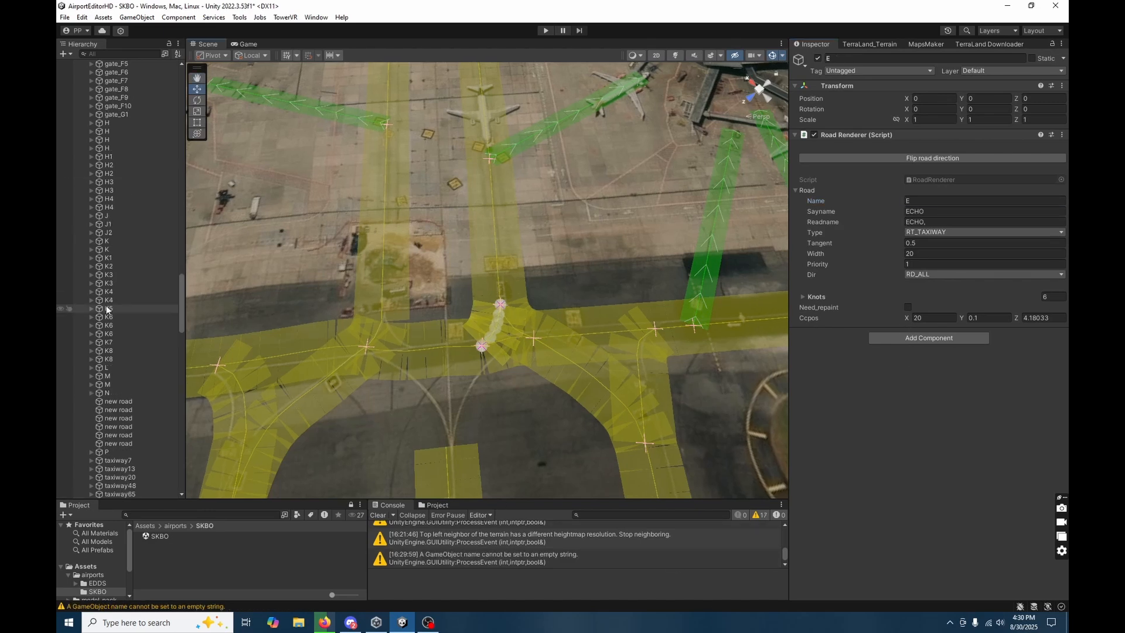
scroll(112, 423, "up", 10)
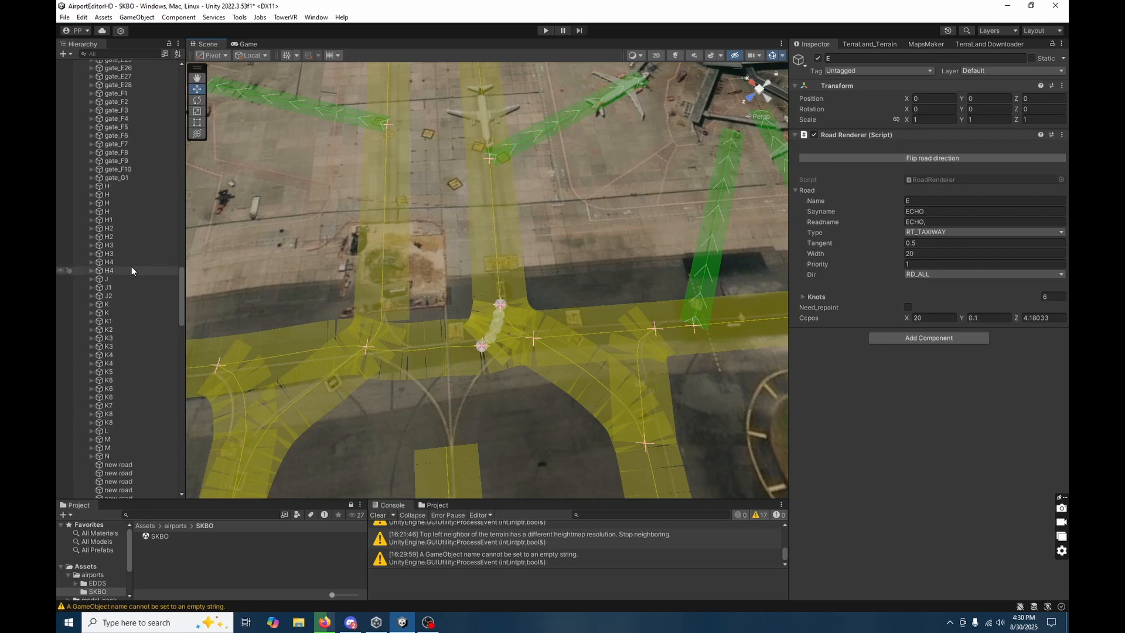
left_click(481, 349)
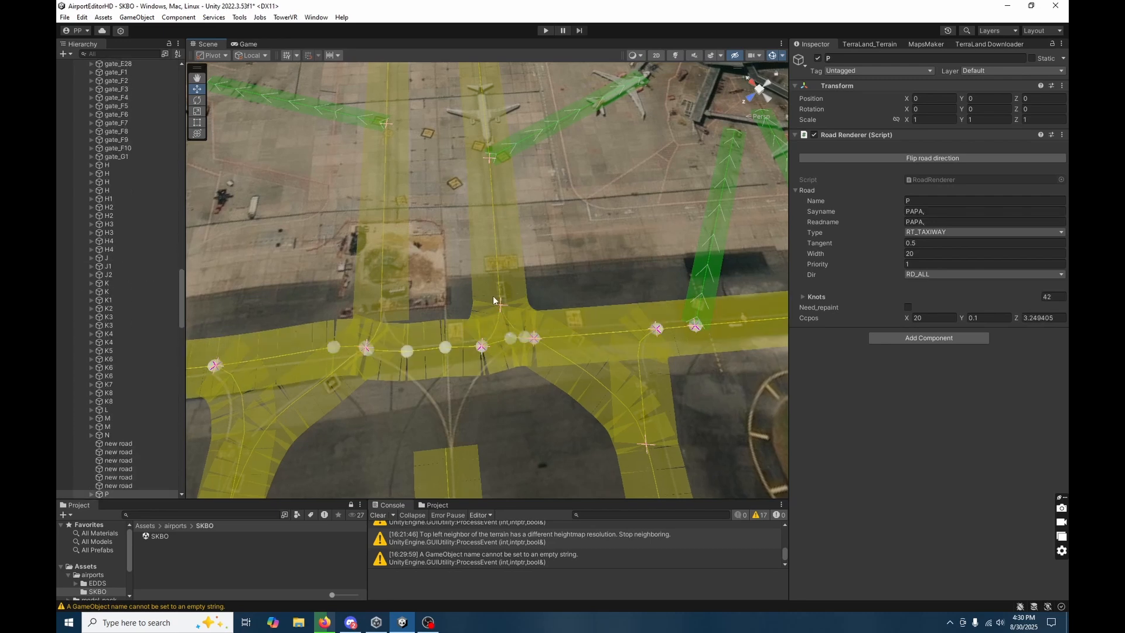
left_click(471, 310)
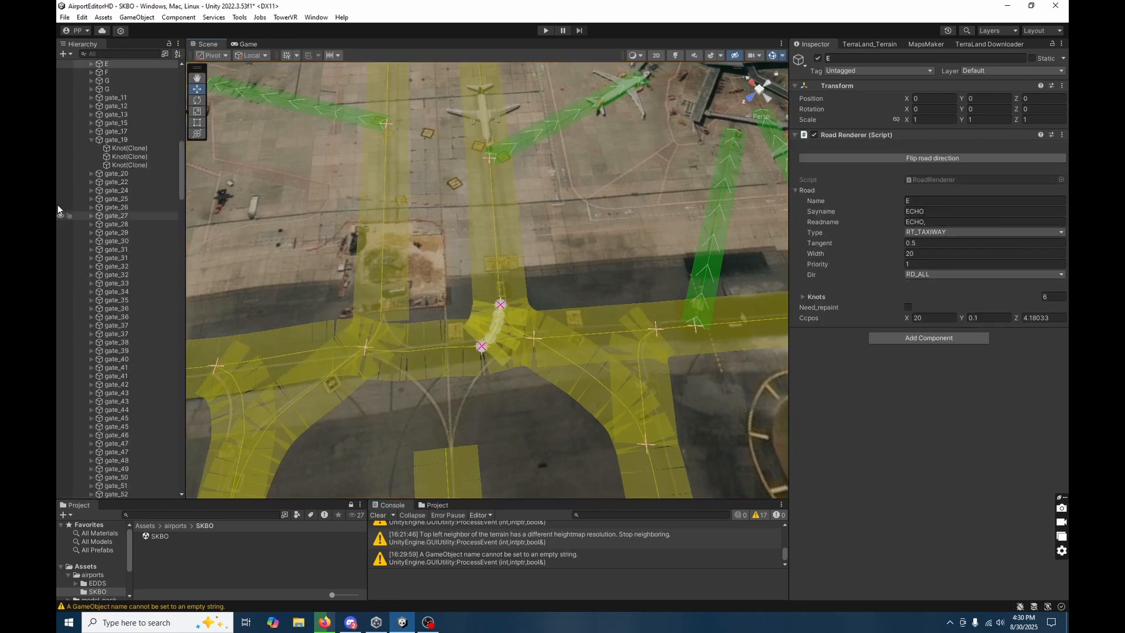
left_click(91, 64)
left_click(126, 80)
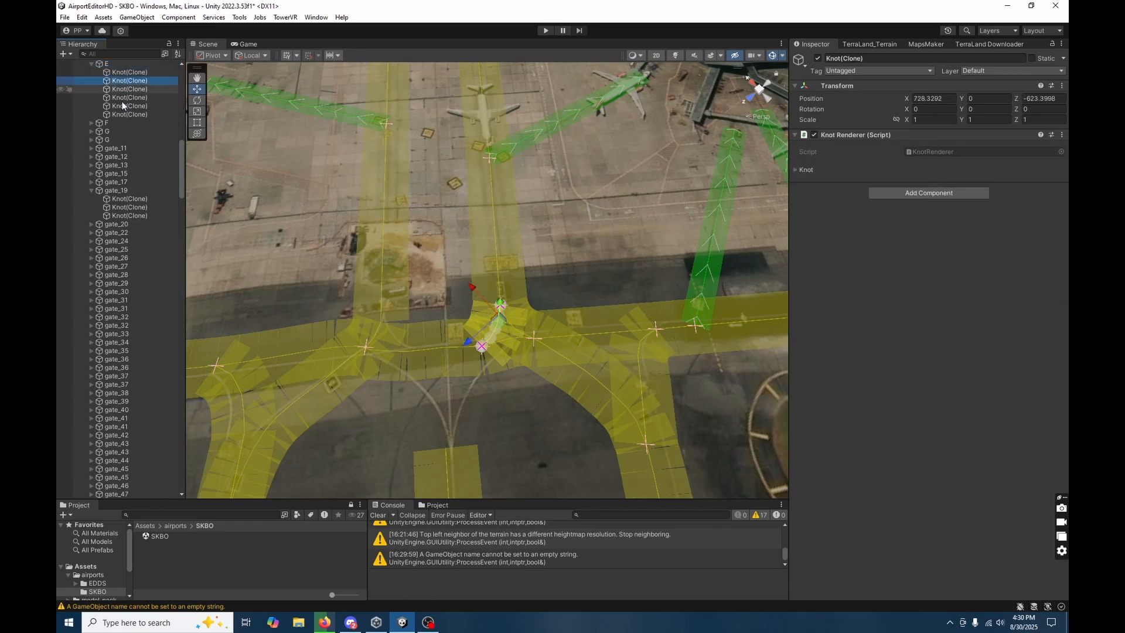
left_click(122, 100, "shift")
left_click(124, 104, "ctrl")
left_click(129, 98, "ctrl")
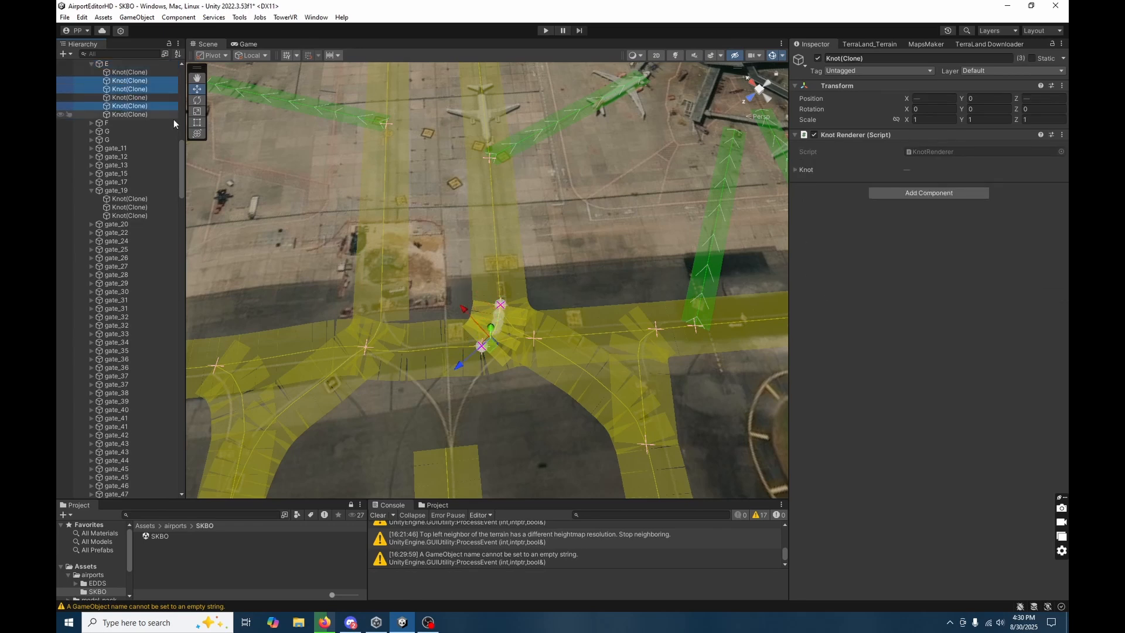
key("Delete")
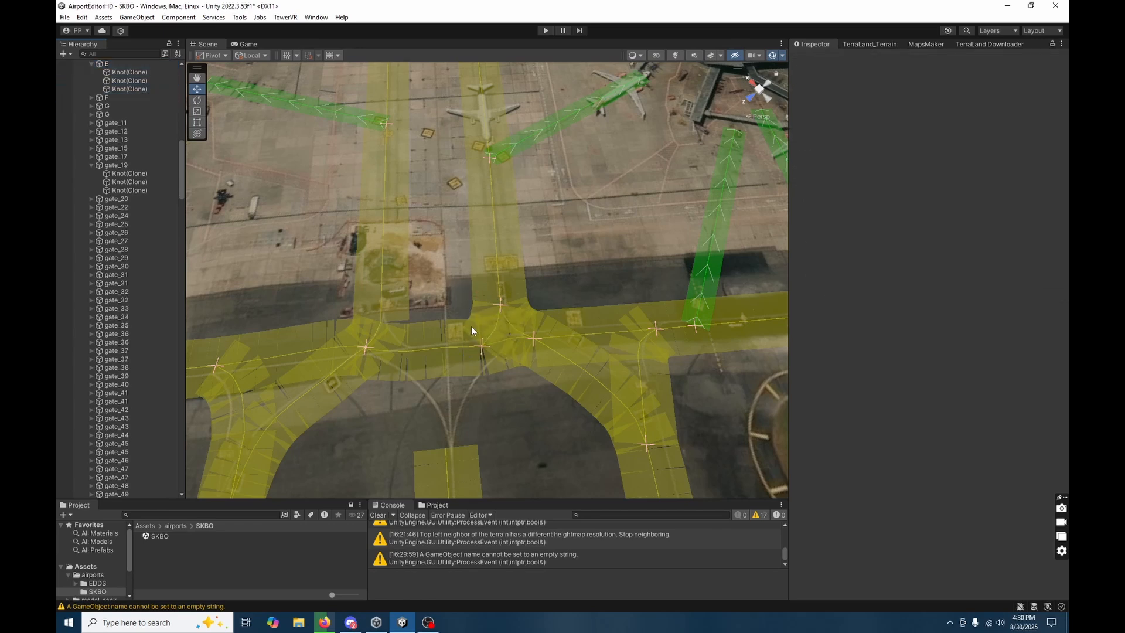
Extend the E connector's end knot across taxiway P to the main taxiway E and insert an extra knot between them.
left_click(124, 88)
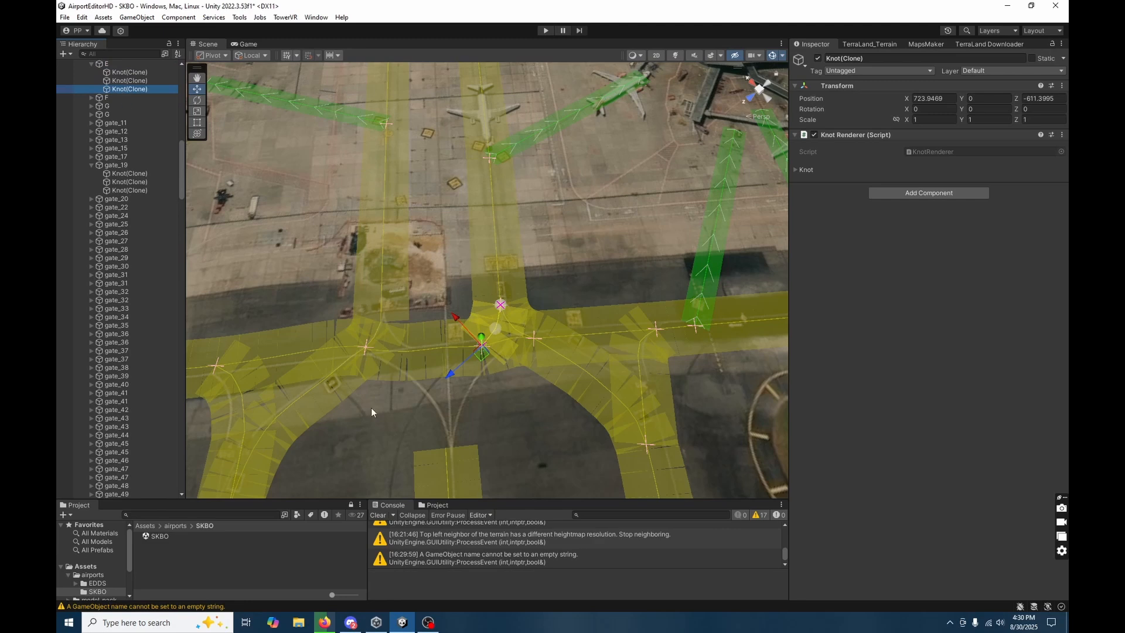
left_click(476, 365)
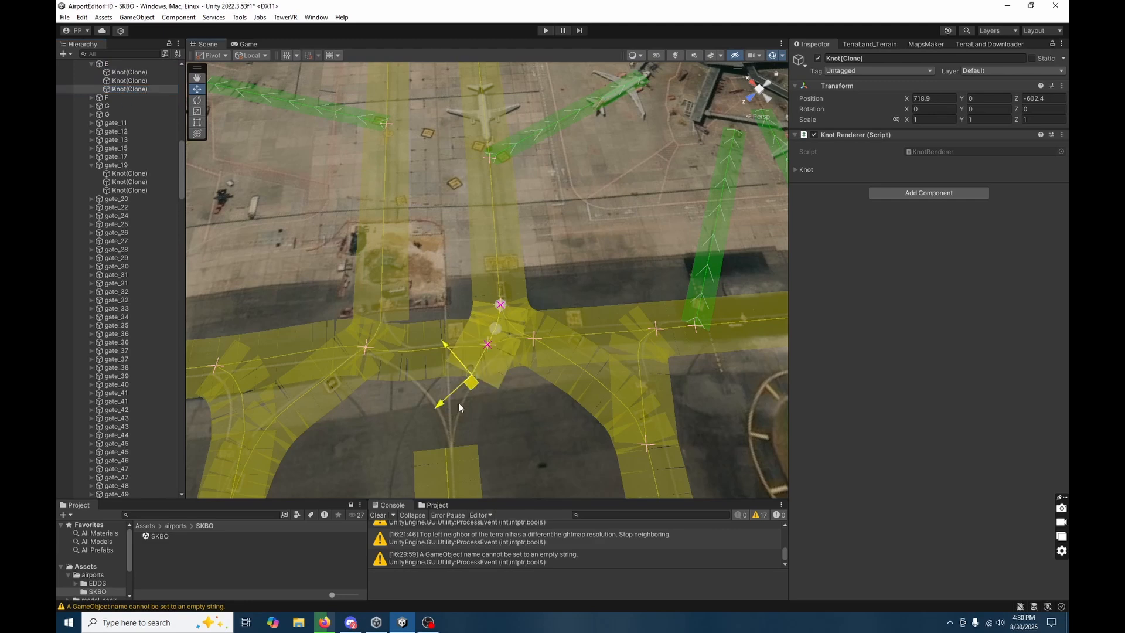
left_click_drag(458, 402, 452, 435)
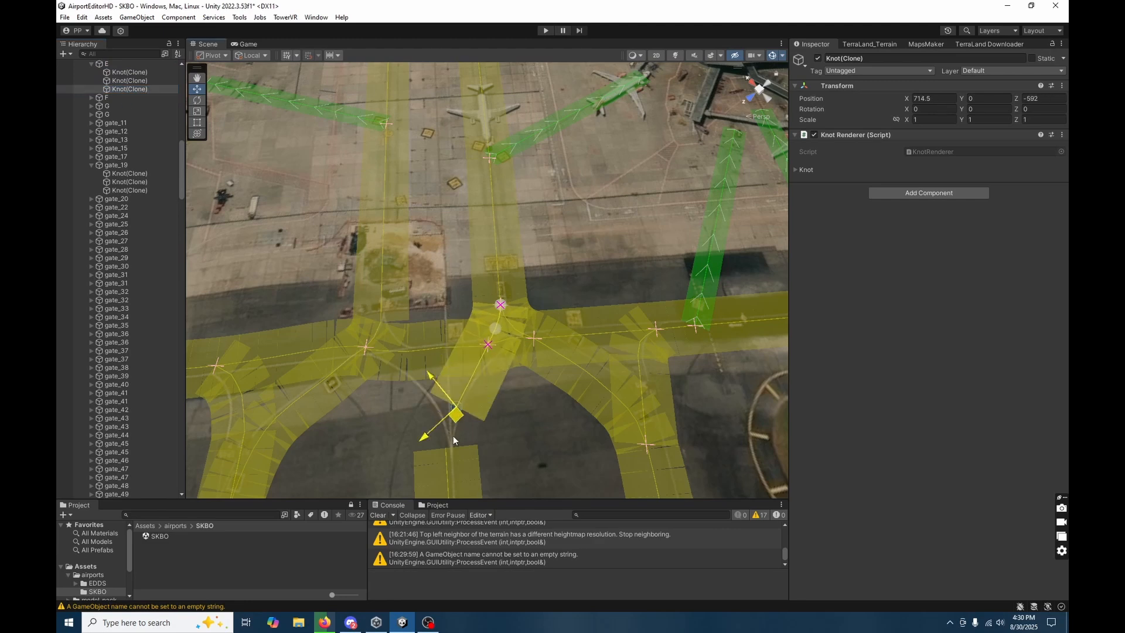
left_click(473, 380)
left_click_drag(457, 442, 455, 468)
Adjust the inserted connector knot to about X 712.3, Z -591.7 and main taxiway E's first knot to about X 706.7, Z -583.2.
mouse_move(487, 476)
right_mouse_down()
mouse_move(621, 474)
mouse_move(381, 484)
mouse_move(469, 469)
right_mouse_up()
key("w")
left_click_drag(538, 329, 519, 381)
left_click(483, 469)
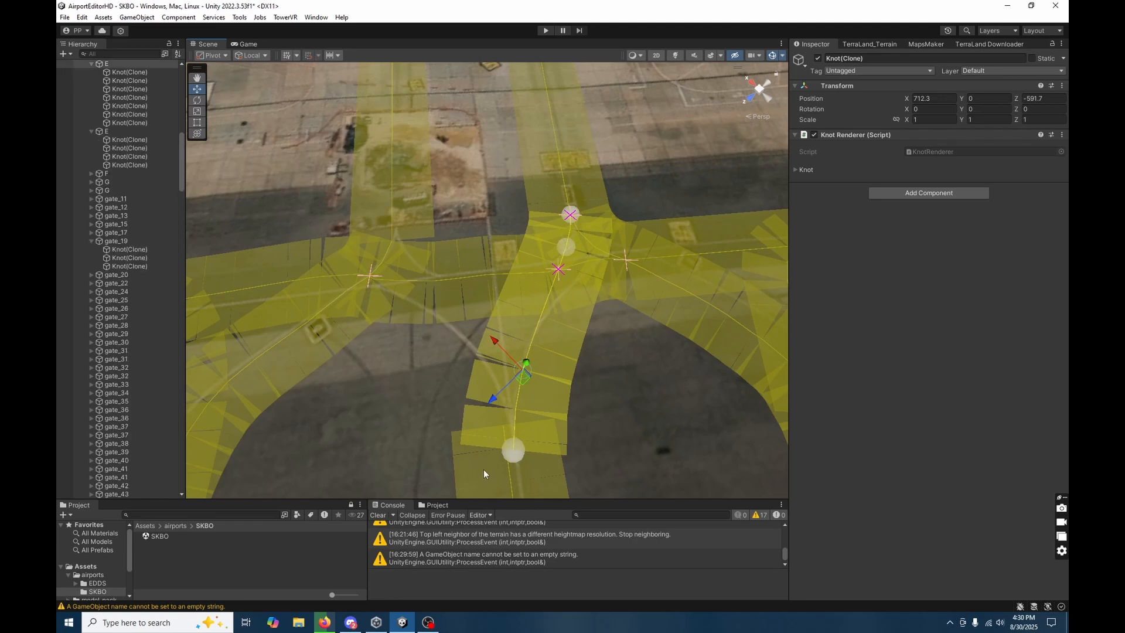
left_click_drag(501, 428, 504, 425)
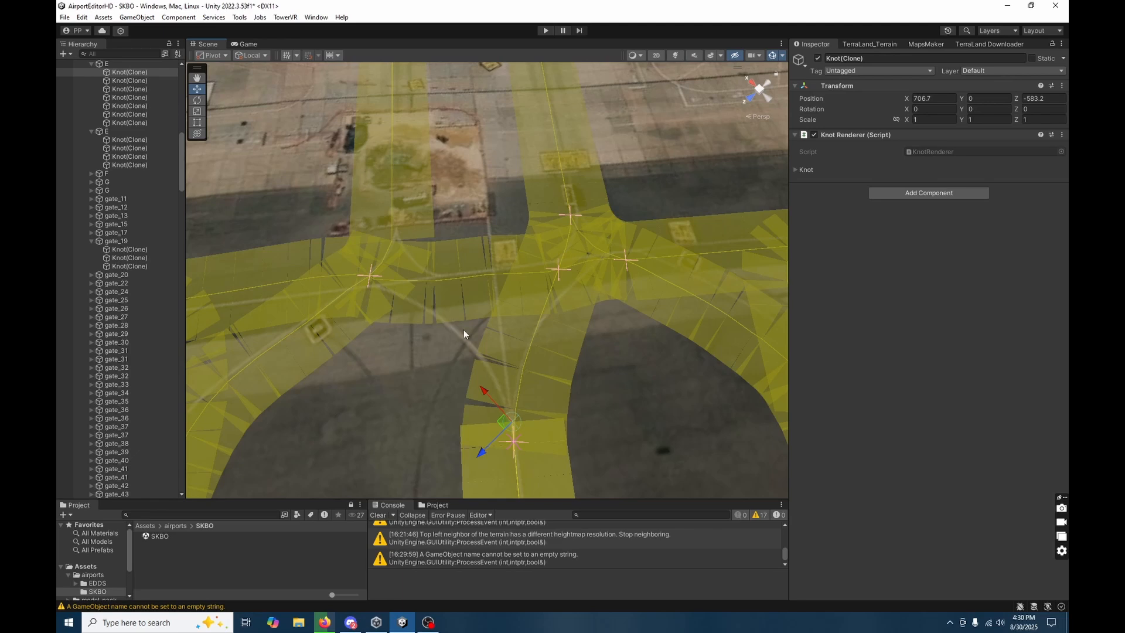
Extend main taxiway E with two knots, branching across taxiway P to the apron lane running over the construction patch.
left_click(490, 472)
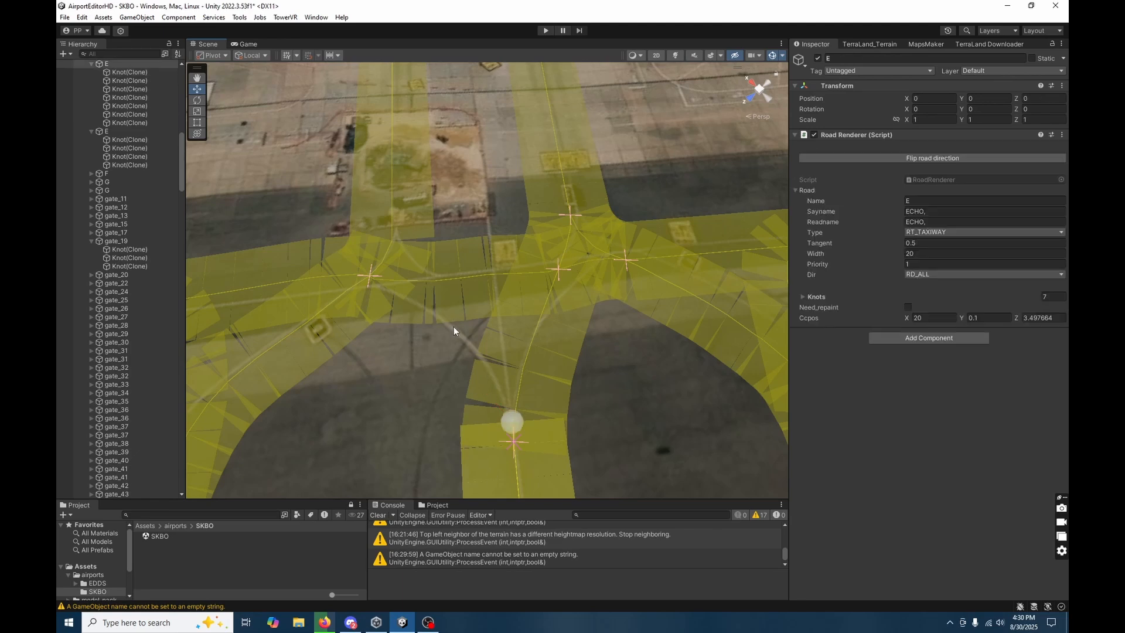
left_click(453, 325)
left_click(389, 222)
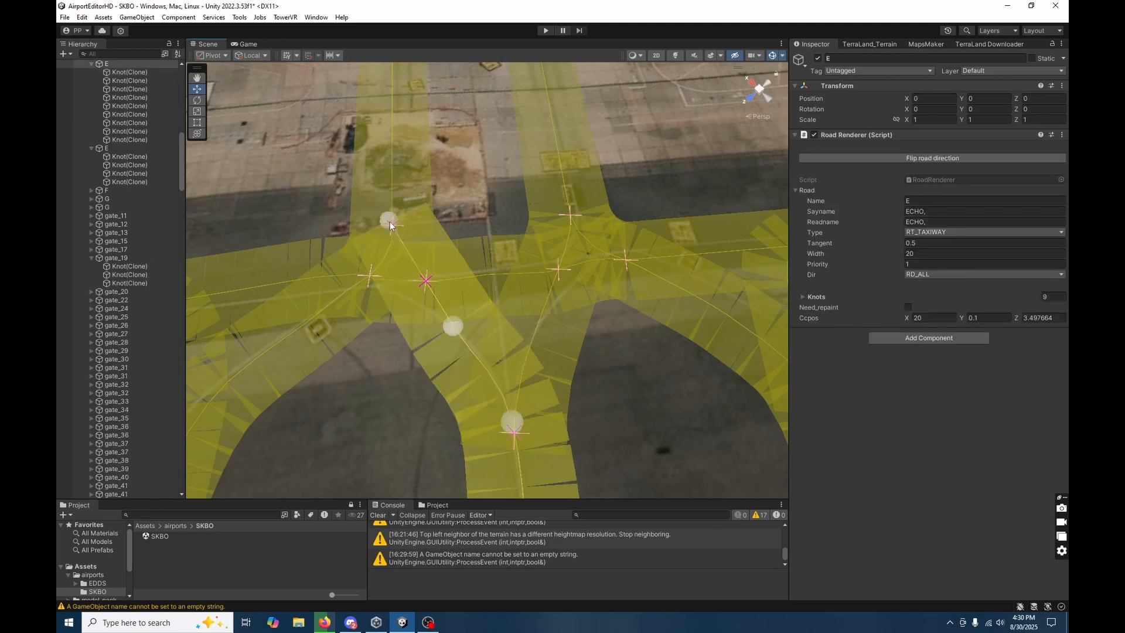
Try shifting the new branch's middle knot to about X 725.7, Z -588.1 and check the resulting curve.
mouse_move(438, 350)
right_mouse_down()
mouse_move(482, 347)
mouse_move(489, 369)
mouse_move(447, 365)
right_mouse_up()
left_click(449, 293)
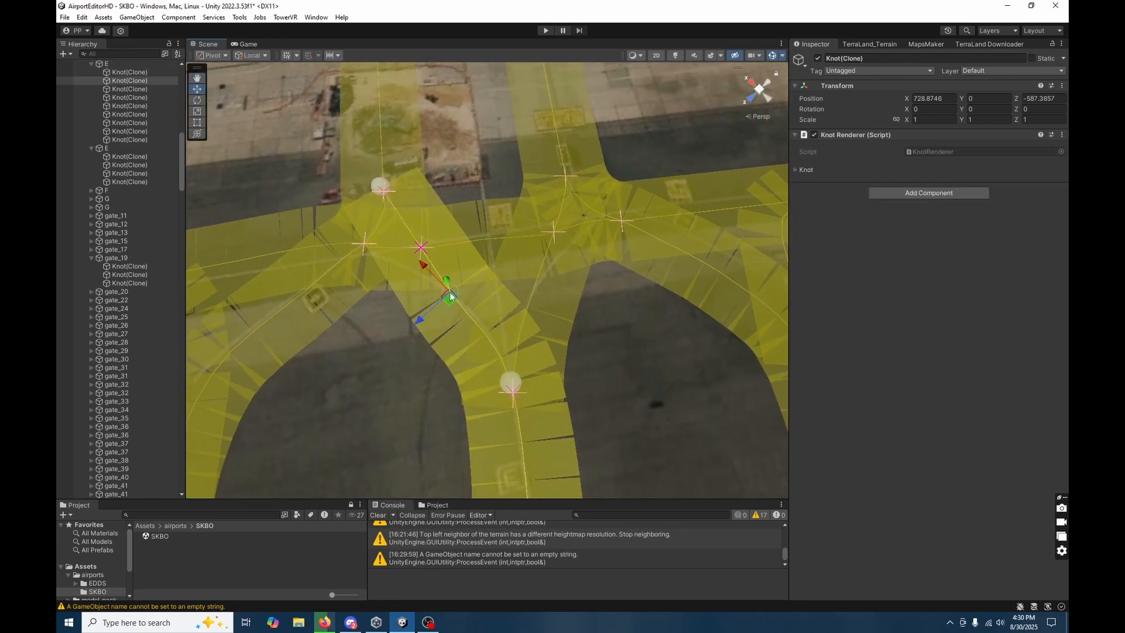
left_click_drag(452, 294, 465, 304)
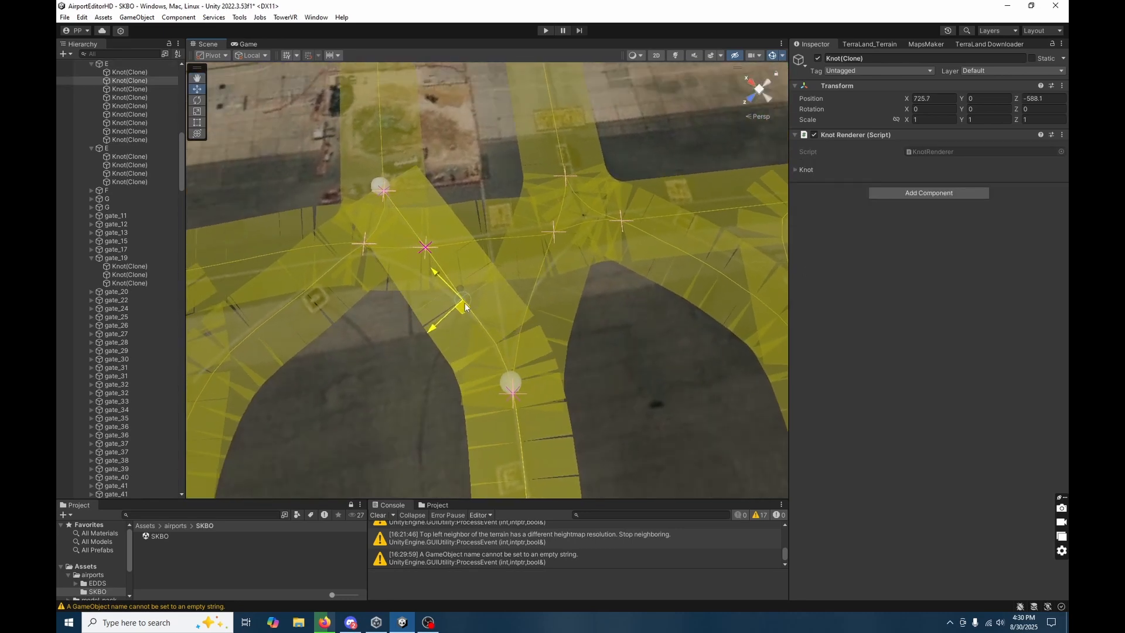
left_click(459, 327)
right_click_drag(460, 327, 415, 358)
right_click_drag(446, 368, 490, 385)
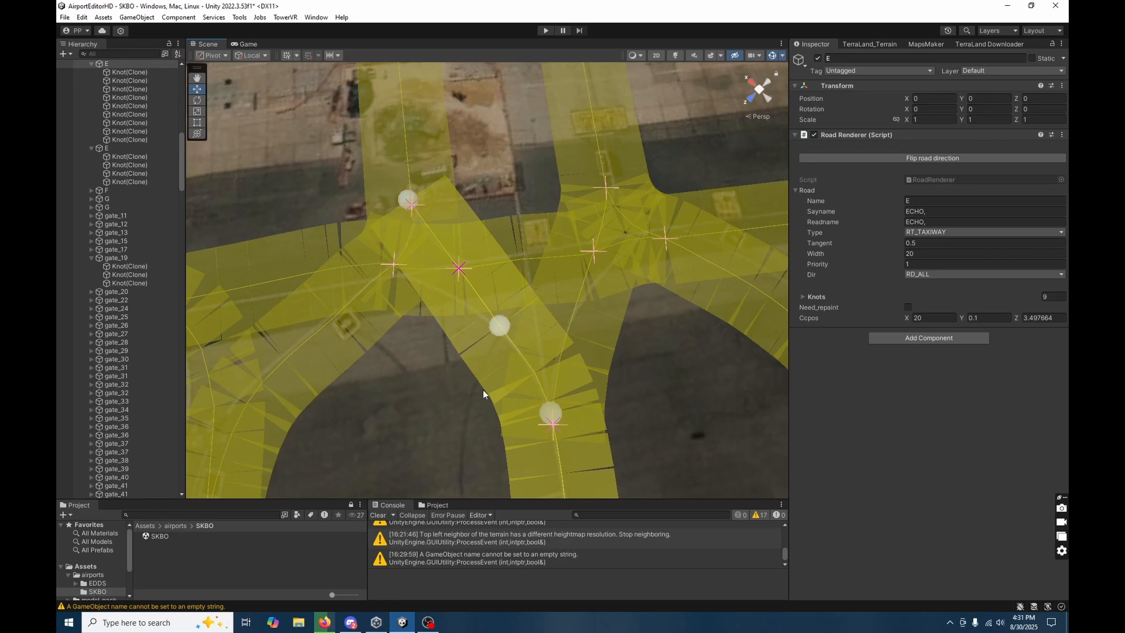
right_click_drag(489, 360, 487, 255)
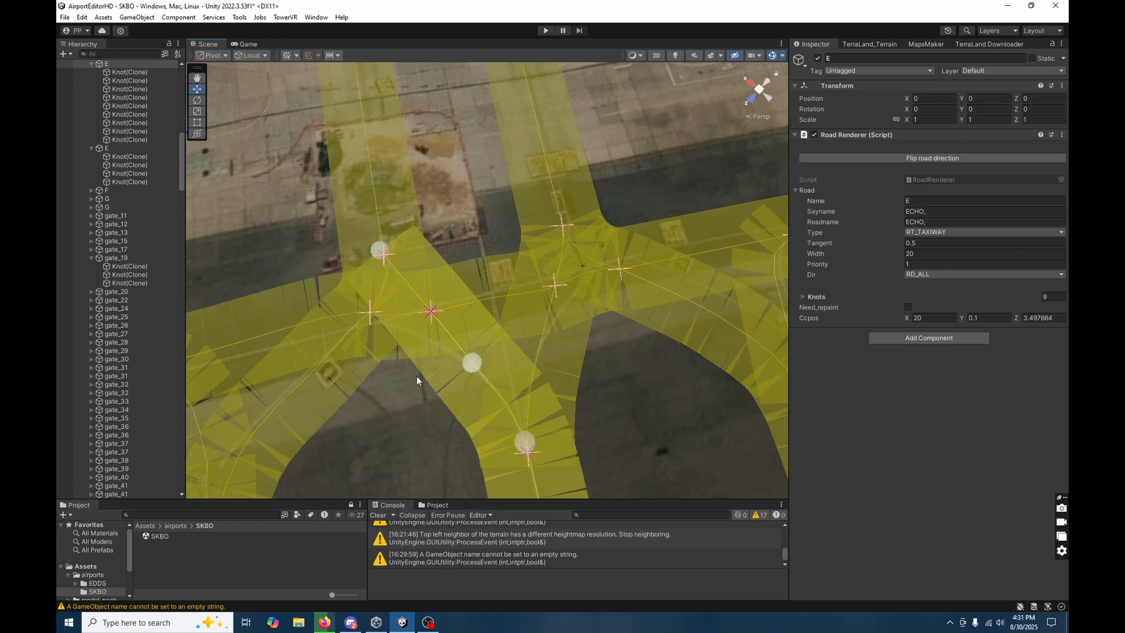
Move the branch's end knot to about X 762.4, Z -595.4 and its middle knot to about X 735.7, Z -587.
left_click(130, 80)
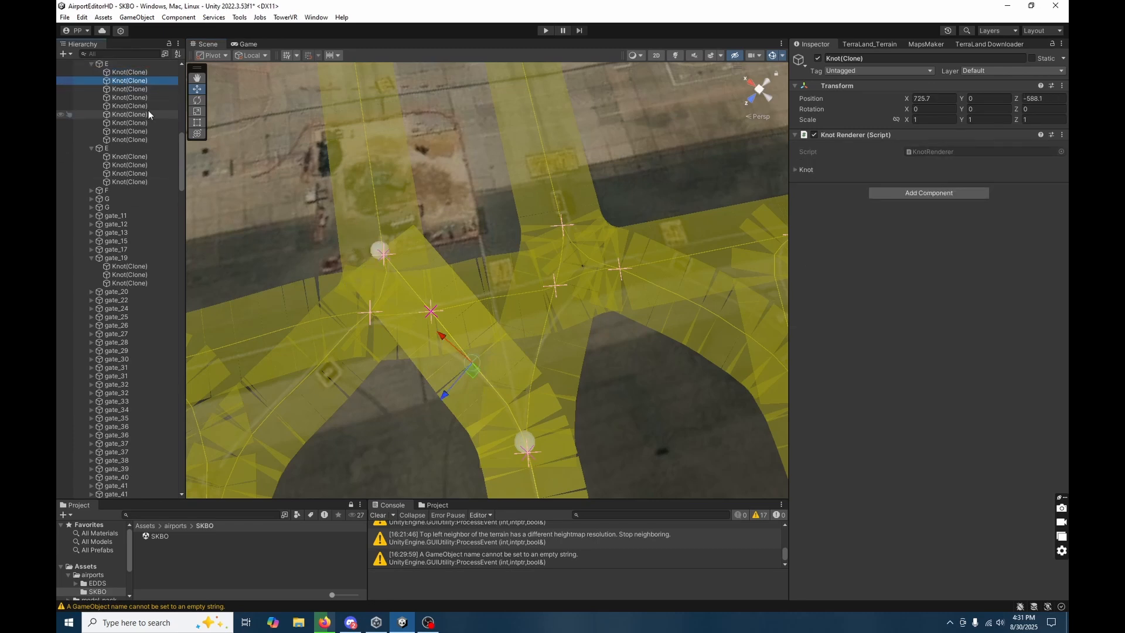
left_click(381, 252)
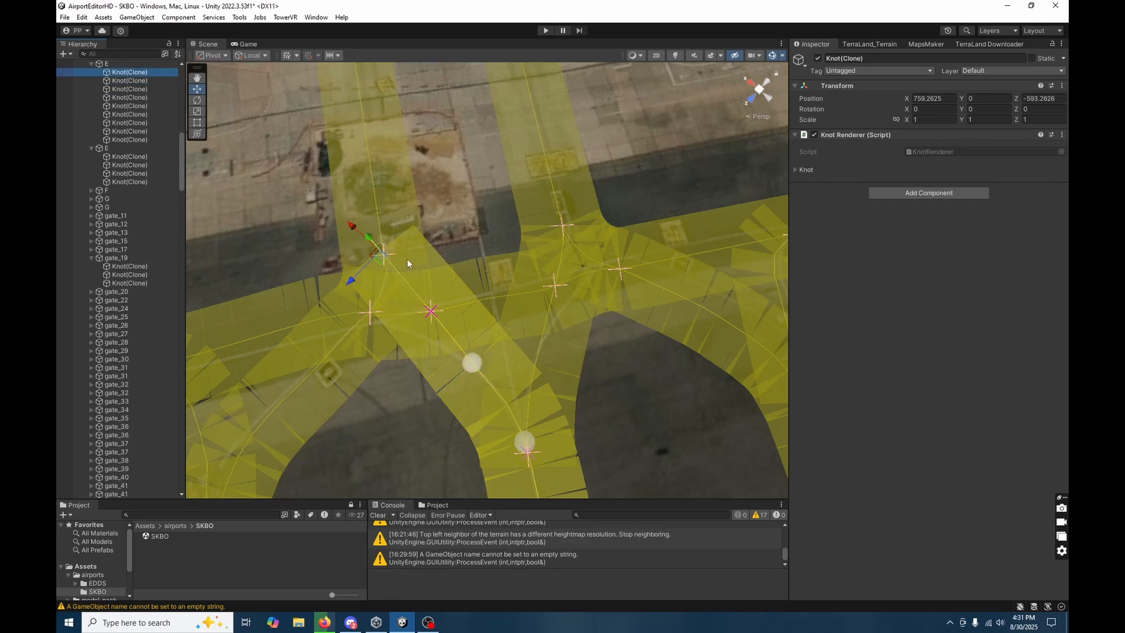
left_click_drag(382, 258, 379, 244)
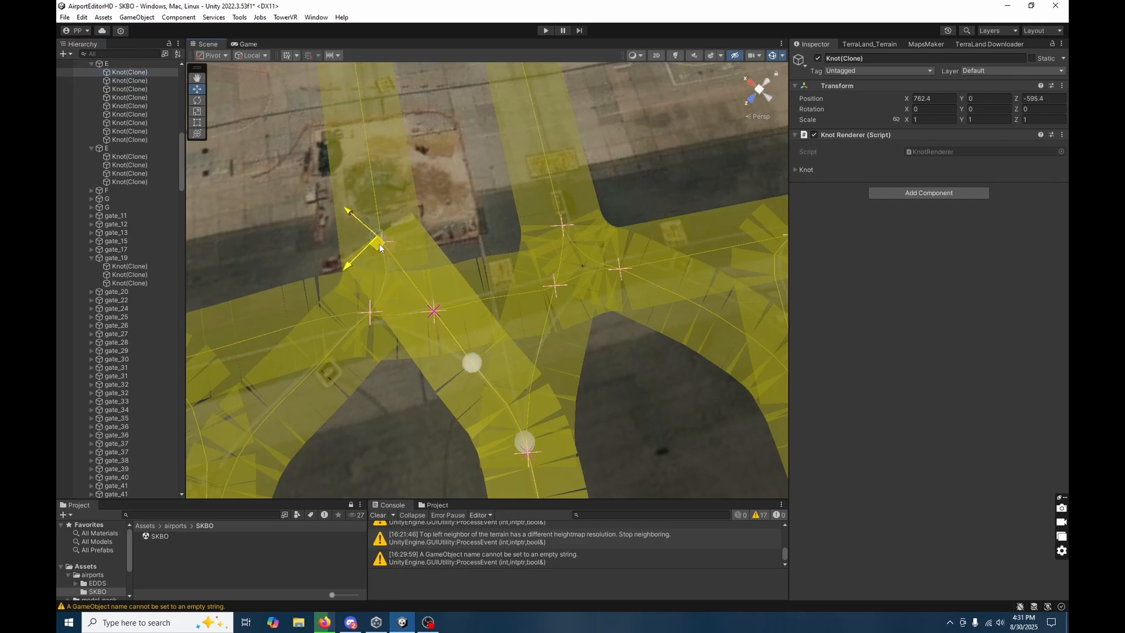
left_click(474, 363)
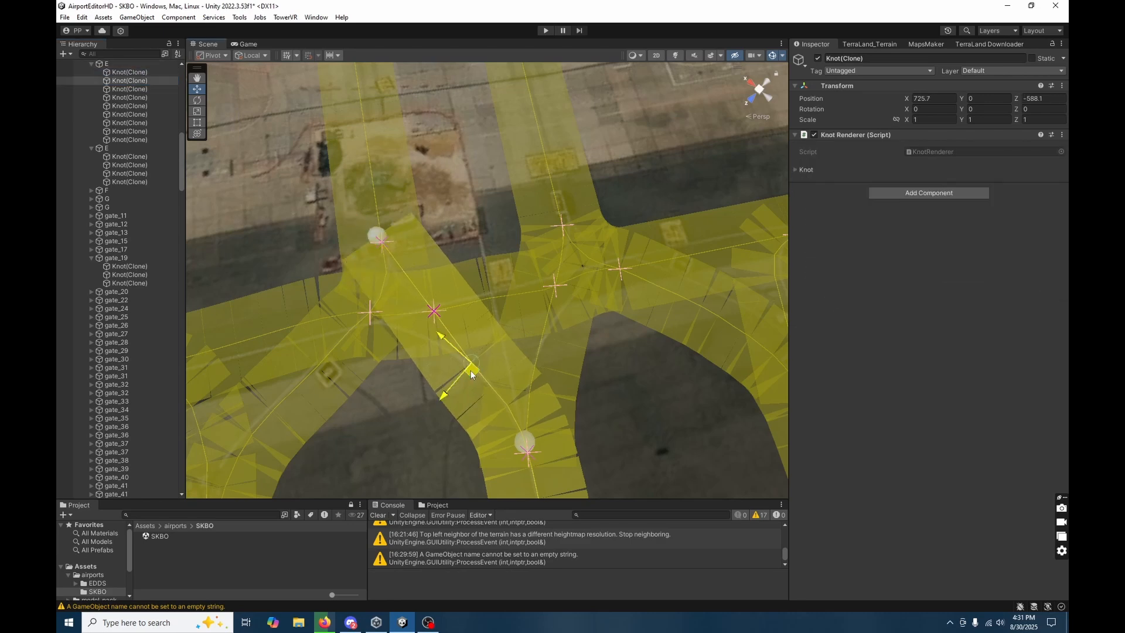
left_click_drag(455, 363, 436, 344)
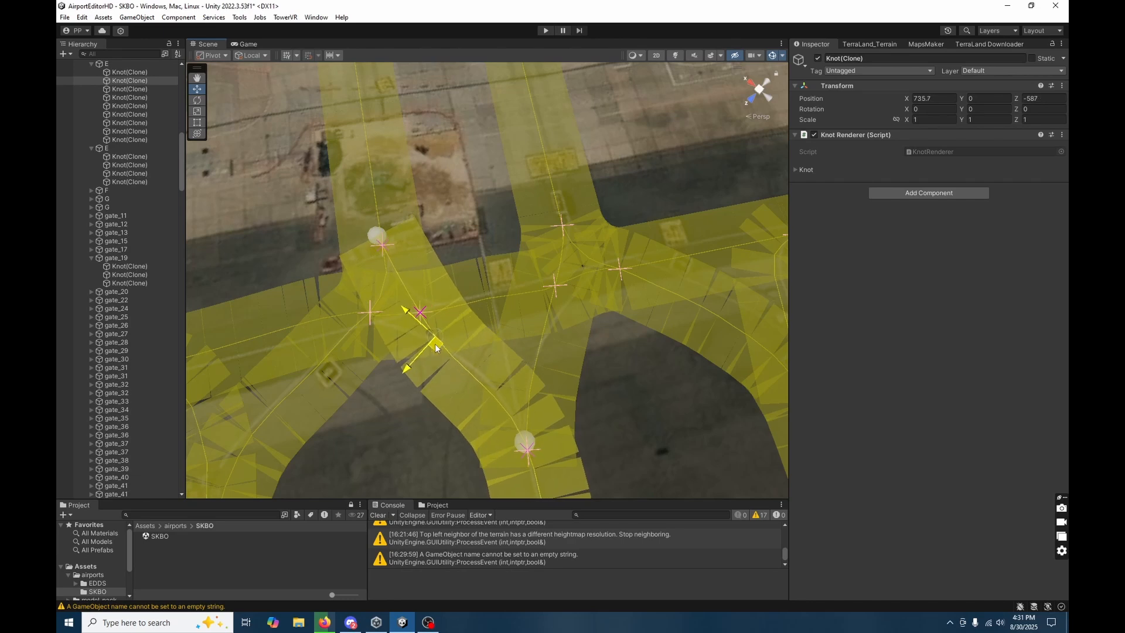
Shift the third knot of main taxiway E to about X 712, Z -585.7 to smooth the branch curve.
left_click(471, 374)
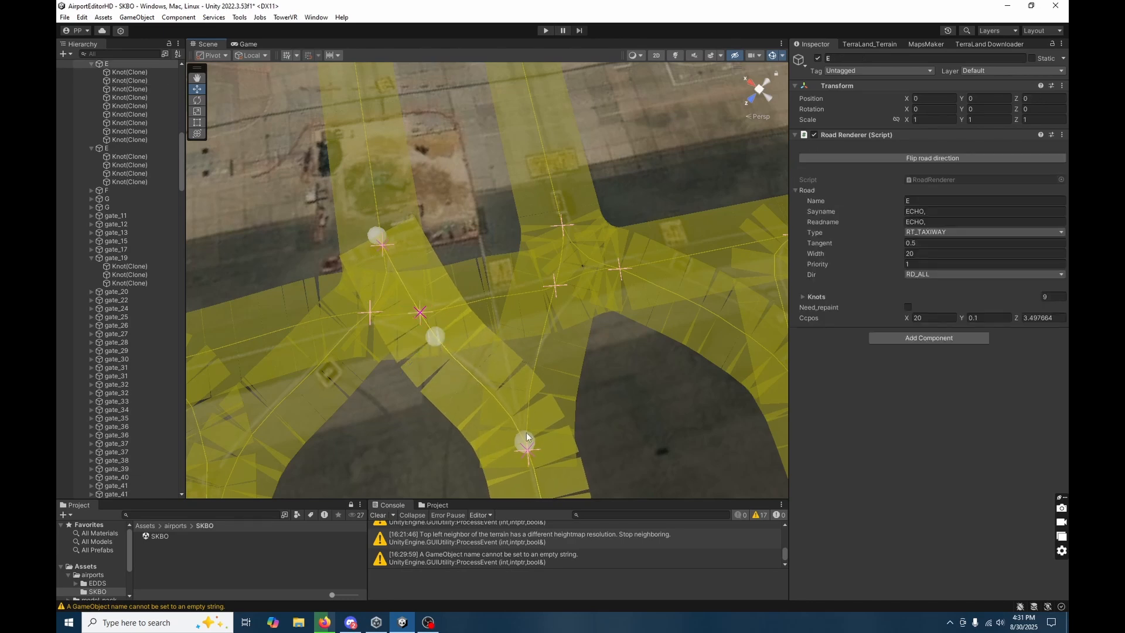
left_click(478, 417)
right_click_drag(478, 417, 655, 413)
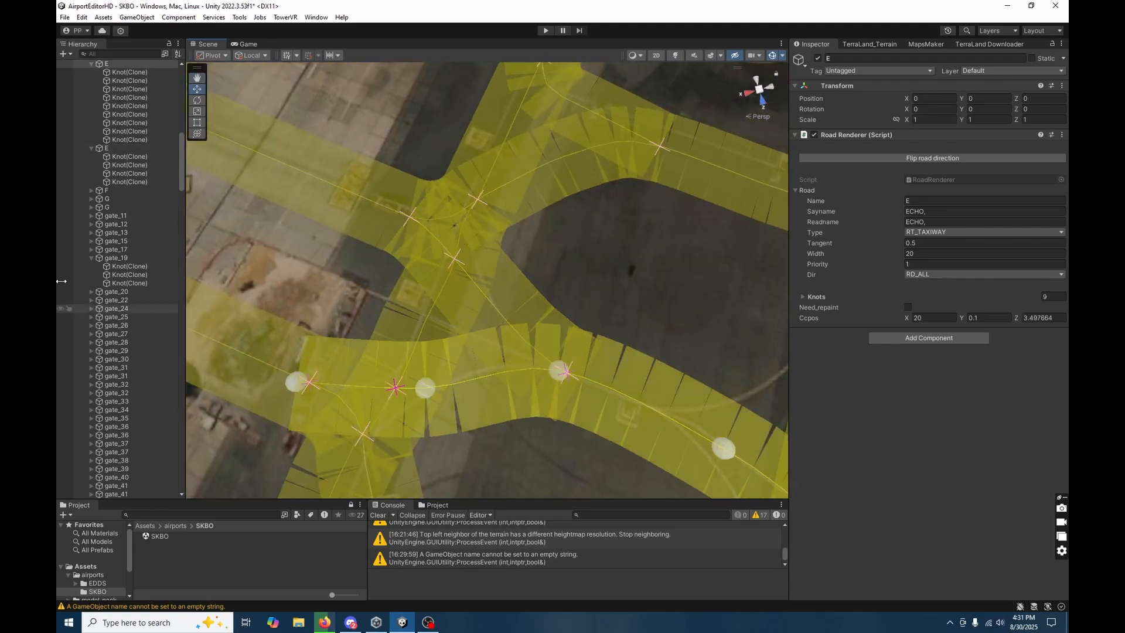
left_click(120, 89)
left_click(121, 81)
left_click(124, 89)
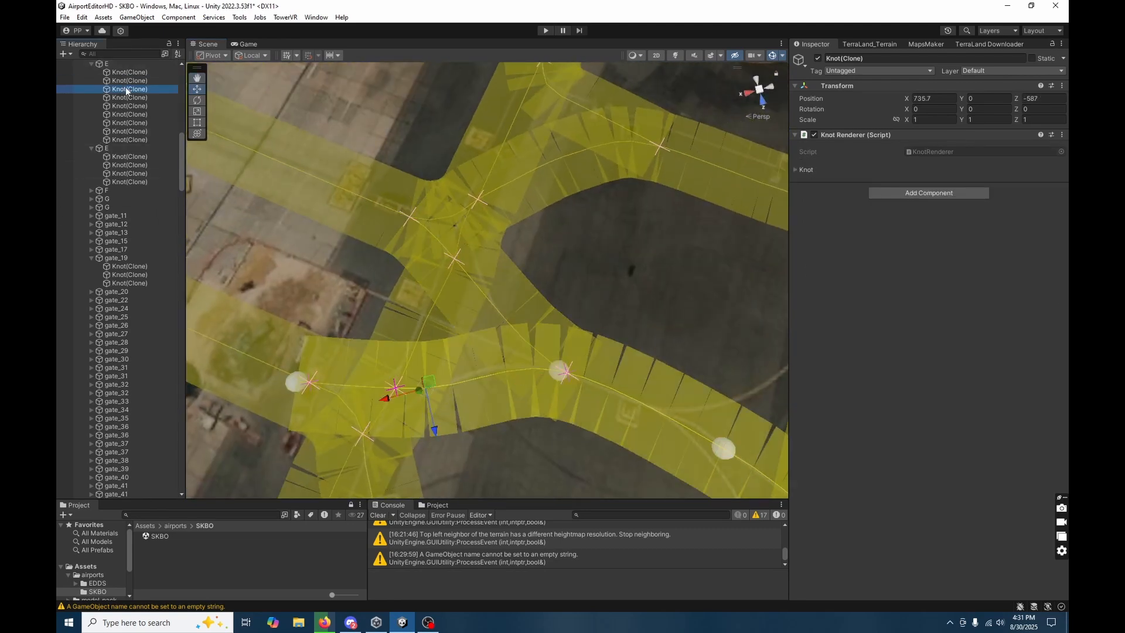
mouse_move(549, 366)
left_mouse_down()
mouse_move(512, 360)
mouse_move(524, 363)
left_mouse_up()
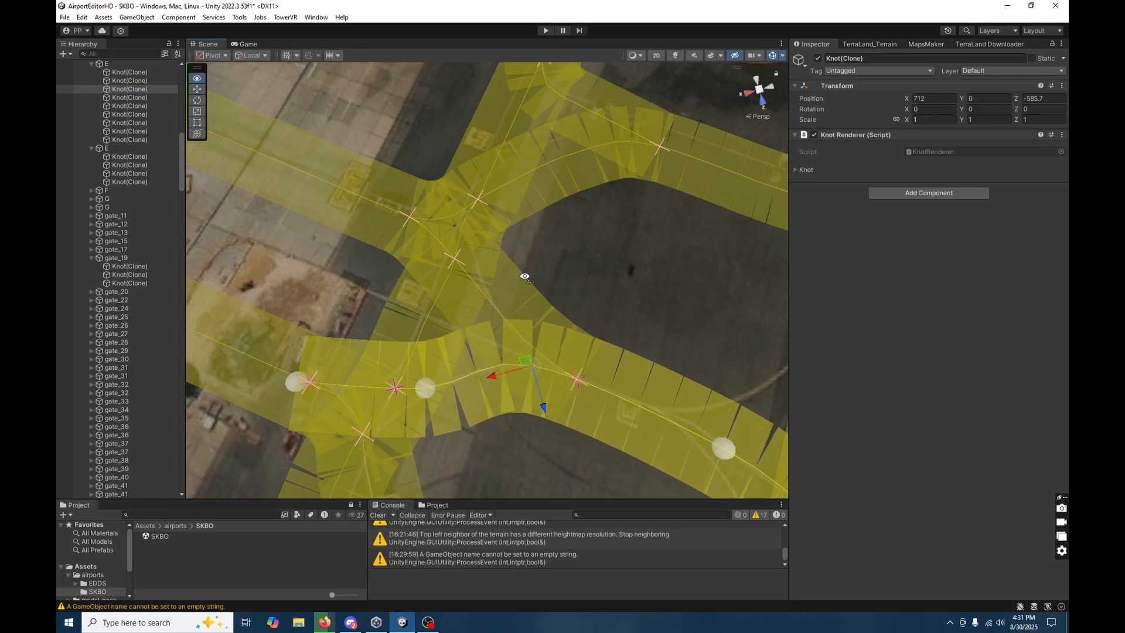
right_click_drag(524, 276, 459, 262)
left_click(557, 391)
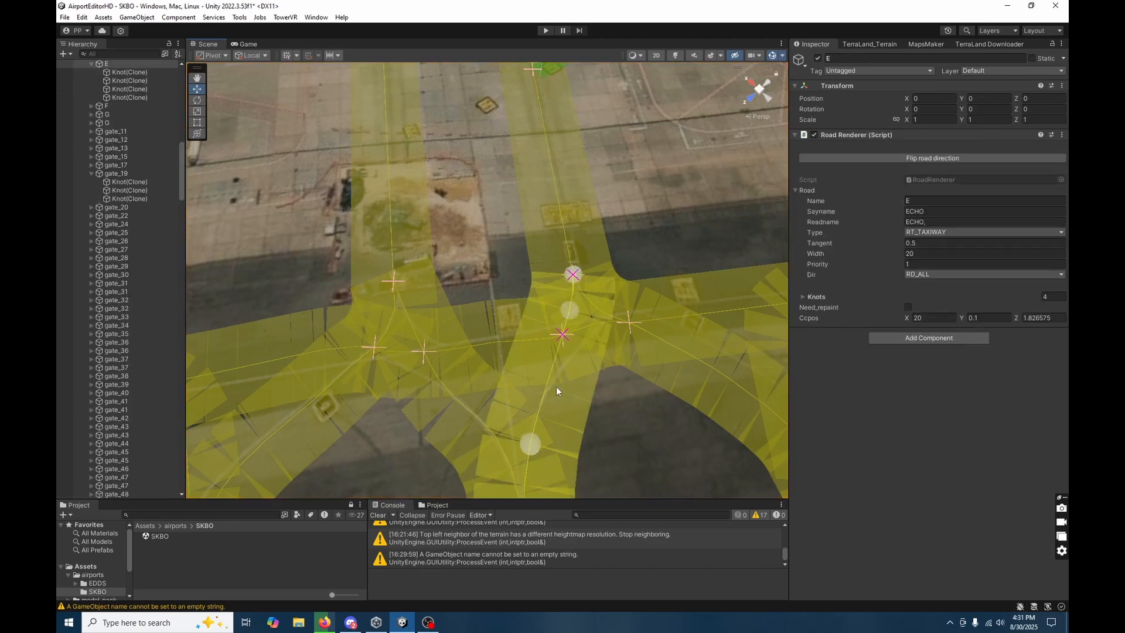
Delete the nine consecutive knots of taxiway P around its junctions with the two E branches to straighten it.
left_click(609, 368)
right_click_drag(610, 369, 332, 244)
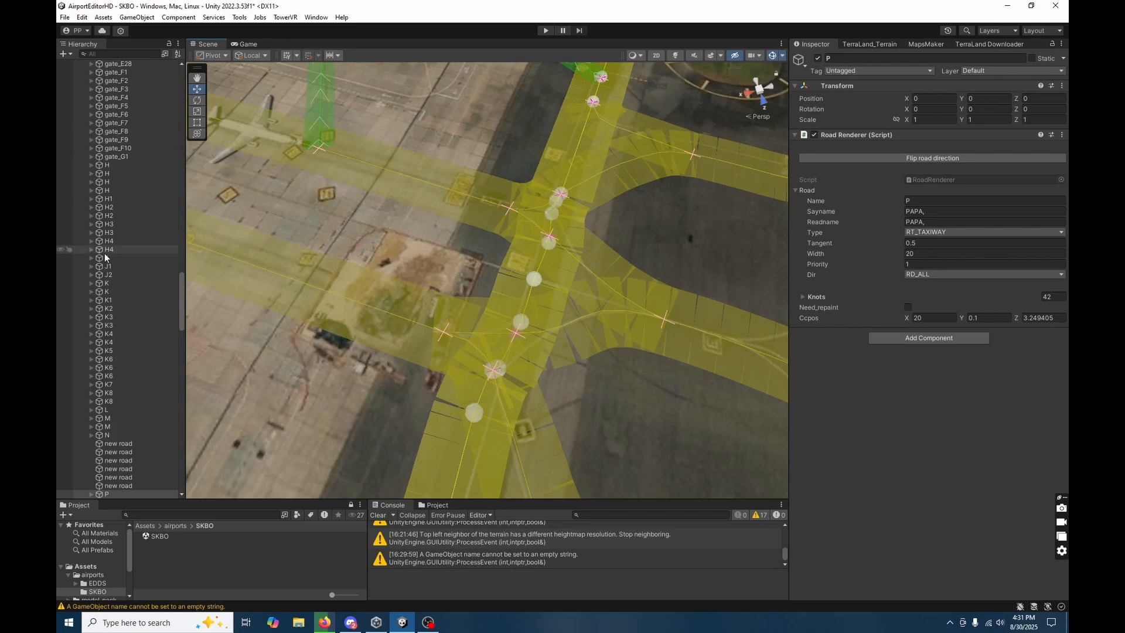
scroll(116, 330, "down", 3)
left_click(90, 430)
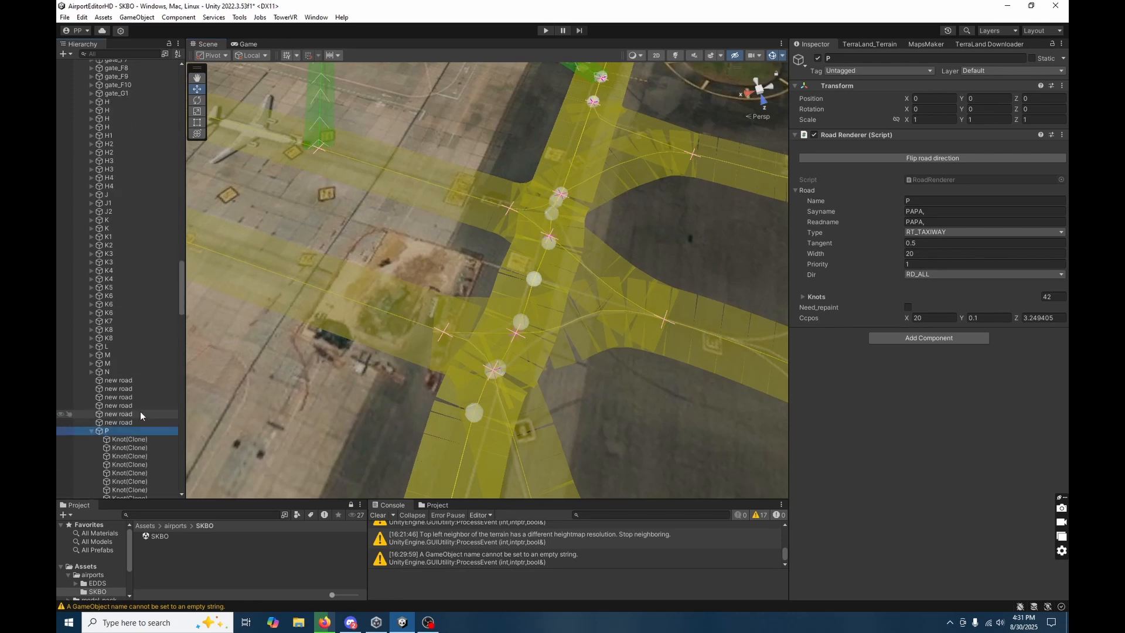
scroll(139, 412, "down", 4)
left_click(131, 344)
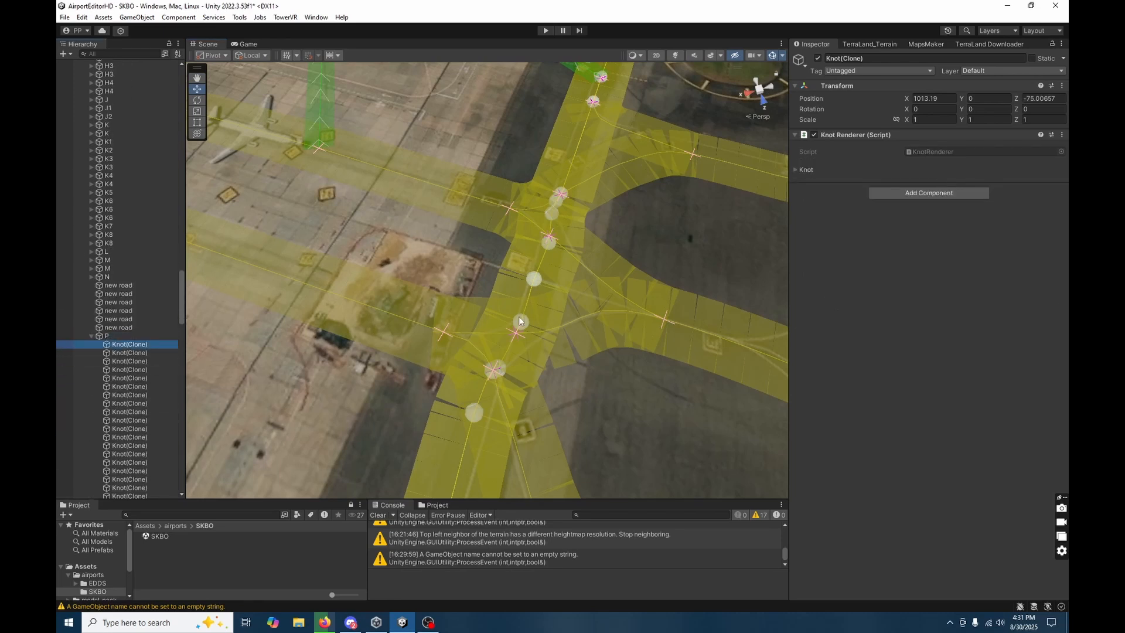
left_click(534, 280)
left_click(533, 277)
scroll(153, 385, "down", 5)
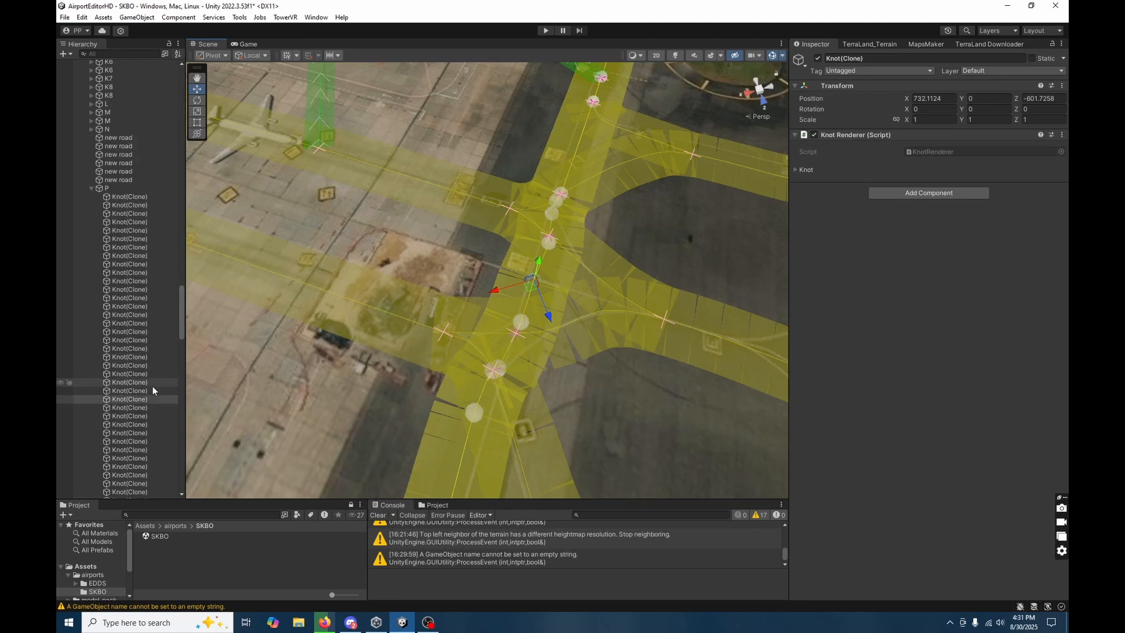
left_click_drag(133, 346, 151, 414)
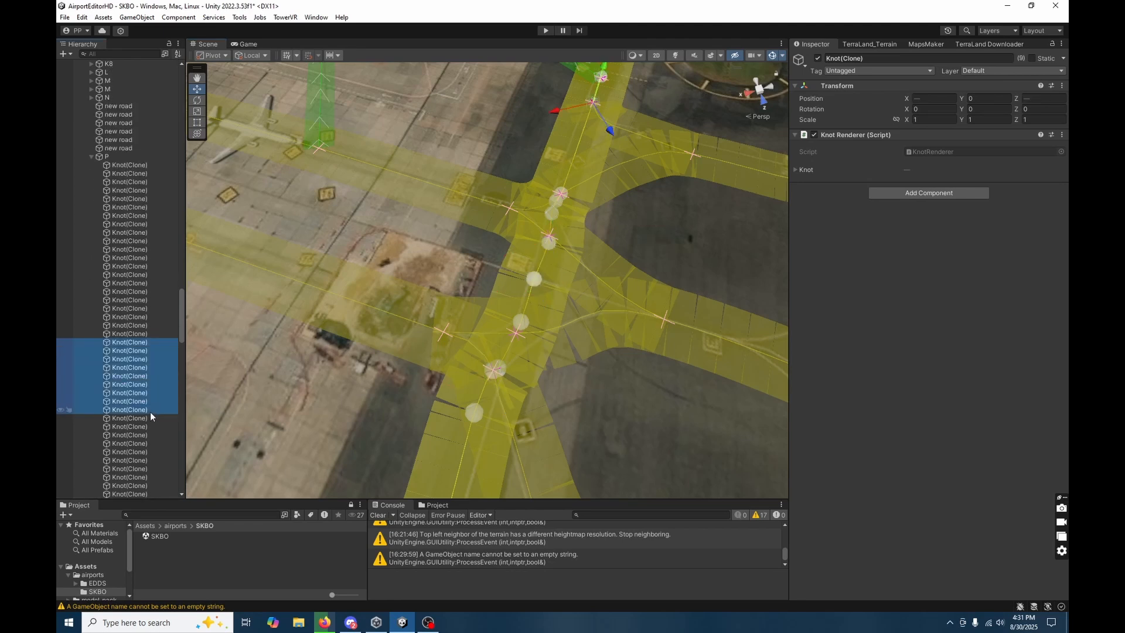
left_click(585, 269)
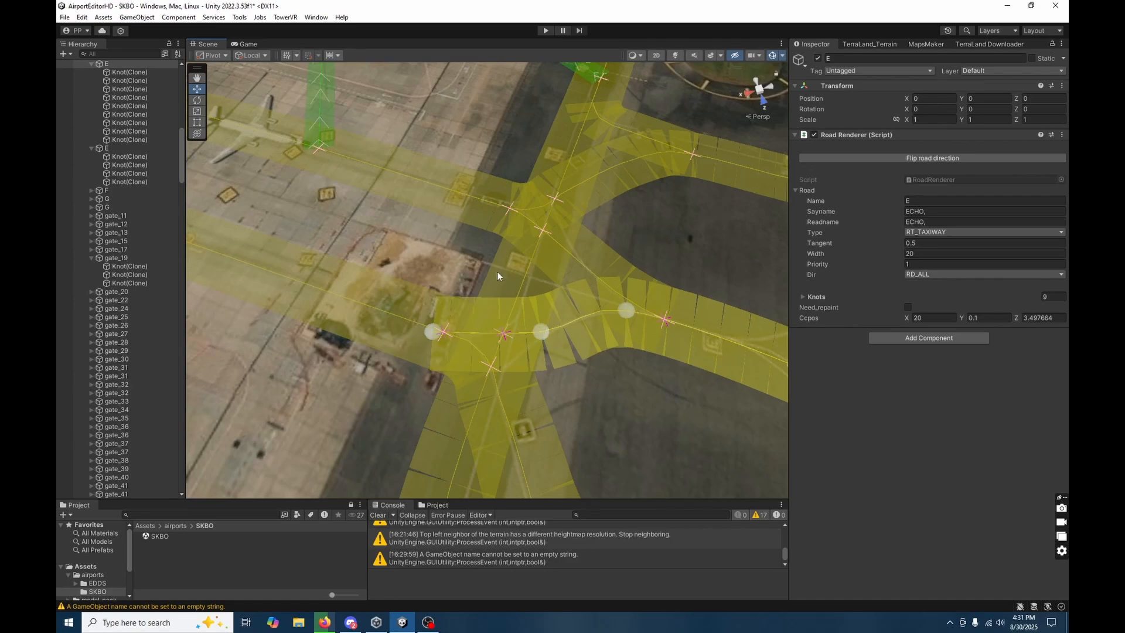
left_click(497, 275)
scroll(538, 347, "down", 3)
left_click(535, 294)
right_click_drag(561, 350, 456, 317)
left_click(528, 360)
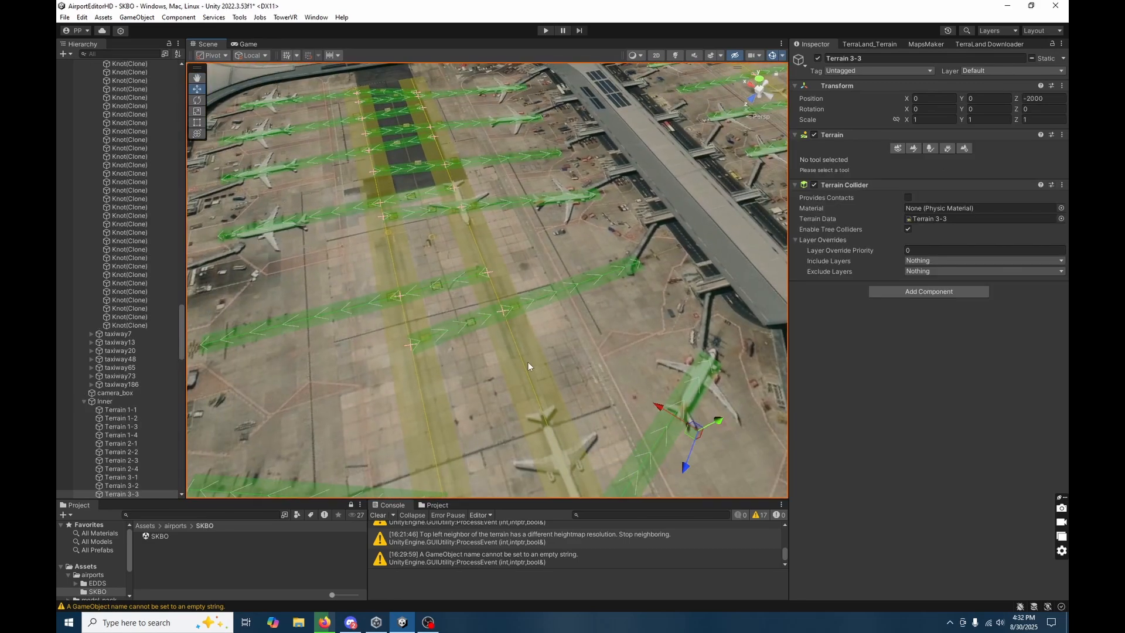
Delete the first two knots of gate_75 so it starts at the taxiway nearest its stand.
left_click(441, 338)
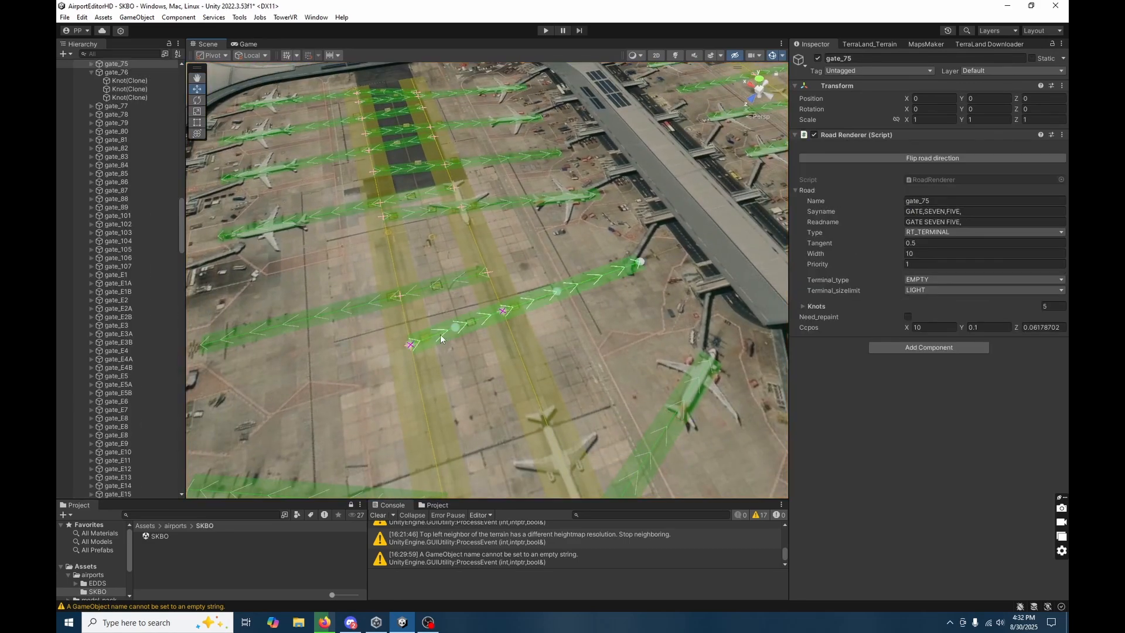
left_click(91, 64)
left_click(116, 72)
left_click(117, 80, "shift")
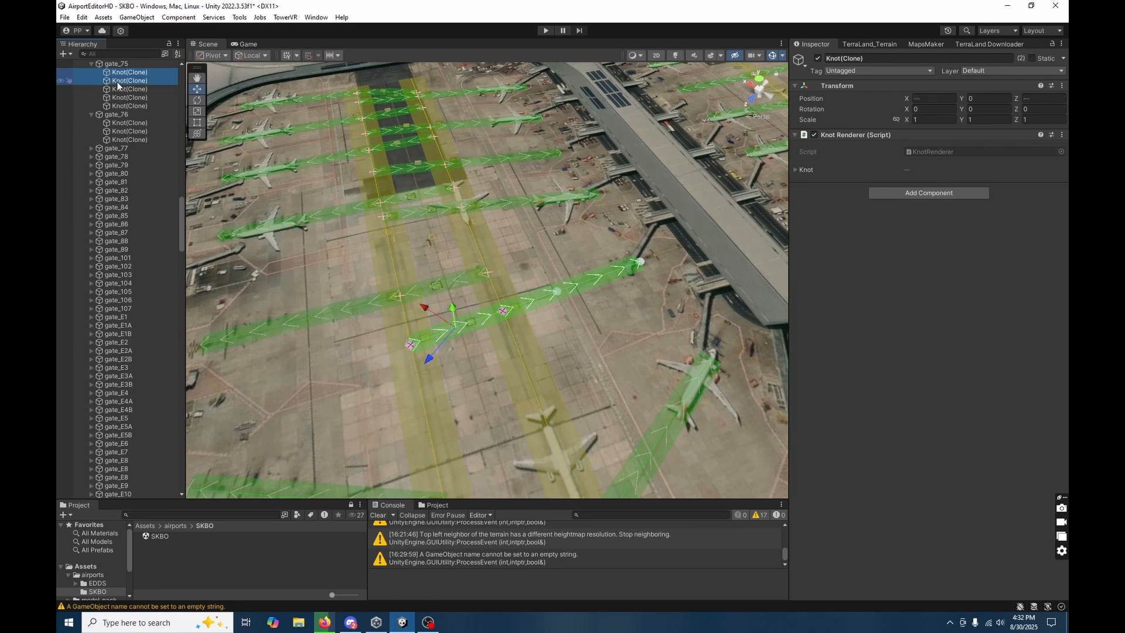
Delete the first two knots of gate_17 to remove its overlap onto the opposite parallel taxiway.
left_click(441, 285)
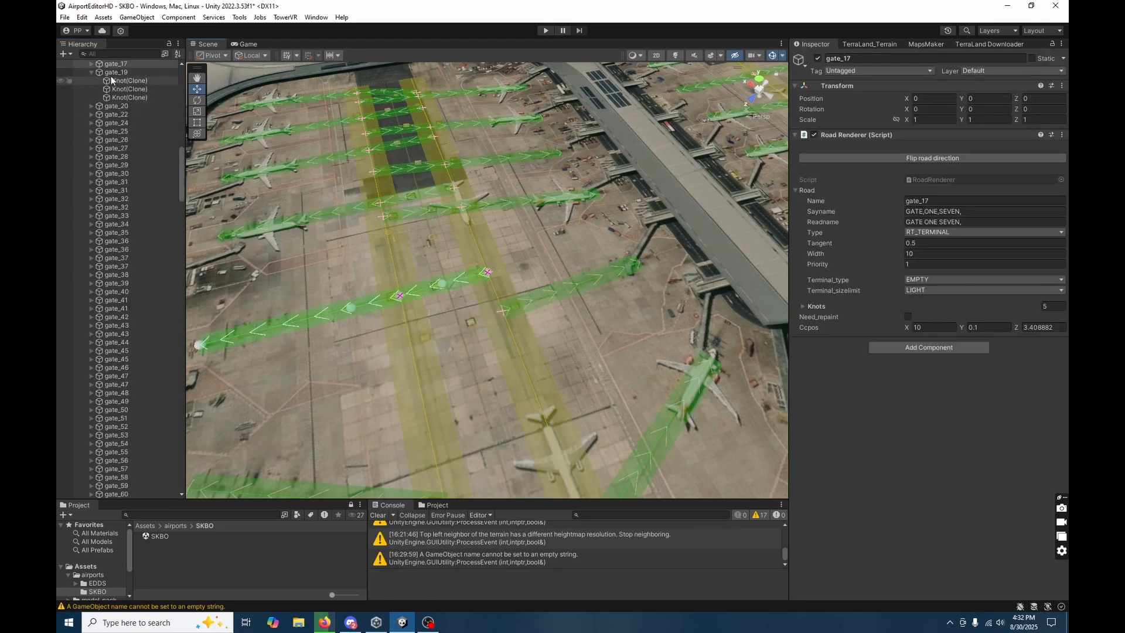
left_click(116, 73)
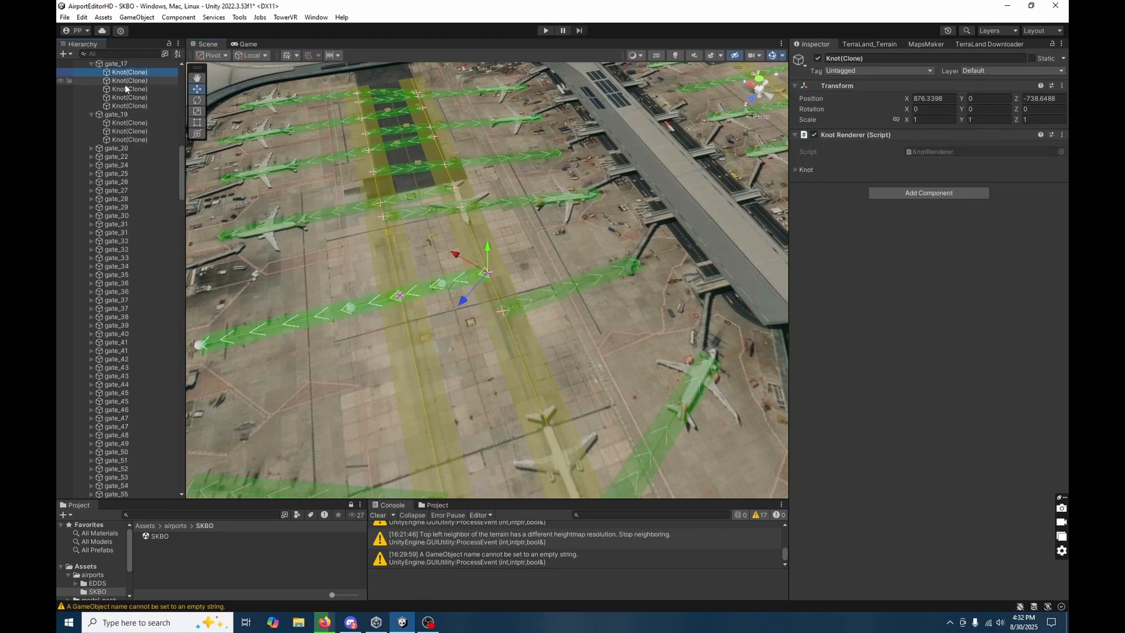
left_click(138, 82, "shift")
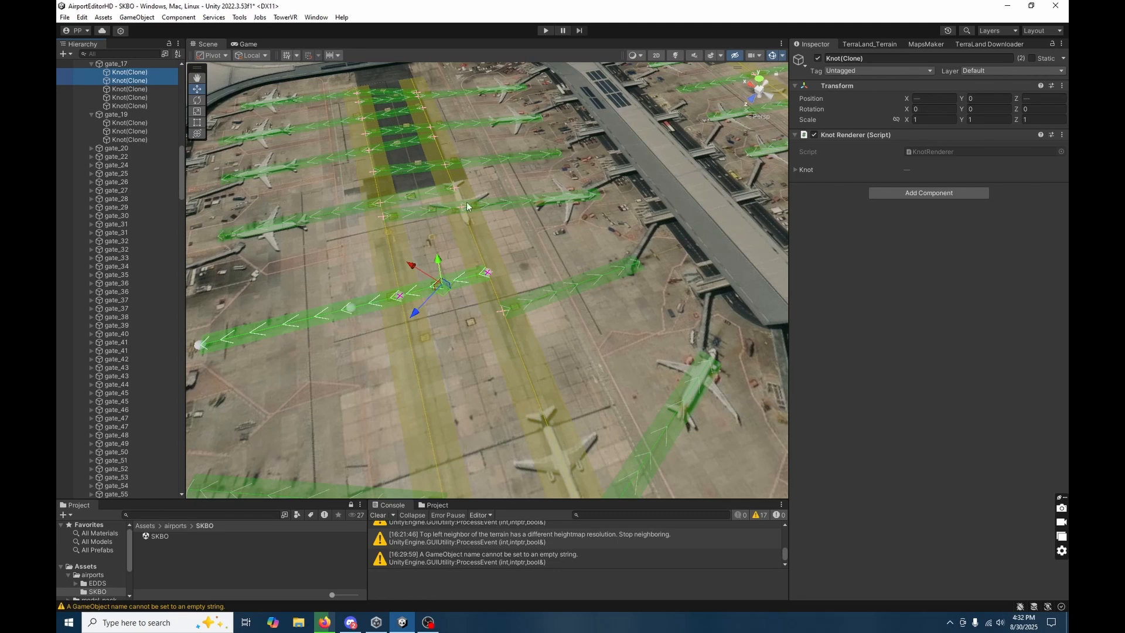
Delete the first two knots of gate_74 so it starts at the taxiway nearest its stand.
left_click(428, 206)
scroll(131, 297, "down", 4)
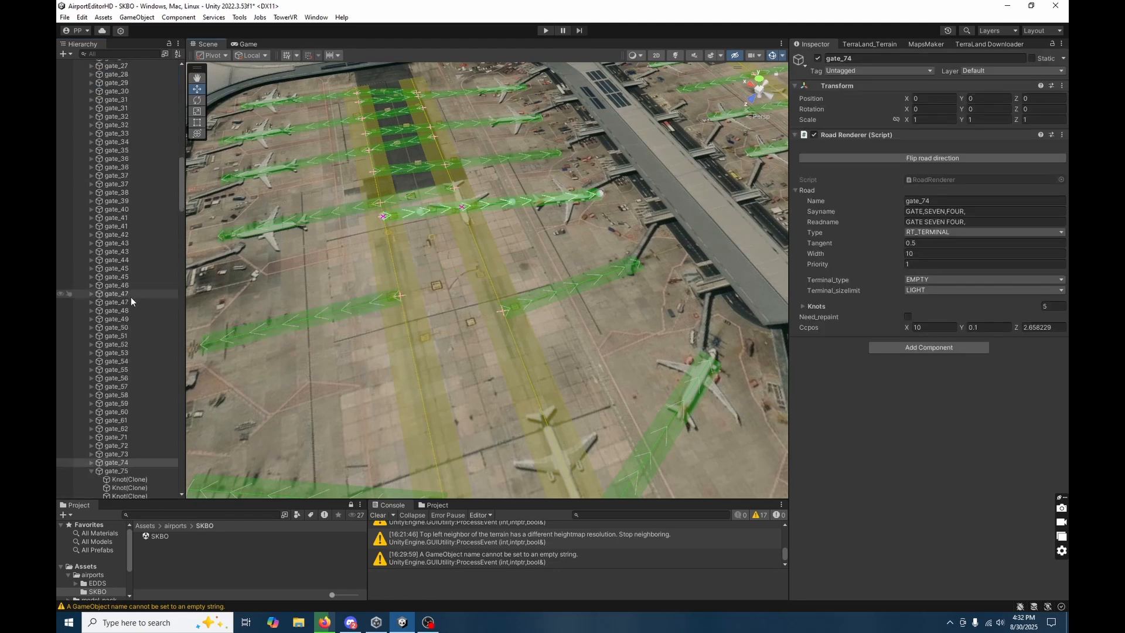
left_click(90, 399)
left_click(129, 407)
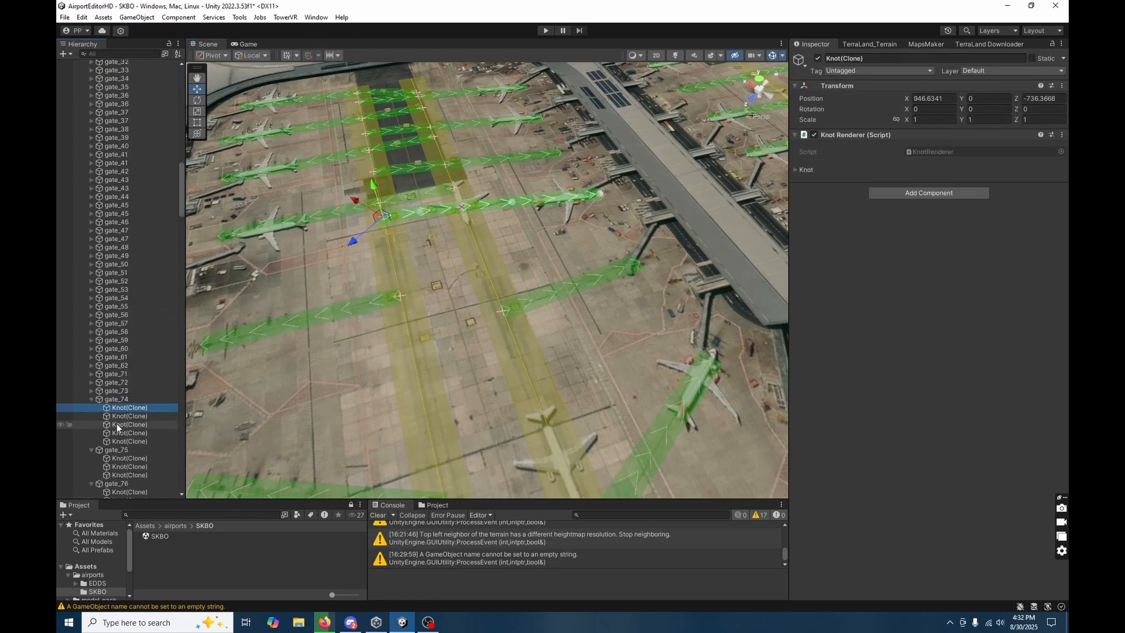
left_click(128, 415, "shift")
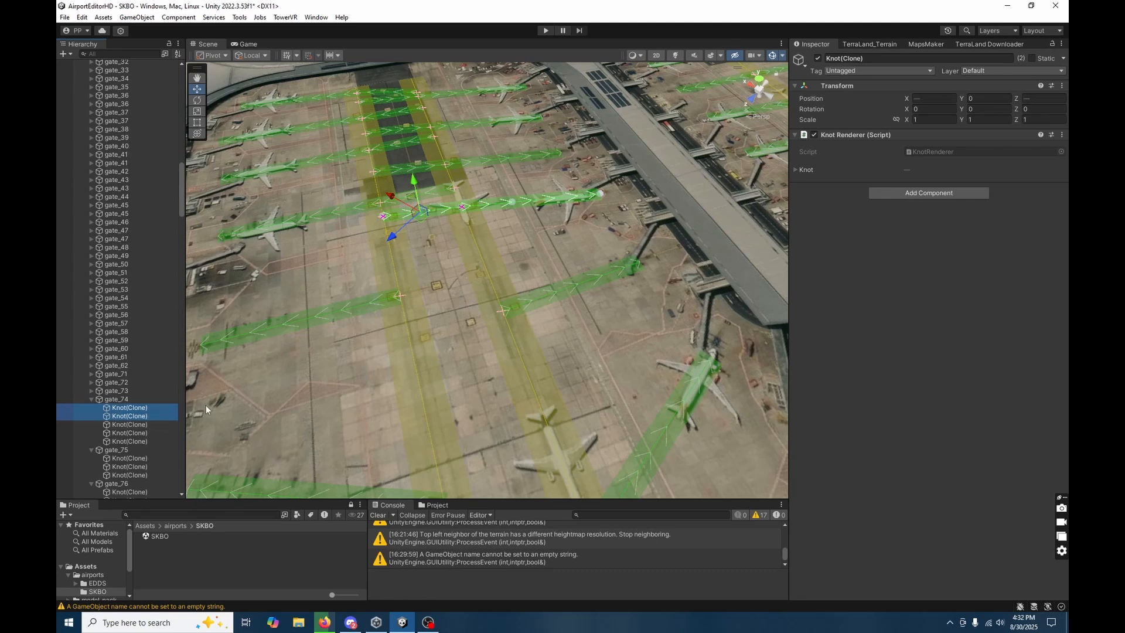
Delete the first two knots of gate_15 so it no longer crosses between the parallel taxiways.
left_click(347, 207)
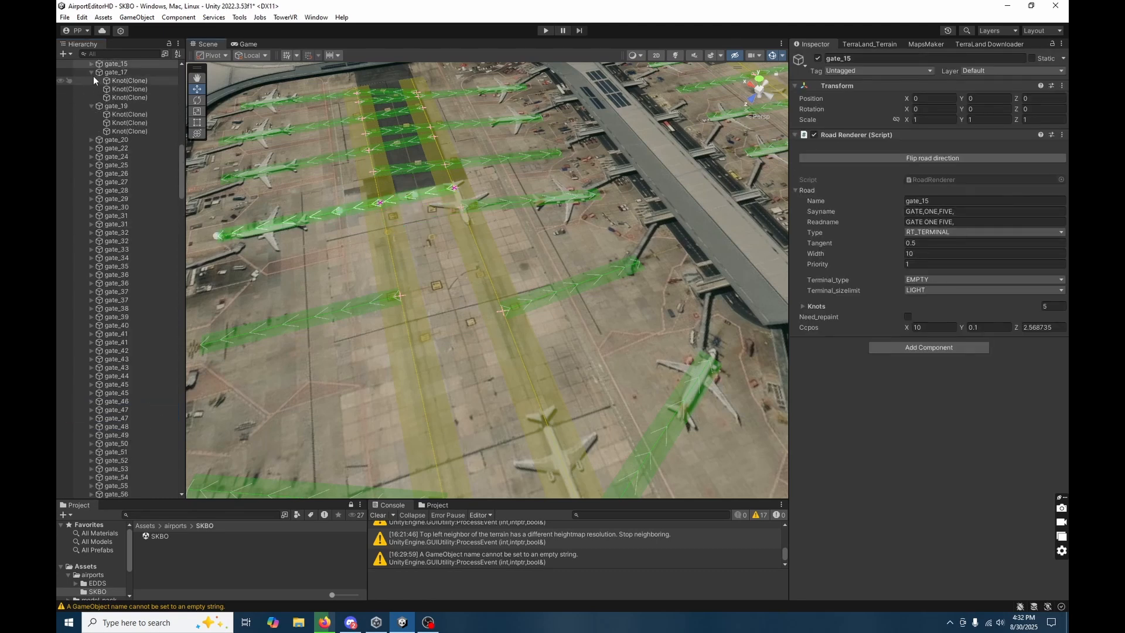
left_click(92, 63)
left_click(128, 72)
left_click(136, 79, "shift")
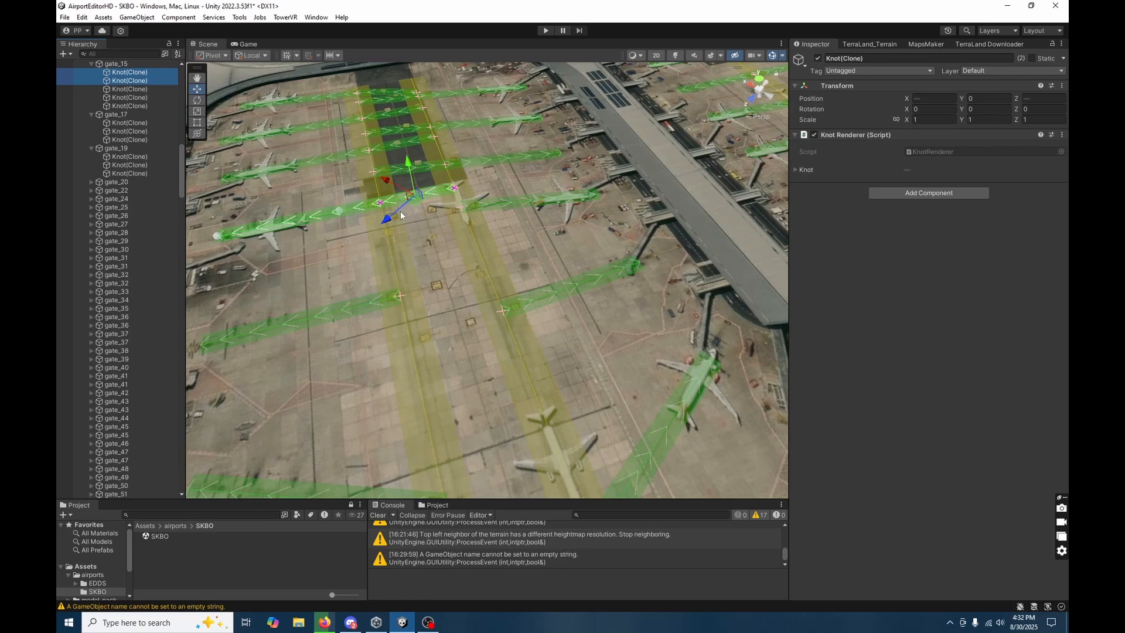
key("Delete")
Delete the first two knots of gate_73 so it starts at the taxiway nearest its stand.
right_click_drag(430, 218, 607, 222)
key("a")
left_click(554, 232)
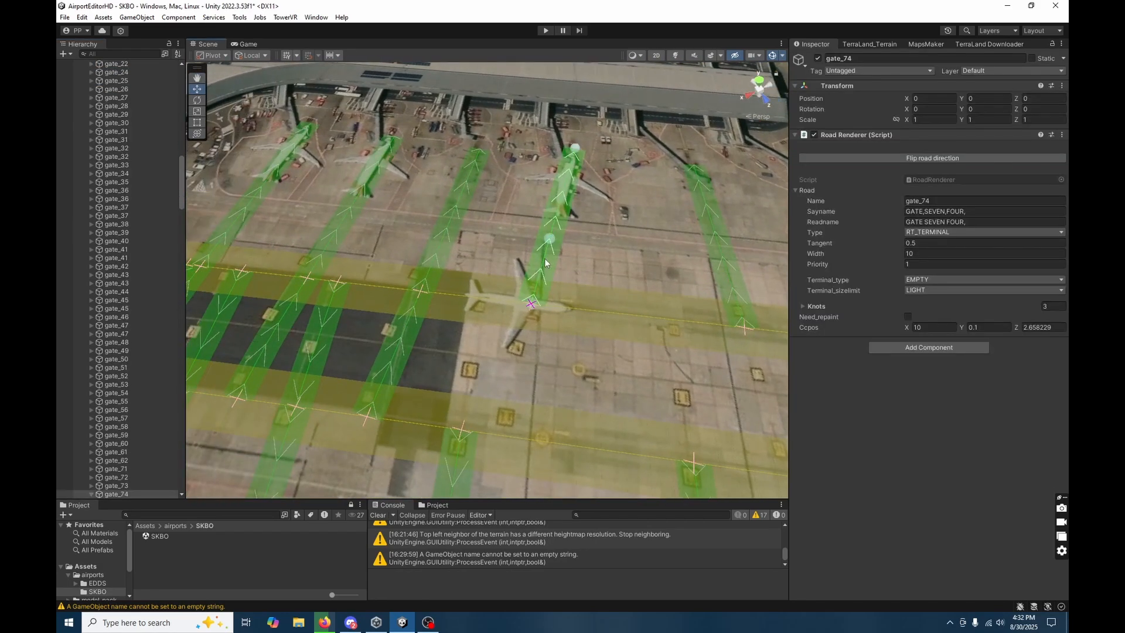
right_click_drag(547, 263, 479, 247)
left_click(479, 248)
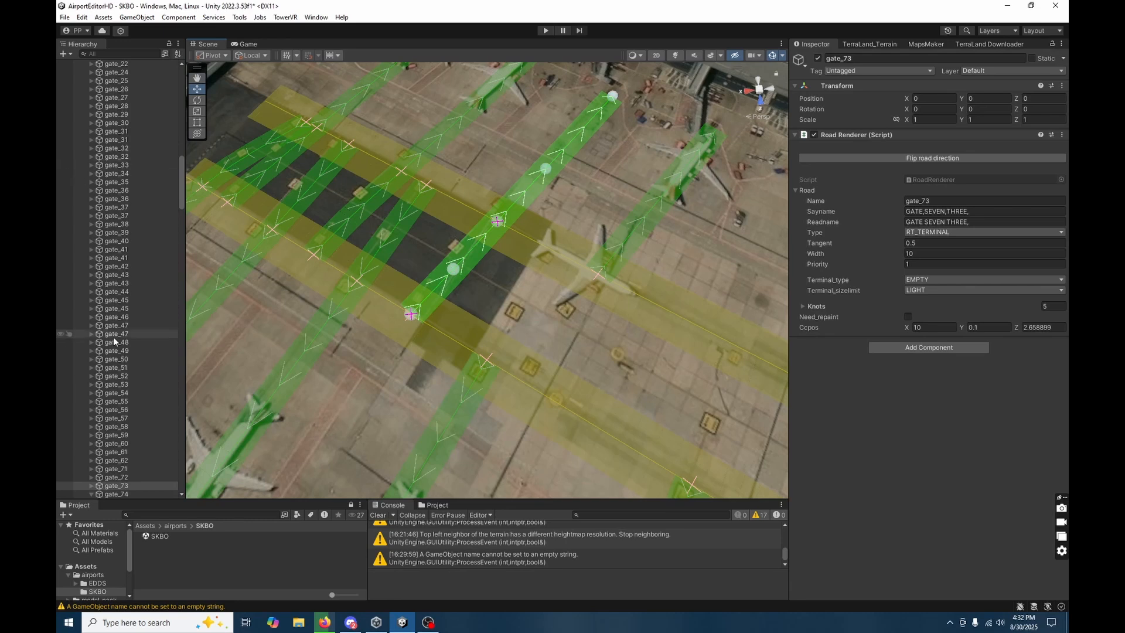
scroll(113, 336, "down", 2)
left_click(91, 423)
left_click(129, 430)
left_click(135, 439, "shift")
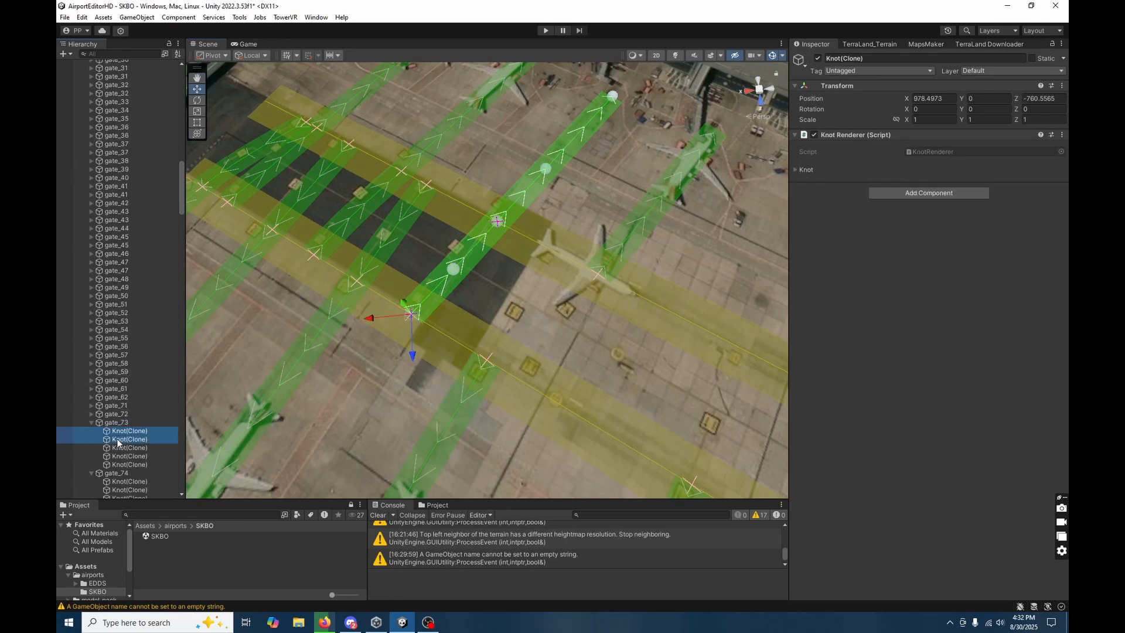
Delete the first two knots of gate_13 so it starts at taxiway D.
left_click(413, 216)
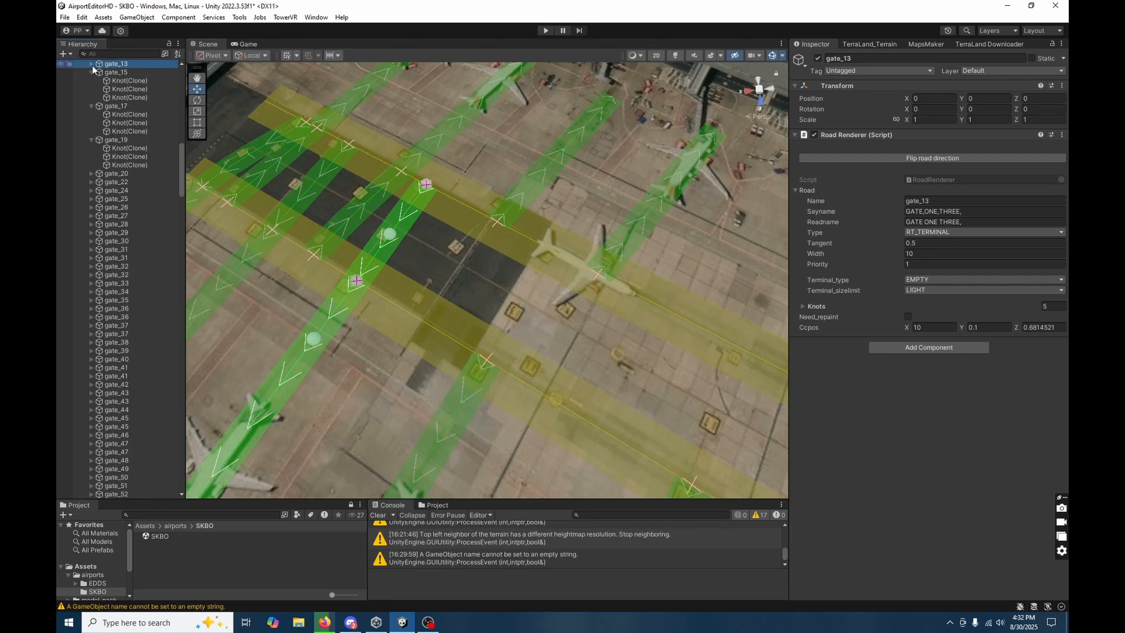
left_click(91, 64)
left_click(118, 73)
left_click(118, 78, "shift")
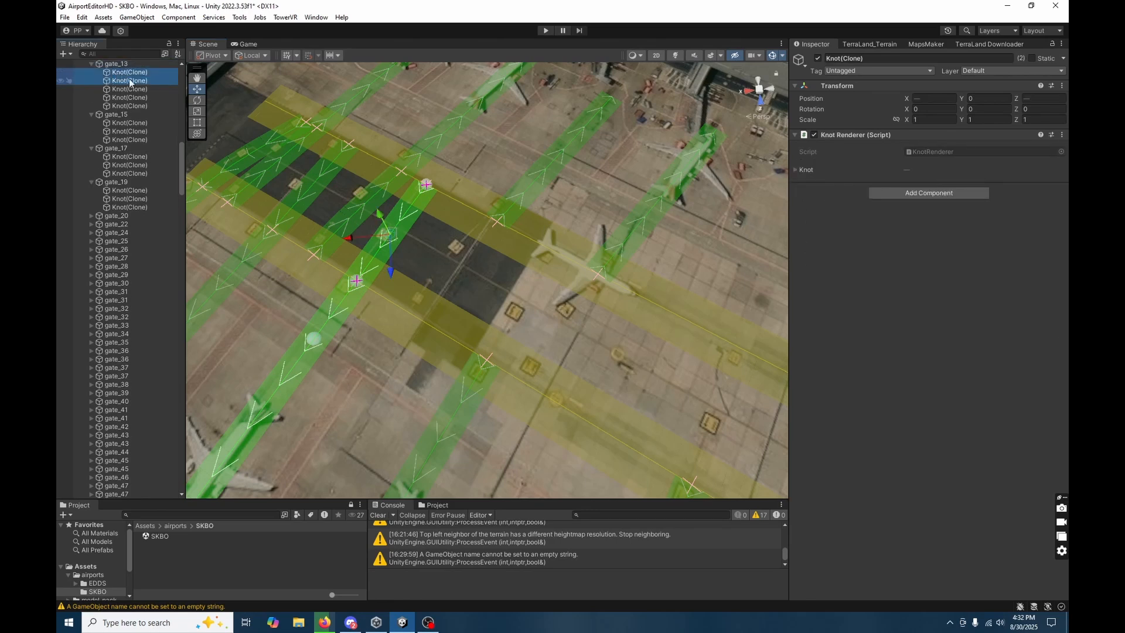
Delete the first two knots of gate_72 so it starts at the taxiway nearest its stand.
left_click(378, 211)
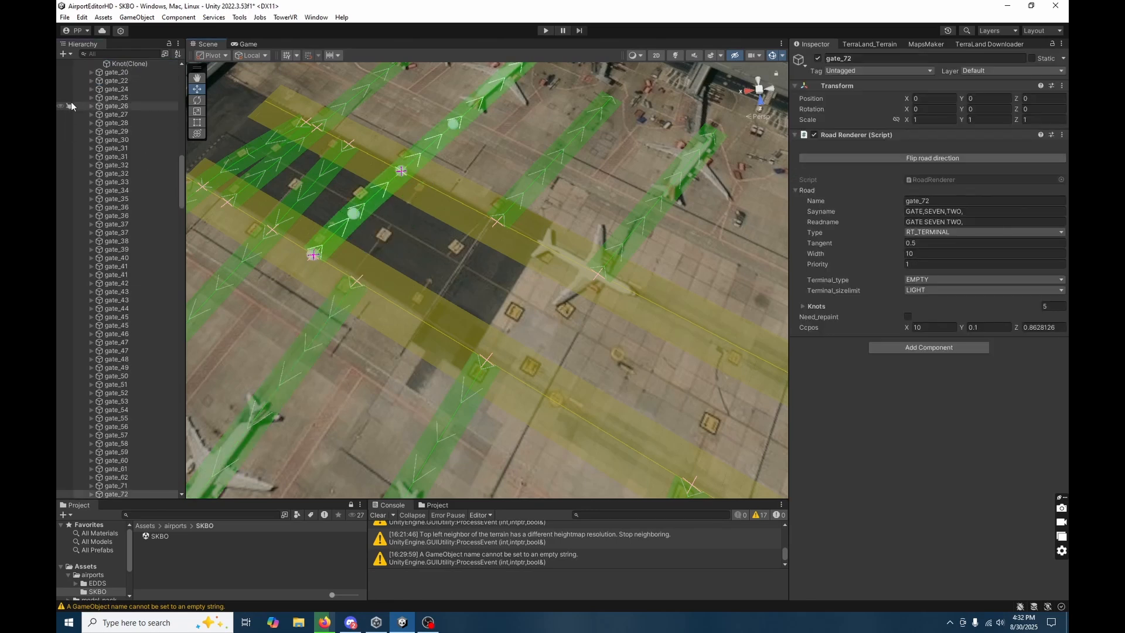
scroll(155, 240, "down", 5)
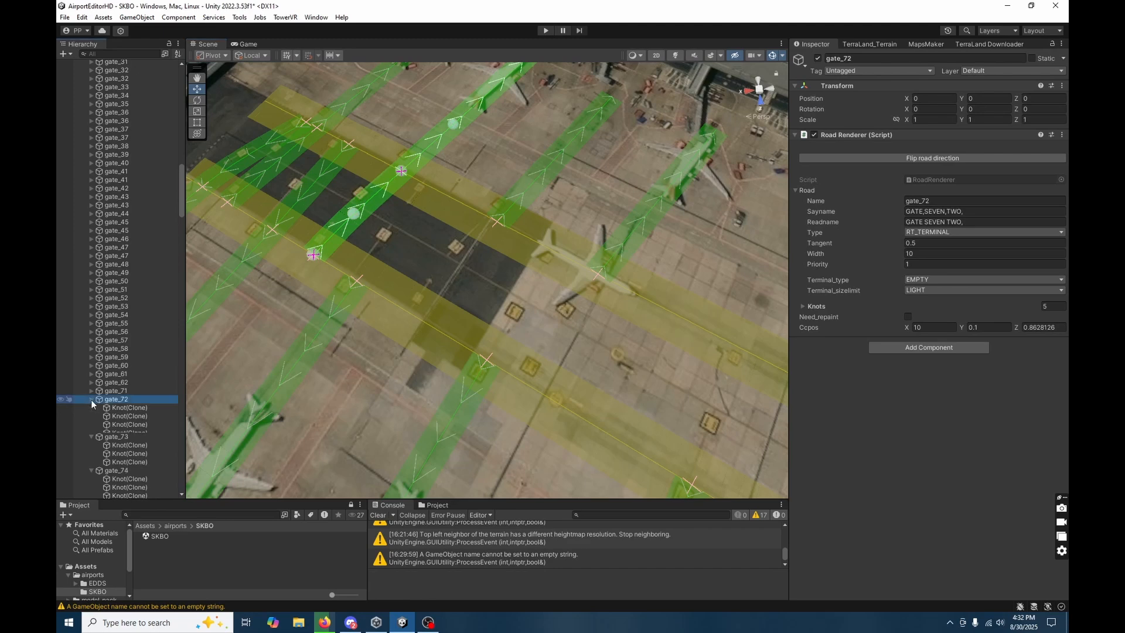
left_click(91, 400)
left_click(127, 408)
left_click(130, 416, "shift")
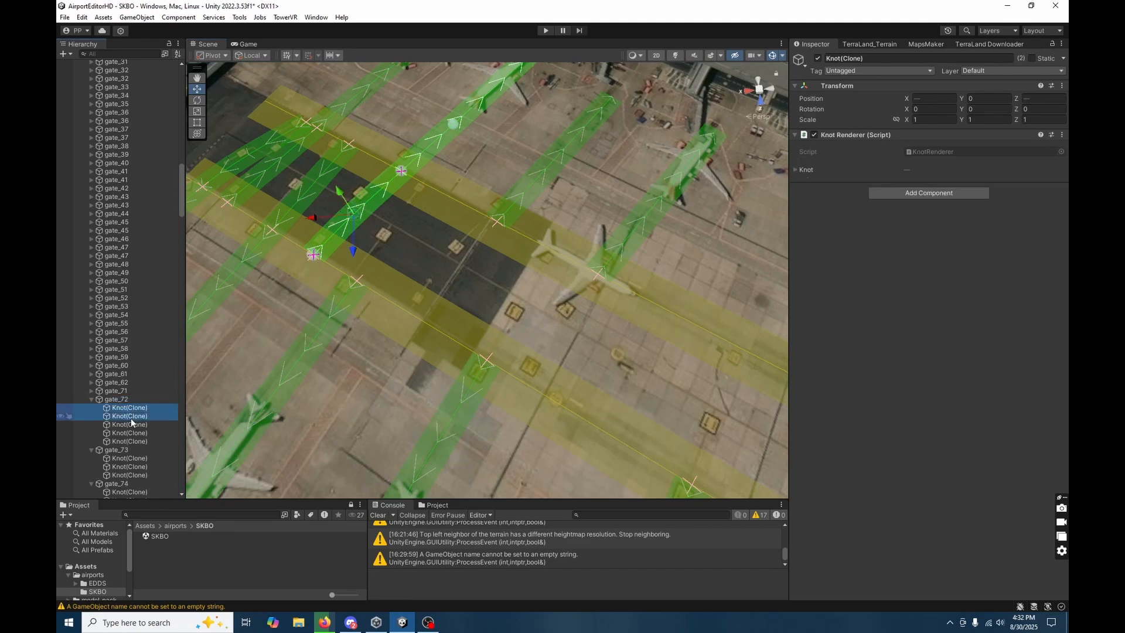
key("Delete")
Delete the first two knots of gate_12 so it starts at taxiway D.
left_click(326, 181)
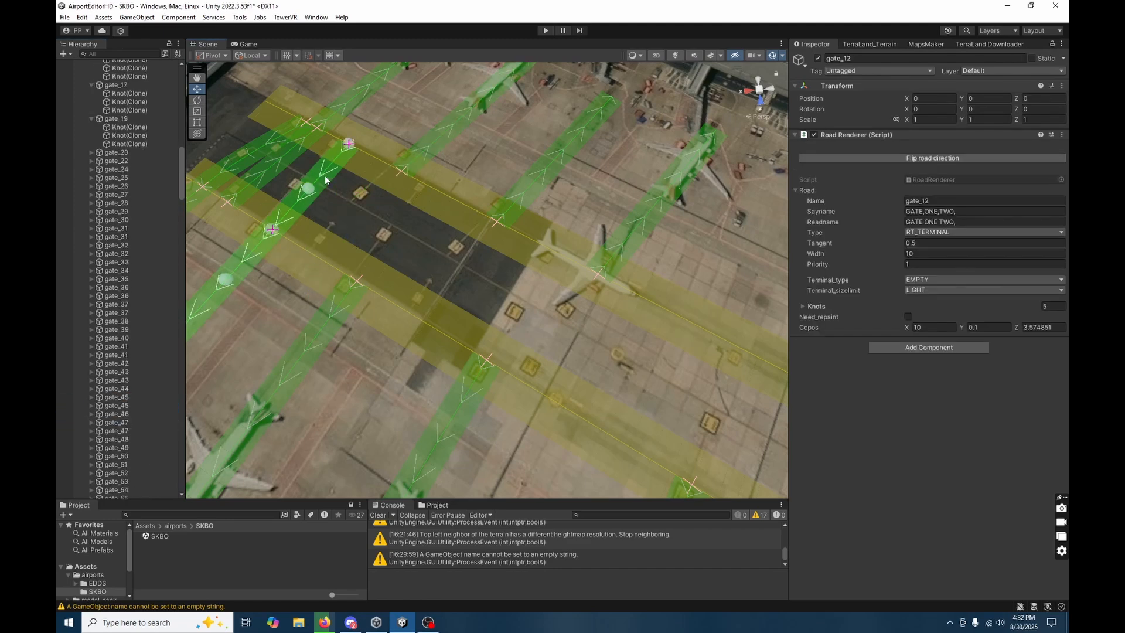
right_click_drag(326, 181, 226, 146)
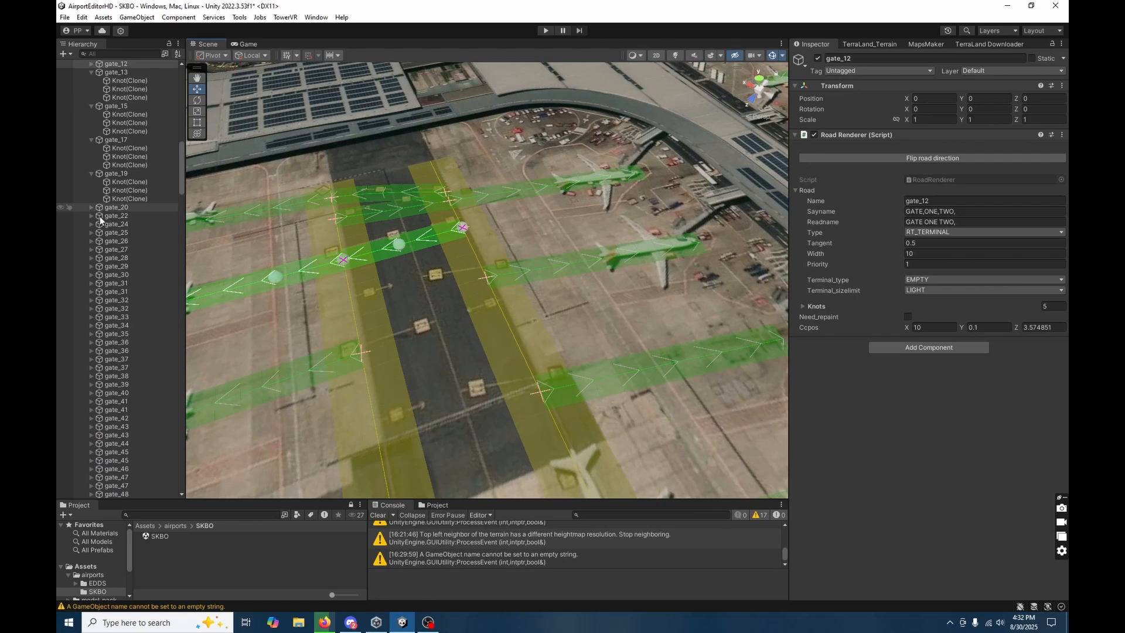
left_click(91, 64)
left_click(123, 80)
left_click(122, 74, "shift")
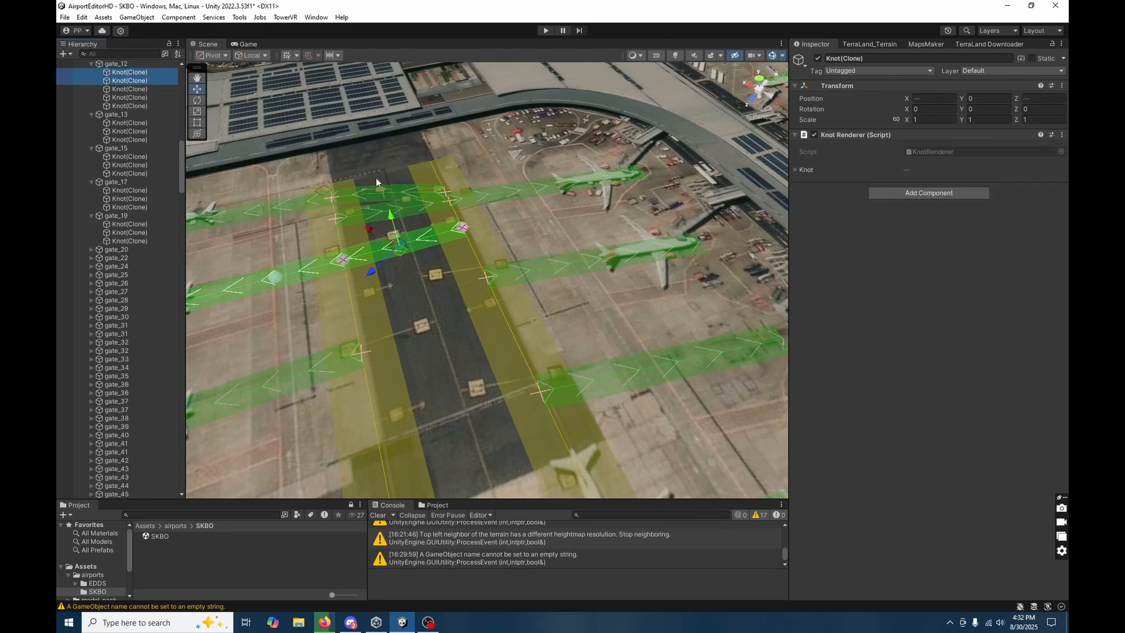
Delete only the first two knots of gate_71, keeping the knot on its nearest taxiway.
left_click(387, 205)
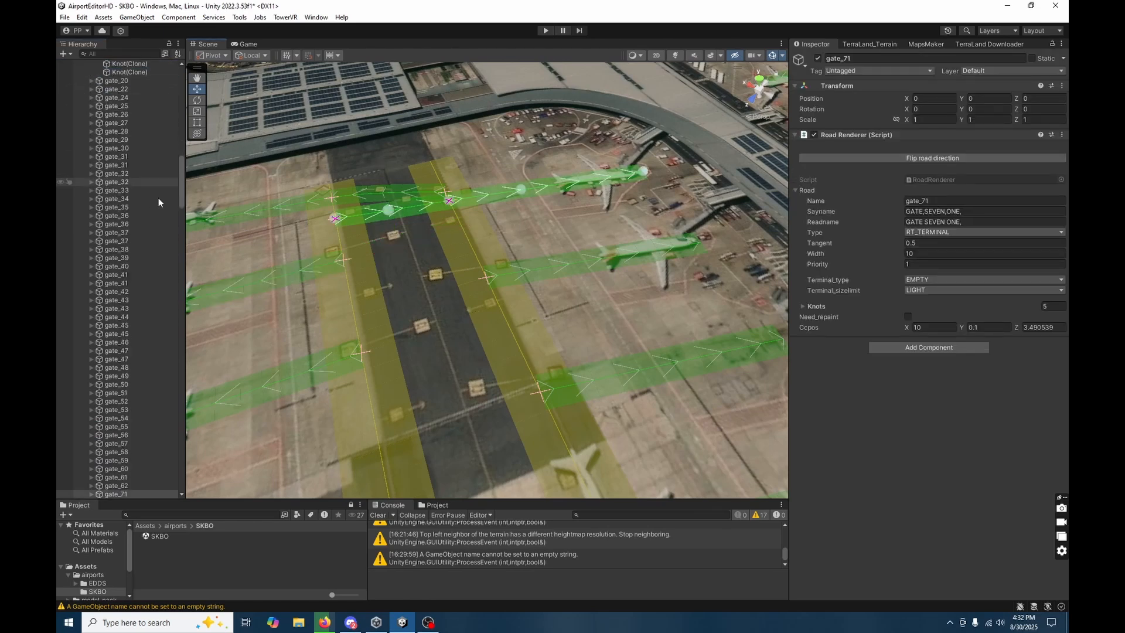
left_click(91, 430)
left_click(130, 438)
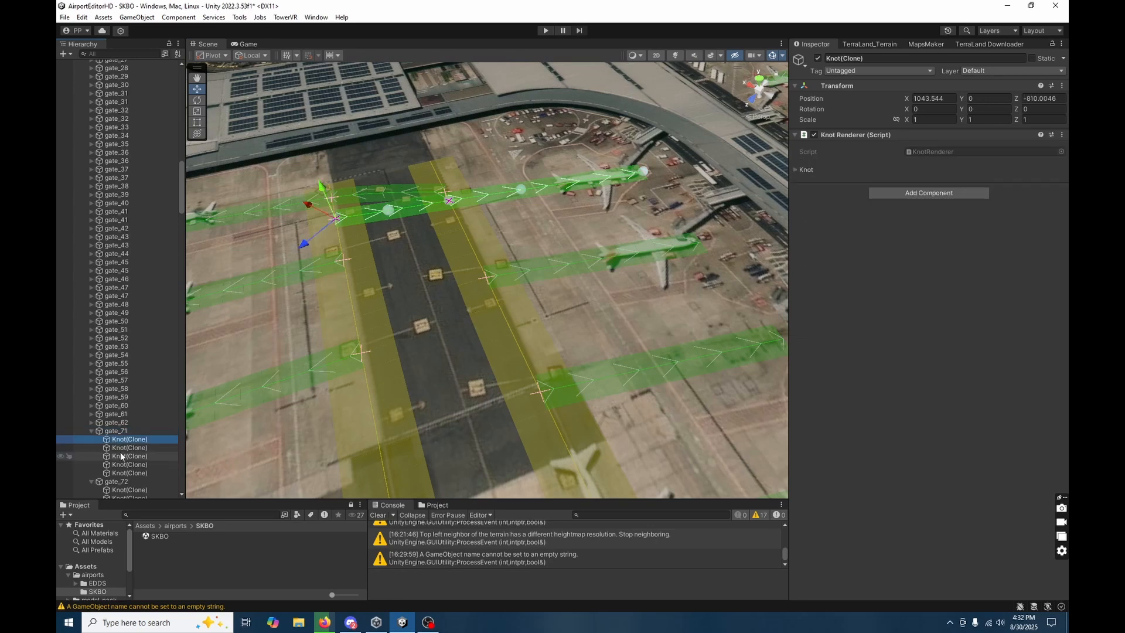
left_click(130, 456, "shift")
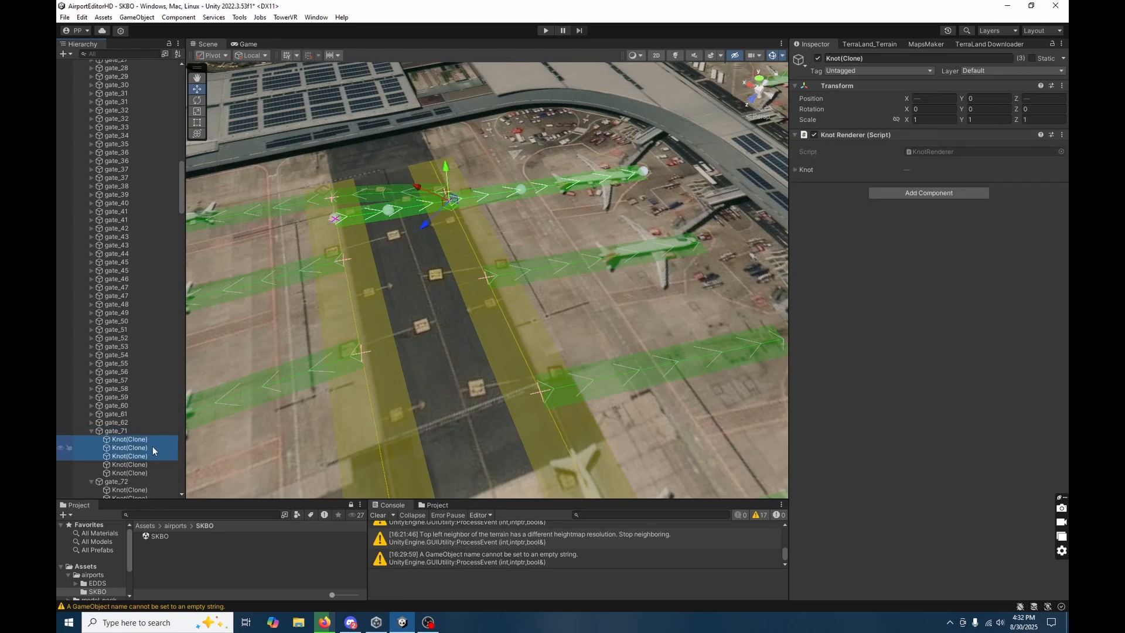
left_click(131, 456, "ctrl")
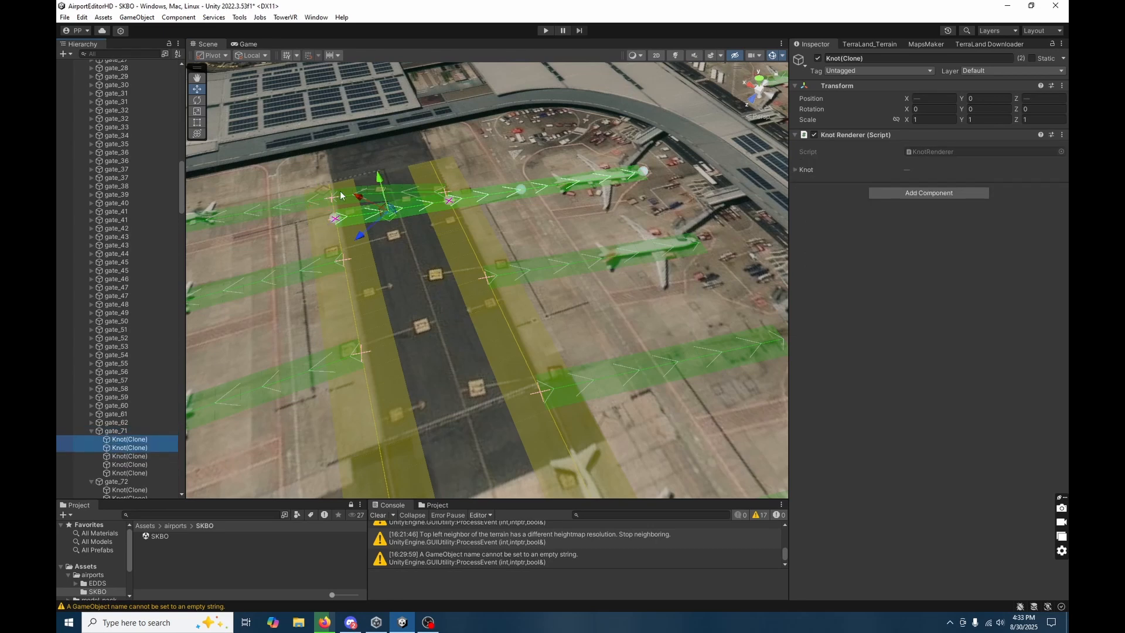
Delete the first two knots of gate_11 so it starts at taxiway D.
left_click(369, 194)
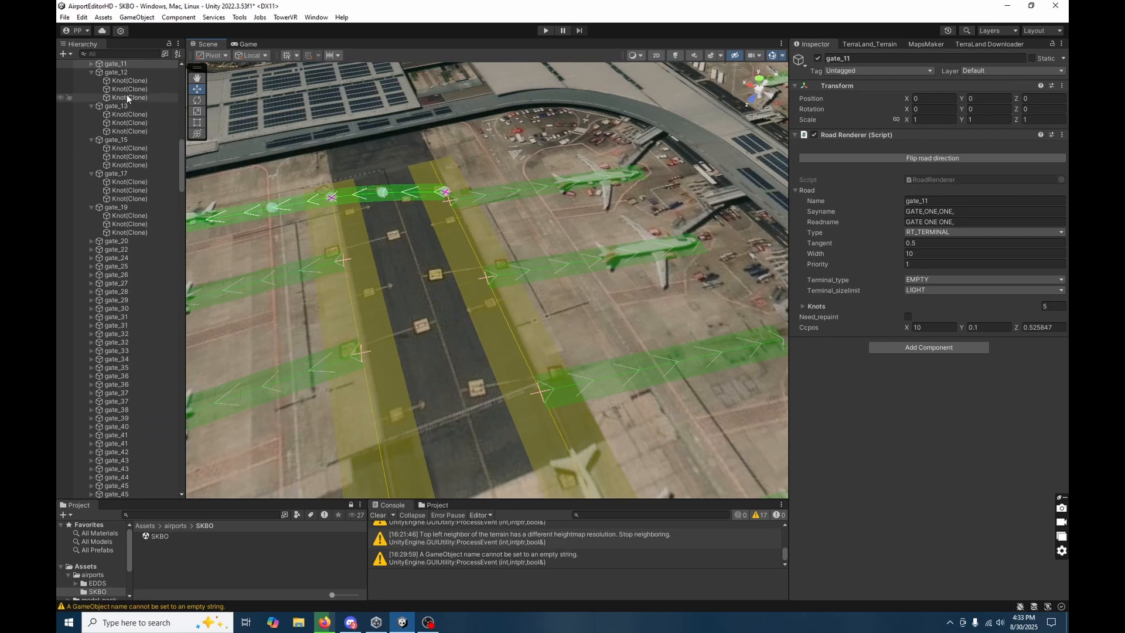
left_click(92, 64)
left_click(130, 72)
left_click(130, 80, "shift")
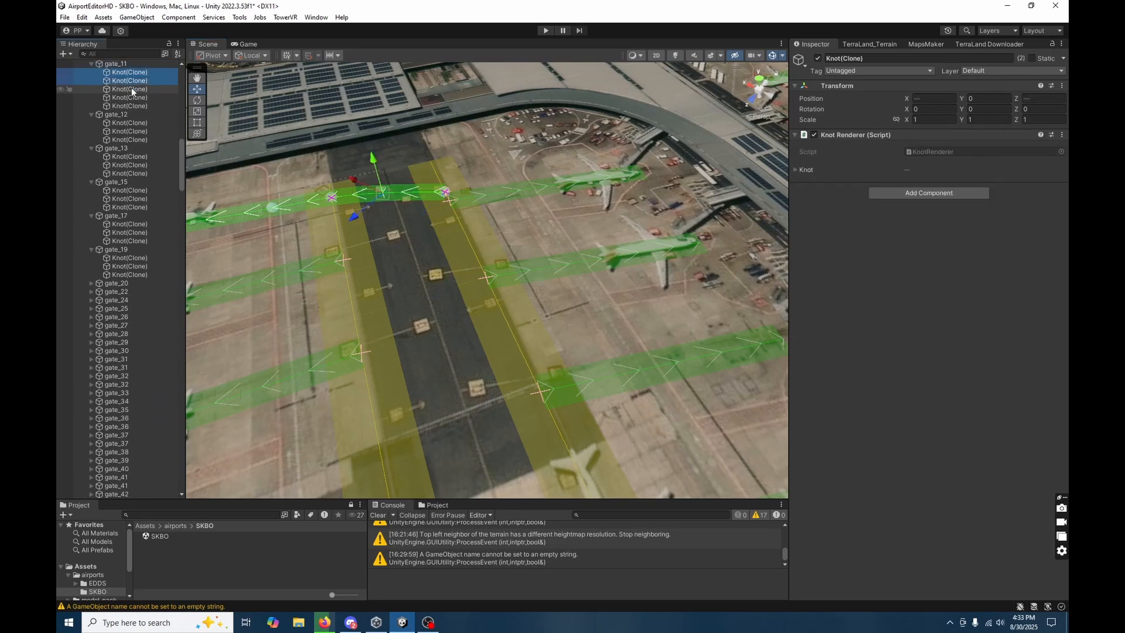
key("Delete")
Compare the position of gate_19's first knot with the taxiway D knot at their junction.
left_click_drag(409, 287, 593, 351, "alt")
scroll(616, 378, "down", 3)
left_click(617, 379)
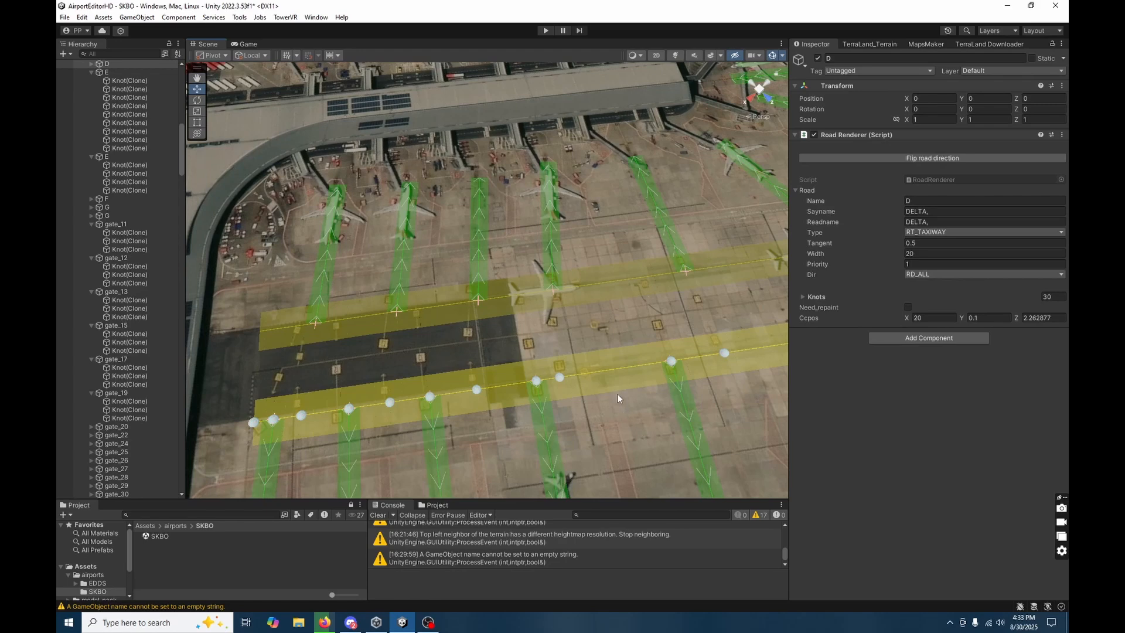
left_click_drag(617, 394, 437, 365, "alt")
left_click(443, 365)
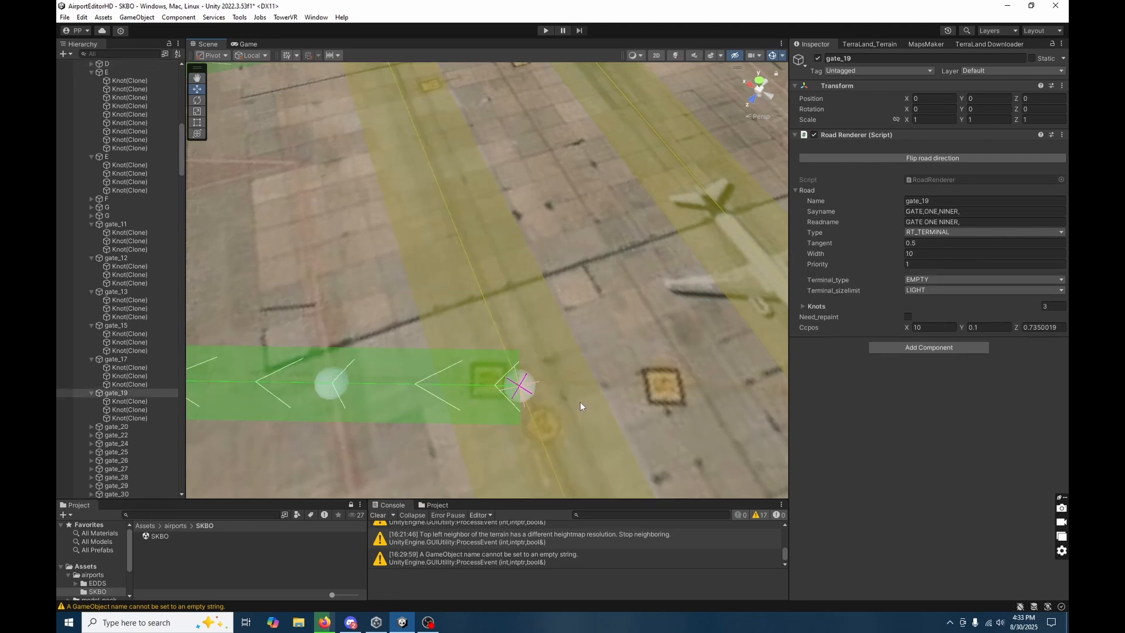
left_click(580, 403)
left_click(403, 399)
left_click(527, 387)
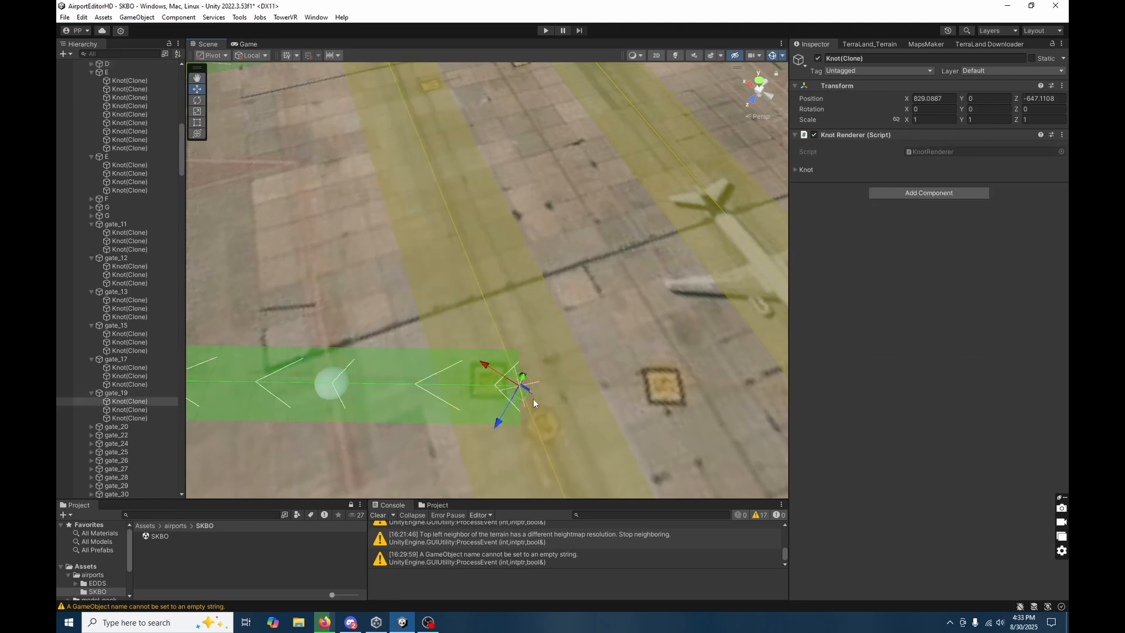
left_click(536, 380)
left_click(521, 385)
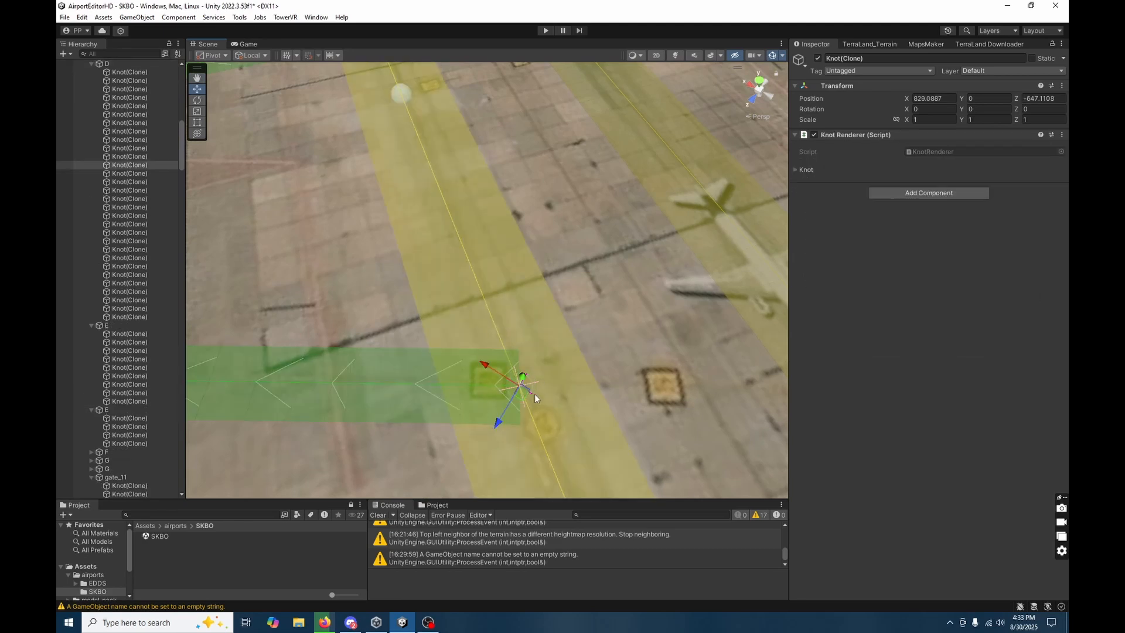
left_click(536, 408)
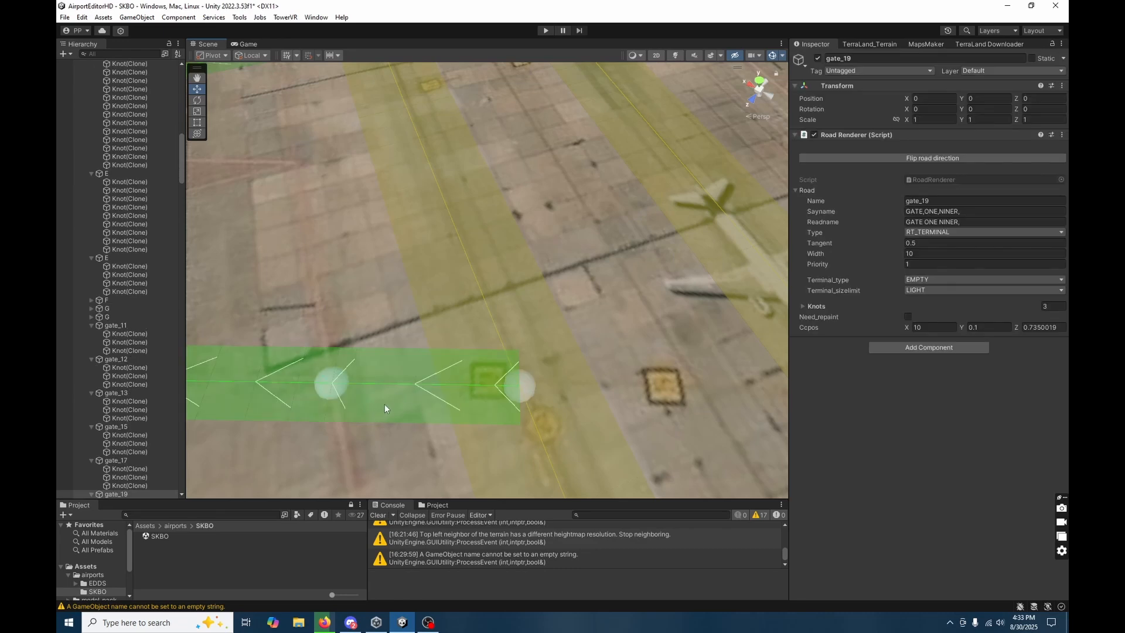
right_click_drag(356, 330, 398, 393)
left_click(528, 390)
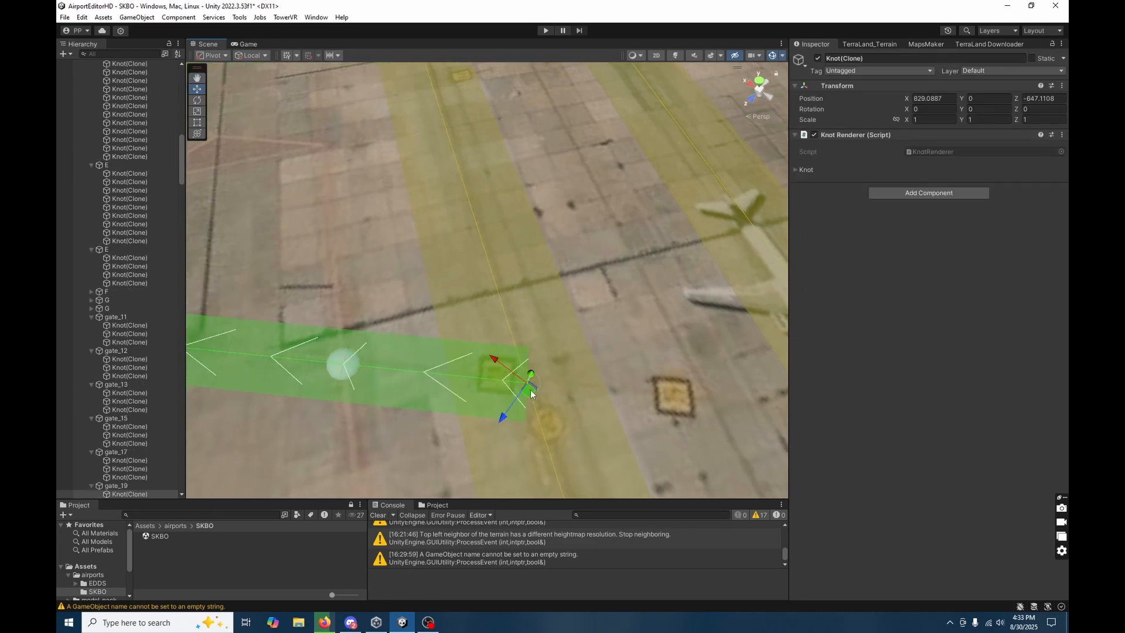
Compare the position of gate_17's first knot with the taxiway D knot at their junction.
mouse_move(533, 386)
right_mouse_down()
mouse_move(638, 410)
mouse_move(674, 380)
mouse_move(662, 351)
mouse_move(598, 343)
mouse_move(594, 387)
mouse_move(457, 355)
right_mouse_up()
left_click(591, 340)
left_click(465, 361)
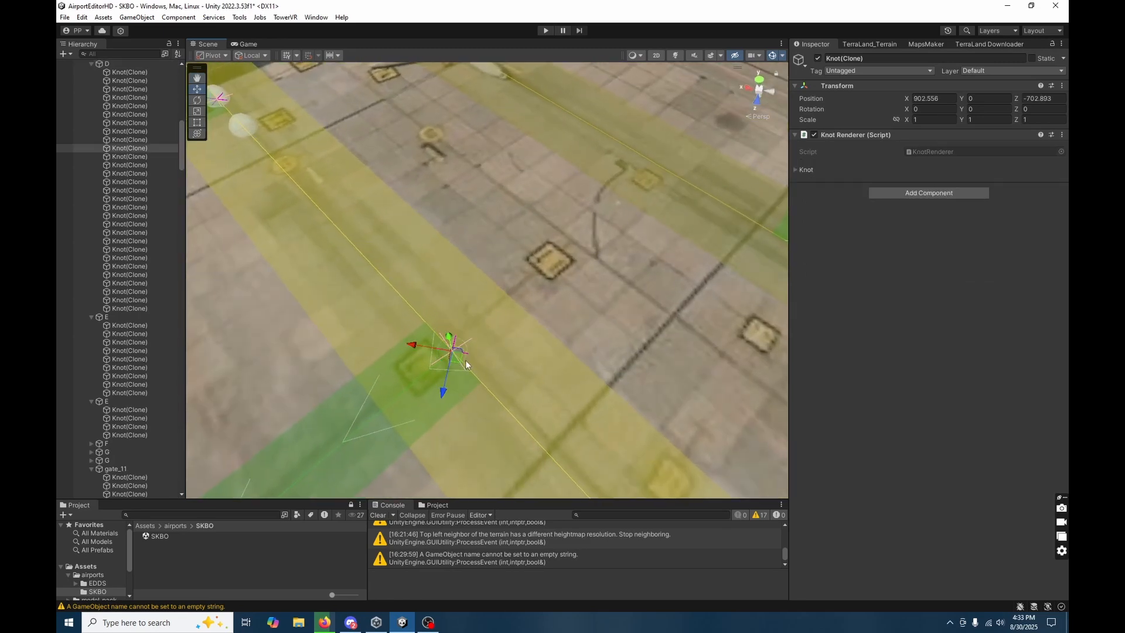
left_click(495, 386)
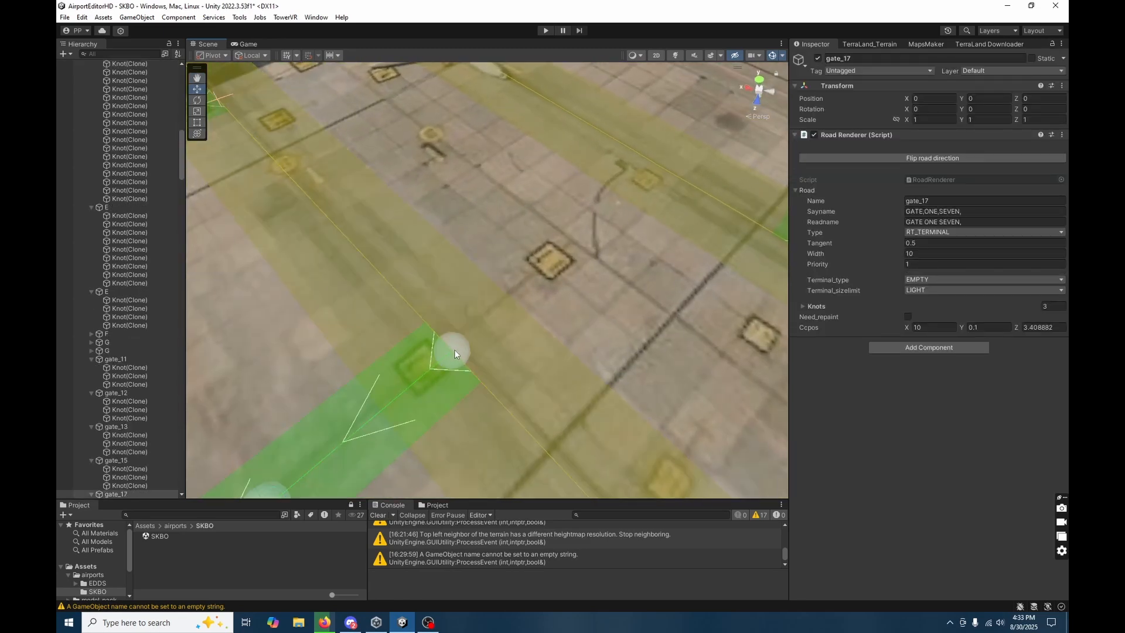
left_click(455, 350)
Delete taxiway D's second, fourth, sixth and eighth knots, which coincide with the gate junctions.
right_click_drag(465, 365, 653, 413)
key("s")
key("a")
left_click(553, 375)
right_click_drag(553, 375, 525, 395)
key("s")
key("a")
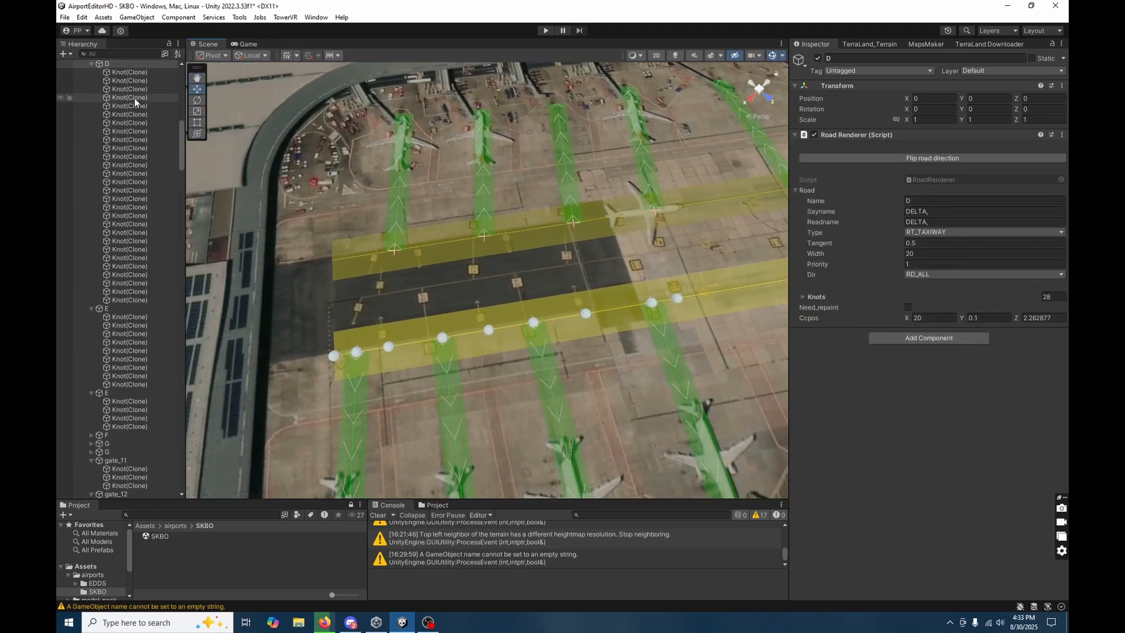
left_click(354, 354)
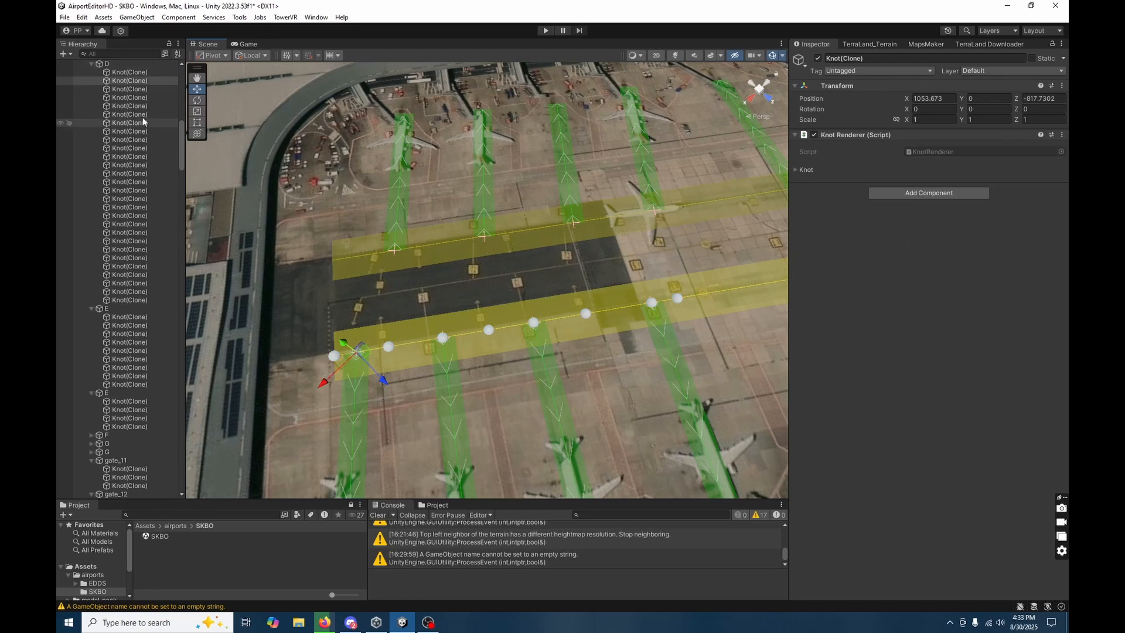
left_click(136, 98, "ctrl")
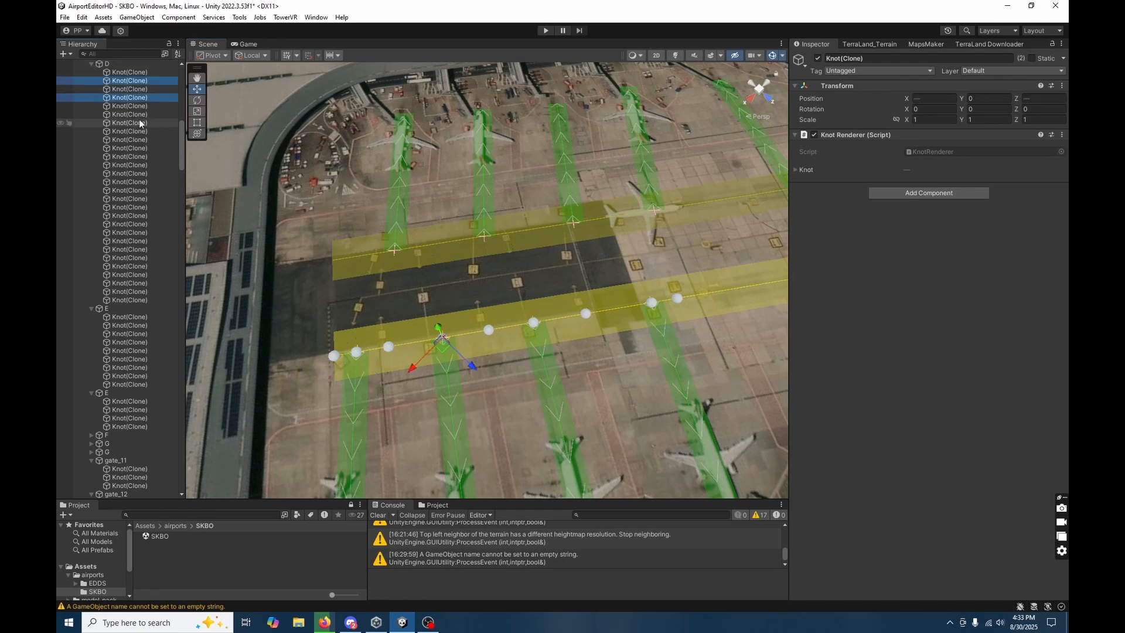
left_click(138, 114, "ctrl")
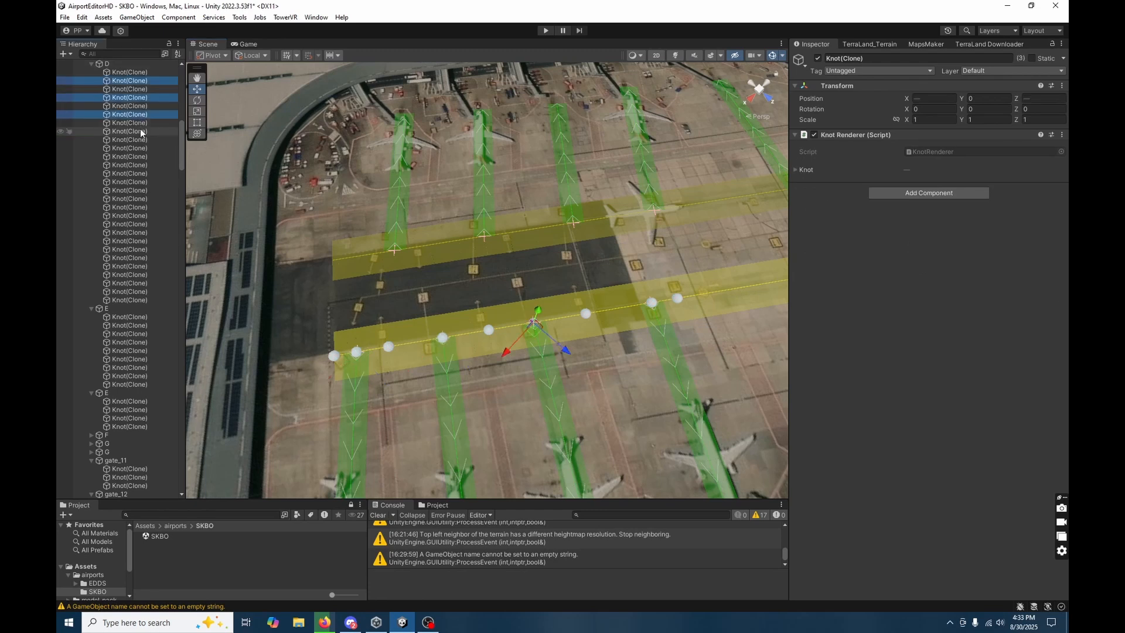
left_click(138, 131, "ctrl")
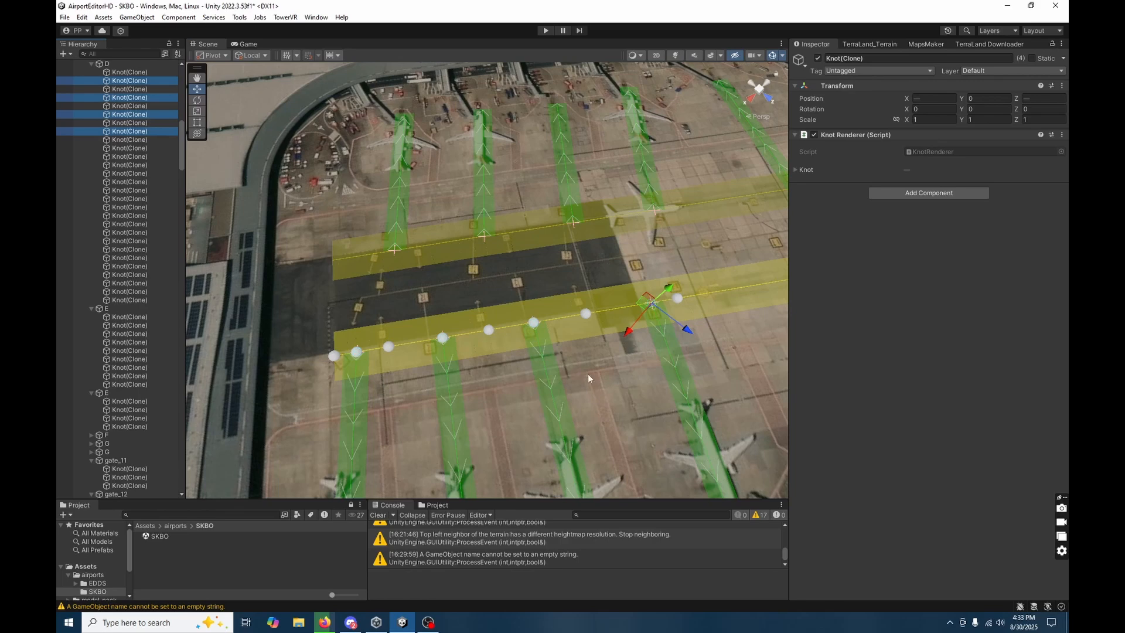
key("Delete")
Nudge gate_15's first knot onto the centerline of taxiway D.
left_click(574, 336)
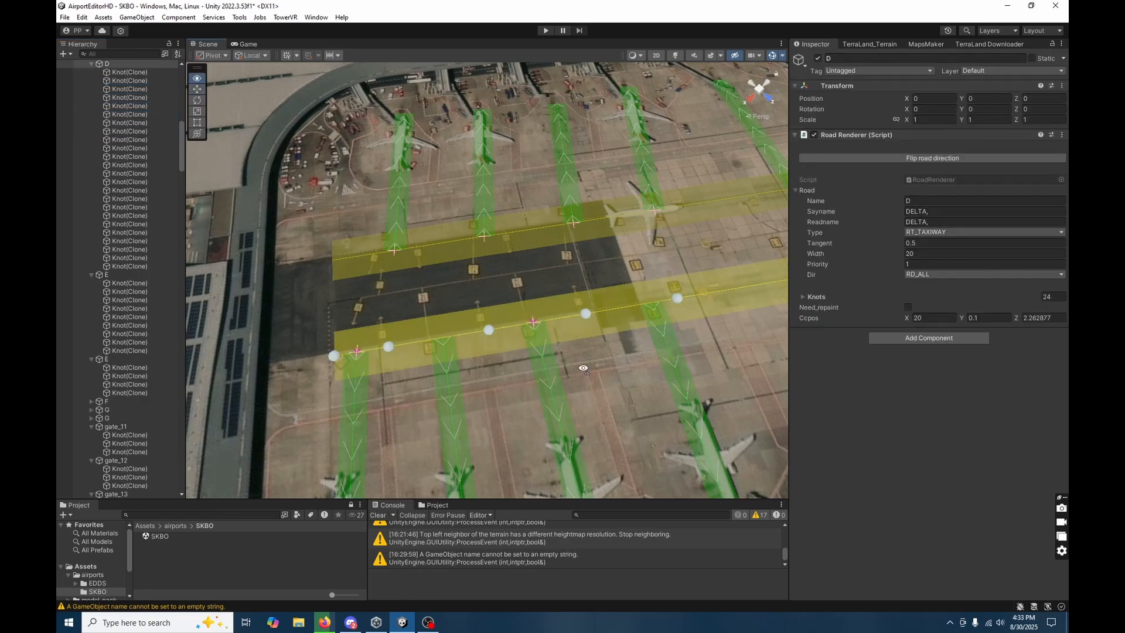
mouse_move(583, 368)
right_mouse_down()
mouse_move(765, 319)
mouse_move(784, 335)
mouse_move(673, 360)
right_mouse_up()
left_click(515, 350)
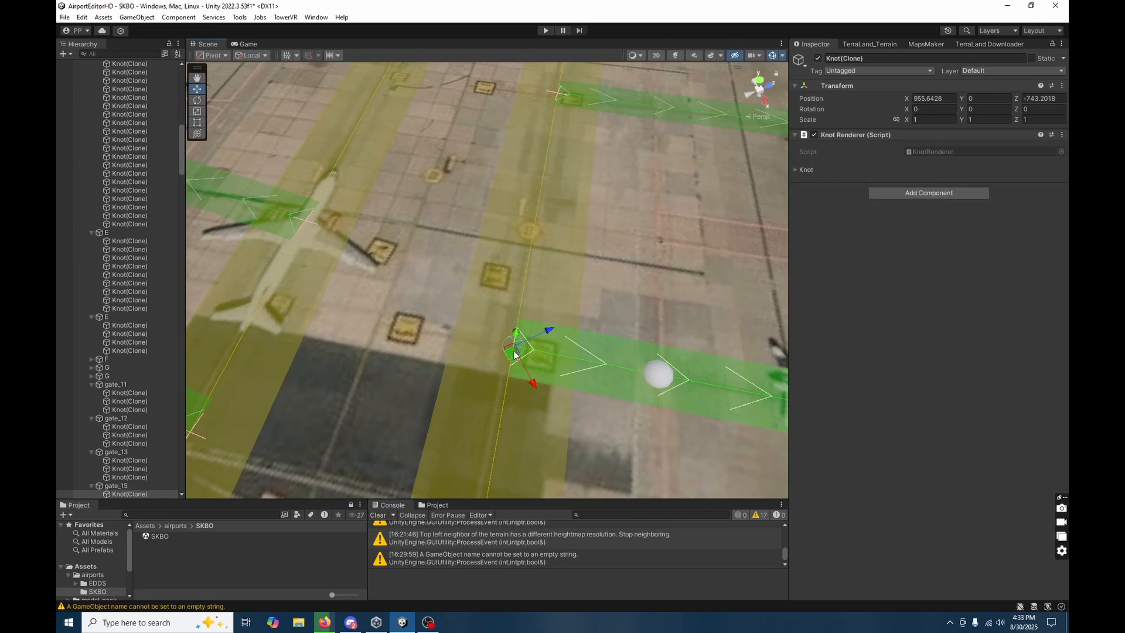
left_click_drag(512, 353, 509, 354)
Delete the six taxiway F knots at the gate junctions: the 17th, 19th, 21st, 23rd, 25th and 26th.
right_click_drag(601, 419, 450, 452)
left_click(392, 430)
left_click(417, 417)
left_click(91, 64)
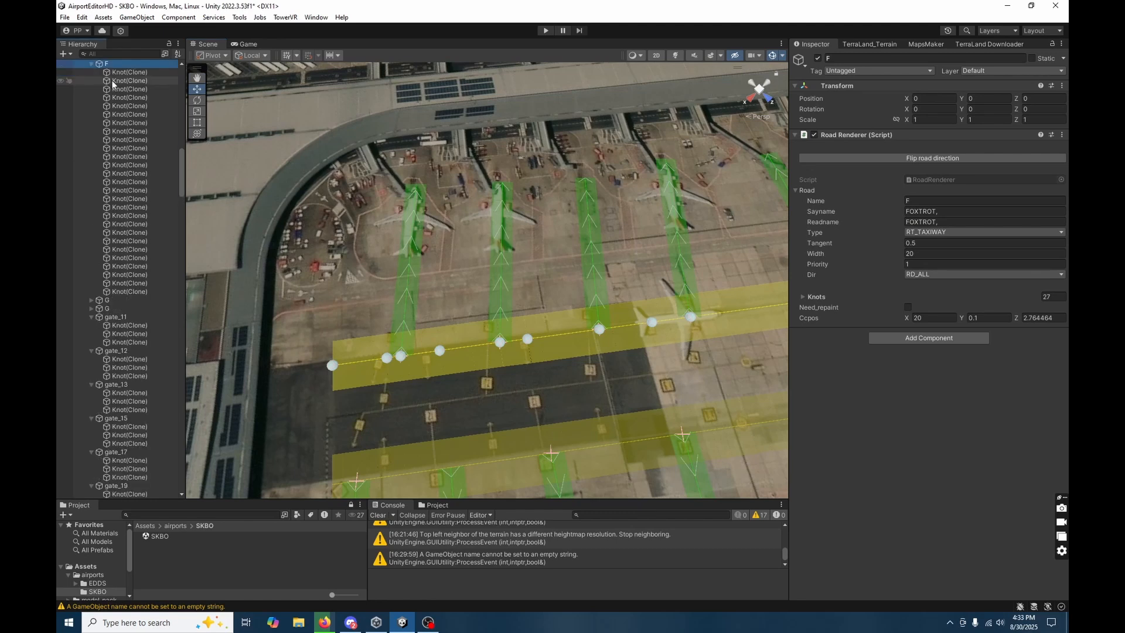
left_click(113, 81)
left_click(116, 88)
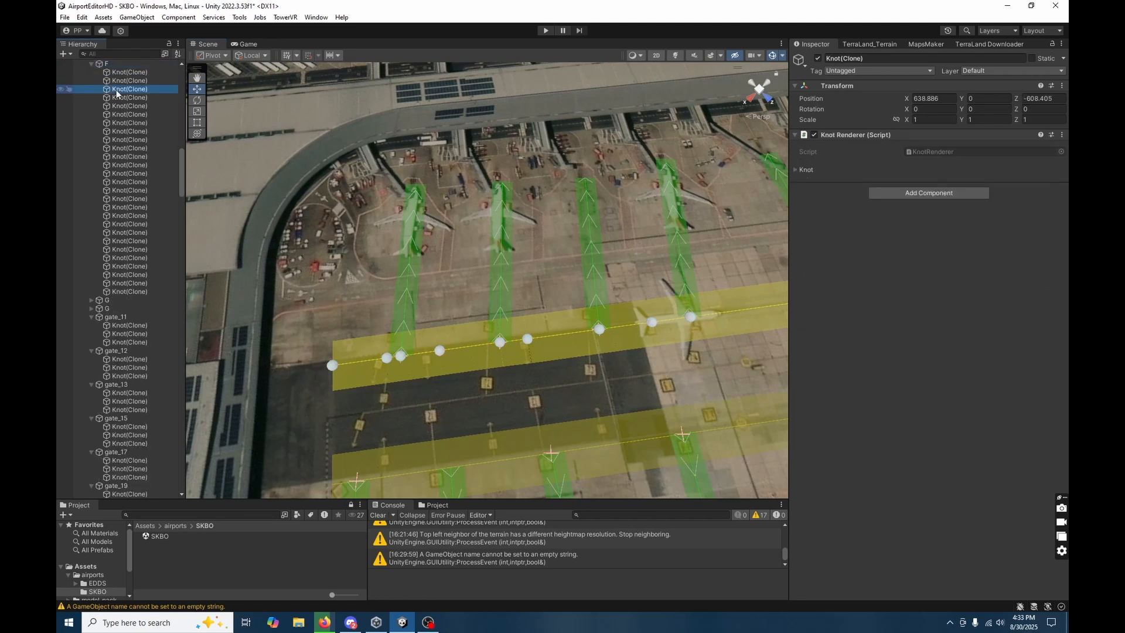
left_click(402, 357)
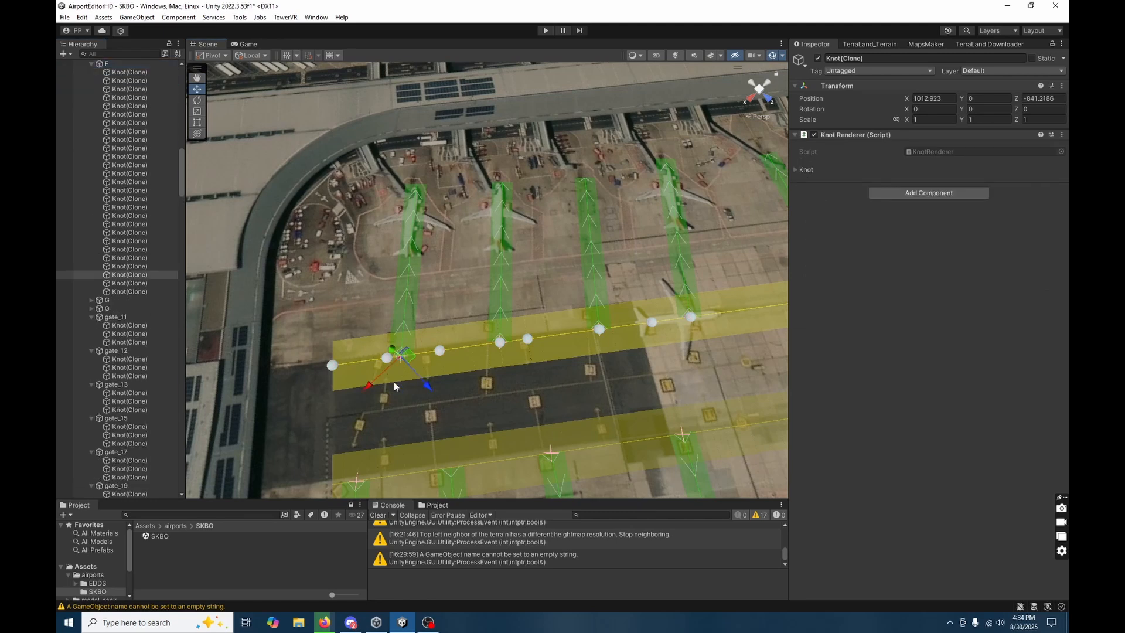
left_click(141, 283, "ctrl")
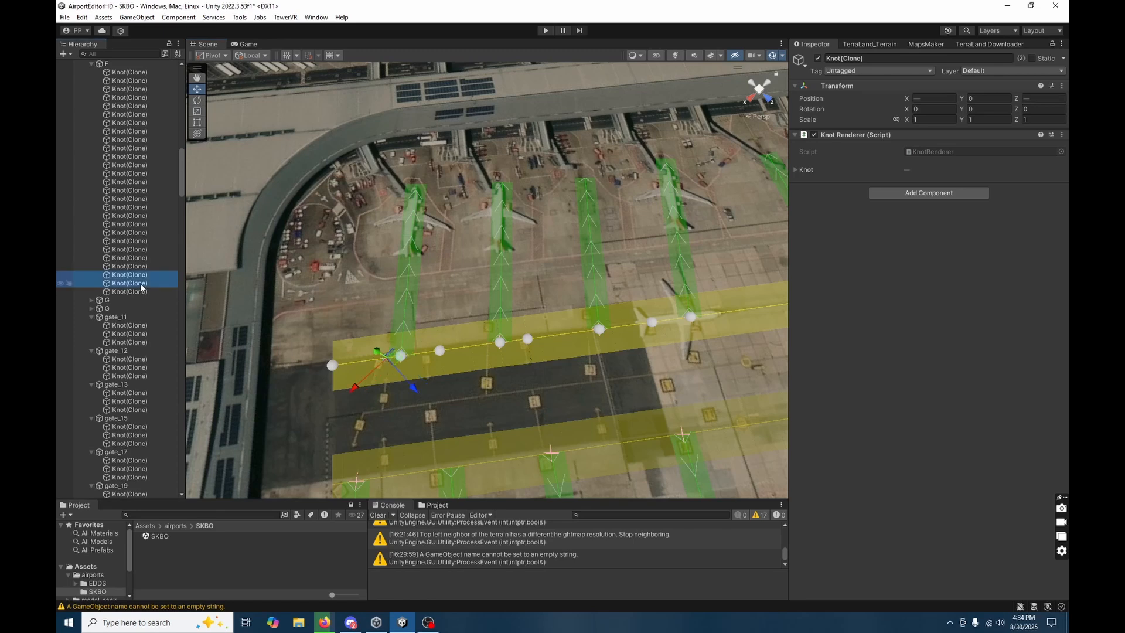
left_click(130, 257, "ctrl")
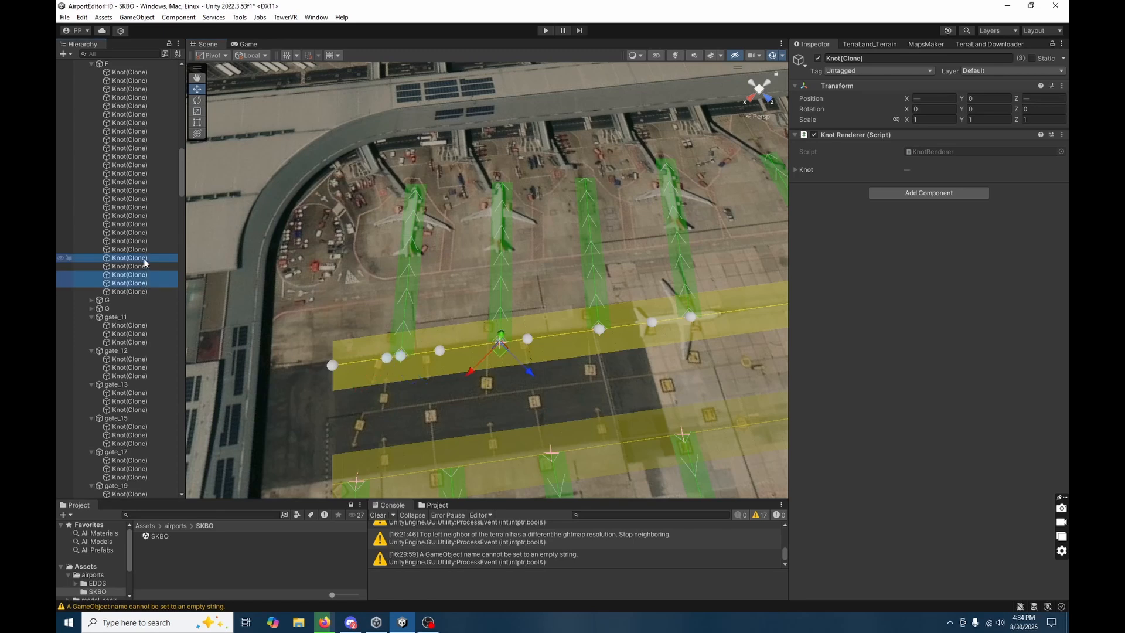
left_click(145, 241, "ctrl")
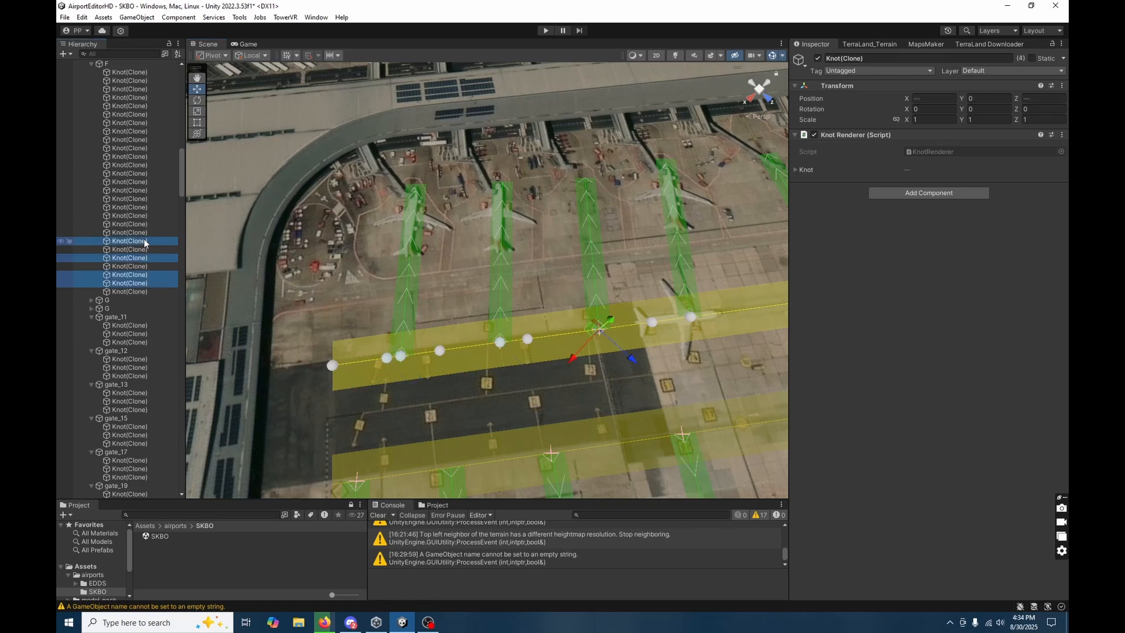
left_click(167, 224, "ctrl")
right_click(603, 283)
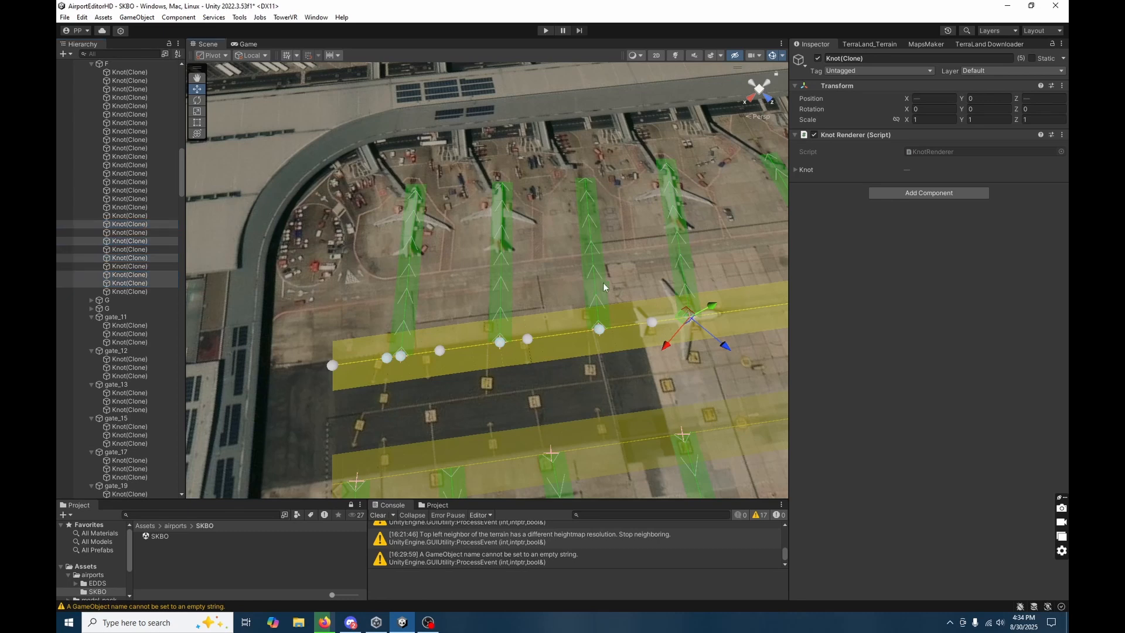
right_click_drag(634, 279, 705, 256)
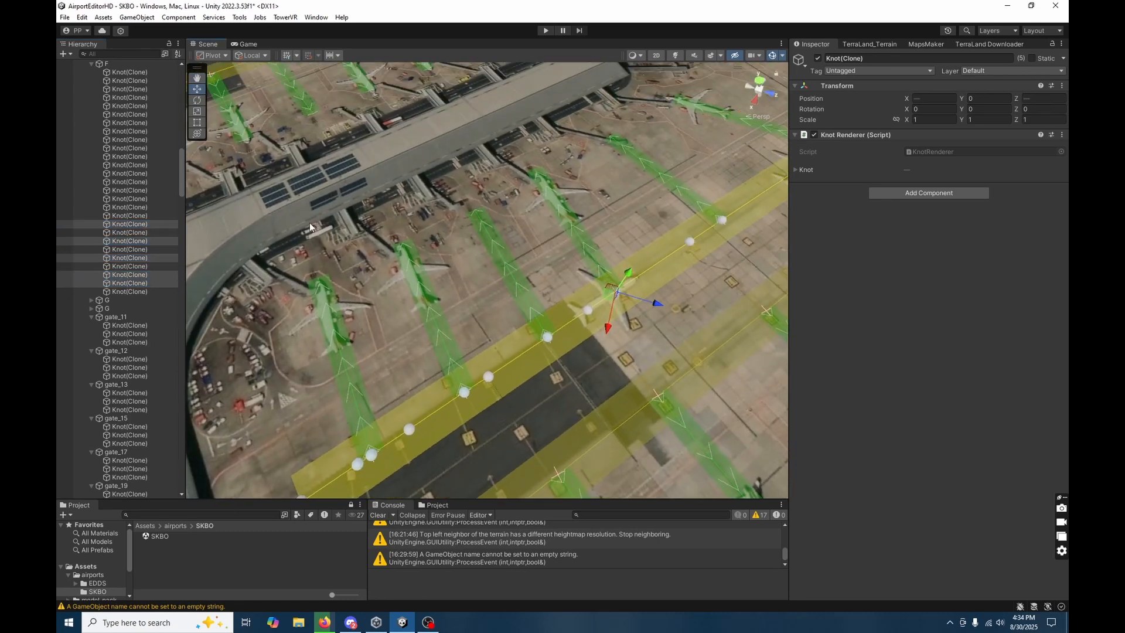
left_click(157, 207, "ctrl")
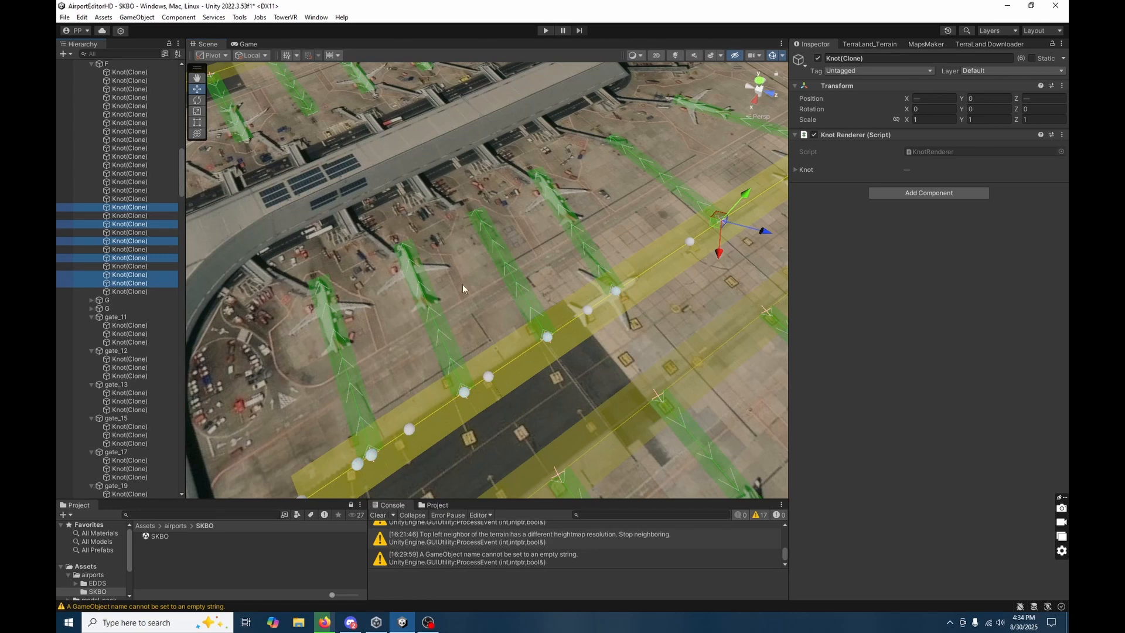
left_click(594, 330)
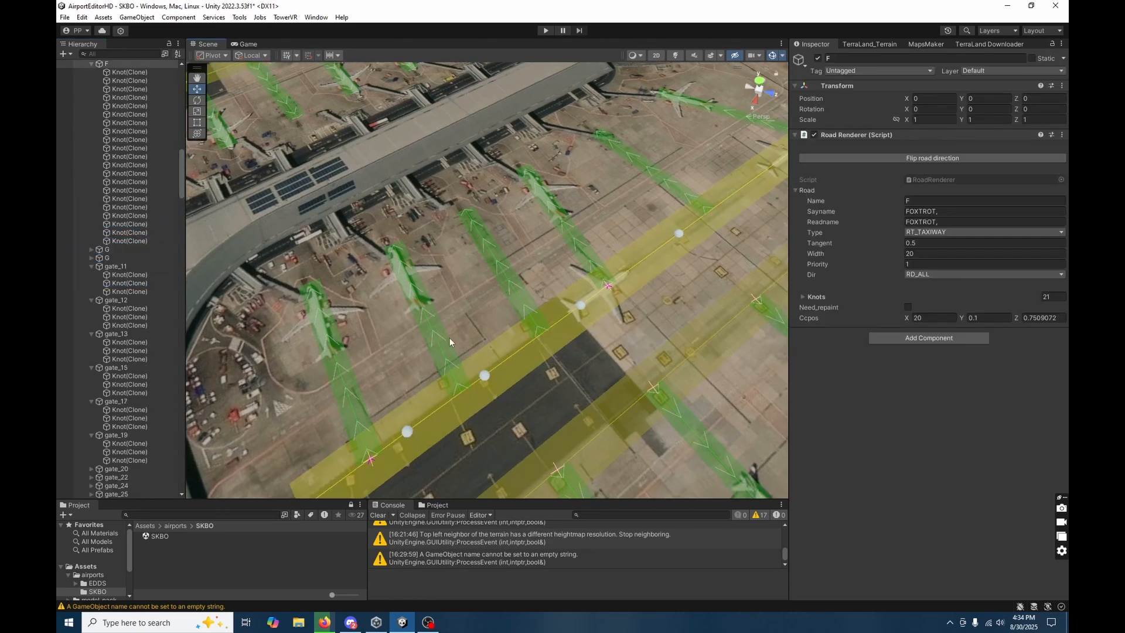
Move the first knots of gate_72 and gate_73 onto taxiway F's centerline, placing gate_72's at X 979.9, Z -815.3.
left_click(456, 391)
left_click(459, 393)
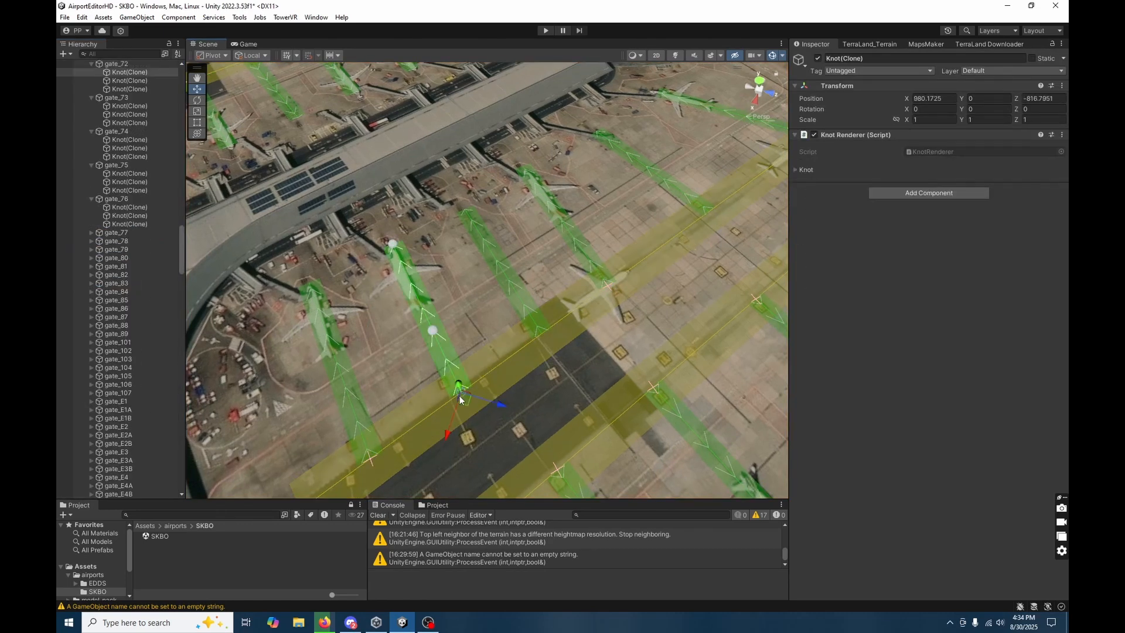
left_click_drag(464, 400, 468, 401)
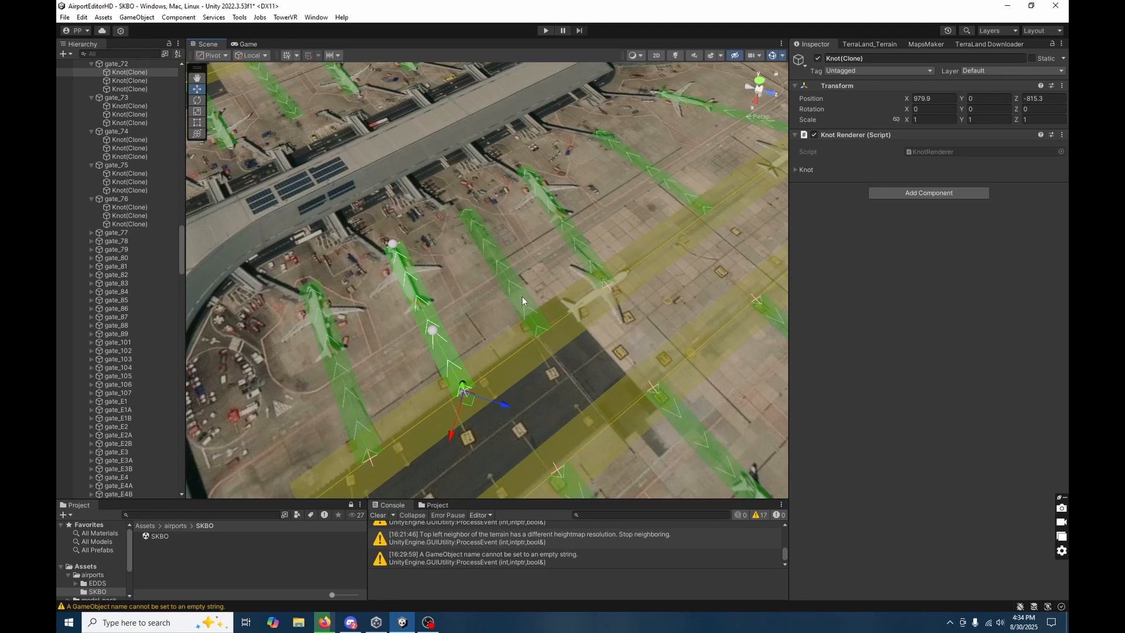
left_click(541, 337)
left_click(542, 338)
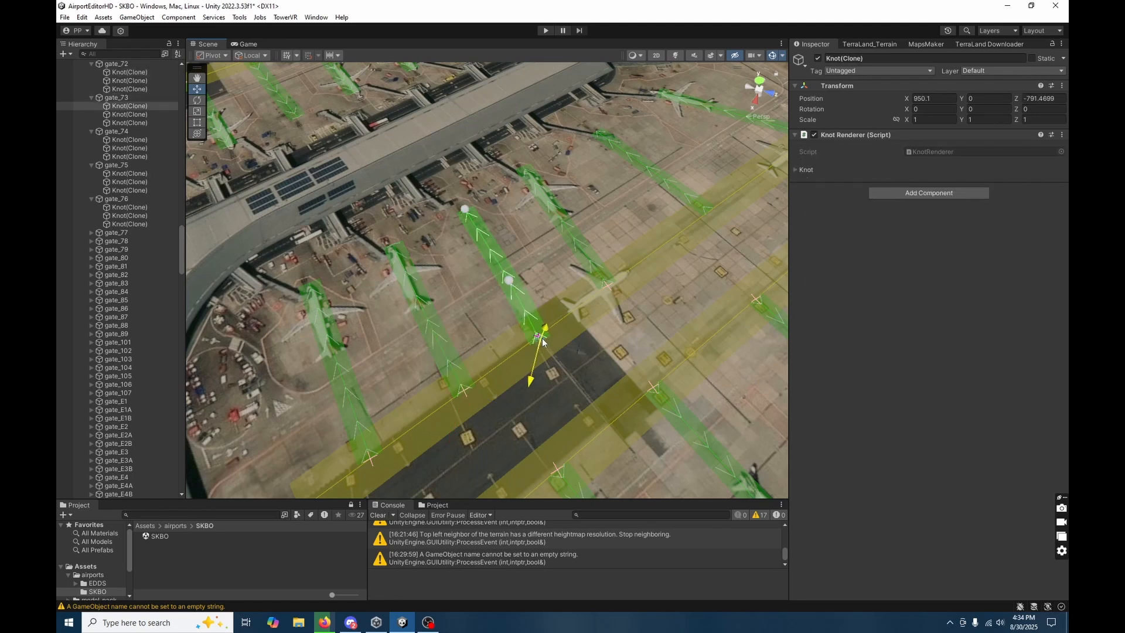
mouse_move(542, 342)
left_mouse_down()
mouse_move(539, 330)
mouse_move(538, 355)
mouse_move(539, 340)
left_mouse_up()
Move gate_74's first knot along taxiway F to X 912.4, Z -764.6.
right_click_drag(554, 357, 468, 324)
left_click(399, 326)
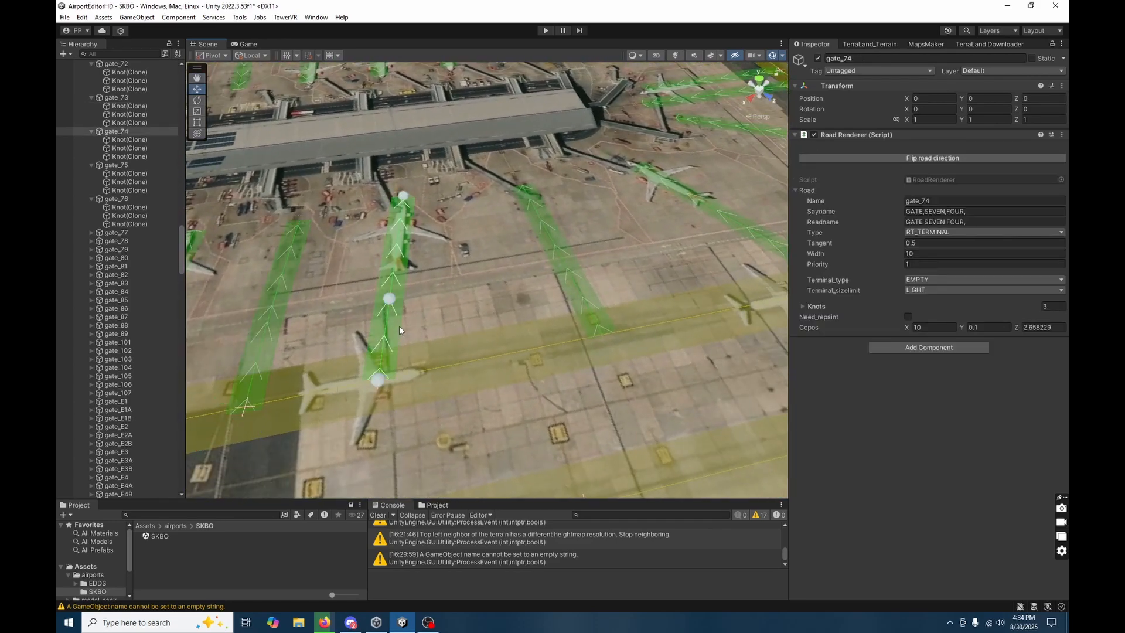
left_click(382, 381)
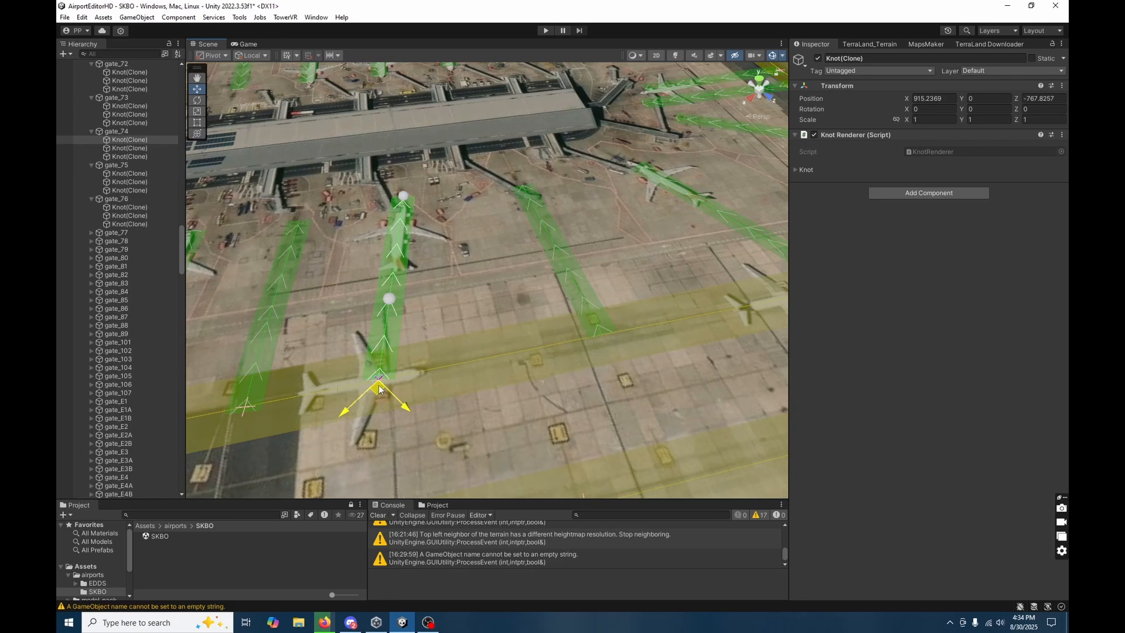
left_click_drag(389, 385, 394, 390)
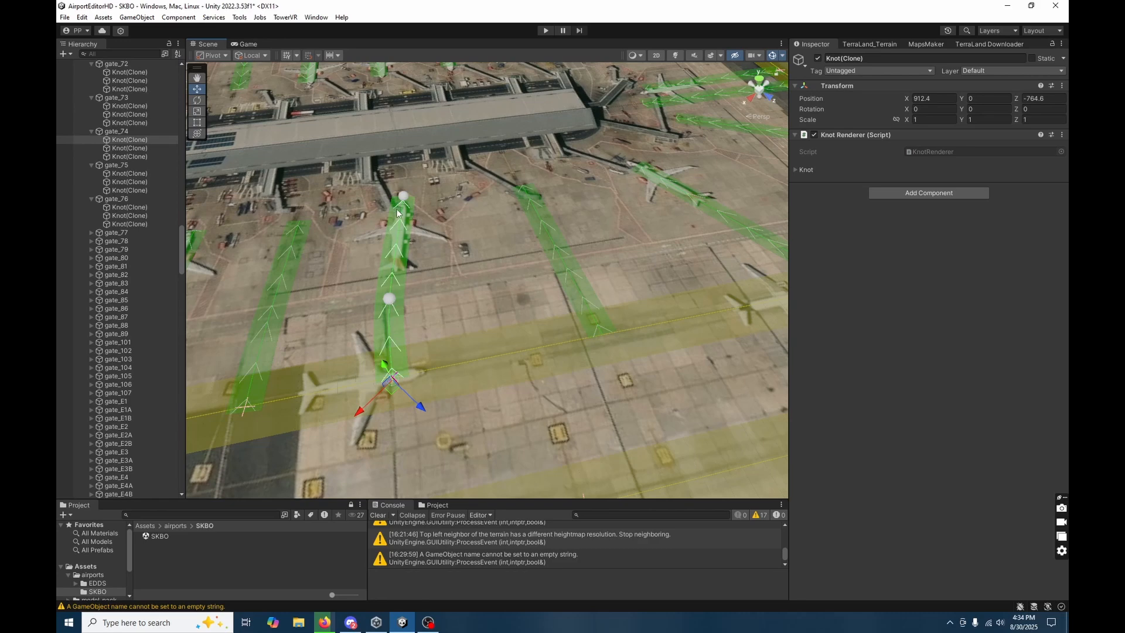
Curve gate_71 along its parked aircraft by moving the middle knot to X 986.6, Z -870.1.
left_click_drag(397, 212, 556, 310, "alt")
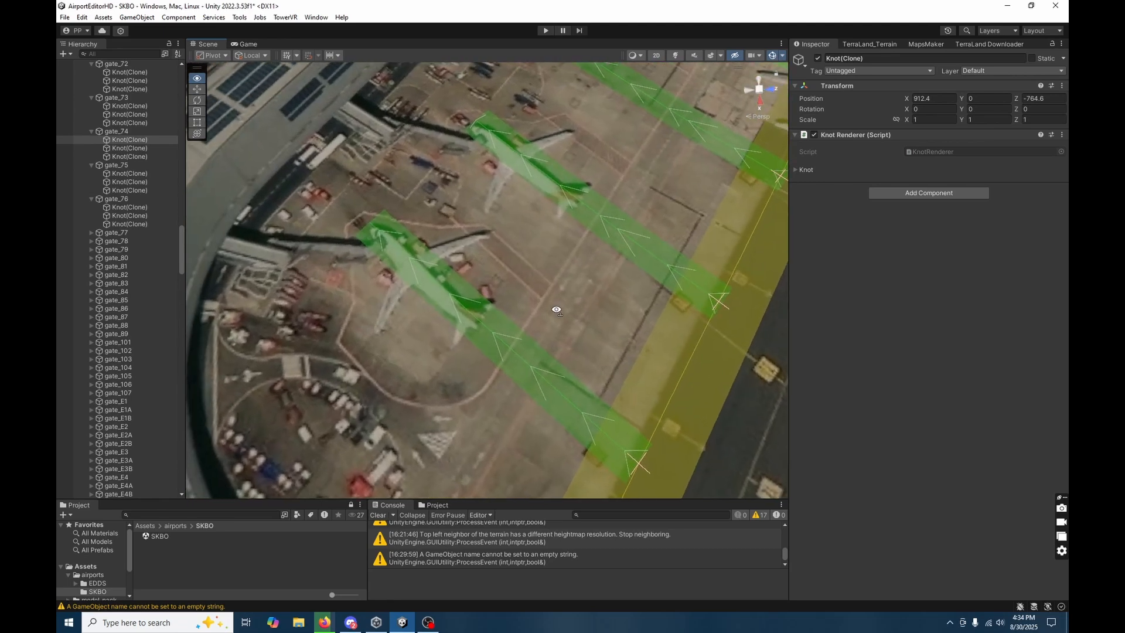
left_click(476, 332)
left_click(369, 223)
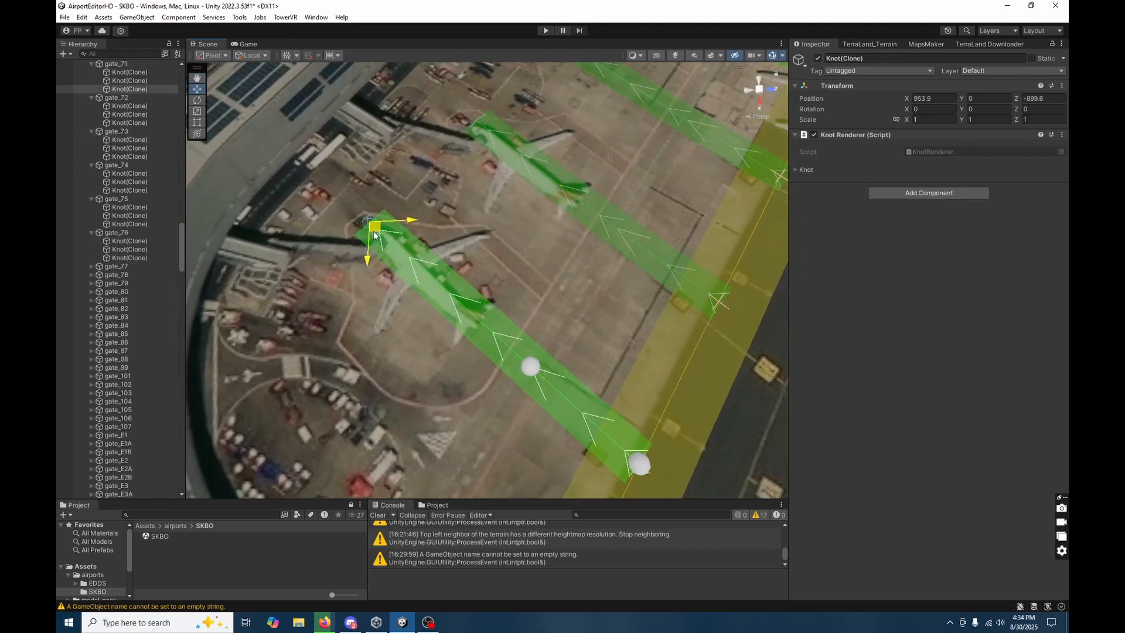
left_click(527, 365)
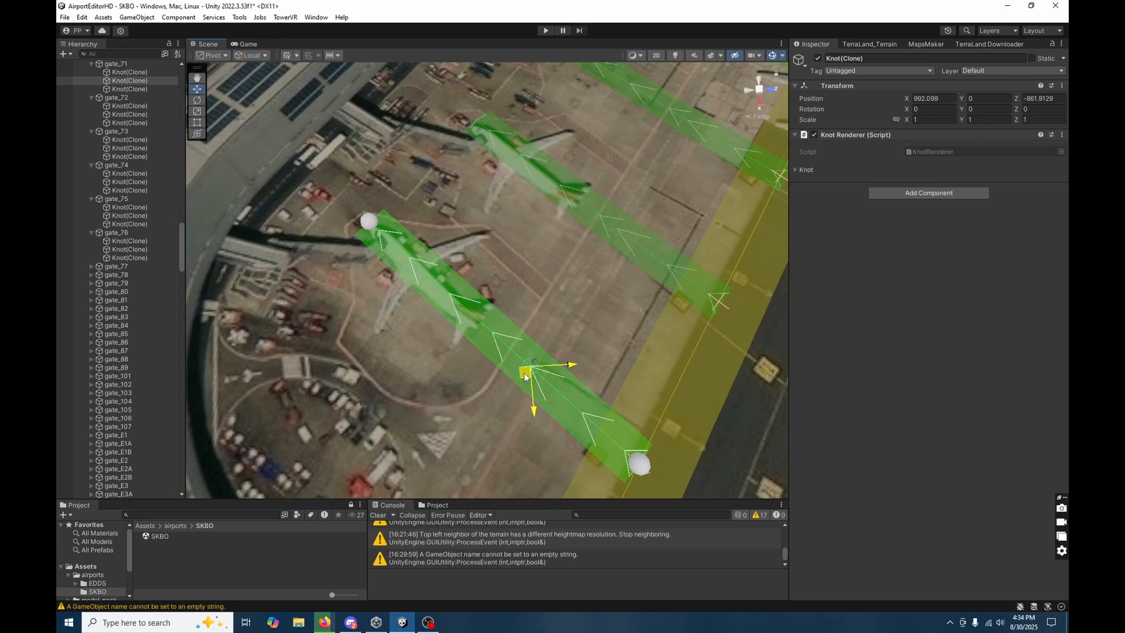
left_click_drag(525, 375, 476, 373)
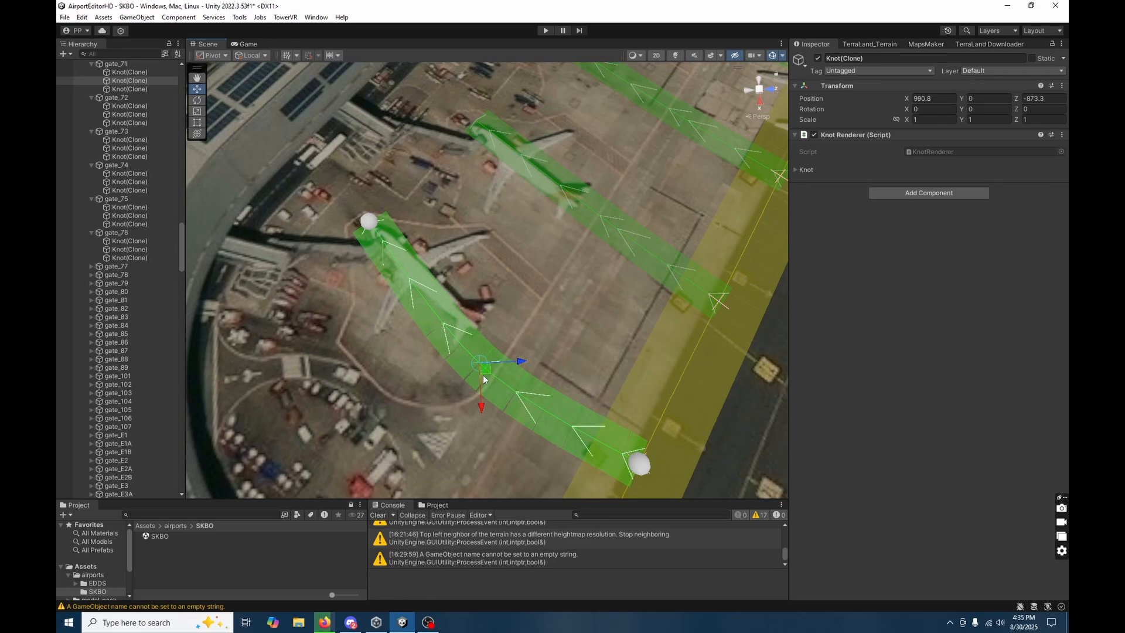
left_click_drag(486, 368, 495, 353)
Move gate_75's first knot onto taxiway F's centerline at X 858.1, Z -724.1.
right_click_drag(627, 269, 442, 333)
key("w")
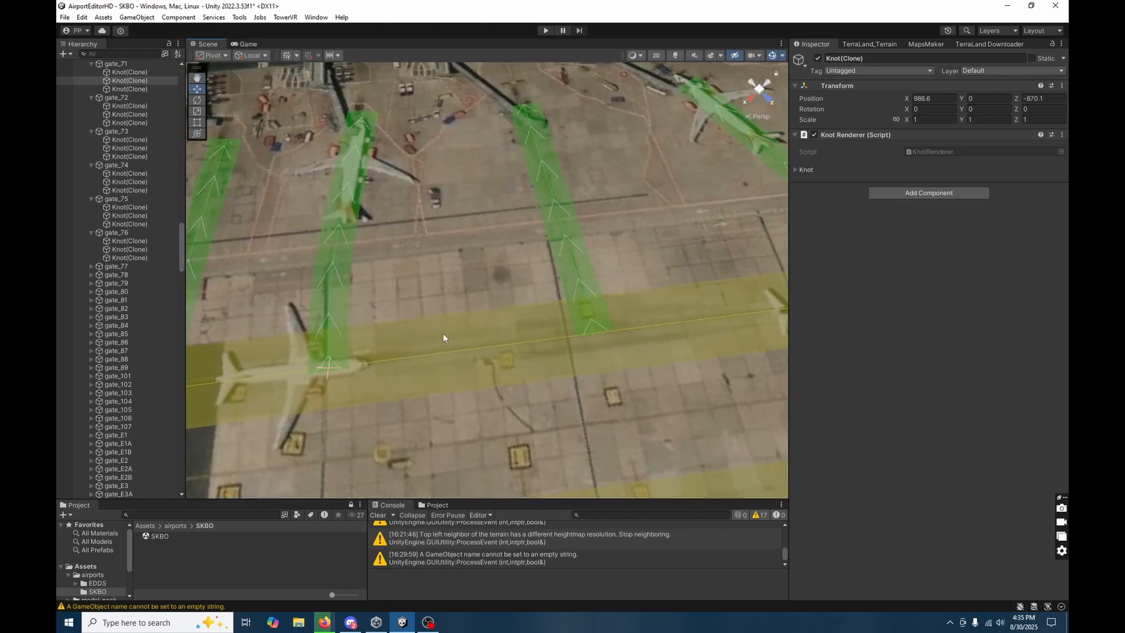
left_click(539, 297)
left_click(560, 254)
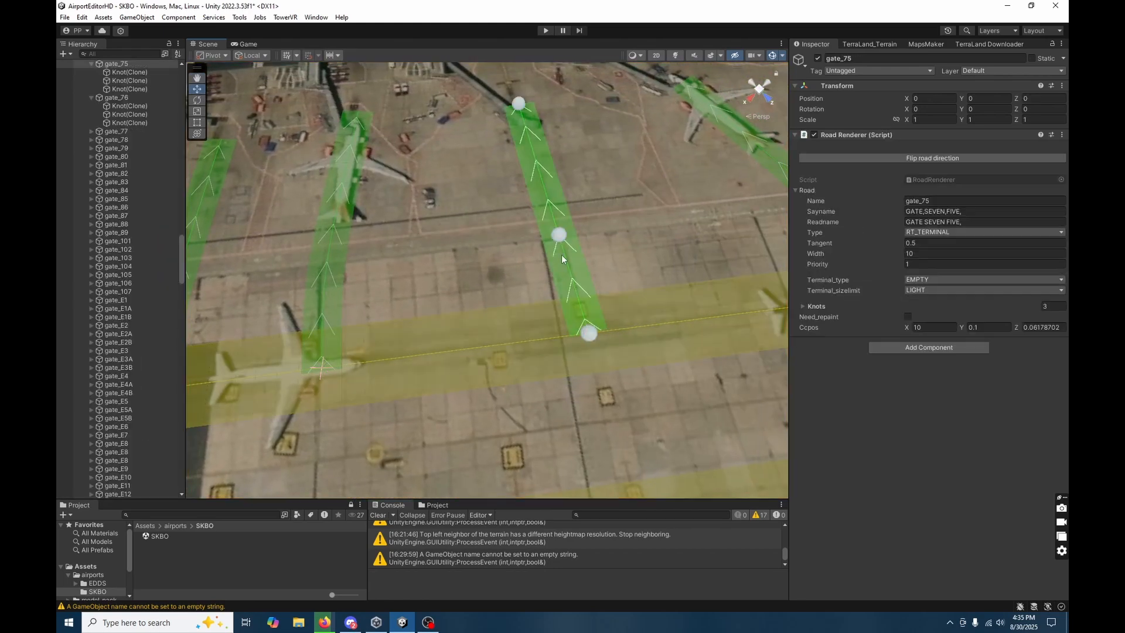
left_click(588, 334)
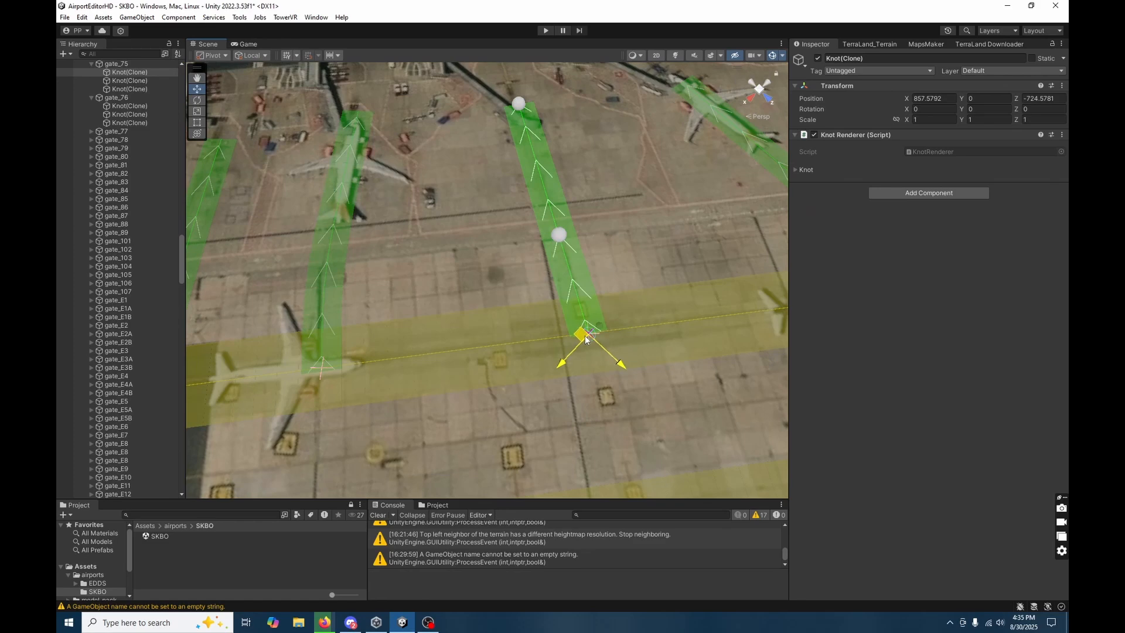
left_click_drag(585, 339, 586, 342)
Extend gate_75 toward the terminal by moving its last knot to X 810.5, Z -798.2.
right_click_drag(586, 341, 515, 330)
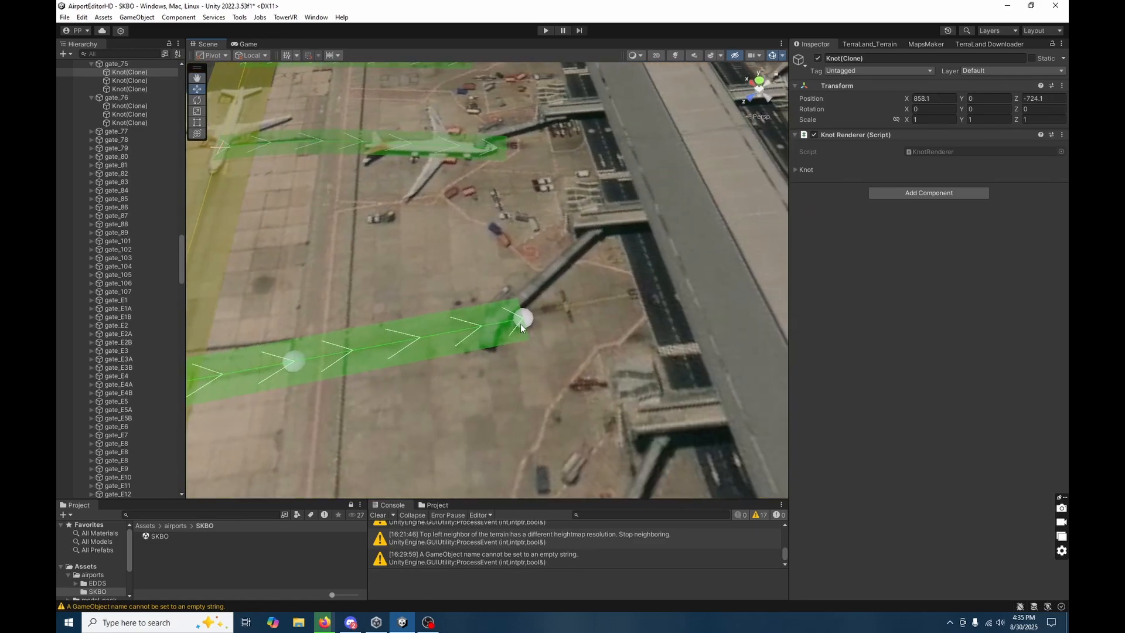
left_click(522, 323)
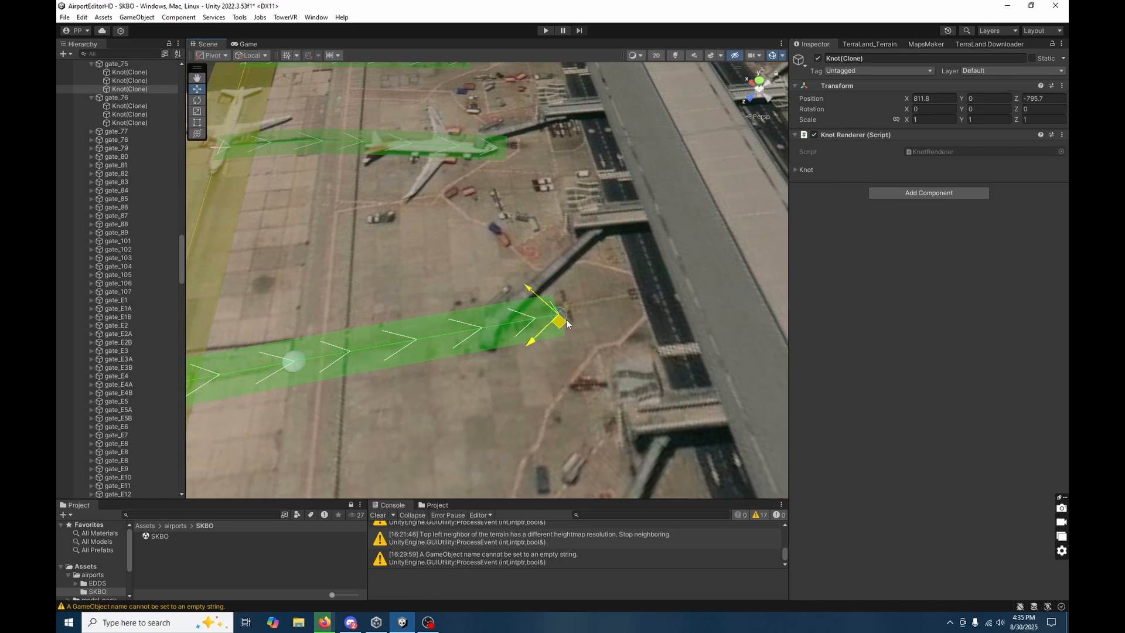
left_click_drag(524, 323, 573, 321)
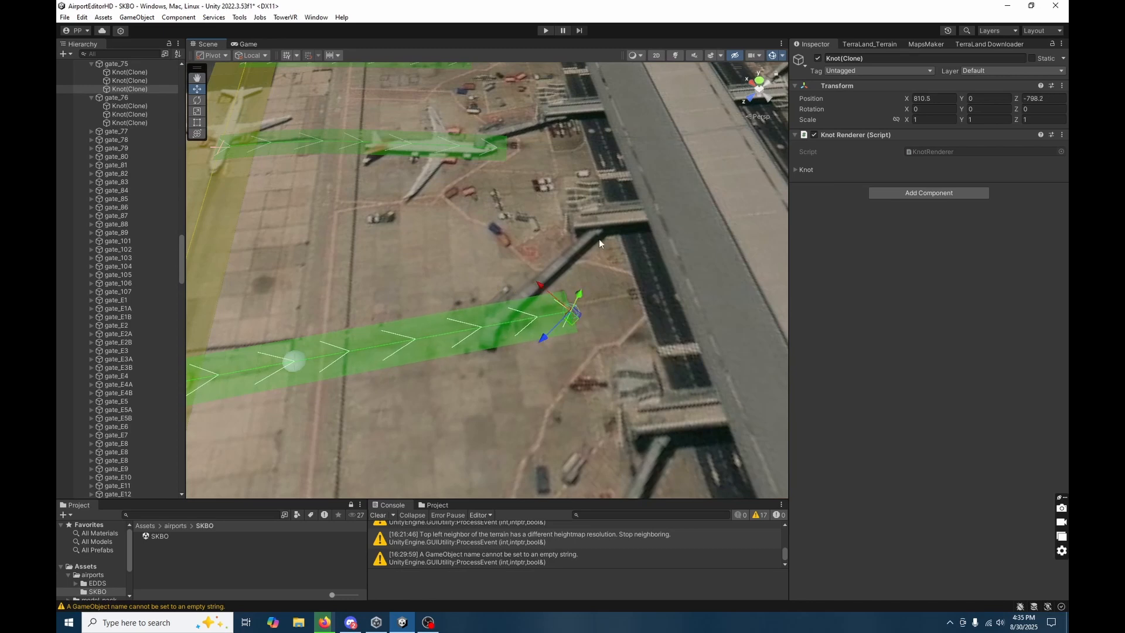
Delete one surplus knot from taxiway F along the apron beside the terminal gates.
right_click_drag(447, 352, 440, 397)
left_click(440, 434)
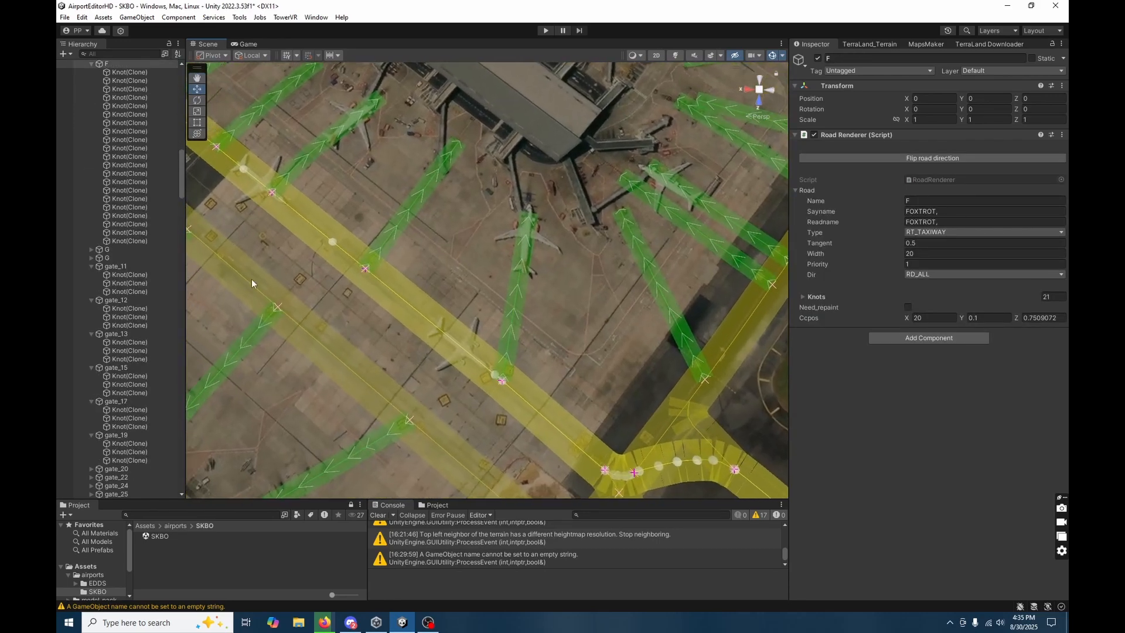
left_click(148, 233)
left_click(142, 224)
left_click(141, 207)
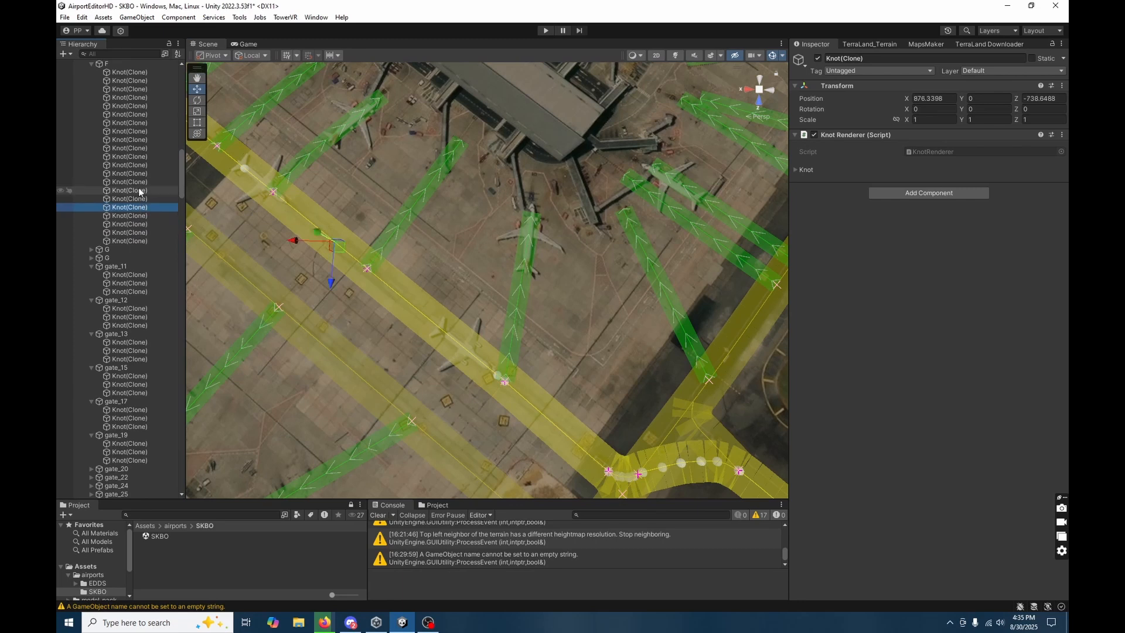
left_click(138, 181)
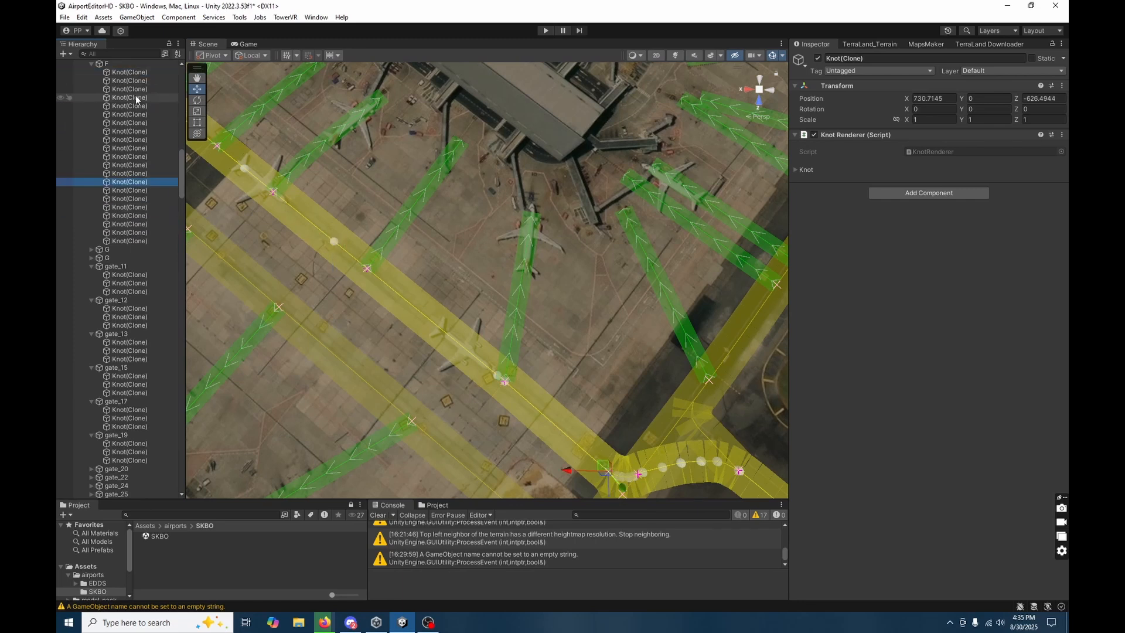
left_click(136, 98)
left_click(147, 131)
left_click(153, 165)
left_click(163, 182)
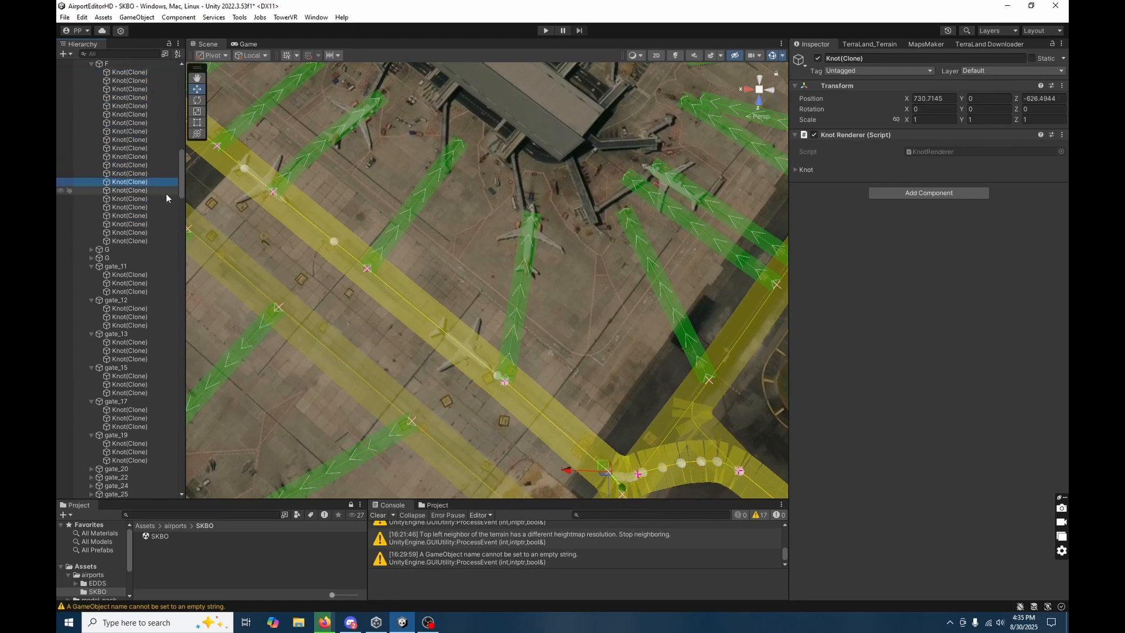
key("Delete")
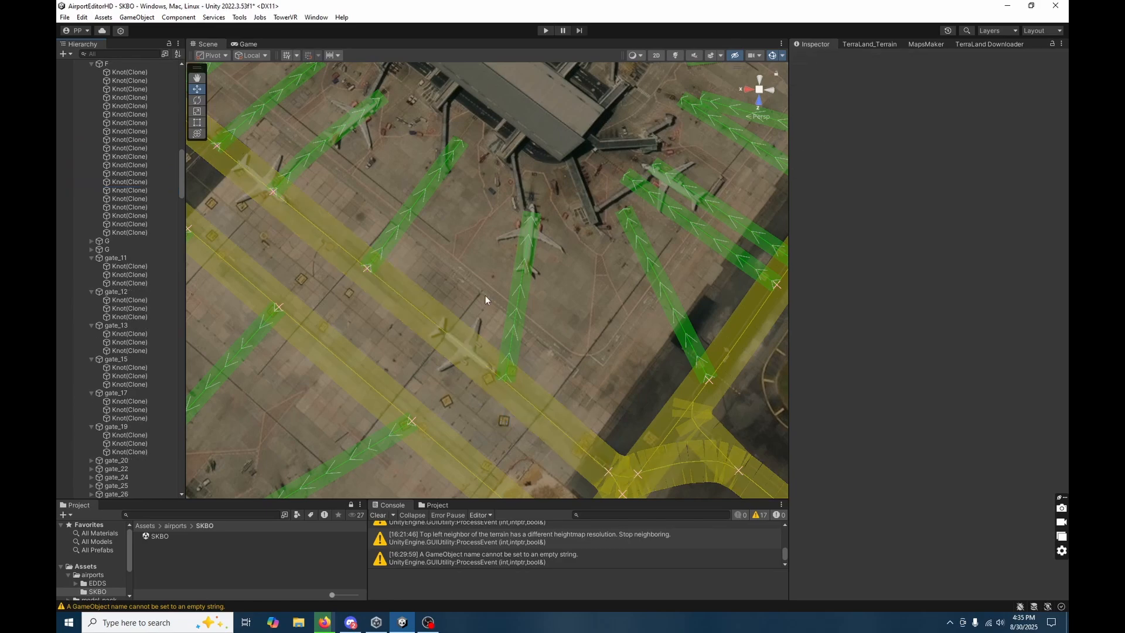
key("s")
right_click_drag(485, 296, 803, 312)
key("w")
key("s")
right_click_drag(456, 380, 491, 363)
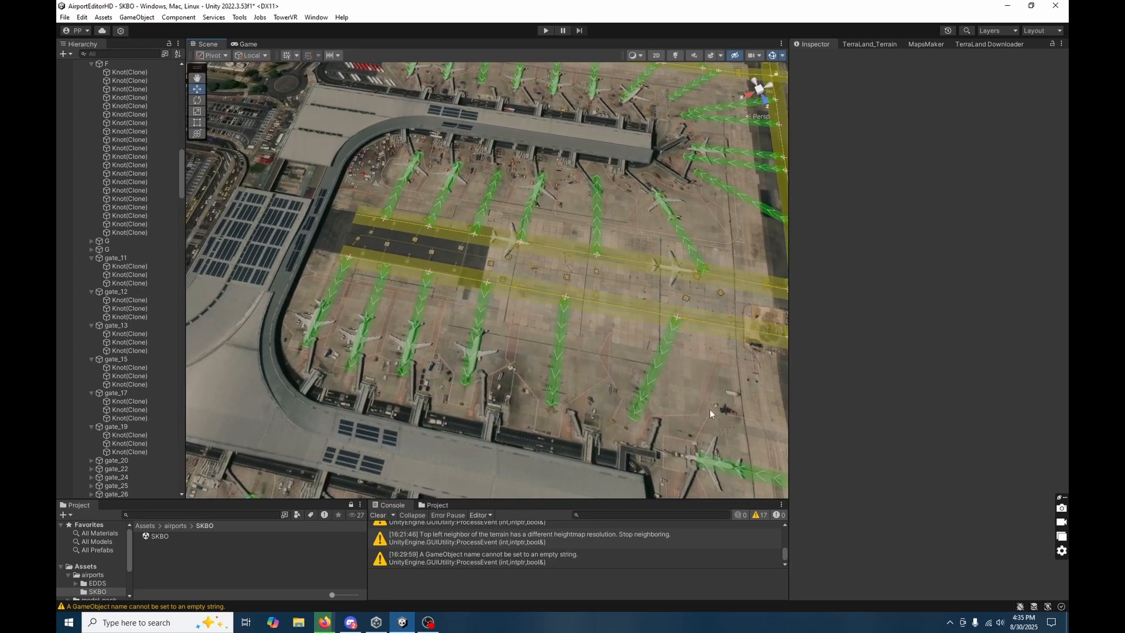
mouse_move(711, 413)
left_mouse_down()
mouse_move(422, 346)
mouse_move(322, 305)
mouse_move(344, 324)
left_mouse_up()
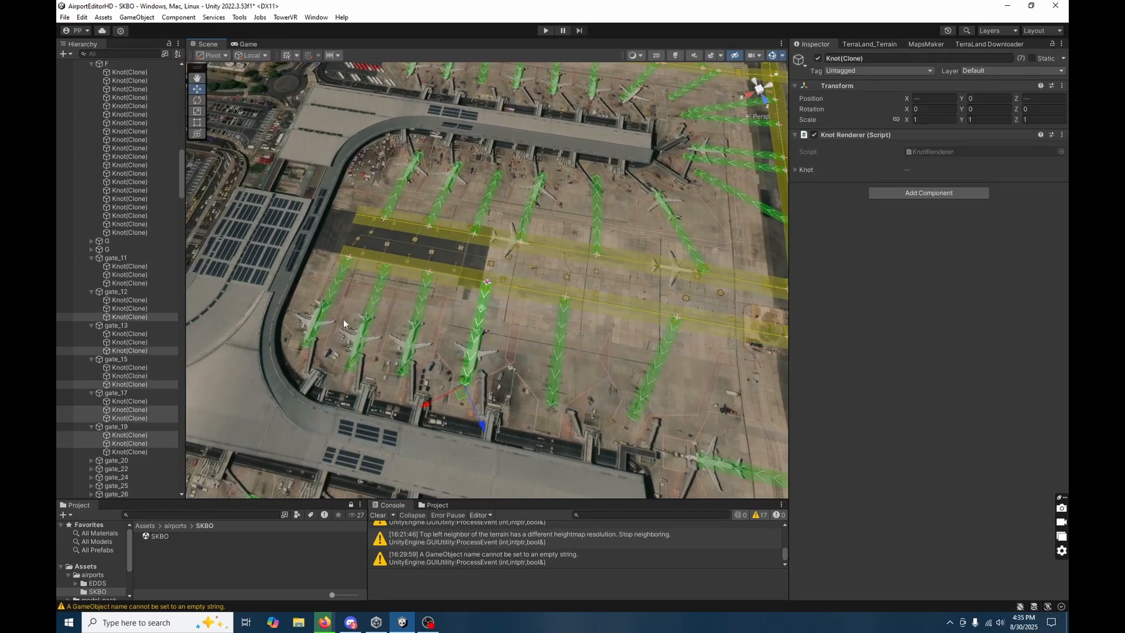
left_click(645, 380)
left_click(557, 349, "ctrl")
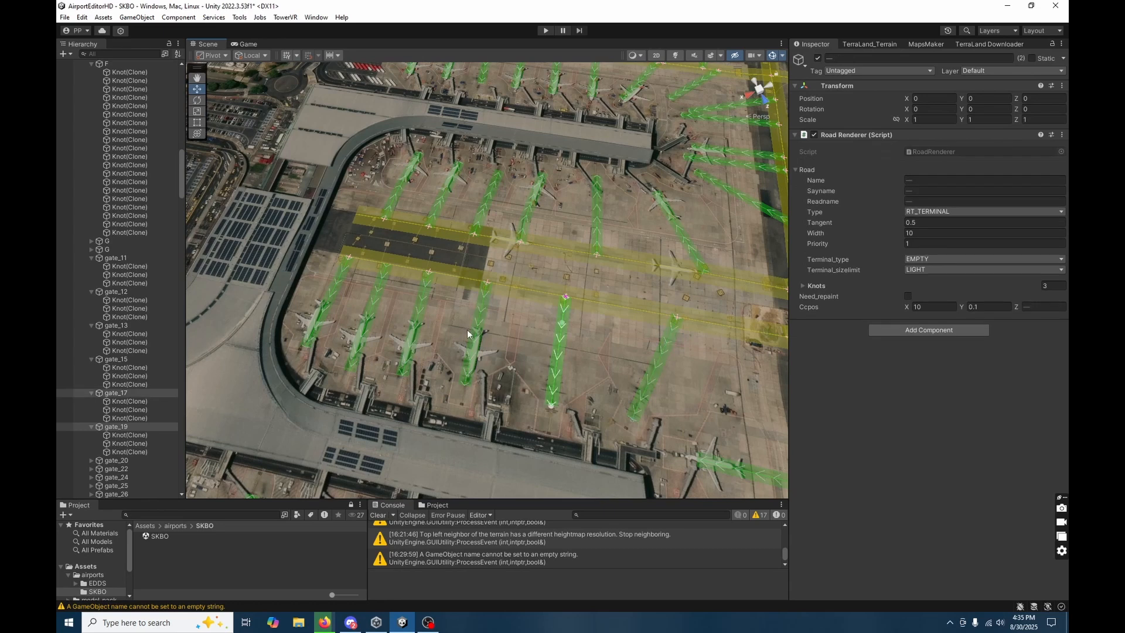
left_click(484, 328, "ctrl")
left_click(414, 321, "ctrl")
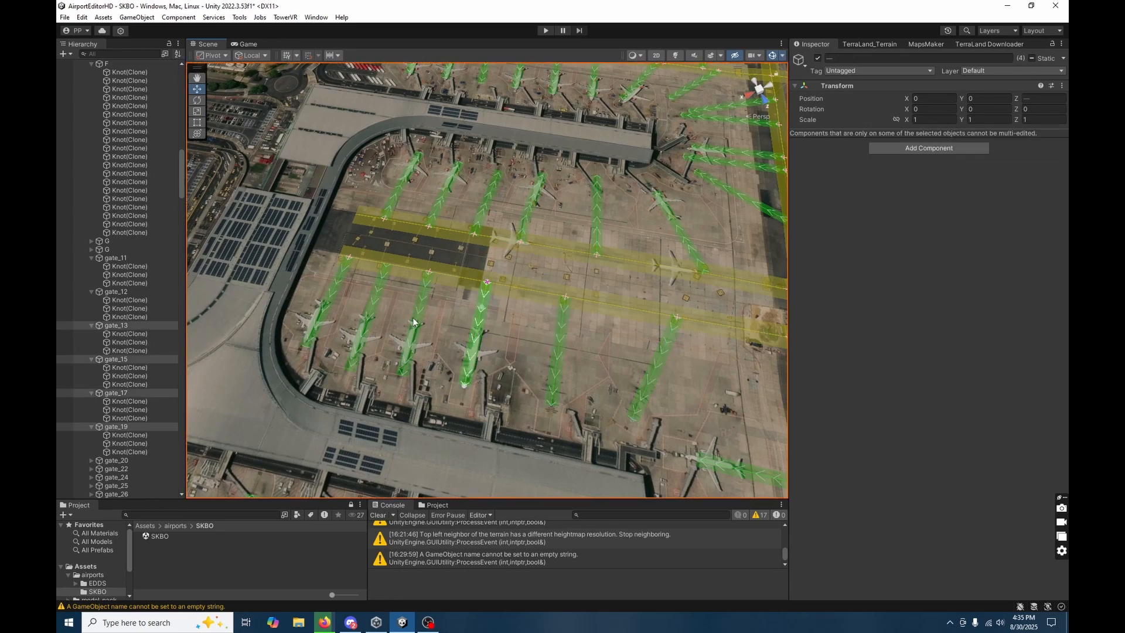
left_click(374, 309, "ctrl")
left_click(338, 296, "ctrl")
left_click(395, 198, "ctrl")
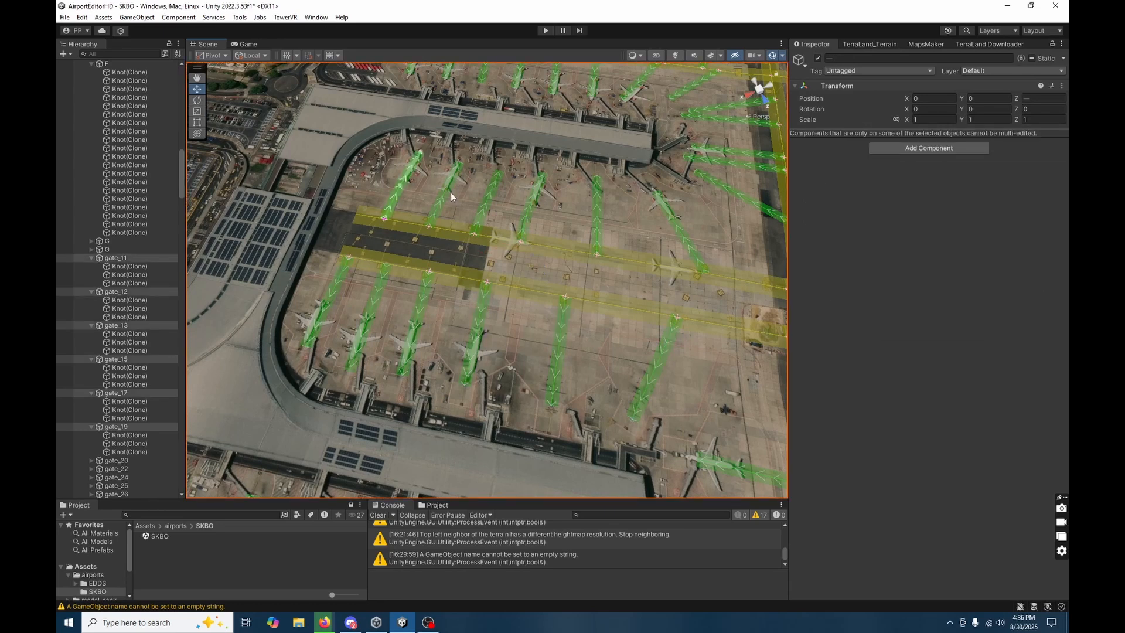
left_click(448, 195, "ctrl")
left_click(487, 202, "ctrl")
left_click(533, 206, "ctrl")
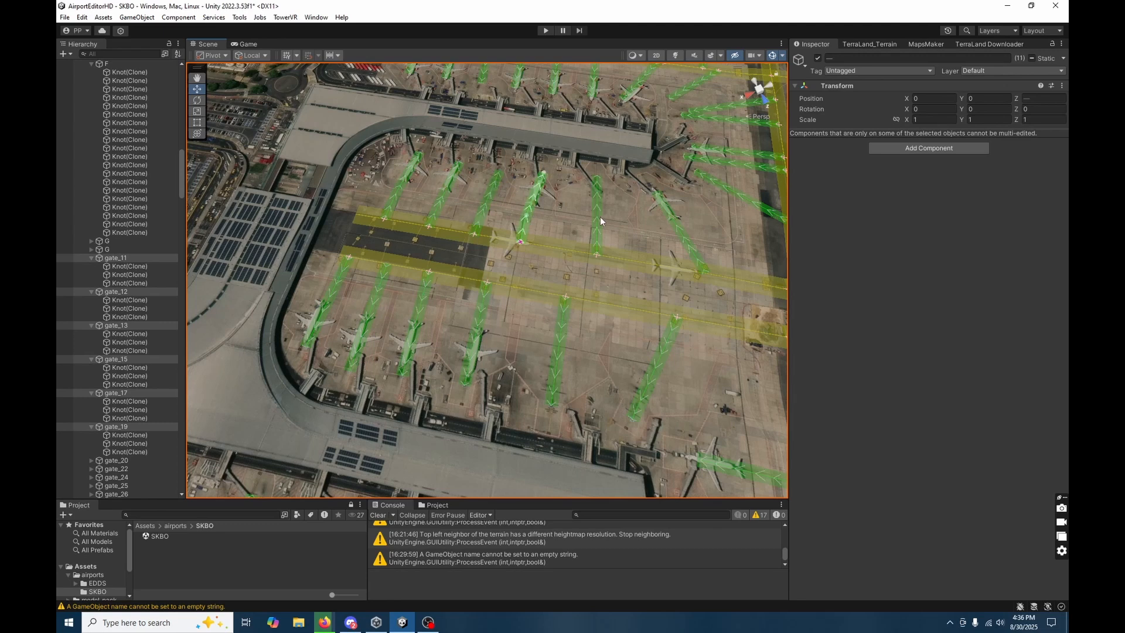
left_click(597, 217, "ctrl")
left_click(680, 231, "ctrl")
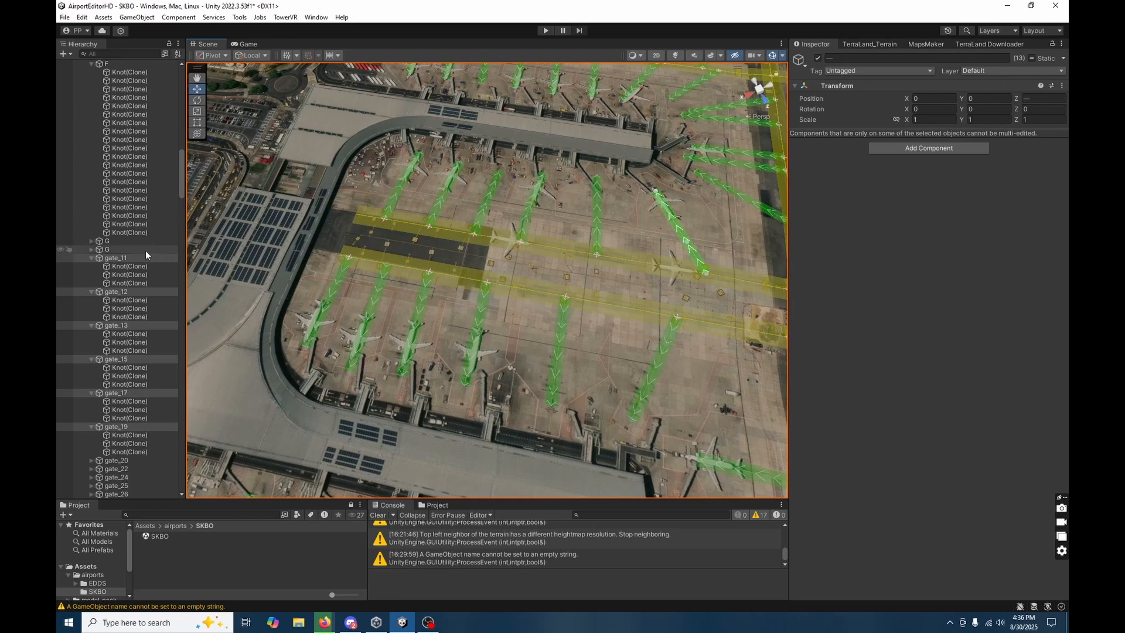
Set Terminal_type to LARGE for gates 11, 12, 13, 15, 17, 19 and gates 71 through 76 together.
left_click(129, 258)
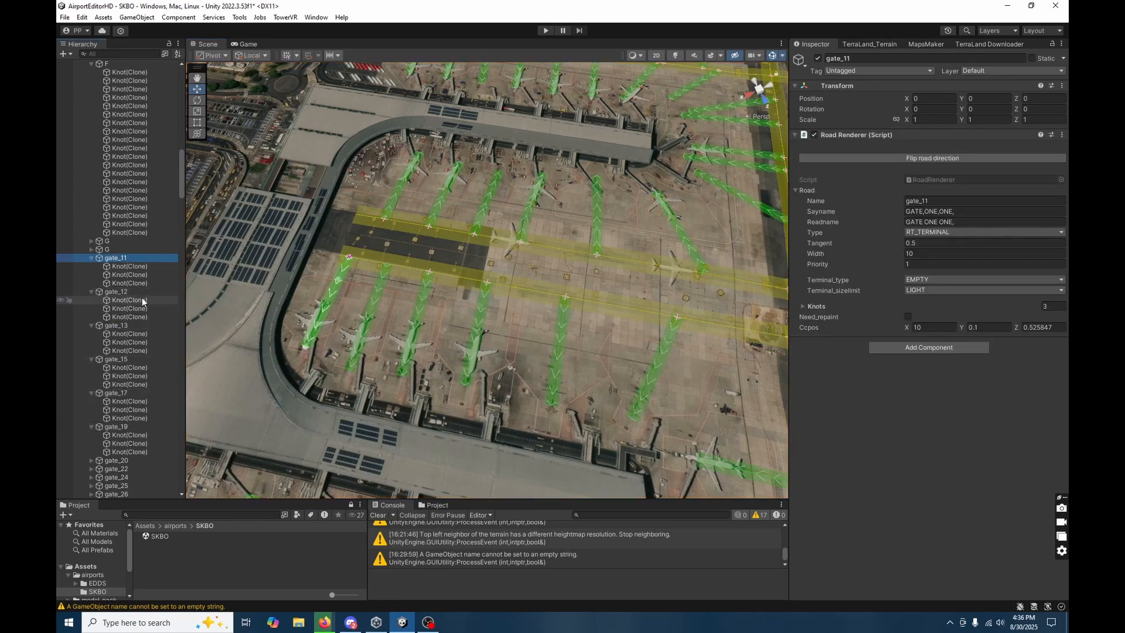
left_click(380, 284, "shift")
left_click(419, 303, "shift")
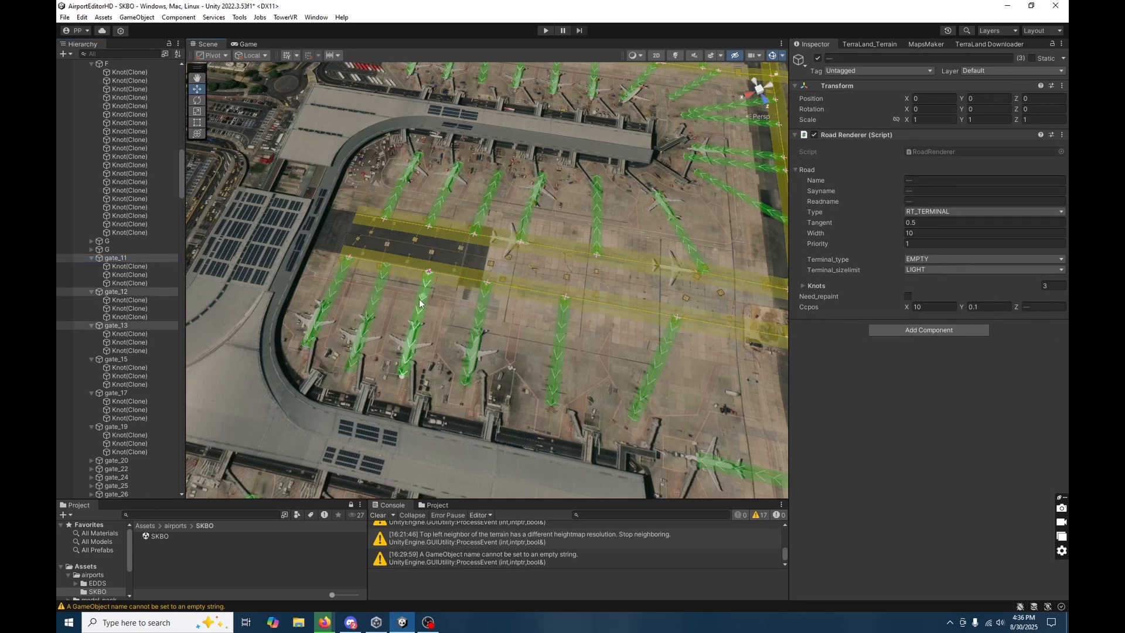
left_click(479, 312, "shift")
left_click(564, 335, "shift")
left_click(666, 346, "shift")
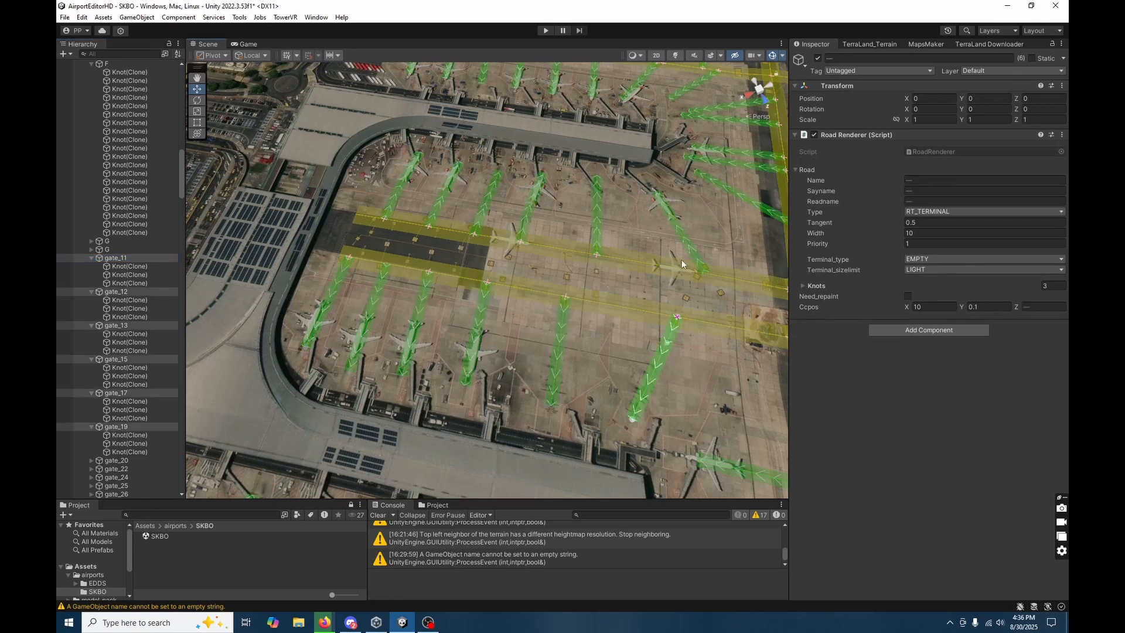
left_click(685, 235, "shift")
left_click(597, 218, "shift")
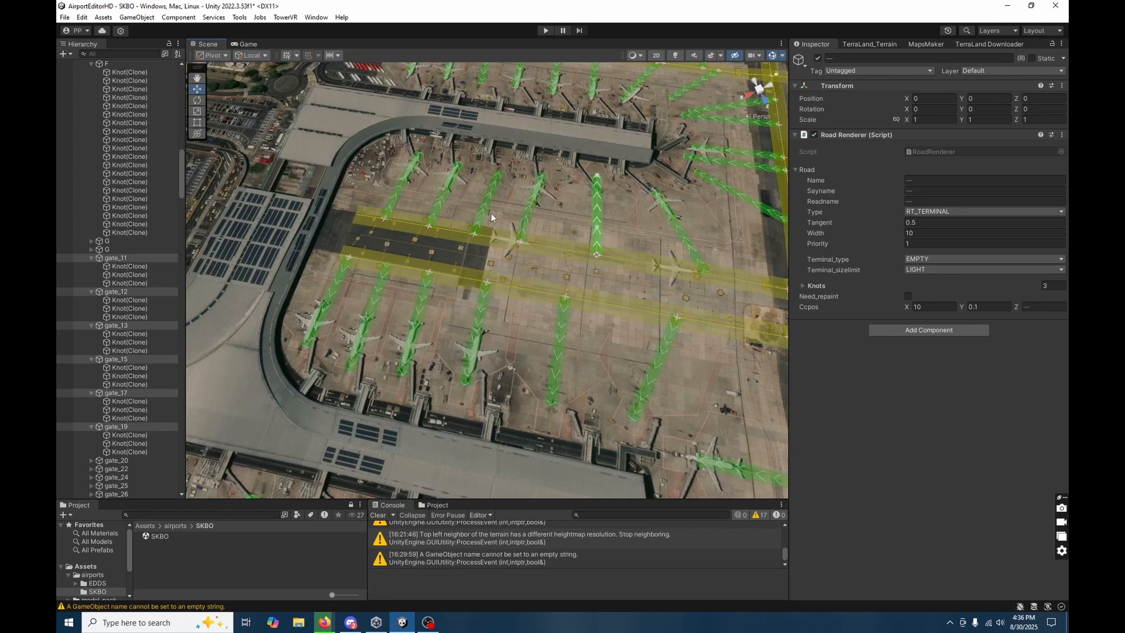
left_click(527, 206, "shift")
left_click(490, 208, "shift")
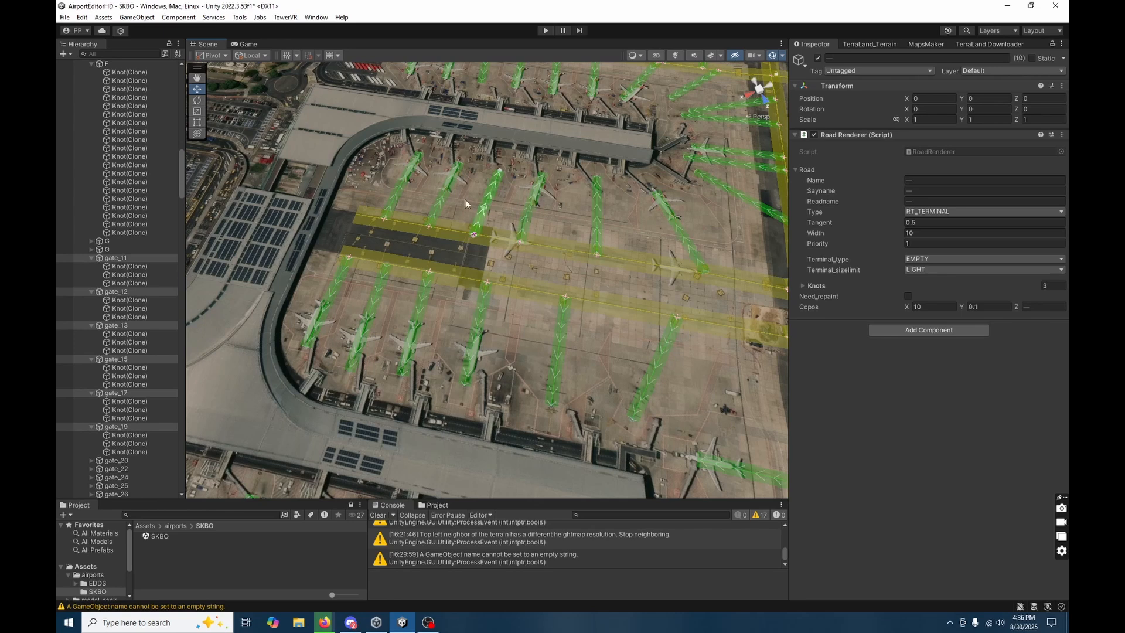
left_click(439, 192, "shift")
left_click(401, 187, "shift")
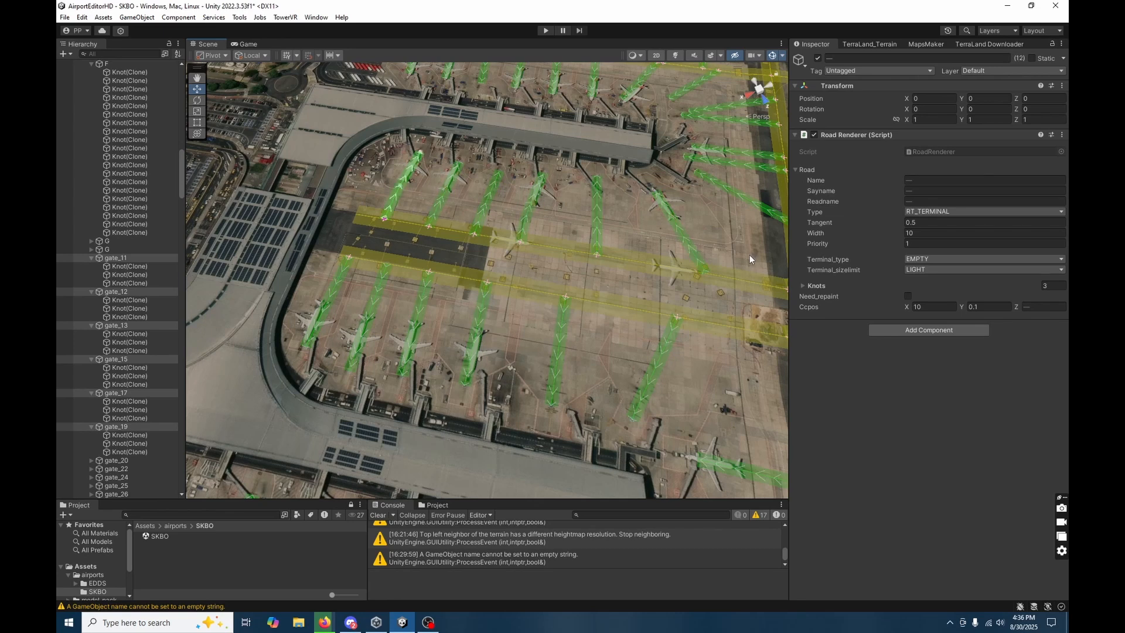
left_click(944, 262)
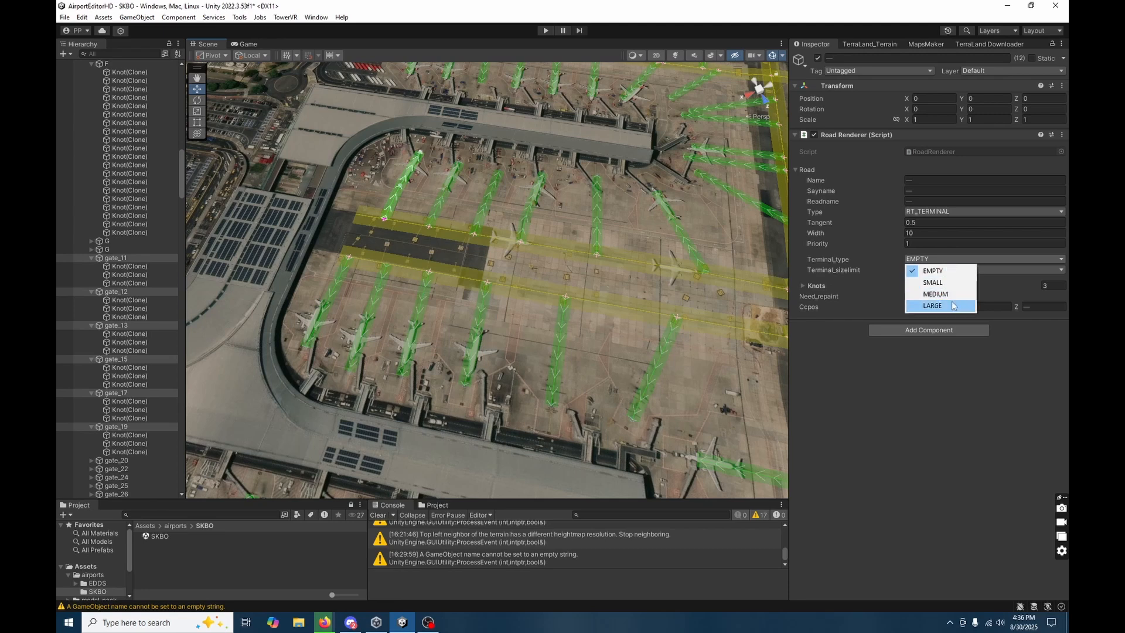
left_click(949, 306)
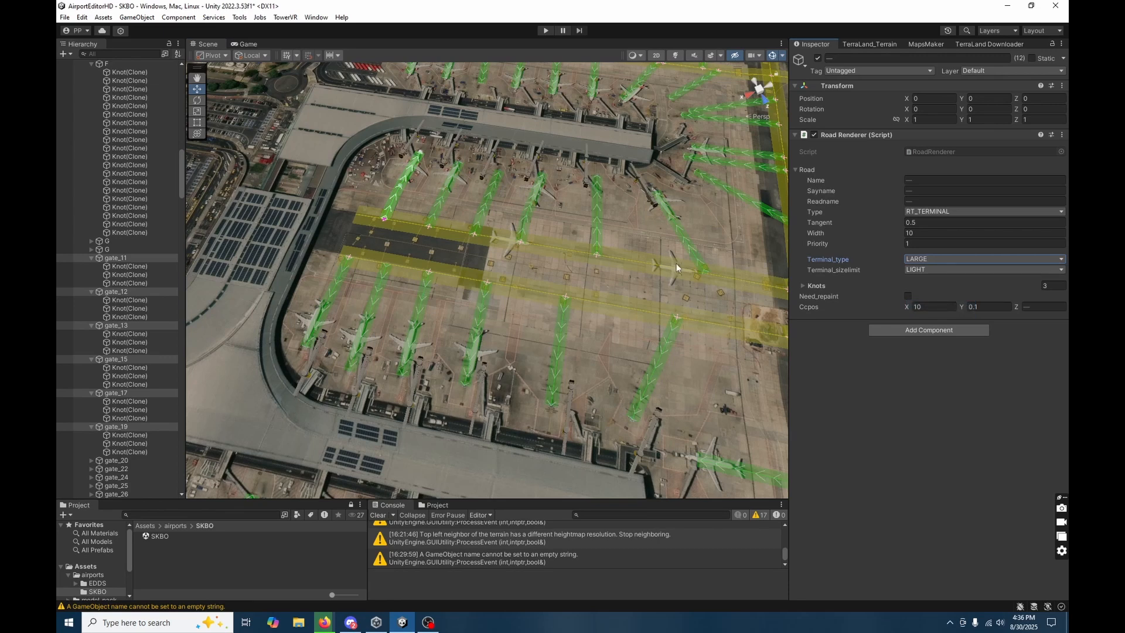
Set Terminal_sizelimit to MEDIUM for gate_11, gate_12 and gate_13 together.
right_click_drag(527, 354, 572, 384)
key("w")
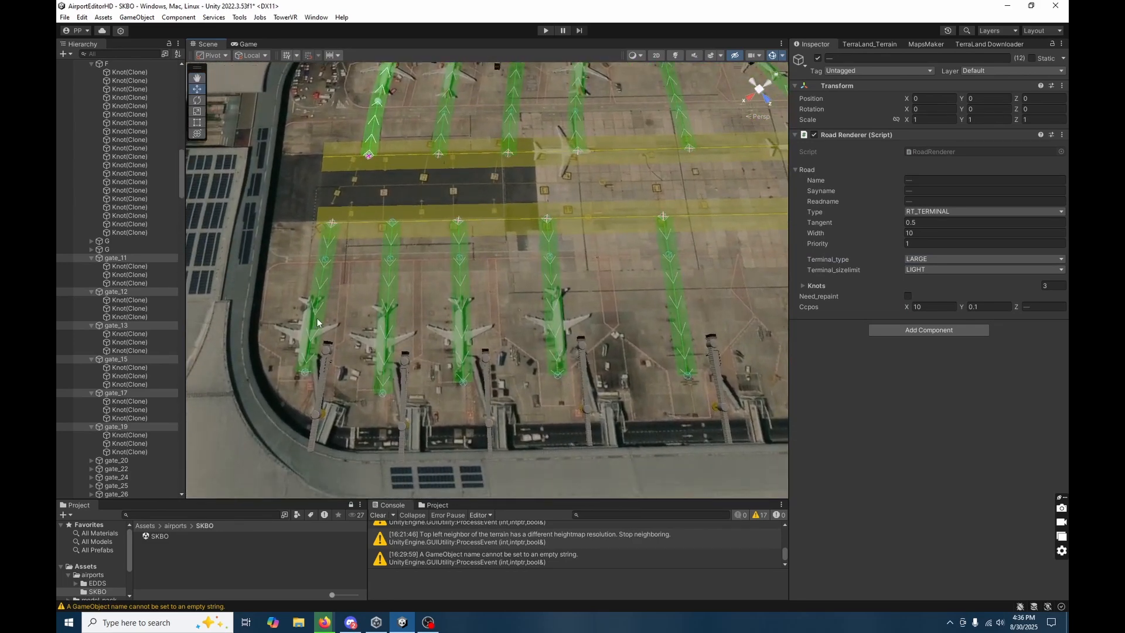
left_click(390, 332)
left_click(456, 316)
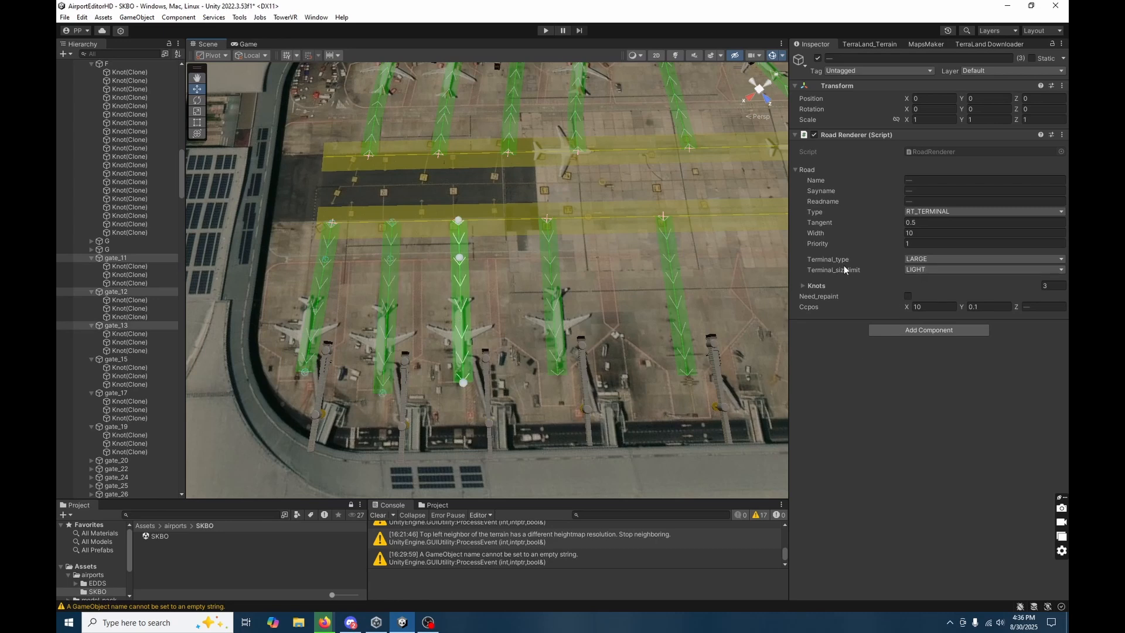
left_click(920, 270)
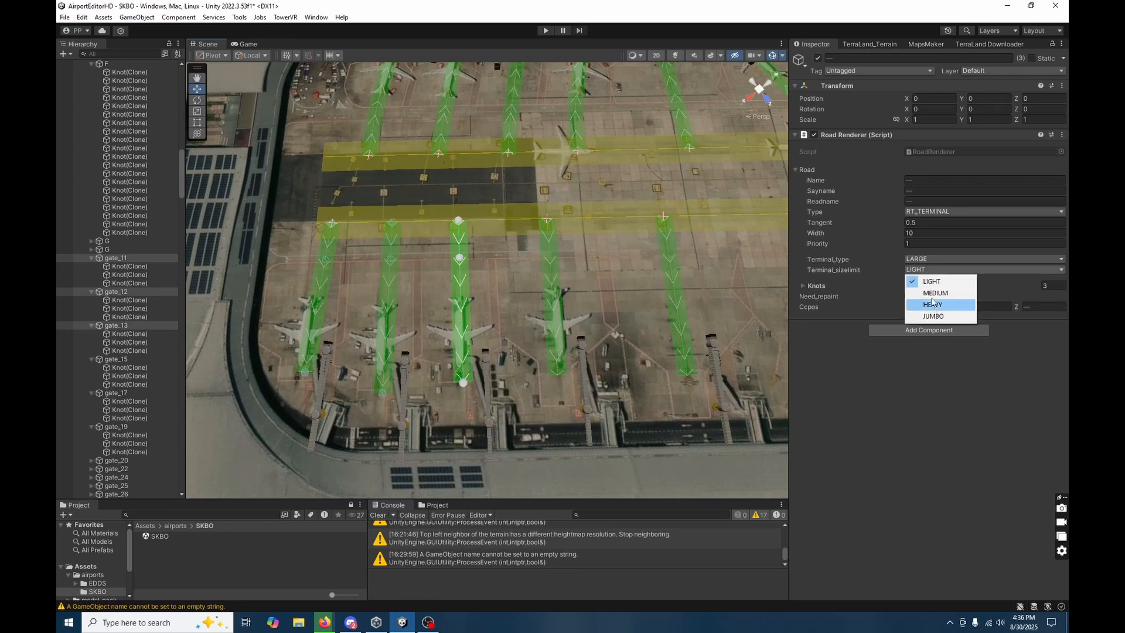
left_click(934, 293)
Set Terminal_sizelimit to MEDIUM for gate_71, gate_72 and gate_73 on the opposite side of the apron.
right_click_drag(486, 270, 484, 246)
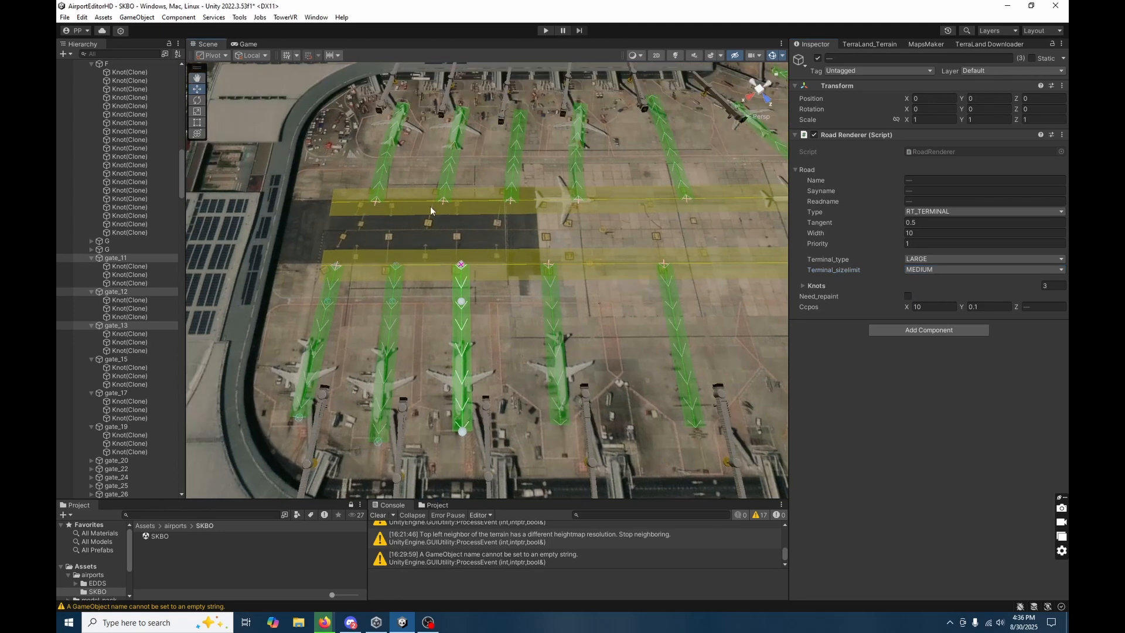
left_click(469, 157)
left_click(412, 137)
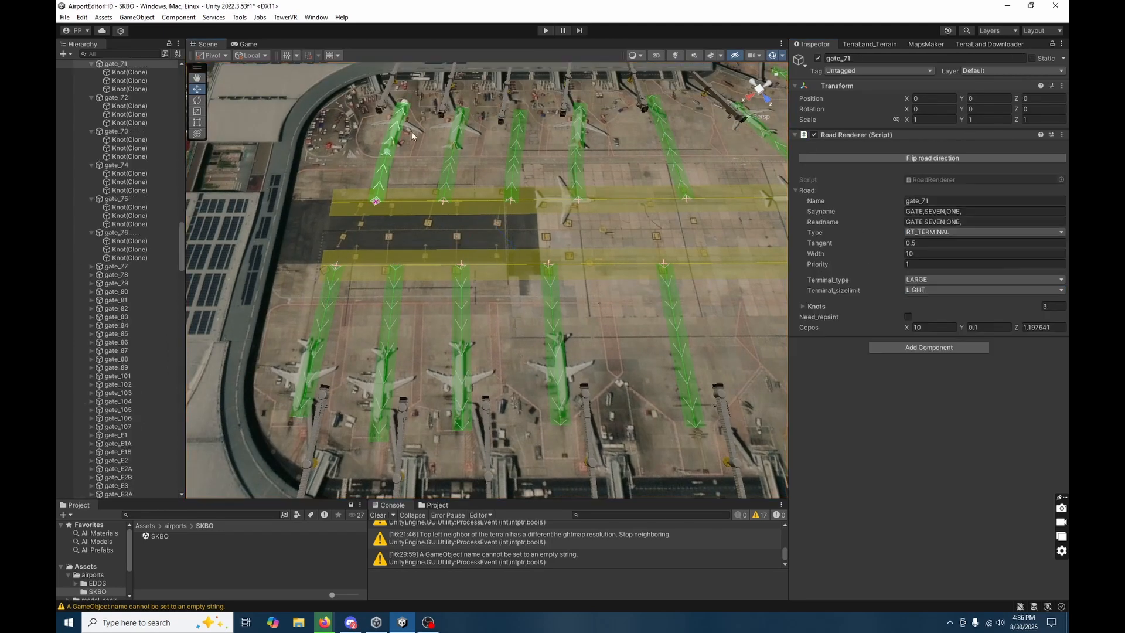
left_click(456, 135, "shift")
left_click(518, 142, "shift")
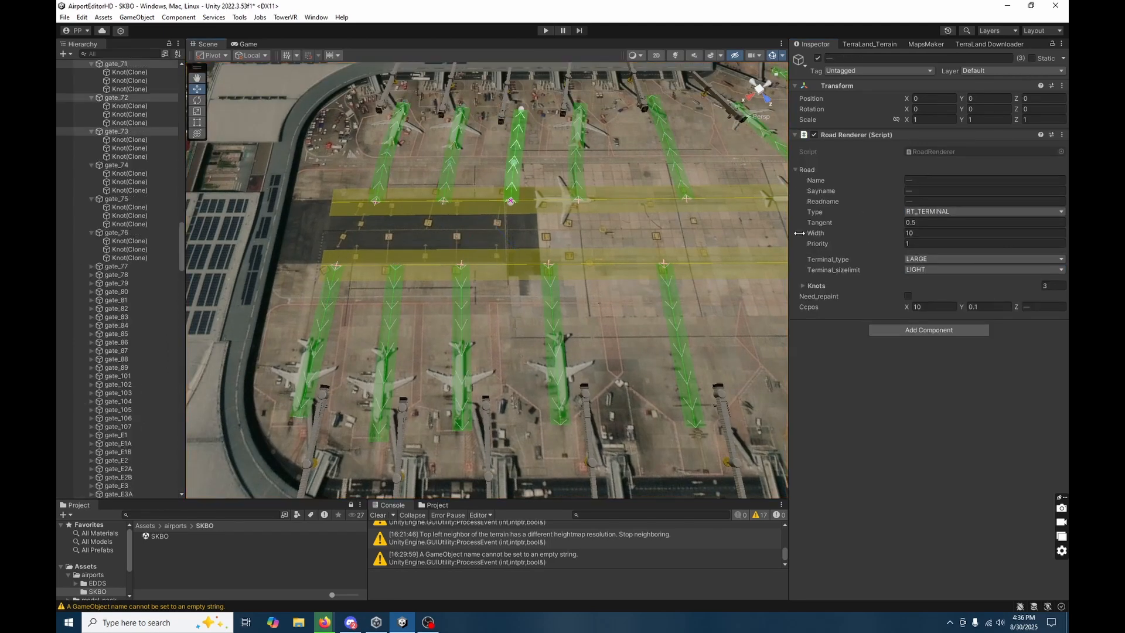
left_click(931, 262)
left_click(893, 270)
left_click(924, 270)
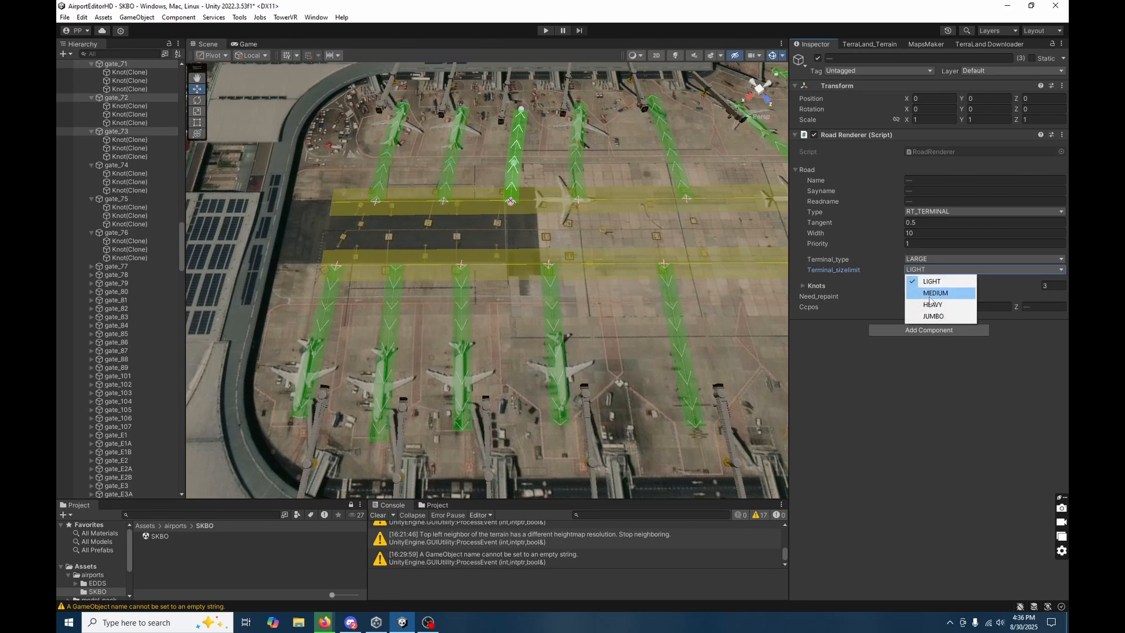
left_click(929, 296)
Set gate_74's Terminal_sizelimit to MEDIUM.
left_click(579, 154)
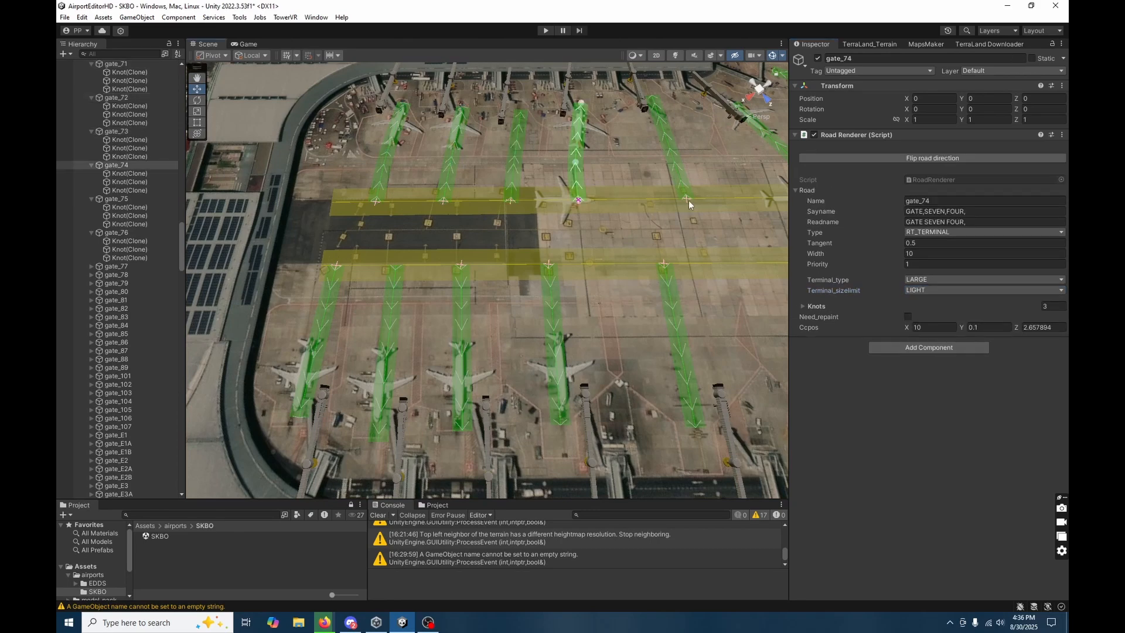
left_click(936, 292)
left_click(931, 311)
right_click_drag(645, 243, 638, 251)
key("d")
left_click(595, 293)
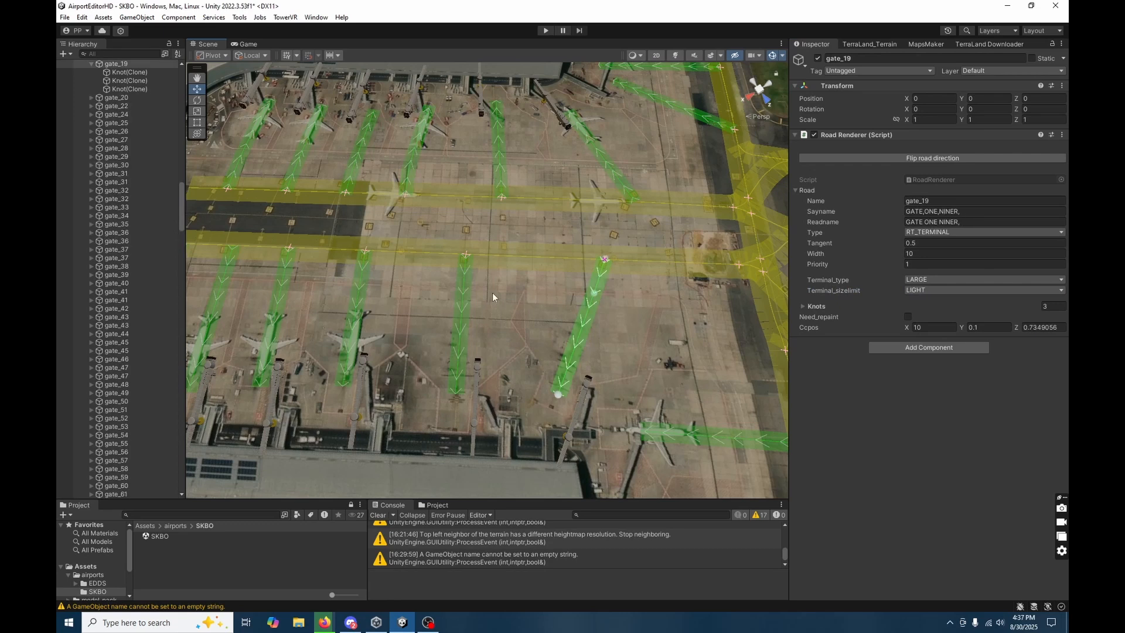
left_click(465, 297, "shift")
left_click(502, 150, "shift")
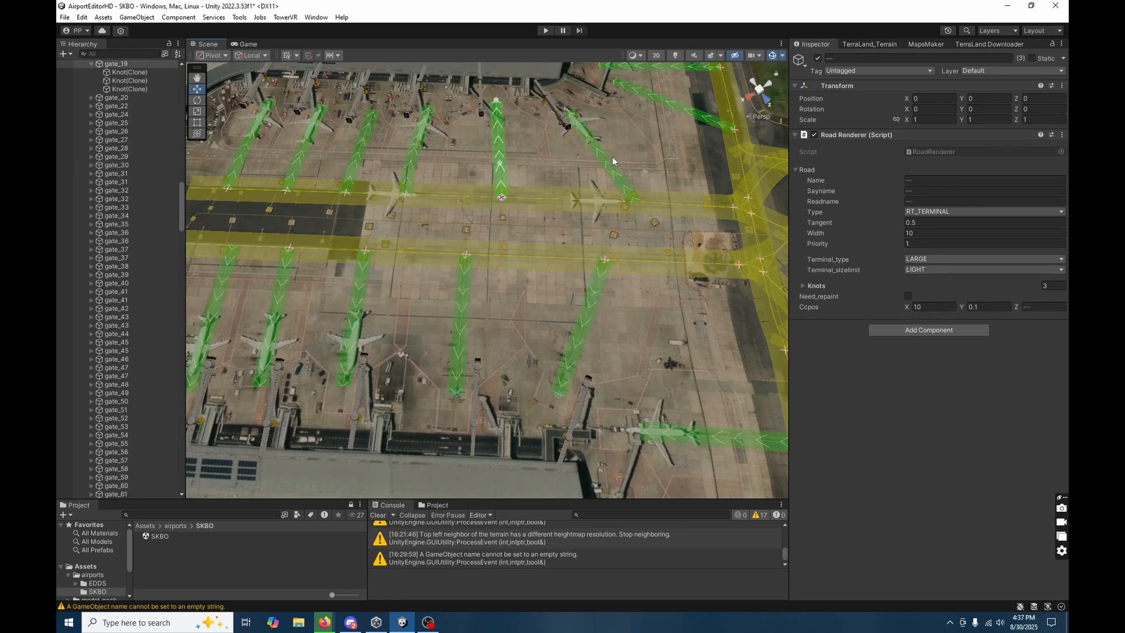
left_click(633, 175, "shift")
left_click(616, 174, "shift")
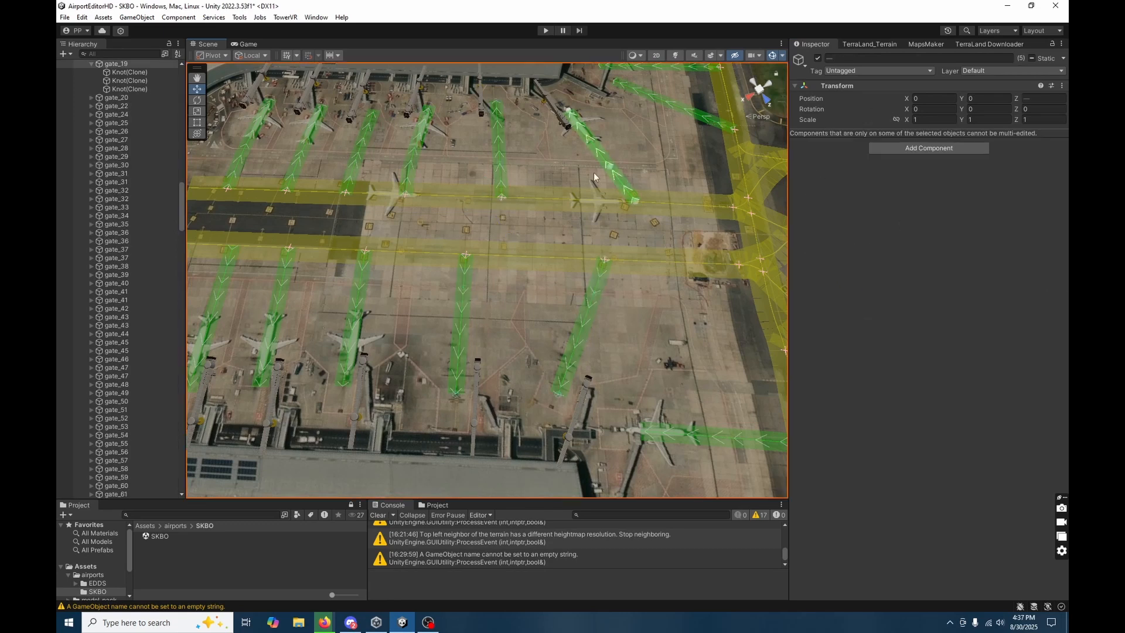
Set Terminal_sizelimit to HEAVY for gate_75, gate_76, gate_17 and gate_19 together.
left_click(567, 178)
left_click(507, 175, "shift")
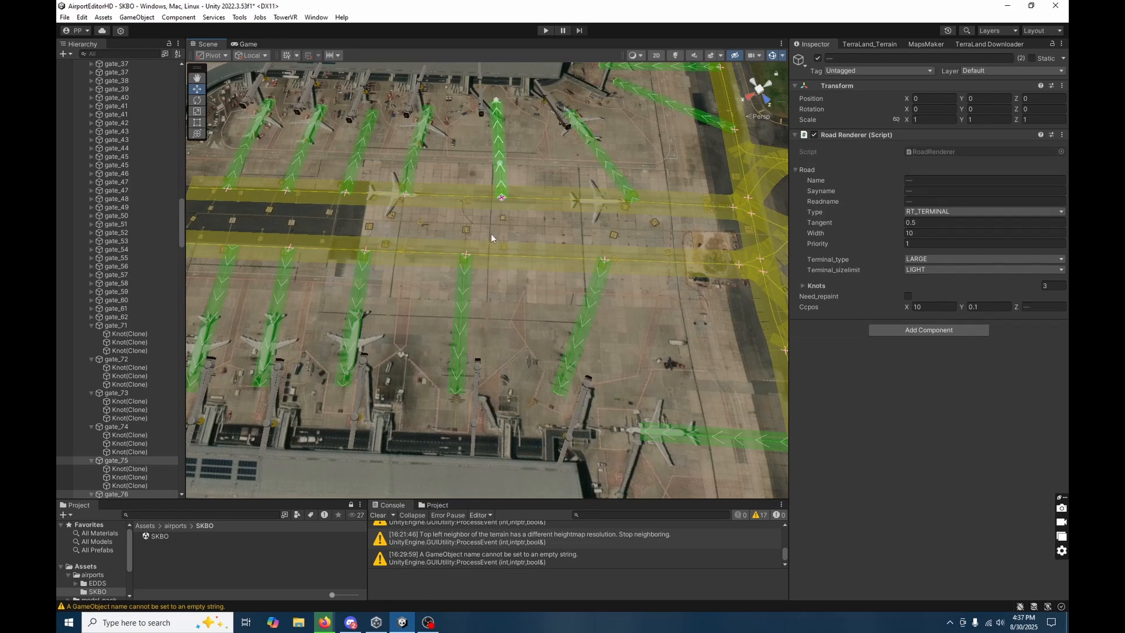
left_click(467, 293, "shift")
left_click(588, 306, "shift")
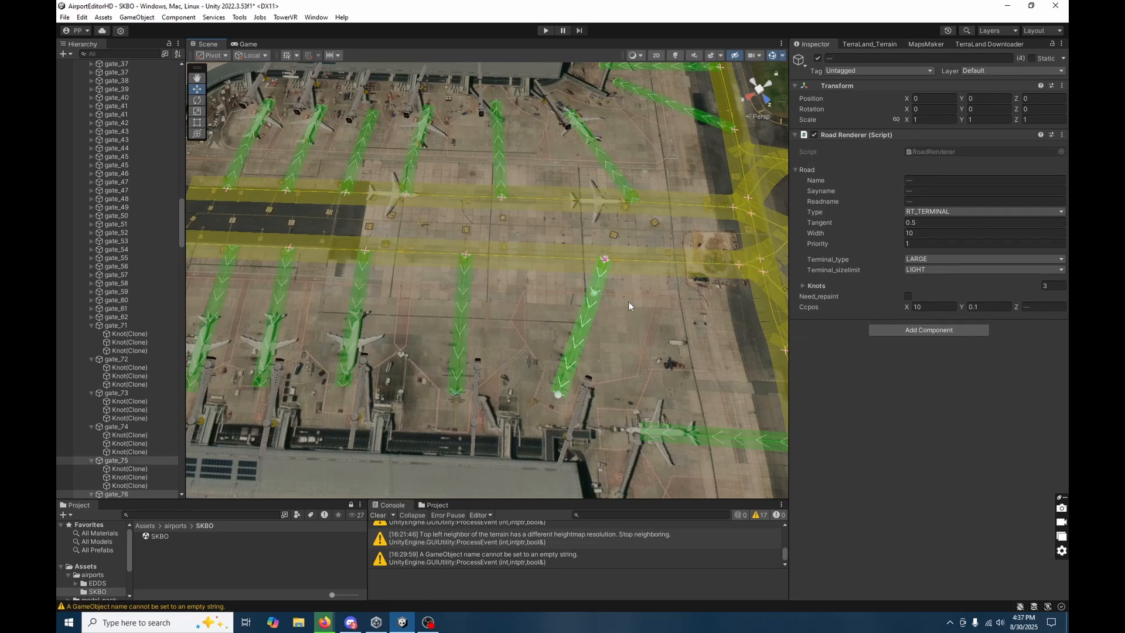
left_click(924, 269)
left_click(922, 308)
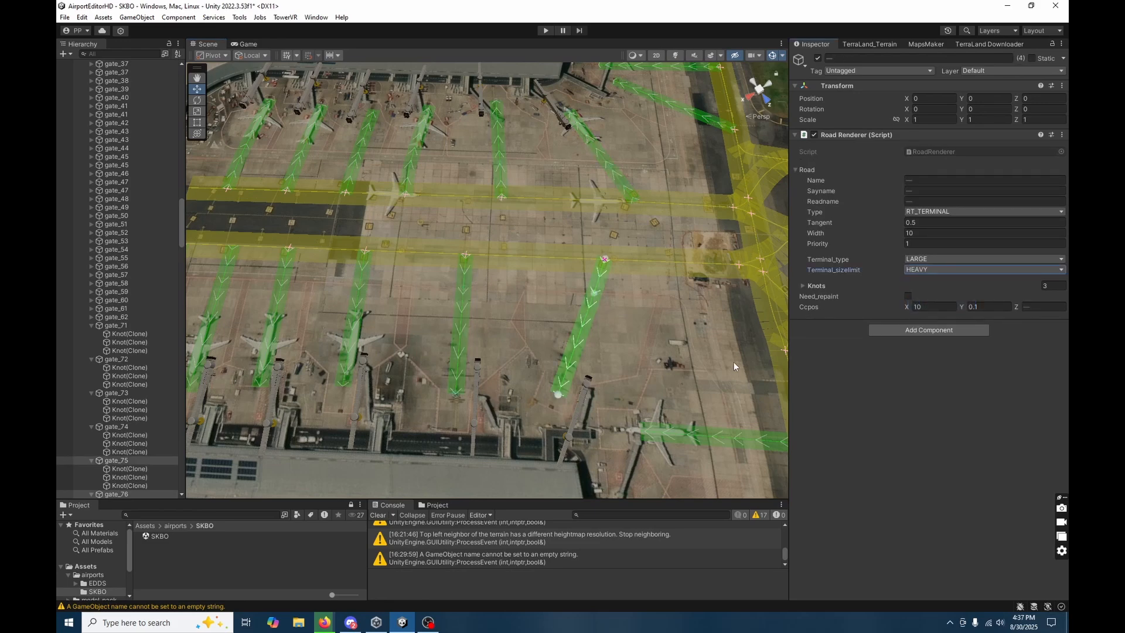
Set Terminal_sizelimit to HEAVY and Terminal_type to LARGE for the two parallel gates at the end of the pier.
key("d")
right_click_drag(720, 362, 413, 306)
left_click(413, 306)
left_click(517, 304, "shift")
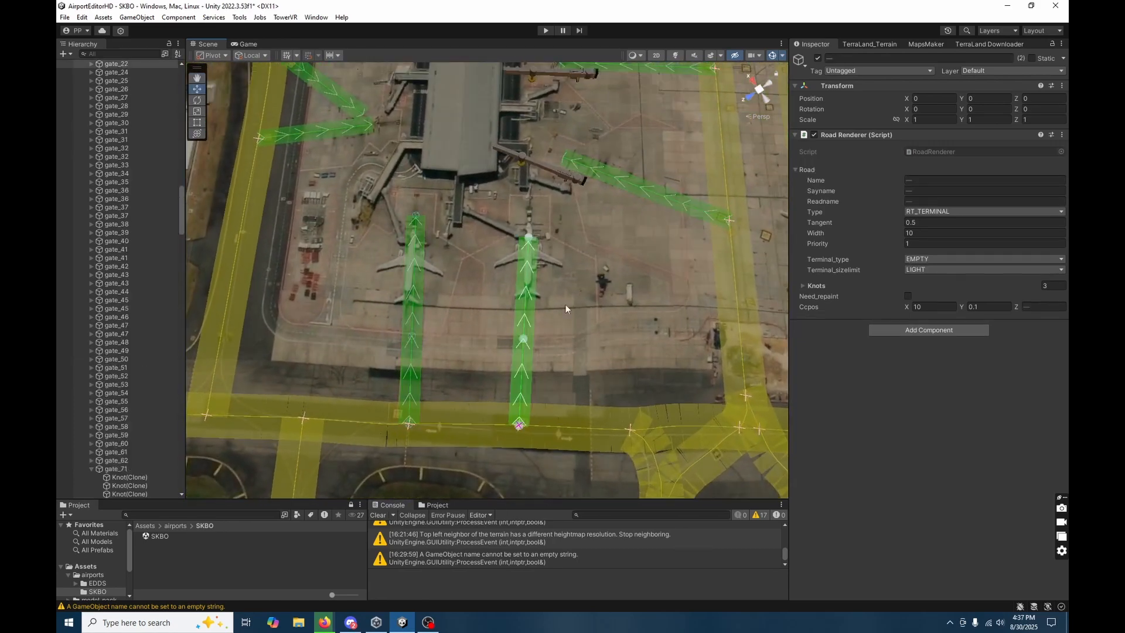
left_click(962, 270)
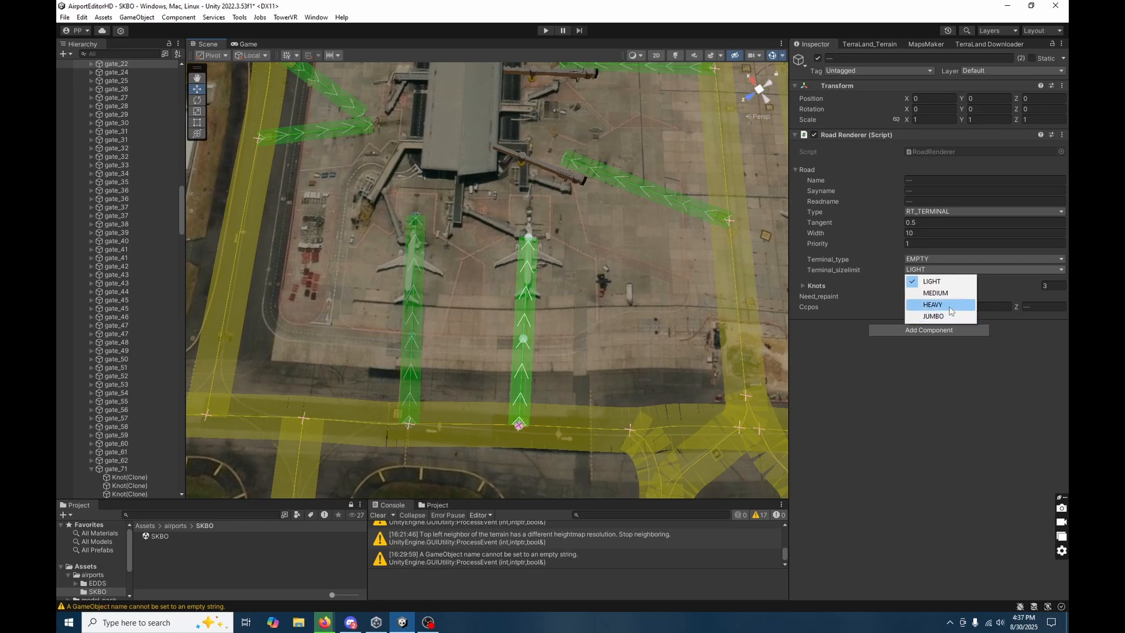
left_click(928, 304)
left_click(928, 258)
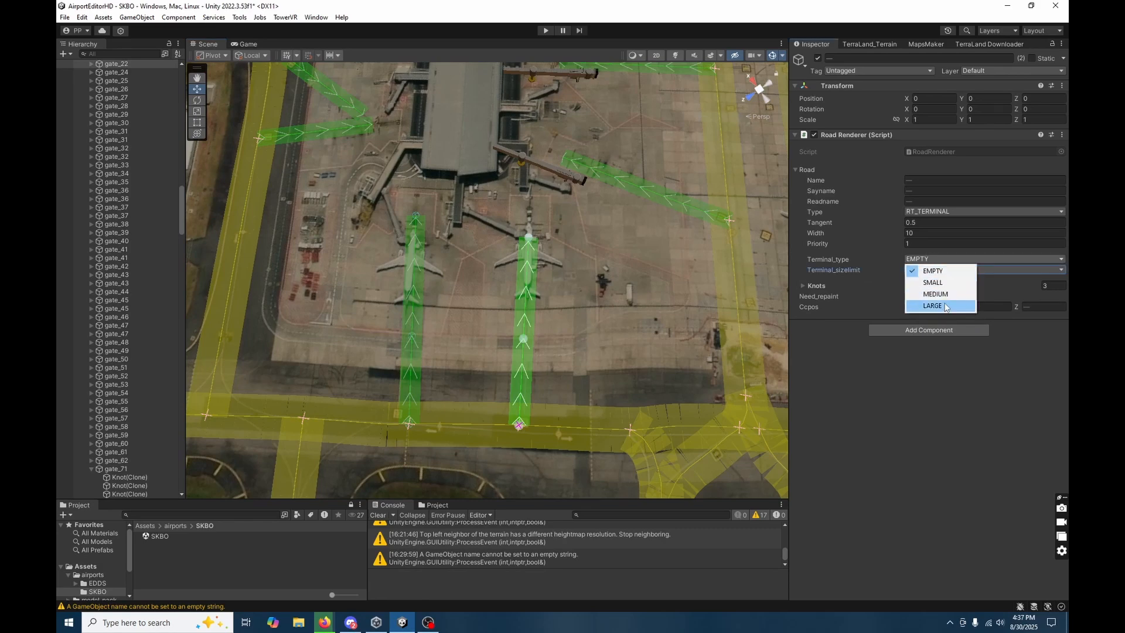
left_click(923, 306)
right_click_drag(685, 304, 790, 185)
right_click_drag(485, 175, 717, 271)
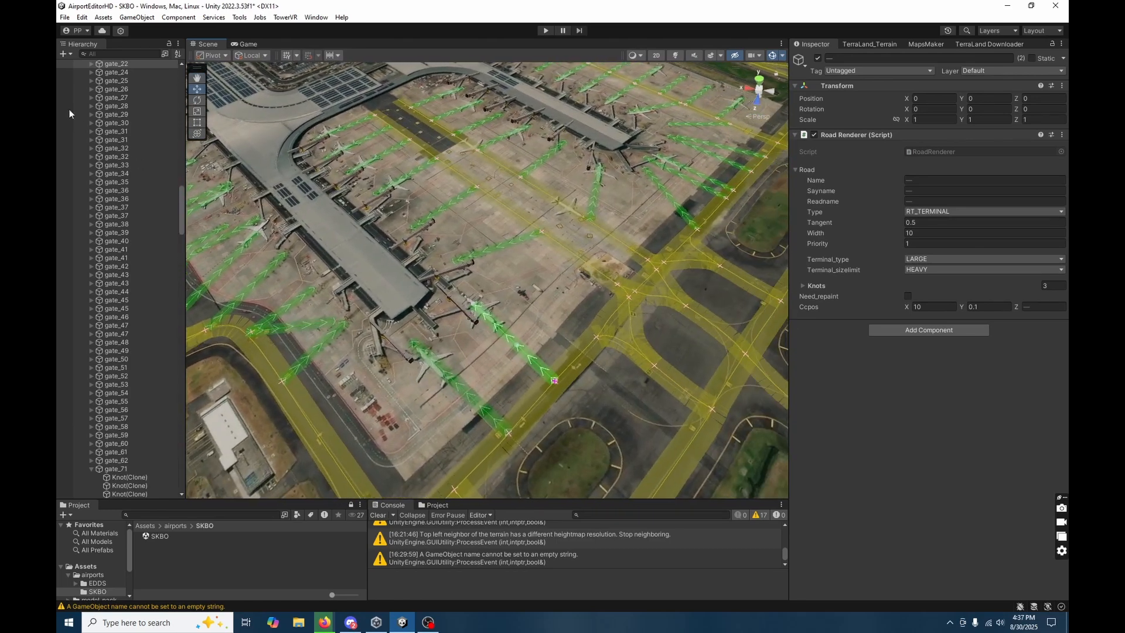
left_click(116, 114)
left_click(116, 326, "shift")
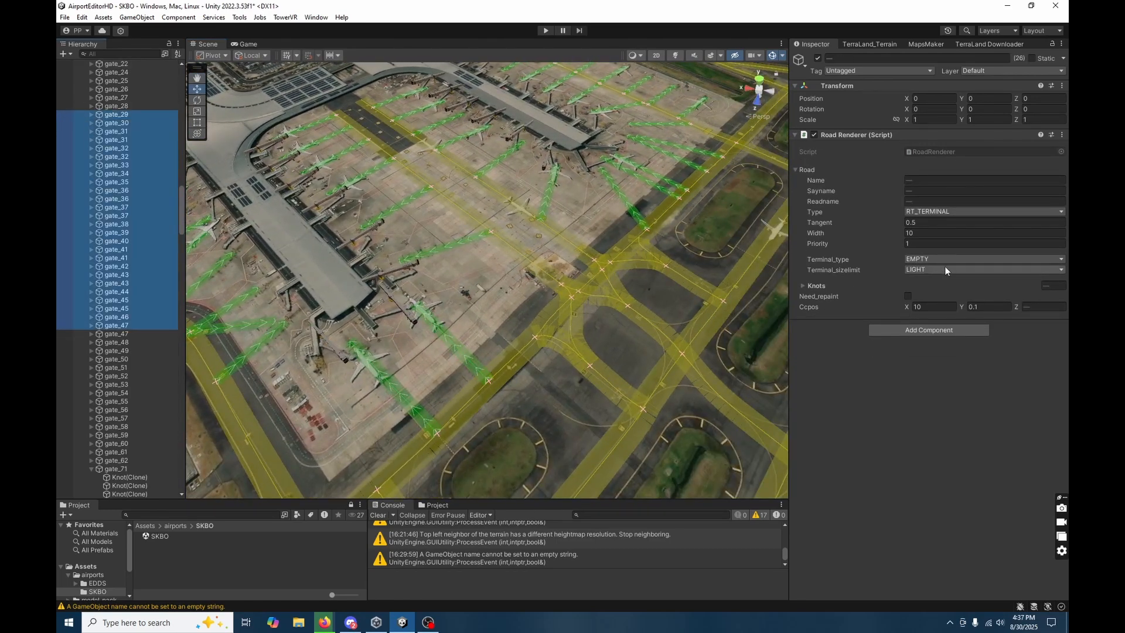
left_click(944, 270)
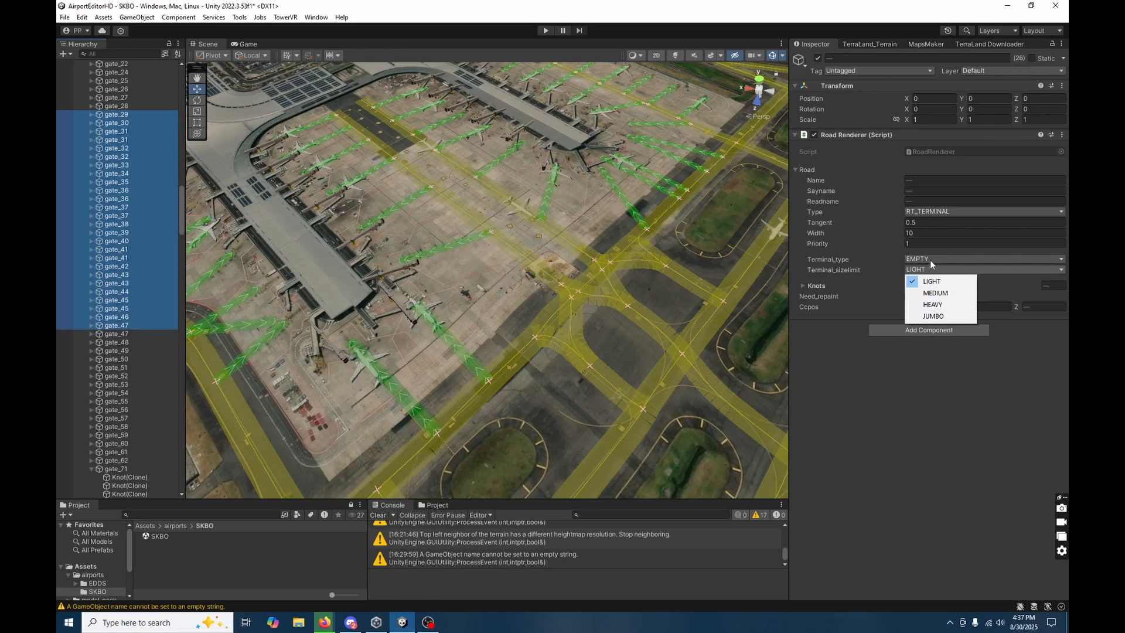
left_click(931, 260)
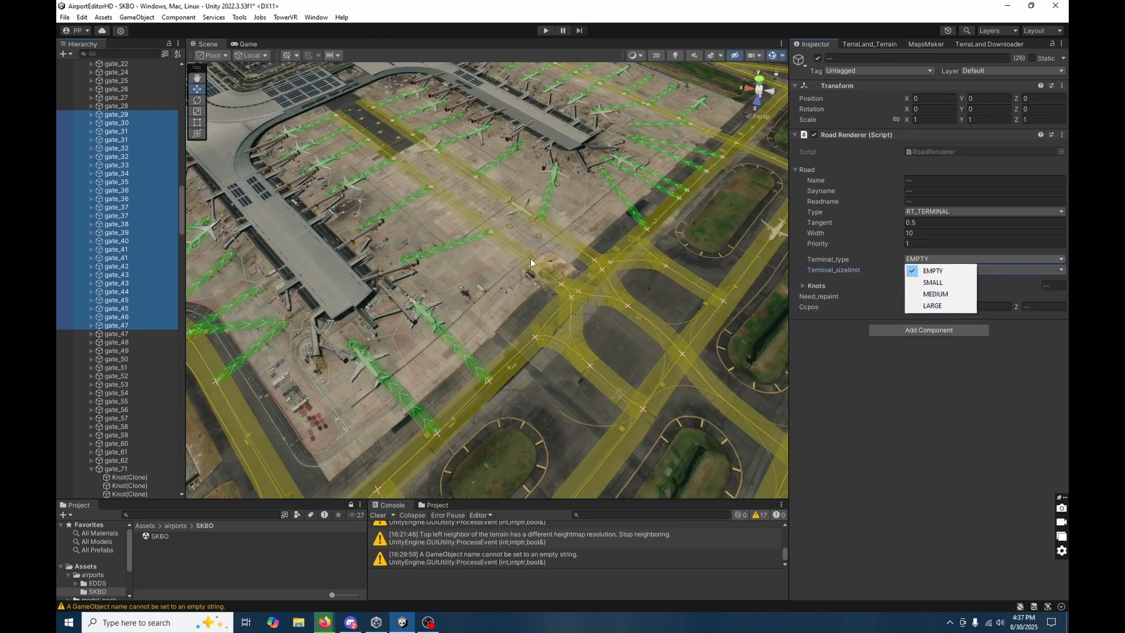
left_click(843, 292)
left_click(924, 260)
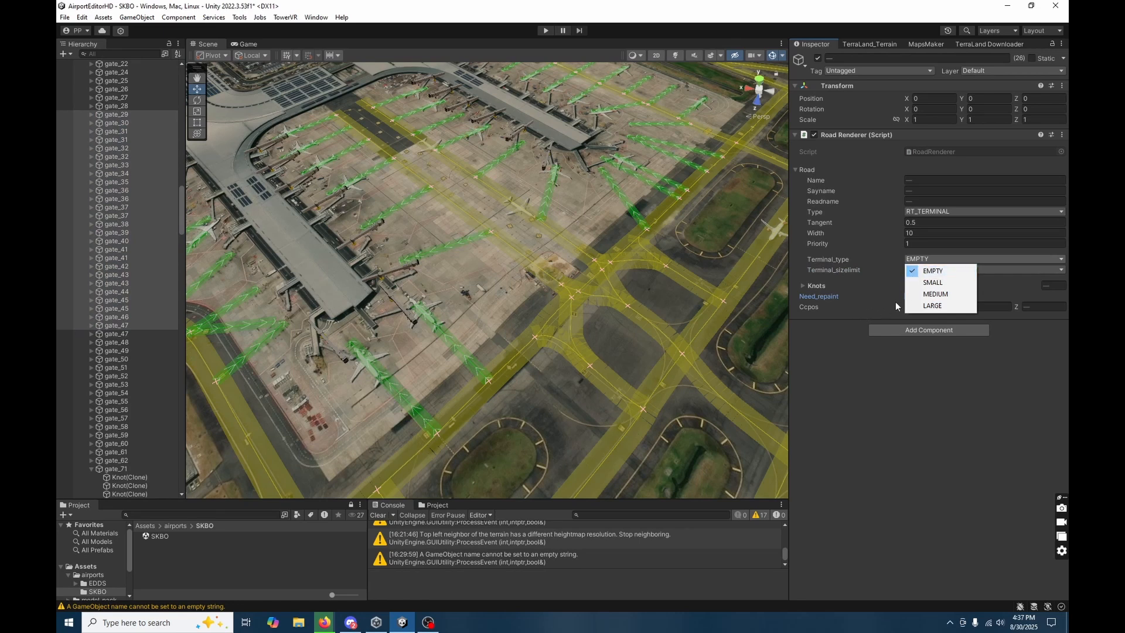
left_click(841, 247)
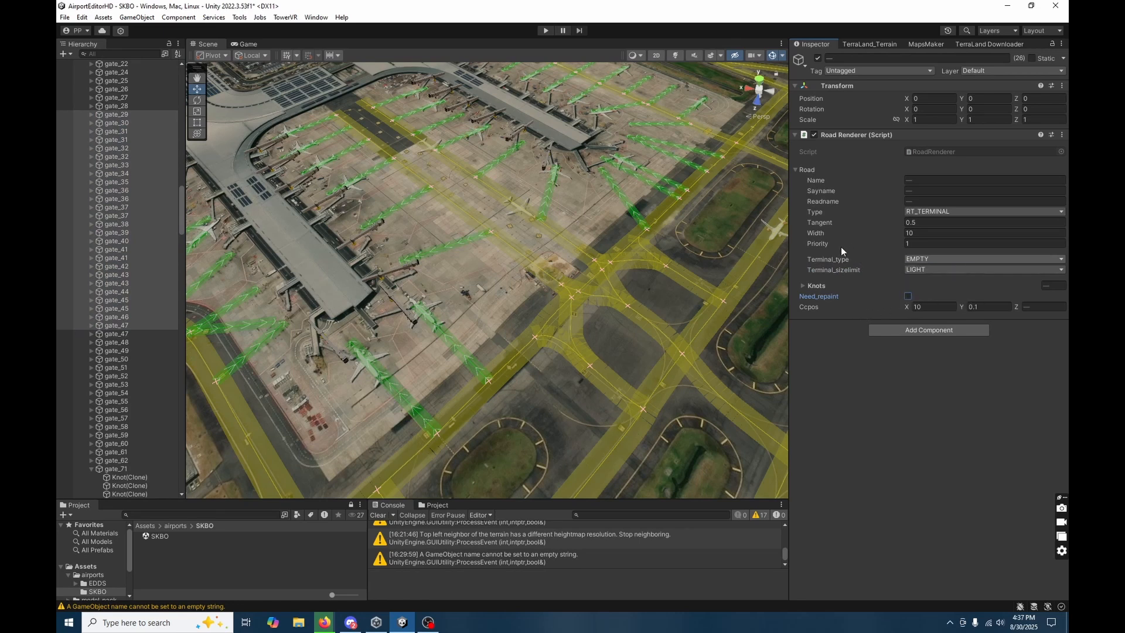
left_click(918, 268)
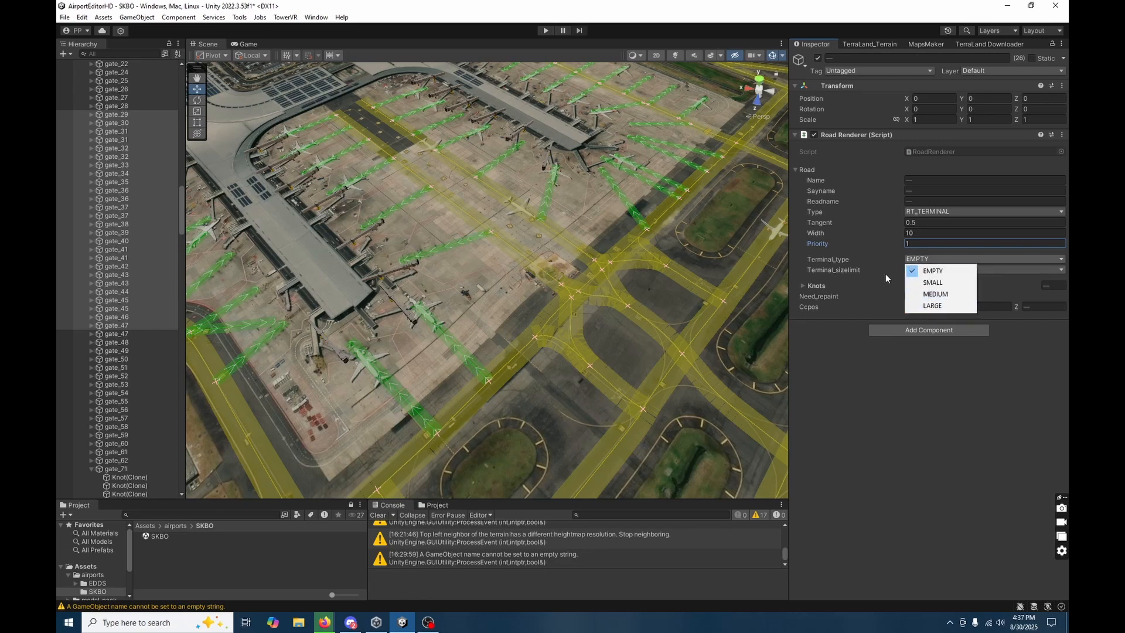
left_click(841, 241)
left_click(927, 270)
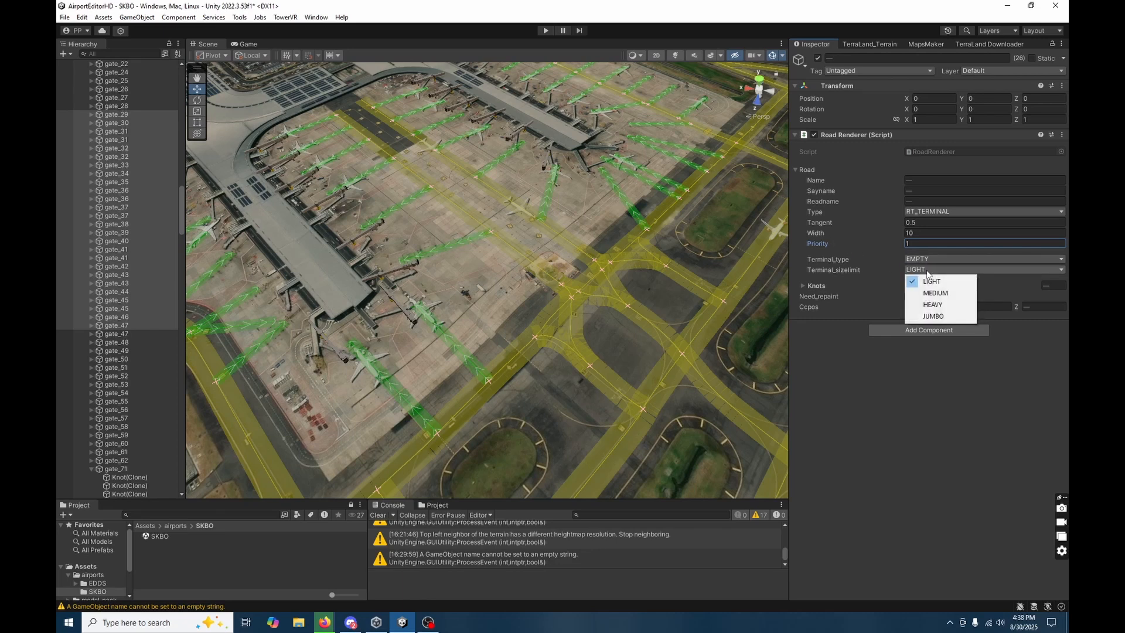
left_click(908, 386)
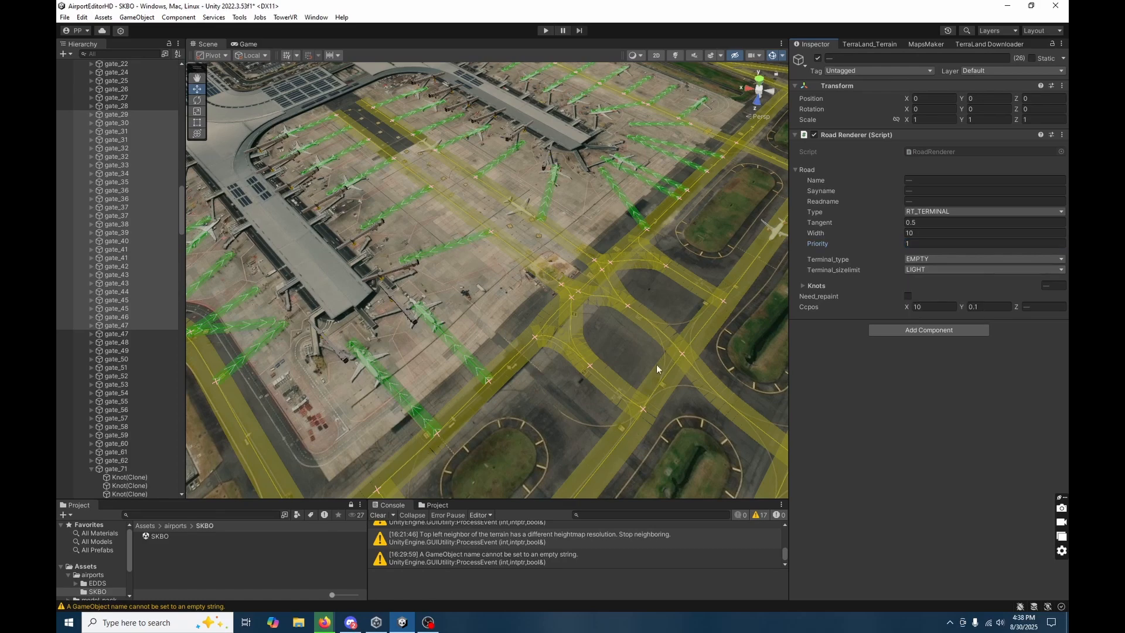
Examine the gate roads and their taxiway junctions along the outer side of the terminal.
left_click(495, 308)
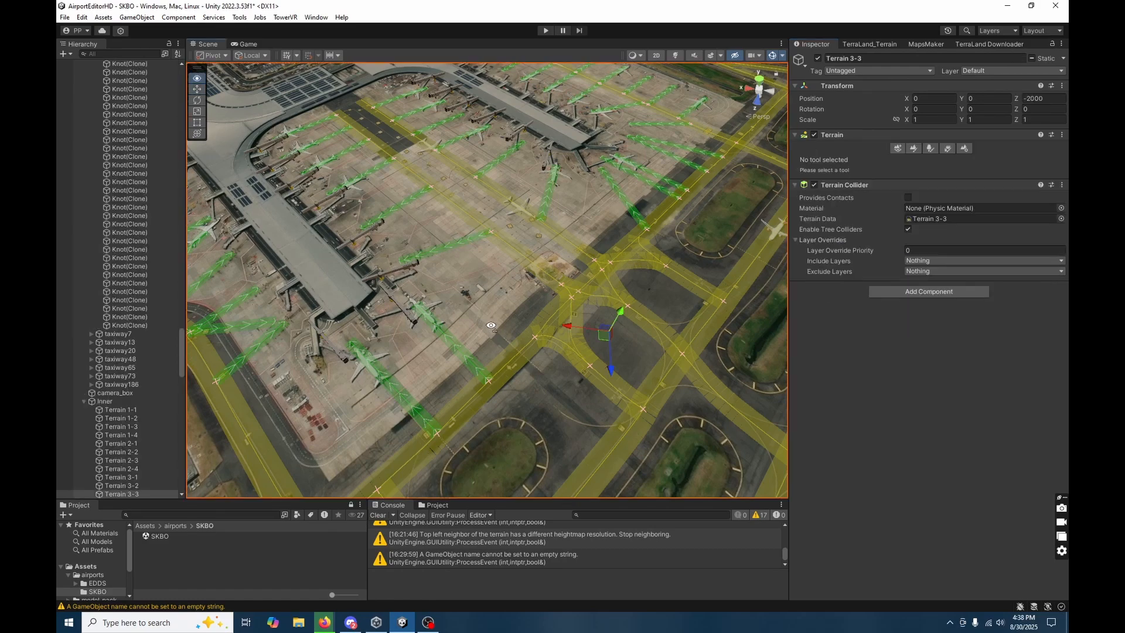
key("d")
right_click_drag(495, 308, 630, 353)
key("w")
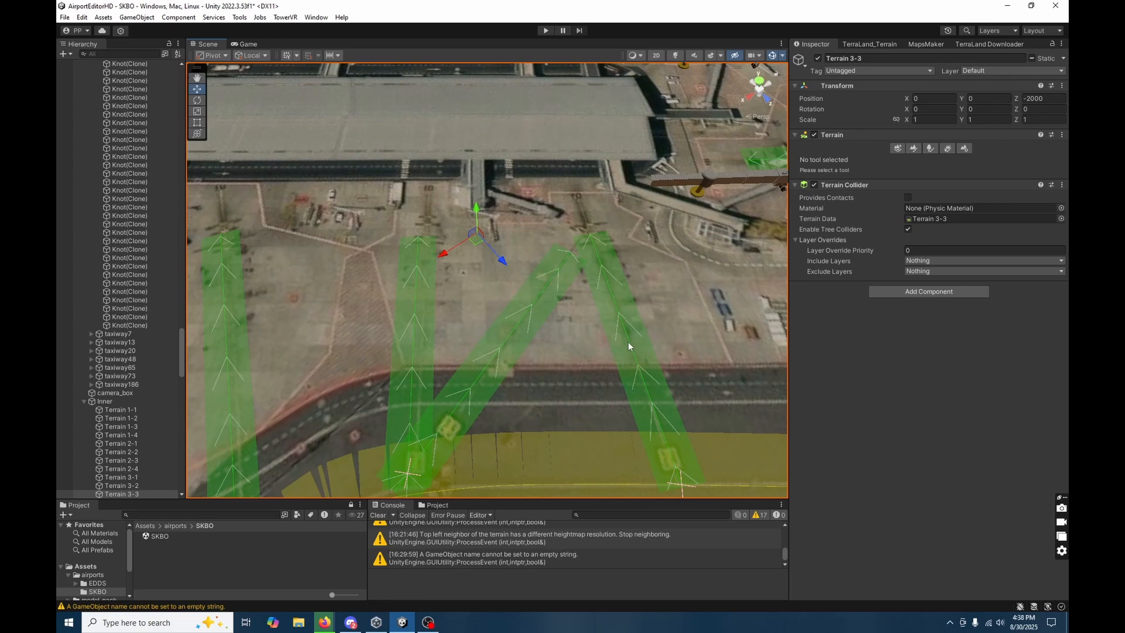
right_click_drag(539, 399, 560, 376)
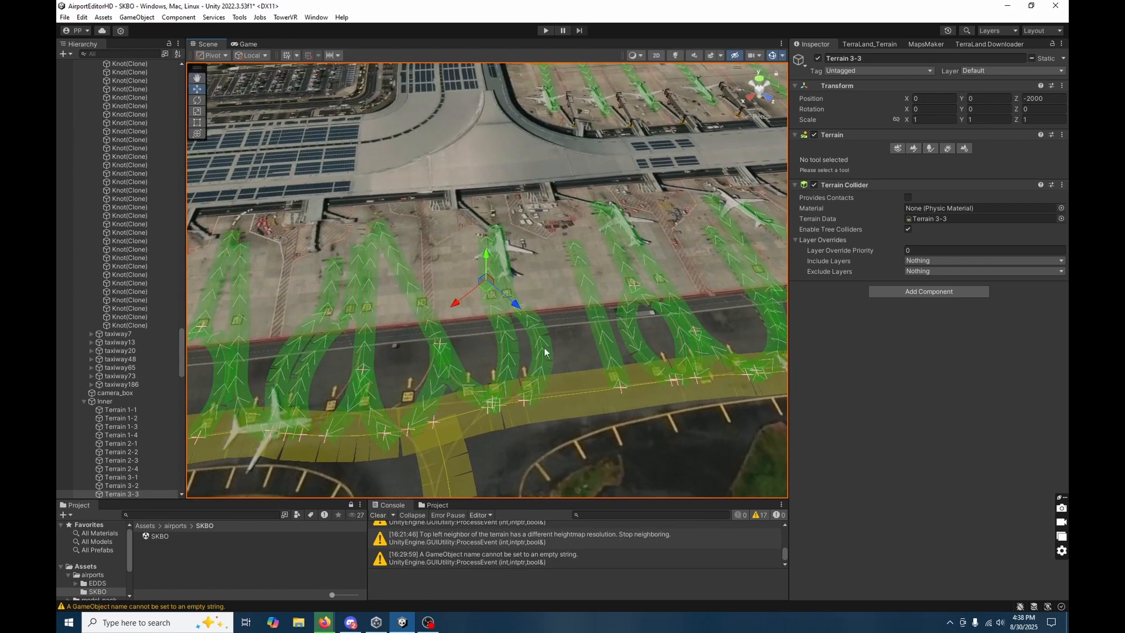
left_click(560, 307)
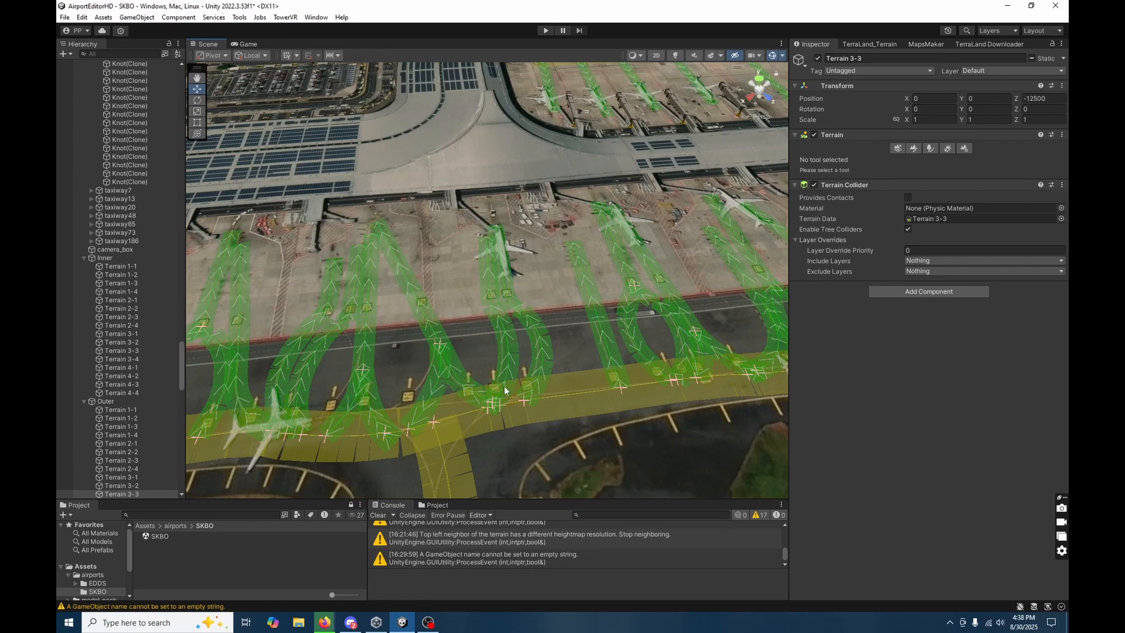
right_click_drag(580, 441, 567, 445)
key("a")
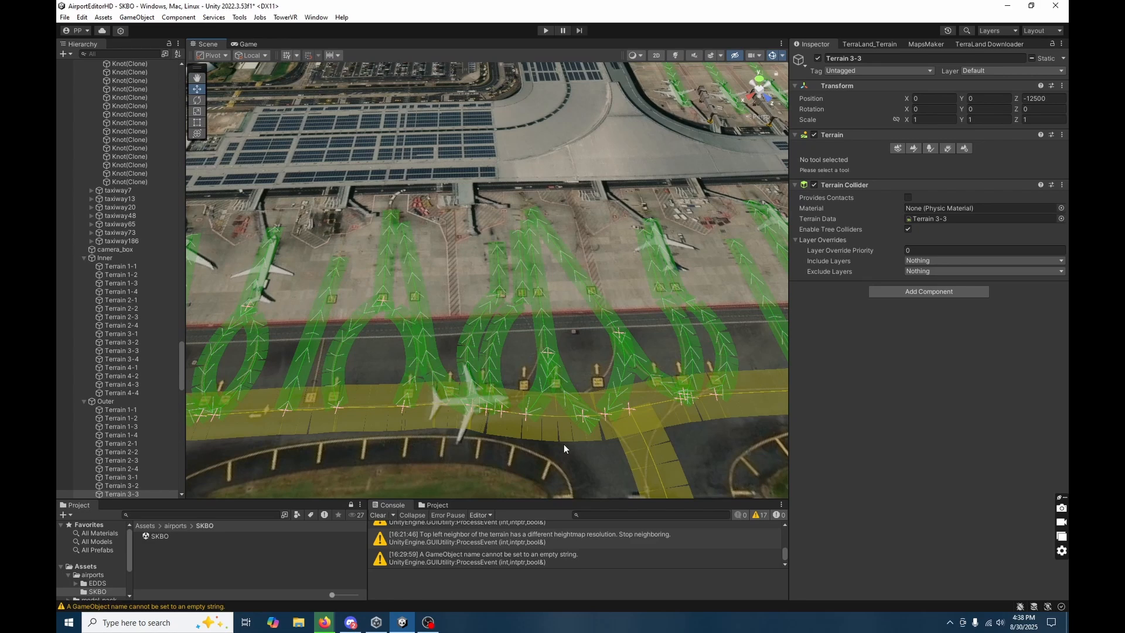
key("a")
right_click_drag(558, 435, 557, 344)
key("a")
key("s")
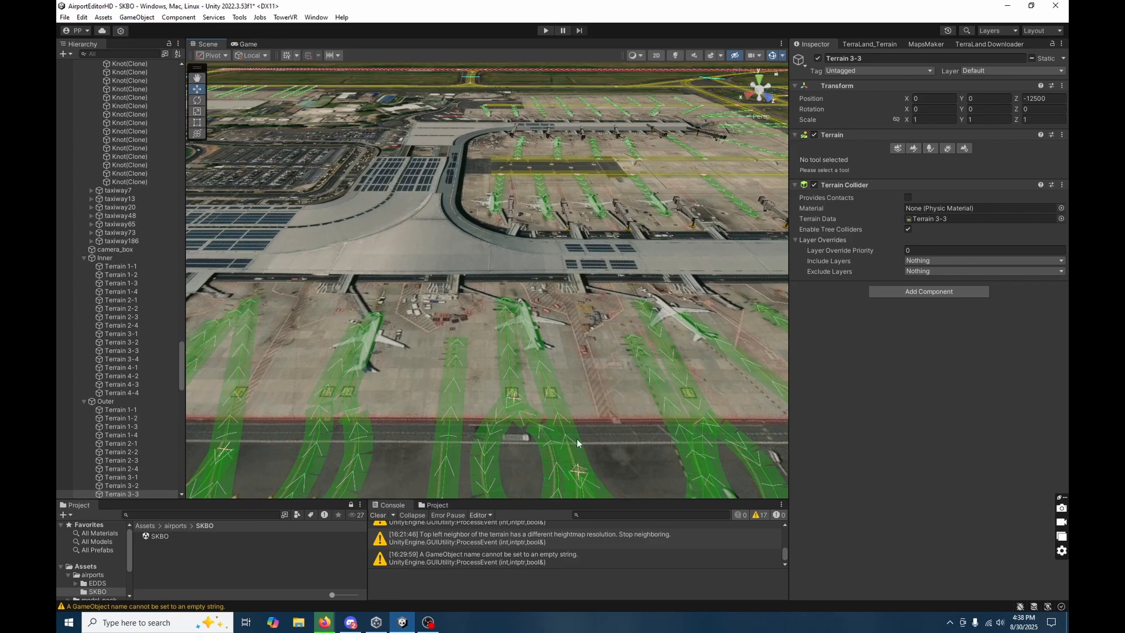
right_click_drag(577, 444, 546, 463)
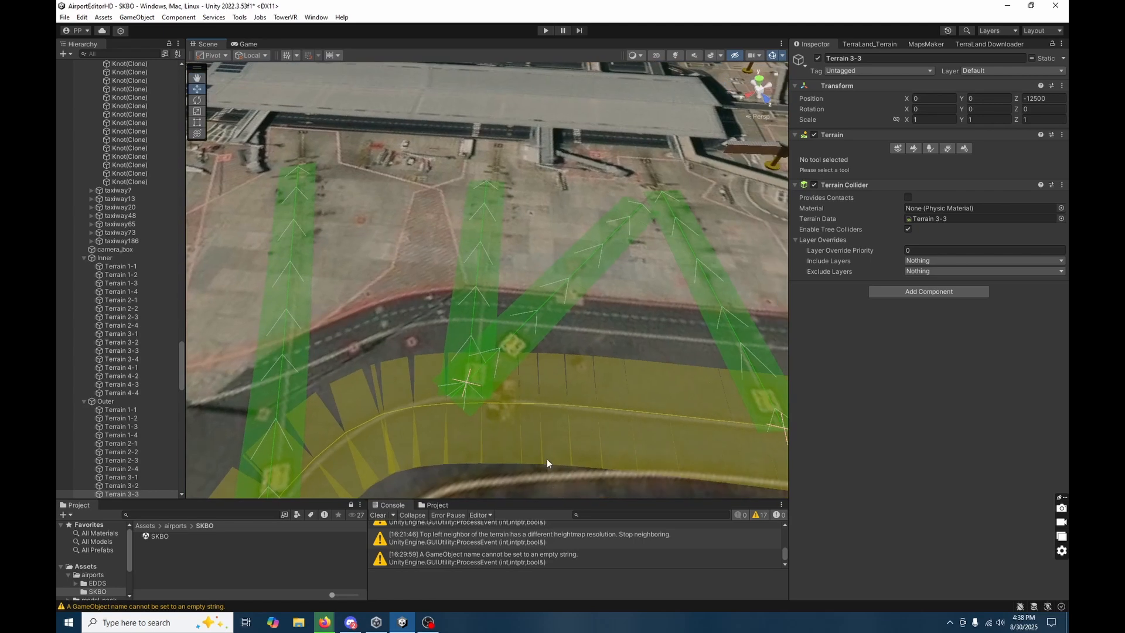
Delete gate_25's surplus knot at its taxiway end.
left_click(536, 311)
right_click_drag(537, 311, 578, 370)
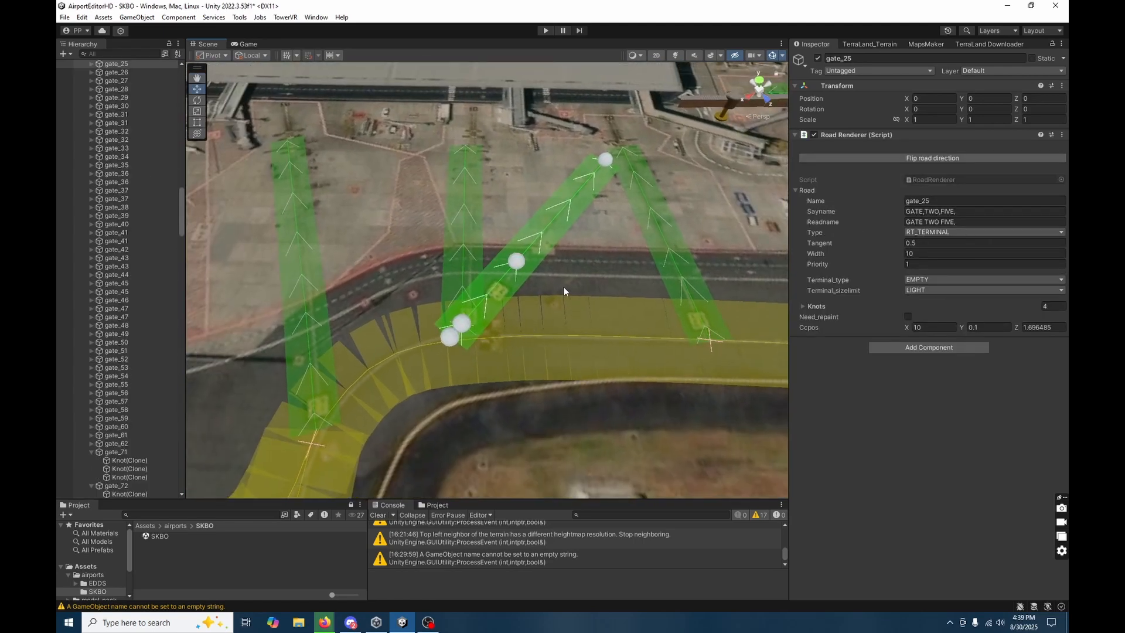
left_click(456, 306)
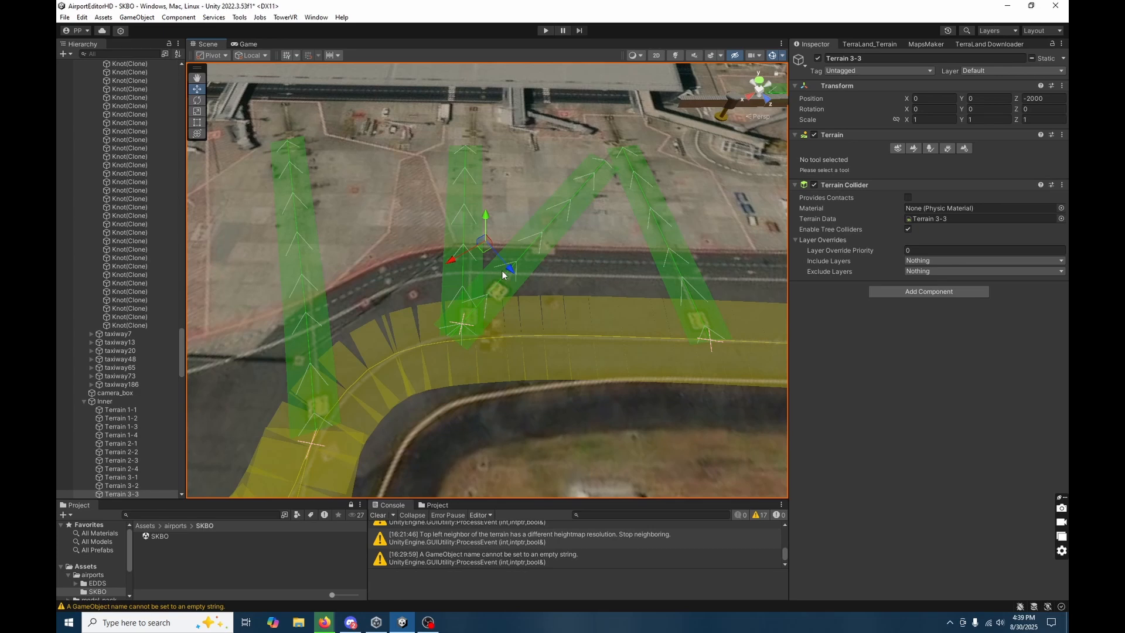
left_click(500, 280)
left_click(452, 338)
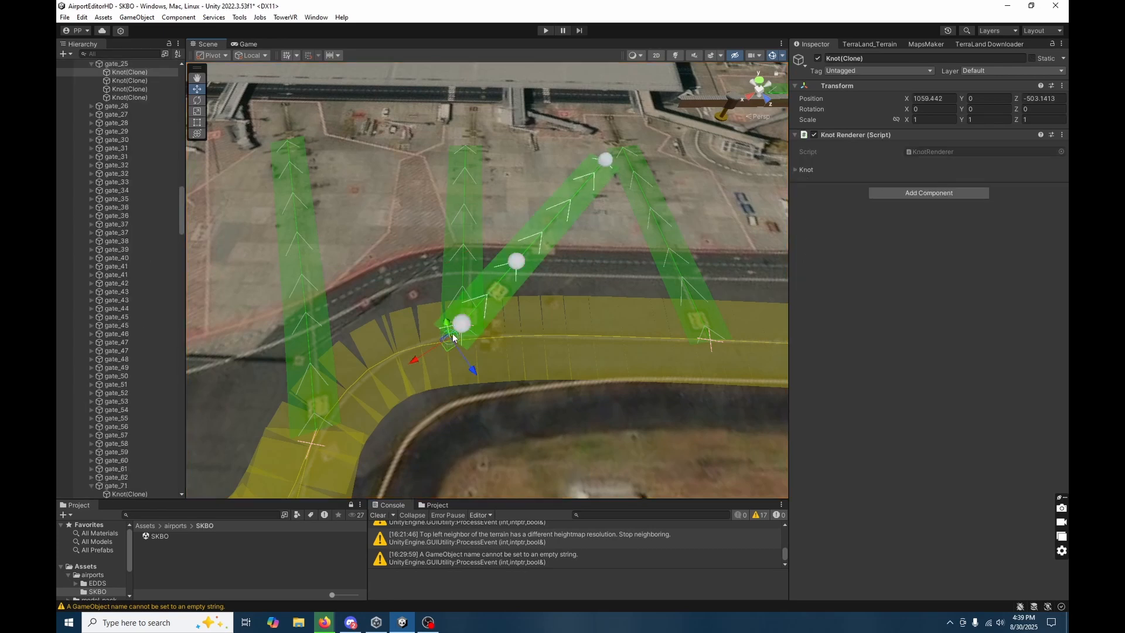
Move gate_25's first knot onto the taxiway centreline at about X 1050.6, Z -496.5, and adjust its middle and stand-end knots to match.
left_click(500, 283)
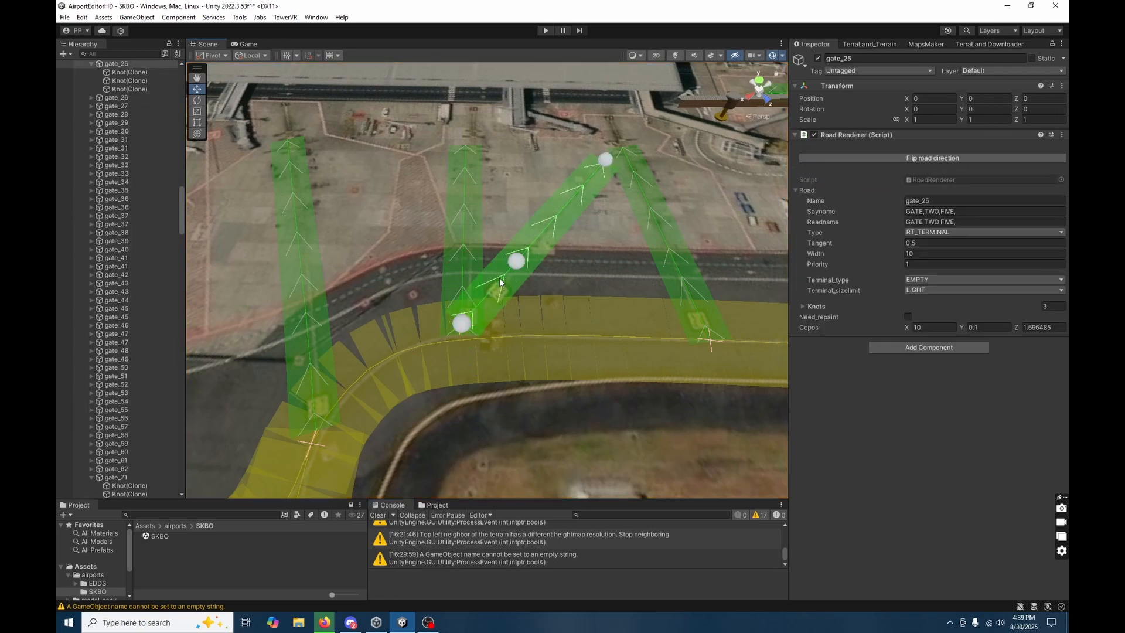
left_click(468, 321)
left_click_drag(469, 322, 509, 346)
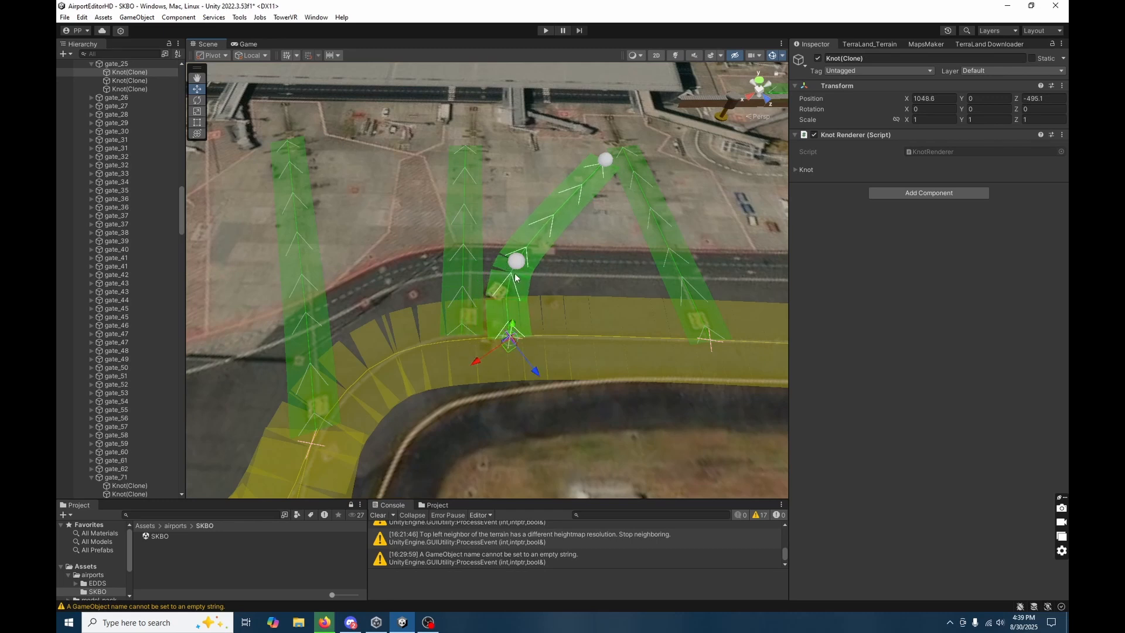
left_click(517, 265)
left_click_drag(527, 258, 537, 251)
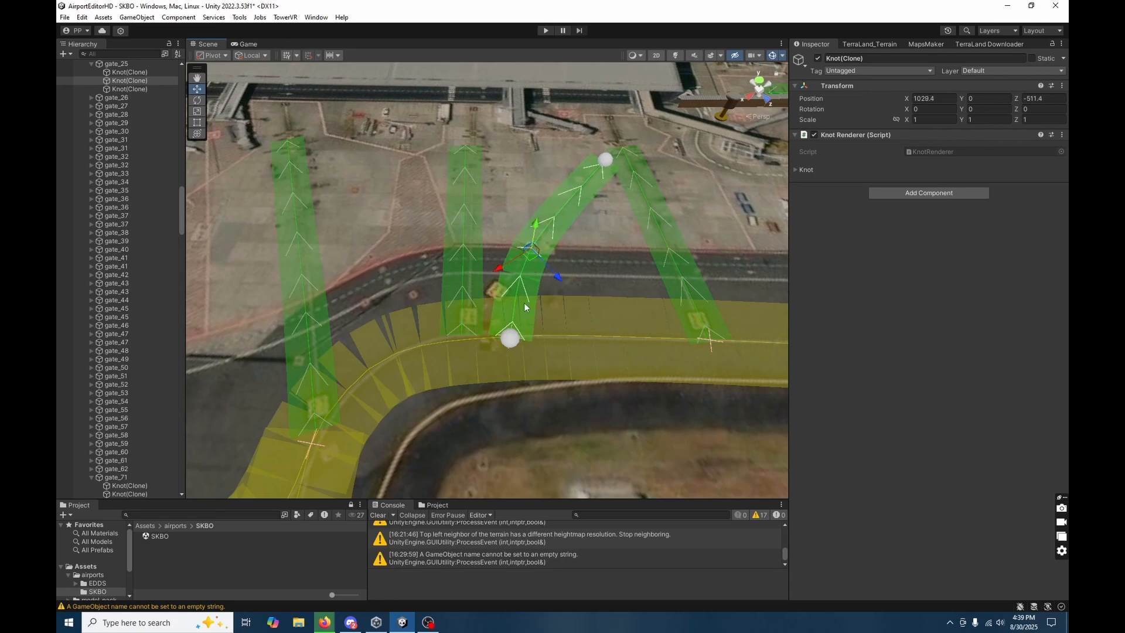
left_click(511, 339)
left_click_drag(511, 338, 498, 344)
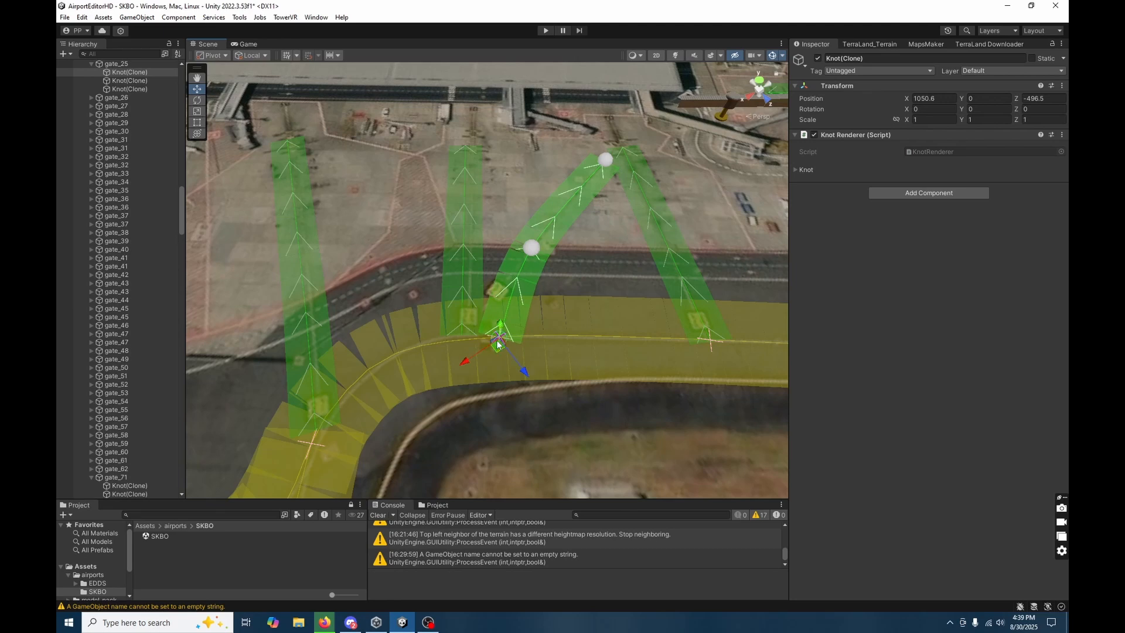
left_click(529, 250)
left_click_drag(530, 256, 515, 279)
left_click(606, 162)
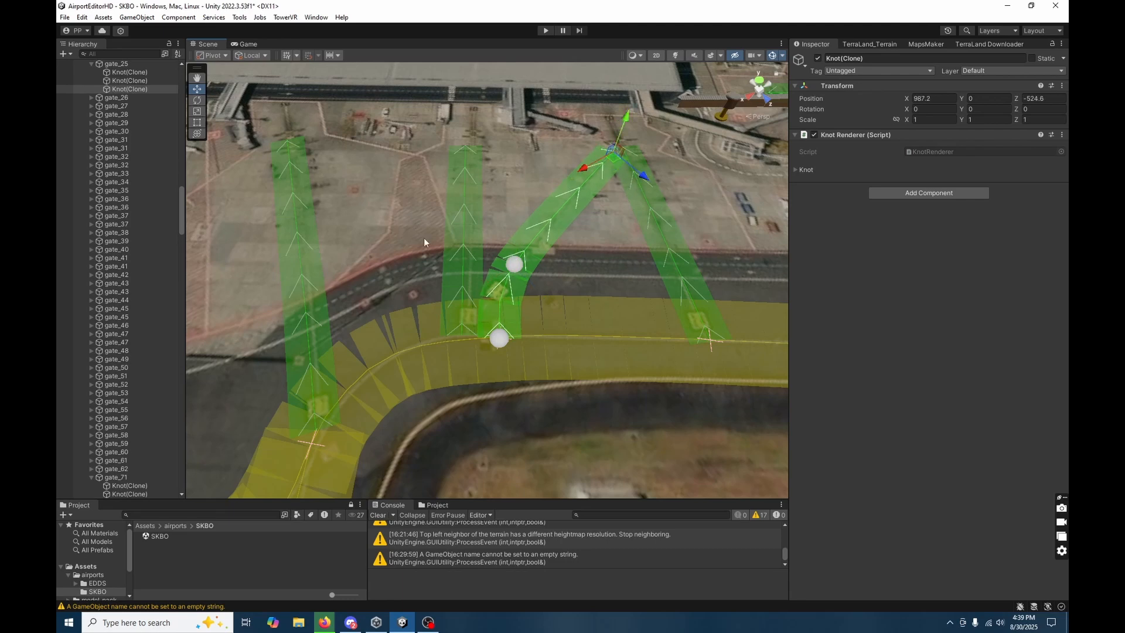
Delete gate_26's surplus second knot and move its first knot onto the taxiway centreline at about X 1057.9, Z -500.8.
left_click(459, 314)
left_click(460, 338)
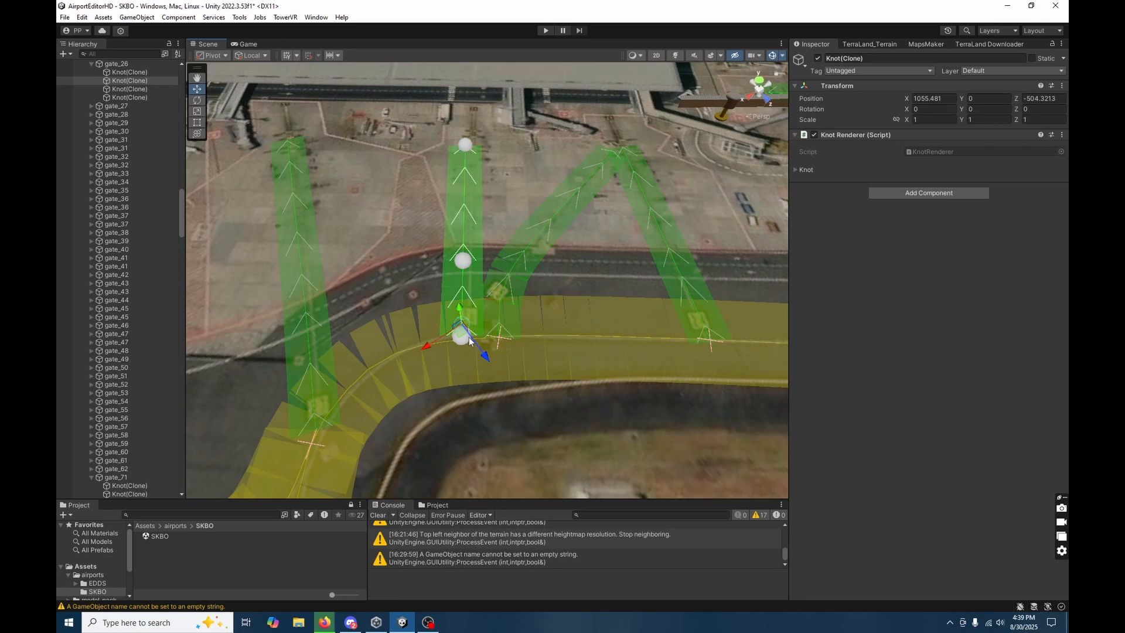
key("Delete")
left_click(473, 295)
left_click(463, 335)
left_click_drag(460, 342, 462, 355)
Move gate_27's first knot along the curved taxiway centreline to about X 1081.6, Z -505.7.
right_click_drag(554, 493, 571, 387)
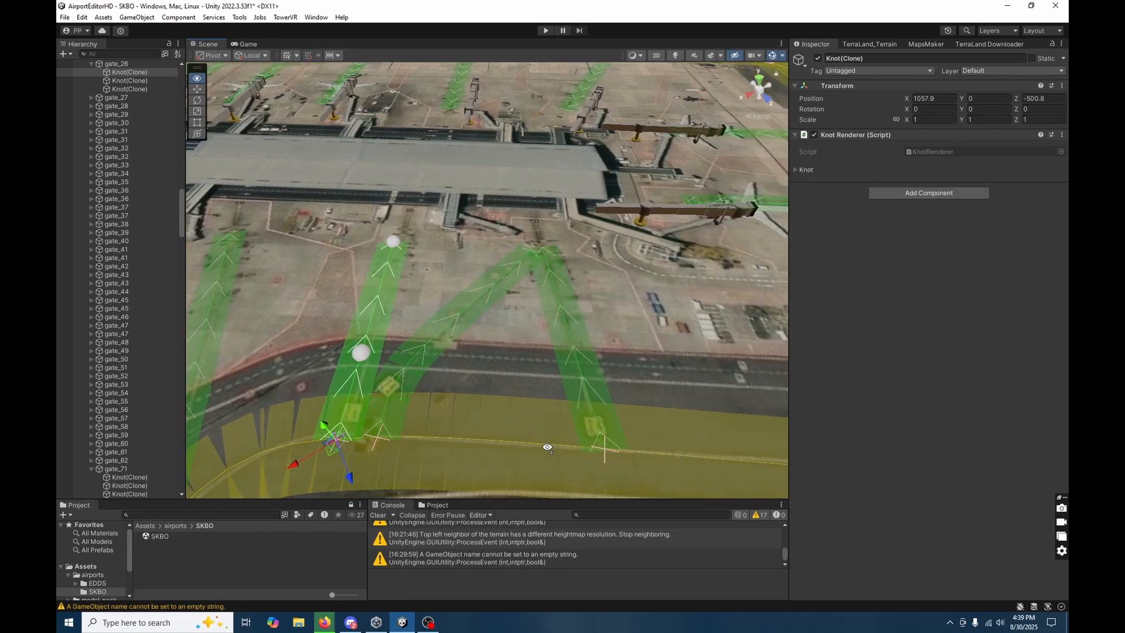
left_click(577, 368)
right_click_drag(607, 457, 596, 410)
left_click(482, 357)
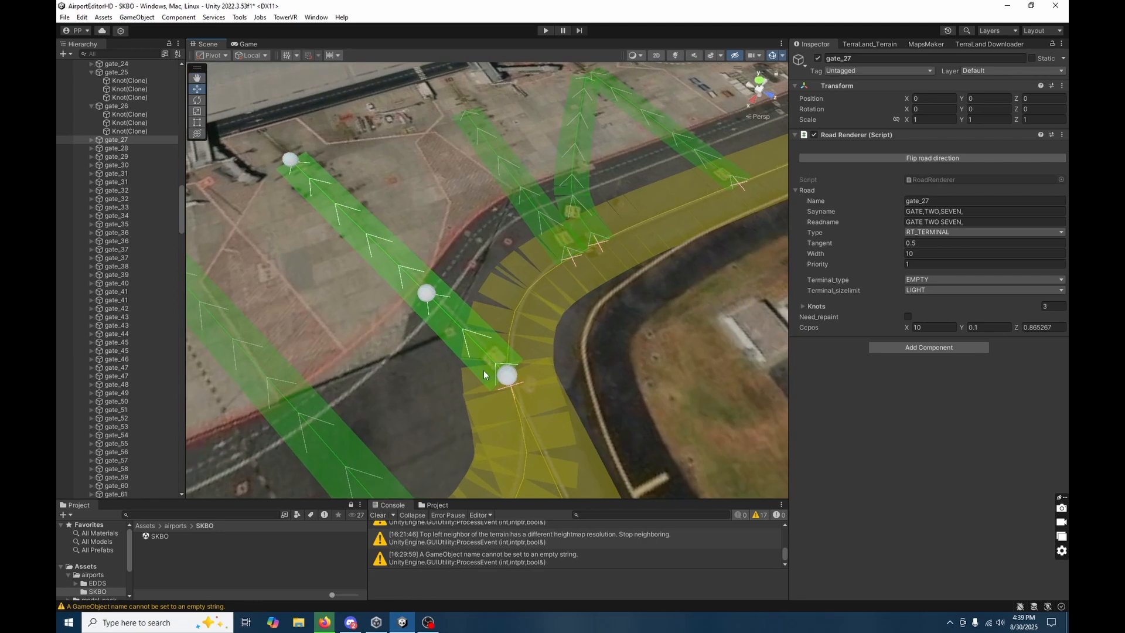
left_click(437, 367)
left_click(476, 335)
left_click(508, 375)
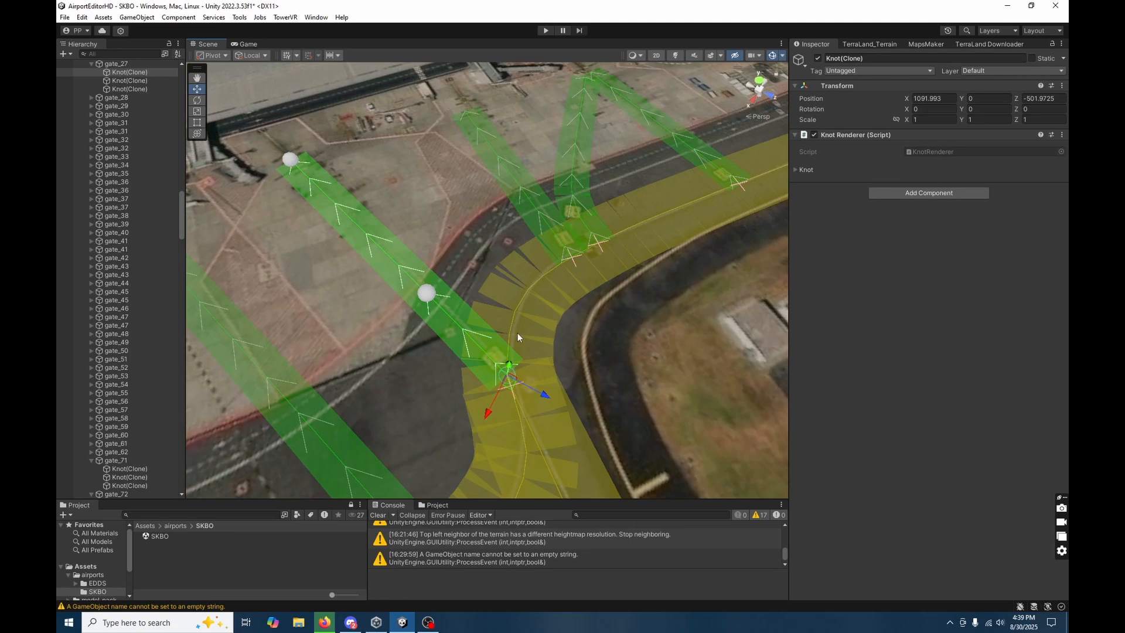
mouse_move(515, 355)
left_mouse_down()
mouse_move(514, 325)
mouse_move(520, 334)
left_mouse_up()
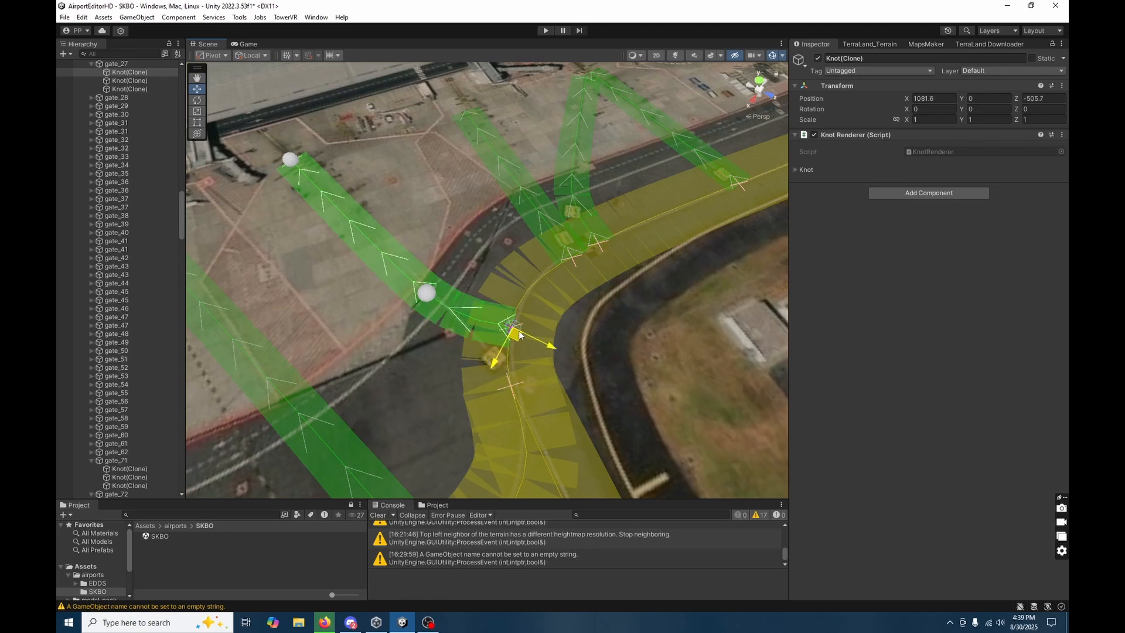
Move gate_27's middle knot to about X 1080, Z -534.4 to smooth the curve into the stand.
left_click(591, 391)
mouse_move(591, 391)
right_mouse_down()
mouse_move(563, 389)
mouse_move(635, 386)
right_mouse_up()
key("s")
key("w")
left_click(444, 325)
left_click(437, 329)
left_click_drag(444, 333, 418, 307)
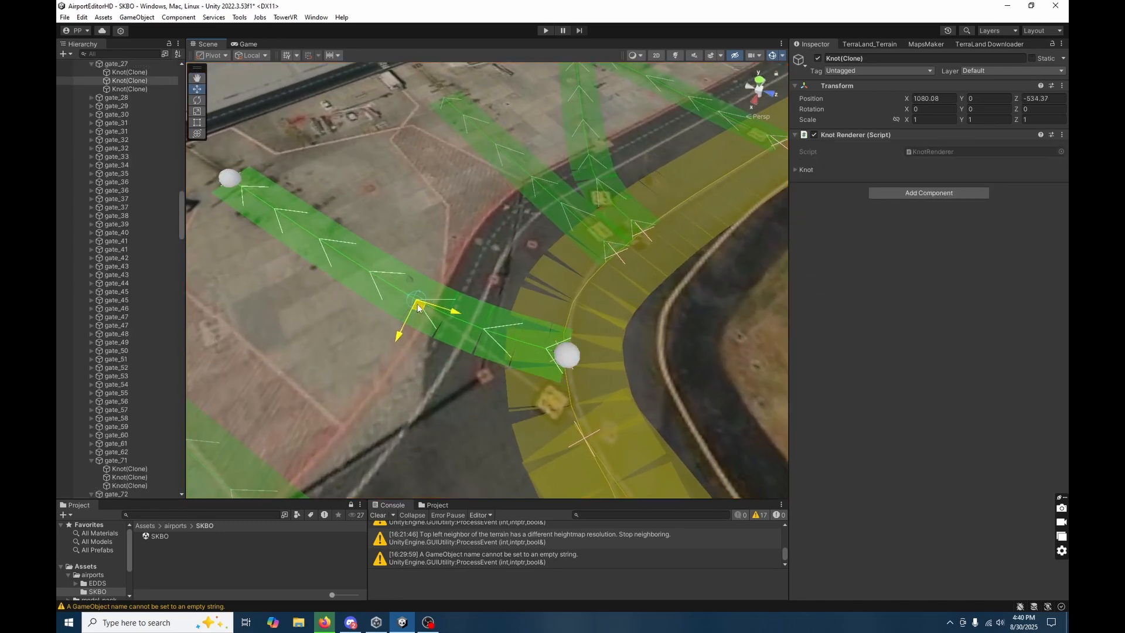
Move gate_27's stand-end knot to about X 1062.8, Z -593.8, closer to the terminal.
key("d")
right_click_drag(335, 206, 357, 140)
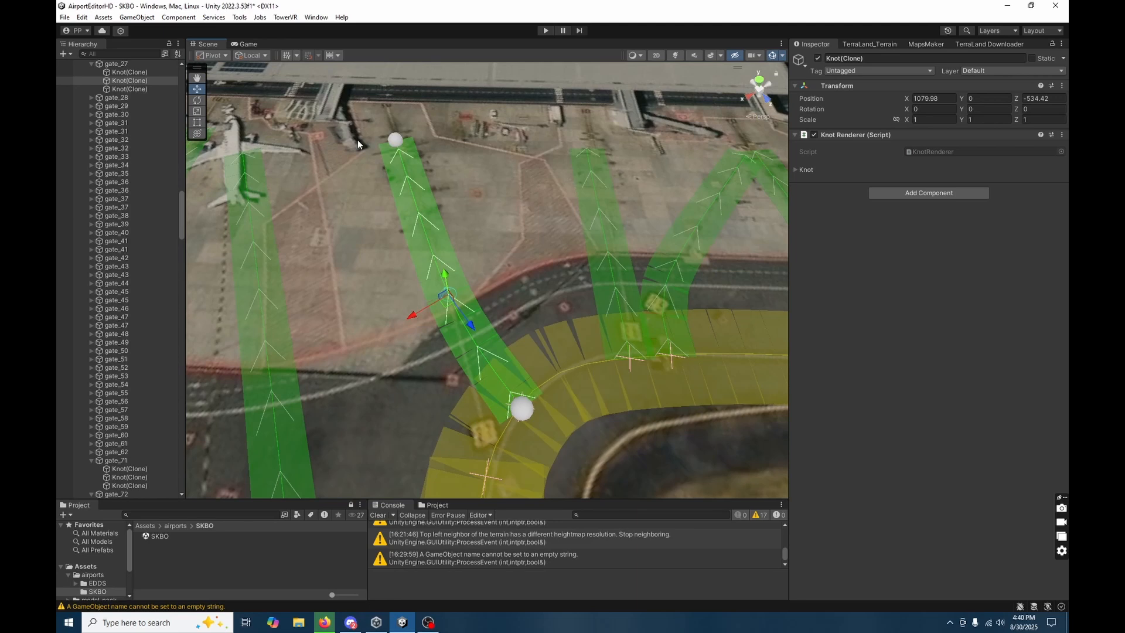
left_click(397, 142)
left_click_drag(397, 143, 393, 133)
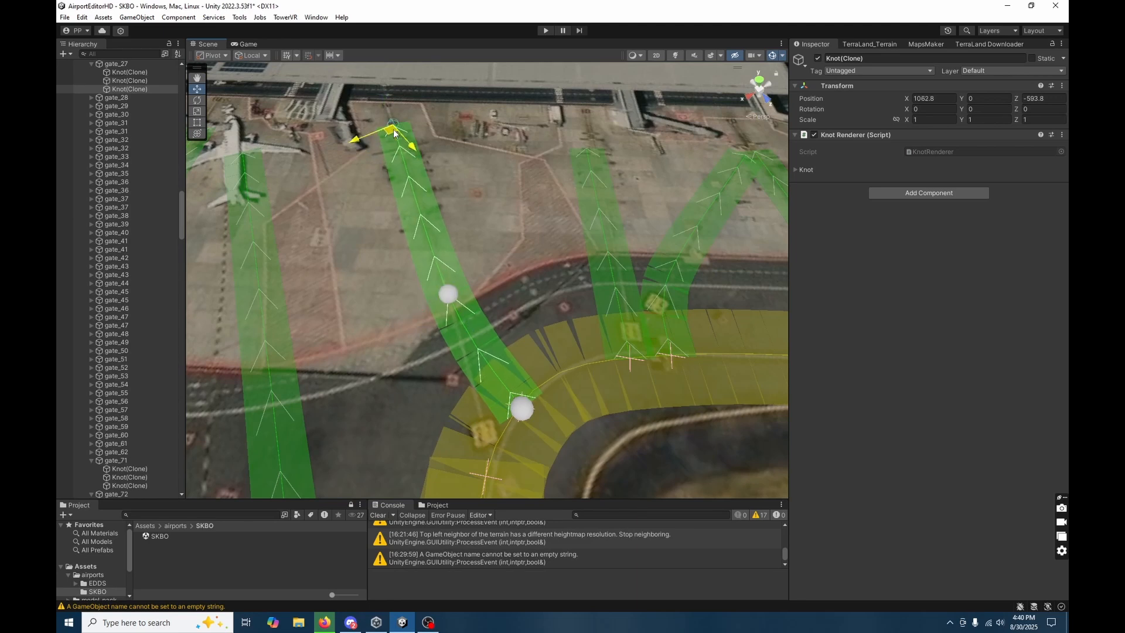
Move gate_26's stand-end knot closer to the terminal, to about X 1015.5, Z -556.6.
left_click_drag(396, 133, 397, 134)
key("d")
right_click_drag(387, 255, 461, 197)
left_click(471, 135)
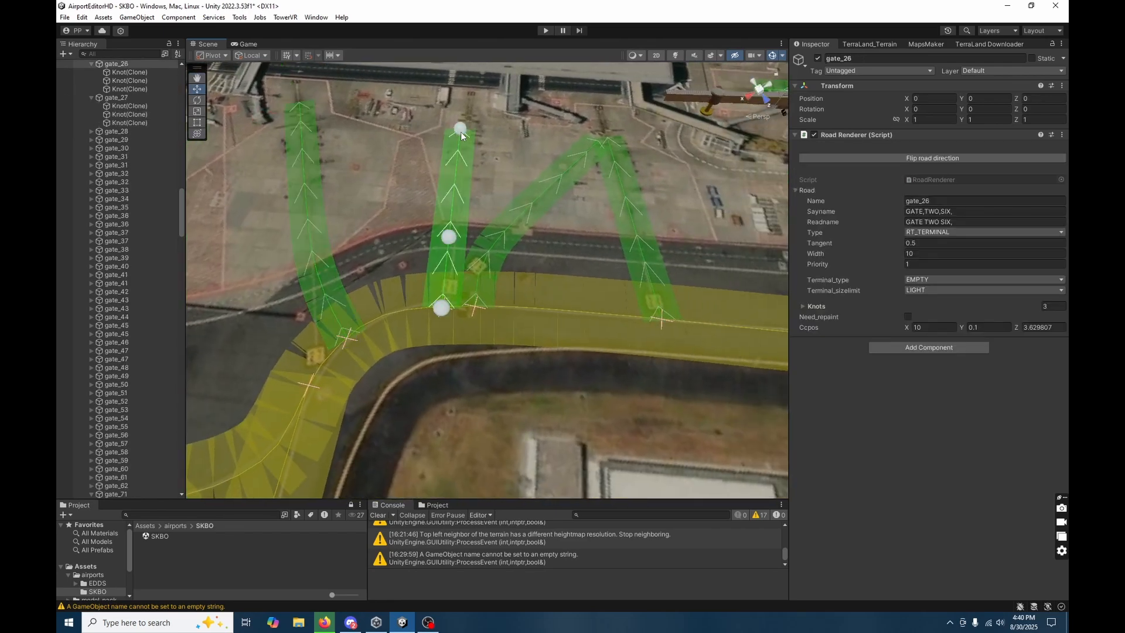
left_click(471, 134)
left_click_drag(471, 130, 471, 132)
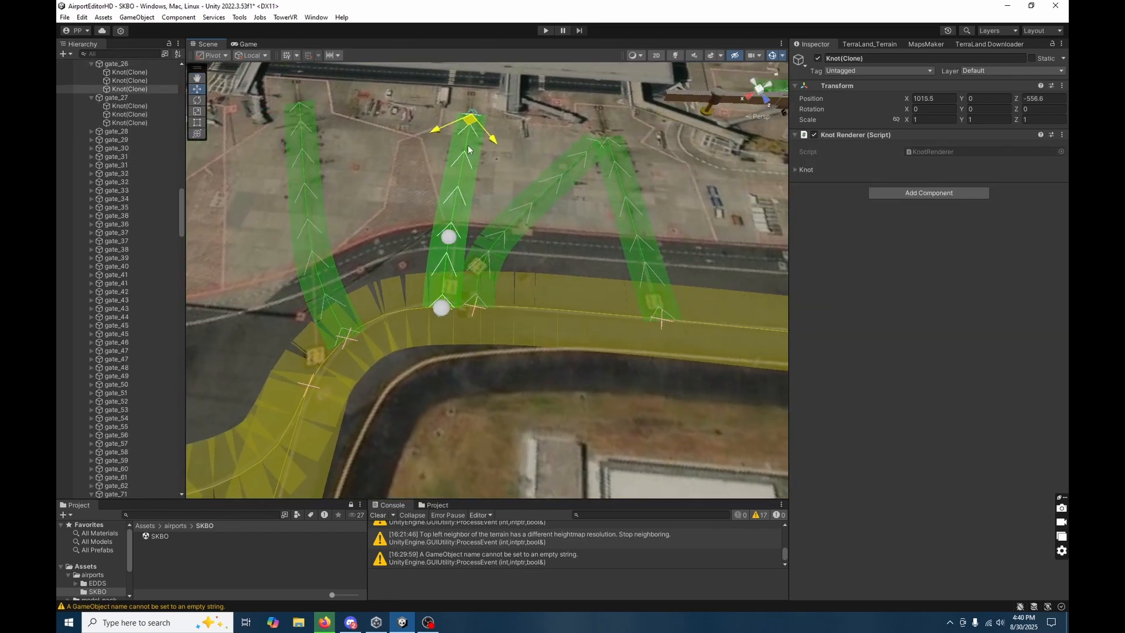
Delete gate_35's nine intermediate knots, keeping only its first and last knots.
left_click(403, 227)
key("a")
right_click_drag(403, 228, 431, 268)
key("a")
key("w")
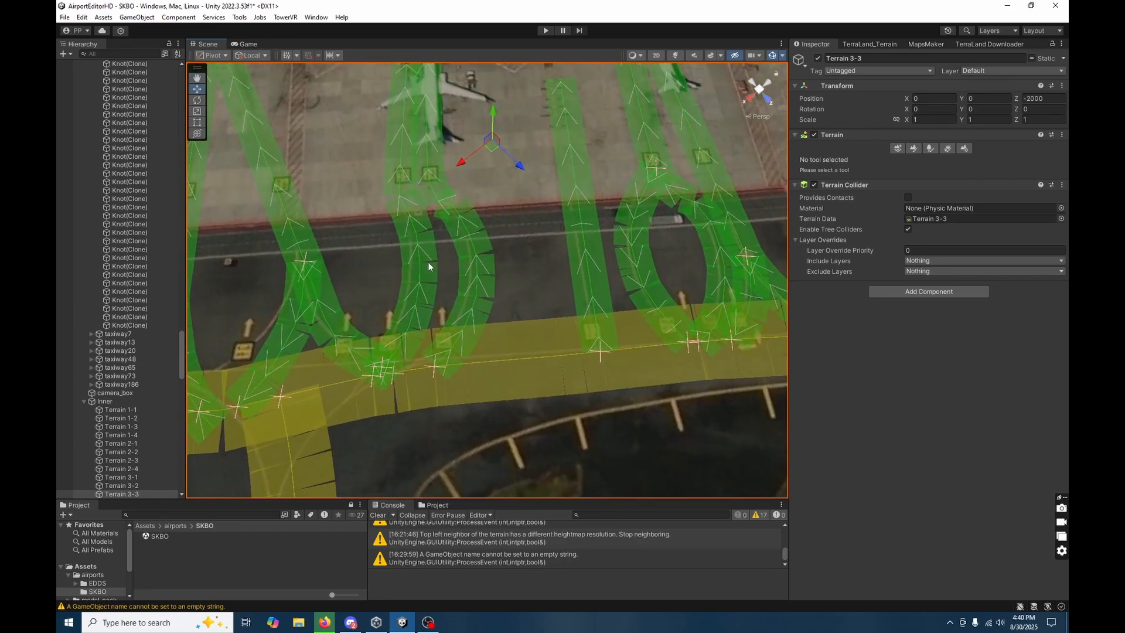
left_click(444, 306)
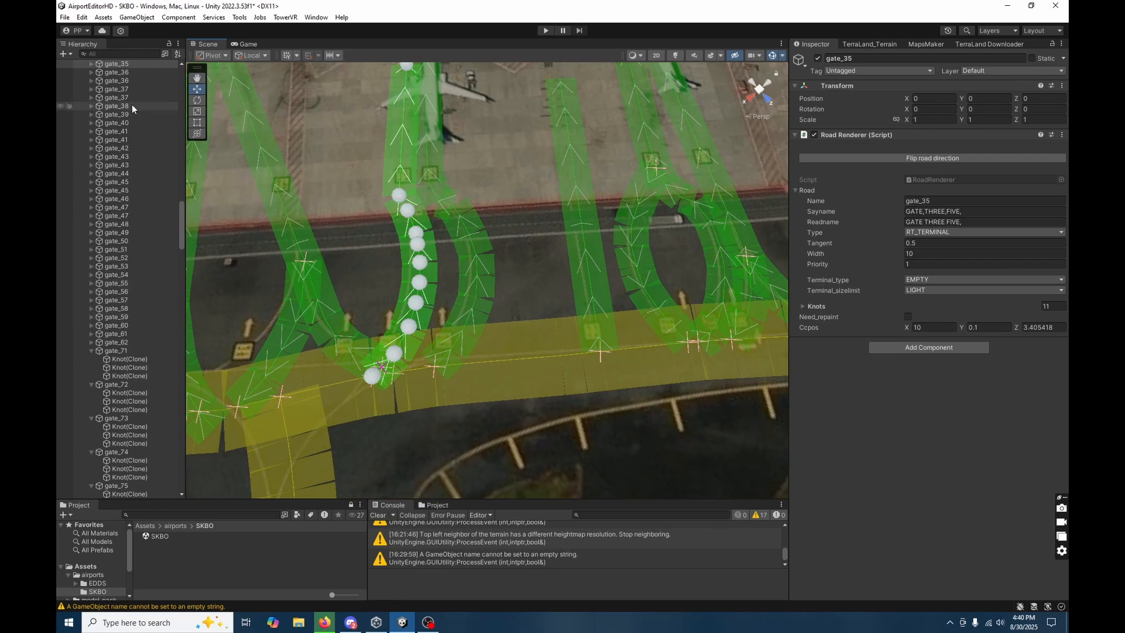
left_click(91, 64)
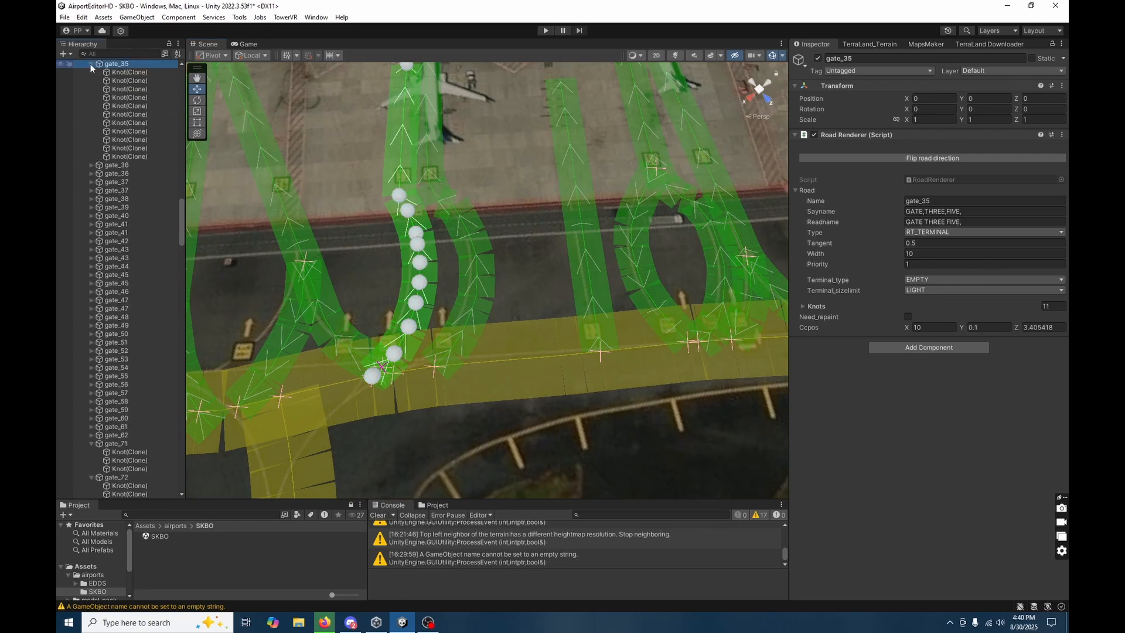
left_click(129, 80)
left_click(129, 148, "shift")
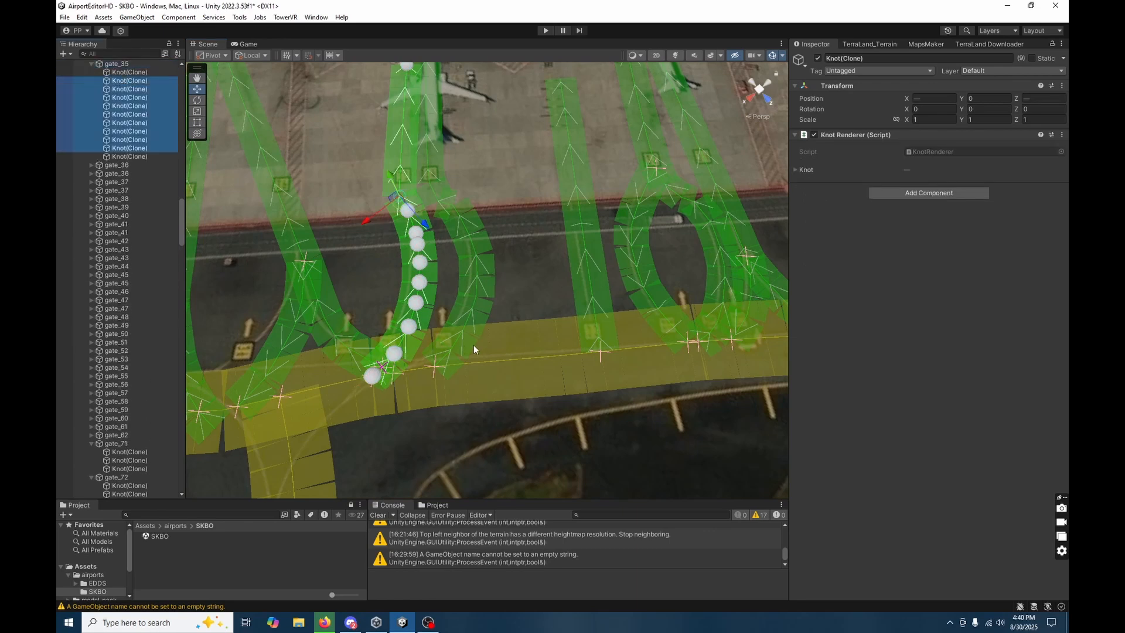
key("Delete")
Move gate_35's first knot along the taxiway centreline to about X 1301.8, Z -621.7, straightening the lead-in to the stand.
left_click(386, 311)
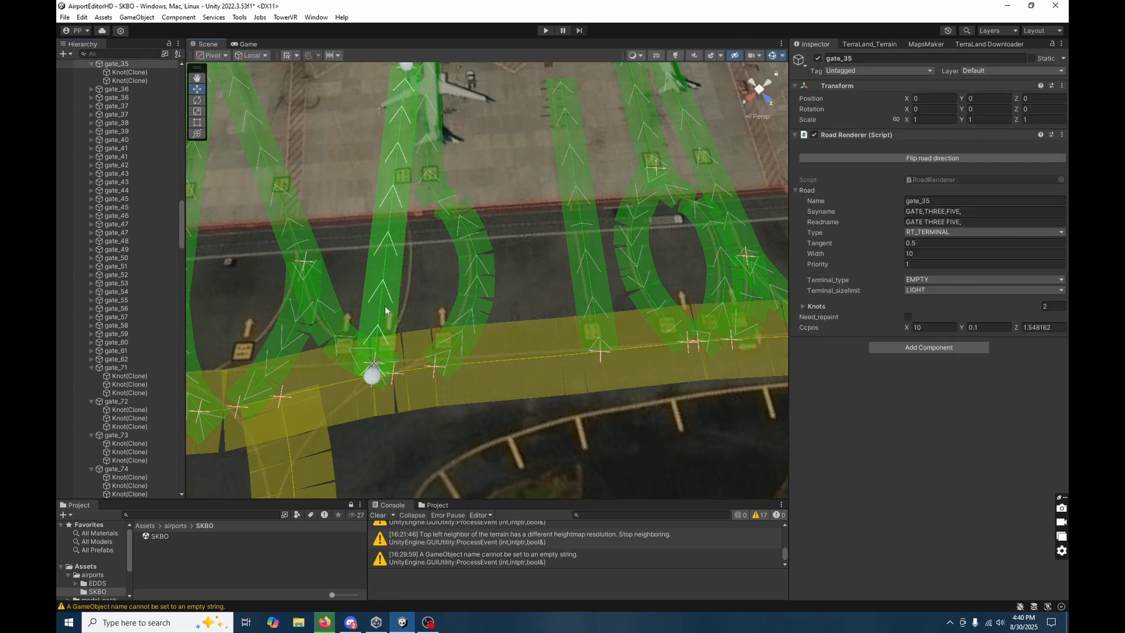
left_click(373, 376)
left_click_drag(376, 379, 406, 378)
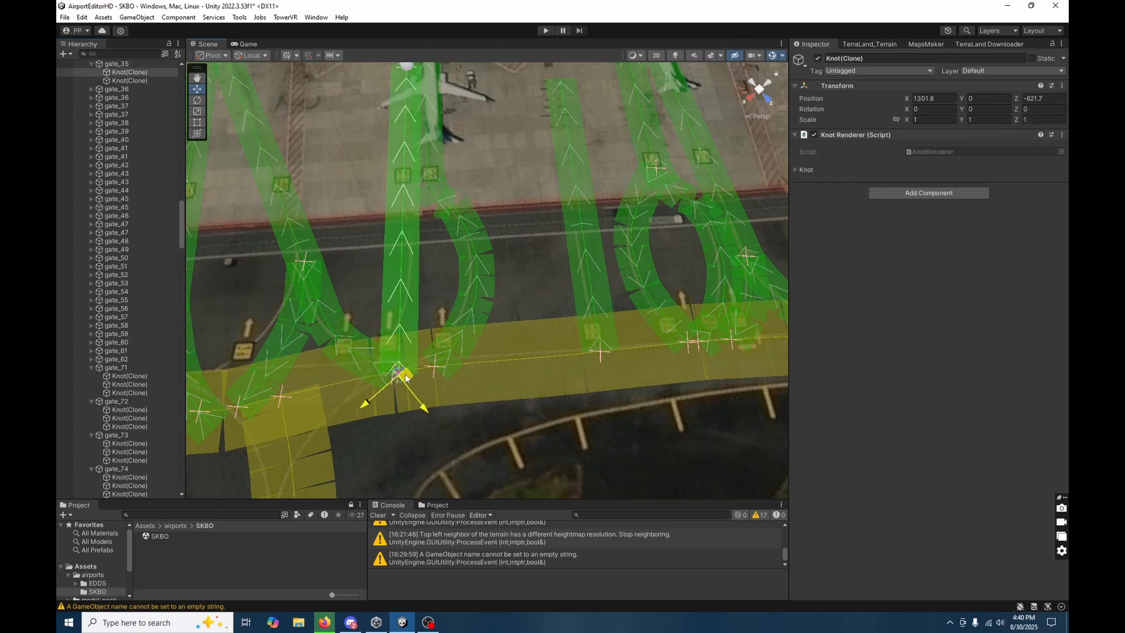
Delete the nine intermediate knots of the neighbouring gate_34, leaving a straight road between its first and last knots.
key("s")
right_click_drag(508, 267, 481, 266)
key("s")
key("d")
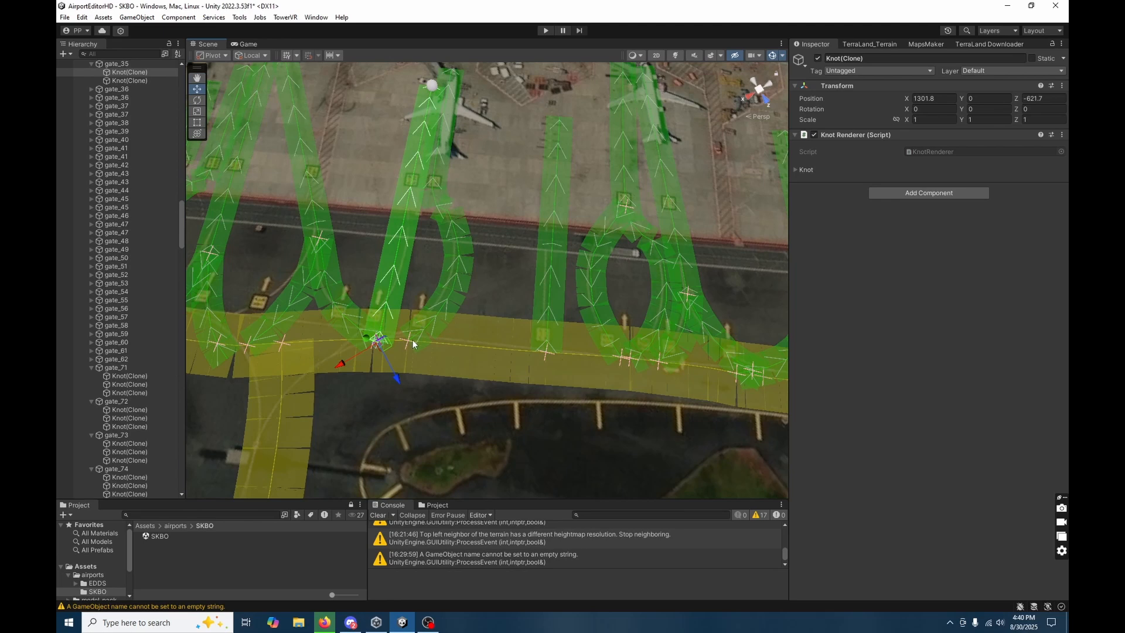
right_click_drag(458, 384, 469, 373)
key("a")
left_click(484, 320)
left_click(496, 326)
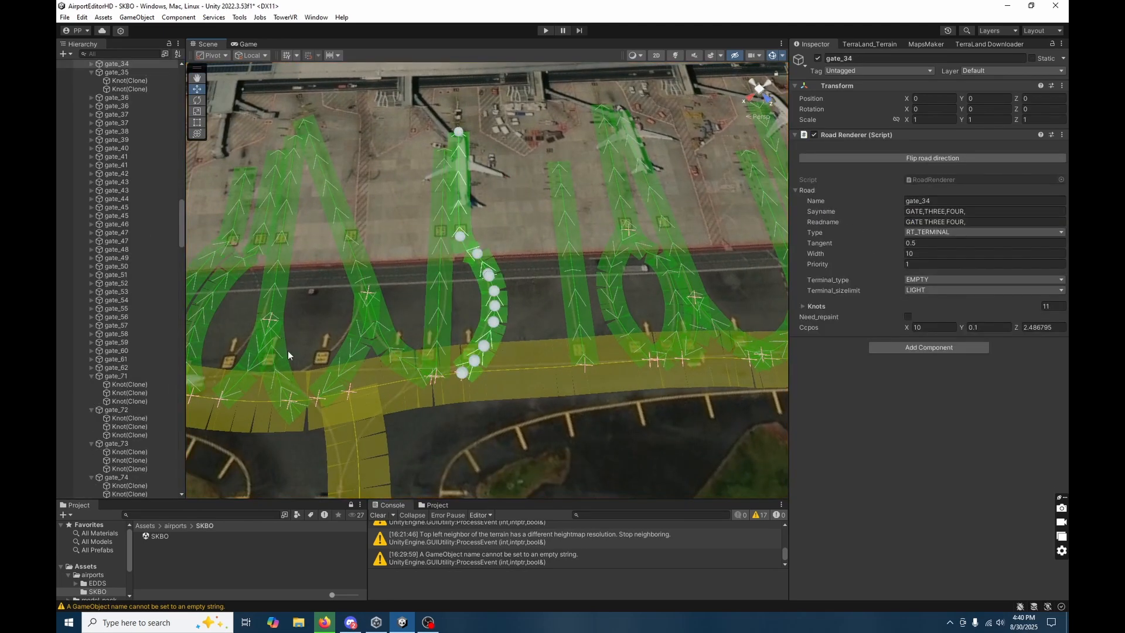
left_click(90, 63)
left_click(126, 80)
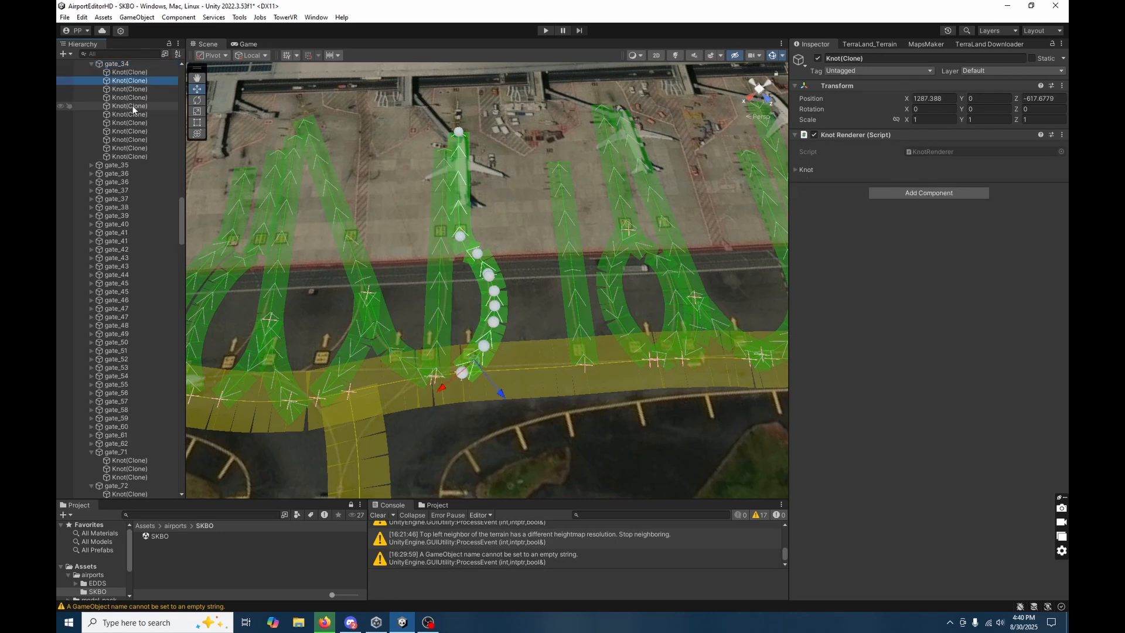
left_click(135, 148, "shift")
key("Delete")
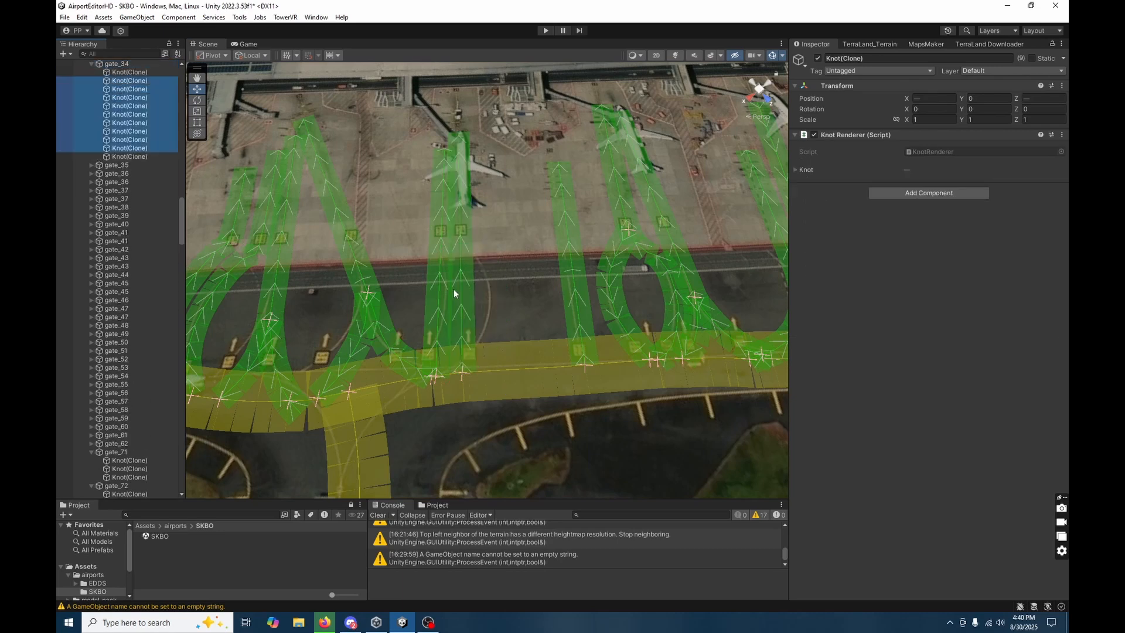
right_click_drag(491, 321, 487, 301)
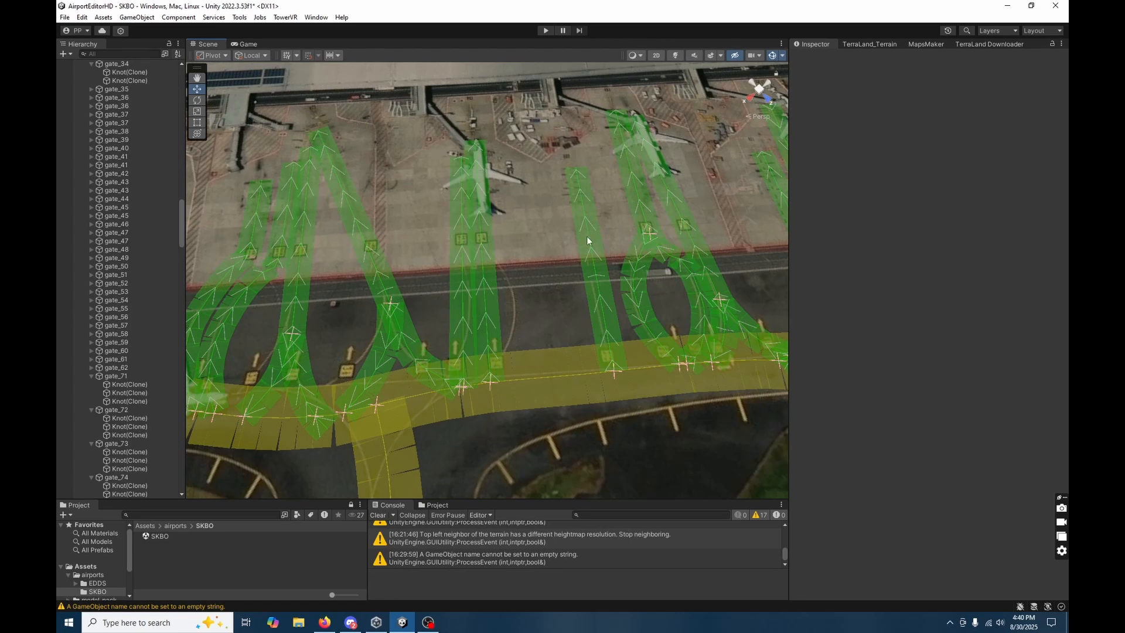
key("d")
right_click_drag(529, 287, 516, 291)
key("s")
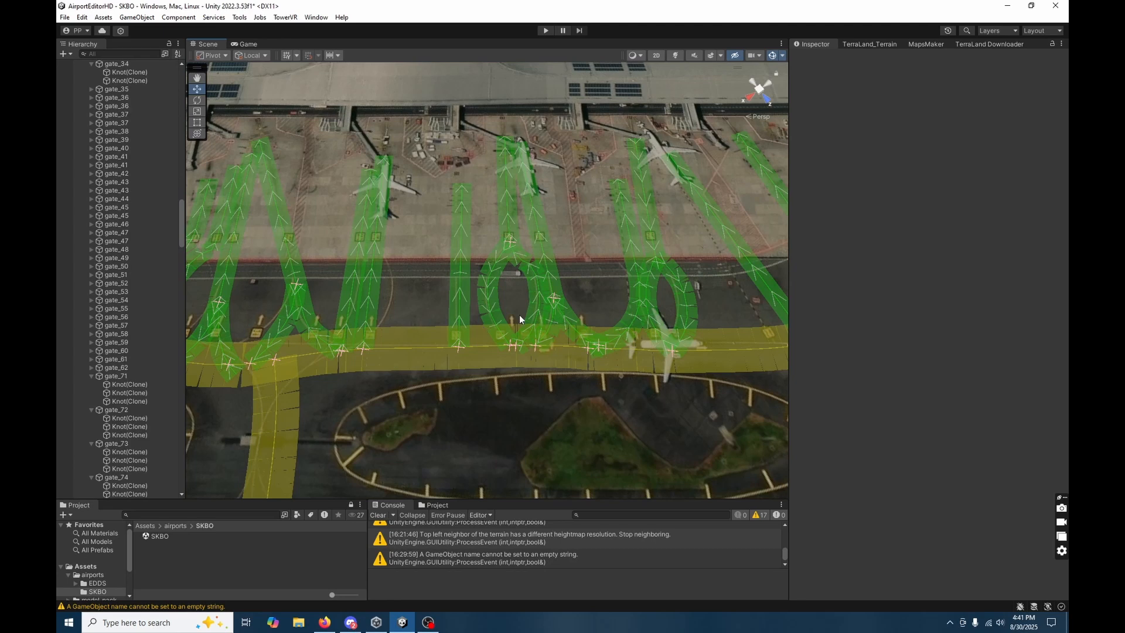
key("s")
right_click_drag(560, 394, 559, 395)
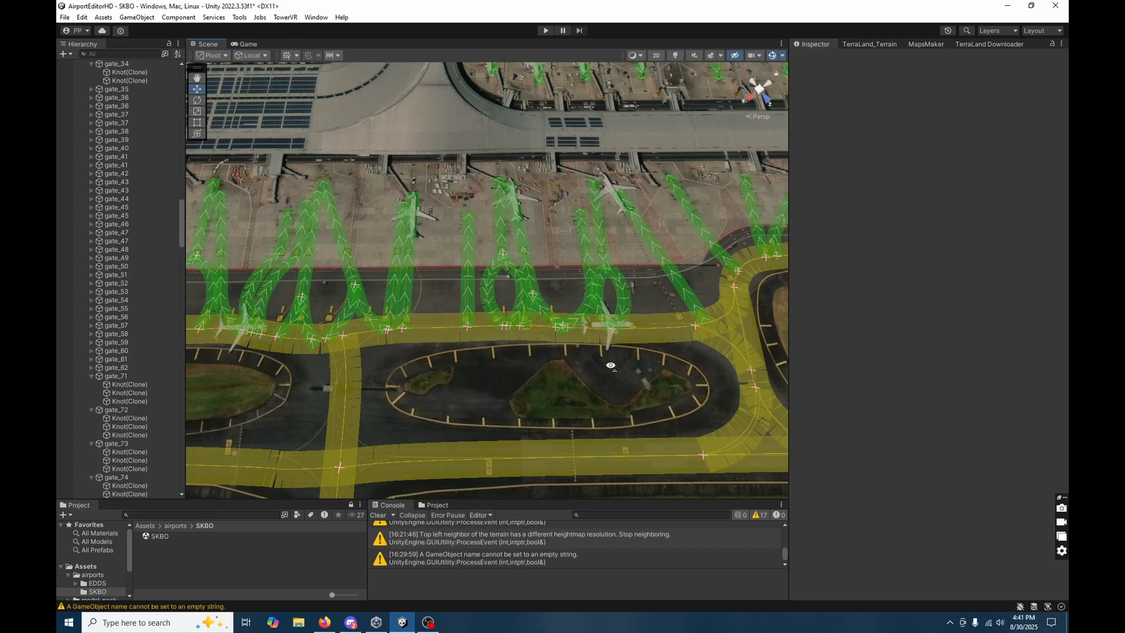
Delete gate_30's seven intermediate knots, keeping only its first and last knots.
key("d")
key("w")
right_click_drag(611, 364, 615, 369)
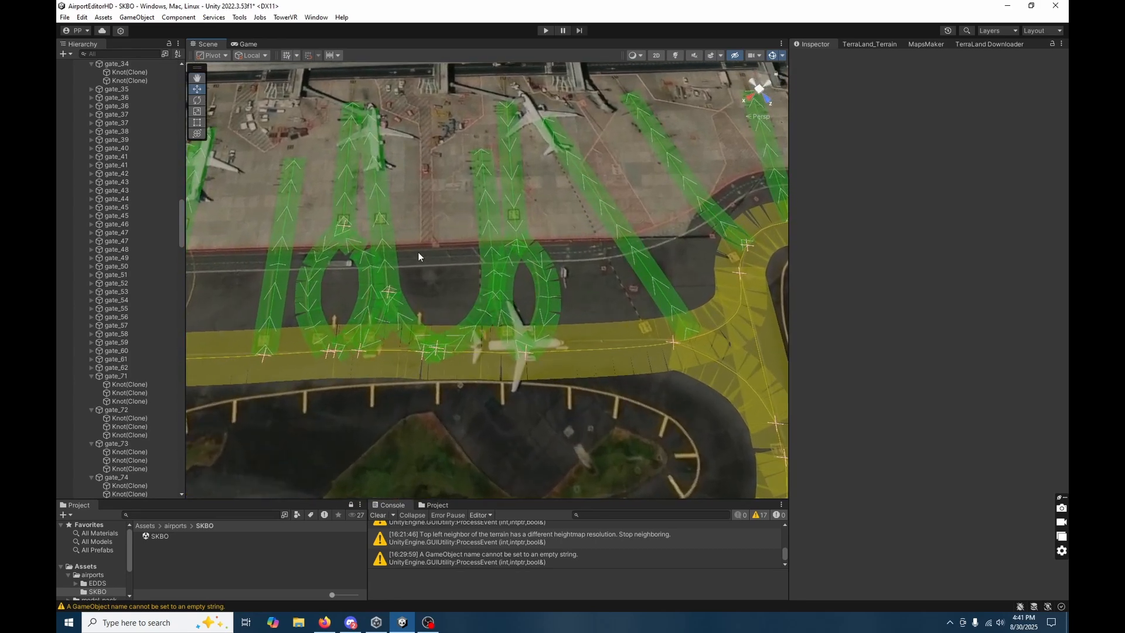
left_click(484, 240)
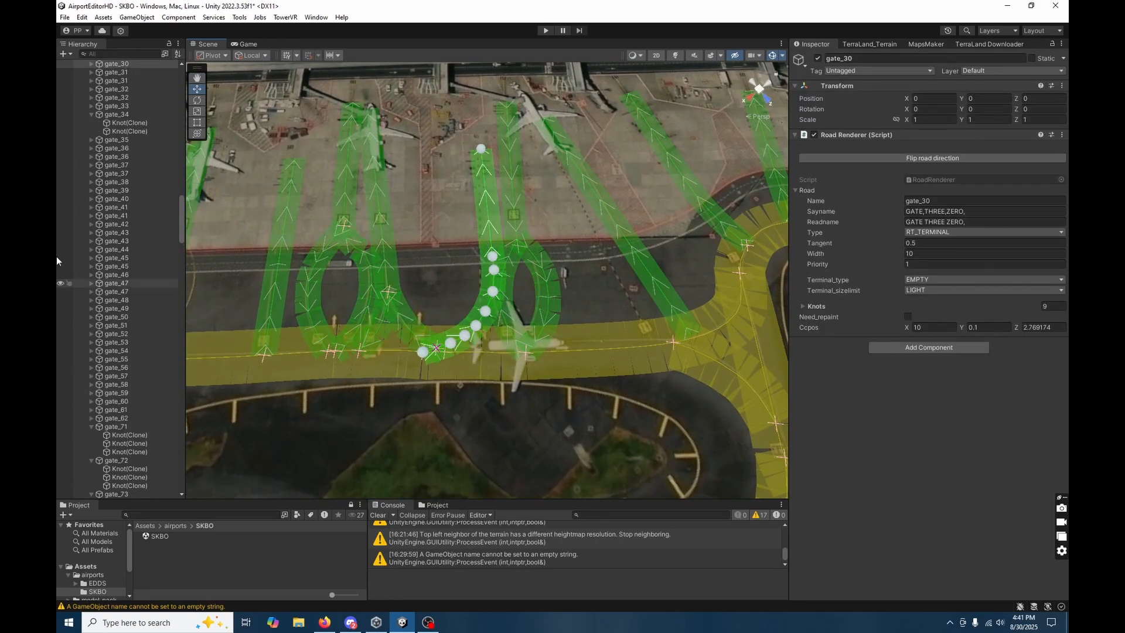
left_click(92, 64)
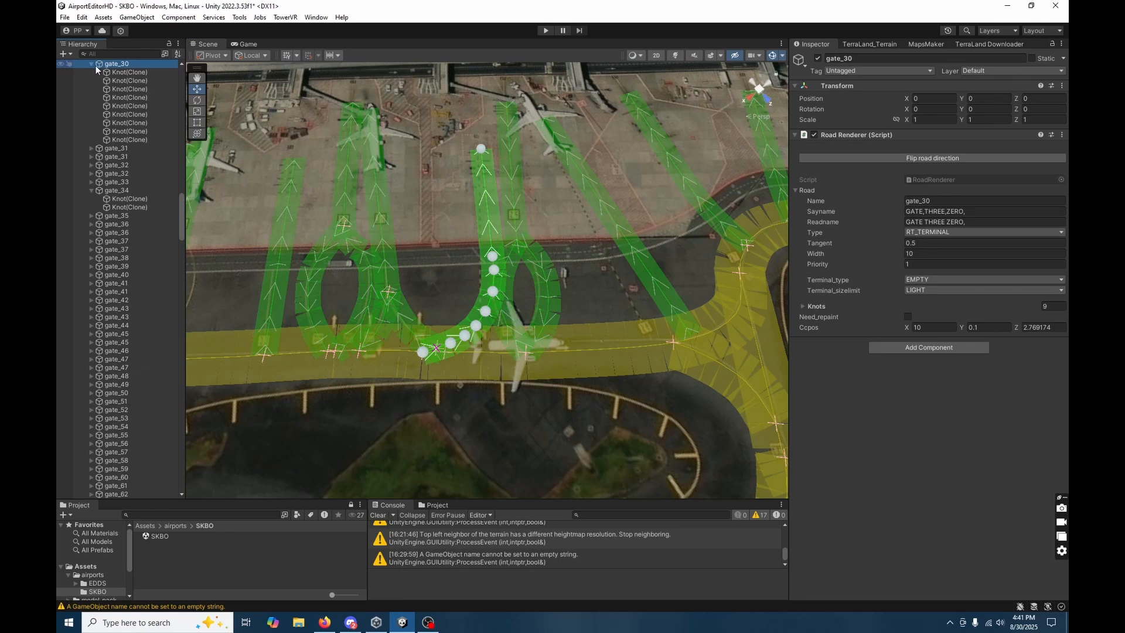
left_click(126, 80)
left_click(126, 131, "shift")
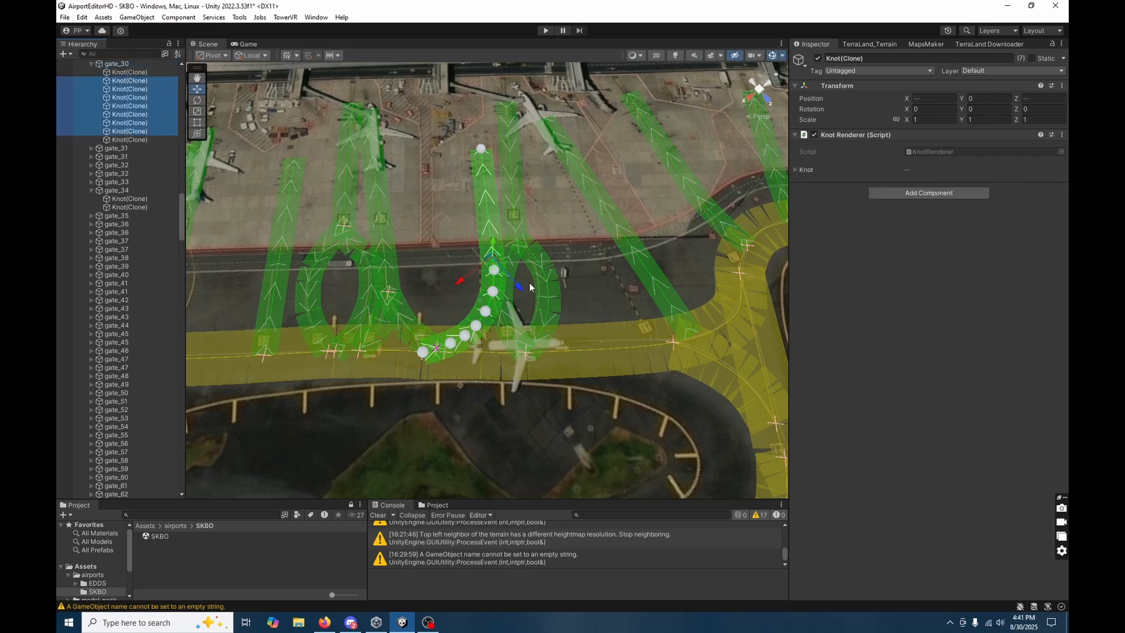
key("Delete")
Move gate_30's first knot along the taxiway centreline to about X 1194.5, Z -541.3, straightening the lead-in to the stand.
left_click(439, 326)
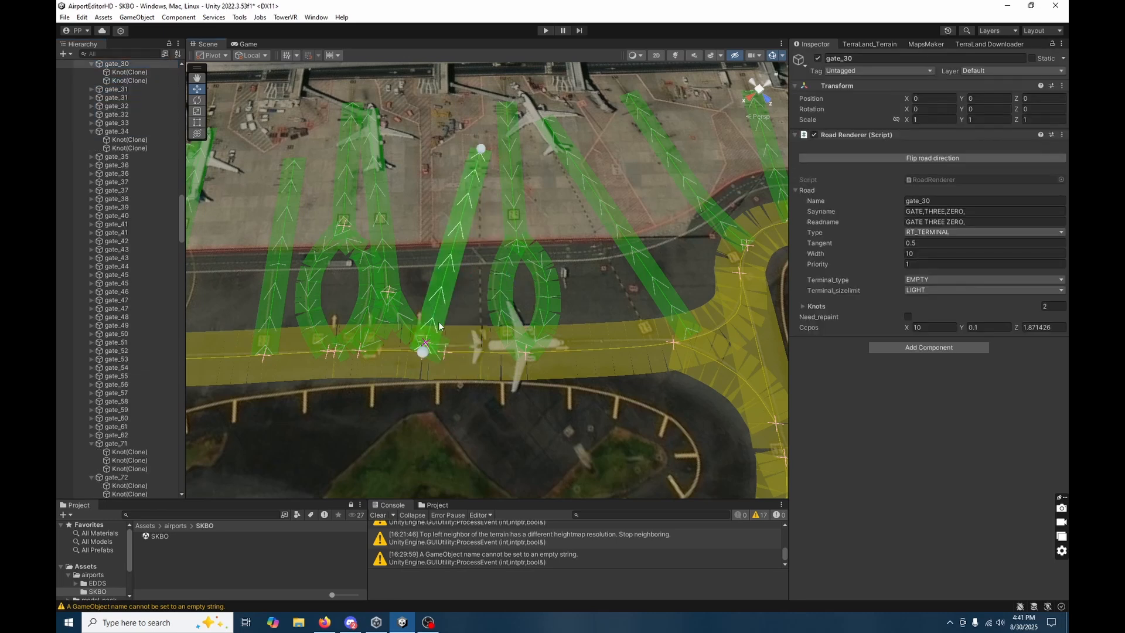
left_click(422, 354)
left_click_drag(424, 353, 484, 355)
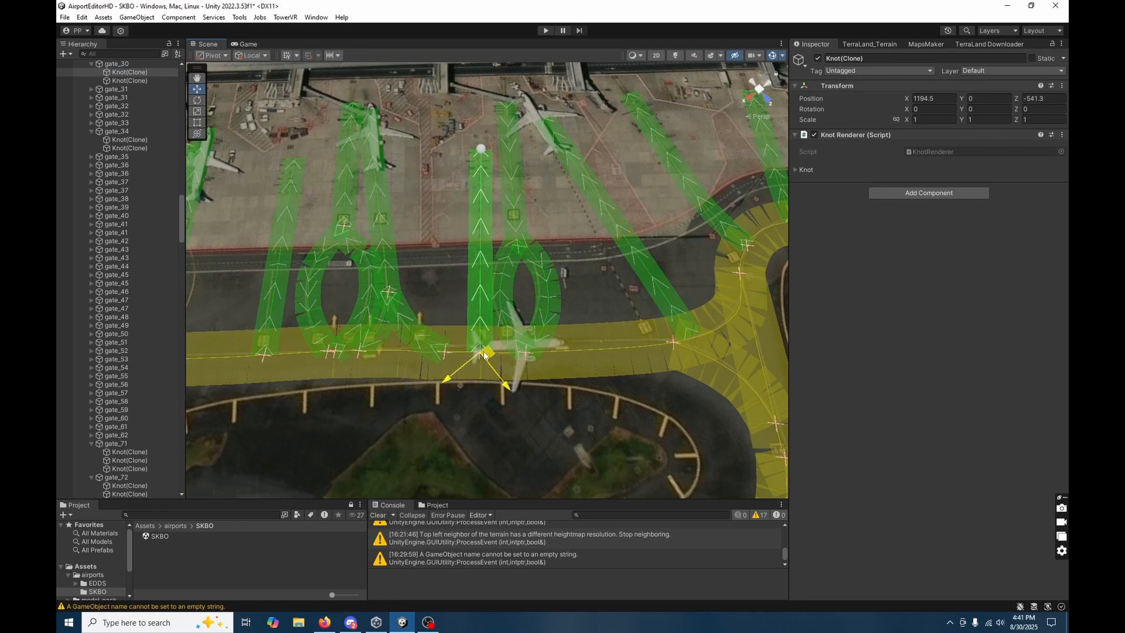
Delete the 19 intermediate knots of gate_29's loop, keeping only its first and last knots.
left_click(506, 275)
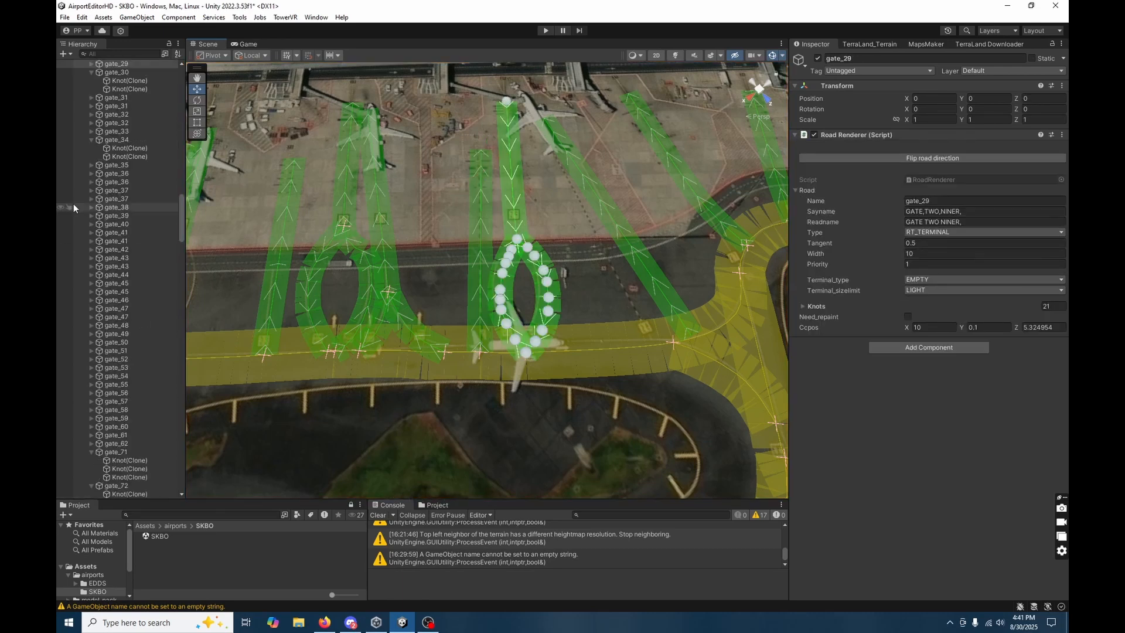
left_click(91, 64)
left_click(106, 80)
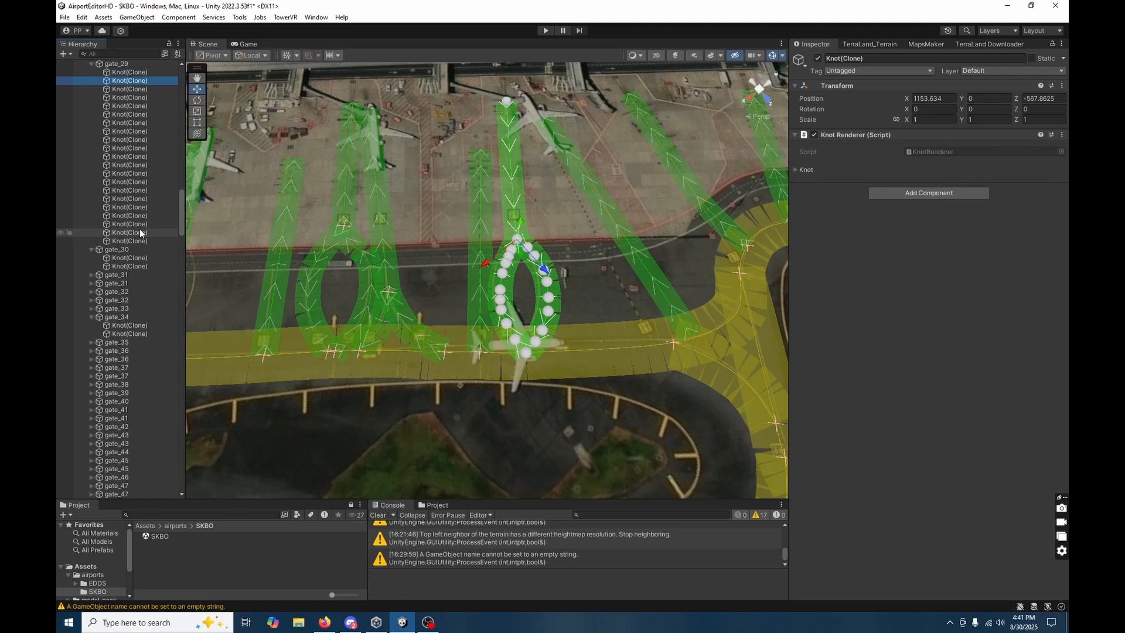
left_click(123, 233, "shift")
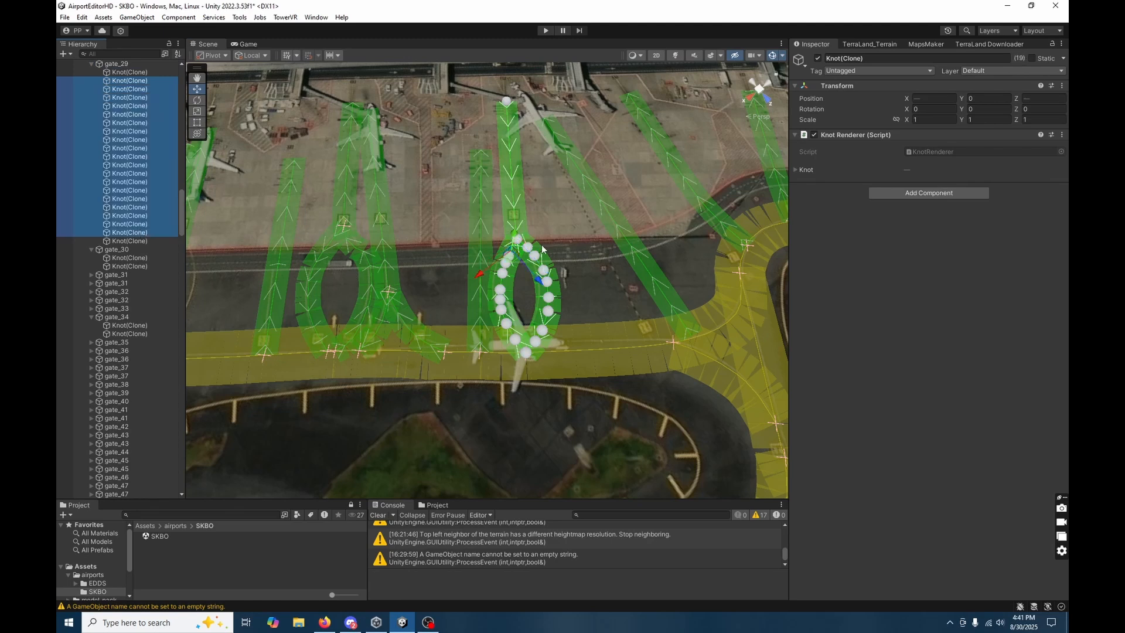
key("Delete")
Move gate_29's last knot onto the taxiway centreline at about X 1182.4, Z -531.1.
left_click(520, 216)
left_click(518, 239)
left_click_drag(517, 246, 525, 367)
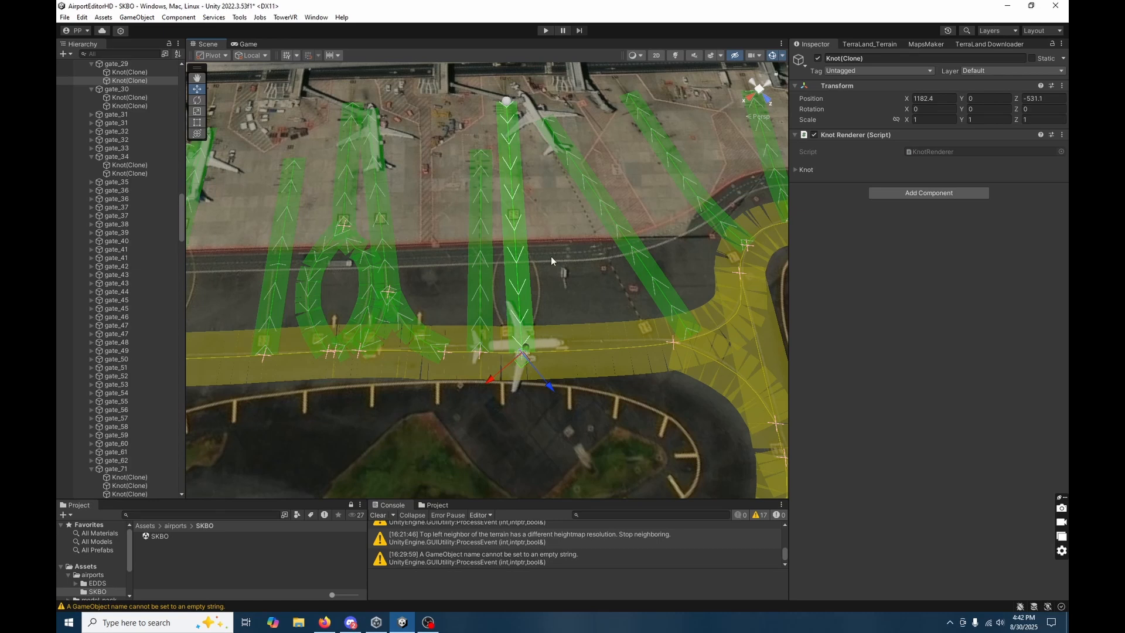
Flip gate_29's road direction and nudge its stand-end knot slightly so the arrows run from the taxiway to the stand.
left_click(506, 258)
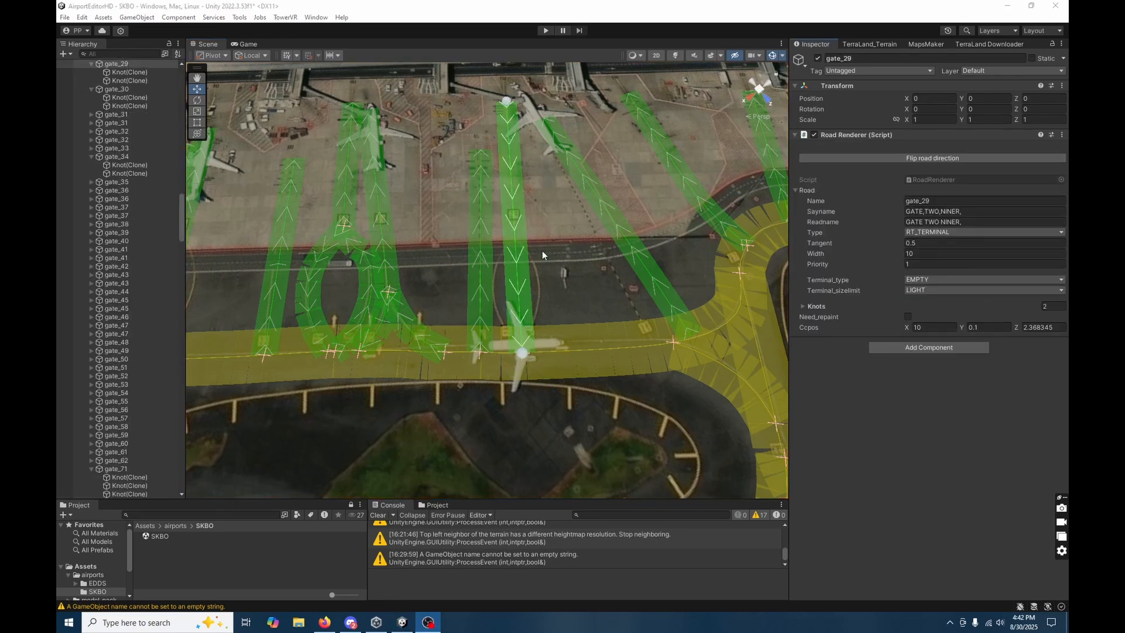
left_click(524, 265)
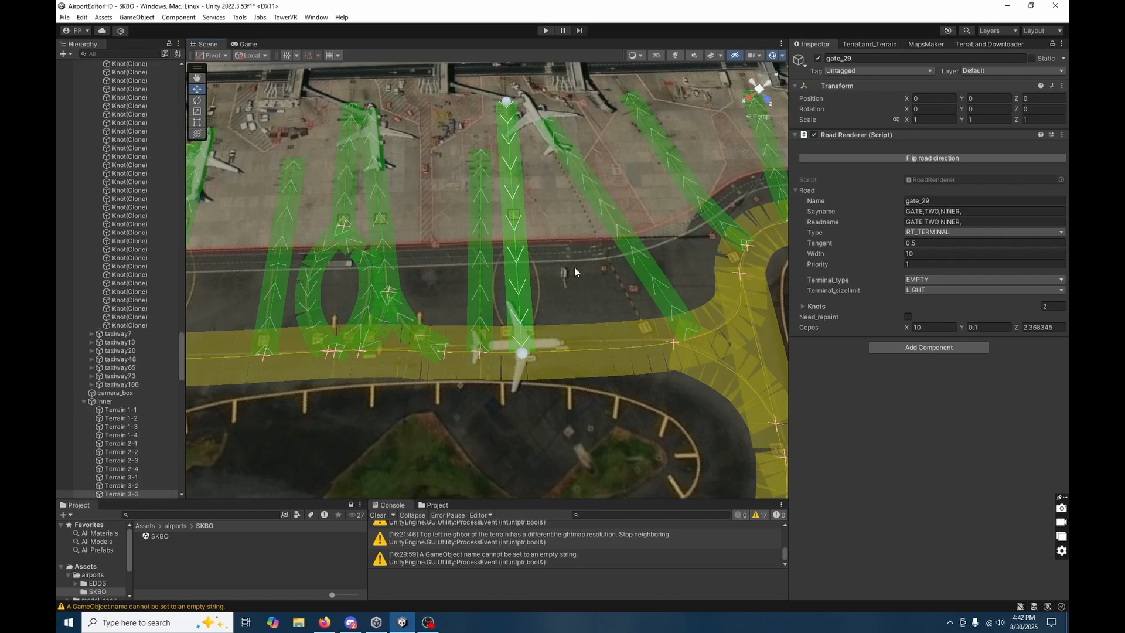
left_click(526, 265)
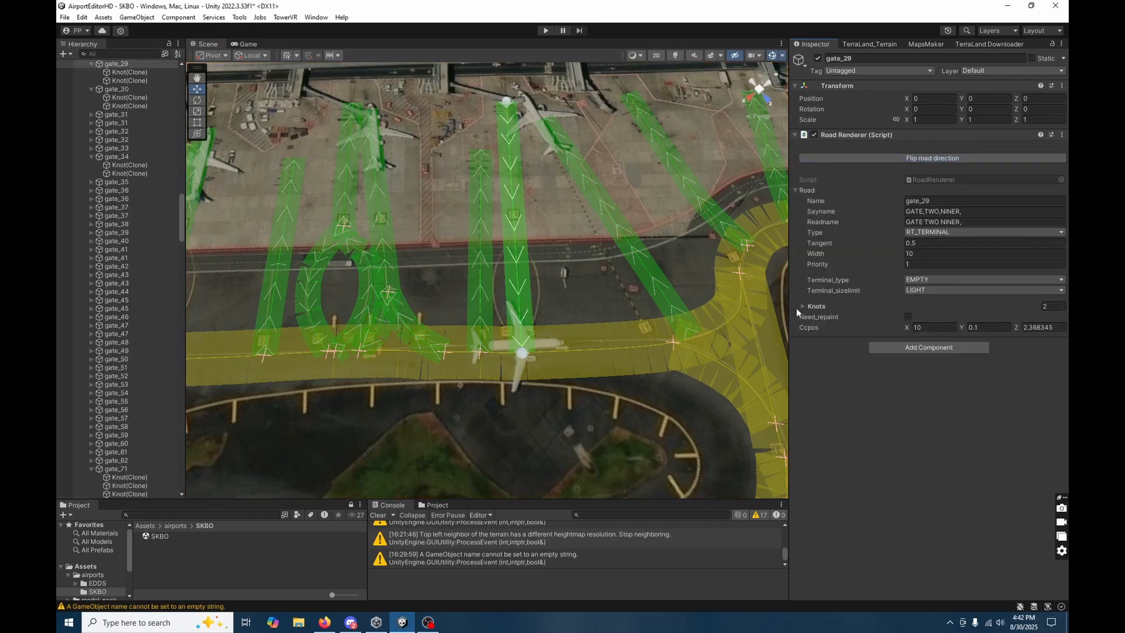
left_click(920, 159)
left_click(570, 271)
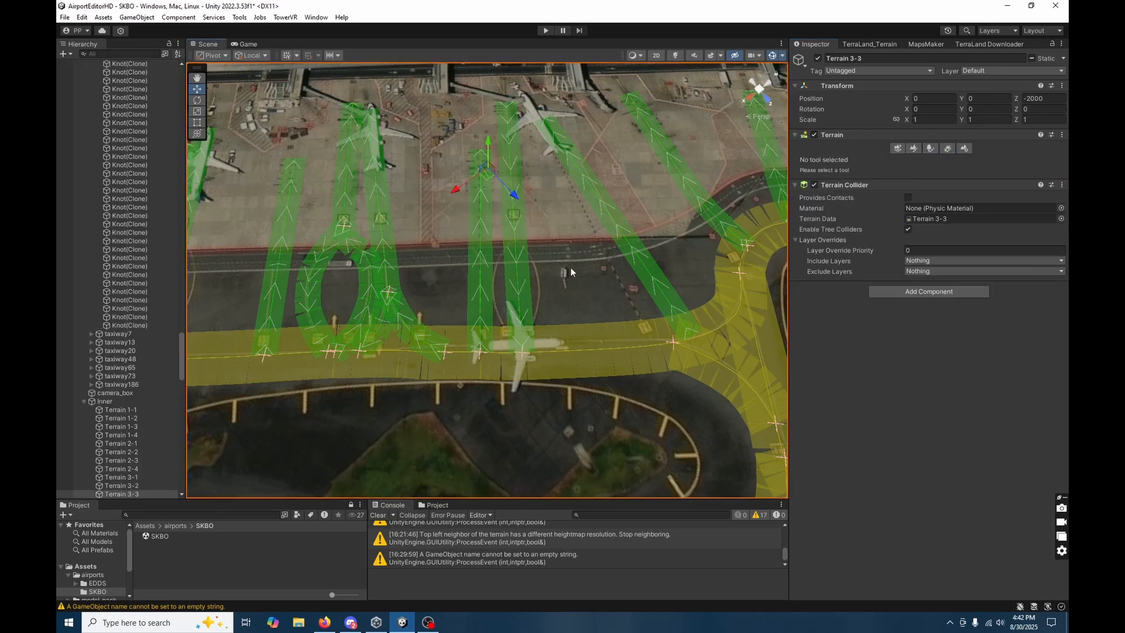
left_click(525, 295)
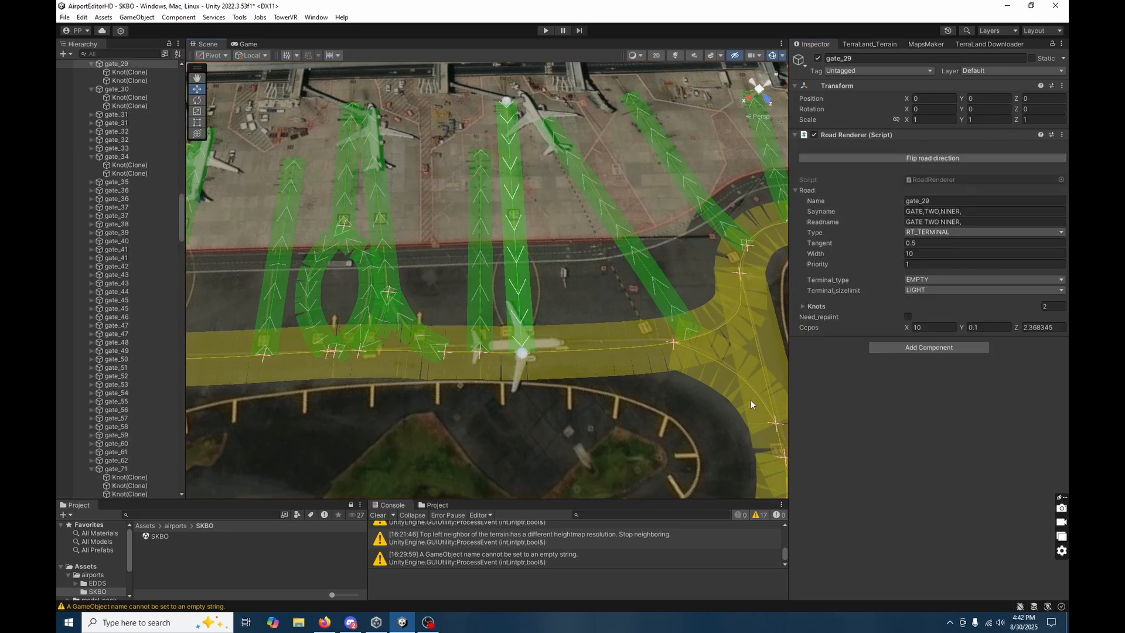
left_click(508, 107)
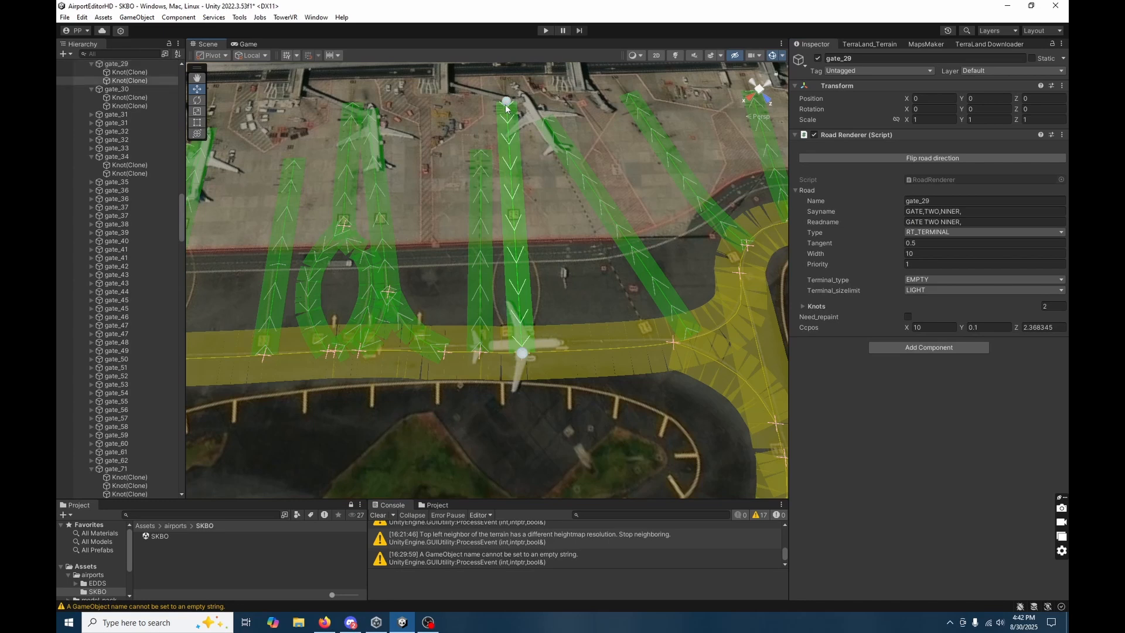
left_click_drag(507, 114, 507, 113)
left_click(519, 136)
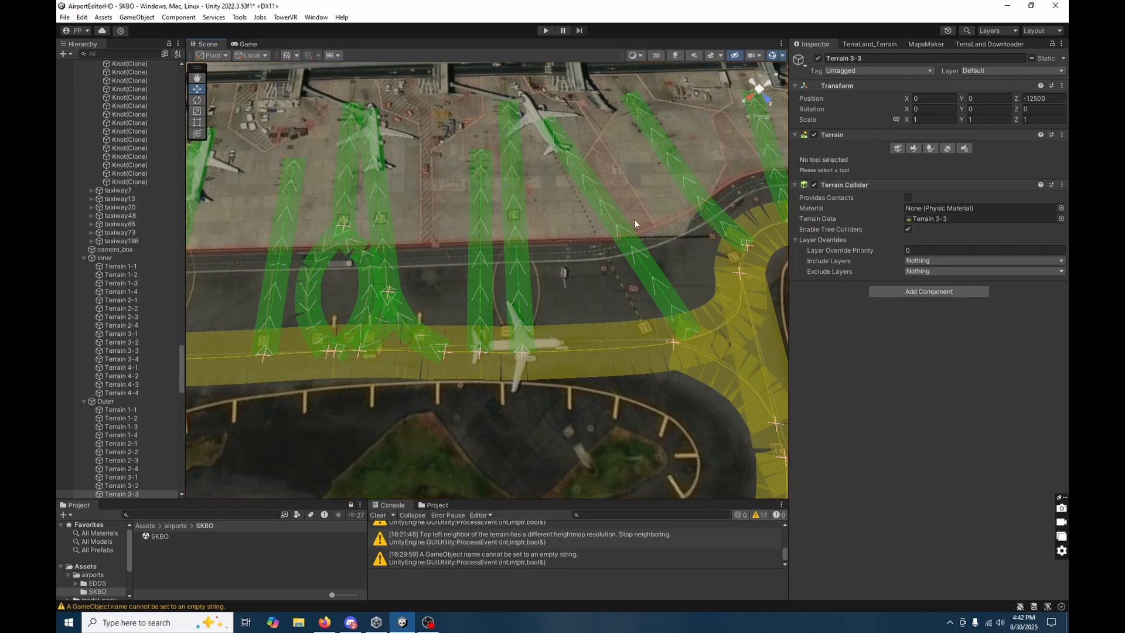
Save the airport roads from the Airfield Editor object and reload the last saved version.
left_click(515, 215)
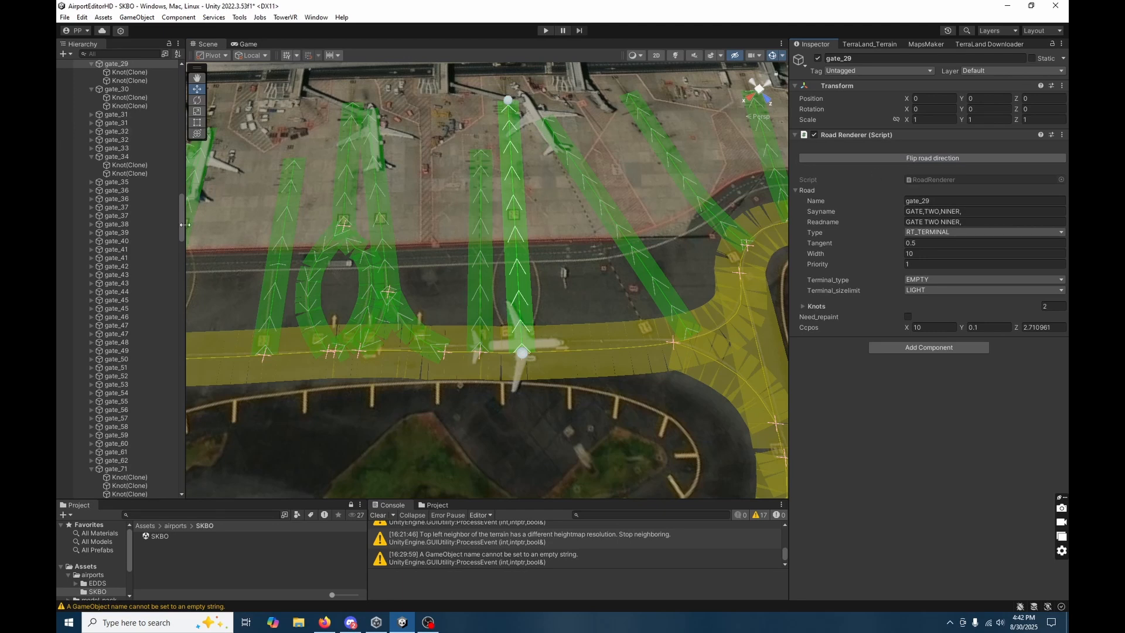
left_click_drag(182, 214, 186, 88)
left_click(116, 72)
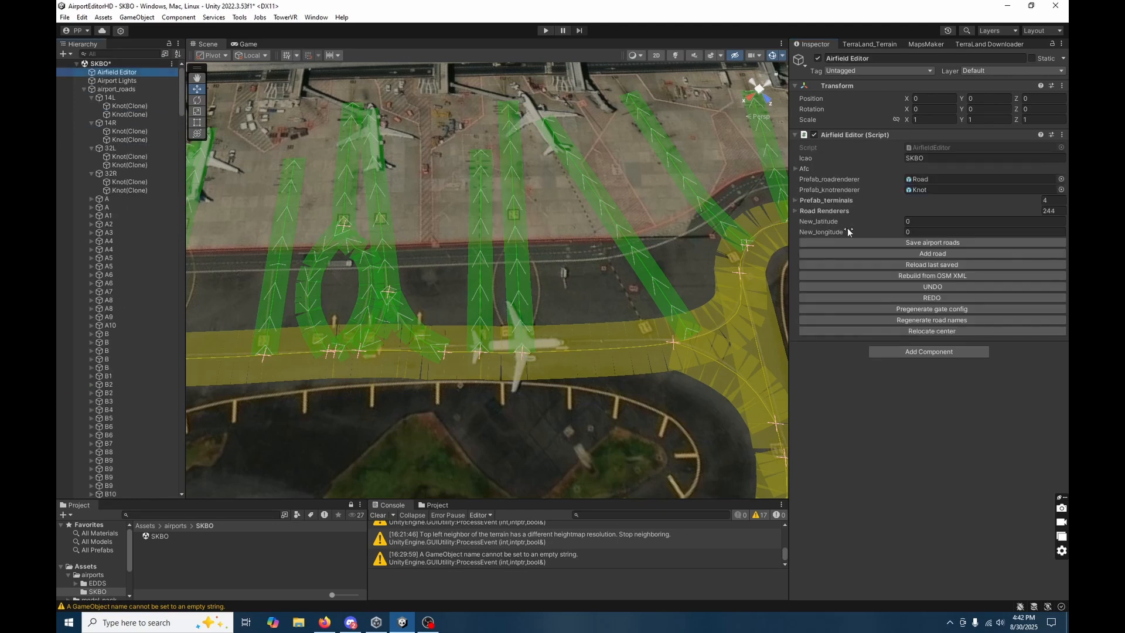
left_click(885, 243)
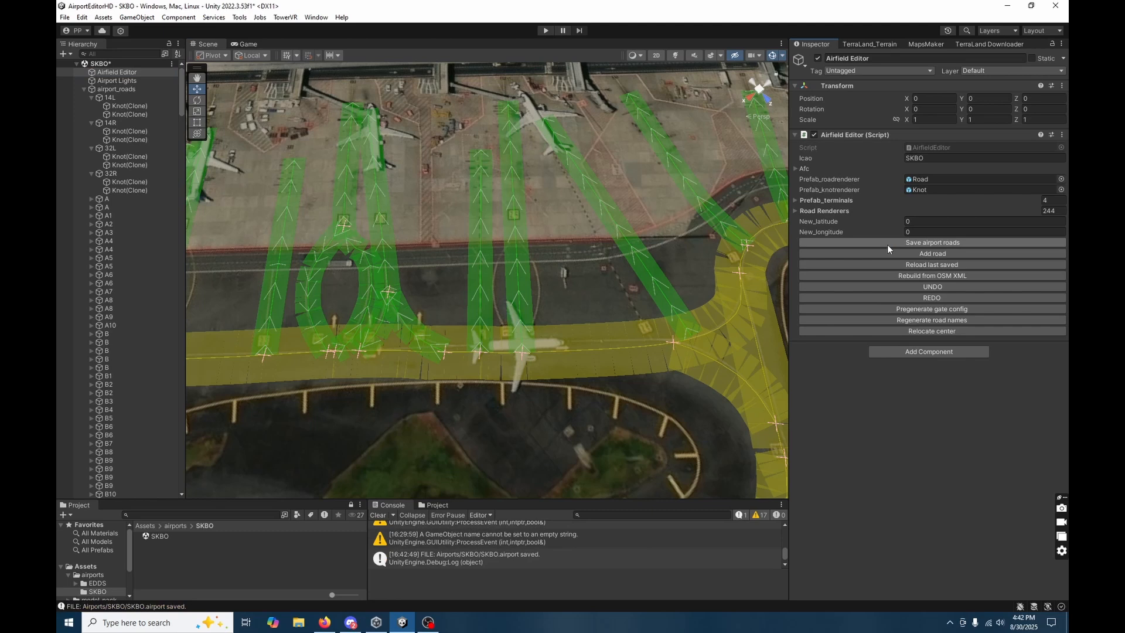
left_click(937, 266)
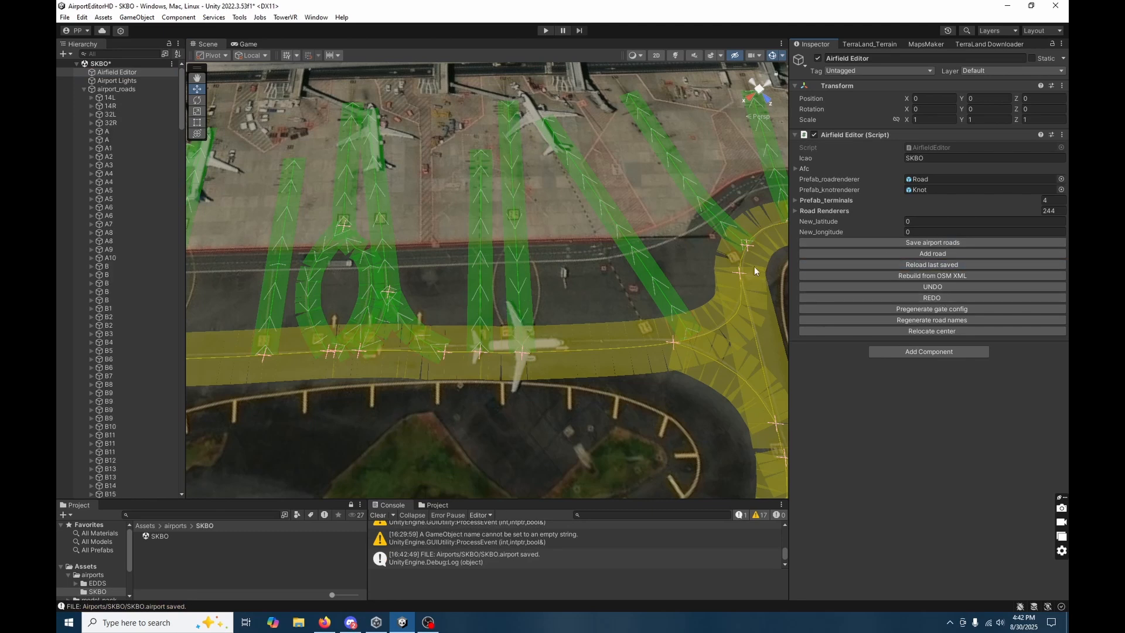
Flip gate_29's road direction again and nudge its stand-end knot to about X 1110.4, Z -625.3.
left_click(516, 256)
left_click(958, 159)
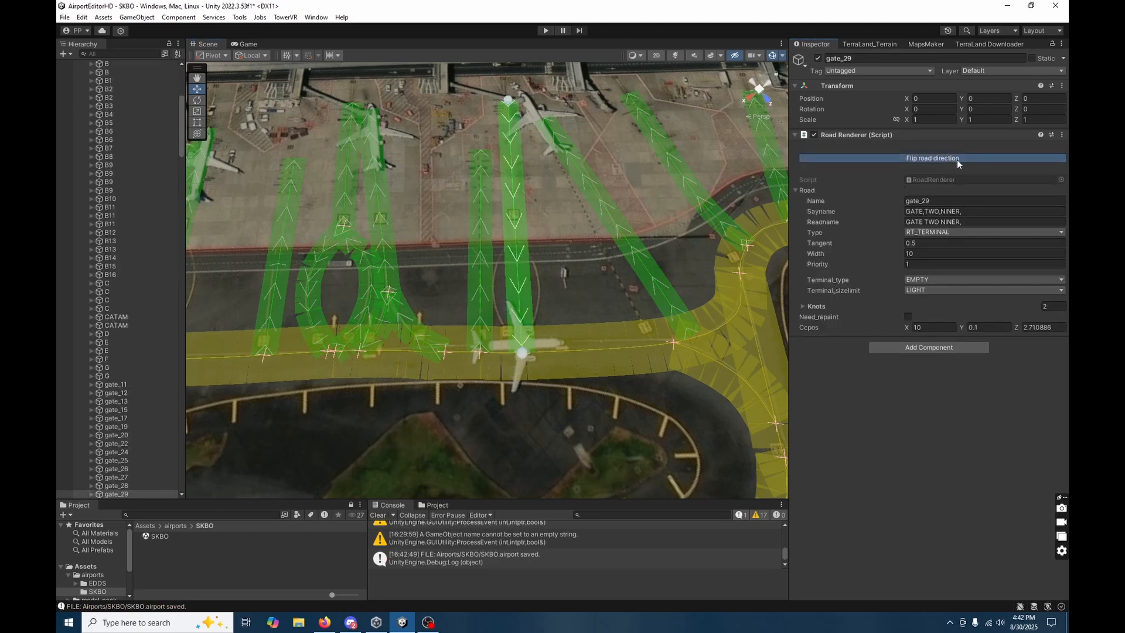
left_click(508, 109)
left_click(508, 109)
left_click(508, 109)
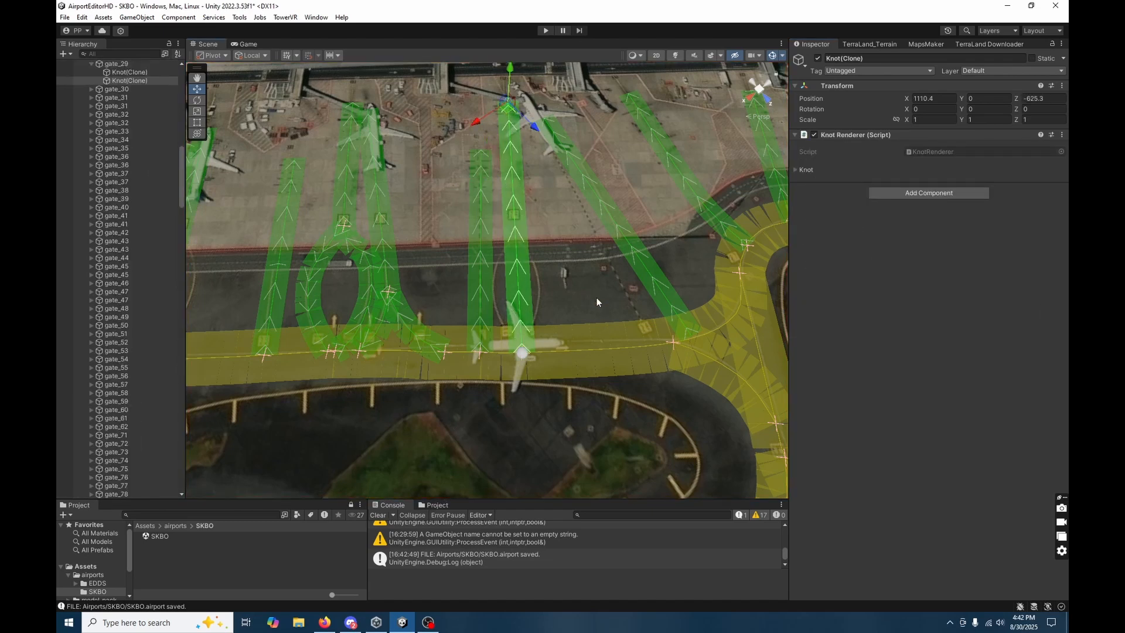
Move gate_78's stand-end knot closer to the terminal building at the end of the pier.
left_click(602, 379)
key("s")
mouse_move(602, 379)
right_mouse_down()
mouse_move(625, 365)
mouse_move(400, 312)
mouse_move(333, 356)
mouse_move(457, 364)
mouse_move(440, 387)
right_mouse_up()
key("w")
left_click(453, 330)
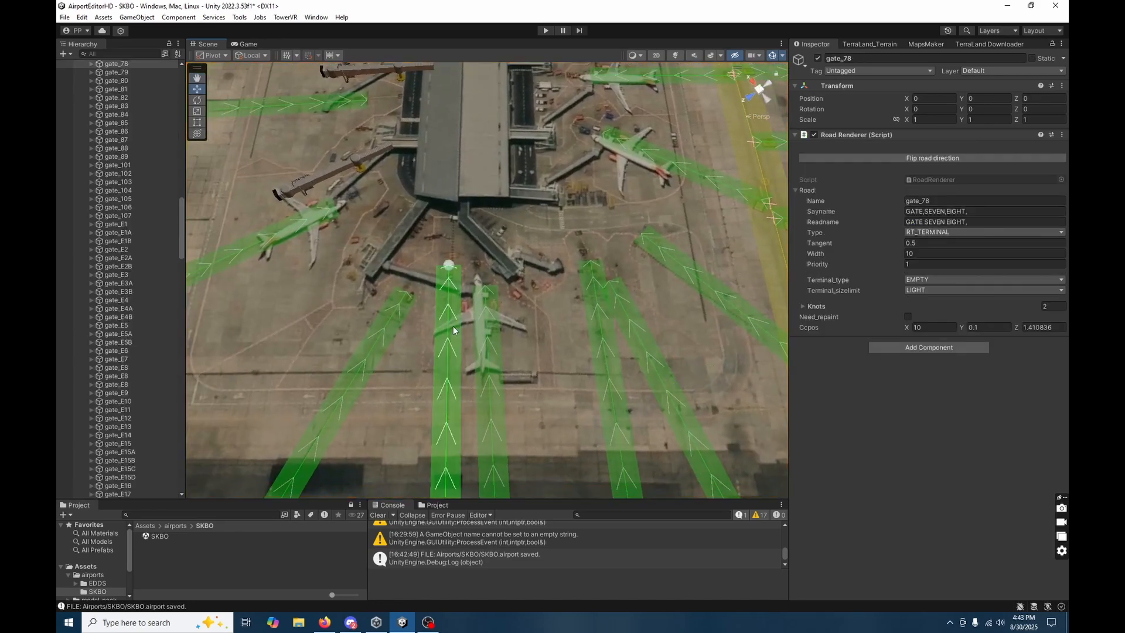
left_click(448, 267)
left_click_drag(448, 256, 453, 219)
Move the stand-end knot of neighbouring gate_79 closer to the terminal, to about X 710.7, Z -789.7.
left_click(489, 368)
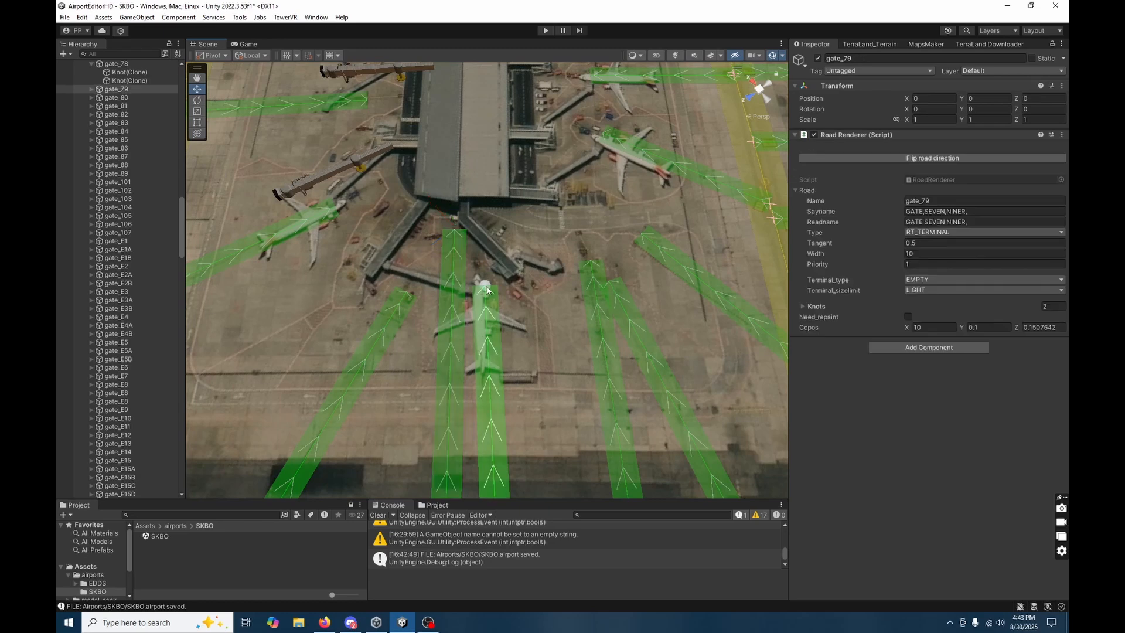
left_click(485, 287)
left_click_drag(486, 290, 482, 274)
left_click(549, 416)
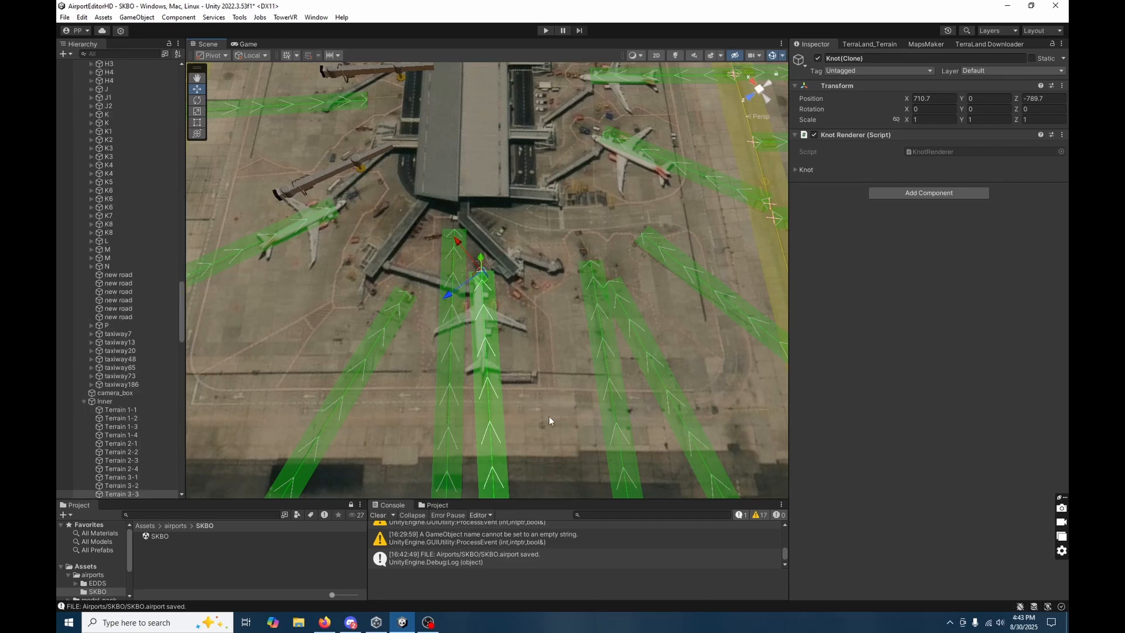
Insert a middle knot in gate_81 and pull it away from gate_80, bending the straight road into a curved lead-in.
right_click_drag(598, 376, 580, 375)
left_click(469, 389)
right_click_drag(516, 410, 547, 444)
key("w")
left_click(507, 373)
left_click(504, 340)
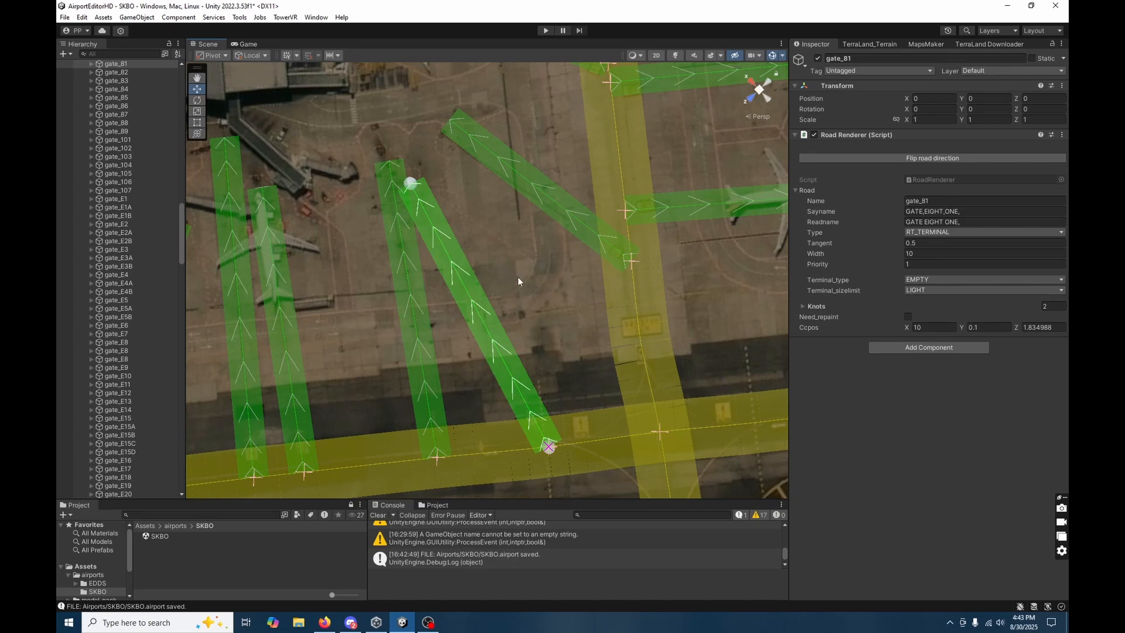
left_click(538, 266)
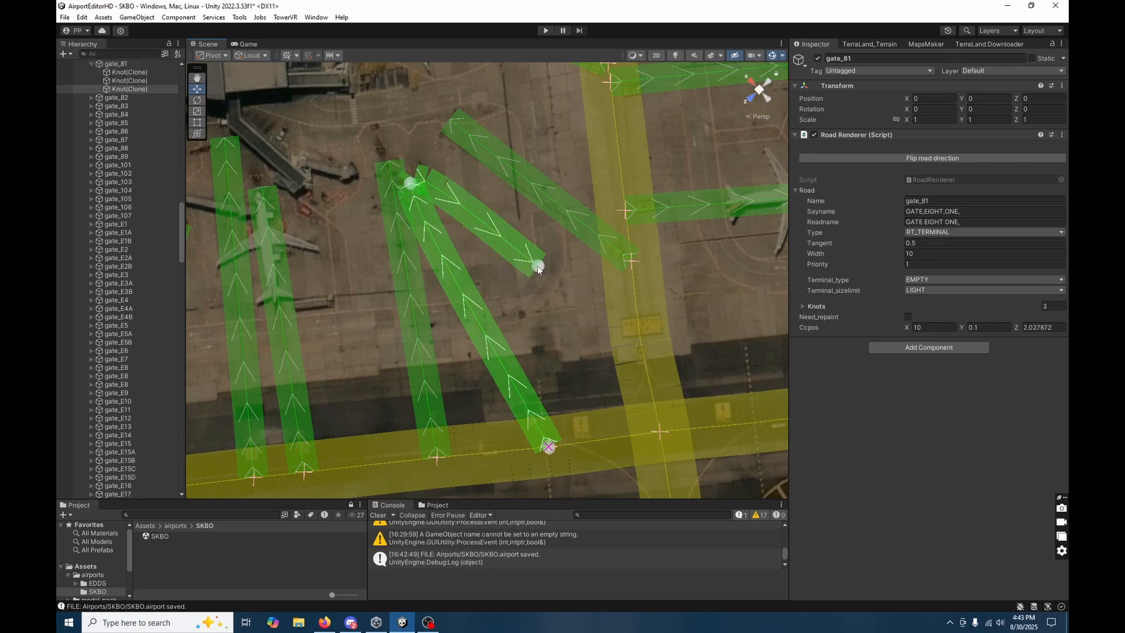
key("Delete")
left_click(505, 368)
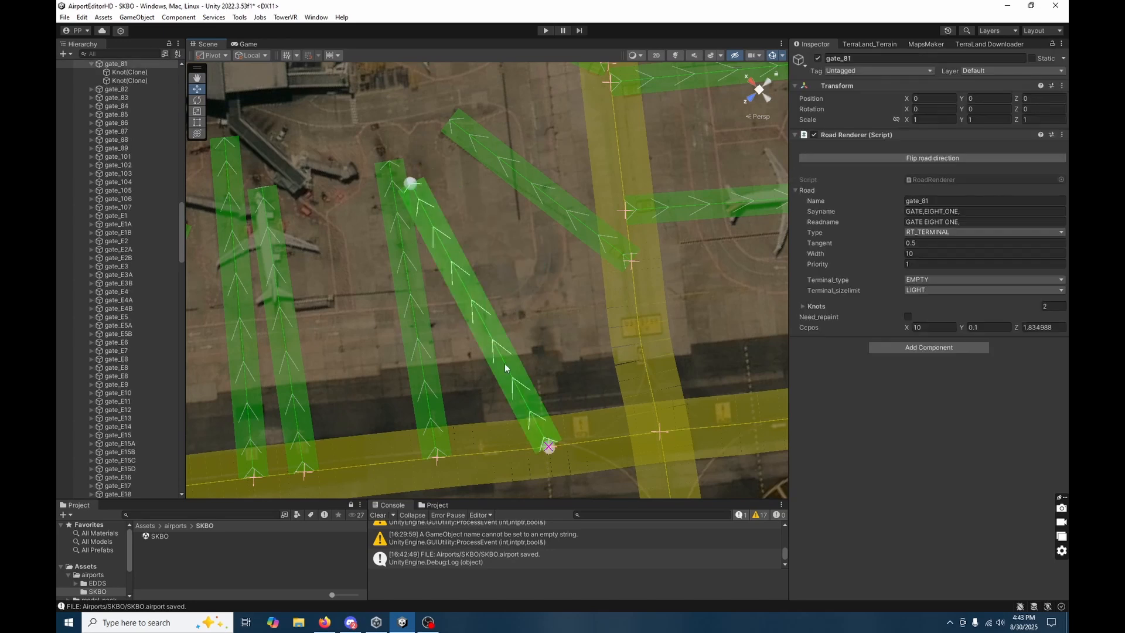
left_click(504, 367)
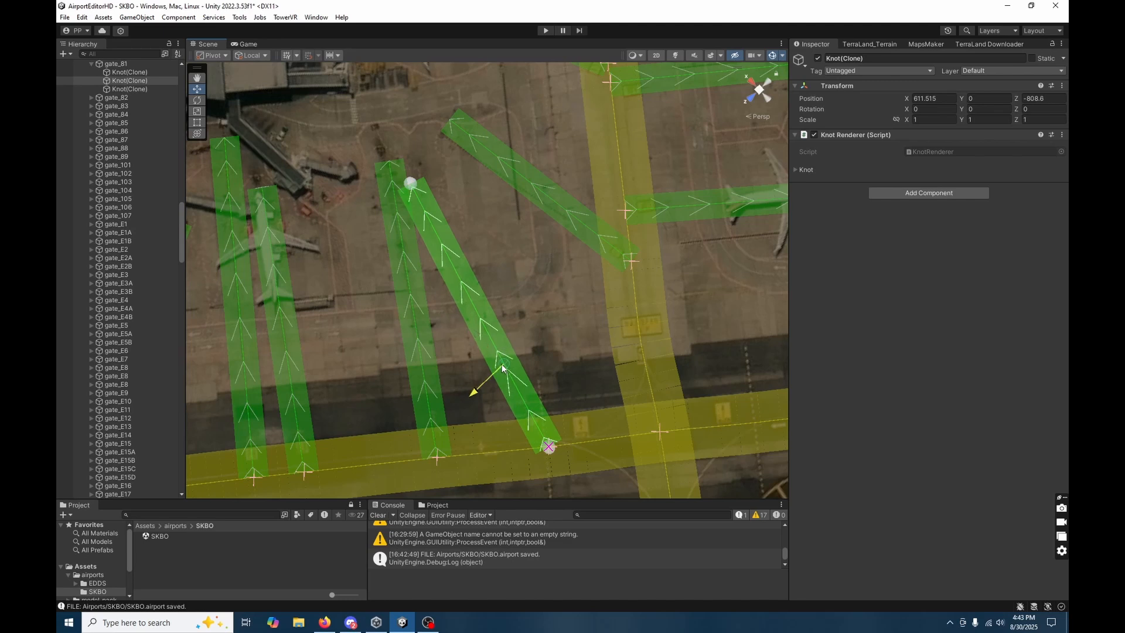
left_click_drag(503, 366, 531, 251)
Move gate_81's stand-end knot to about X 685.5, Z -826.3, next to the end of the neighbouring gate road.
left_click(409, 184)
left_click(409, 185)
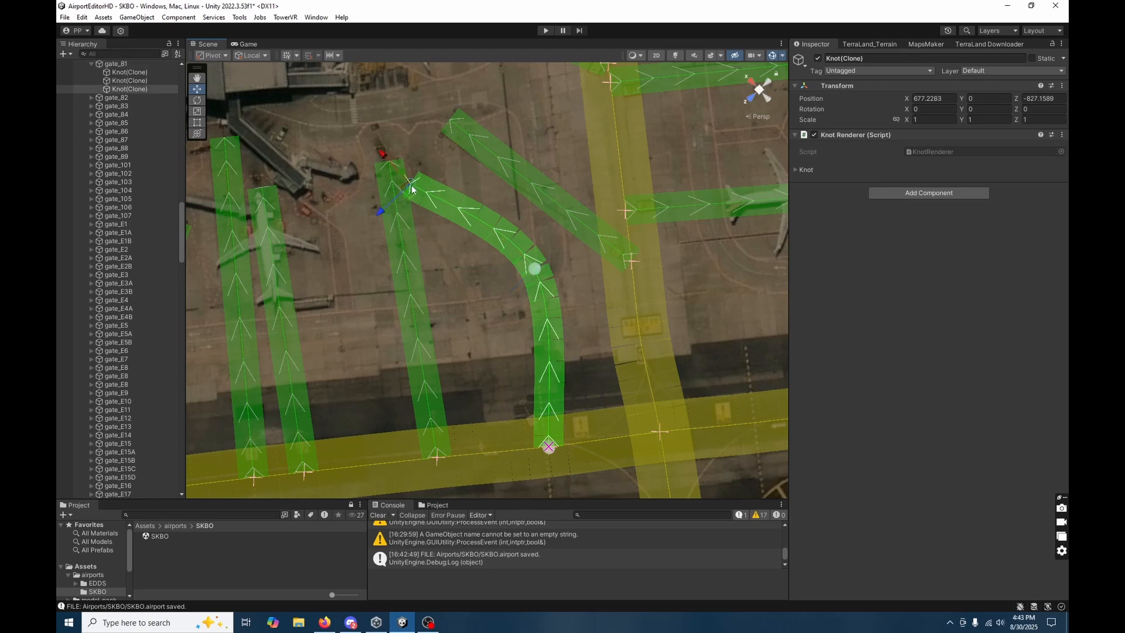
left_click_drag(394, 175, 392, 174)
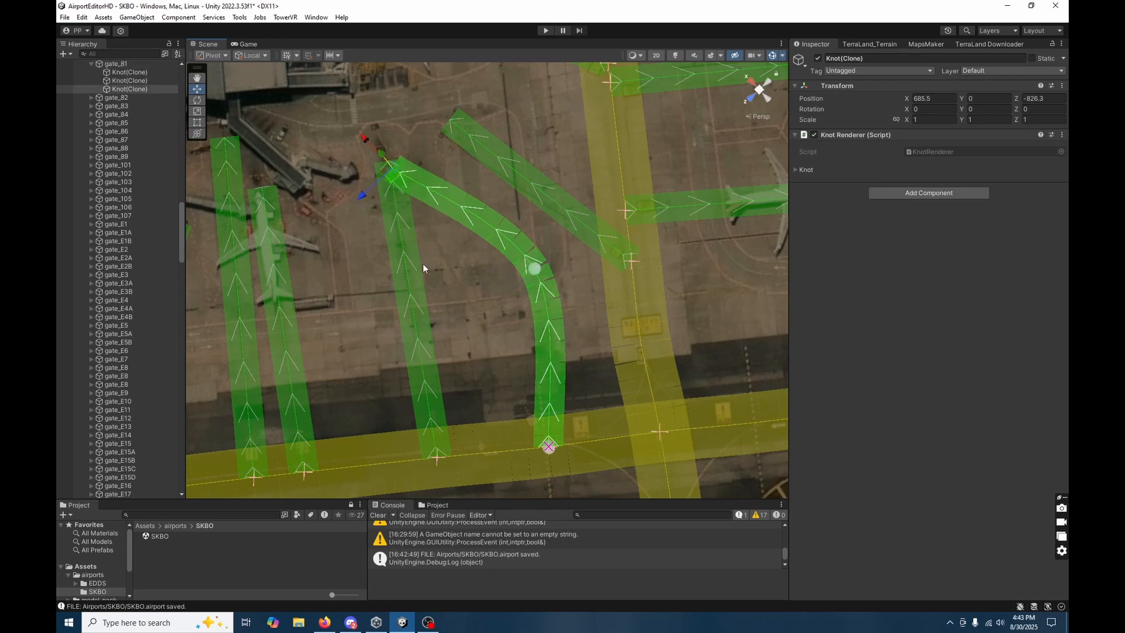
left_click(519, 382)
Try moving gate_81's starting knot from its current taxiway onto taxiway G, at about X 595.3, Z -855.8.
left_click(554, 376)
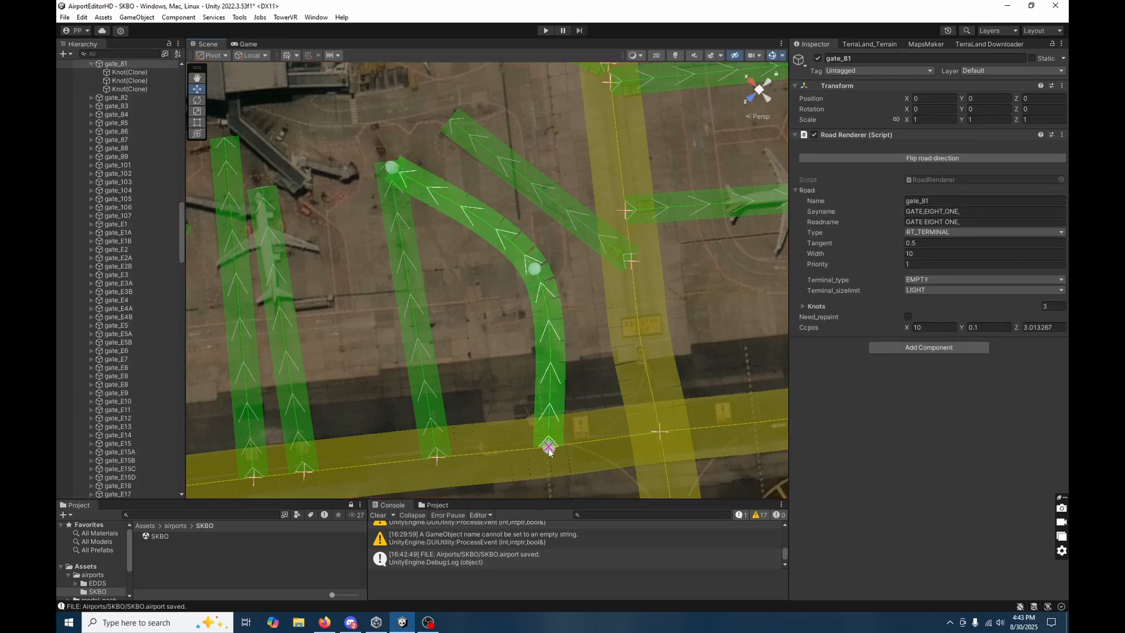
left_click(548, 452)
left_click(540, 390)
left_click(123, 72)
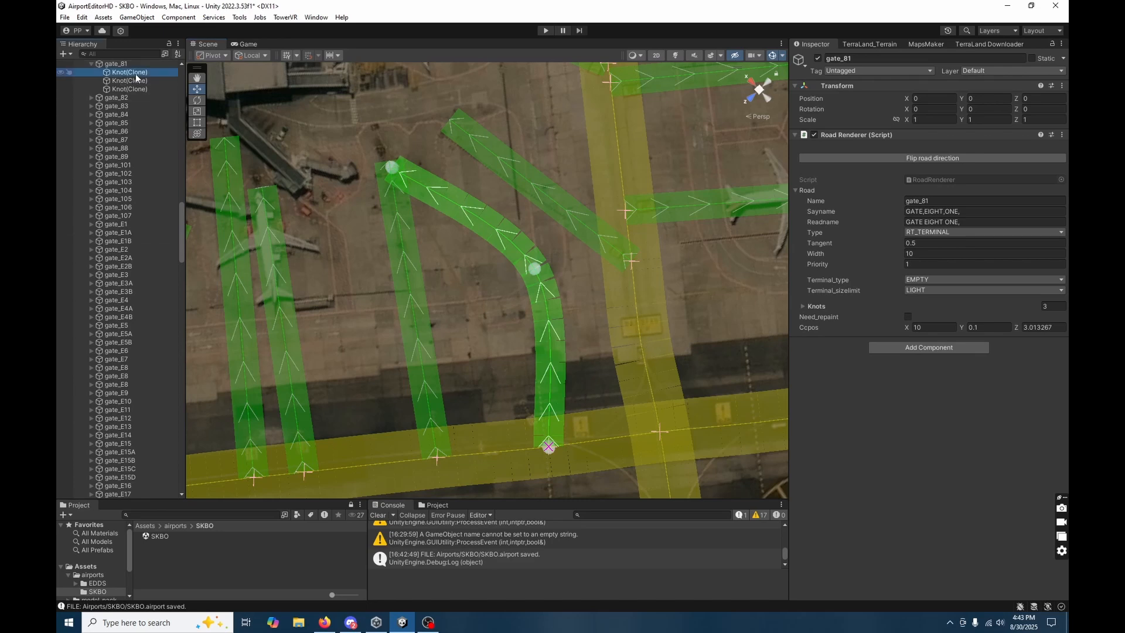
left_click(140, 88)
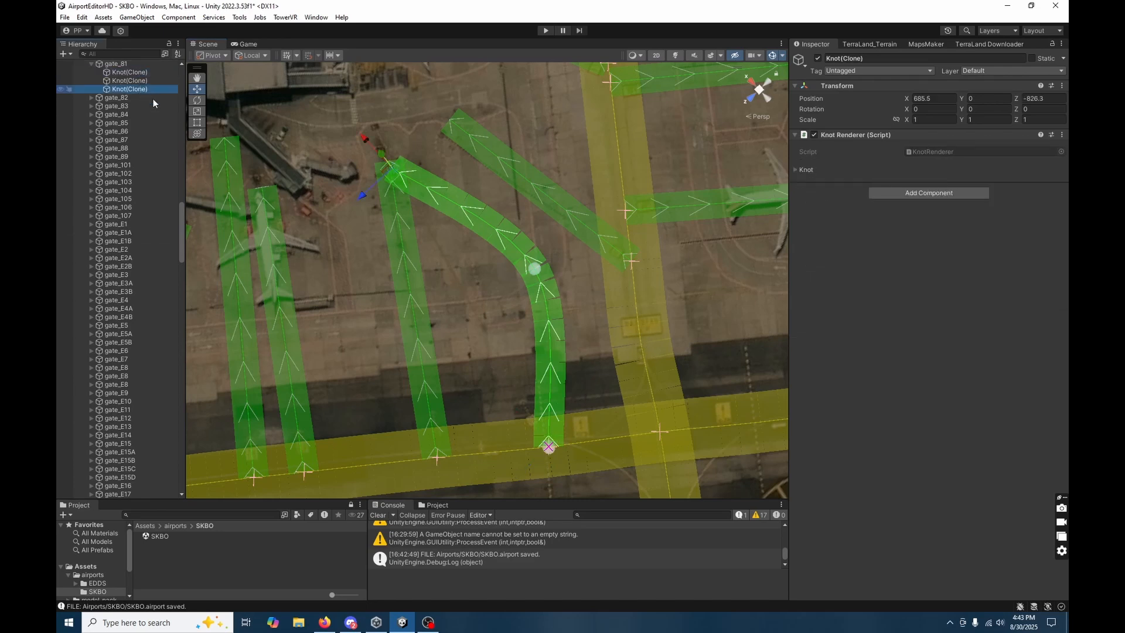
left_click(138, 73)
left_click_drag(549, 447, 637, 301)
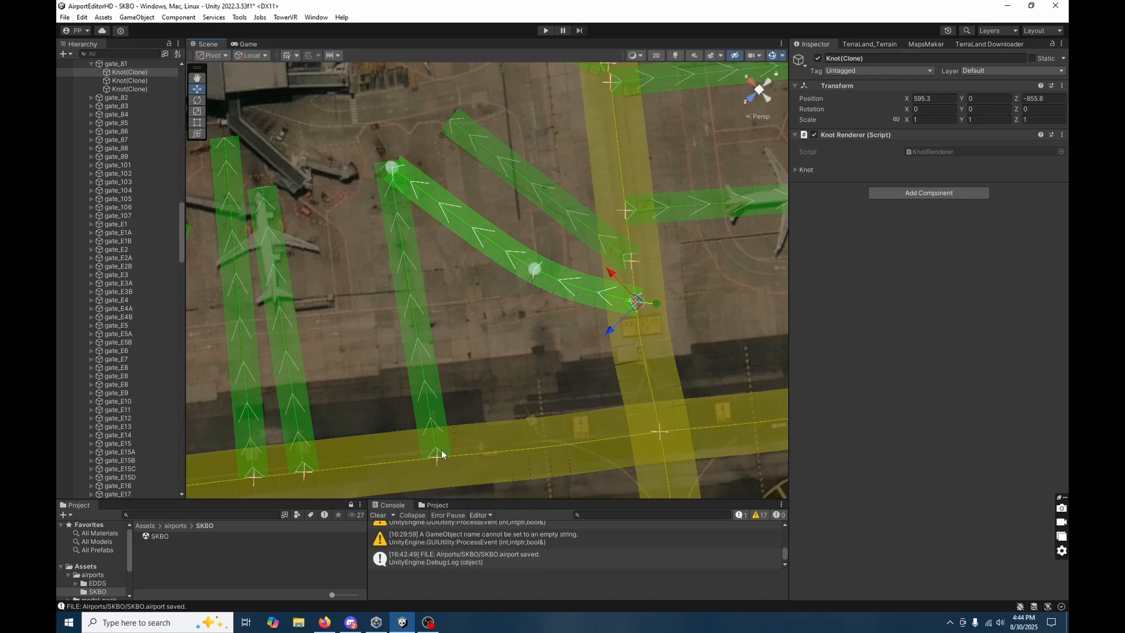
right_click_drag(514, 391, 439, 300)
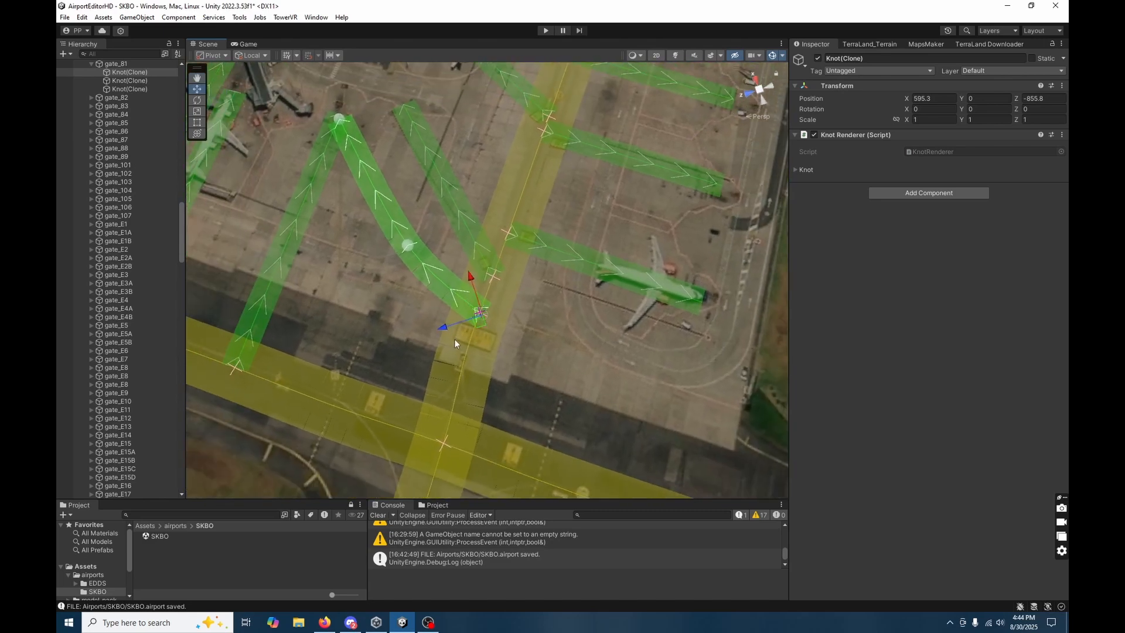
right_click_drag(511, 266, 563, 362)
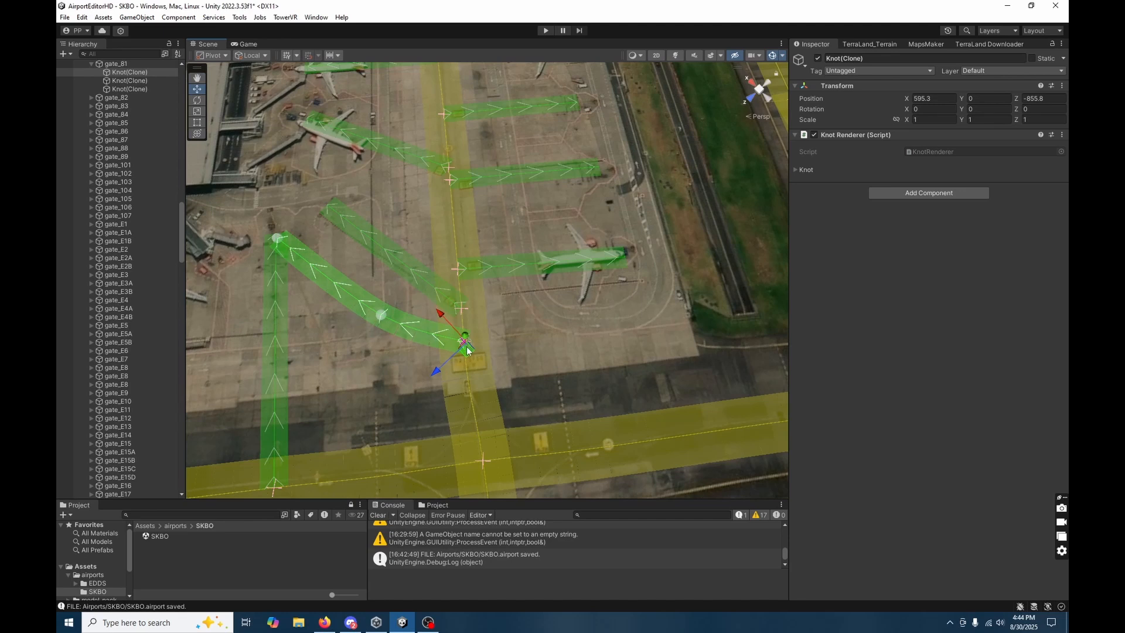
right_click_drag(522, 256, 522, 197)
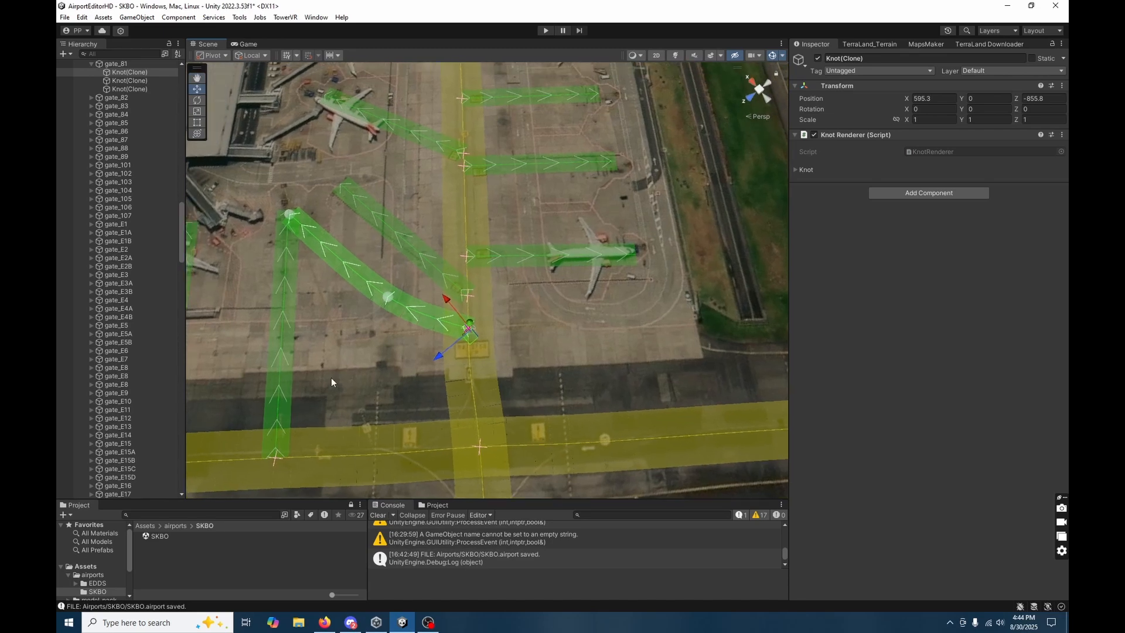
Move gate_81's middle knot to about X 623, Z -818.4, and its starting knot onto gate_80's taxiway at about X 579.5, Z -801.8.
left_click(293, 241)
left_click_drag(293, 240, 362, 250, "alt")
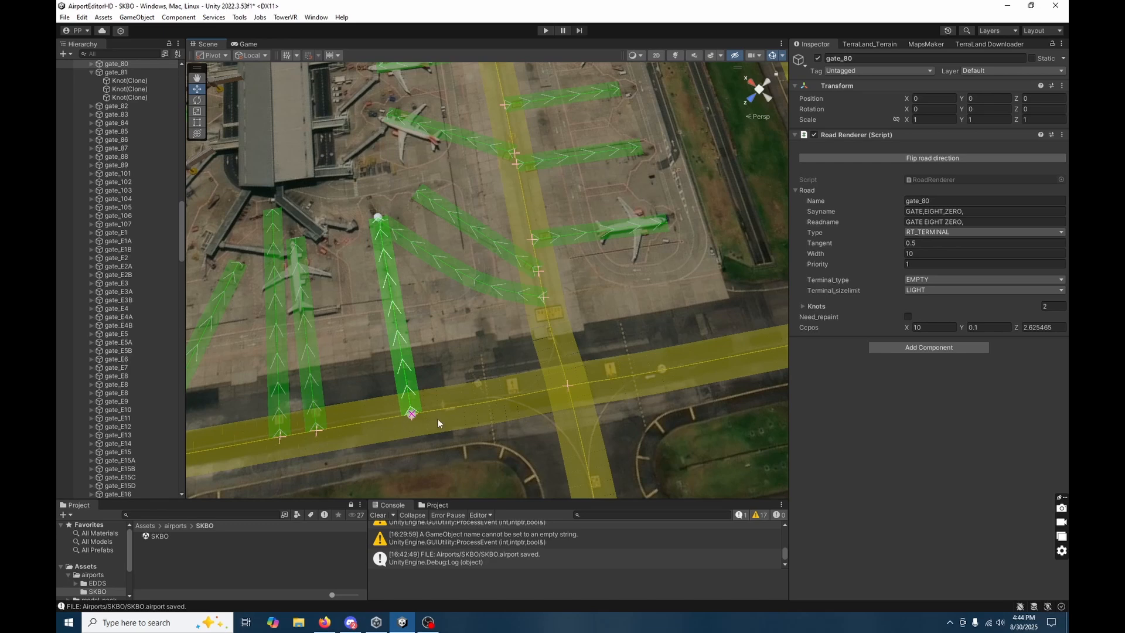
right_click_drag(487, 436, 452, 367)
left_click(451, 356)
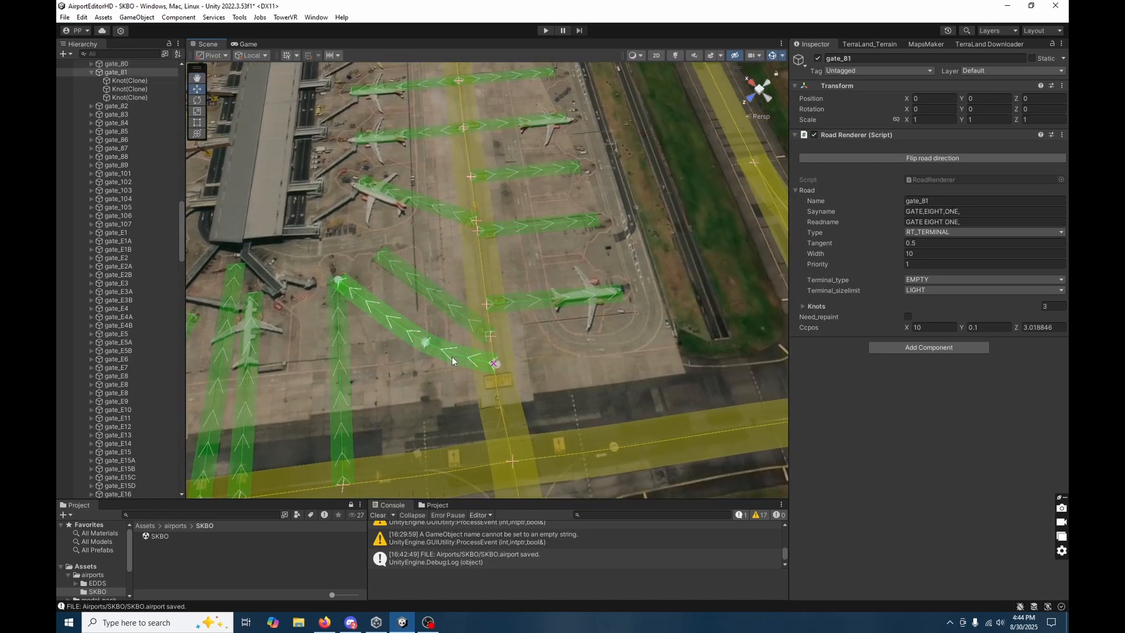
middle_click_drag(438, 407, 505, 402)
scroll(498, 366, "up", 7)
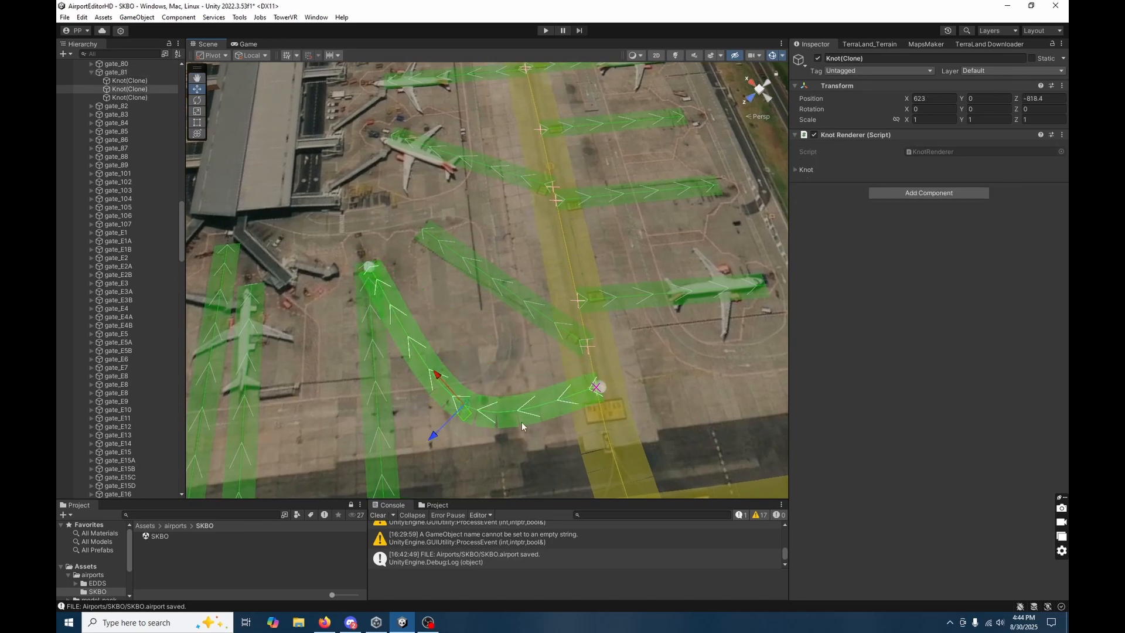
right_click_drag(379, 286, 584, 342)
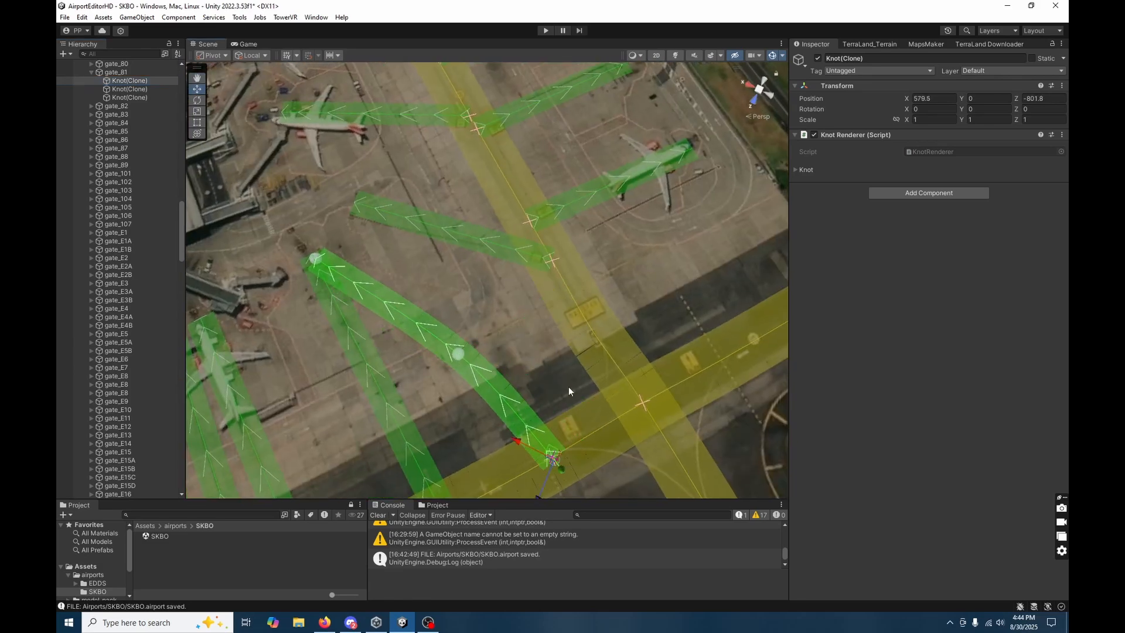
key("s")
right_click_drag(569, 391, 516, 314)
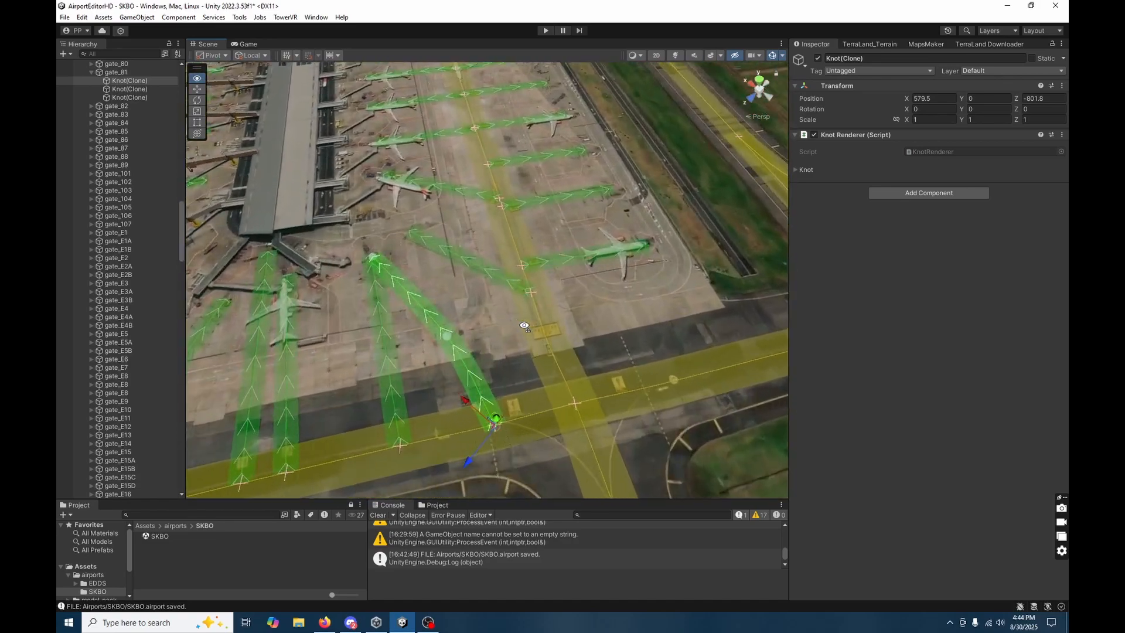
Inspect taxiway G and the gate roads along the terminal pier and the main apron.
left_click(551, 300)
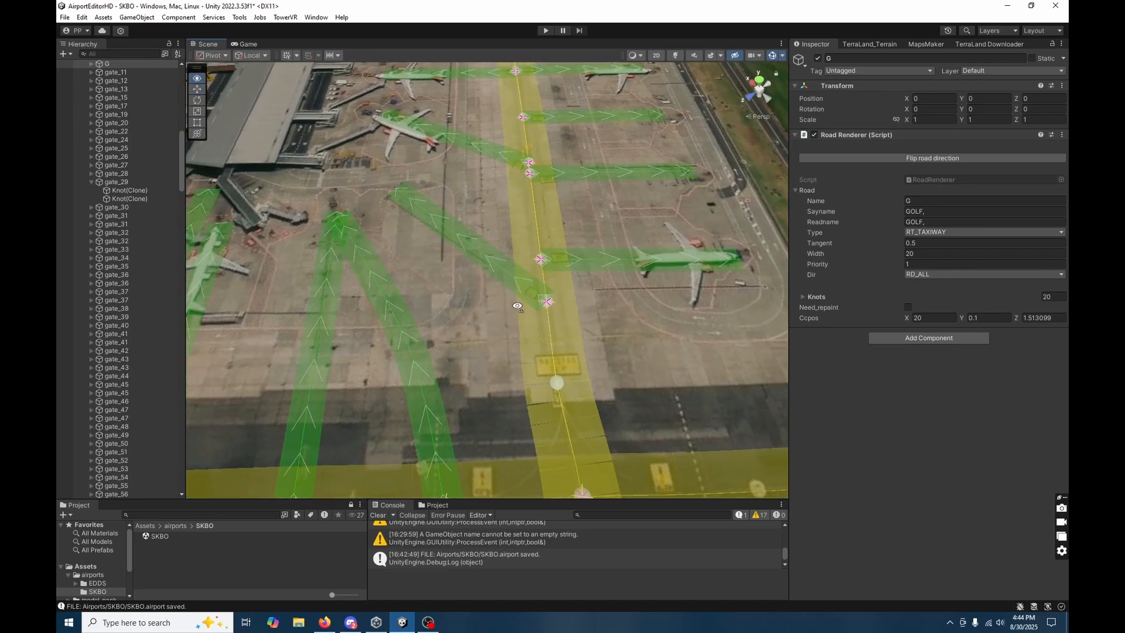
right_click_drag(517, 306, 468, 474)
key("s")
key("a")
key("w")
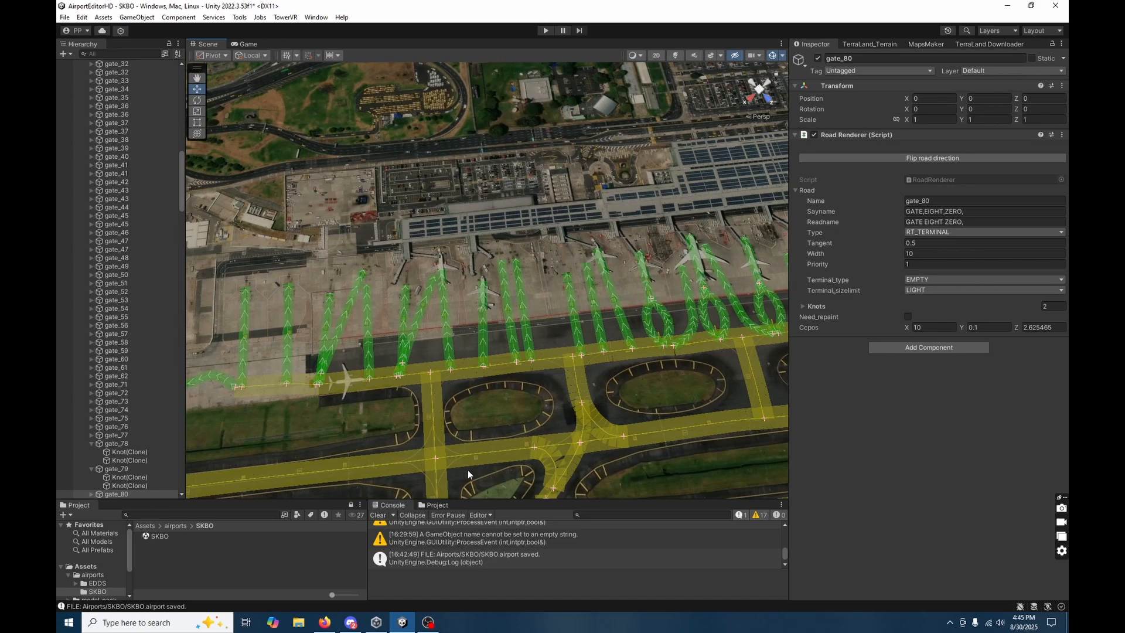
right_click_drag(312, 458, 232, 368)
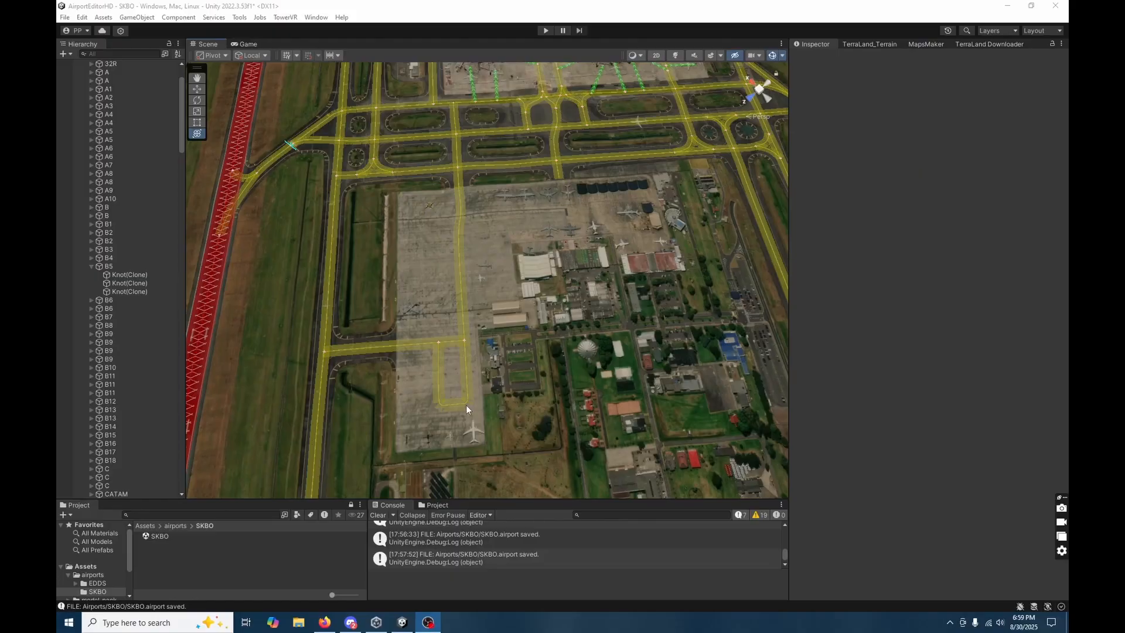
Survey the airport's runways, taxiways and aprons, including the CATAM apron and the taxiways between the hangars.
right_click_drag(488, 293, 485, 191)
scroll(485, 188, "down", 3)
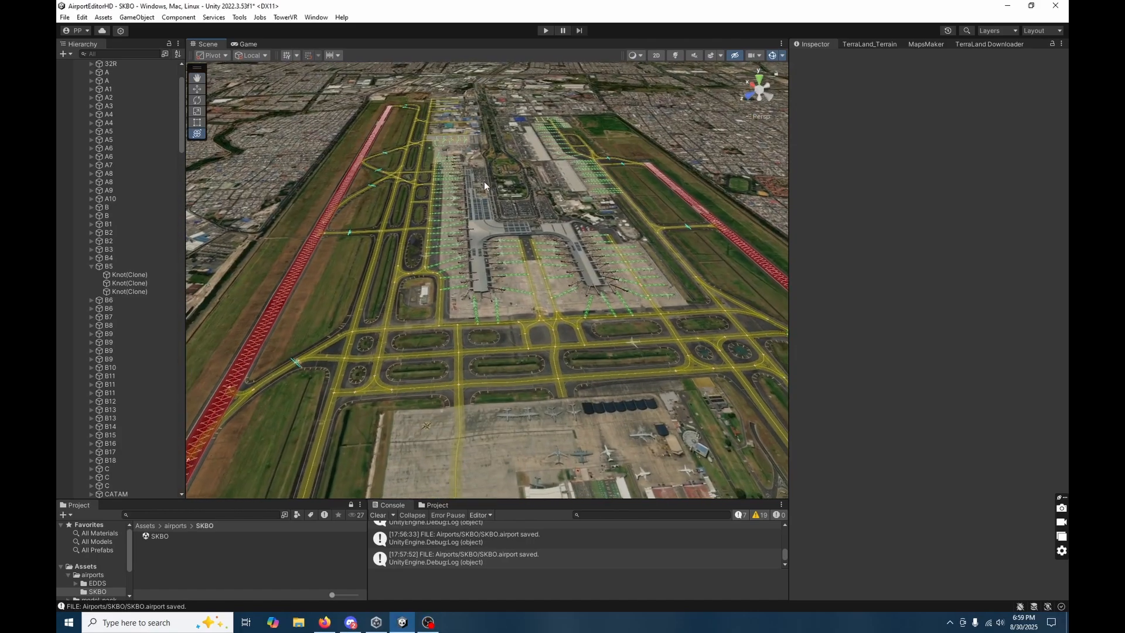
right_click_drag(519, 317, 417, 413)
key("w")
key("s")
key("d")
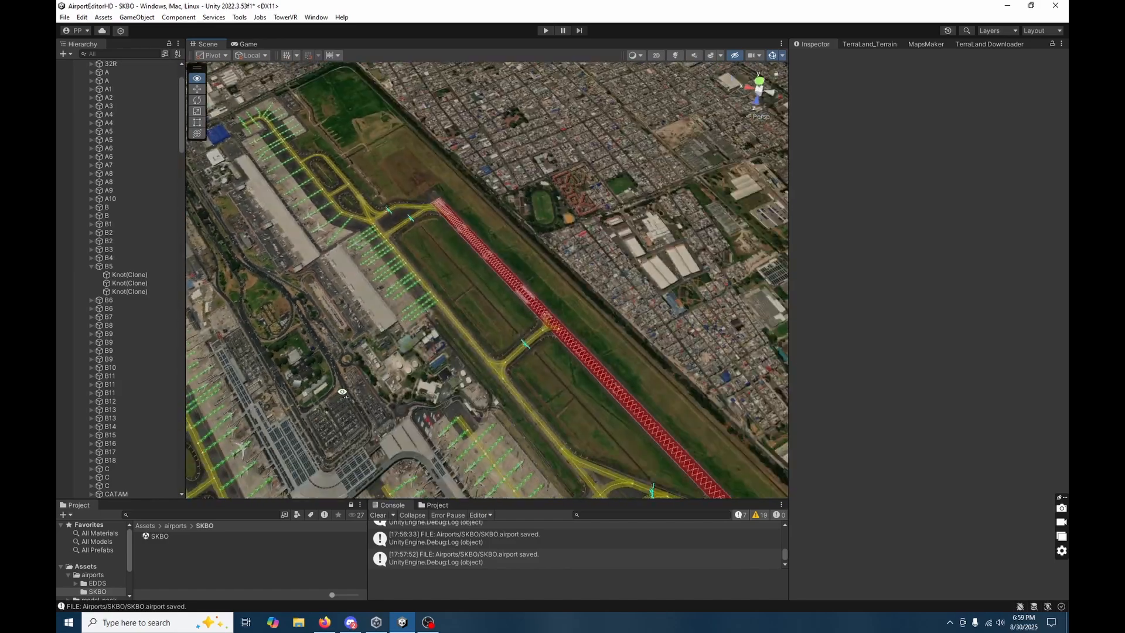
right_click_drag(343, 393, 647, 402)
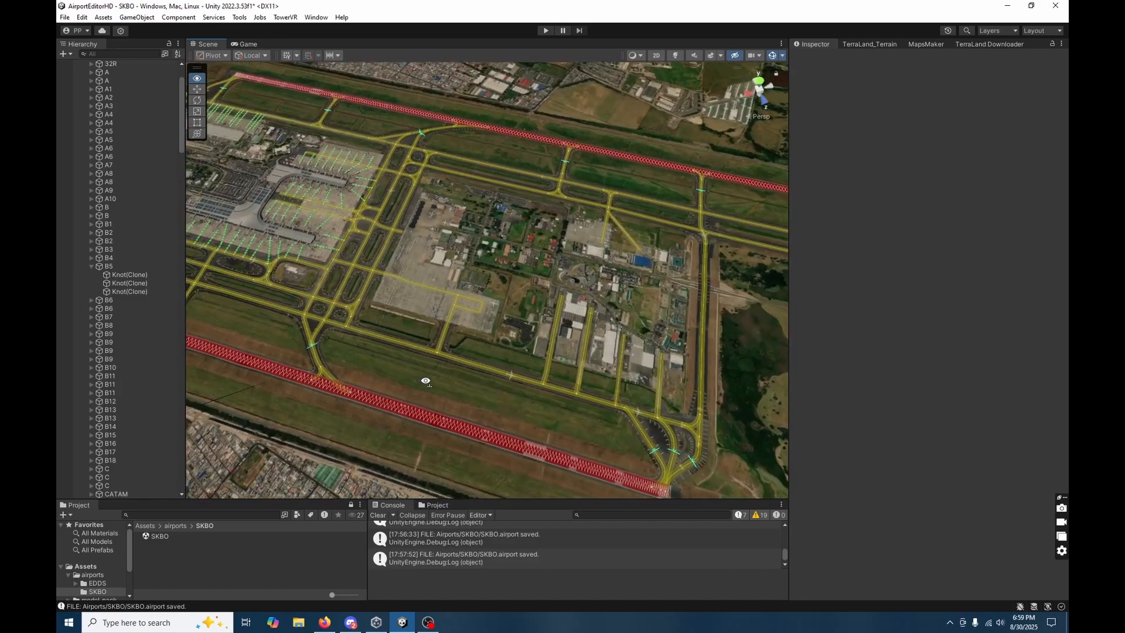
right_click_drag(426, 381, 341, 366)
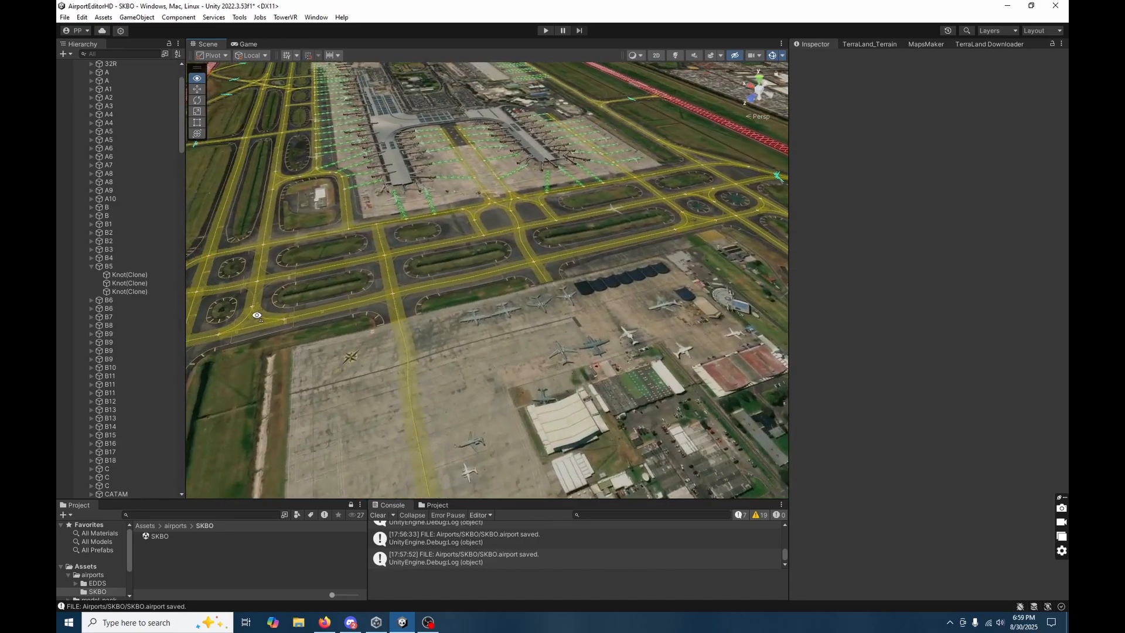
right_click_drag(237, 304, 645, 412)
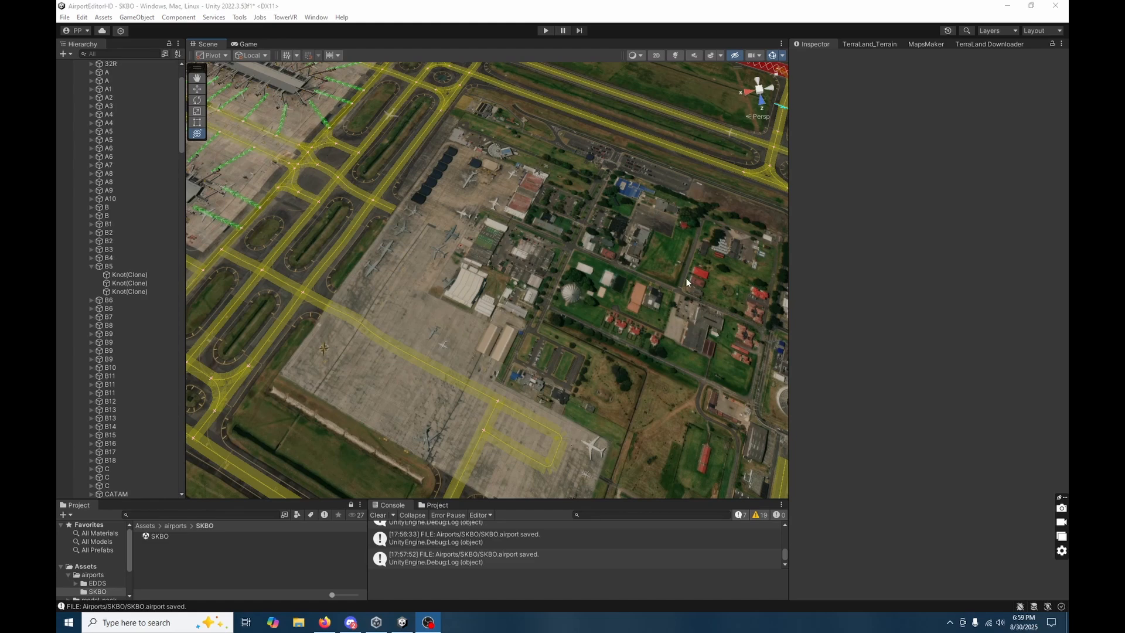
right_click_drag(454, 258, 560, 230)
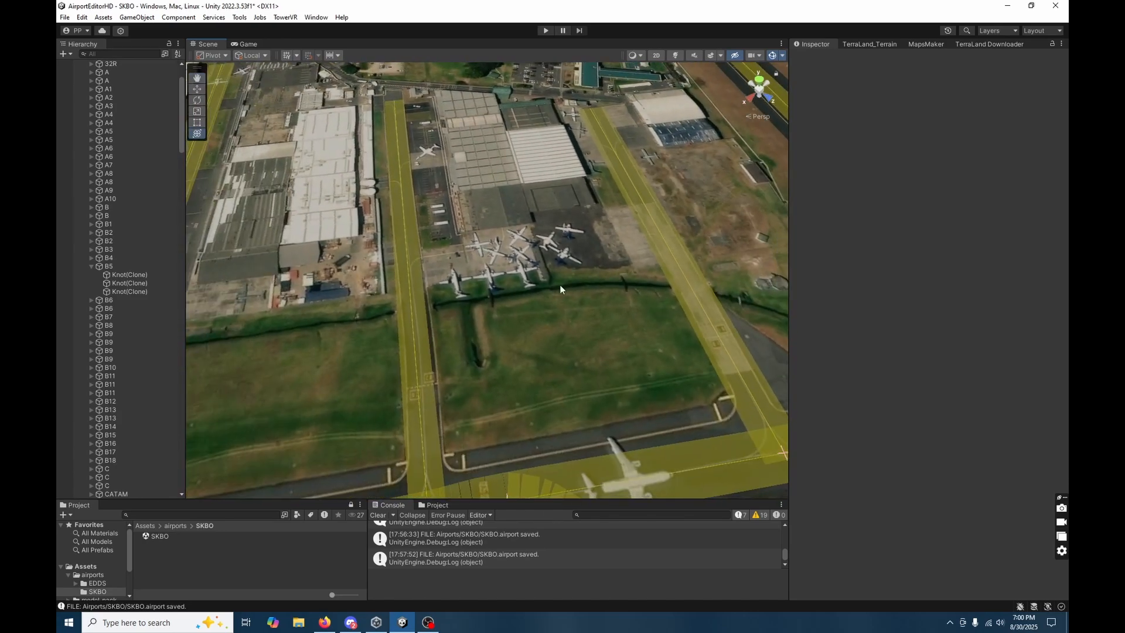
right_click_drag(571, 294, 618, 320)
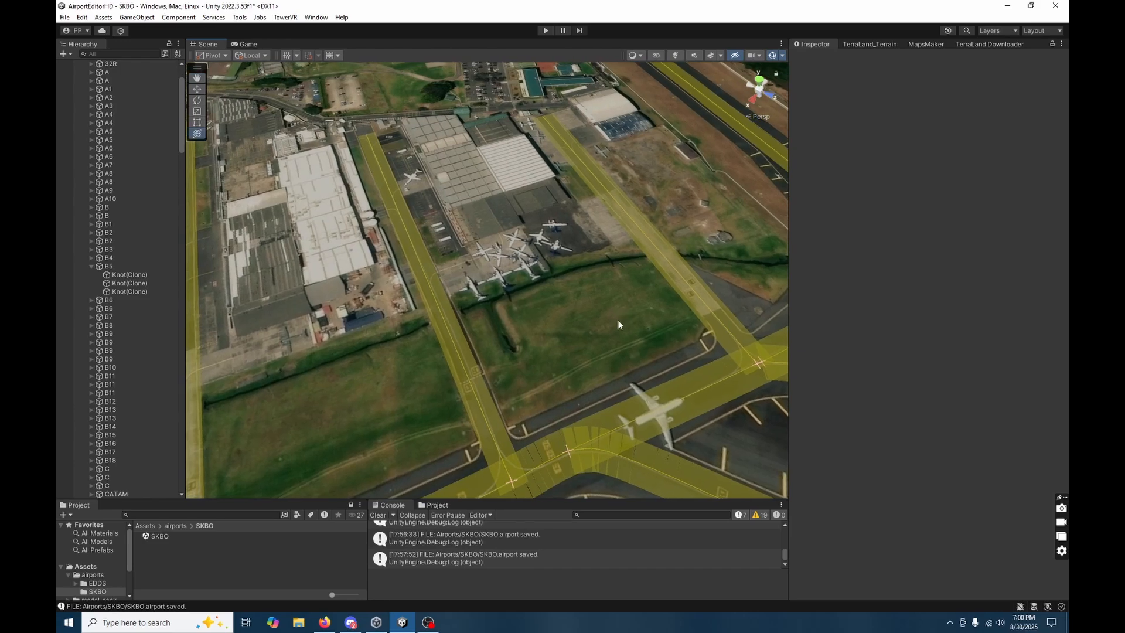
right_click_drag(618, 324, 391, 339)
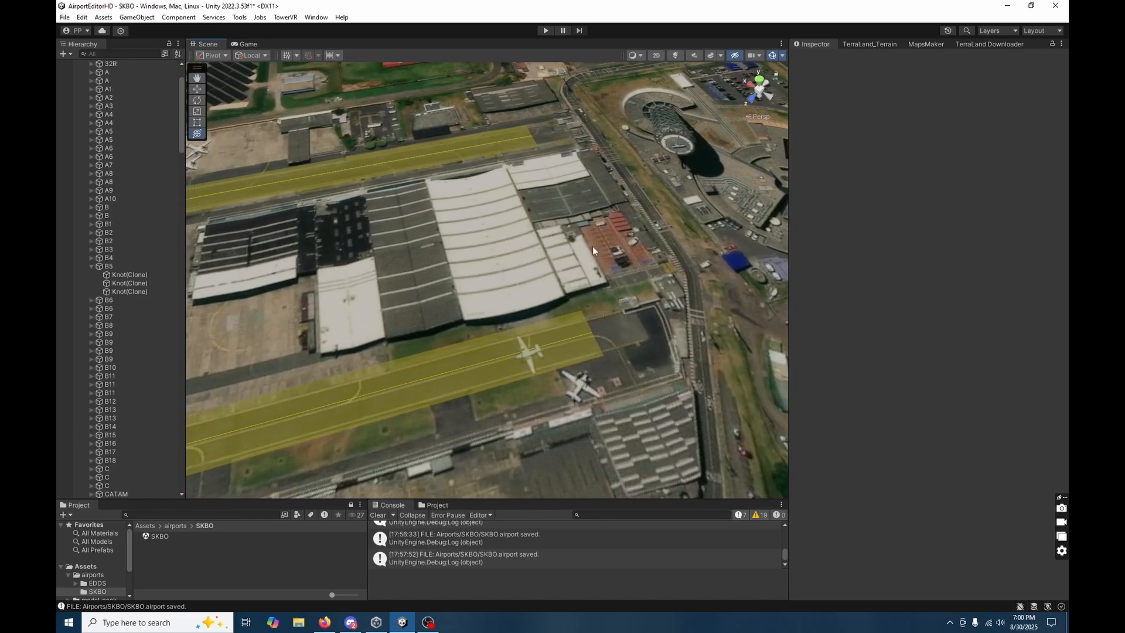
right_click_drag(558, 282, 705, 259)
right_click_drag(590, 339, 516, 386)
Rename the CATAM taxiway as z.
left_click(503, 379)
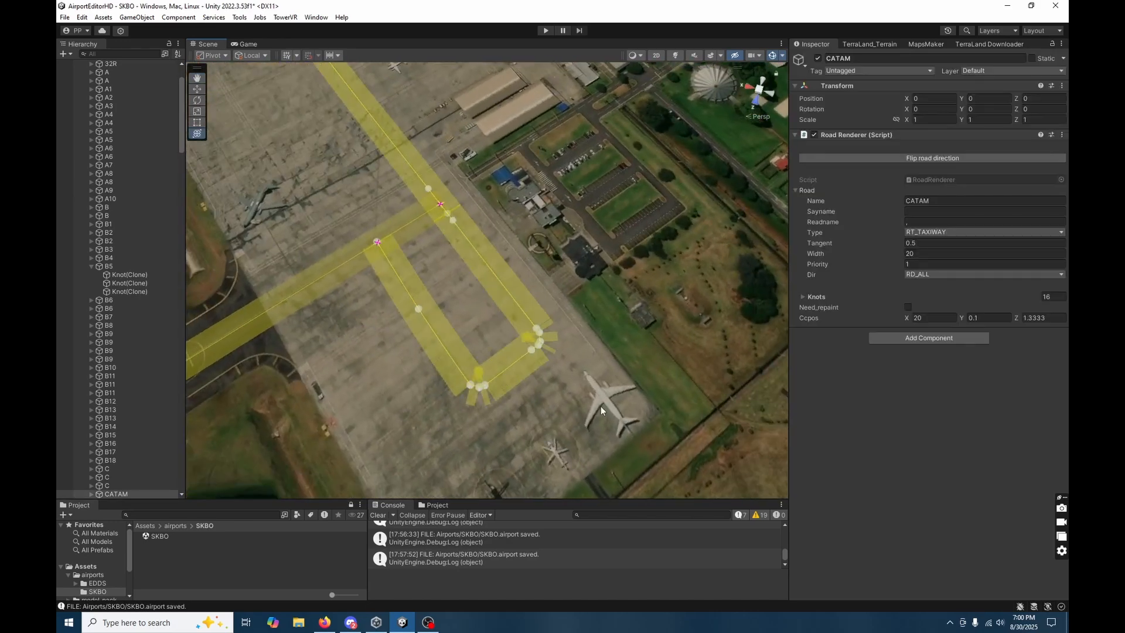
right_click_drag(582, 367, 485, 298)
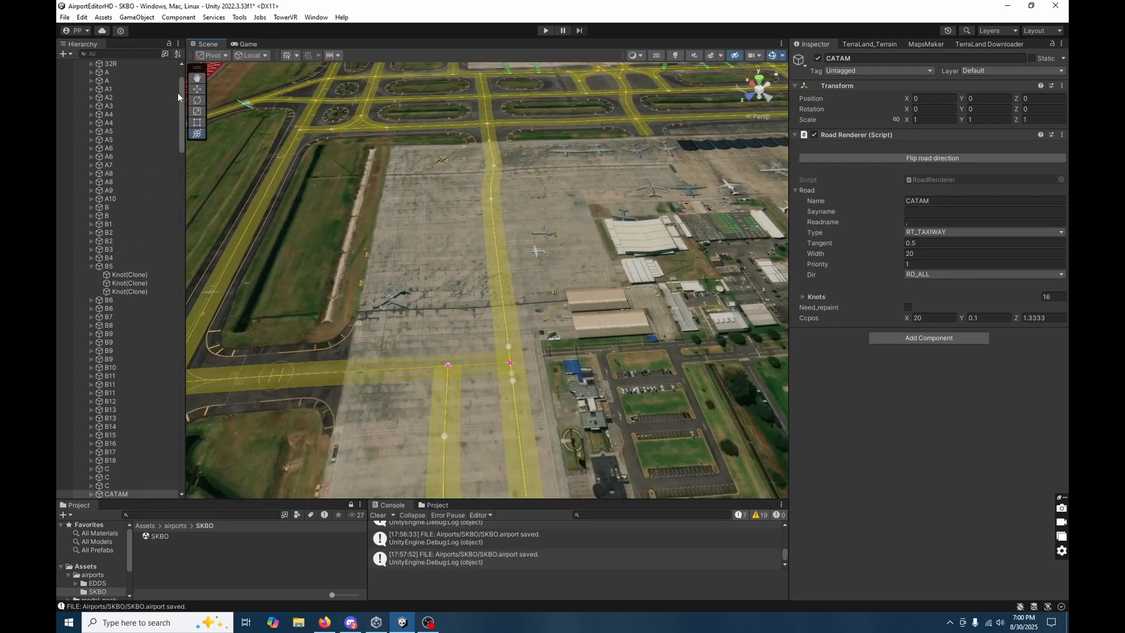
left_click_drag(180, 96, 195, 241)
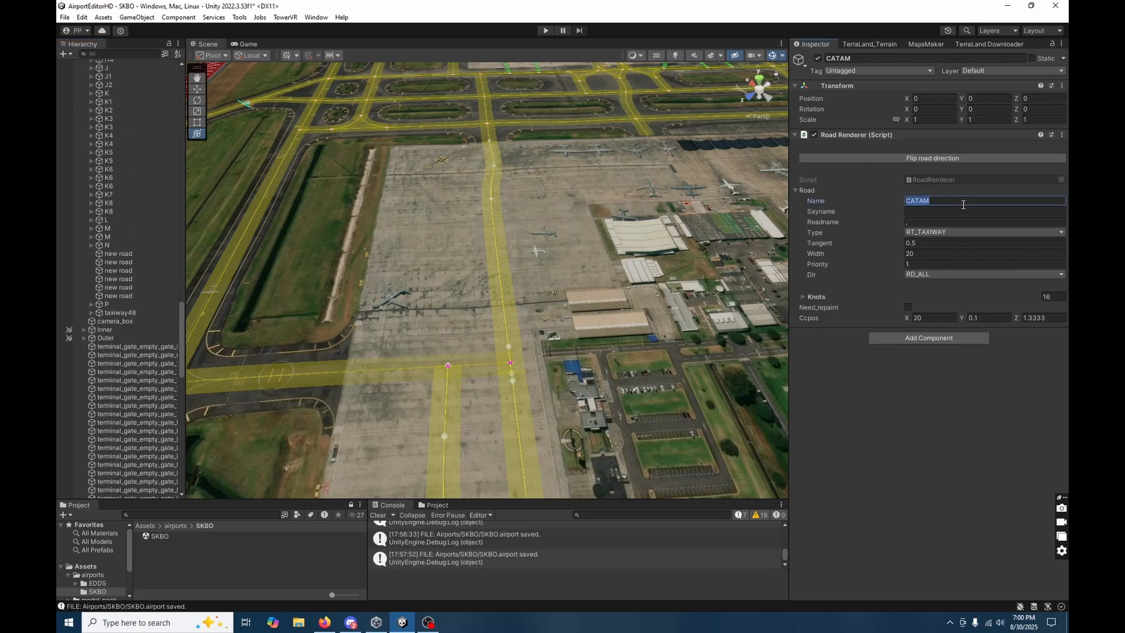
left_click(557, 297)
left_click(518, 396)
right_click_drag(521, 284, 786, 308)
key("a")
key("s")
key("d")
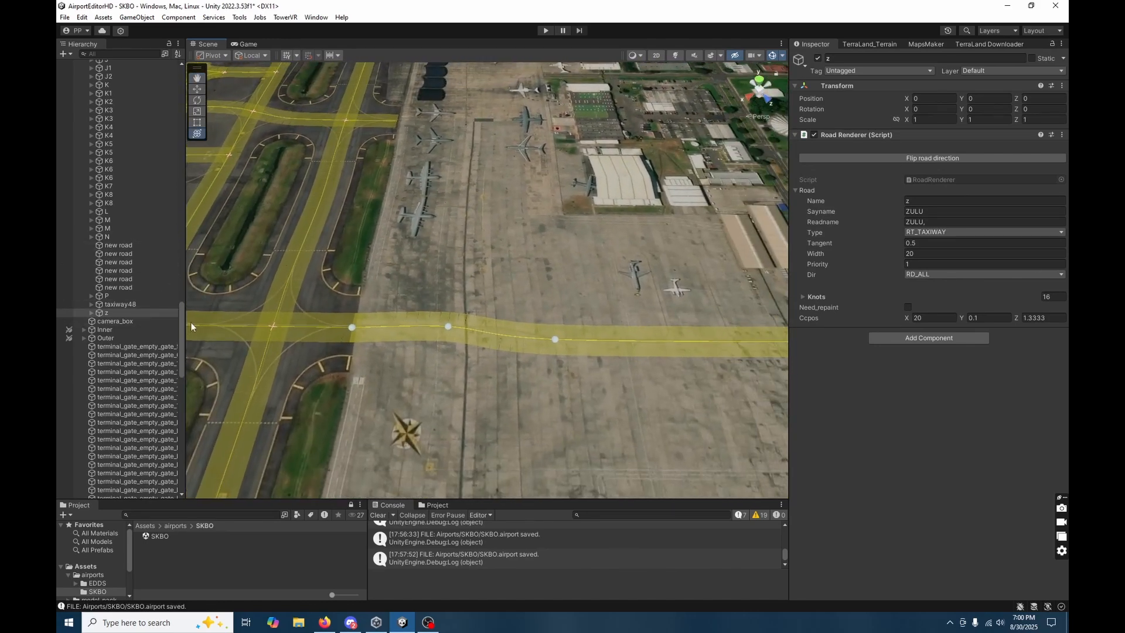
Add a new road to the airfield and name it Z1.
left_click_drag(180, 321, 164, 76)
left_click(164, 74)
left_click(919, 253)
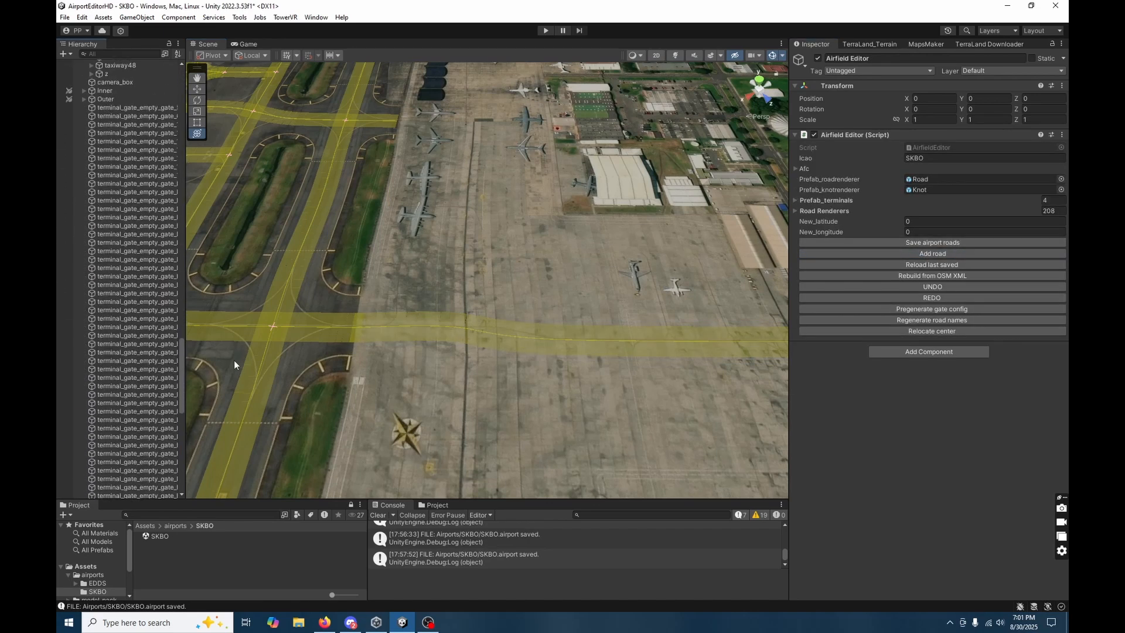
left_click(138, 245)
right_click_drag(611, 305, 625, 309)
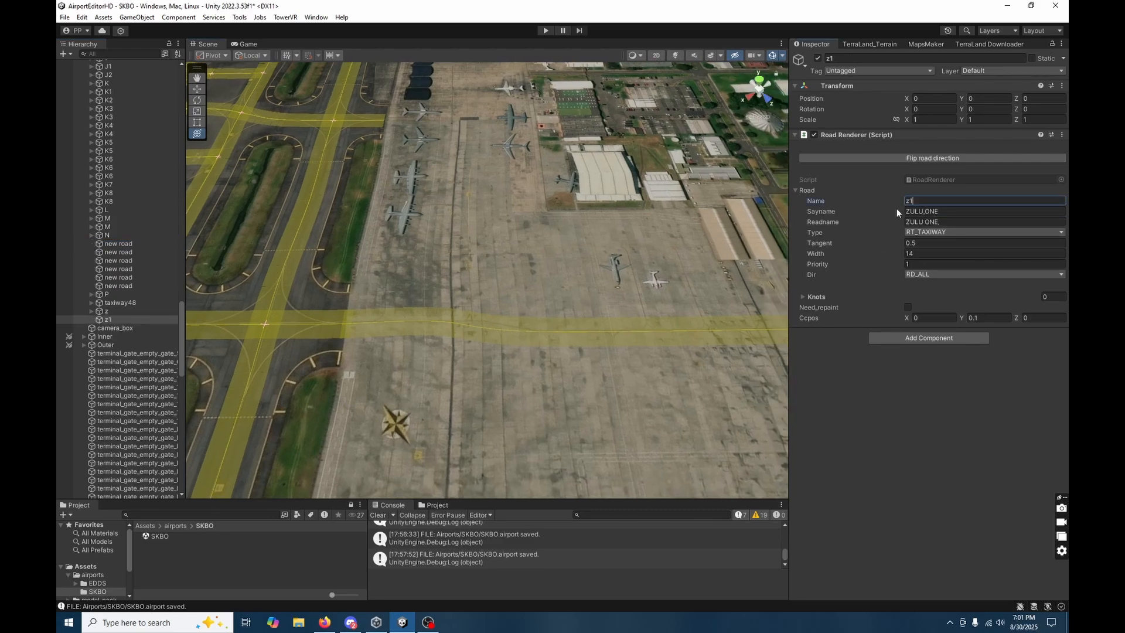
key("BackSpace")
key("BackSpace")
type("Z1")
Place two Z1 knots to lay a straight taxiway across the apron, from beside the compass rose to the far end past the dark shelters.
right_click_drag(648, 403, 390, 381)
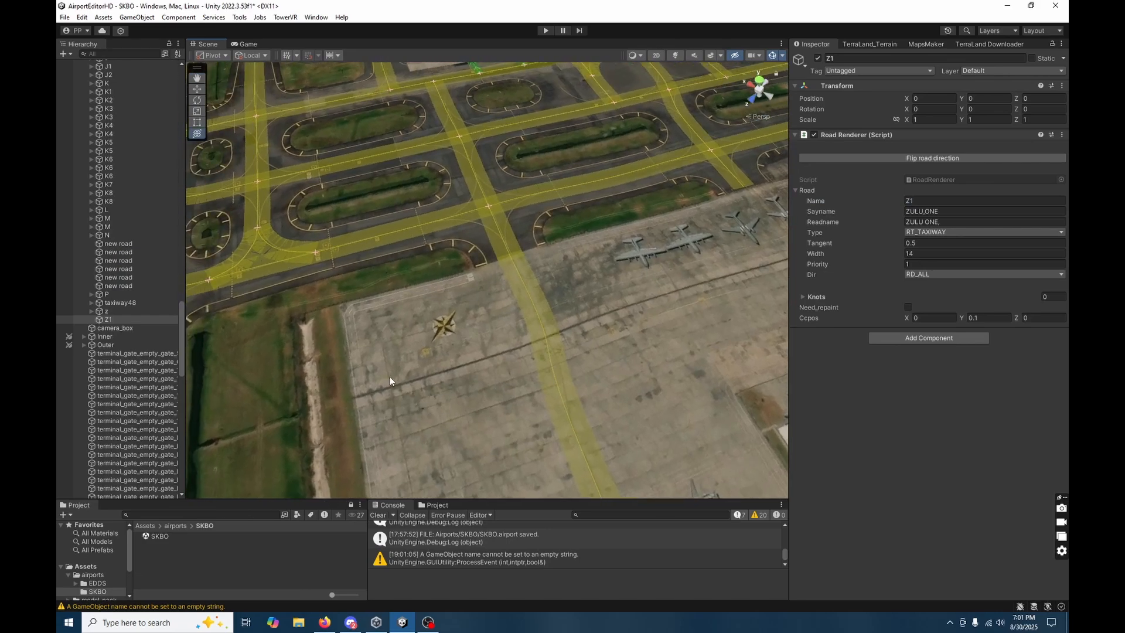
left_click(425, 351)
right_click_drag(578, 304, 663, 262)
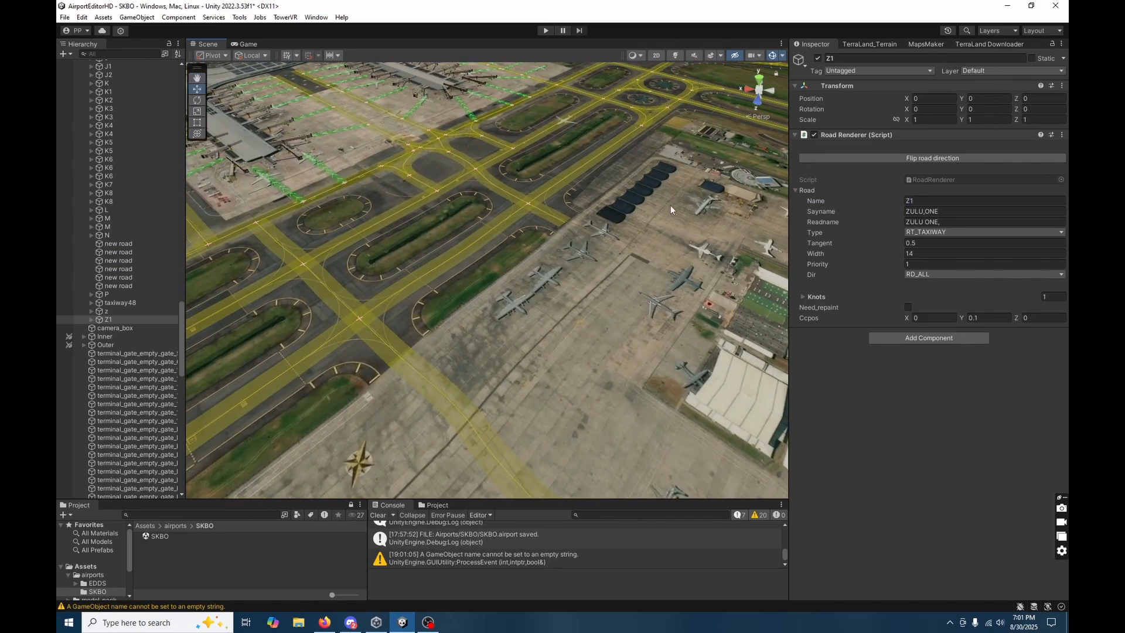
left_click(698, 171)
right_click_drag(698, 171, 1032, 296)
right_click_drag(375, 367, 783, 299)
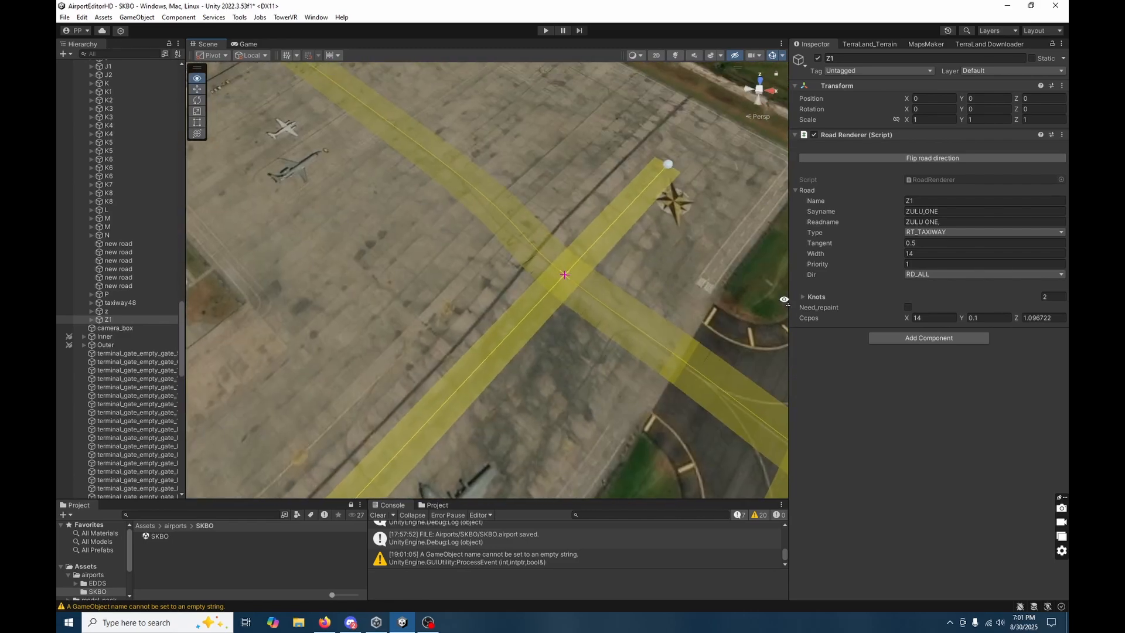
Move Z1's first knot onto its crossing with taxiway z, about X 629.1, Z -226.6, and its far knot back to about X 448.1, Z -474.4.
left_click(668, 165)
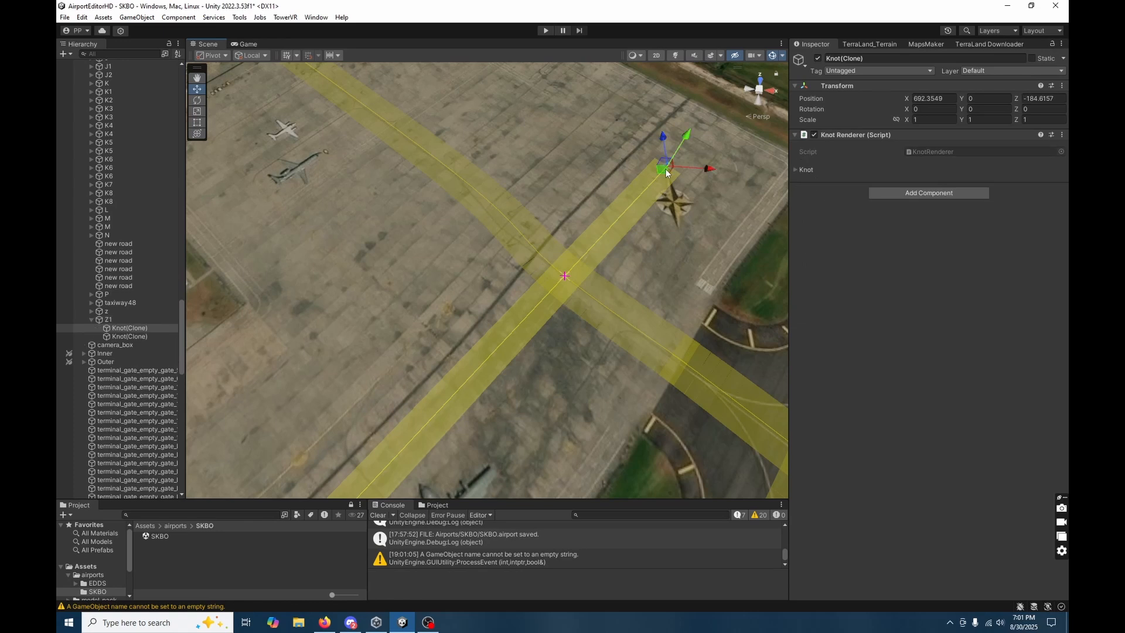
mouse_move(612, 144)
left_mouse_down()
mouse_move(539, 188)
mouse_move(520, 242)
left_mouse_up()
mouse_move(343, 298)
right_mouse_down()
mouse_move(310, 329)
mouse_move(422, 328)
mouse_move(484, 384)
mouse_move(447, 412)
right_mouse_up()
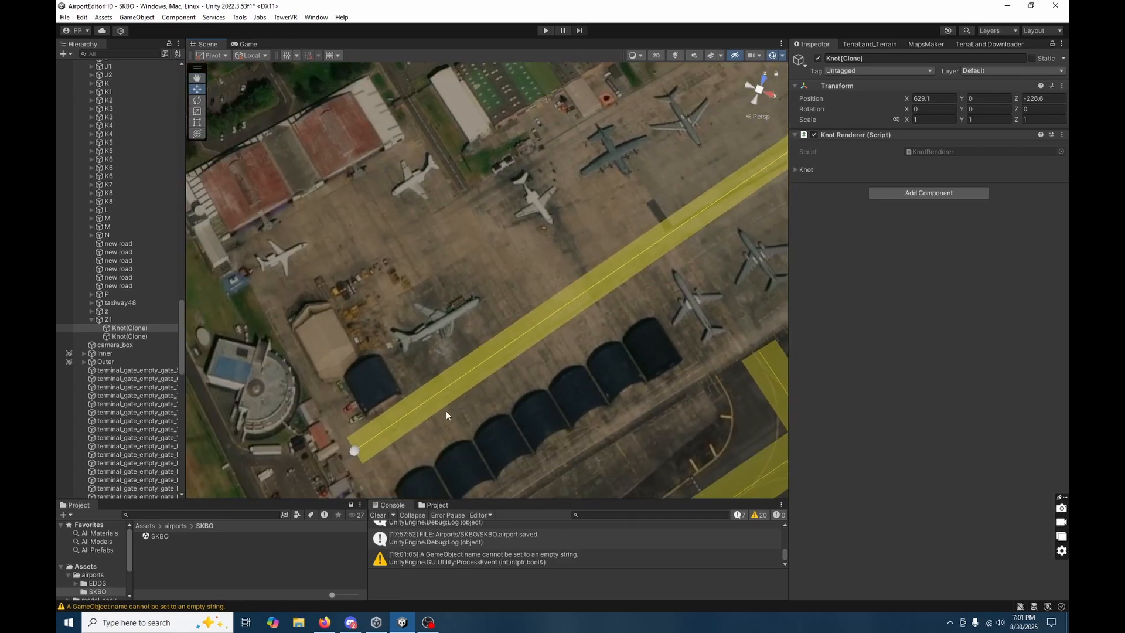
left_click(352, 453)
left_click(354, 454)
mouse_move(358, 451)
left_mouse_down()
mouse_move(445, 349)
mouse_move(550, 319)
mouse_move(631, 323)
mouse_move(547, 306)
mouse_move(524, 319)
left_mouse_up()
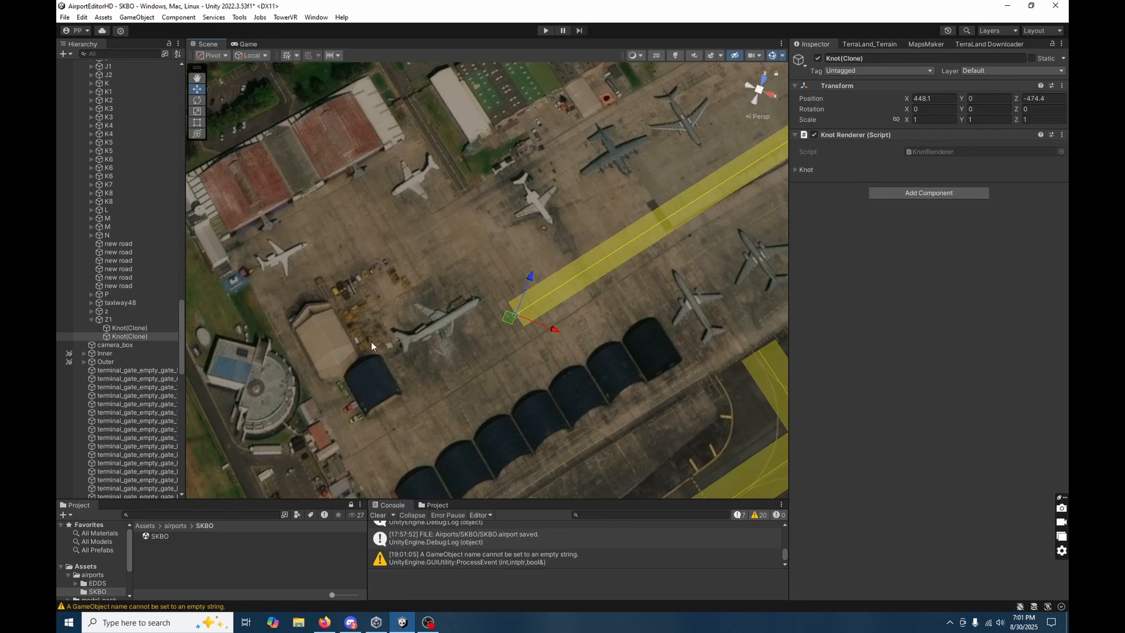
Extend taxiway E across the apron by adding an end knot on Z1, beside the dark pavement patch.
right_click_drag(420, 339, 762, 237)
left_click(594, 203)
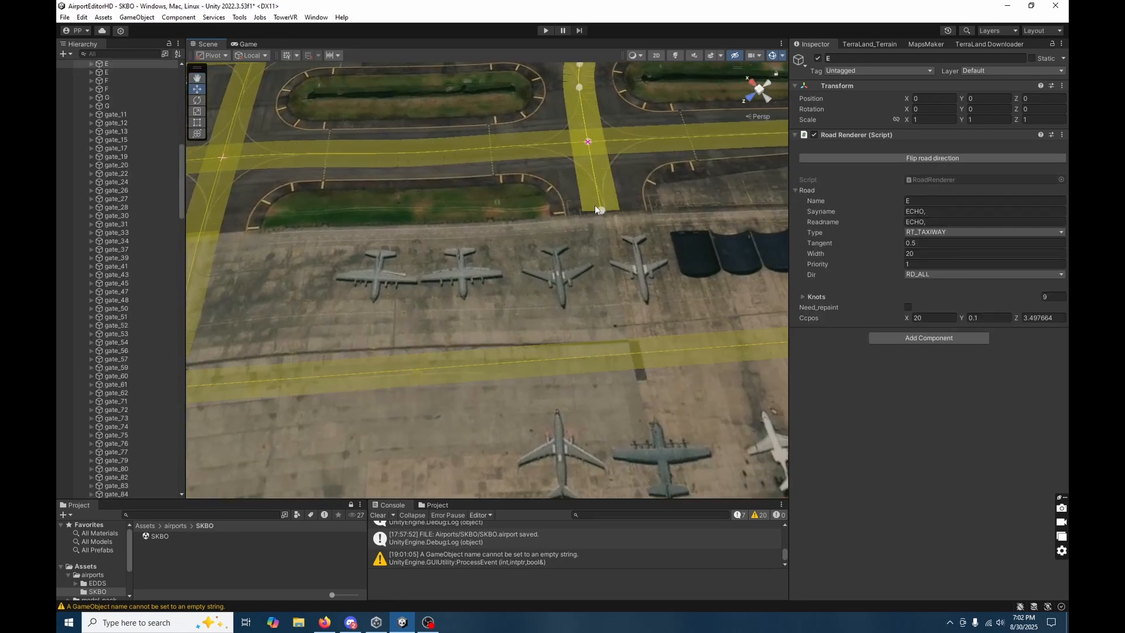
left_click(626, 355)
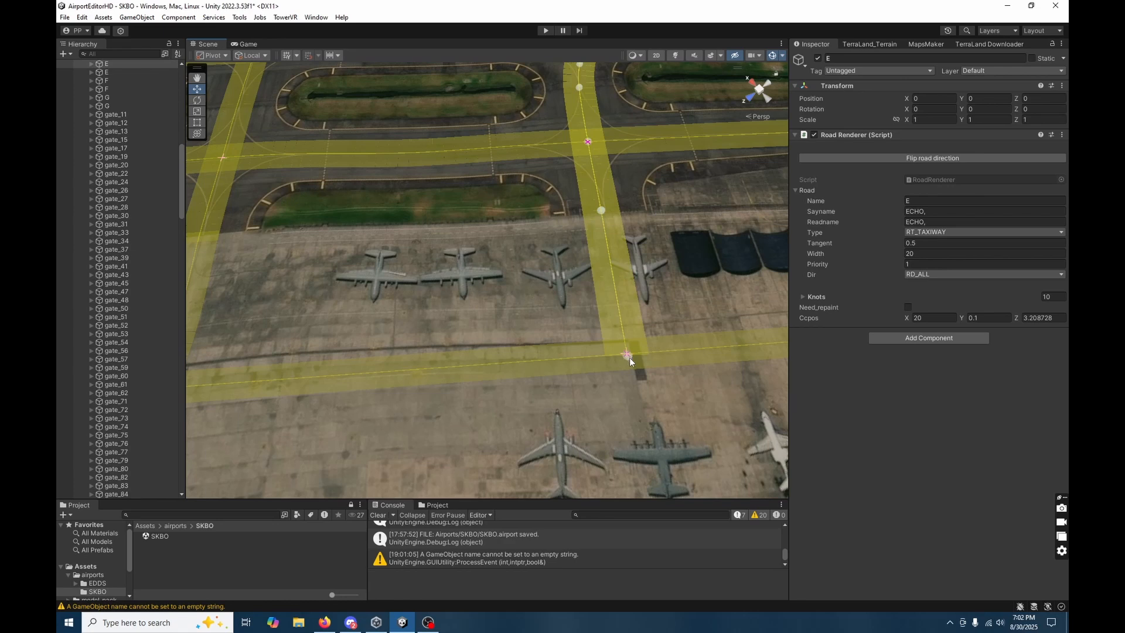
Adjust taxiway E's apron-edge knot to about X 562.3, Z -448.6 and fine-tune its end knot on the Z1 centreline.
mouse_move(648, 262)
right_mouse_down()
mouse_move(653, 249)
mouse_move(553, 229)
right_mouse_up()
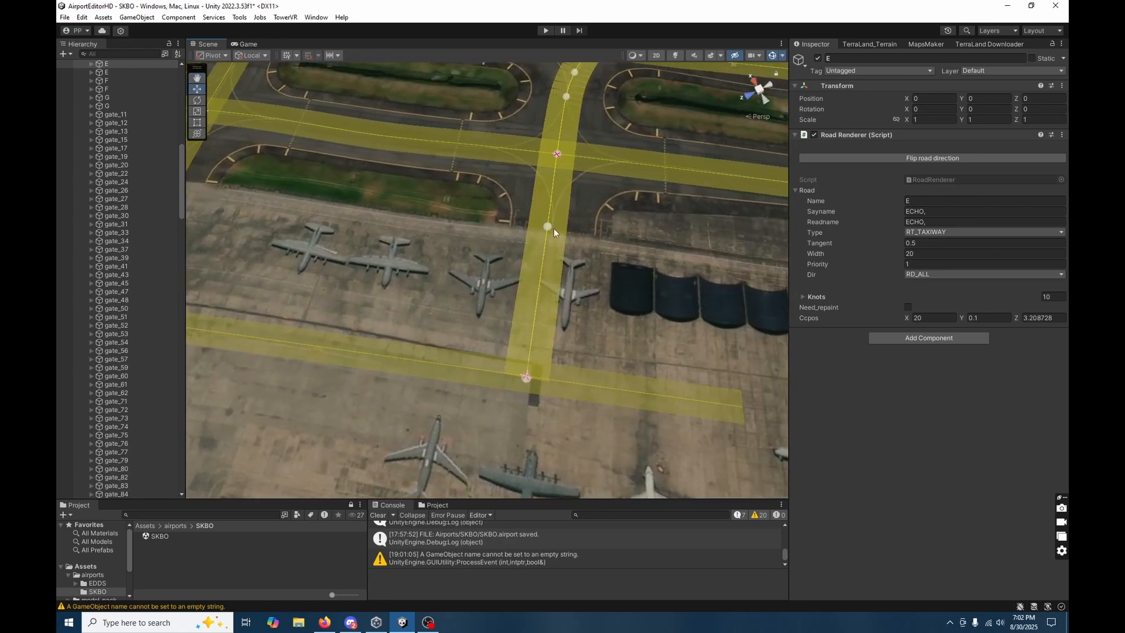
left_click(550, 229)
left_click_drag(548, 232, 553, 232)
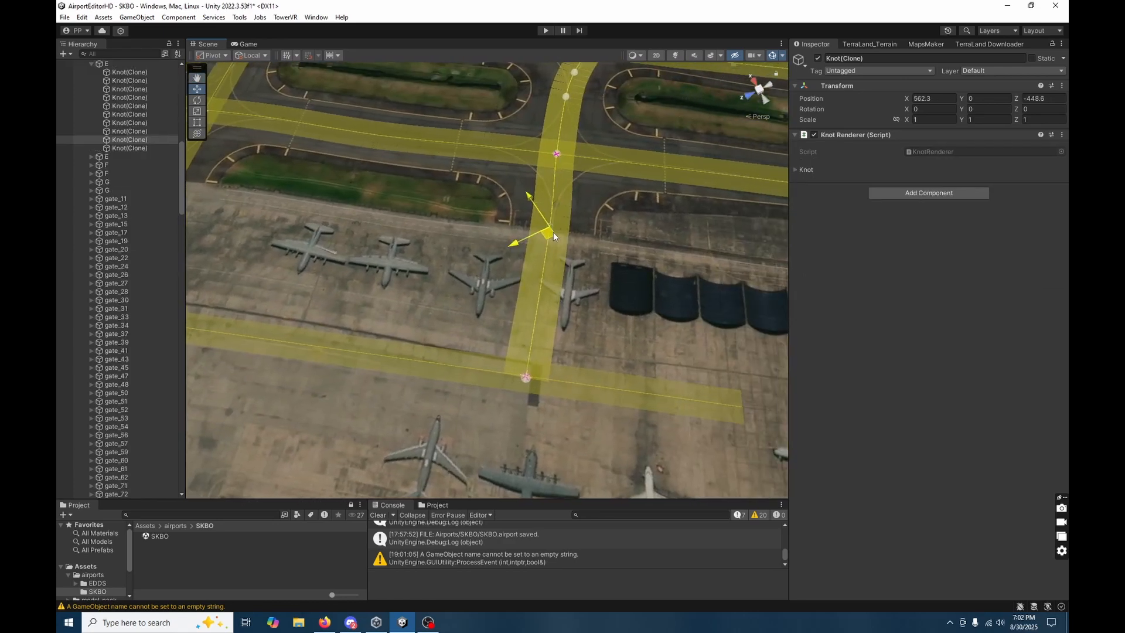
left_click(525, 378)
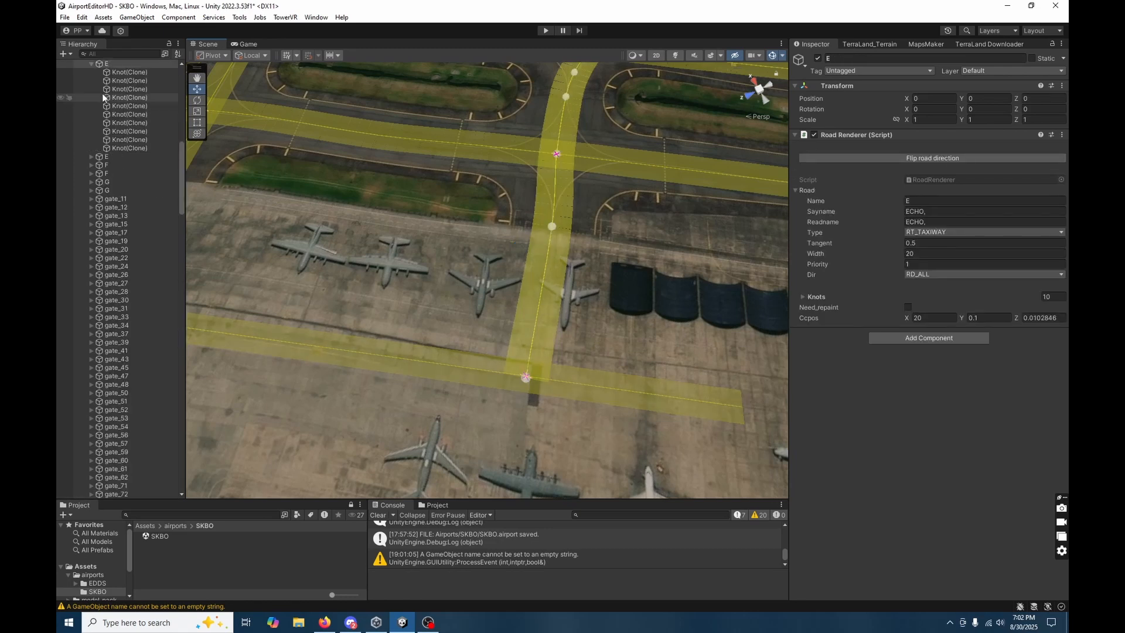
left_click(128, 72)
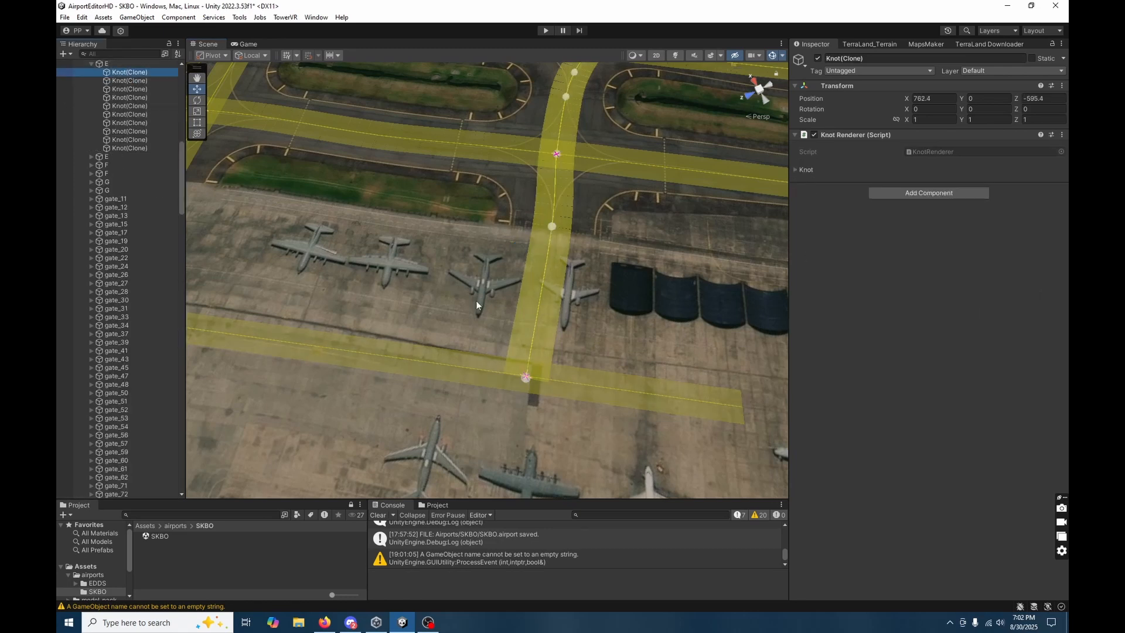
left_click(129, 148)
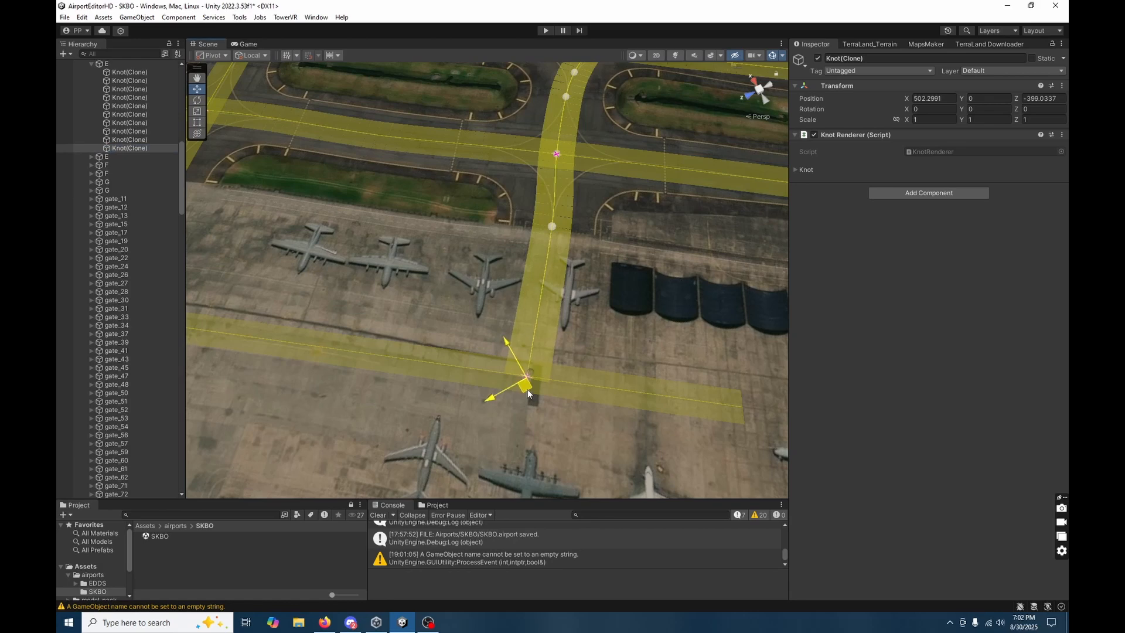
left_click_drag(528, 389, 530, 390)
Lay an unused new road with two knots, from Z1 to the tail of the parked aircraft next to taxiway E.
right_click_drag(581, 287, 584, 215)
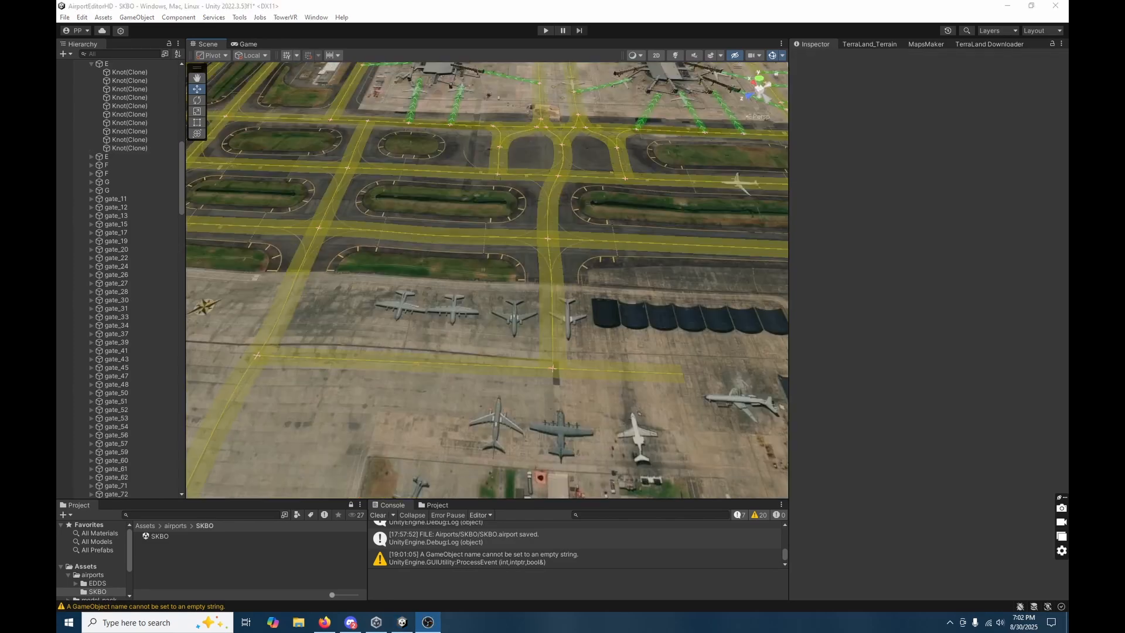
right_click_drag(687, 388, 568, 382)
right_click_drag(427, 216, 426, 236)
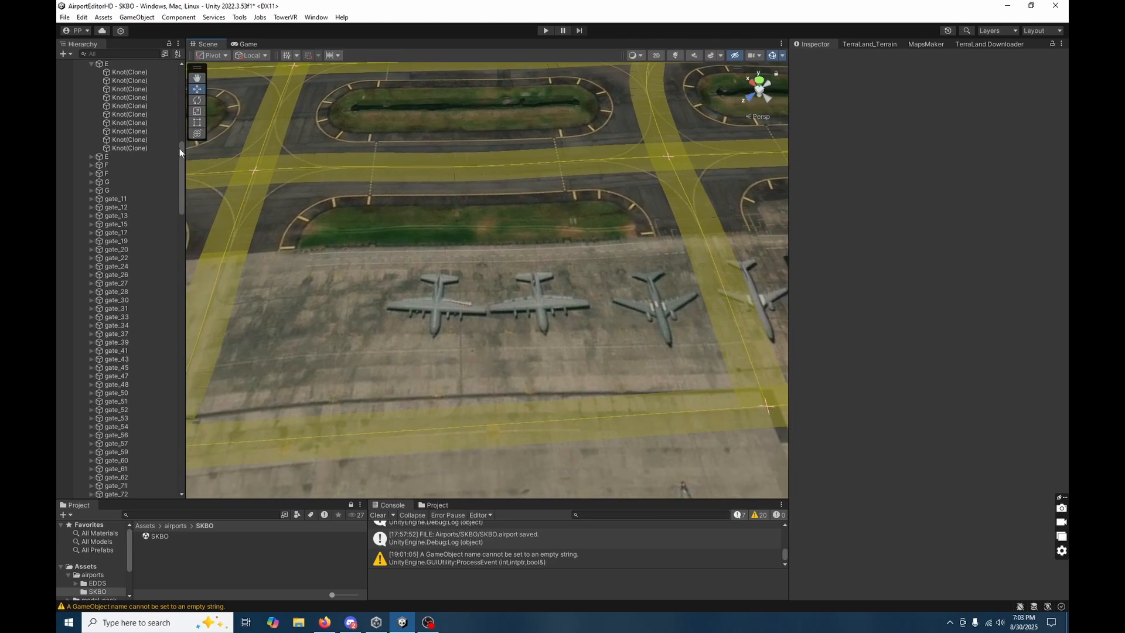
left_click_drag(181, 150, 196, 315)
left_click(125, 238)
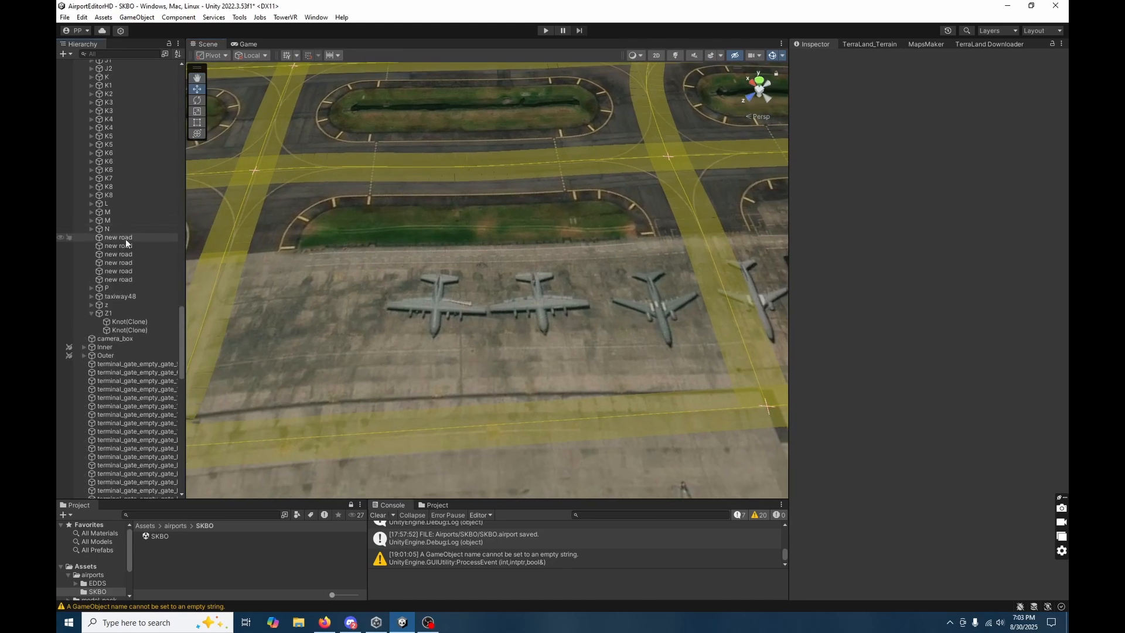
right_click_drag(619, 349, 639, 353)
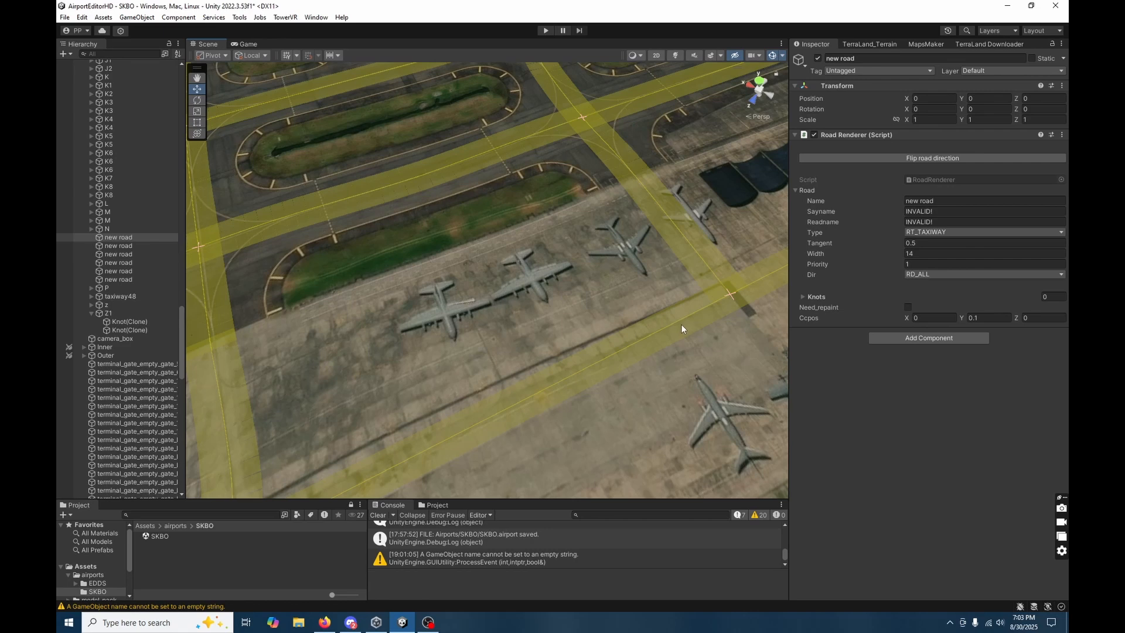
left_click(600, 218)
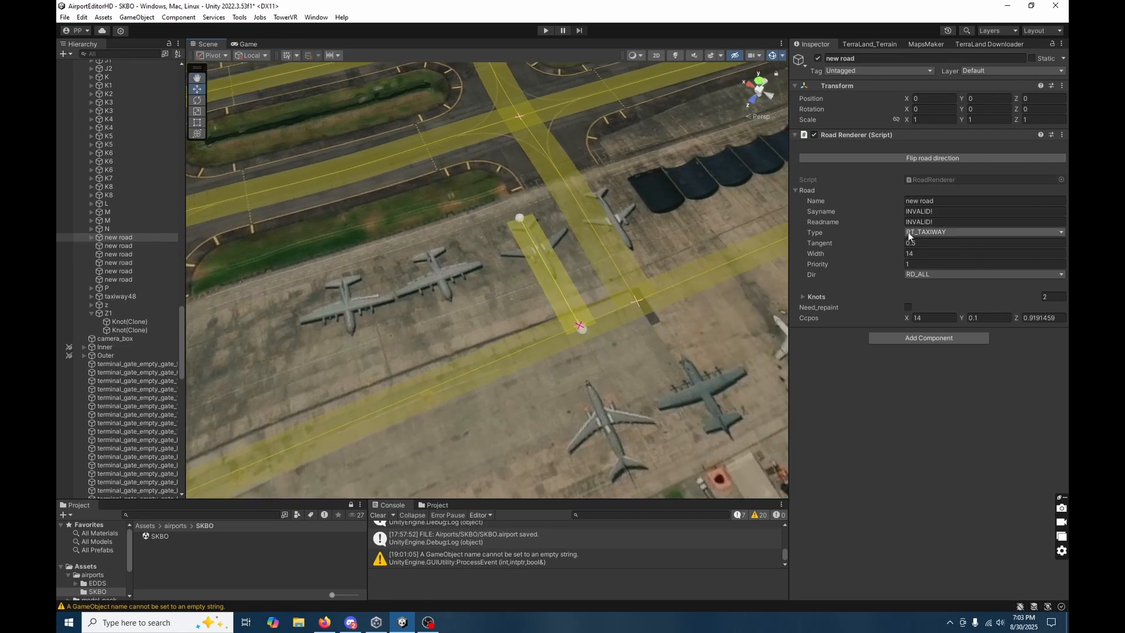
Set the new road's type to RT_TERMINAL and name it gate_M1.
left_click(909, 234)
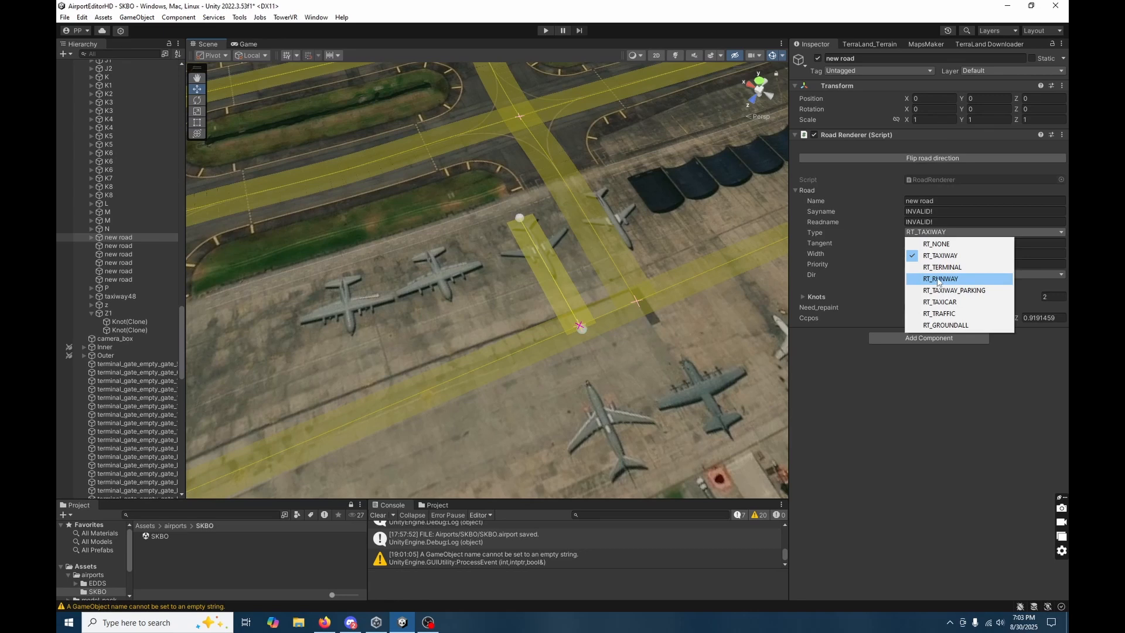
left_click(942, 267)
left_click(933, 201)
type("GA")
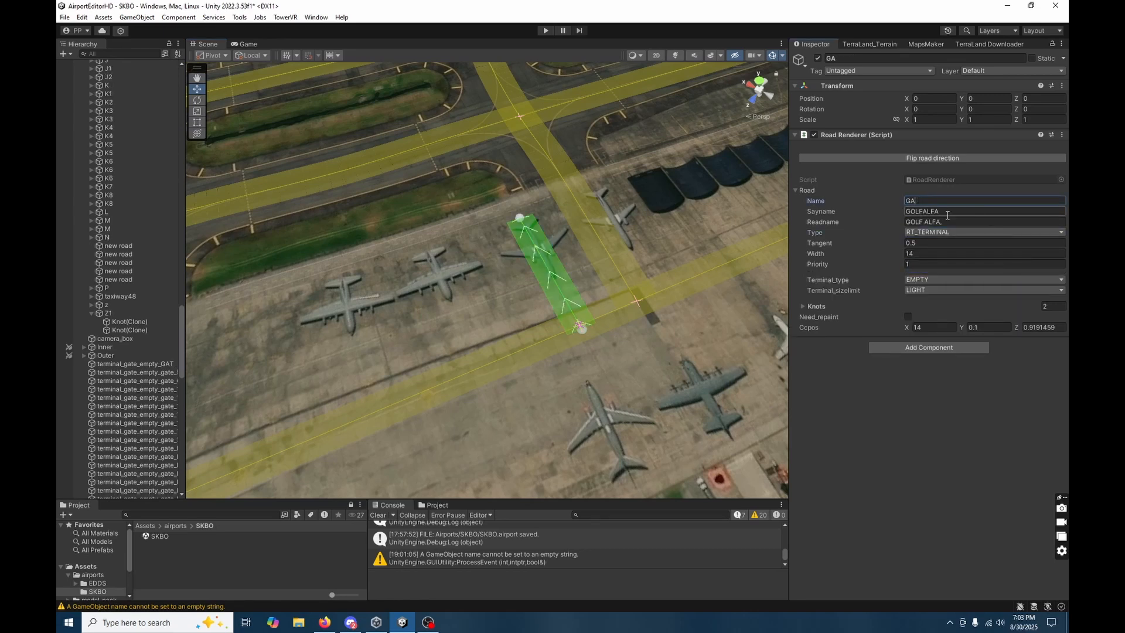
key("BackSpace")
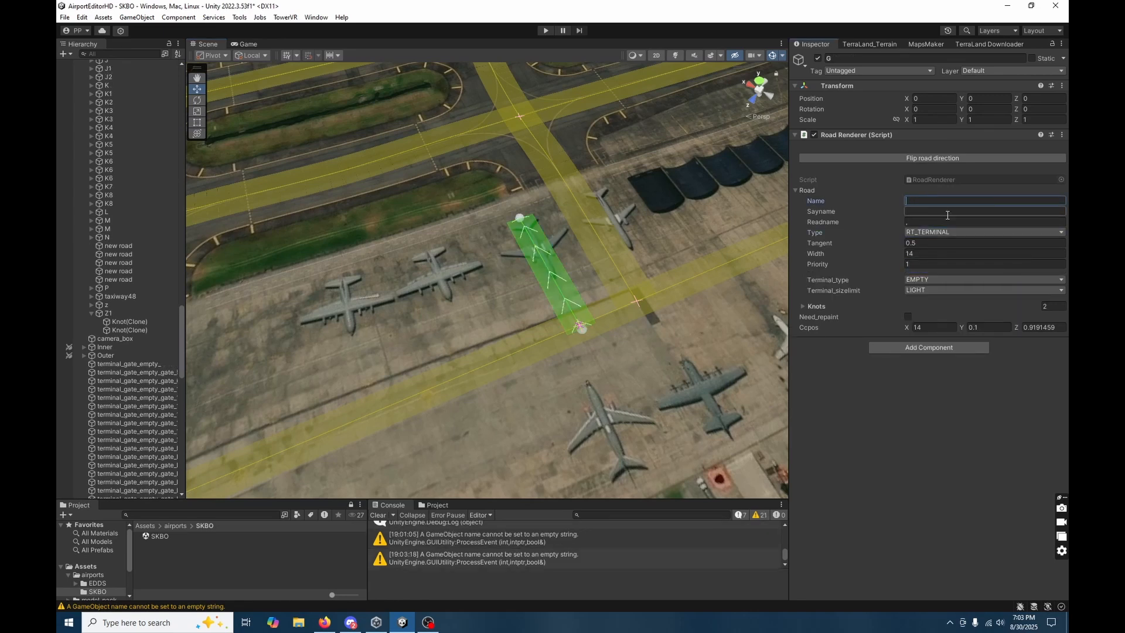
type("gate_M1")
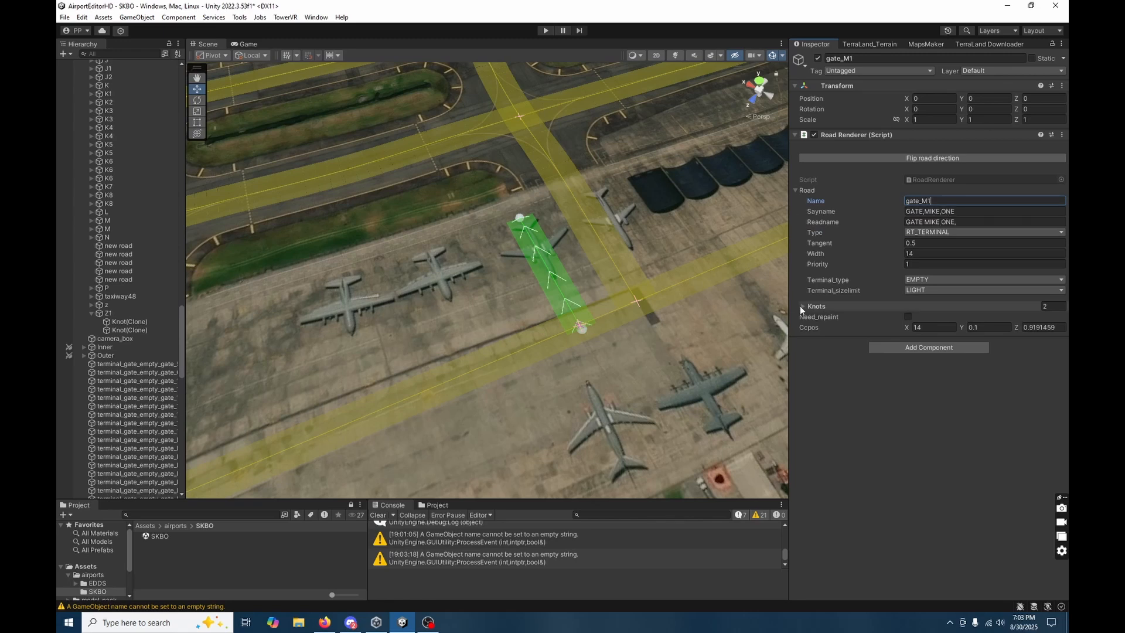
Nudge gate_M1's parking-end knot at the aircraft's tail to about X 566.4, Z -414.0.
left_click_drag(569, 357, 518, 316, "alt")
left_click(508, 289)
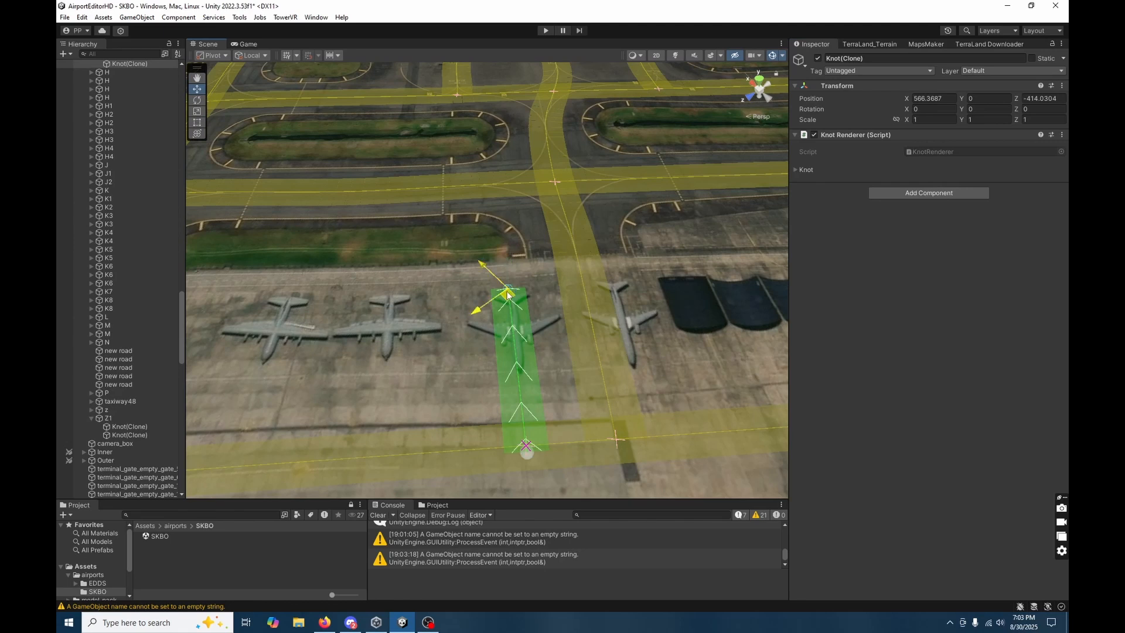
left_click(488, 386)
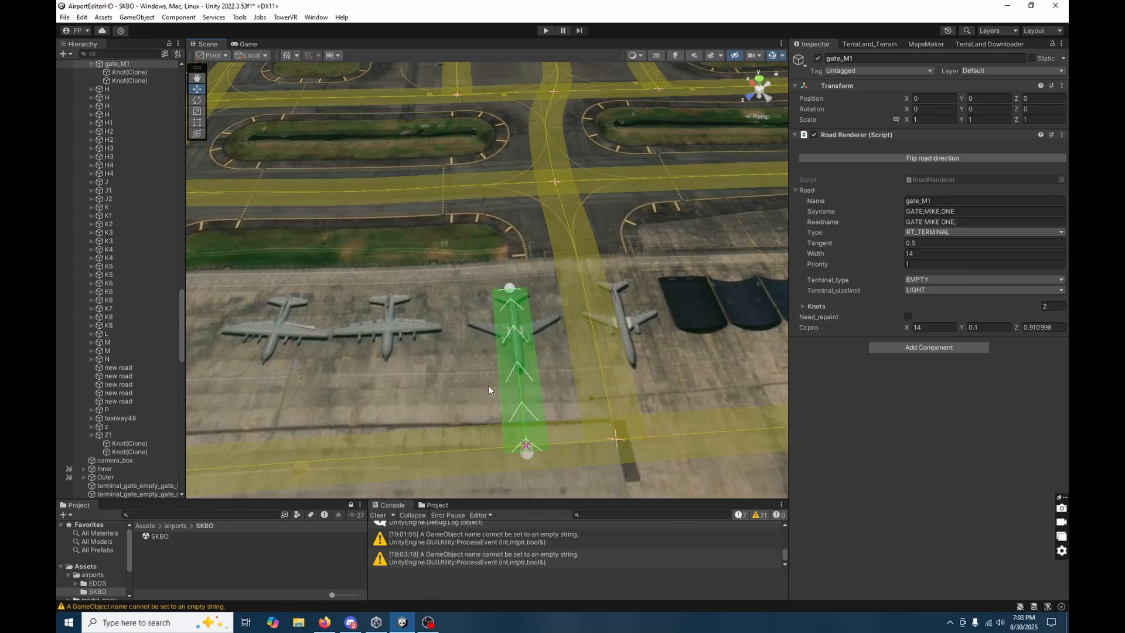
Keep gate_M1's terminal type as EMPTY and set its terminal size limit to HEAVY.
left_click_drag(470, 424, 452, 431, "alt")
key("a")
key("s")
right_click_drag(452, 431, 452, 430)
key("d")
key("w")
left_click(997, 281)
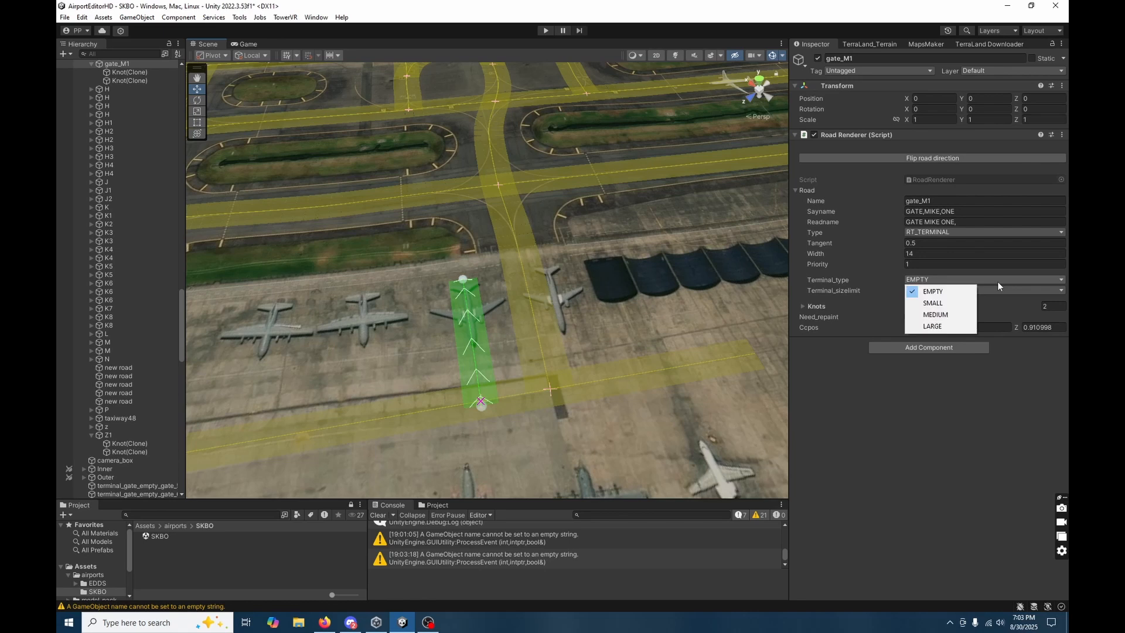
left_click(977, 279)
left_click(923, 294)
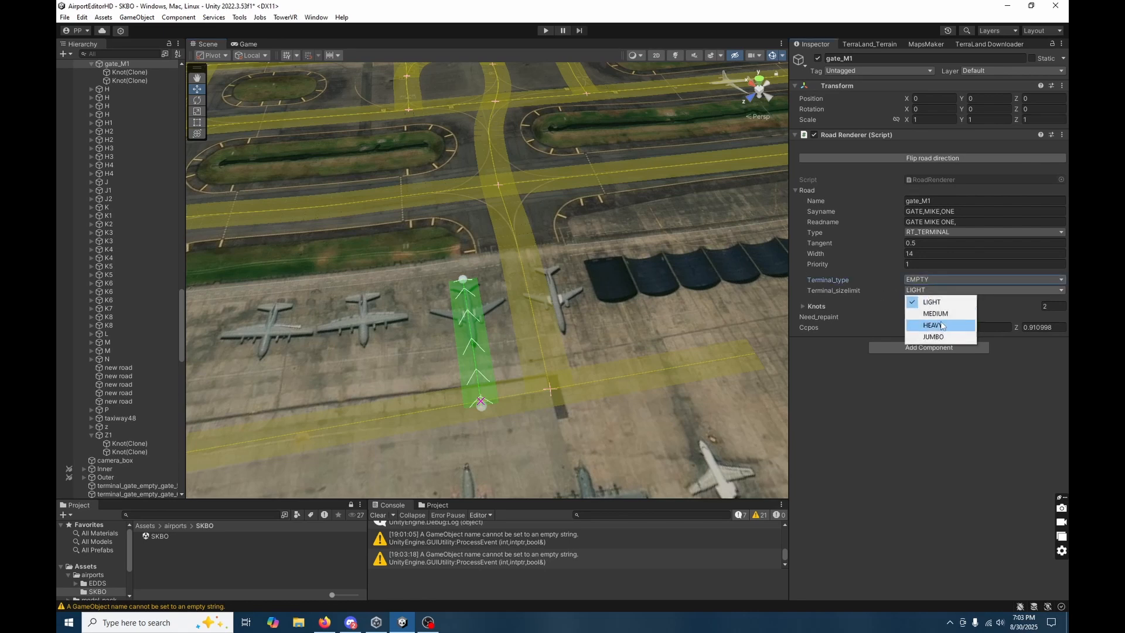
left_click(926, 325)
Realign gate_M1's parking-end knot with the parked aircraft, at X 565.5, Z -415.9.
right_click_drag(487, 387, 538, 363)
key("w")
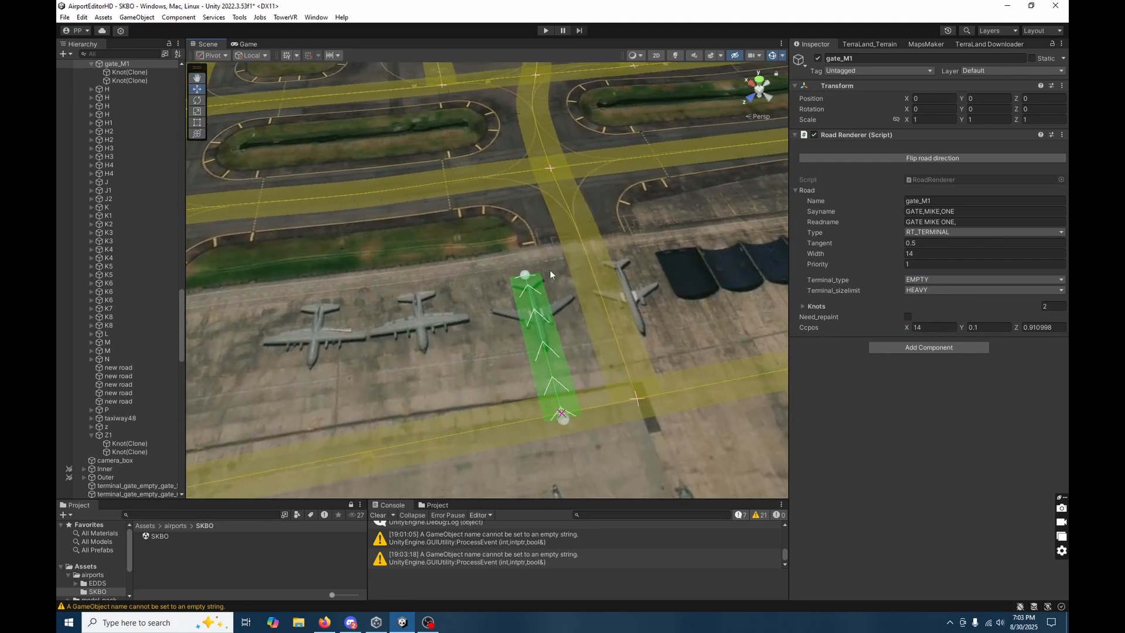
scroll(515, 319, "down", 3)
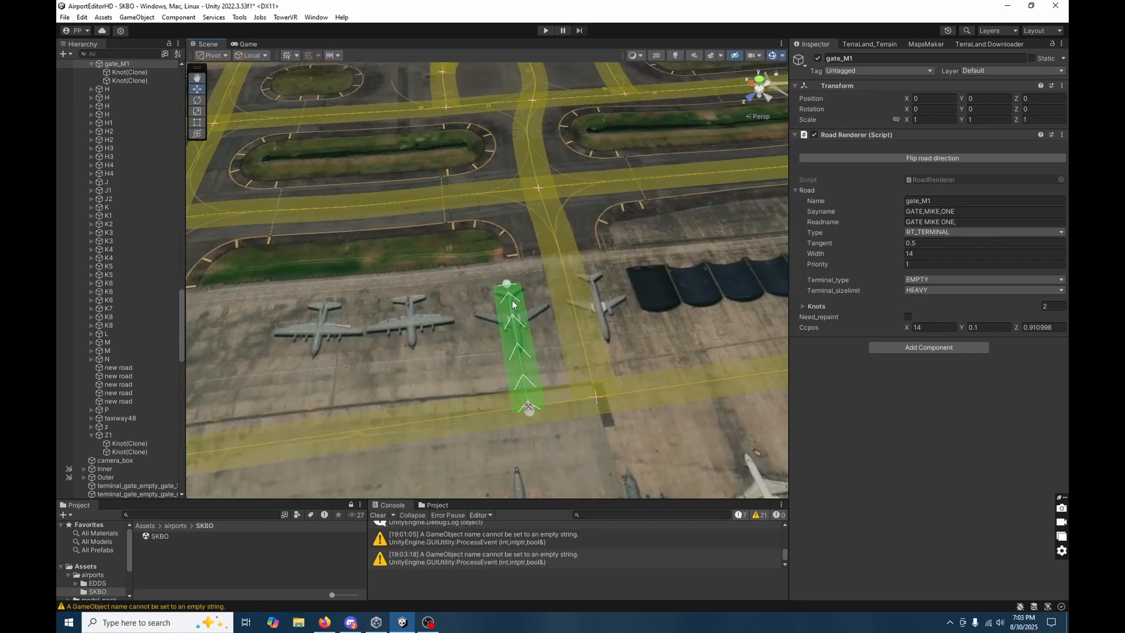
left_click(507, 286)
left_click_drag(505, 292, 509, 291)
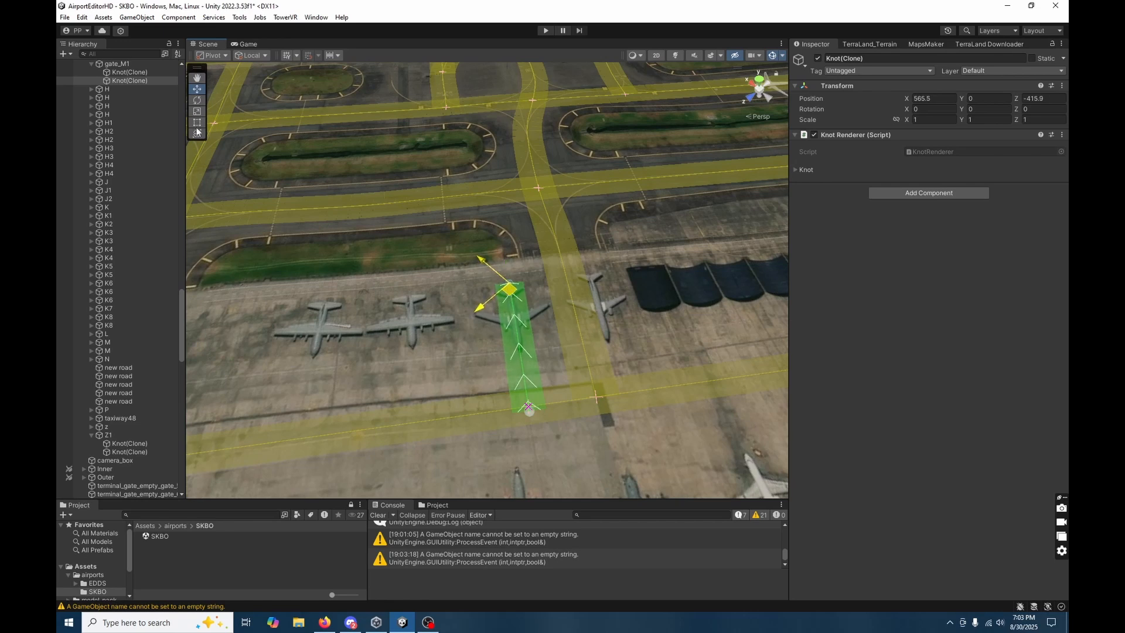
Duplicate gate_M1 and move both knots of the copy to the neighbouring propeller aircraft, placing its parking-end knot at X 589.7, Z -384.1.
left_click(121, 62)
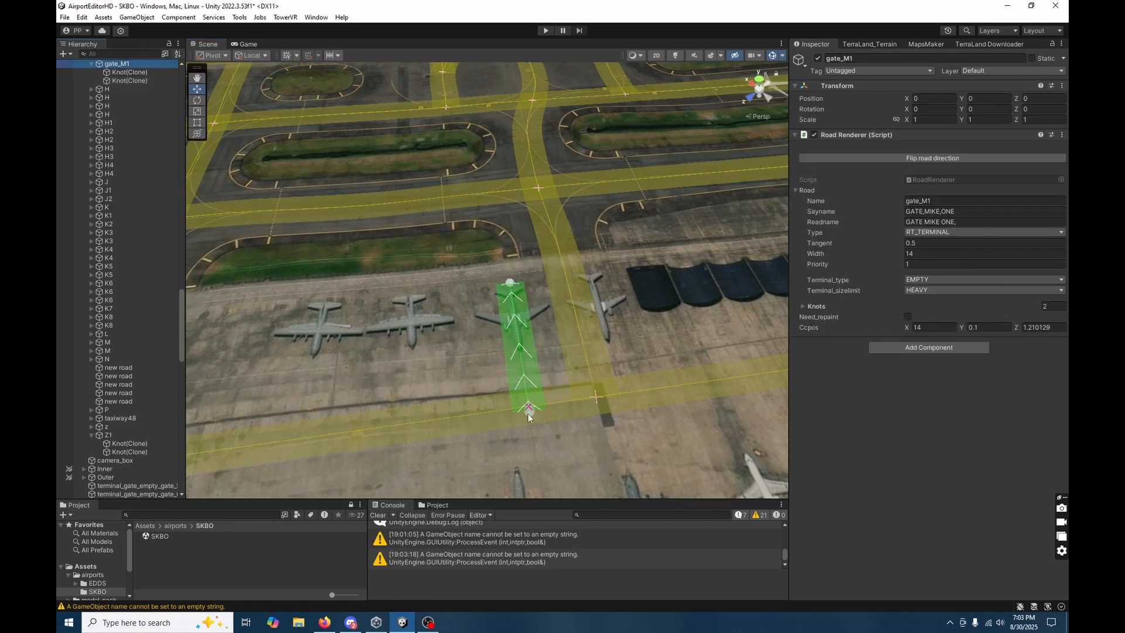
key("ctrl+d")
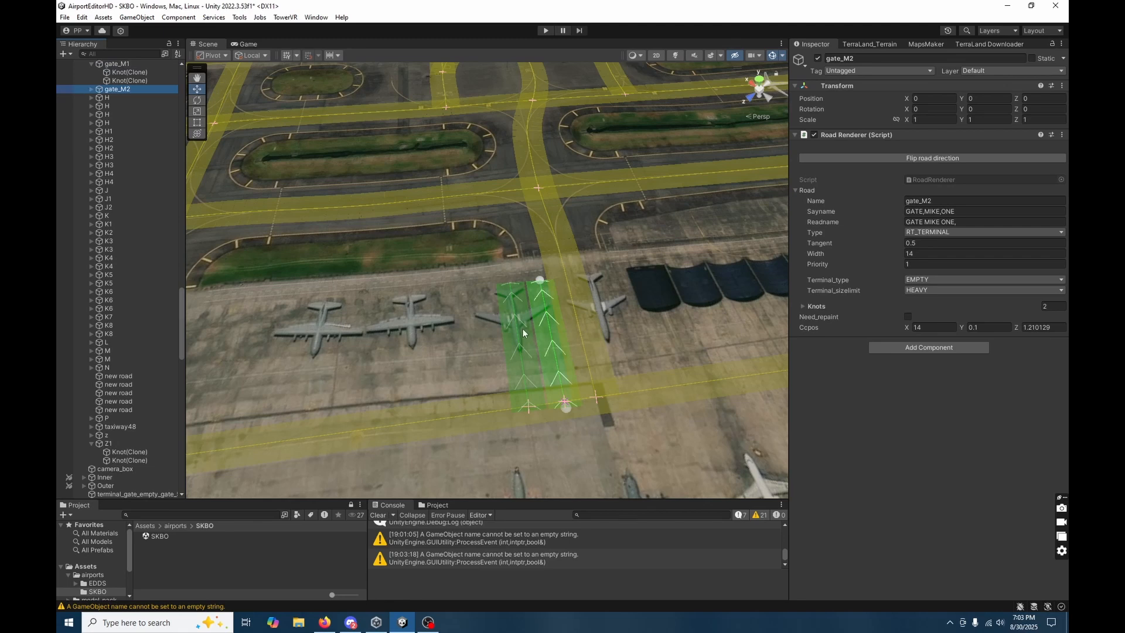
left_click(91, 89)
left_click(114, 100)
left_click(113, 106, "shift")
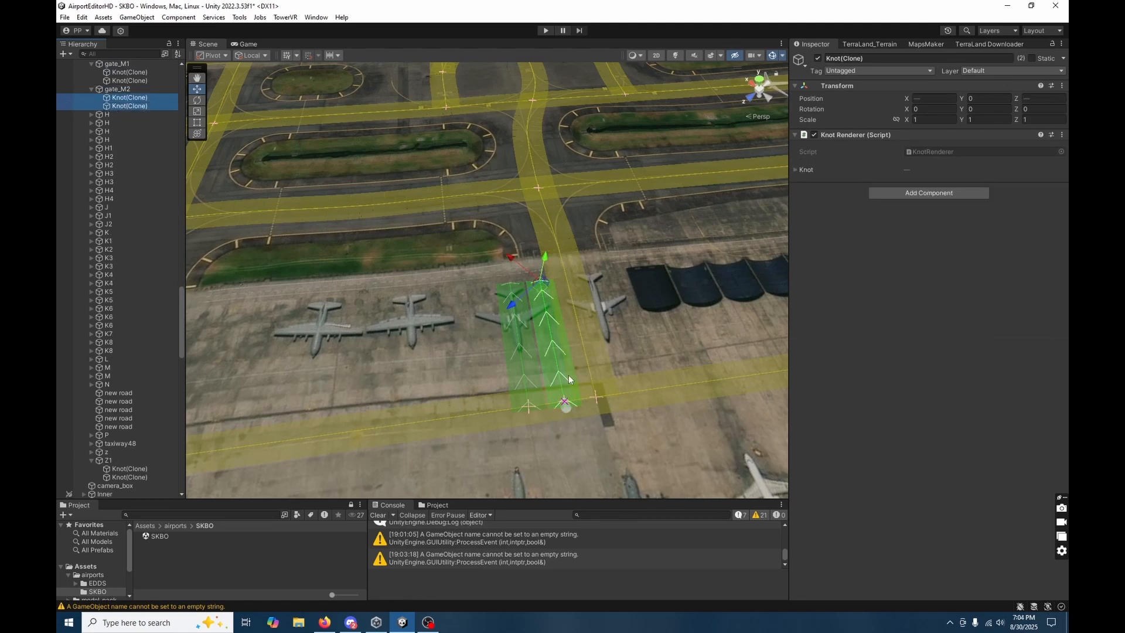
left_click_drag(537, 292, 426, 302)
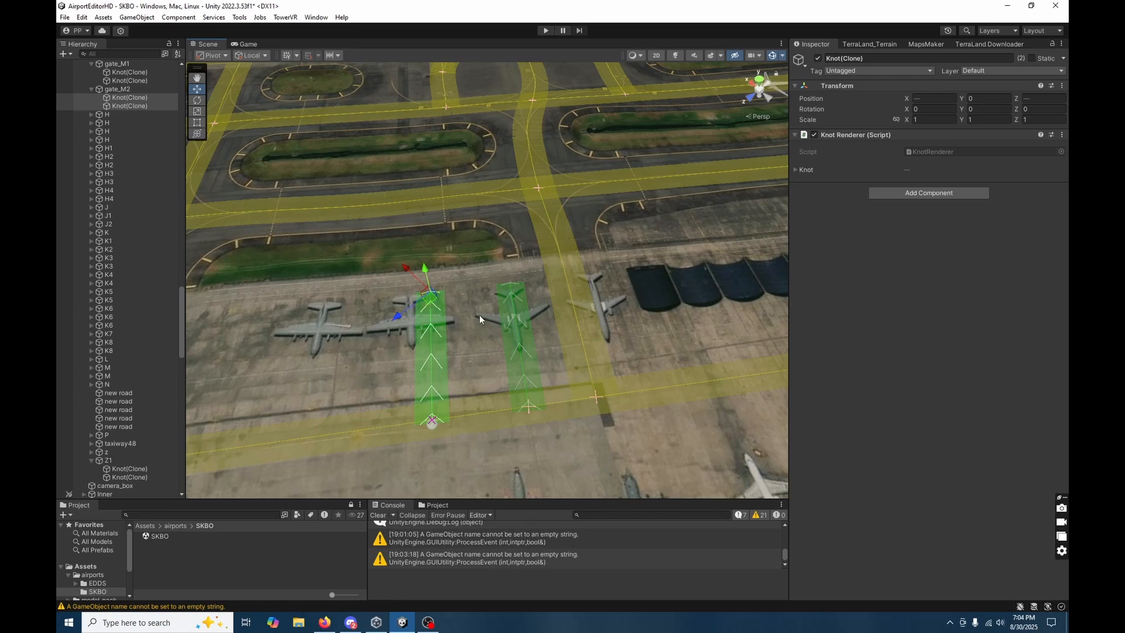
left_click(444, 312)
left_click(431, 294)
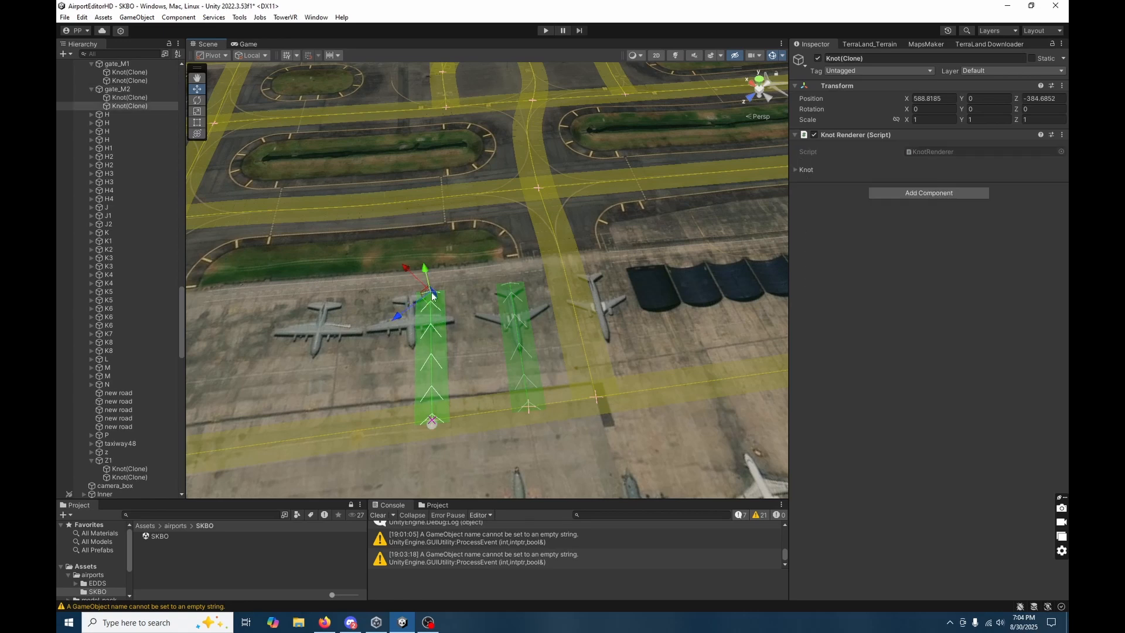
Duplicate gate_M2 and move both knots of the copy over to the farthest of the three parked aircraft.
left_click(459, 350)
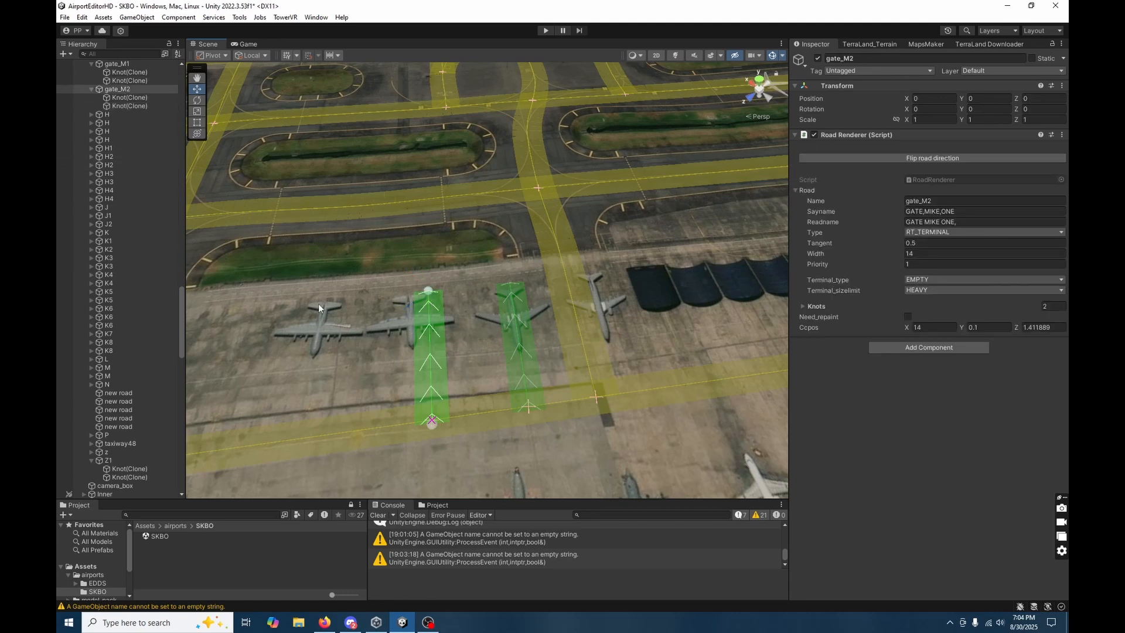
key("ctrl+d")
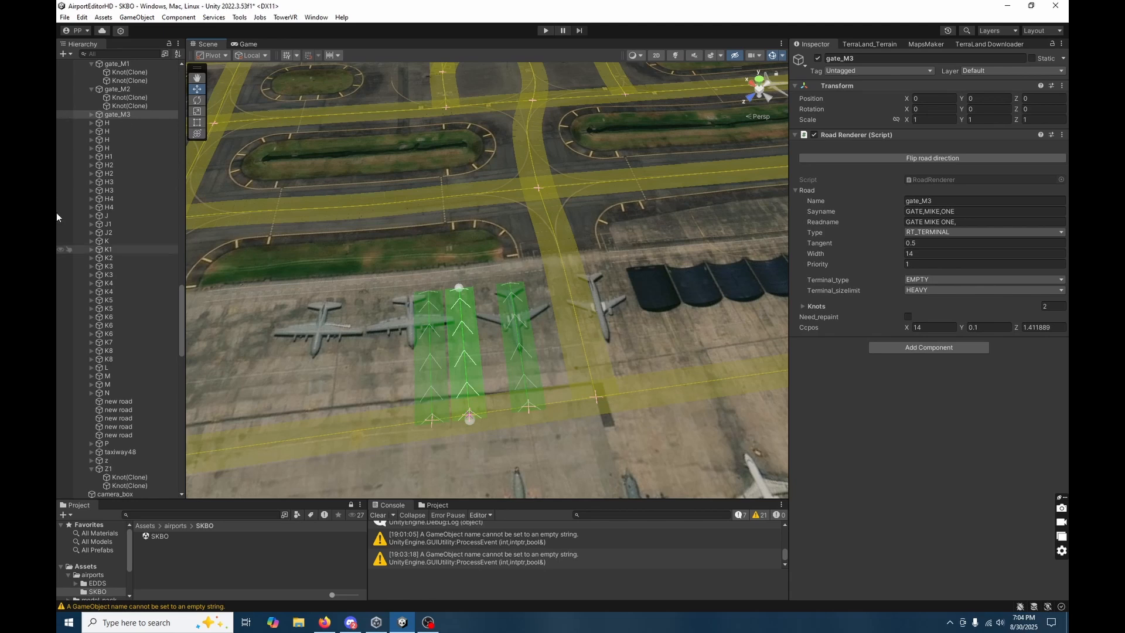
left_click(95, 116)
left_click(92, 115)
left_click(109, 124)
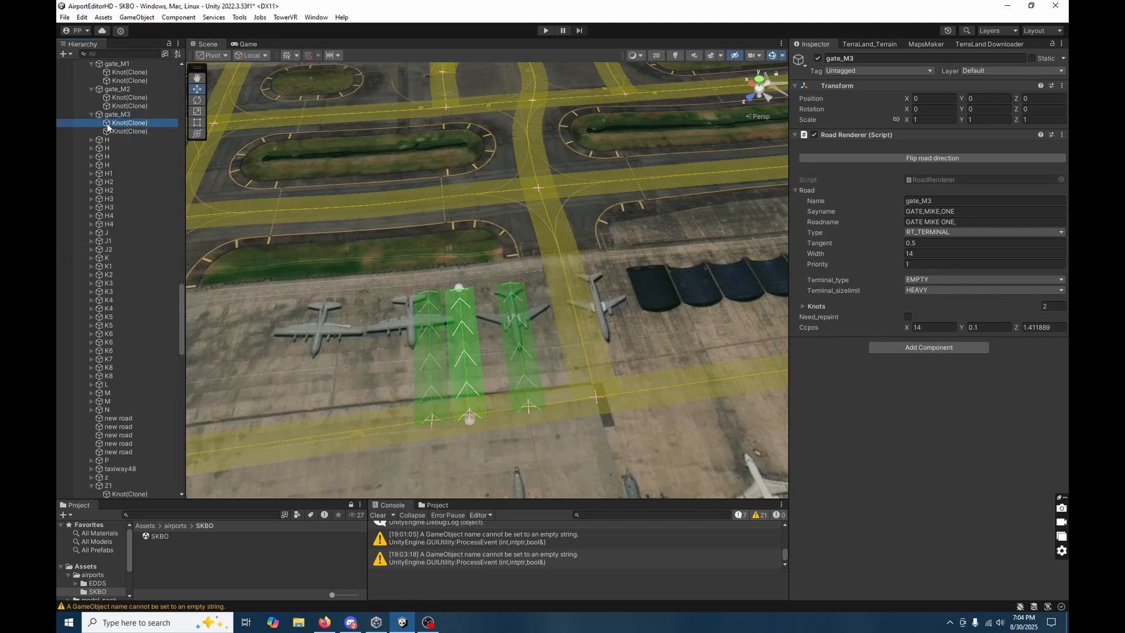
left_click(118, 132, "shift")
left_click_drag(456, 290, 333, 307)
Set gate_M1's width to 50.
right_click_drag(493, 450, 497, 462)
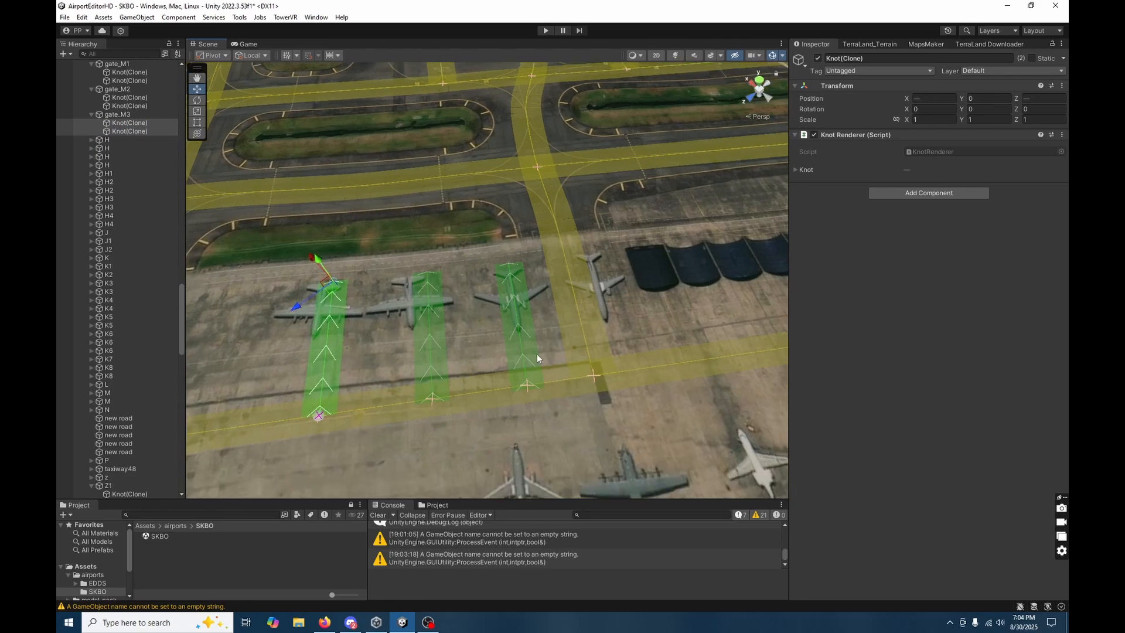
left_click(536, 354)
right_click_drag(595, 407, 755, 437)
key("w")
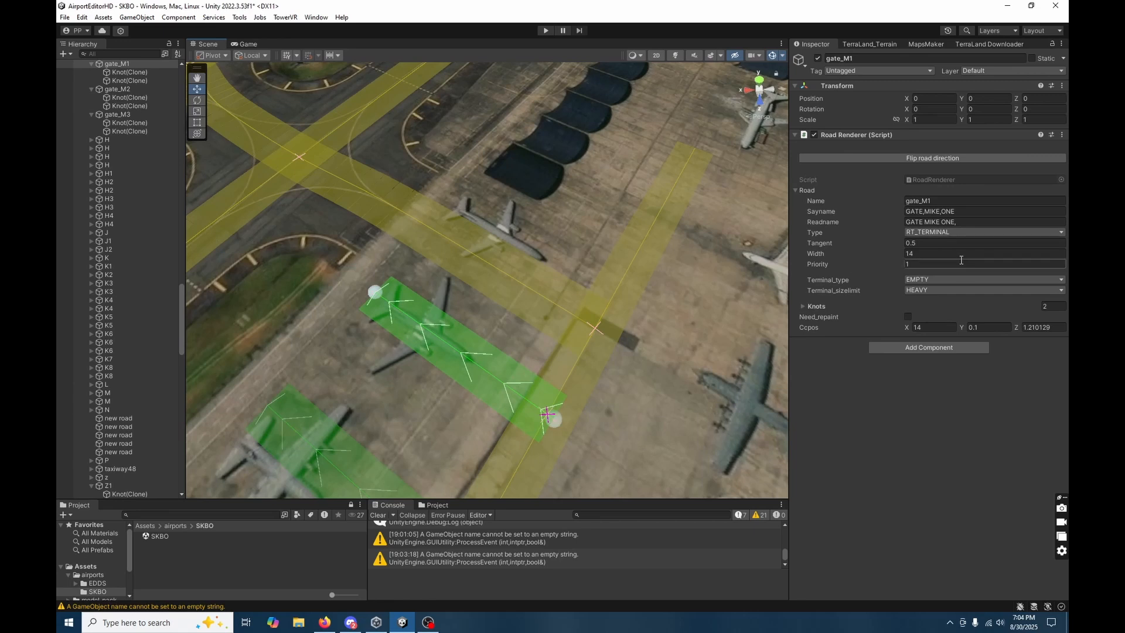
right_click_drag(406, 348, 502, 382)
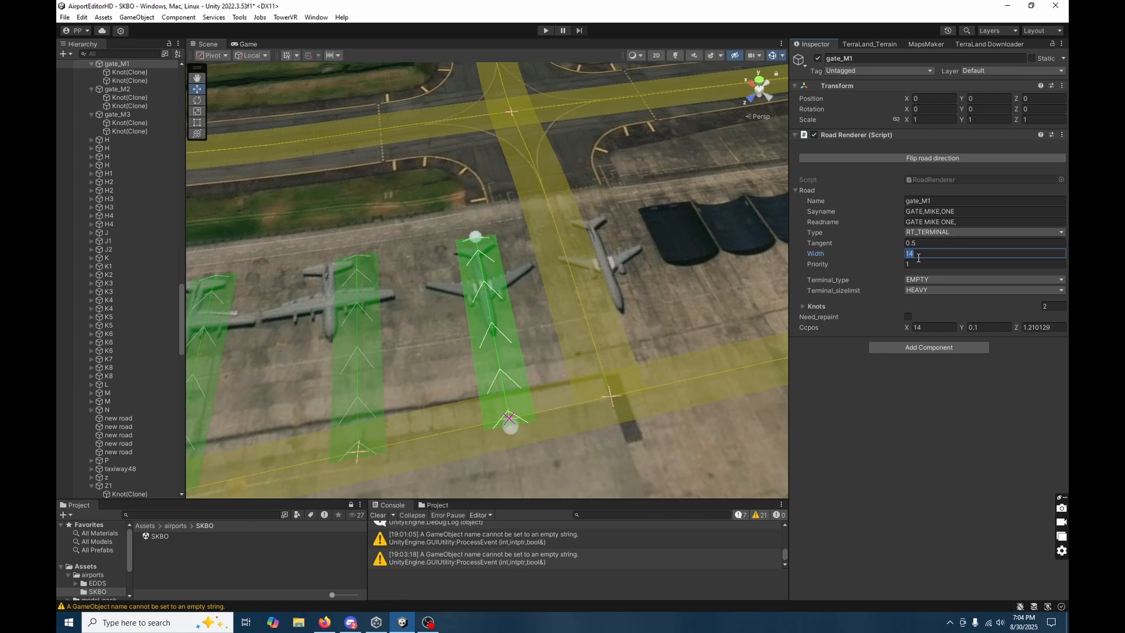
type("50")
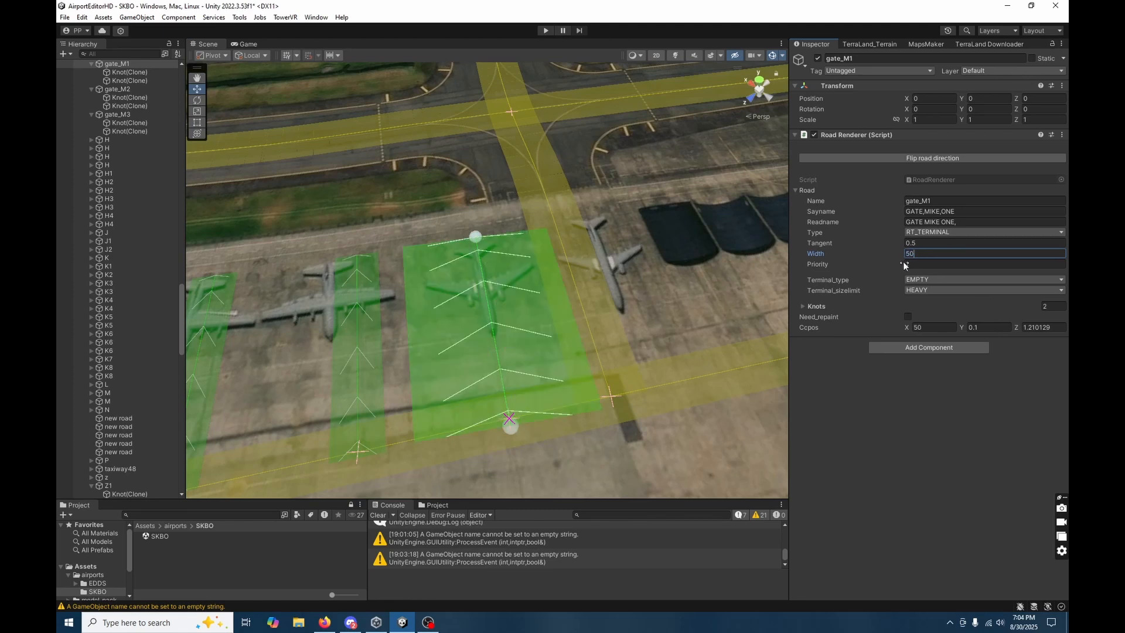
Set gate_M1's width to 45.
key("BackSpace")
key("BackSpace")
type("45")
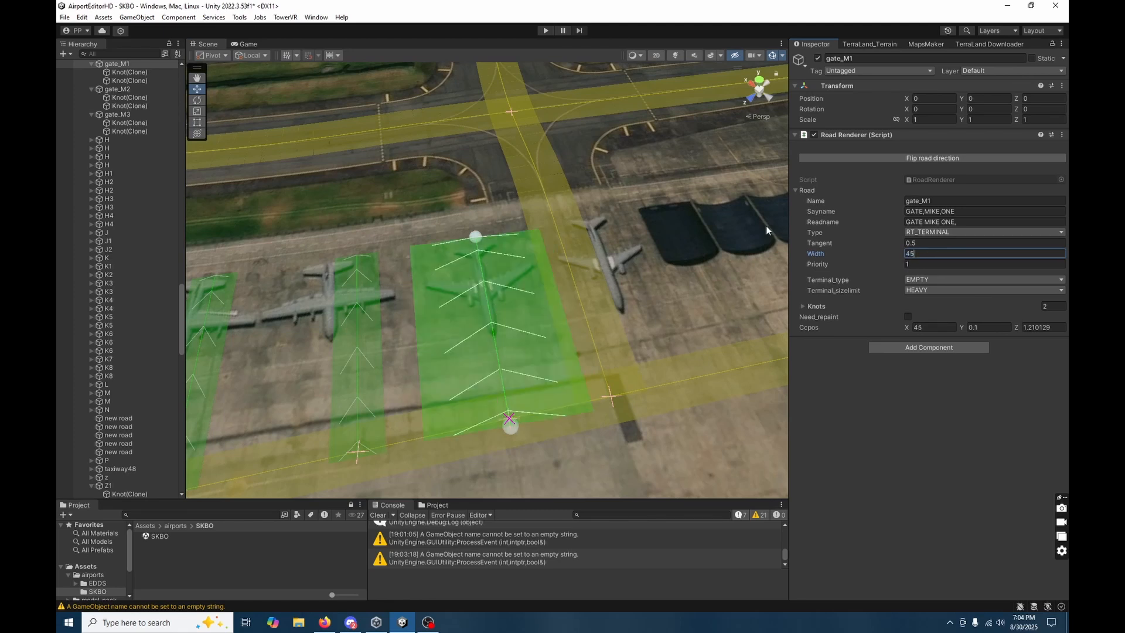
Shift both knots of gate_M1 together slightly away from the crossing taxiway, toward gate_M2.
left_click(508, 429)
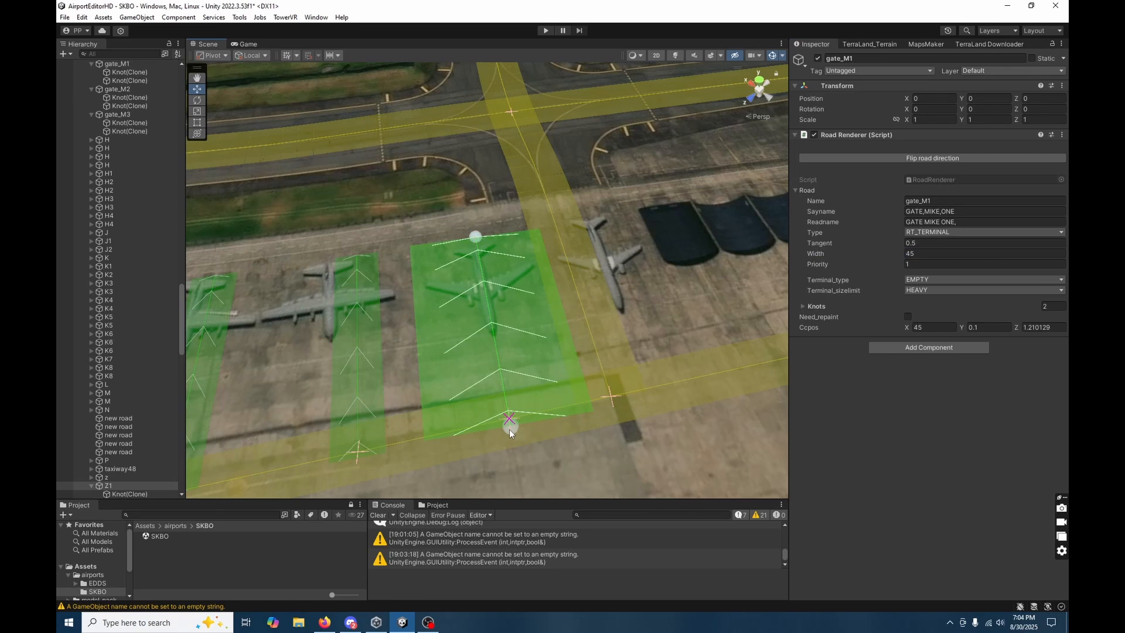
left_click(497, 371)
left_click(121, 73)
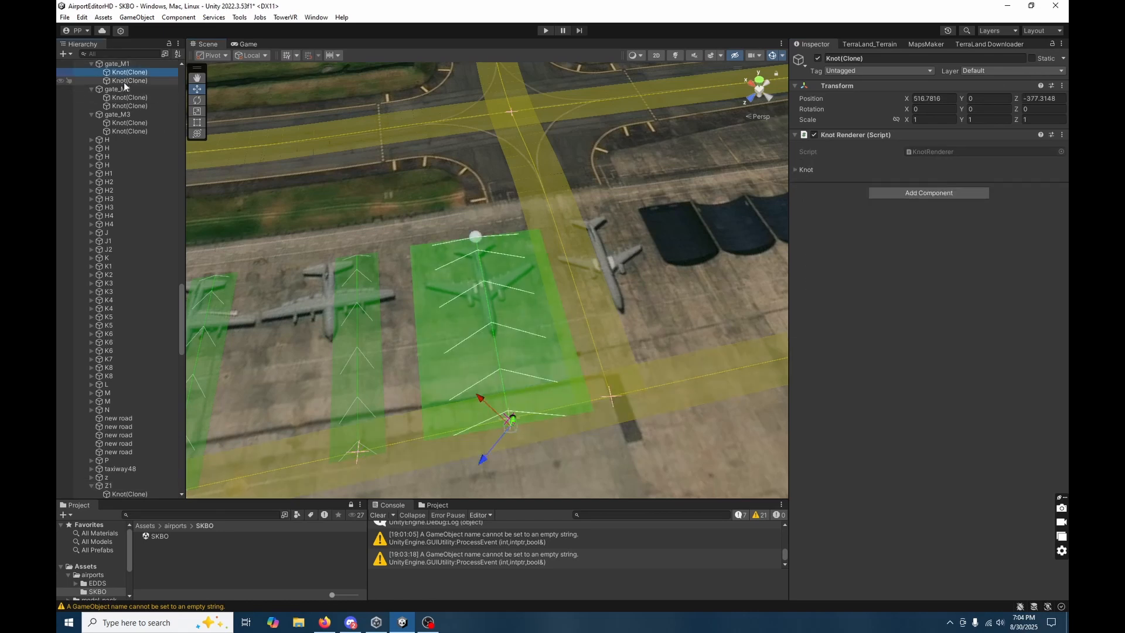
left_click(125, 81, "shift")
left_click(473, 250)
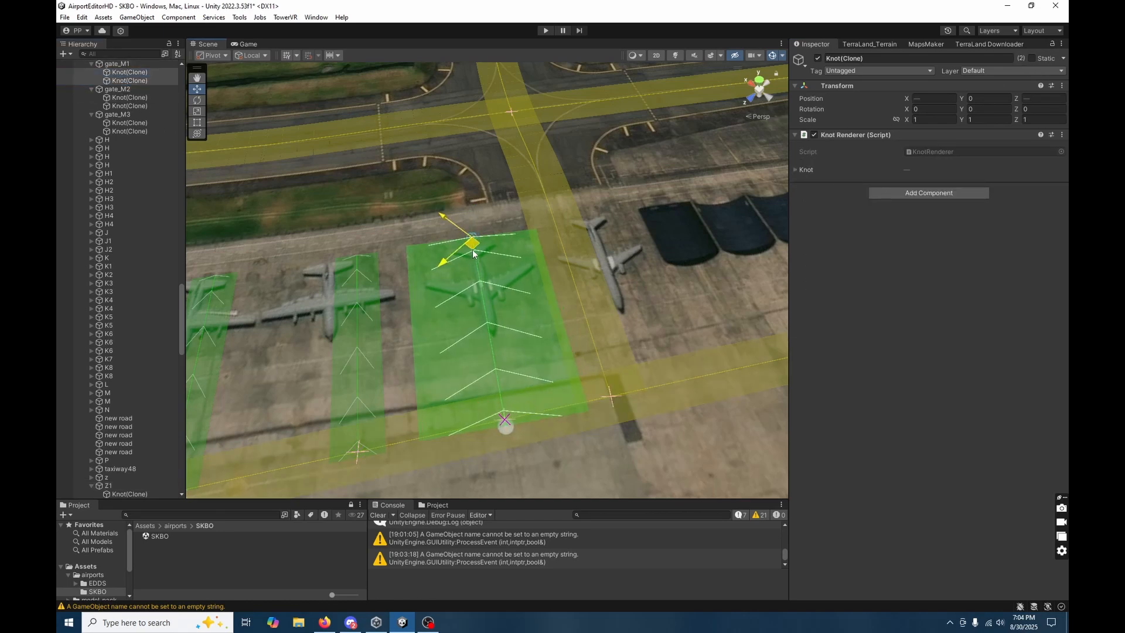
left_click_drag(472, 253, 465, 251)
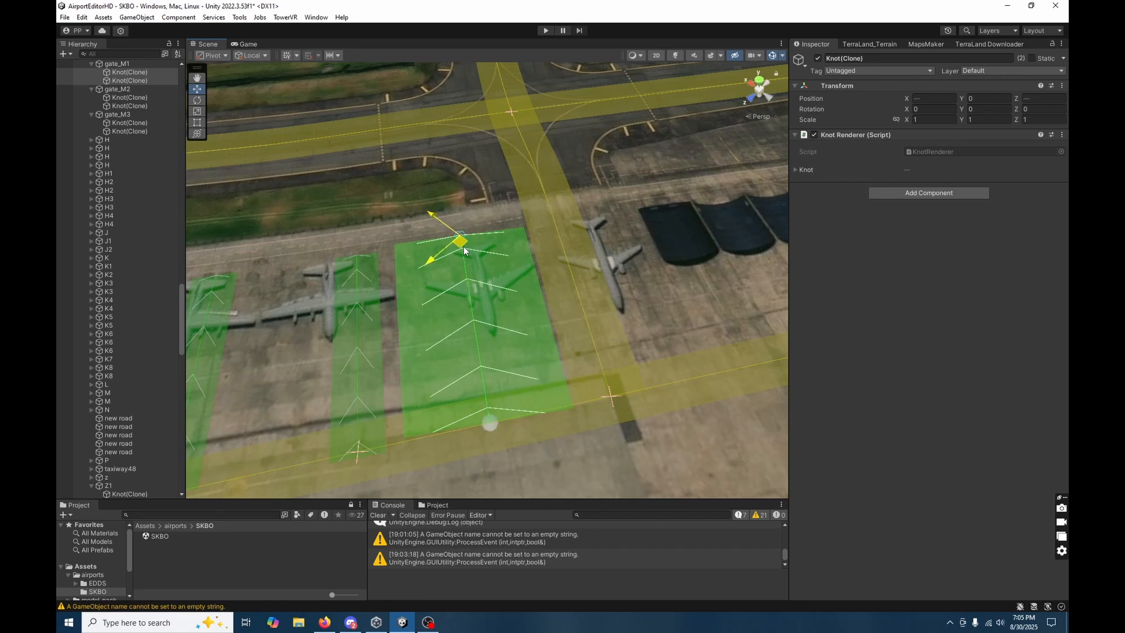
Set gate_M1's width to 20.
left_click(501, 327)
left_click(502, 327)
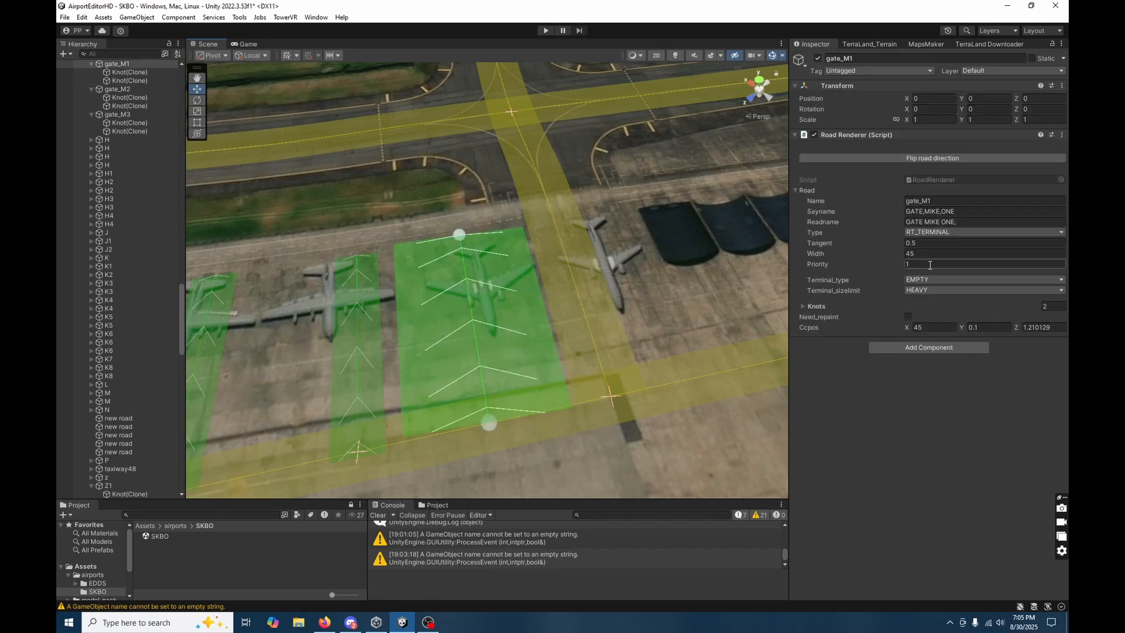
left_click(912, 254)
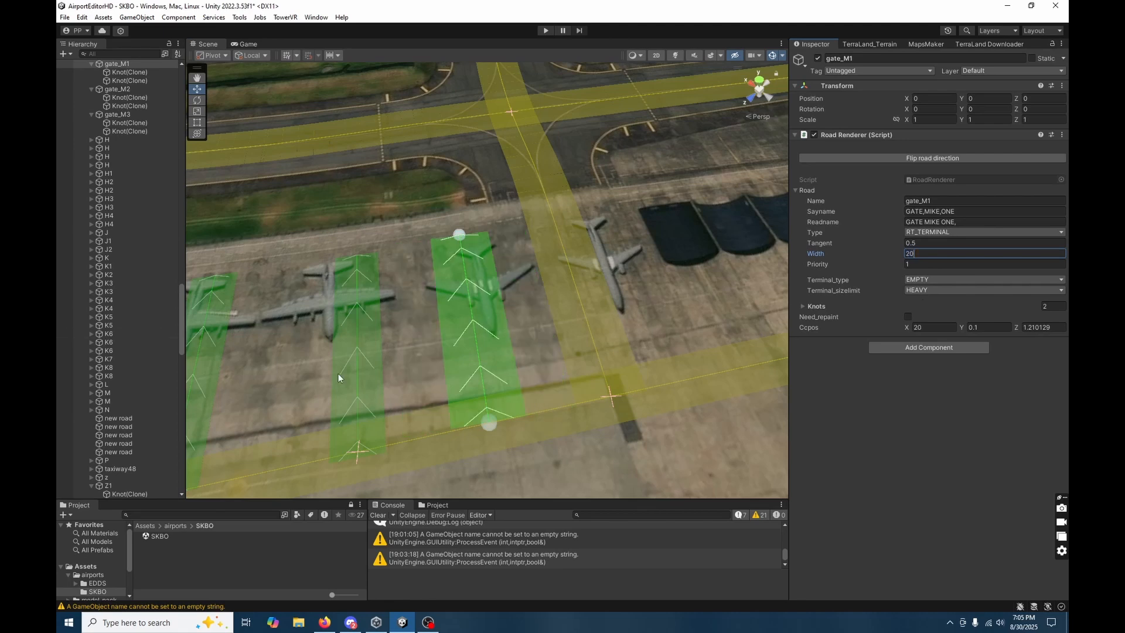
Realign gate_M2's parking-end knot at X 590.3, Z -384, and fine-tune its taxiway-end knot.
left_click(354, 390)
left_click_drag(354, 391, 424, 366, "alt")
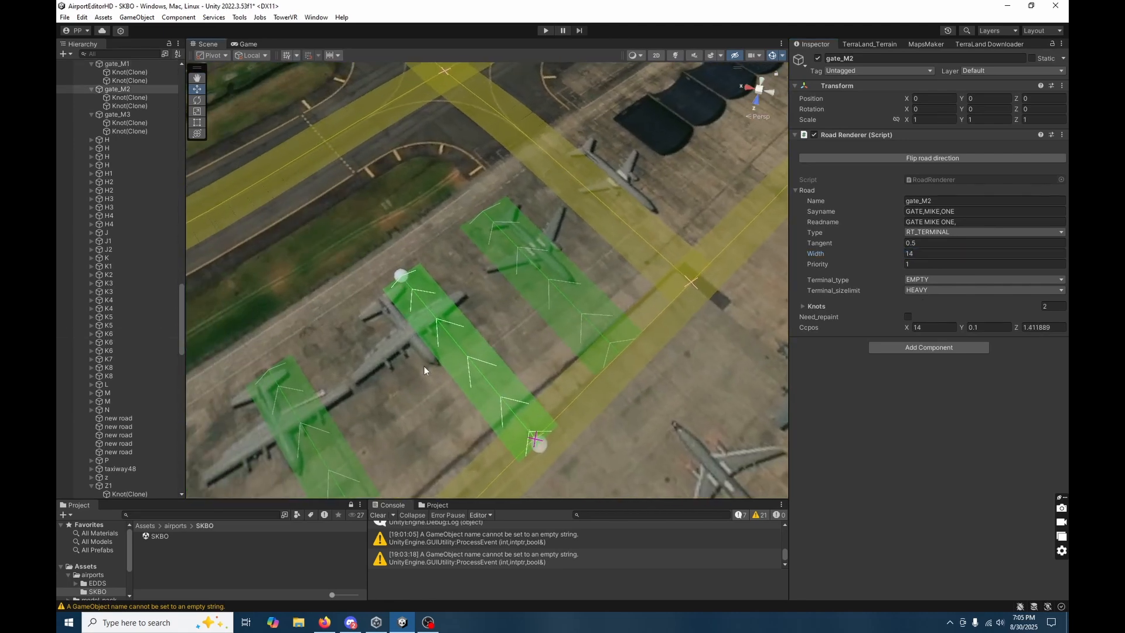
left_click(405, 278)
left_click_drag(403, 278, 401, 279)
right_click_drag(535, 433, 534, 377)
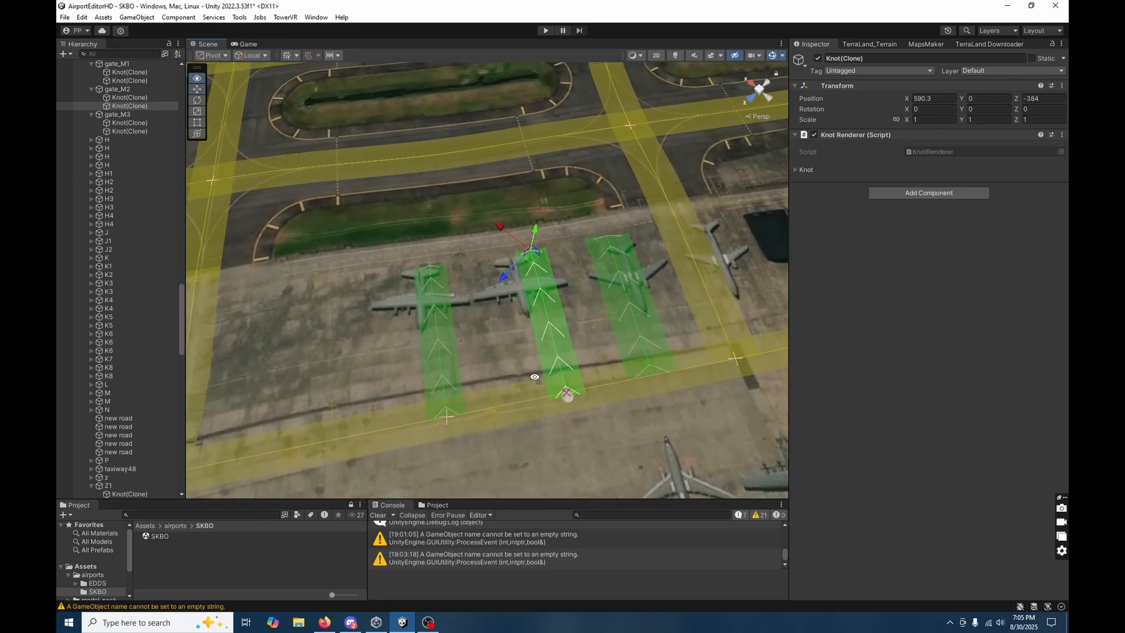
left_click(123, 97)
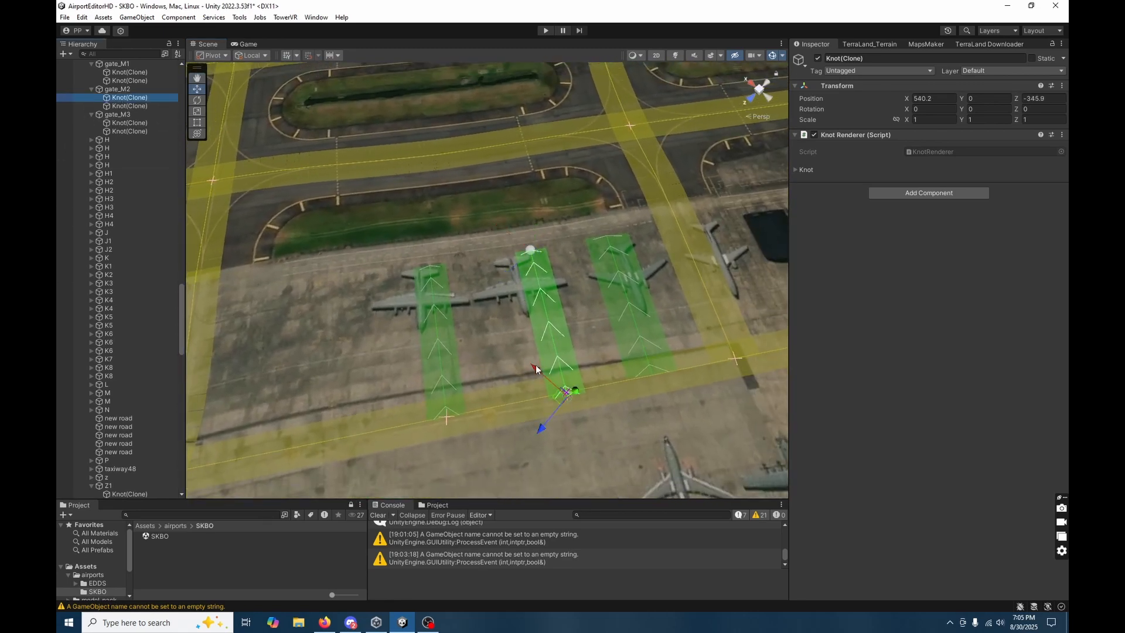
left_click_drag(567, 401, 549, 395)
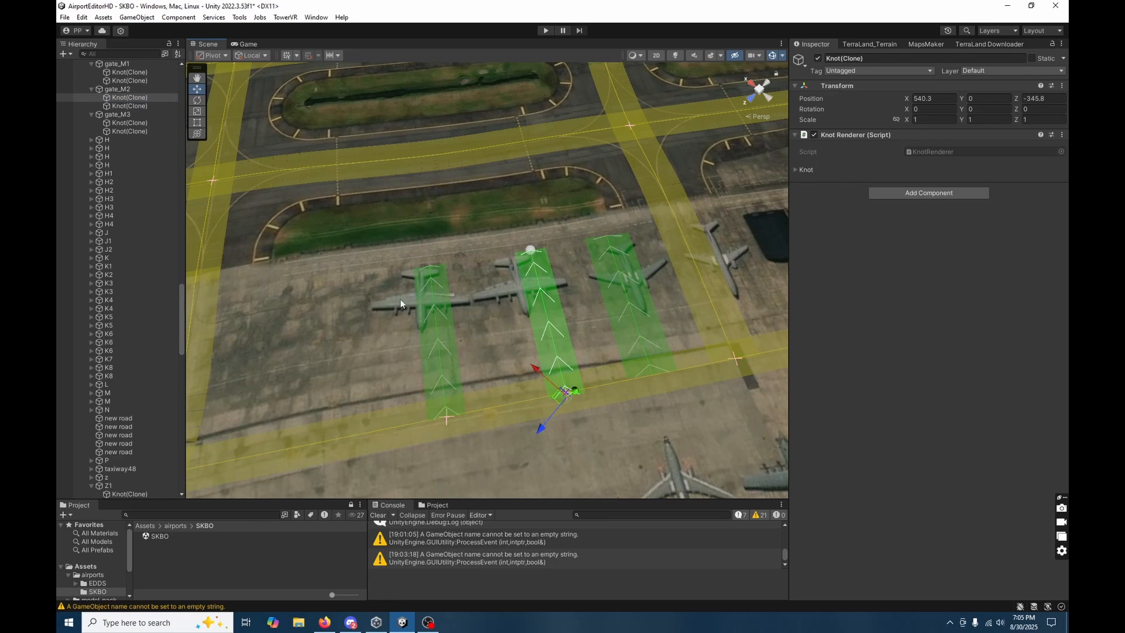
Duplicate gate_M3 twice and move both knots of the first copy to the empty stand beyond gate_M3, parking-end knot at X 635.7, Z -324.1.
left_click(437, 302)
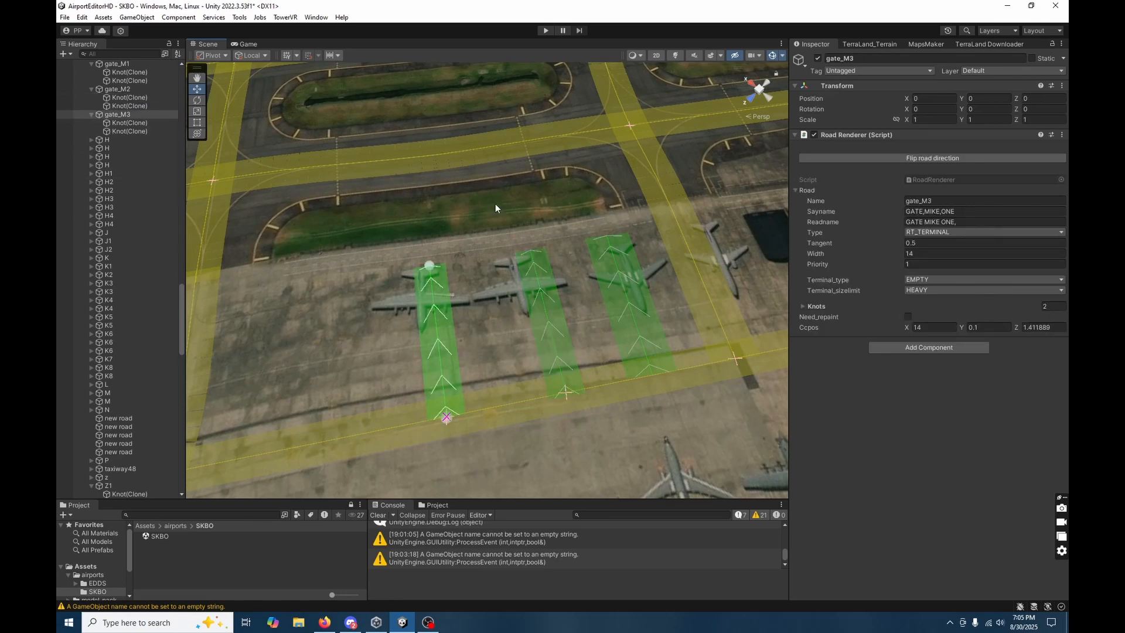
key("ctrl+d")
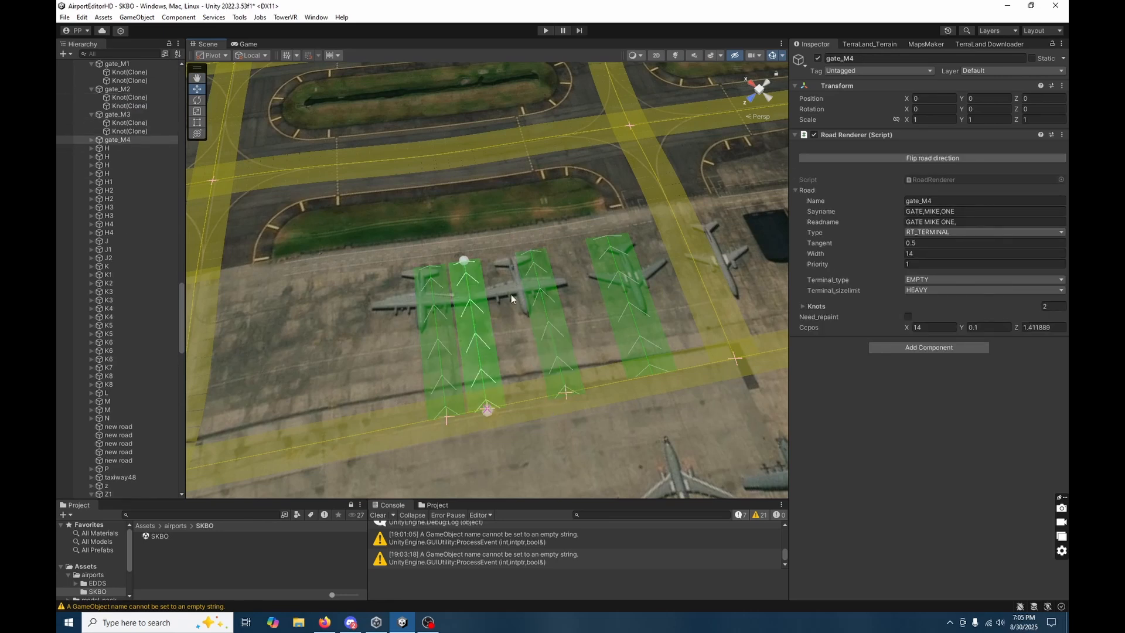
left_click(92, 139)
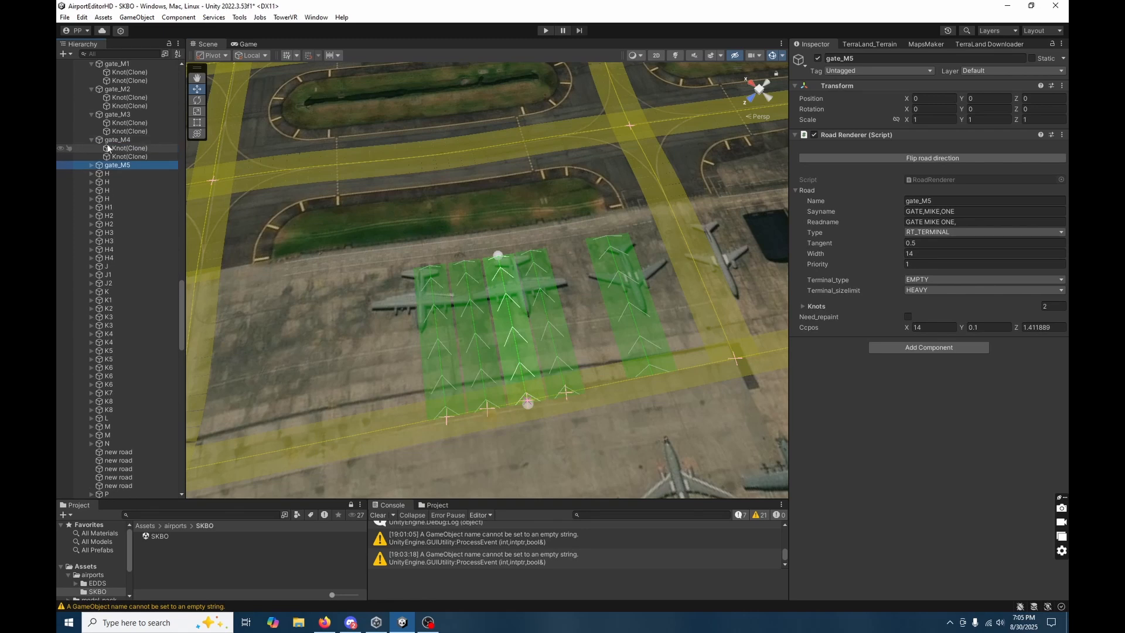
left_click(121, 148)
left_click(123, 157, "shift")
left_click_drag(468, 270, 358, 282)
left_click(378, 276)
left_click(359, 279)
left_click(358, 281)
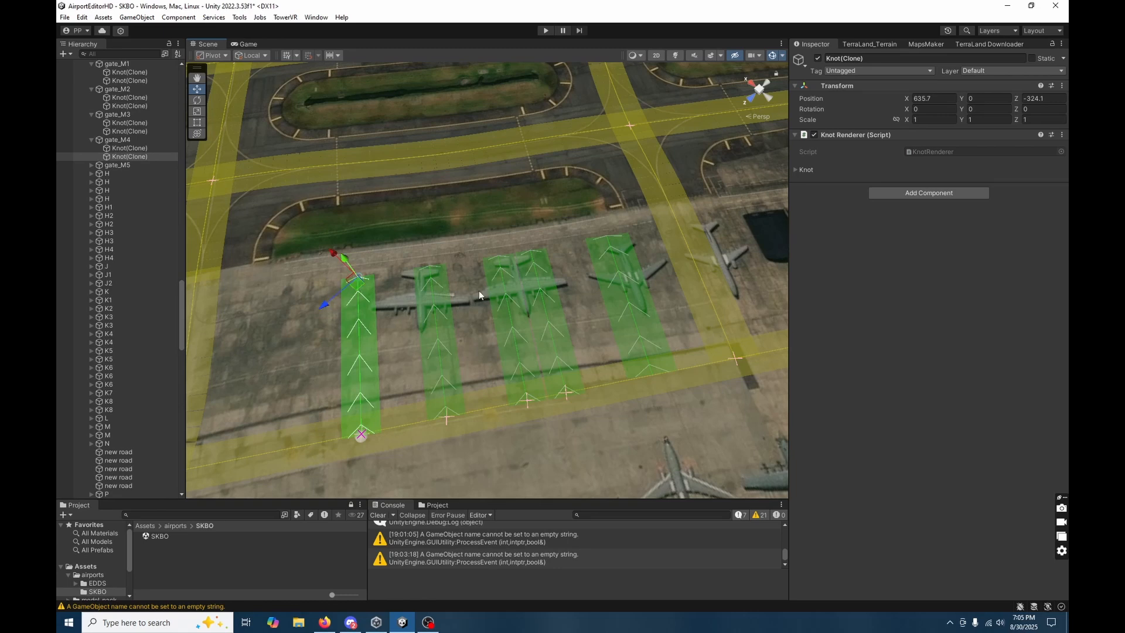
Move both knots of gate_M5 to the empty stand beyond gate_M4.
left_click(496, 291)
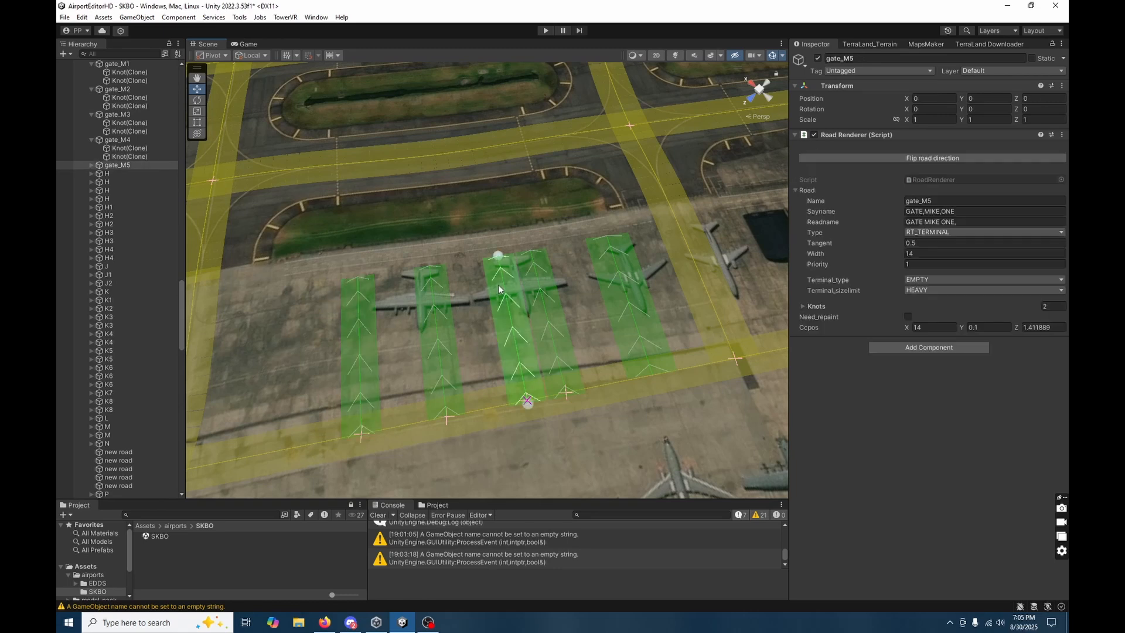
left_click(91, 165)
left_click(129, 173)
left_click(130, 181, "shift")
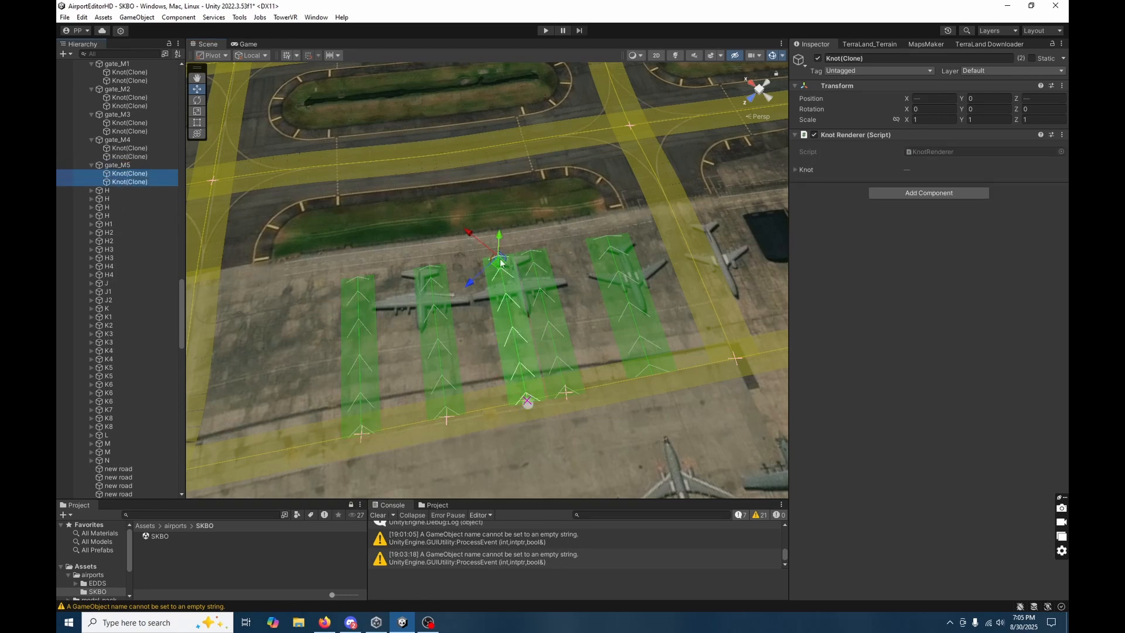
left_click_drag(501, 261, 274, 301)
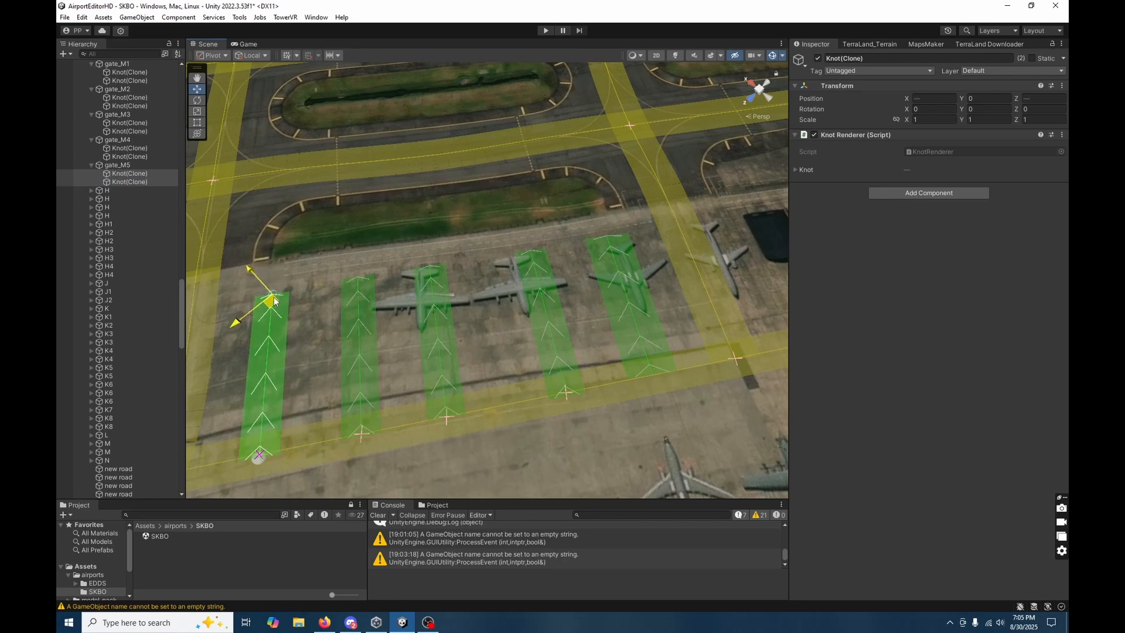
Collapse the five gates' knot lists and duplicate gate_M1 through gate_M5 together.
right_click_drag(427, 344, 325, 253)
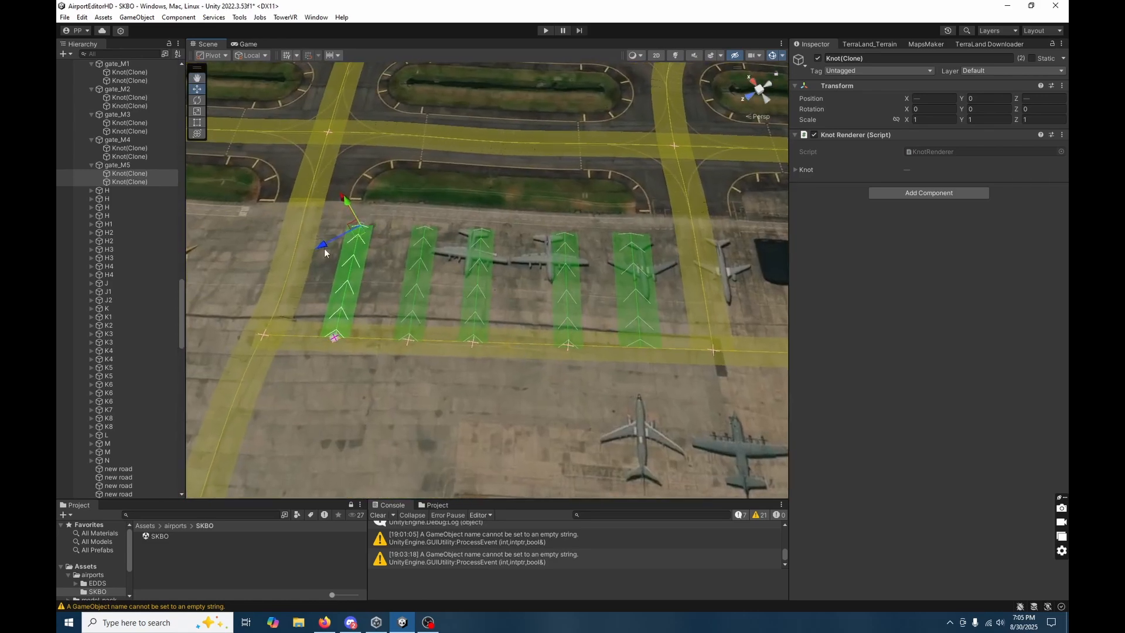
left_click(91, 165)
left_click(91, 140)
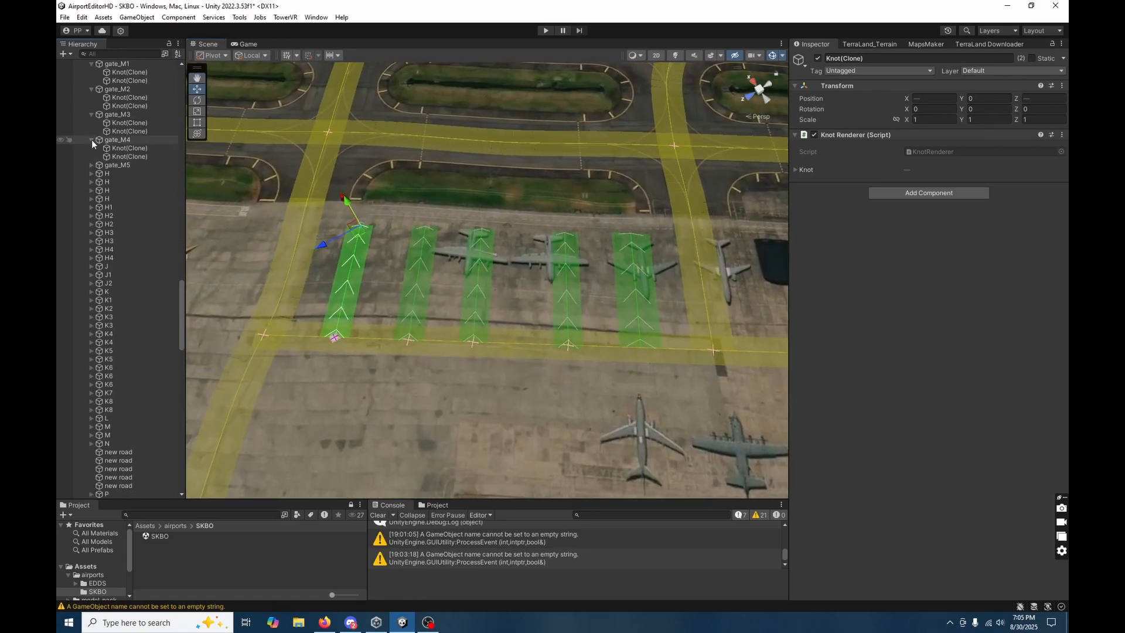
left_click(91, 114)
left_click(92, 89)
left_click(92, 64)
left_click(116, 64)
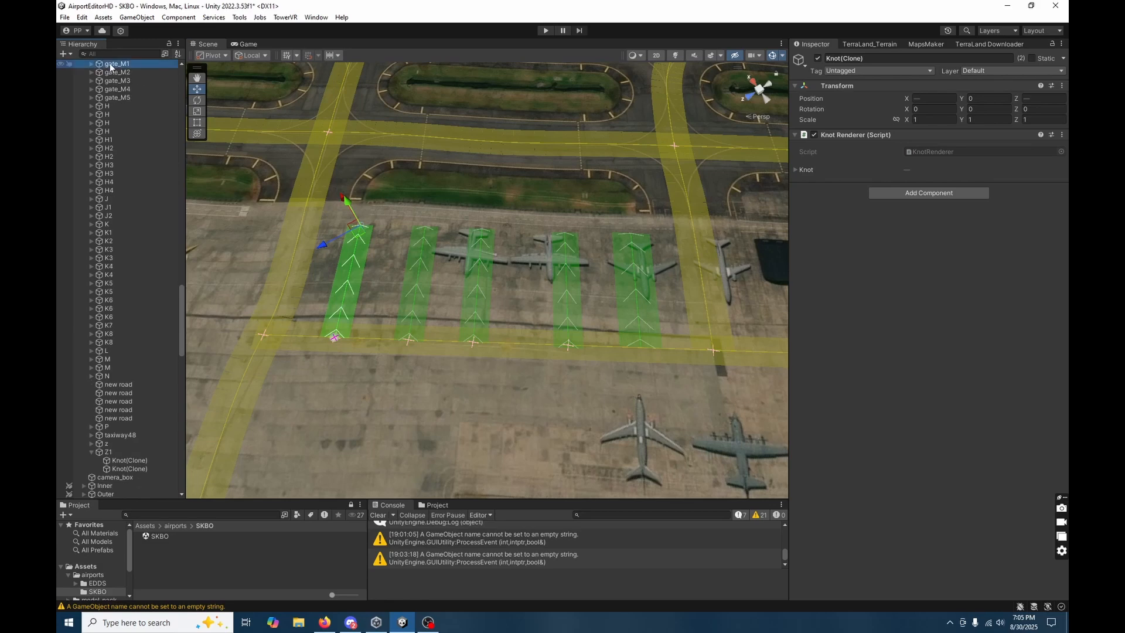
left_click(128, 98, "shift")
right_click_drag(469, 293, 542, 344)
key("ctrl+d")
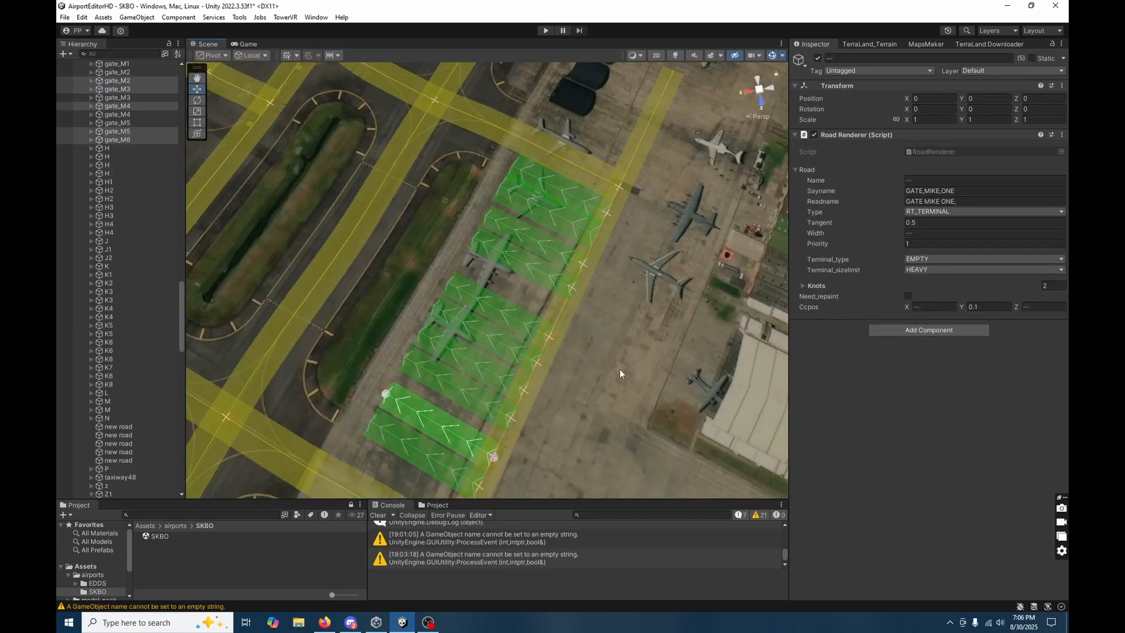
right_click_drag(519, 293, 618, 311)
left_click(96, 140)
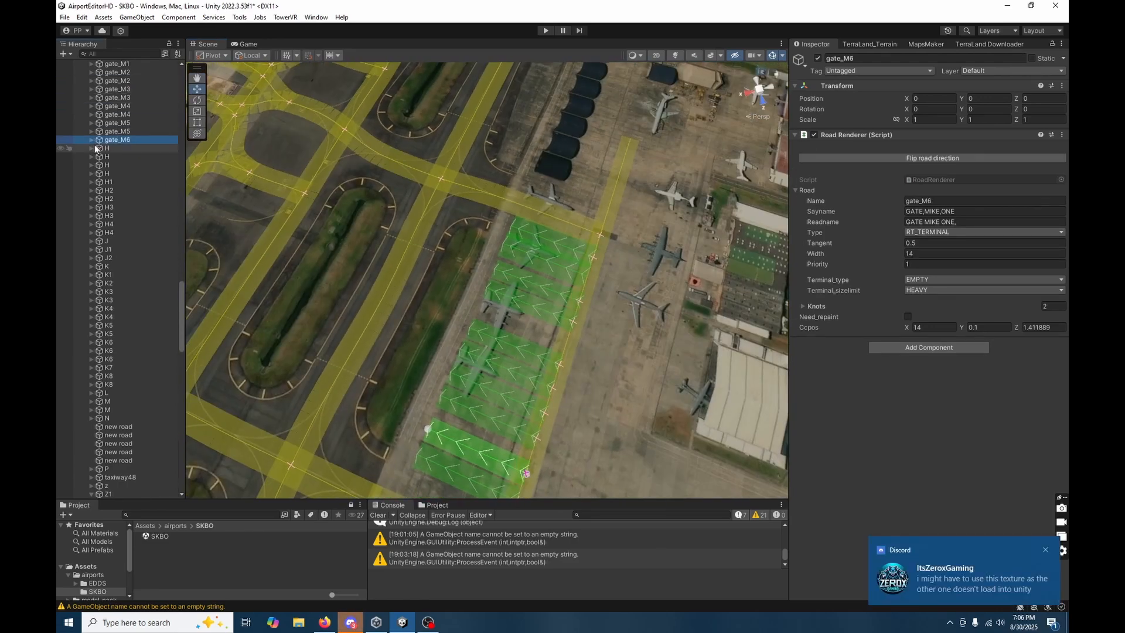
left_click(92, 140)
left_click(111, 148)
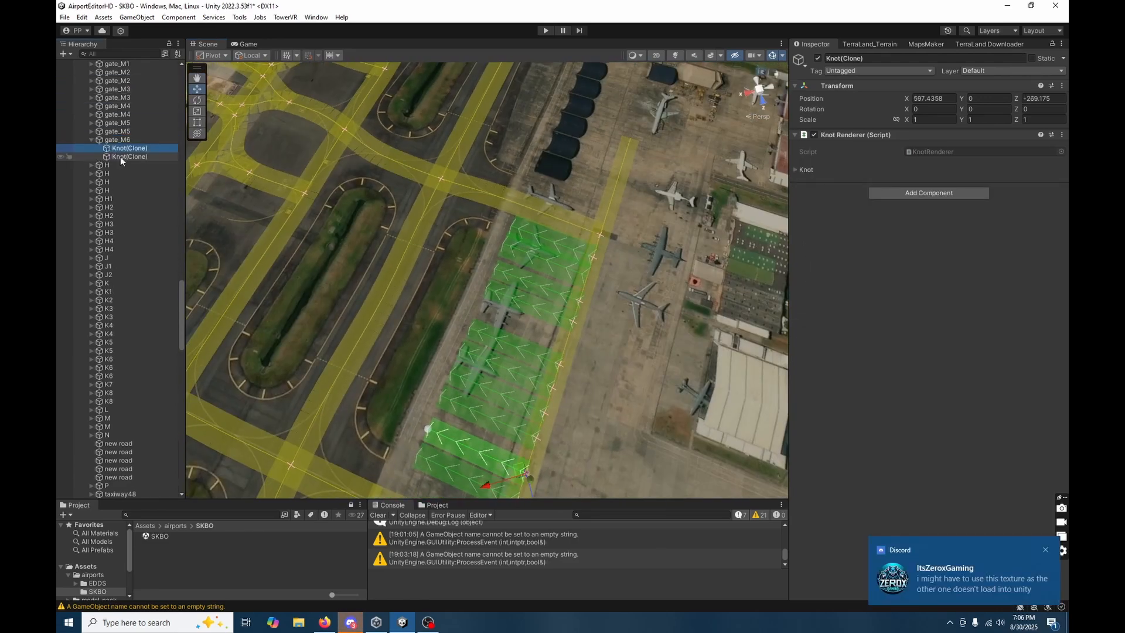
left_click(121, 156, "shift")
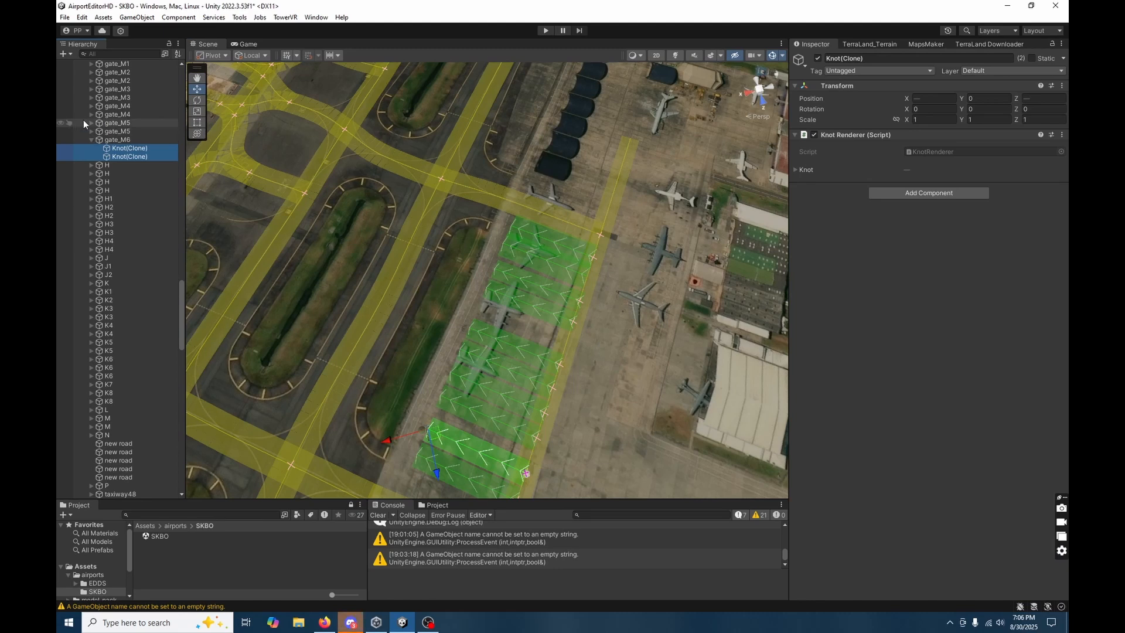
left_click(130, 148)
key("ctrl+z")
key("ctrl+z")
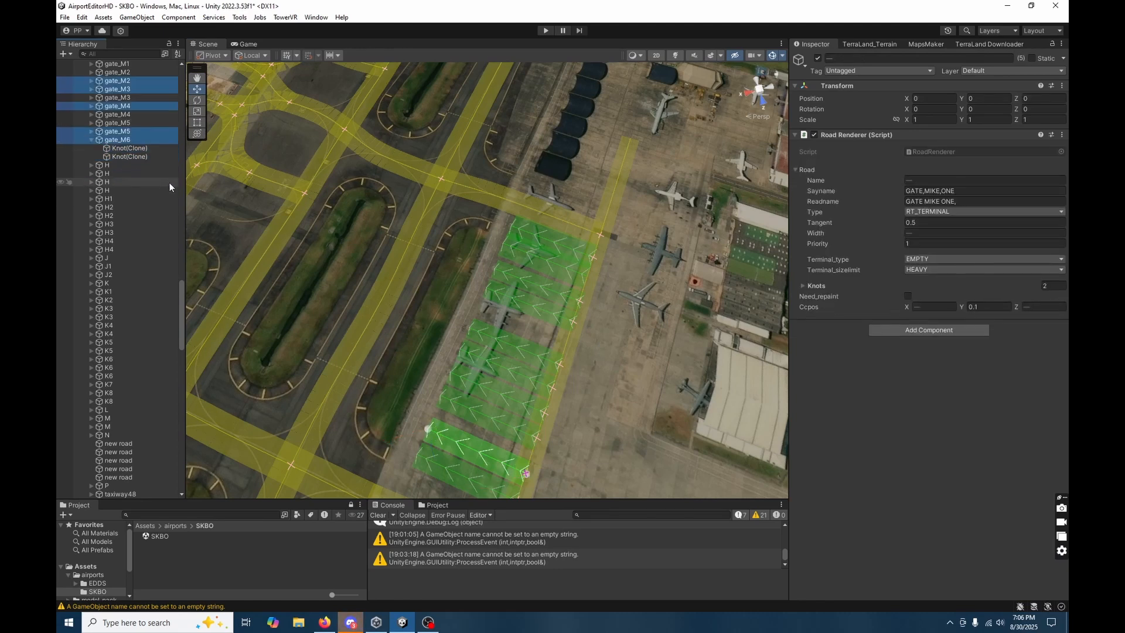
Expand the five duplicated gates and select both knots of each copy, leaving the gate objects themselves deselected.
left_click(91, 131)
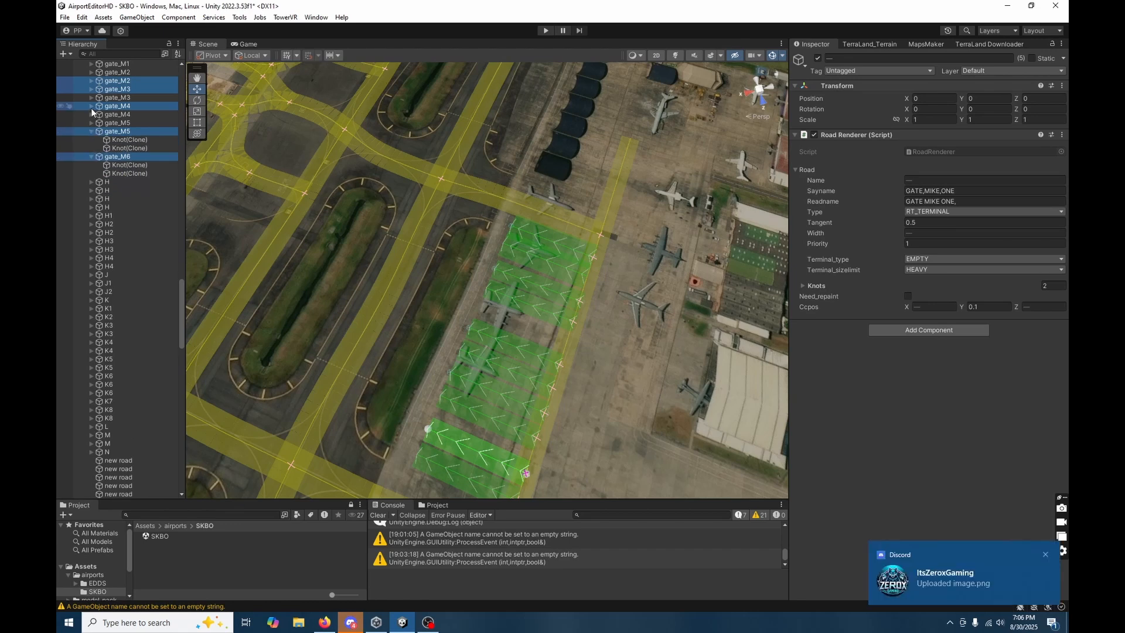
left_click(92, 105)
left_click(91, 89)
left_click(92, 80)
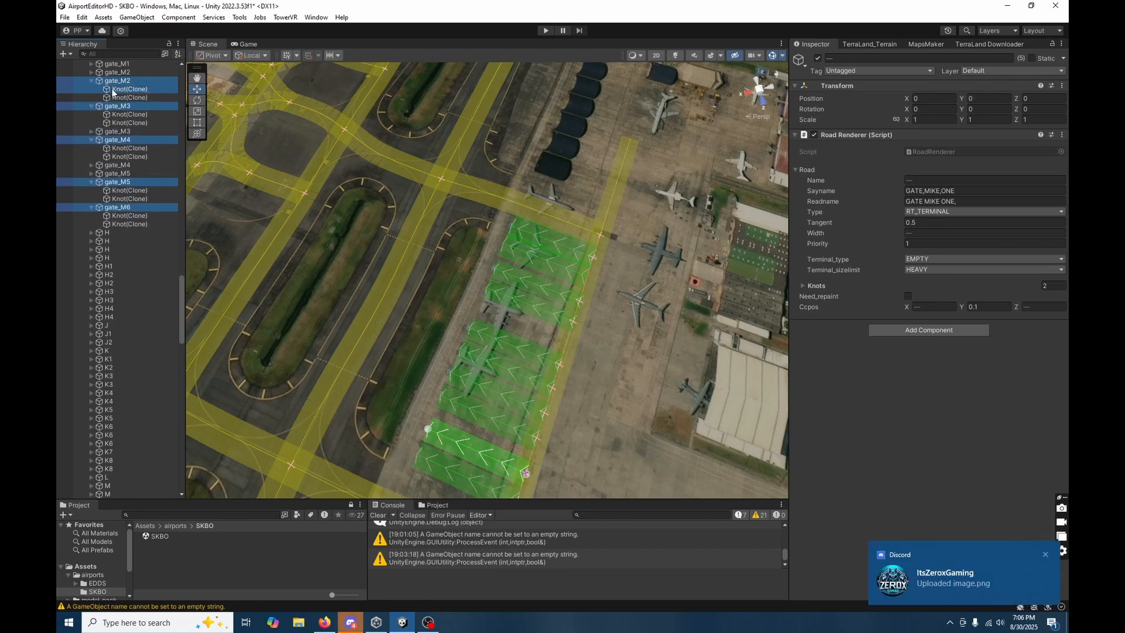
left_click(112, 90, "ctrl")
left_click(113, 97, "ctrl")
left_click(114, 82, "ctrl")
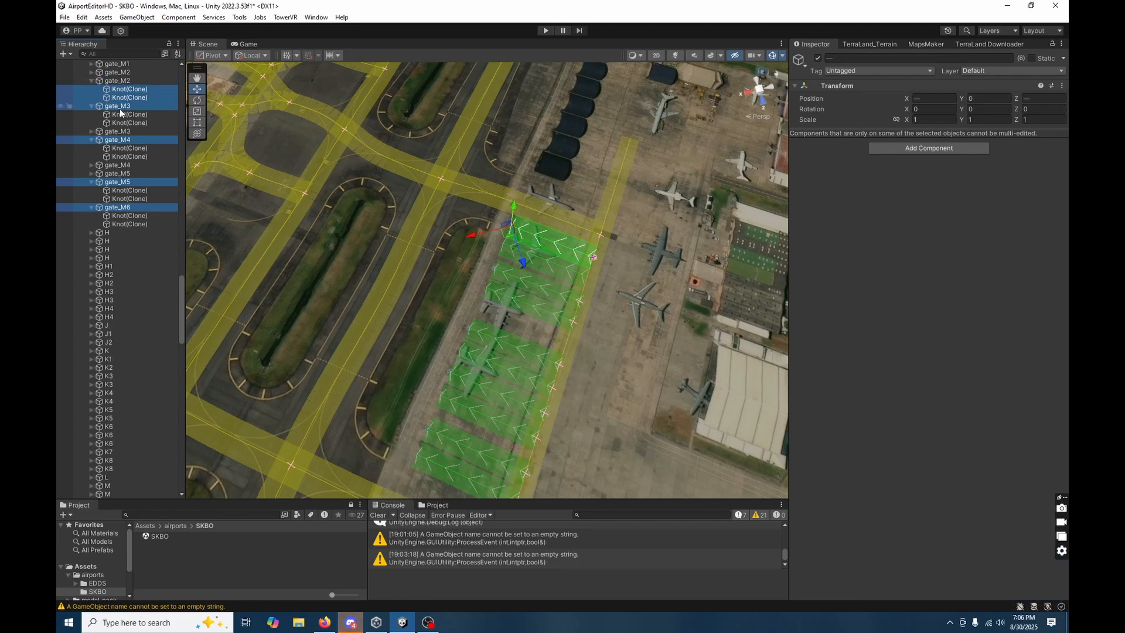
left_click(121, 114, "ctrl")
left_click(121, 123, "ctrl")
left_click(120, 106, "ctrl")
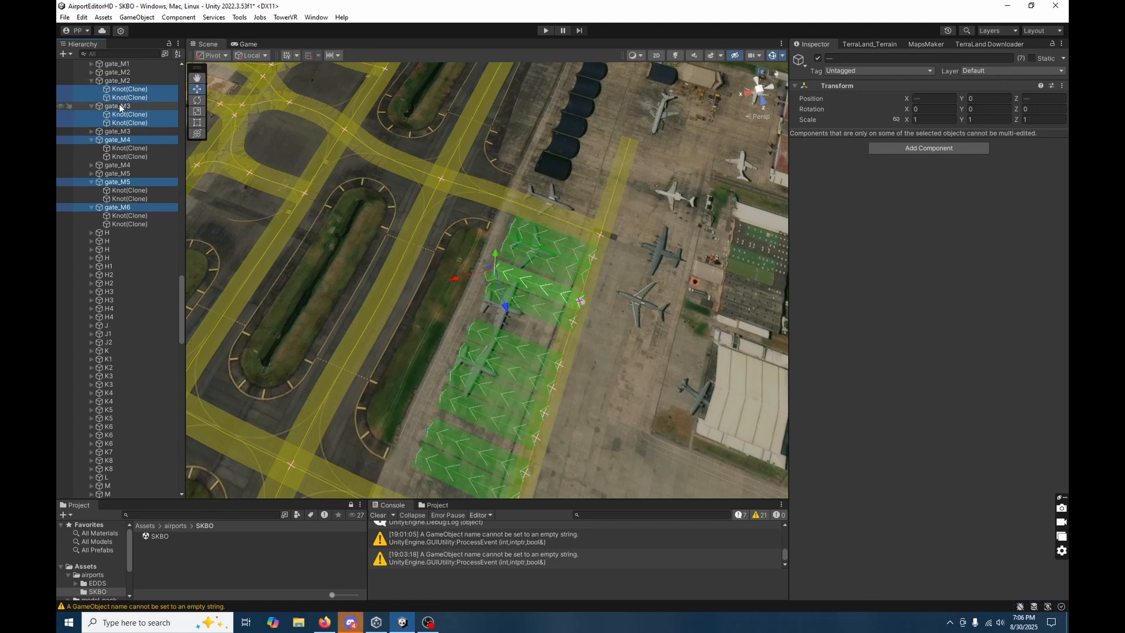
left_click(124, 156, "ctrl")
left_click(117, 140, "ctrl")
left_click(123, 148, "ctrl")
left_click(117, 181, "ctrl")
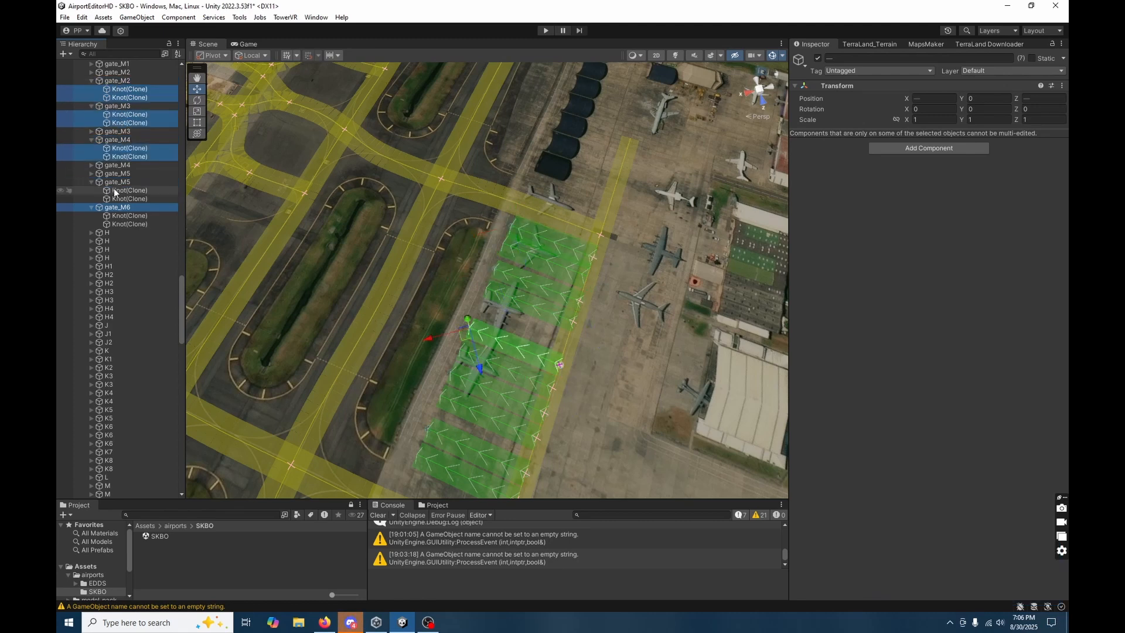
left_click(115, 190, "ctrl")
left_click(120, 198, "ctrl")
left_click(117, 207, "ctrl")
left_click(128, 215, "ctrl")
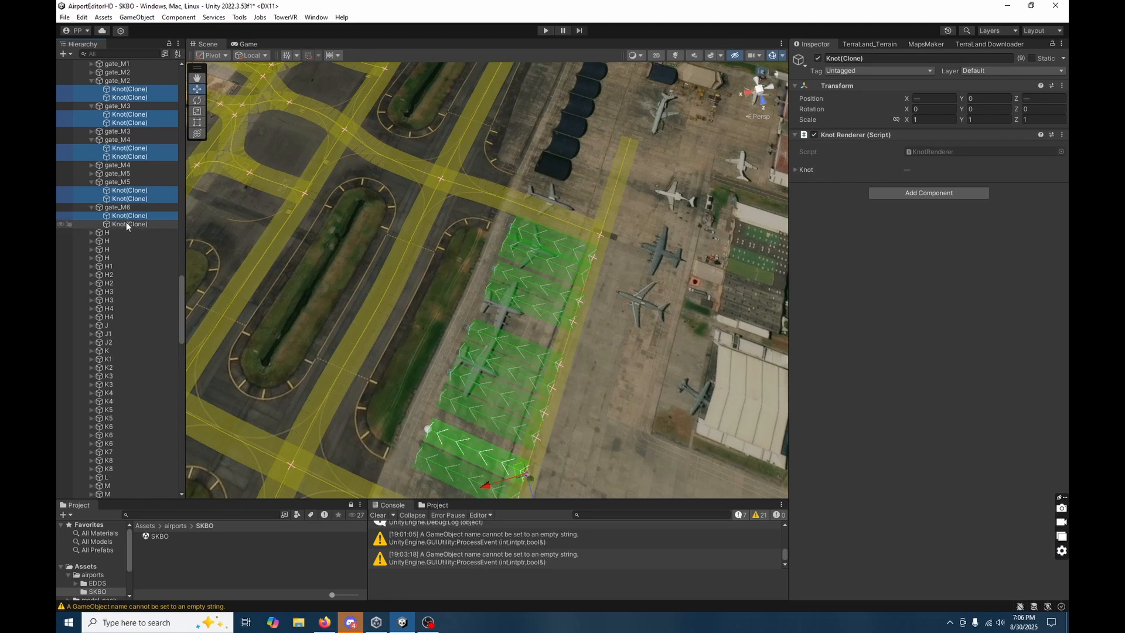
left_click(127, 224, "ctrl")
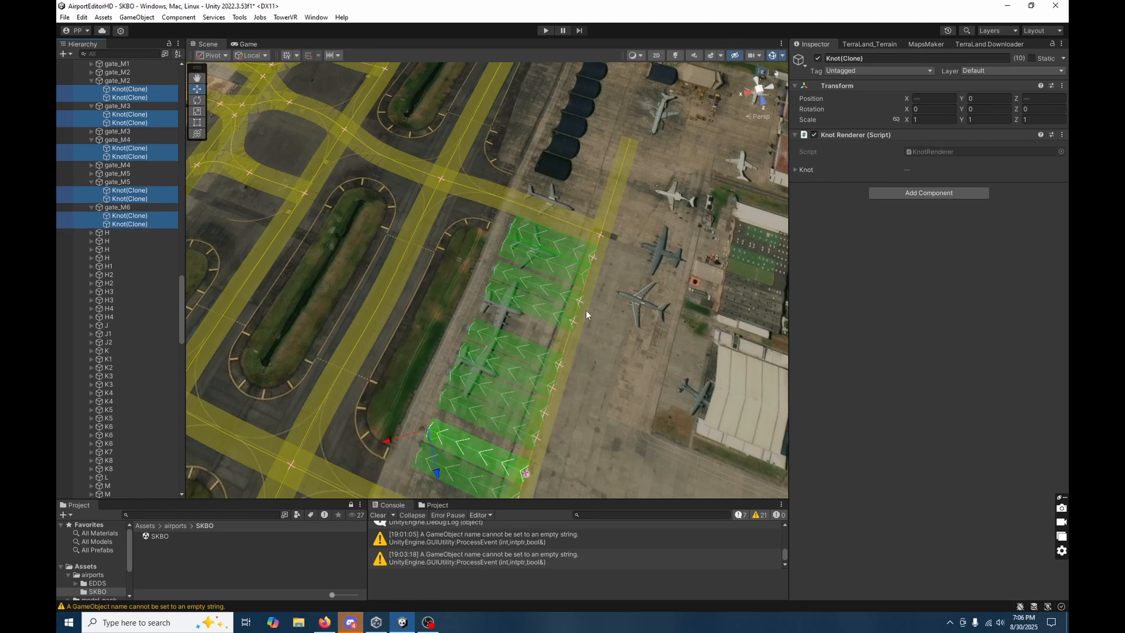
Move the selected knots together across the taxiway, placing the copied gates along its opposite side with their near ends on the centreline.
right_click_drag(364, 356, 670, 459)
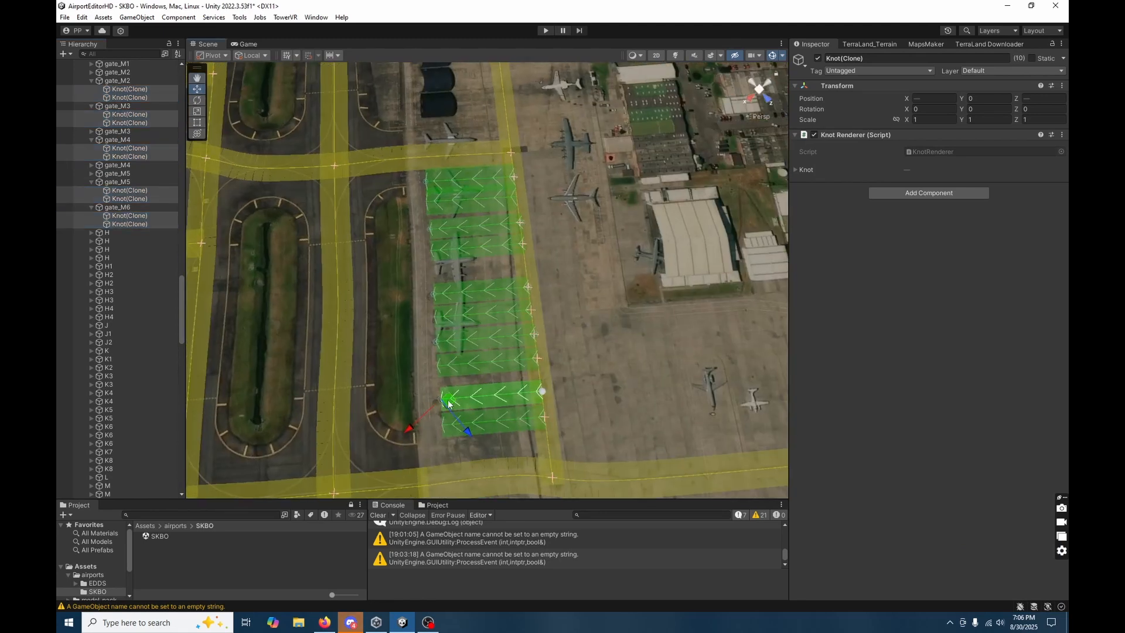
left_click_drag(447, 400, 544, 256)
right_click_drag(624, 326, 610, 293)
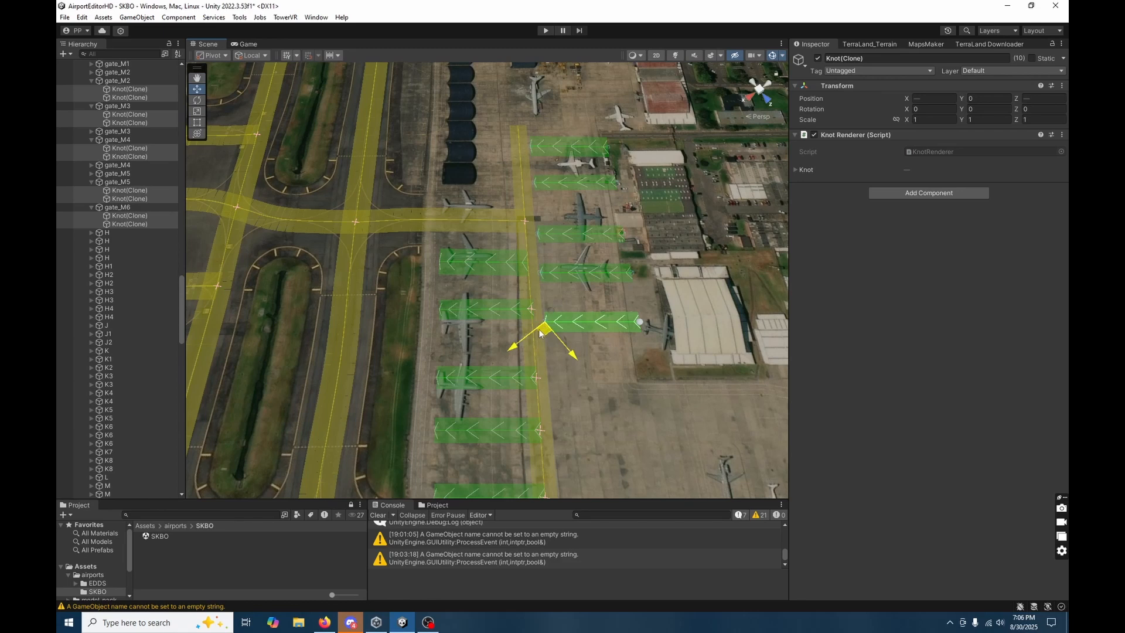
left_click_drag(539, 333, 534, 330)
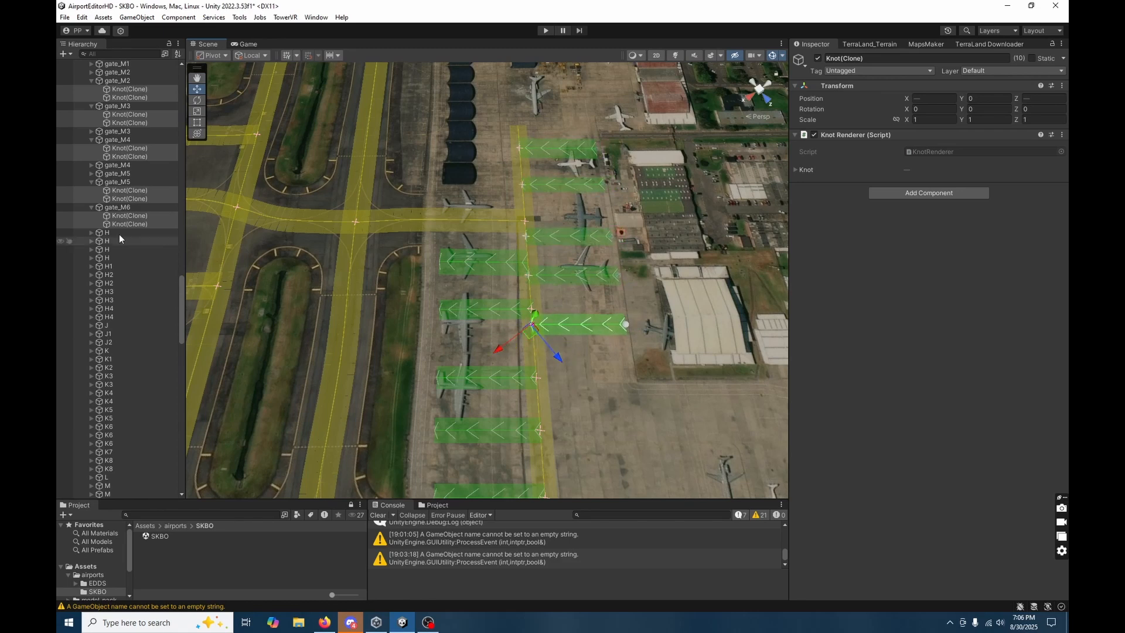
Flip the road direction of each of the five copied gates, gate_M6 back through gate_M2, on the hangar side of the taxiway.
left_click_drag(589, 377, 920, 416, "alt")
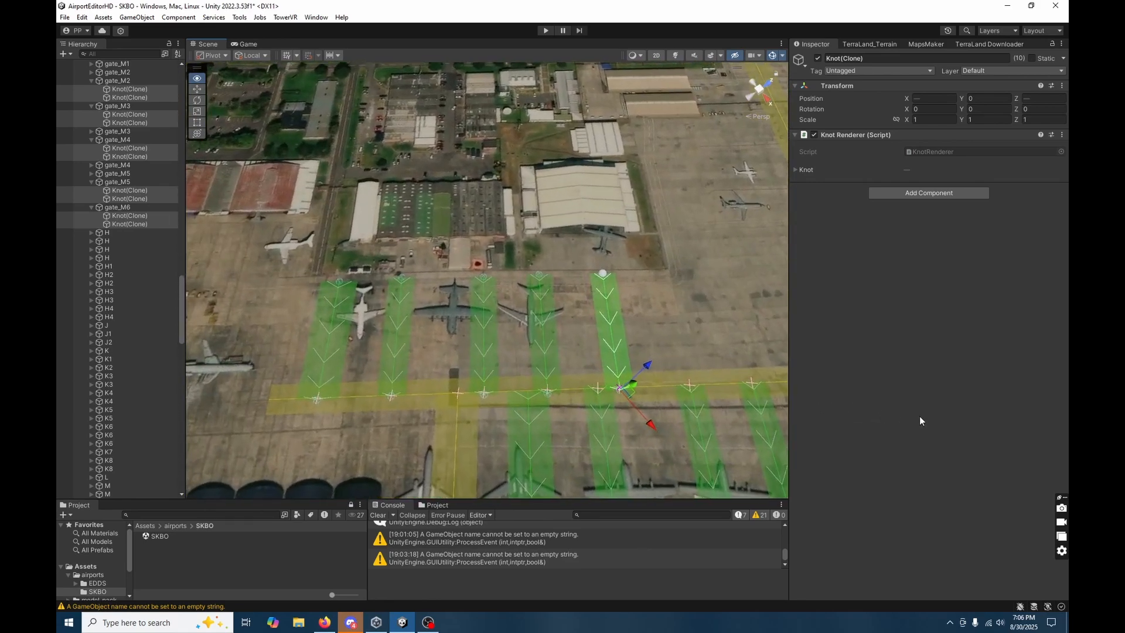
left_click(611, 312)
left_click(926, 161)
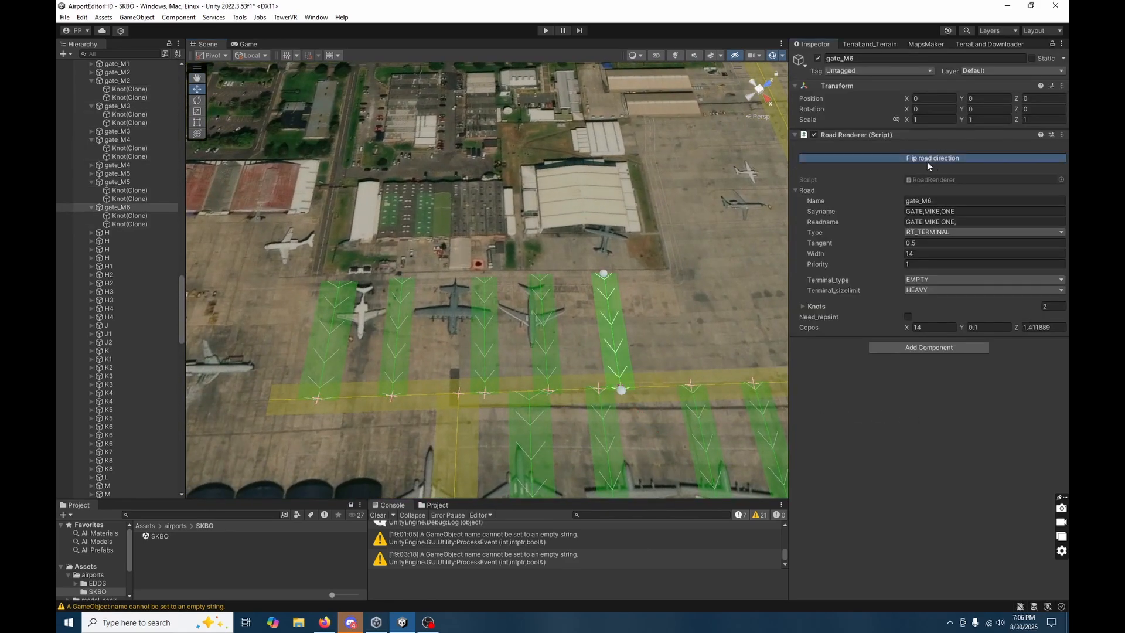
left_click(553, 318)
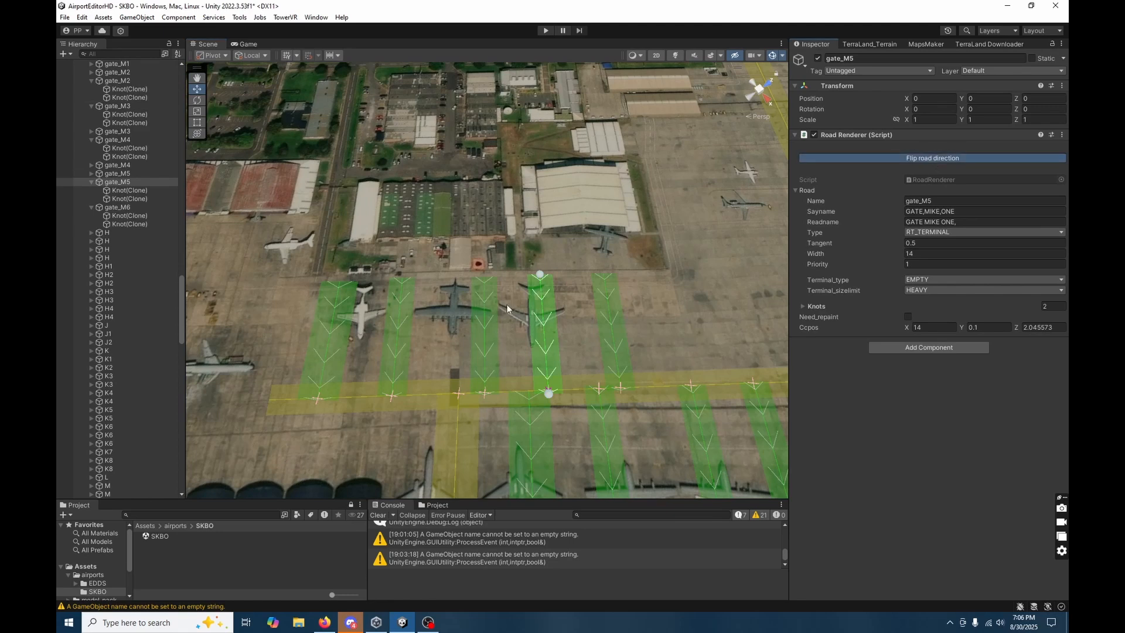
left_click(488, 309)
left_click(947, 160)
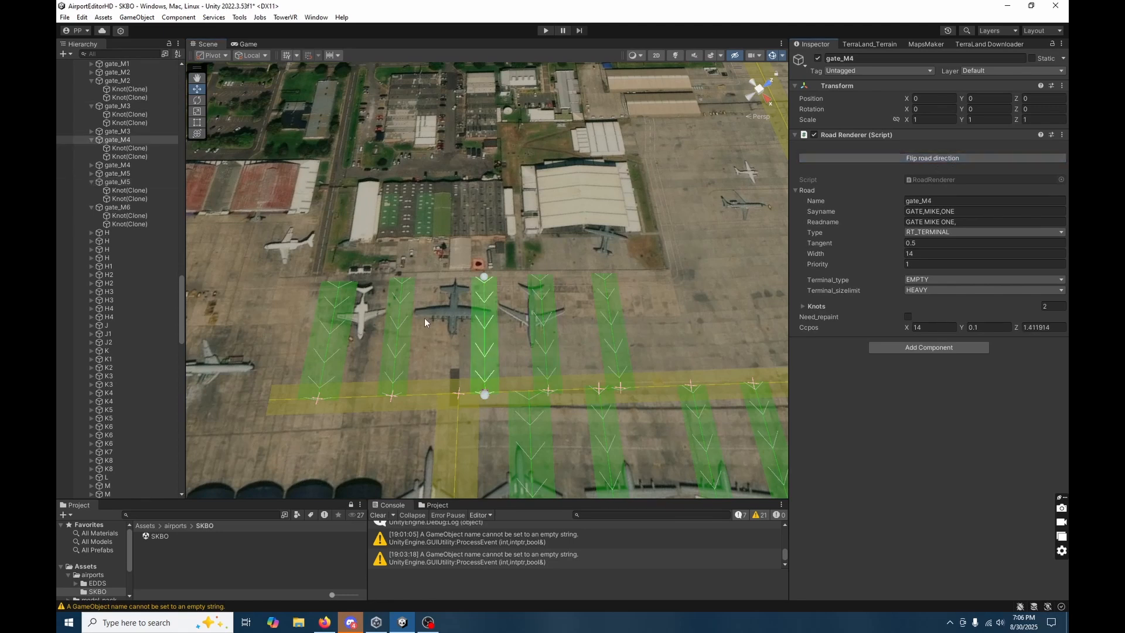
left_click(393, 319)
left_click(958, 157)
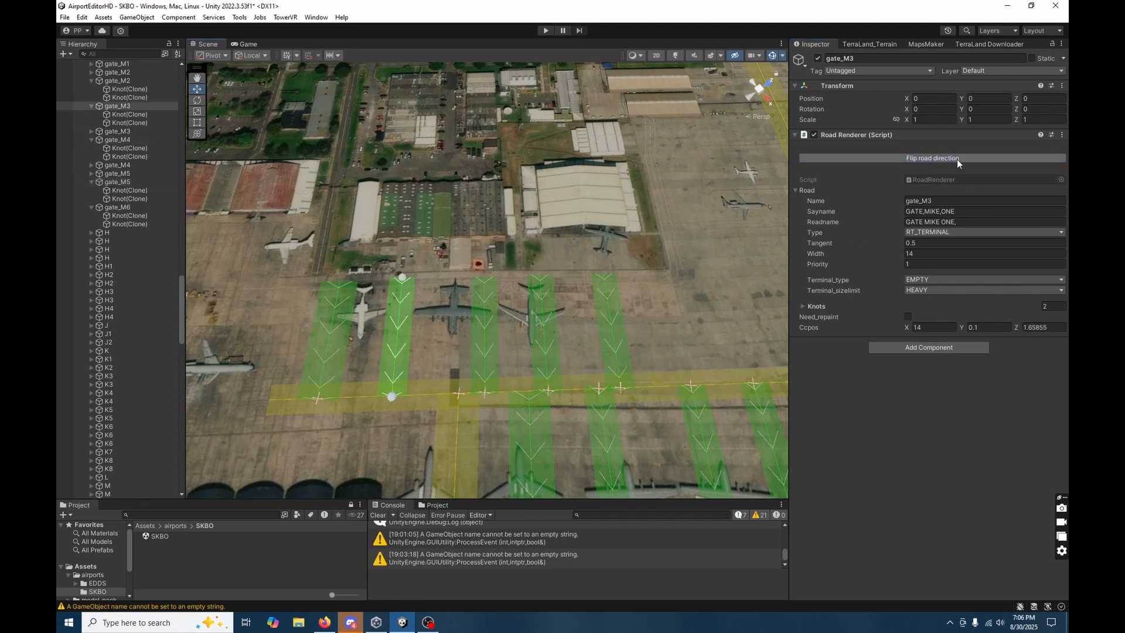
left_click(336, 316)
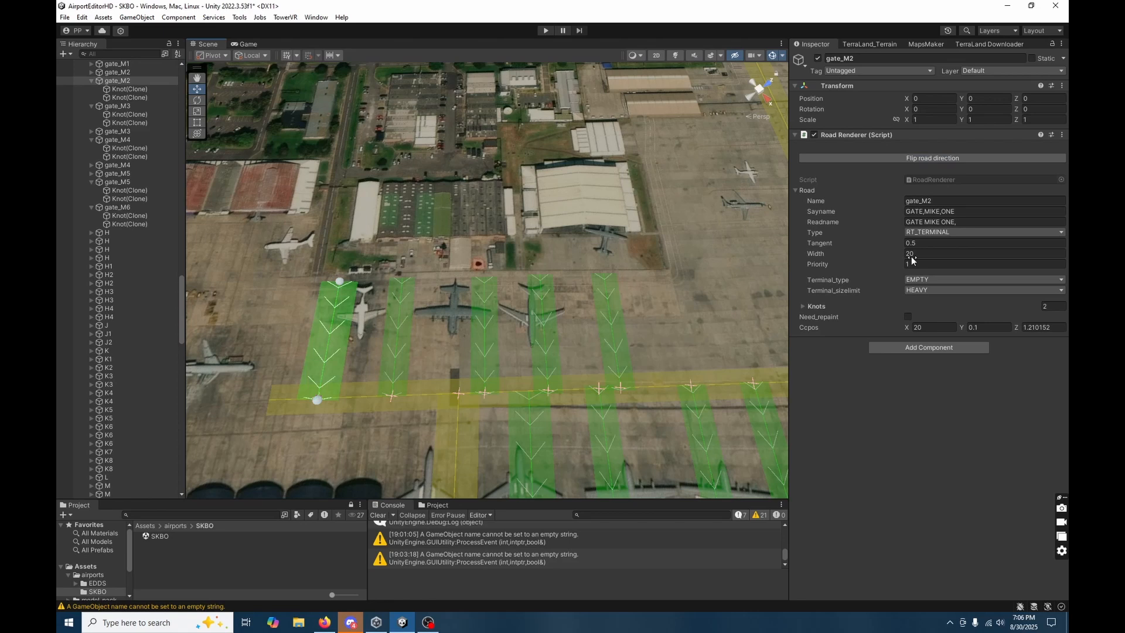
left_click(949, 158)
left_click(654, 312)
left_click(318, 341)
Save the SKBO airport roads from the Airfield Editor object.
scroll(108, 81, "up", 20)
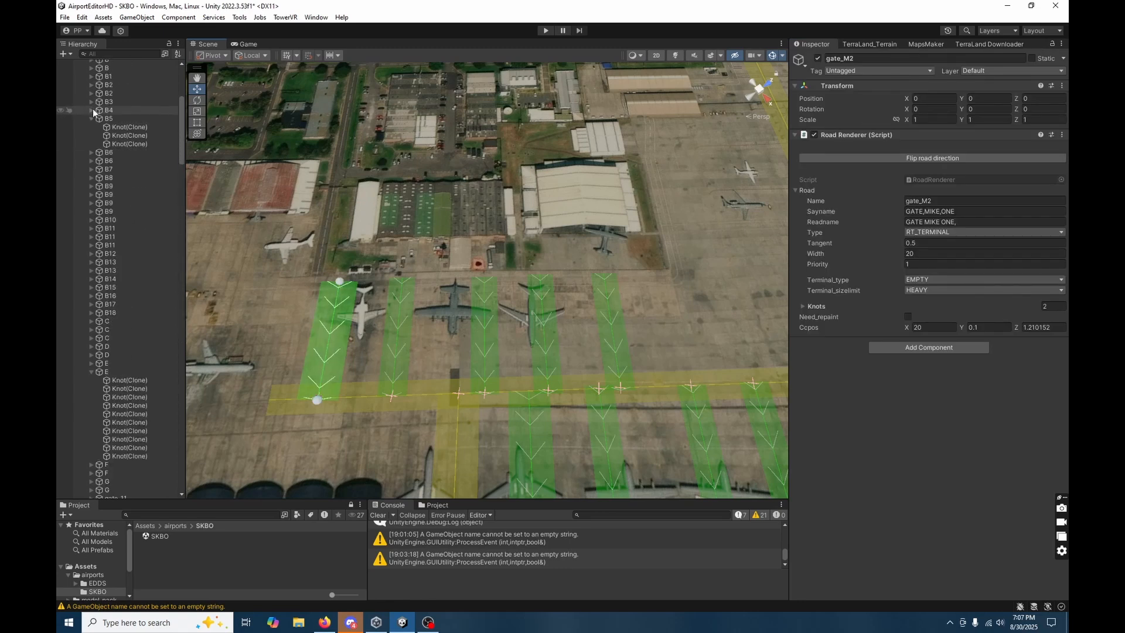
double_click(112, 72)
left_click(973, 243)
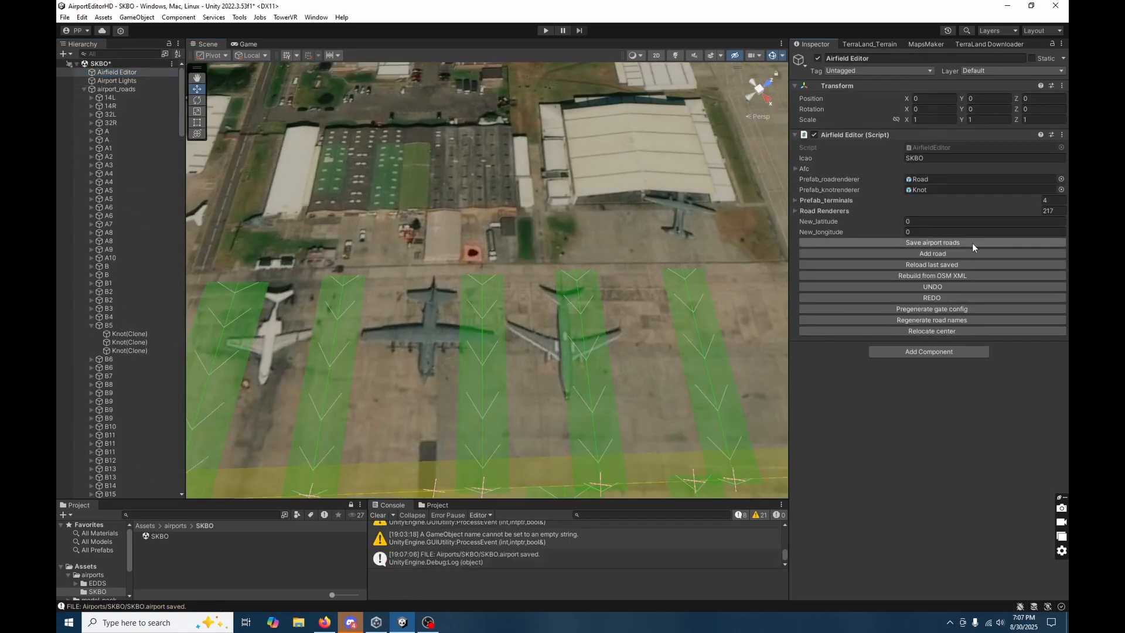
Rename the five copied gates gate_M6 through gate_M10 in order, starting with the wide gate at the taxiway's dead end.
right_click_drag(530, 427, 586, 452)
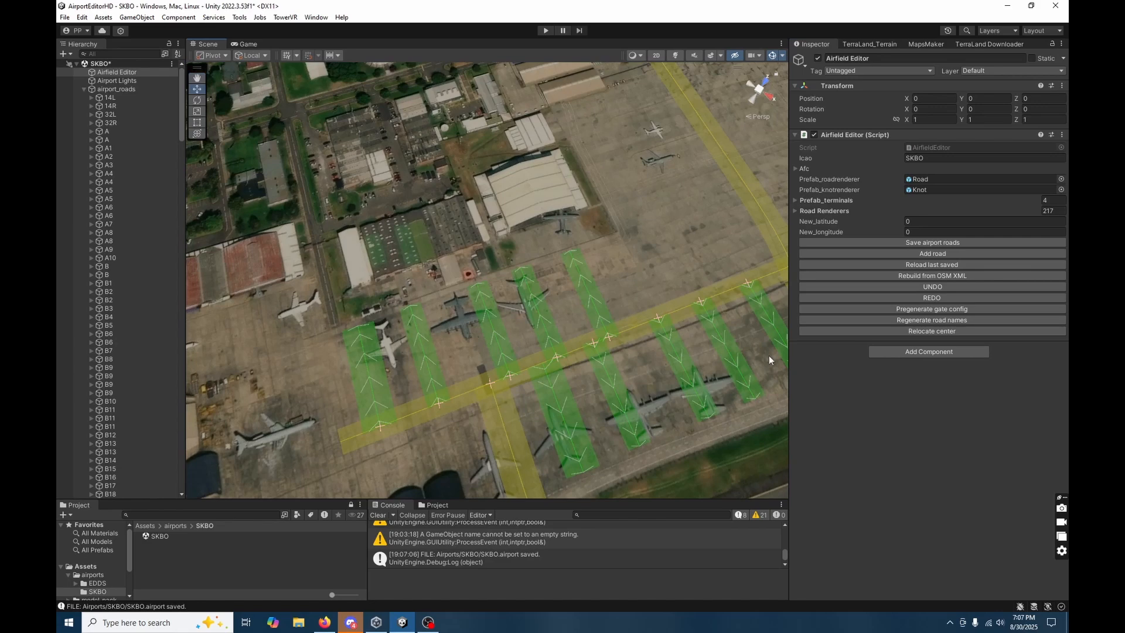
right_click_drag(438, 403, 500, 411)
right_click_drag(560, 364, 469, 356)
left_click(449, 362)
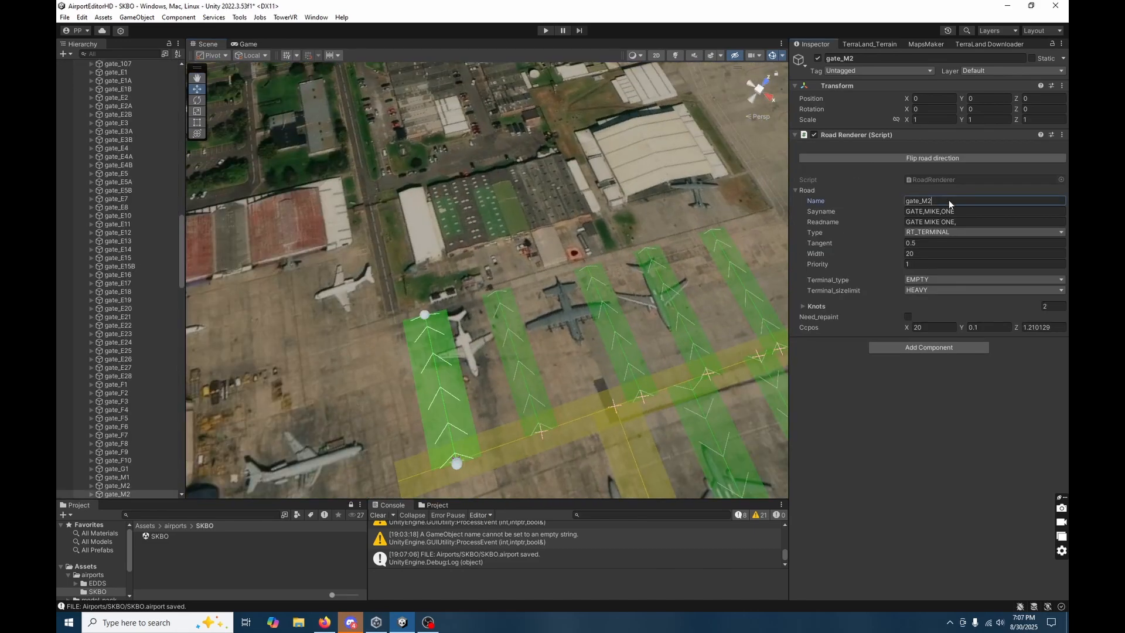
left_click(522, 320)
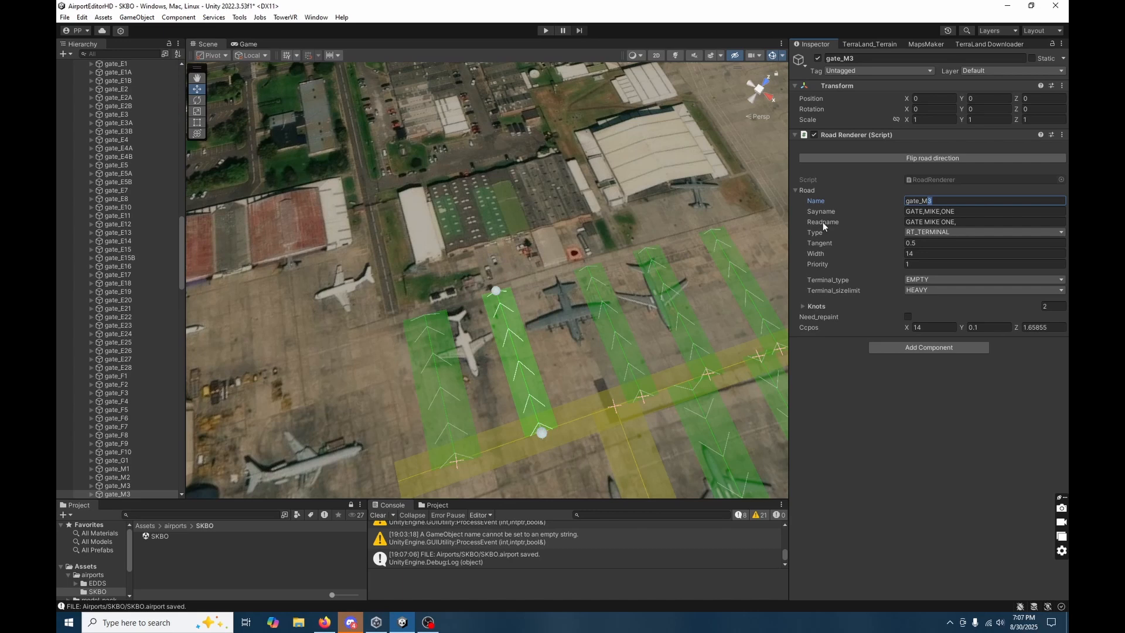
type("4")
key("Return")
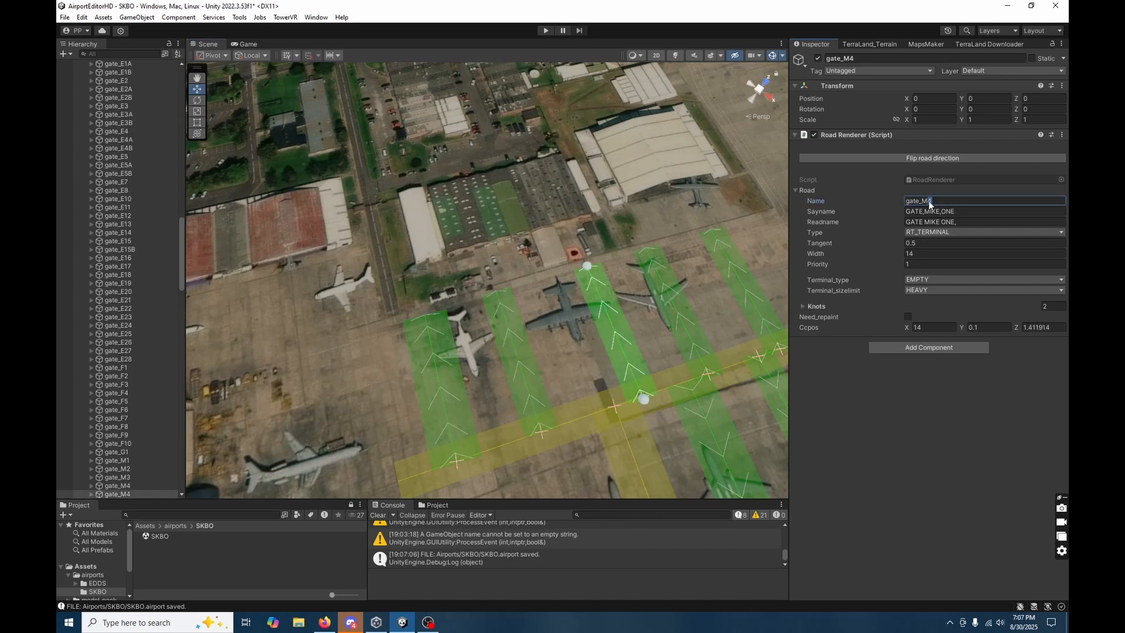
left_click(663, 322)
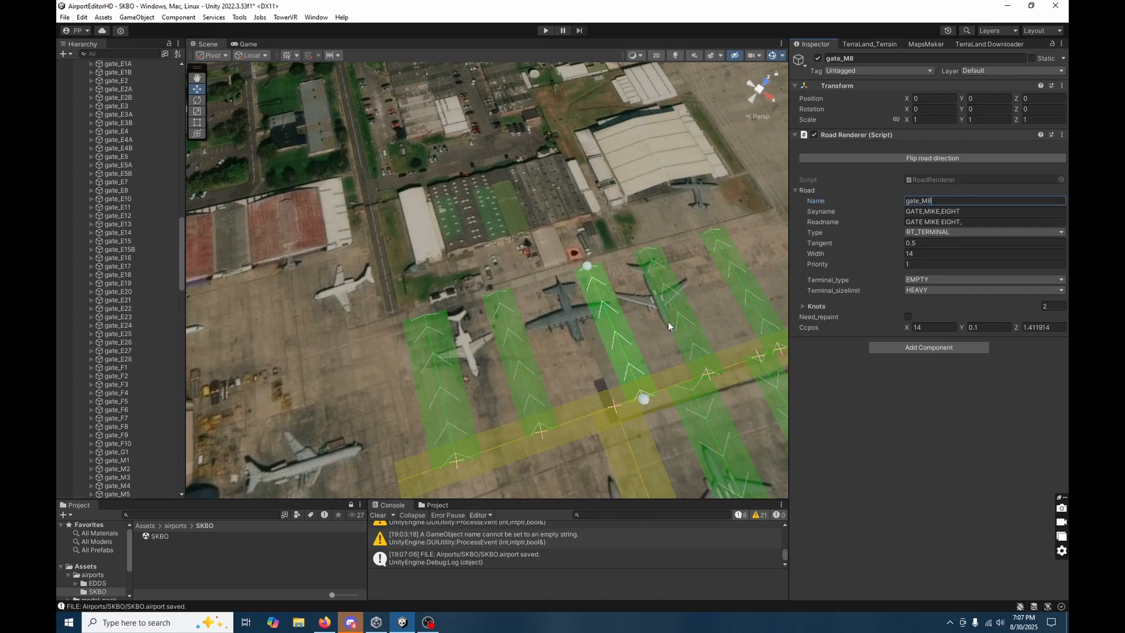
left_click(931, 201)
type("6")
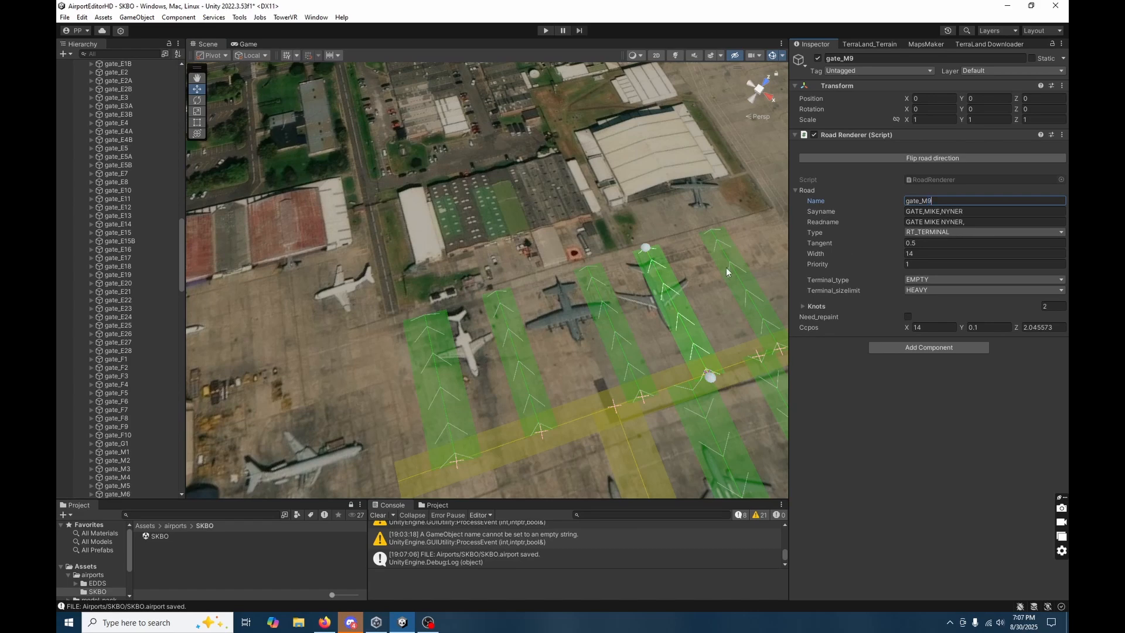
key("Return")
type("10")
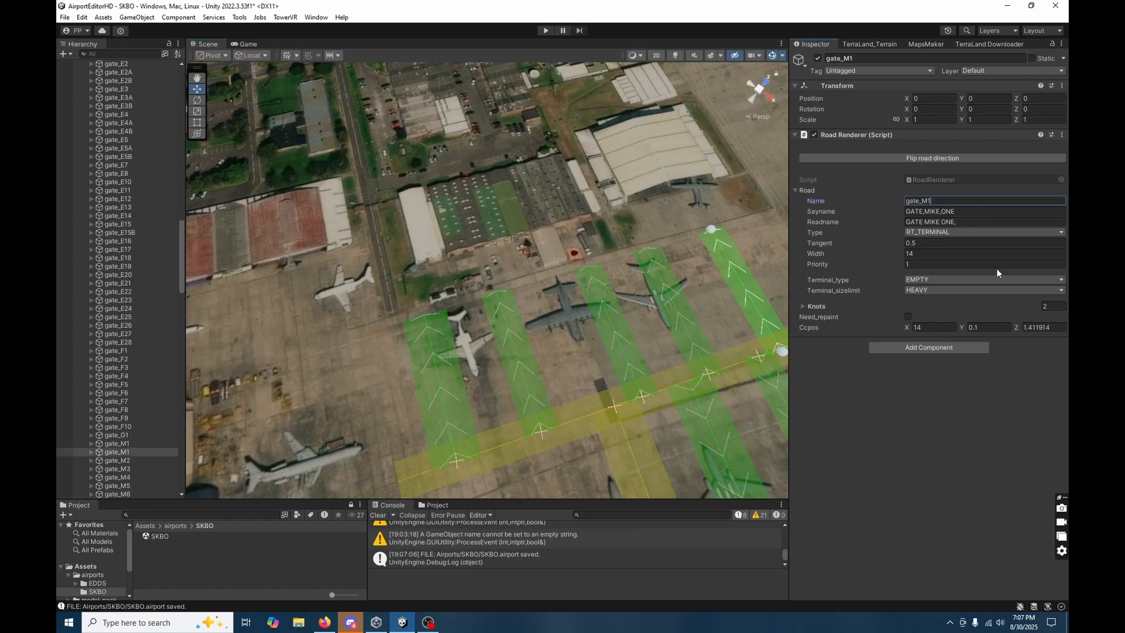
Duplicate gate_M6 at the end of the taxiway and name the copy gate_M11.
left_click(489, 383)
left_click_drag(489, 383, 627, 399, "alt")
right_click_drag(627, 399, 509, 404)
right_click_drag(541, 340, 508, 328)
left_click(435, 270)
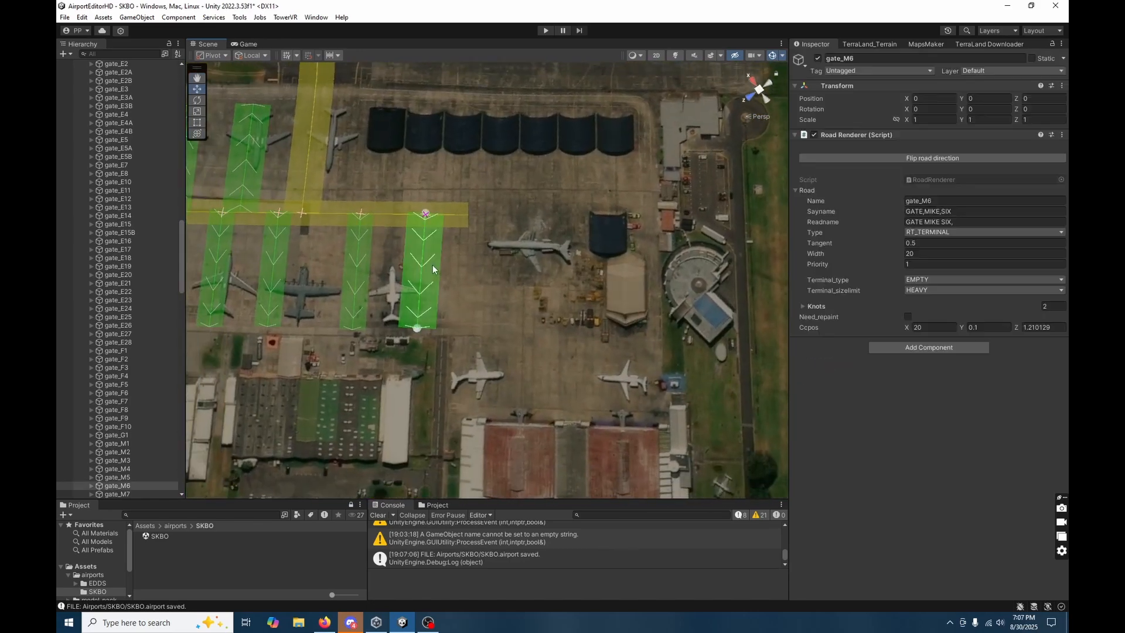
key("ctrl+d")
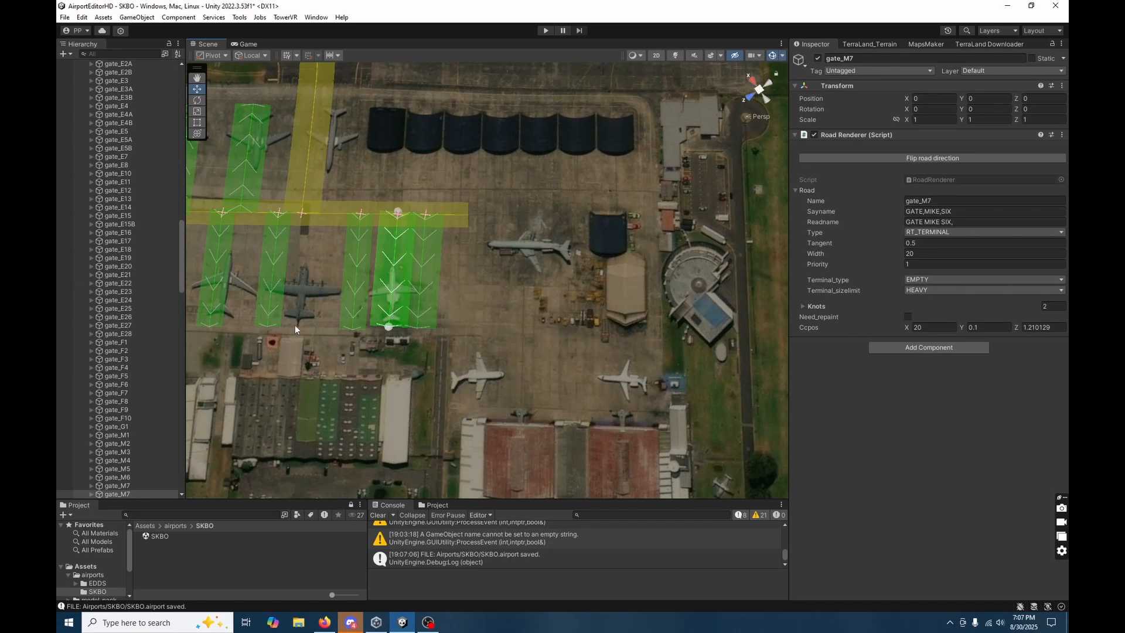
type("11")
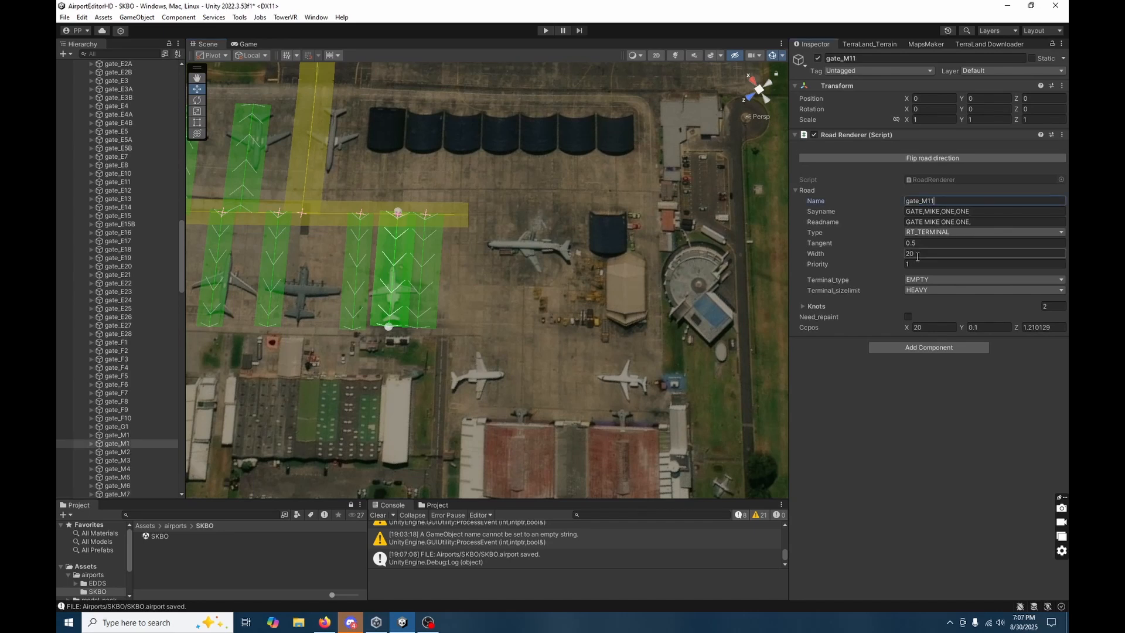
Move both knots of gate_M11 to the open apron beyond the taxiway's end, running the gate straight towards the red-roofed hangars.
scroll(87, 437, "down", 5)
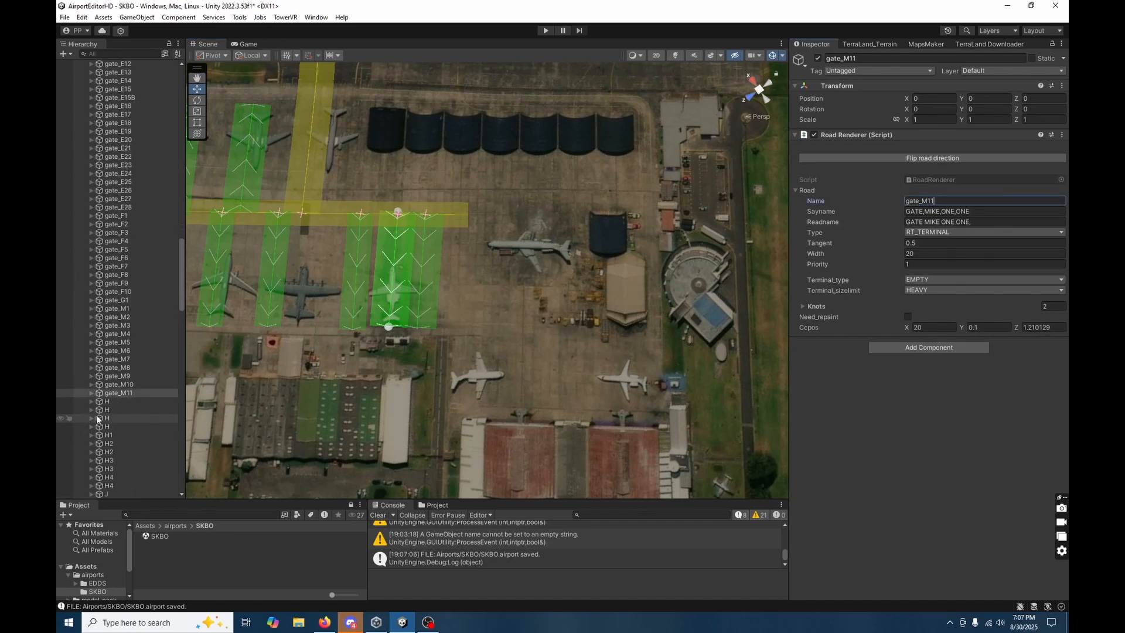
left_click(110, 393)
left_click(92, 394)
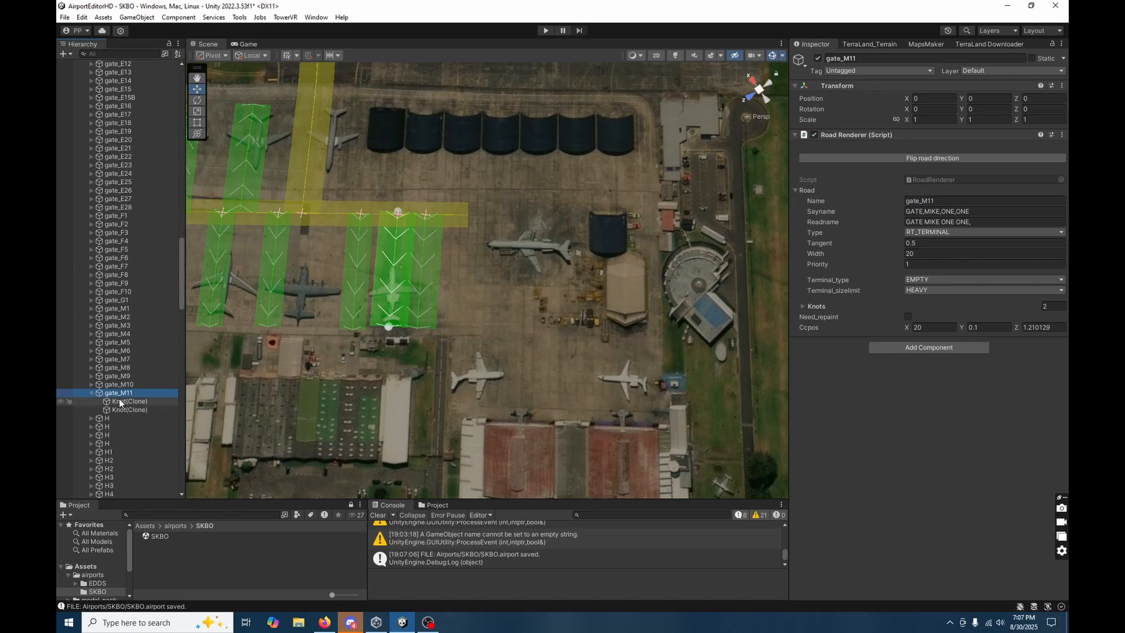
left_click(123, 401)
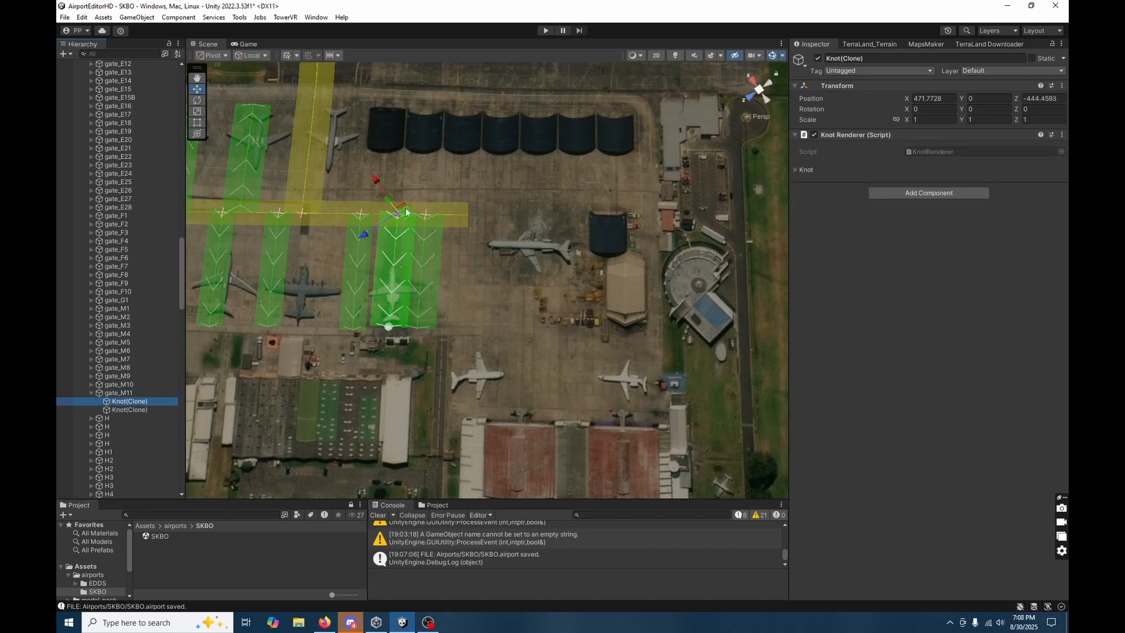
left_click_drag(407, 212, 529, 215)
left_click(389, 328)
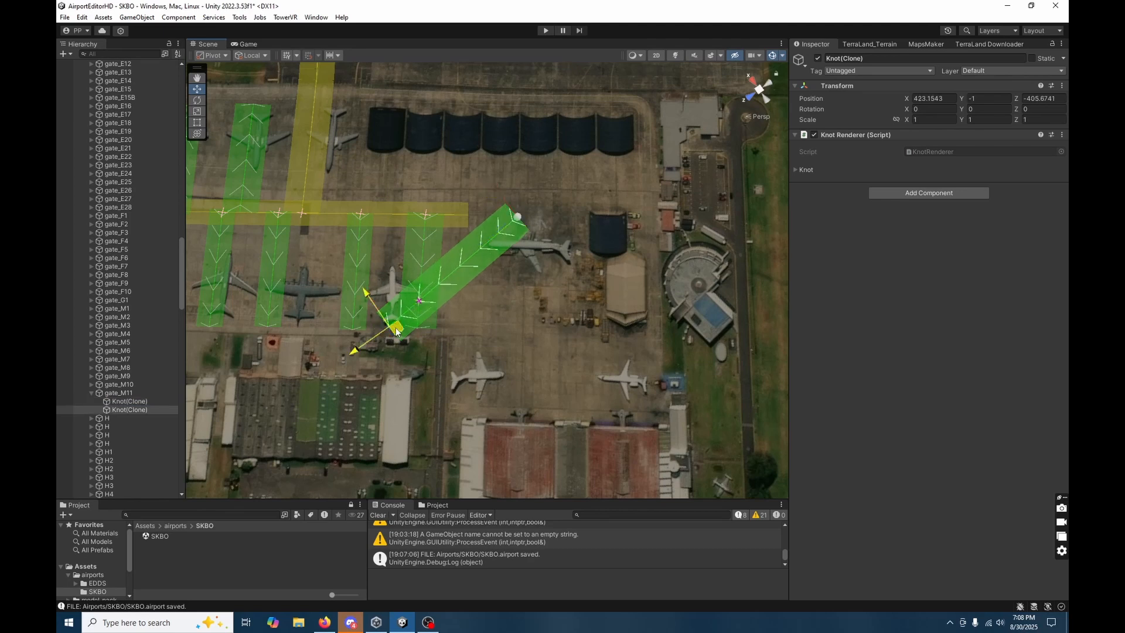
left_click_drag(397, 328, 527, 365)
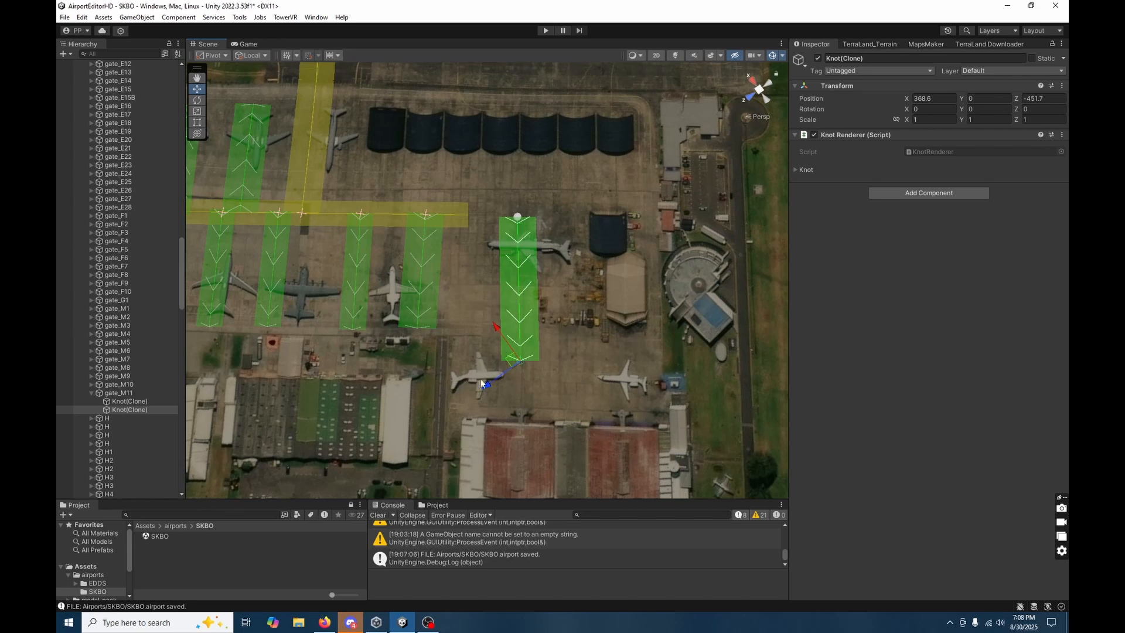
Add a third knot to gate_M11 at the nearer parked aircraft by the red-roofed hangars and nudge its starting knot to straighten the lane.
left_click(452, 374)
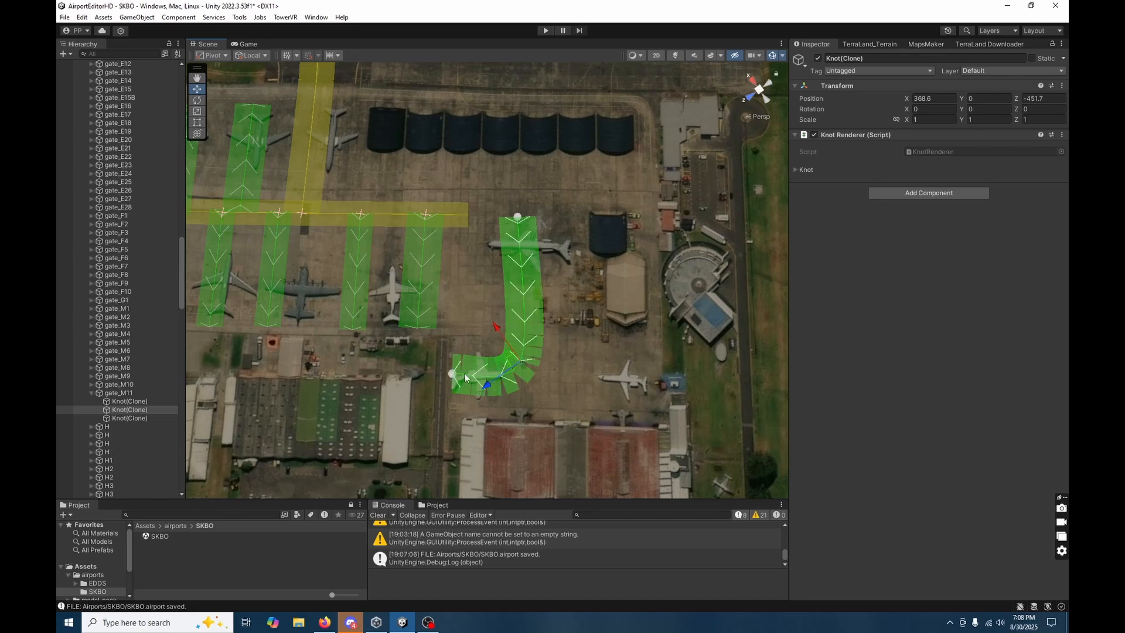
left_click(519, 226)
left_click(519, 227)
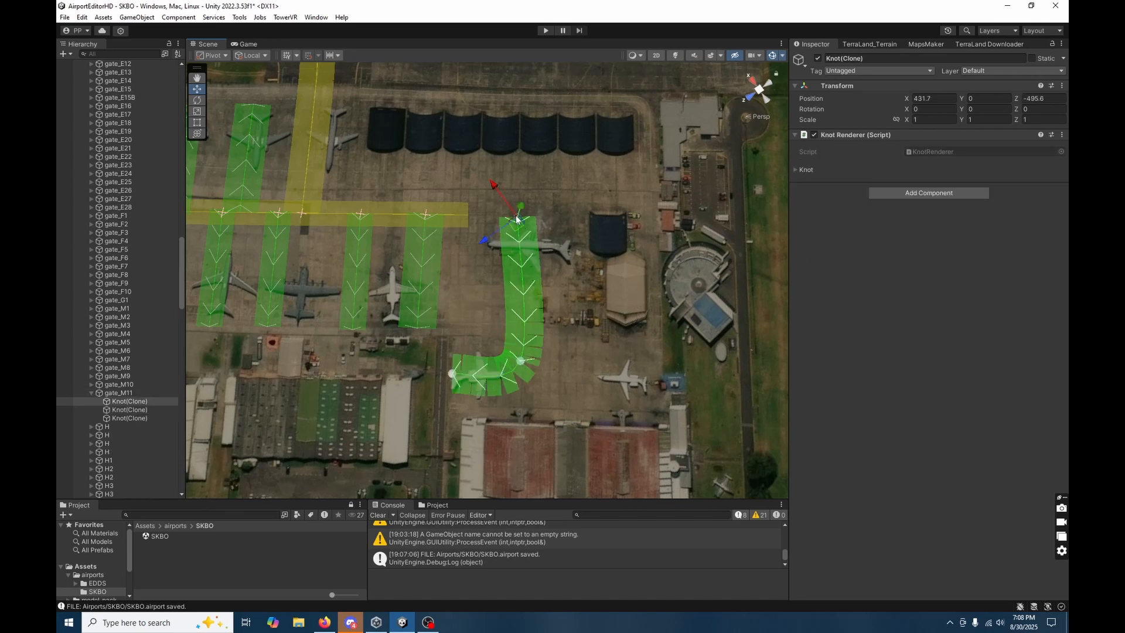
left_click_drag(520, 229, 523, 225)
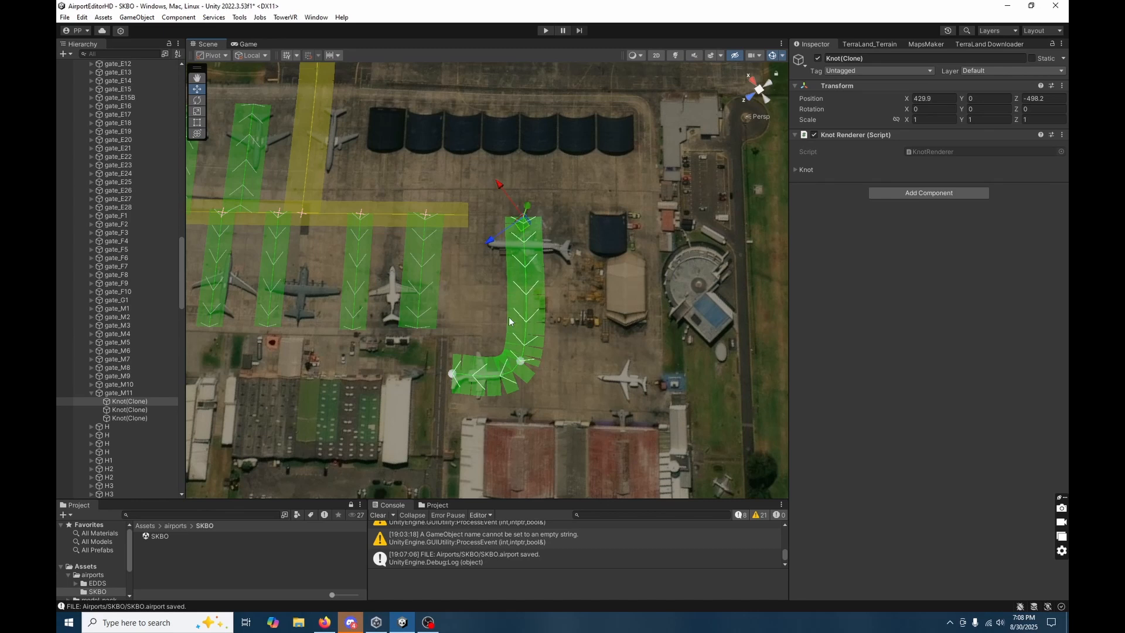
left_click(568, 388)
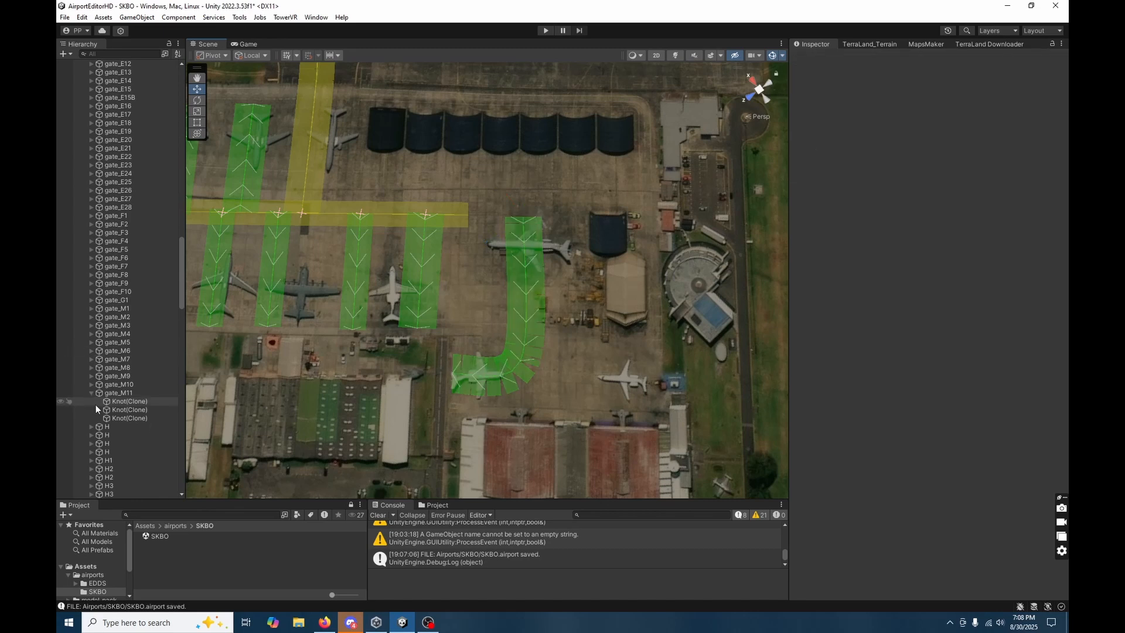
Duplicate the curved gate_M11 road.
scroll(131, 414, "down", 2)
scroll(131, 414, "up", 4)
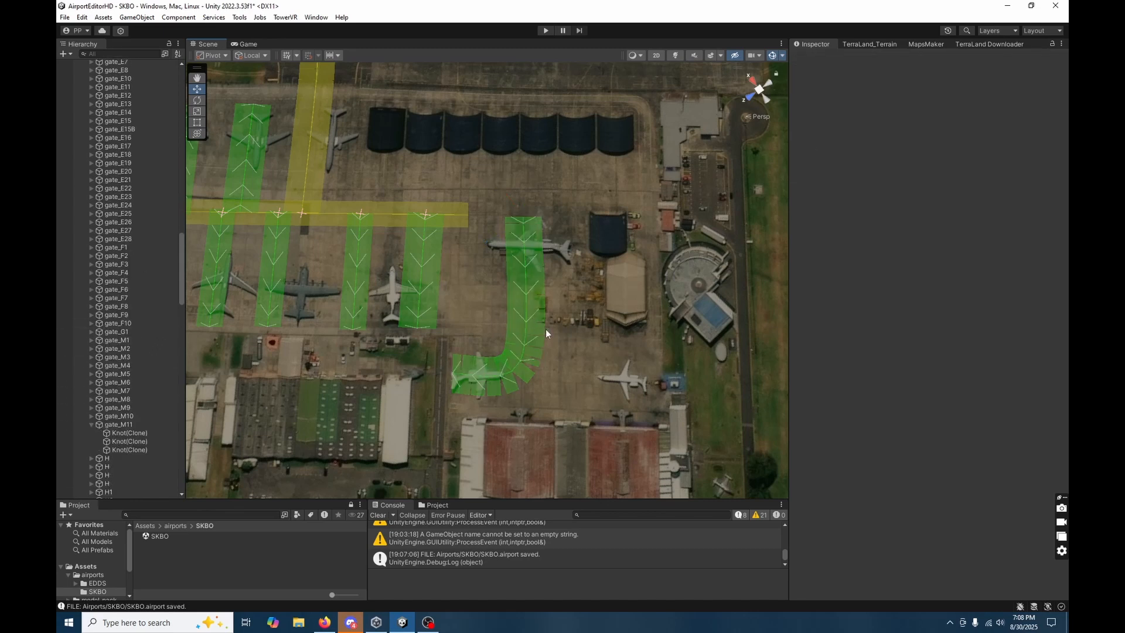
left_click(525, 327)
key("ctrl+d")
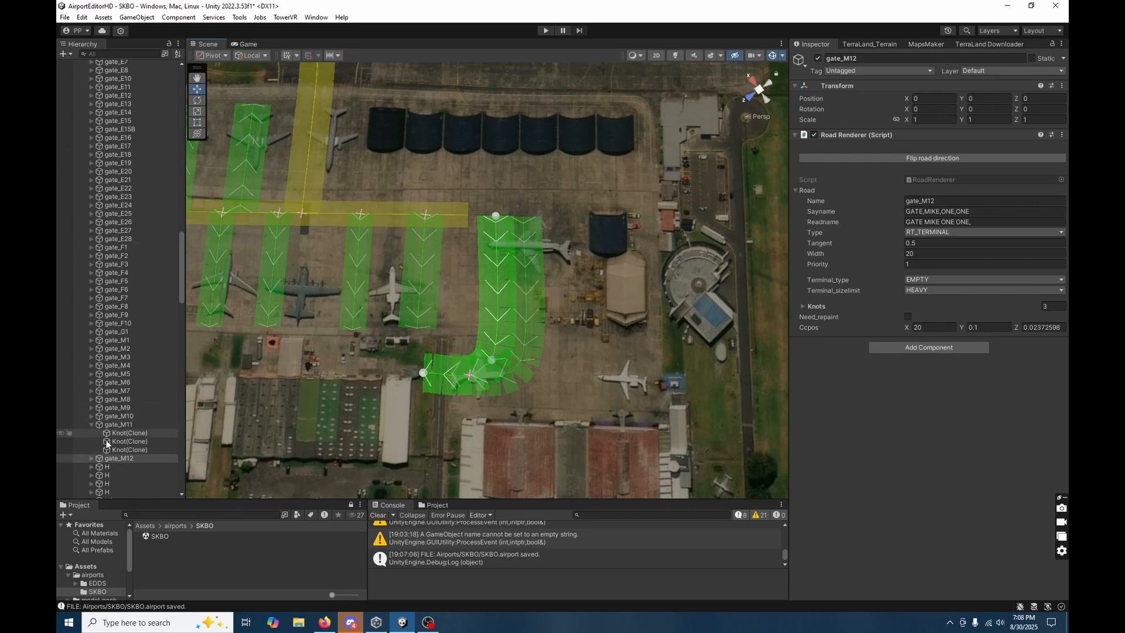
Select all three knots of gate_M12 and shift them together so its straight section runs slightly offset alongside gate_M11.
left_click(91, 458)
scroll(129, 410, "down", 3)
left_click(129, 404)
left_click(136, 420, "shift")
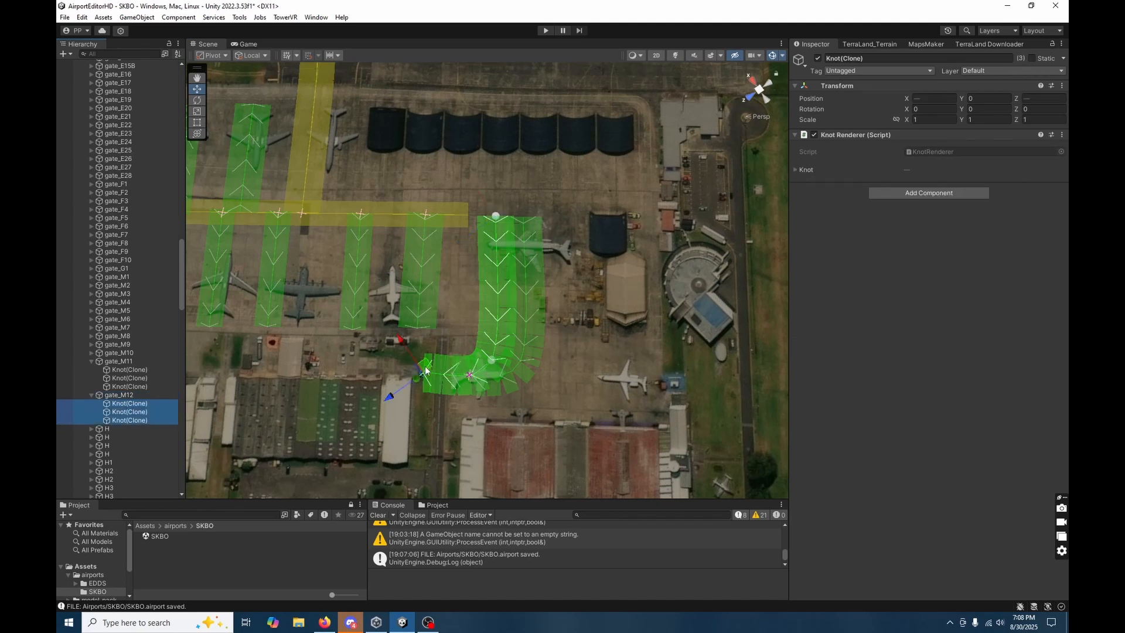
left_click_drag(426, 370, 472, 367)
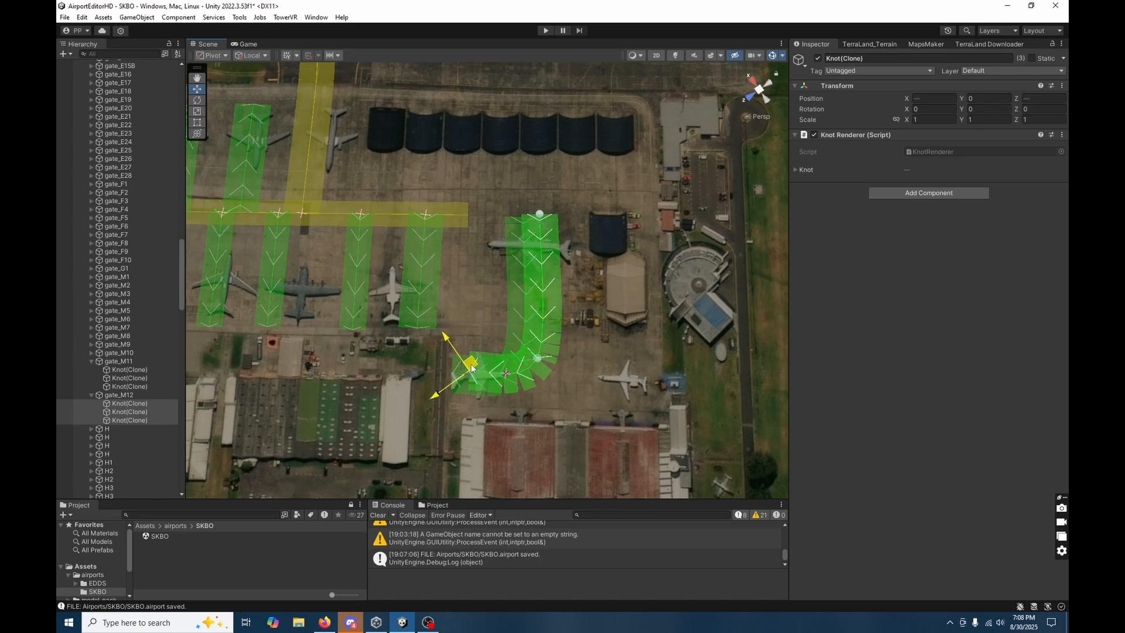
Move gate_M12's end knot to the parked aircraft on the opposite side and shift its middle knot that way to shape the bend.
left_click(152, 420)
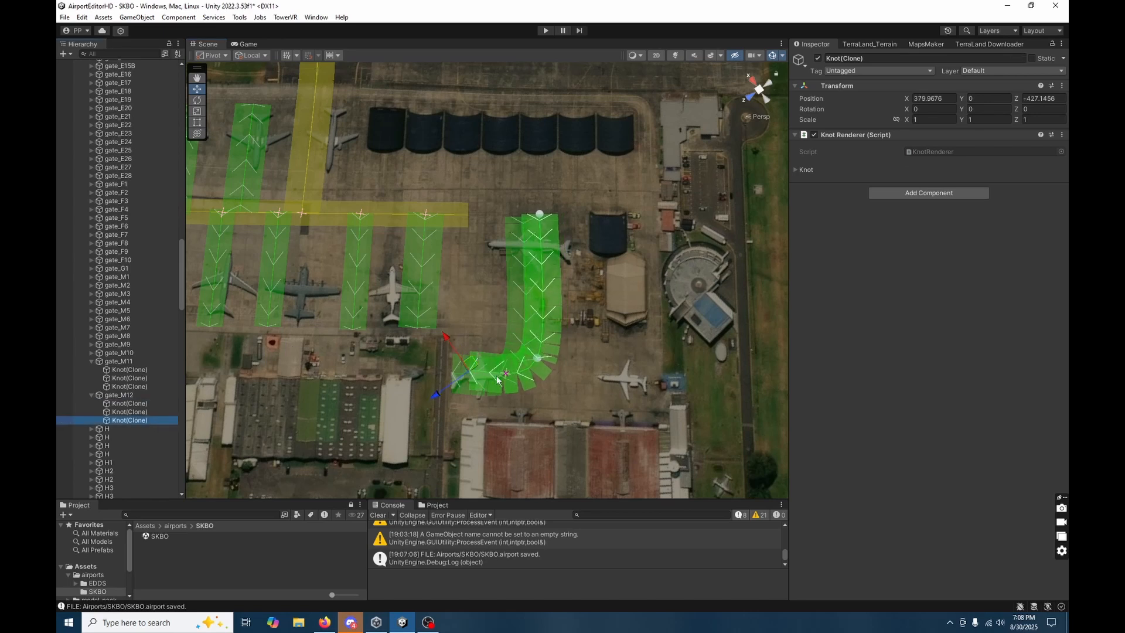
left_click_drag(475, 371, 645, 379)
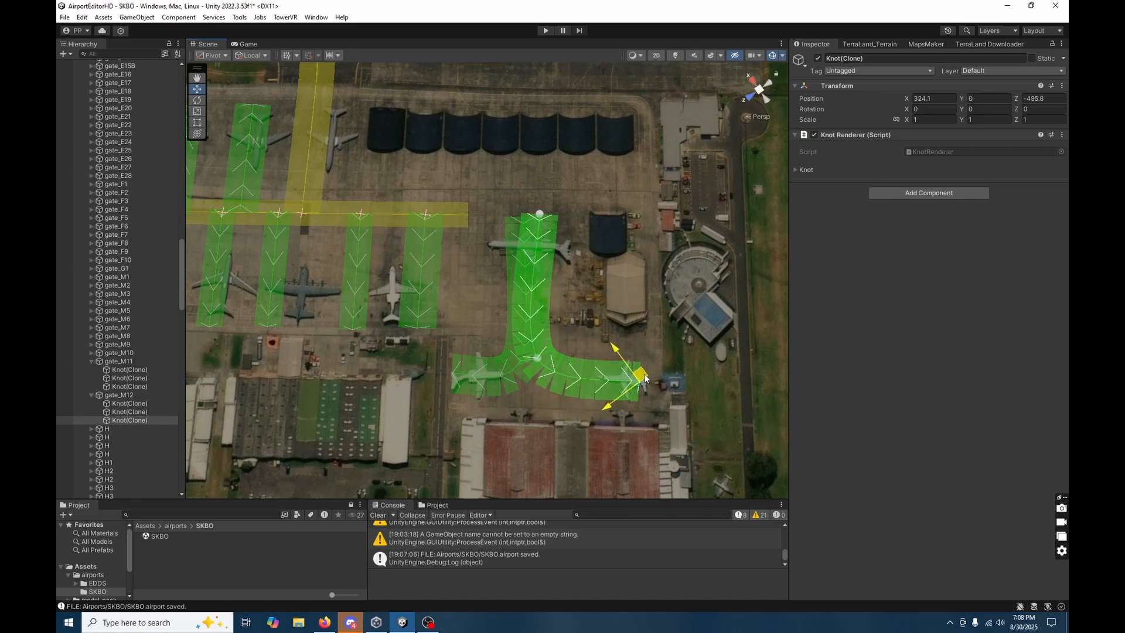
left_click(537, 358)
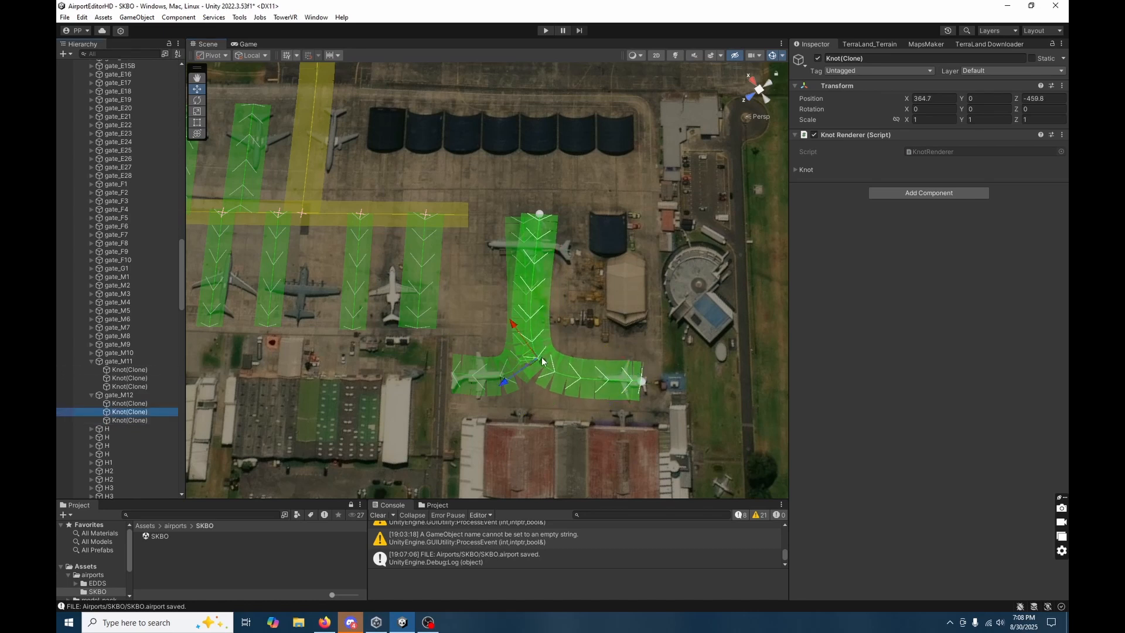
left_click_drag(530, 357, 547, 356)
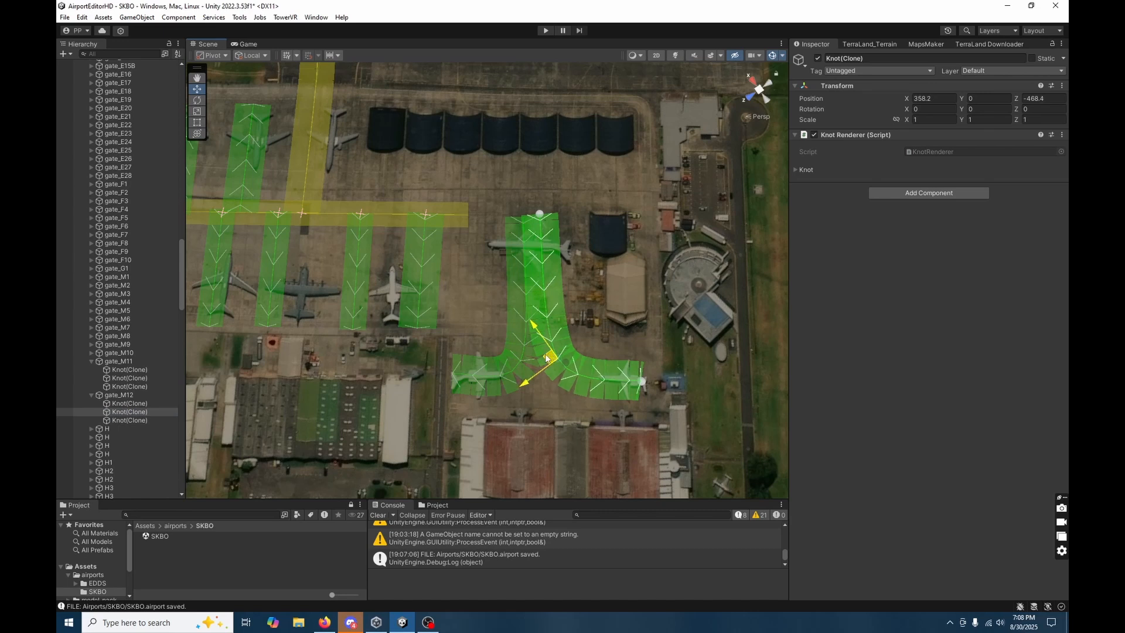
Nudge gate_M12's middle knot and extend taxiway Z1's end knot towards the start of gates M11 and M12.
left_click_drag(545, 358, 552, 361)
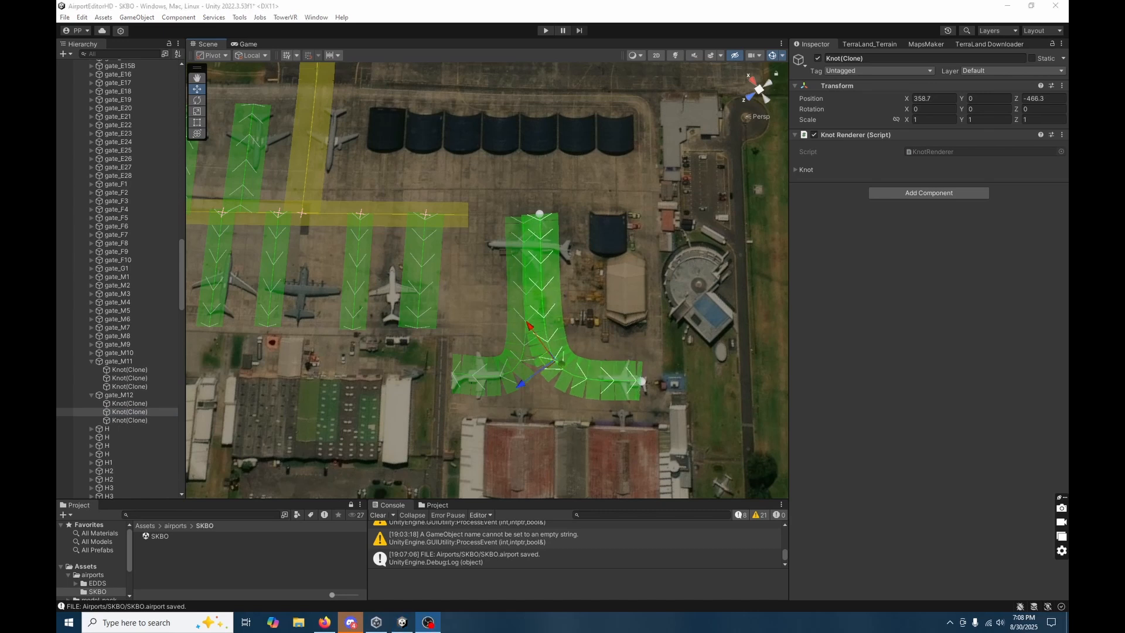
left_click(479, 218)
left_click(463, 217)
left_click(469, 216)
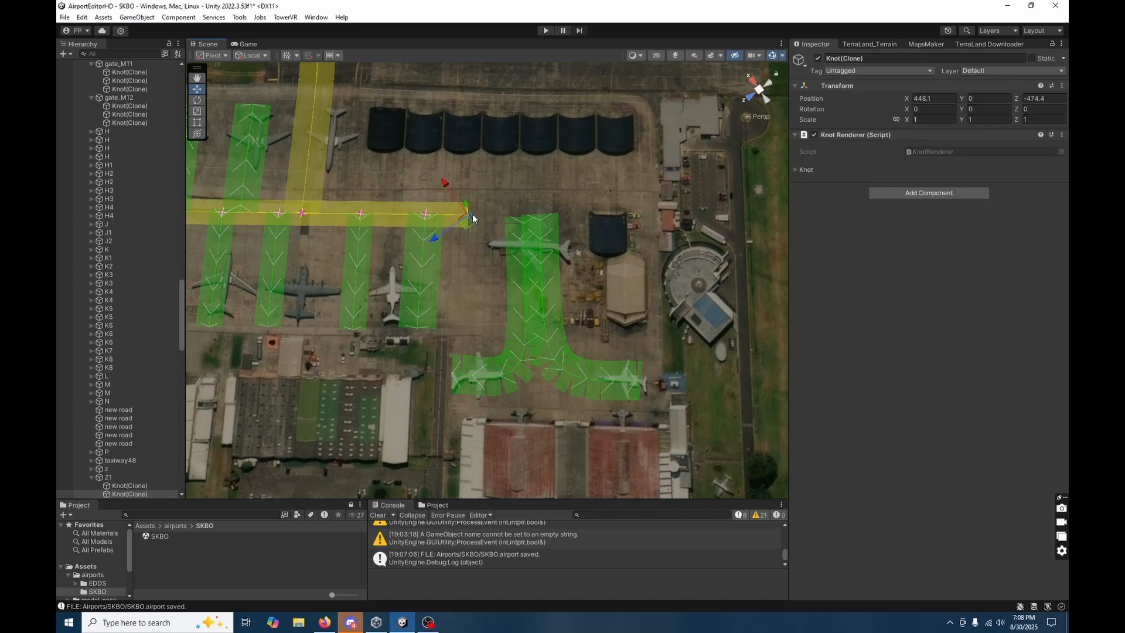
left_click_drag(470, 217, 554, 230)
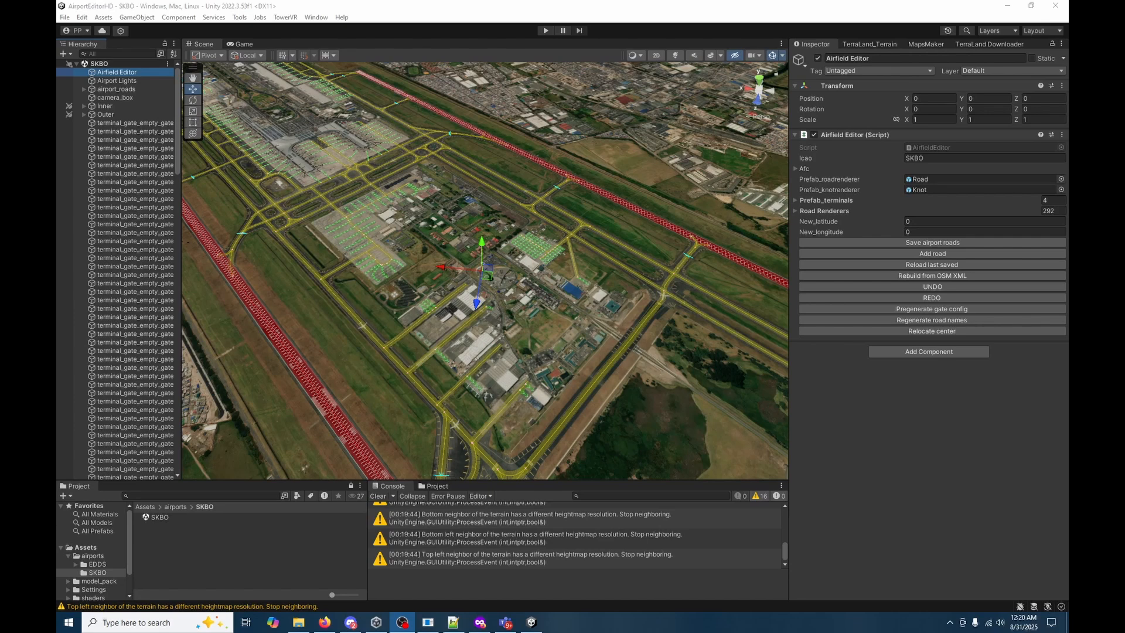
Save the airport roads and pregenerate the gate config from the Airfield Editor object.
left_click(646, 410)
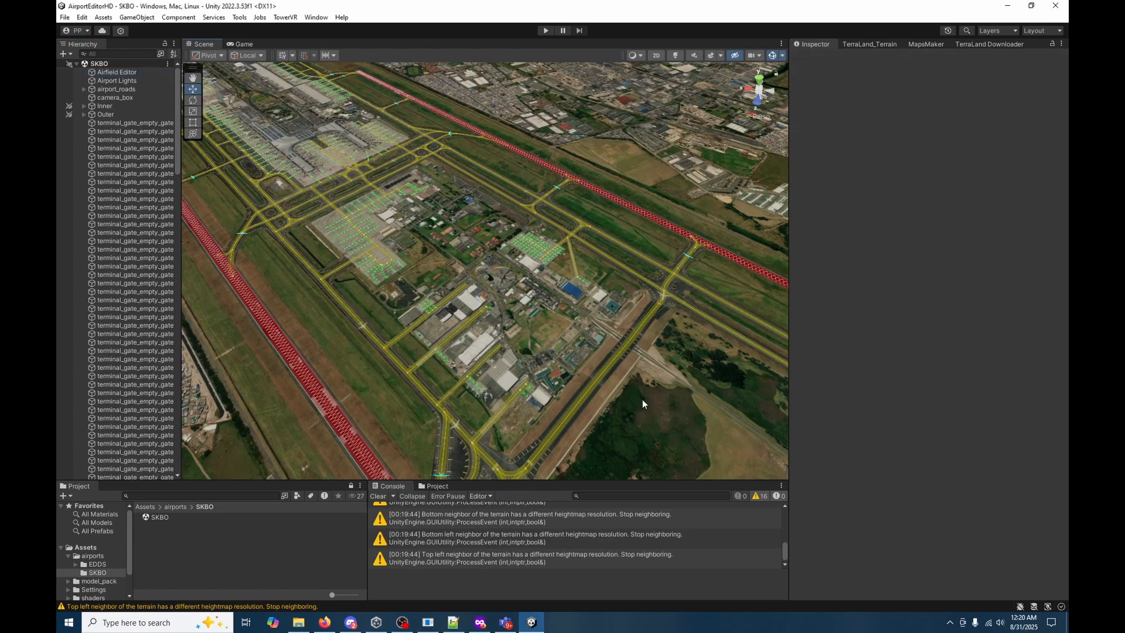
right_click_drag(643, 400, 636, 353)
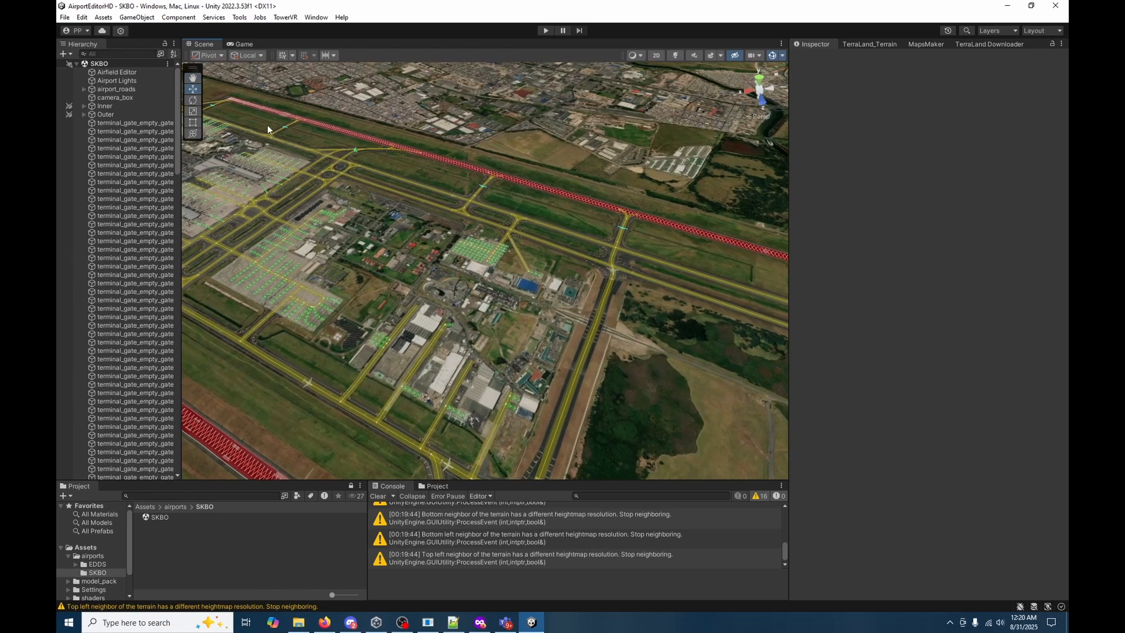
left_click(132, 73)
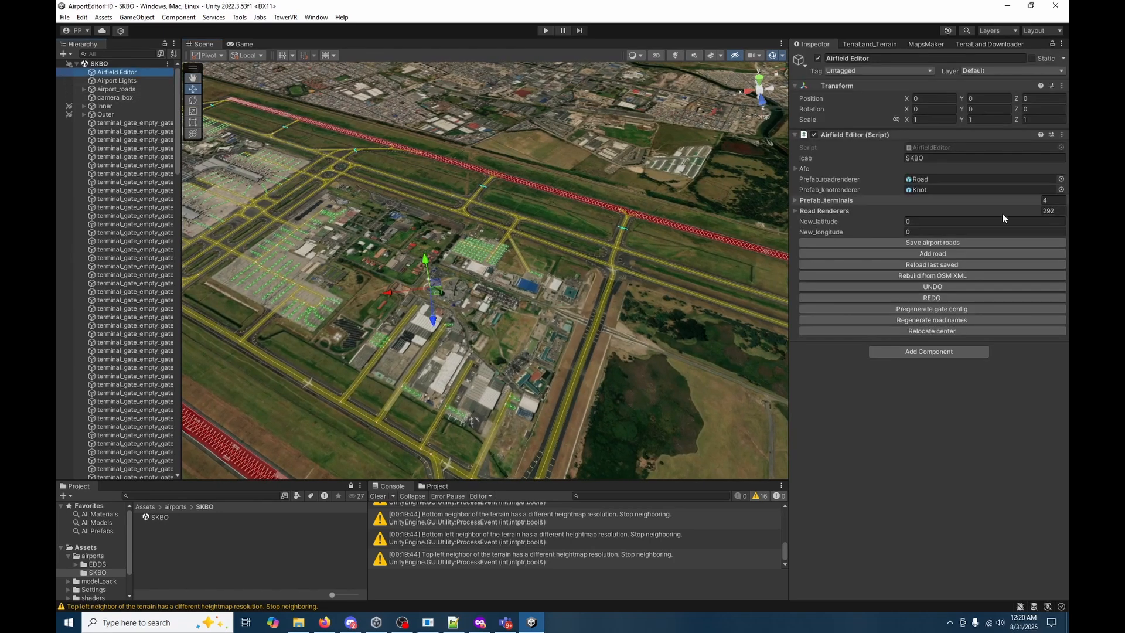
left_click(942, 244)
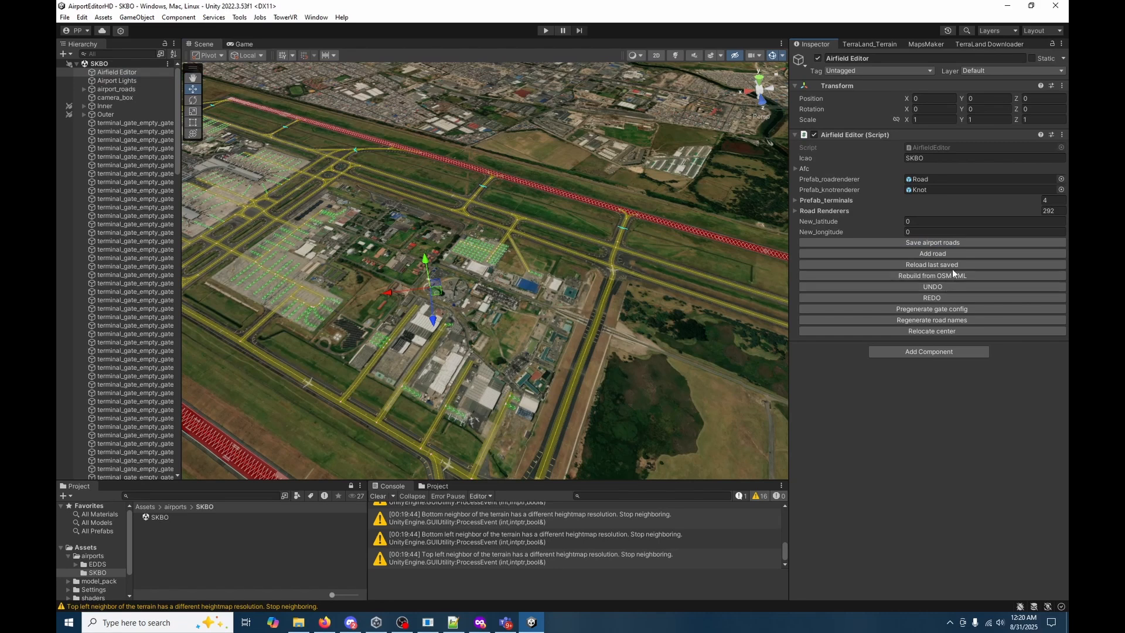
left_click(955, 306)
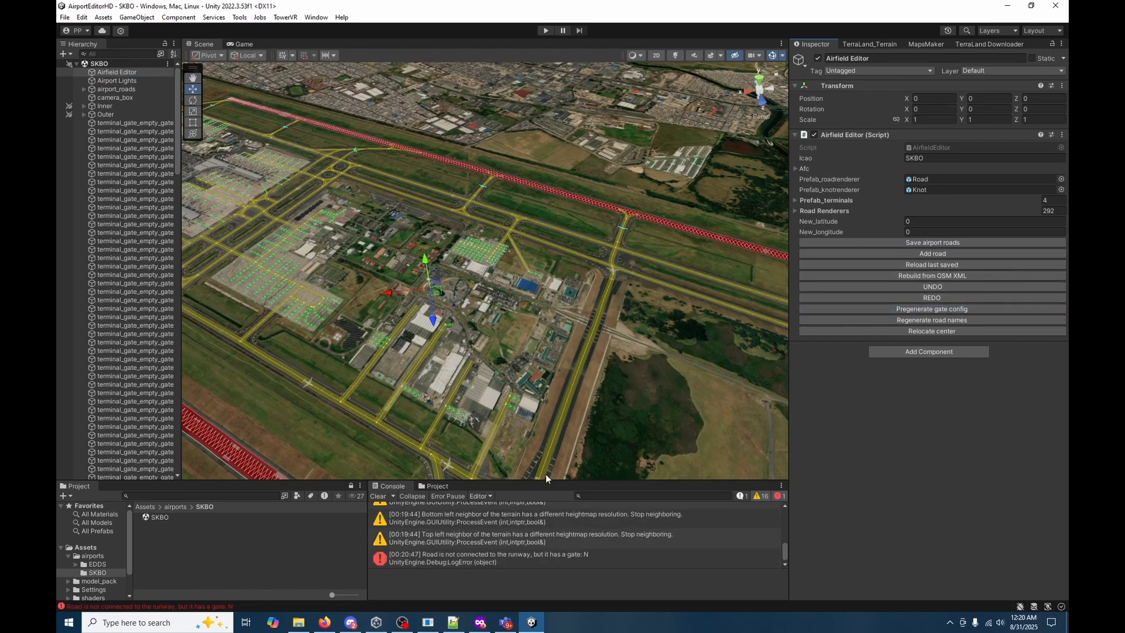
Enlarge and clear the console, and pregenerate the gate config again to read the details of the logged road error.
left_click_drag(616, 481, 621, 360)
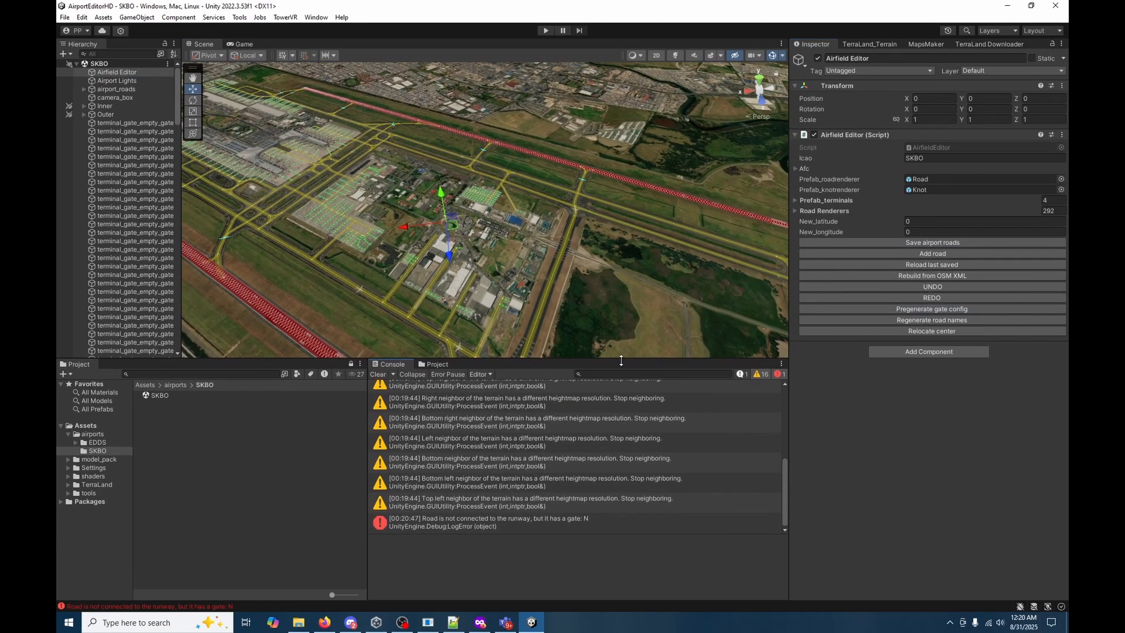
scroll(410, 384, "up", 2)
left_click(377, 375)
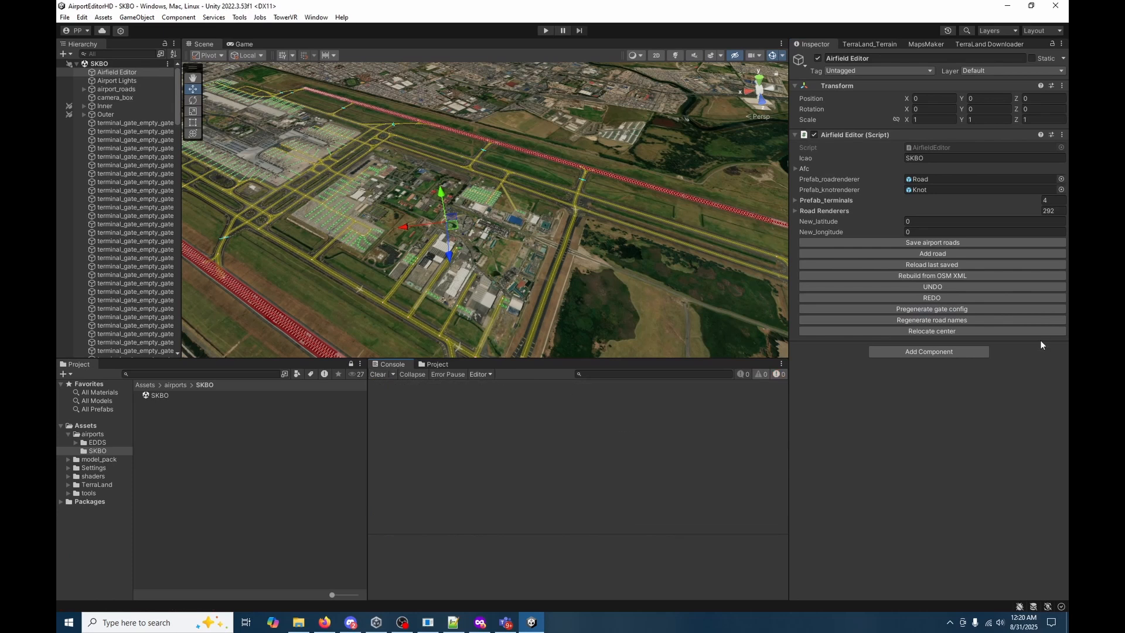
left_click(944, 308)
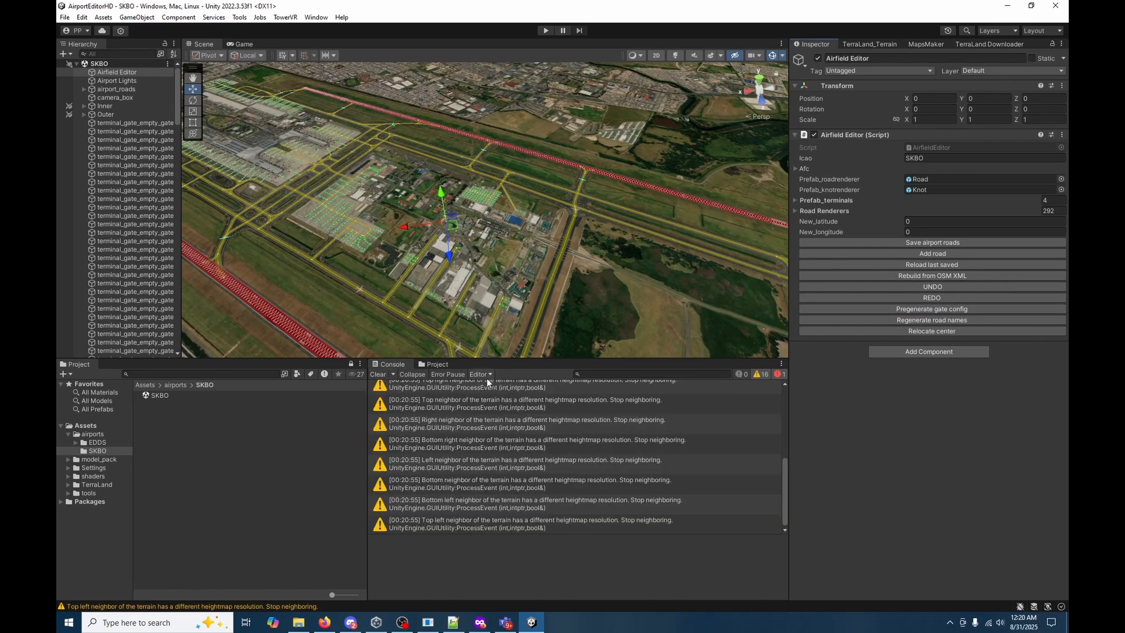
left_click_drag(786, 462, 769, 363)
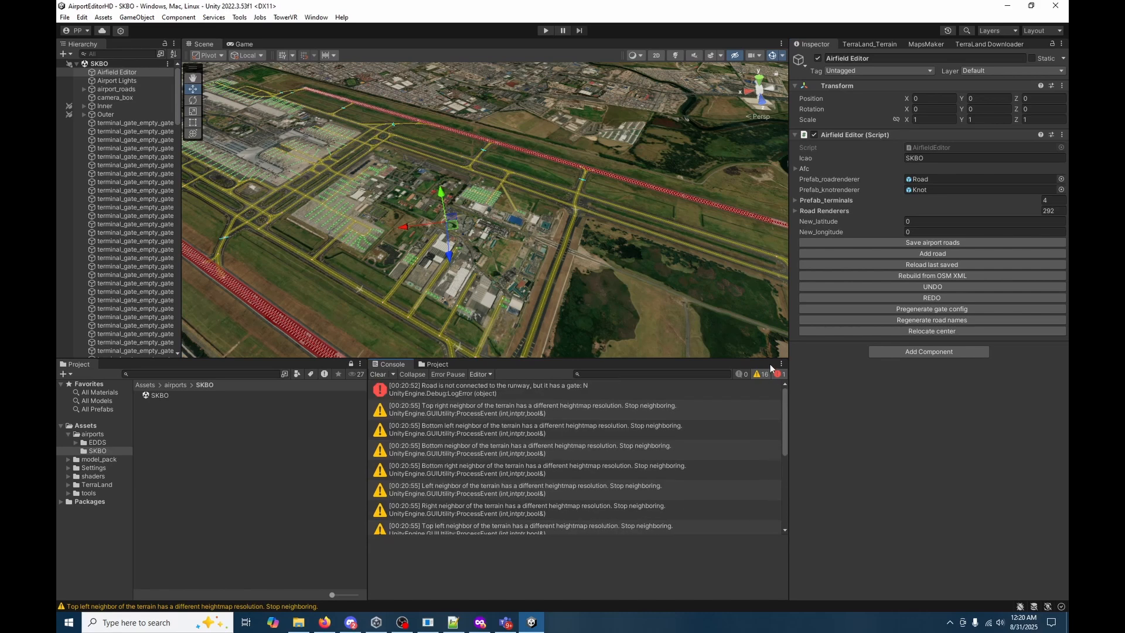
left_click(416, 389)
Find road N among the airport_roads and focus the view on its first knot.
mouse_move(530, 325)
right_mouse_down()
mouse_move(539, 245)
mouse_move(454, 319)
right_mouse_up()
scroll(141, 174, "down", 6)
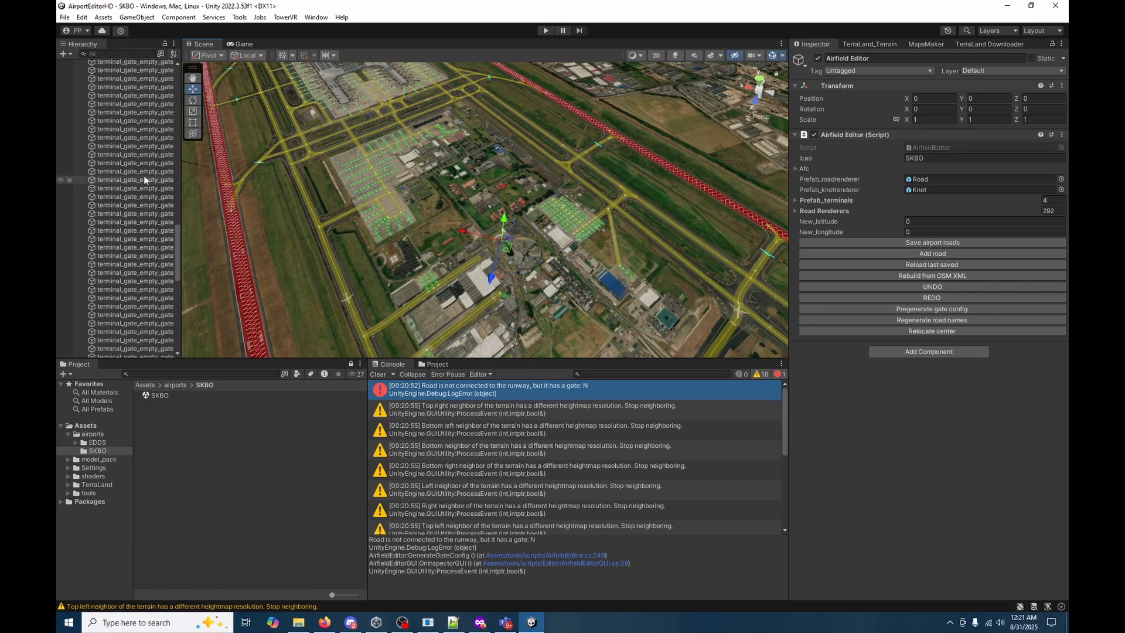
scroll(138, 185, "up", 6)
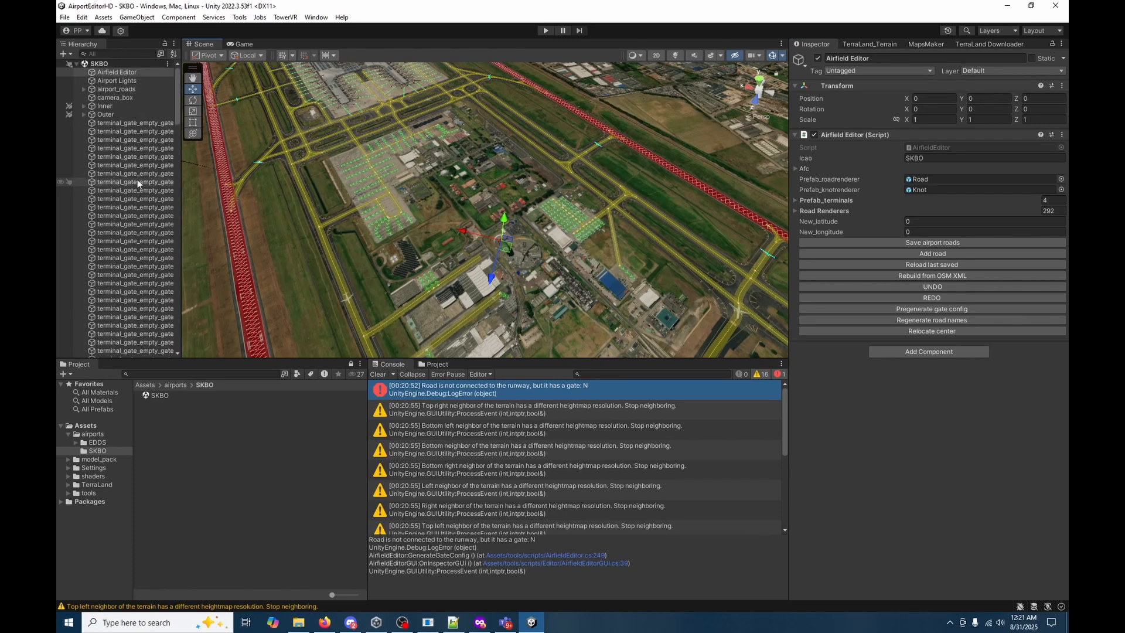
left_click(88, 91)
left_click(86, 90)
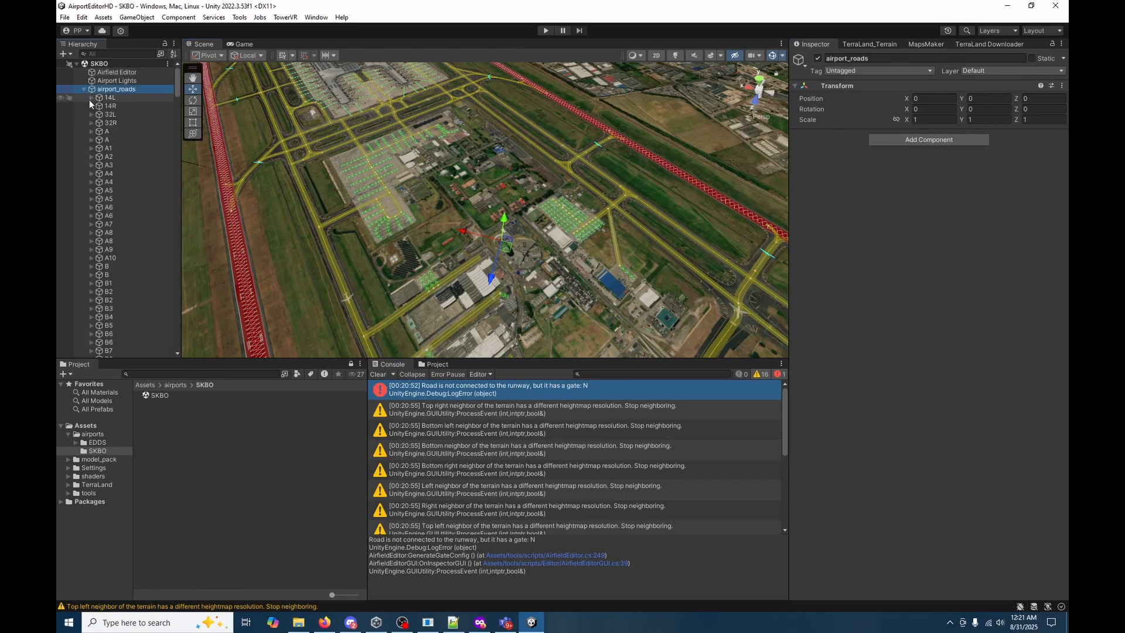
scroll(139, 252, "down", 10)
scroll(144, 241, "down", 15)
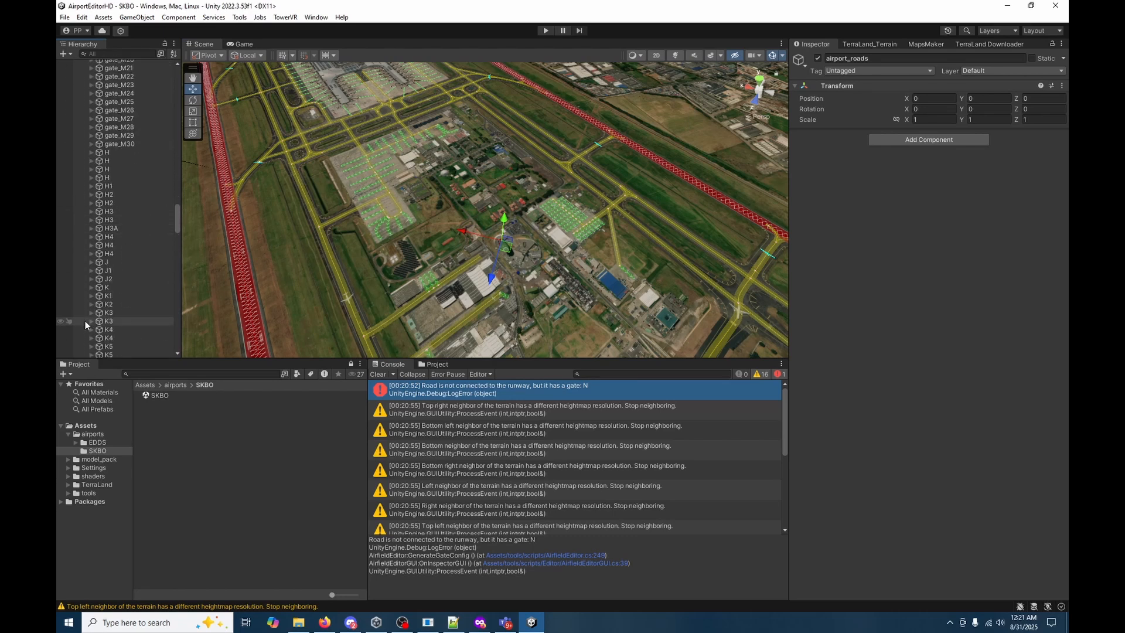
scroll(88, 317, "down", 3)
scroll(96, 234, "down", 5)
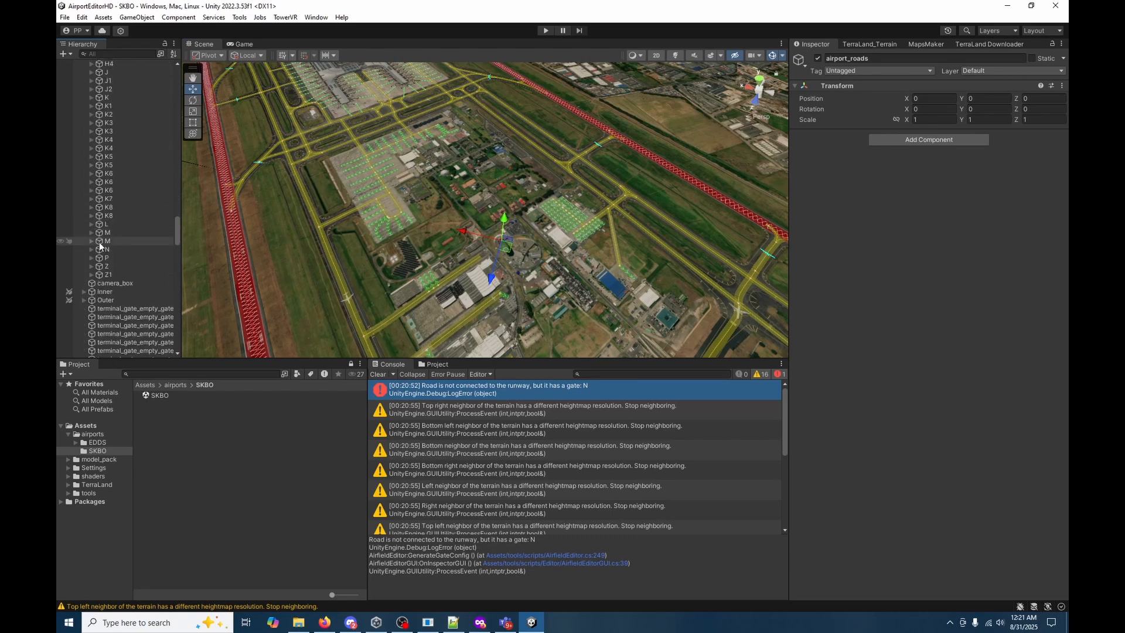
left_click(92, 250)
left_click(99, 258)
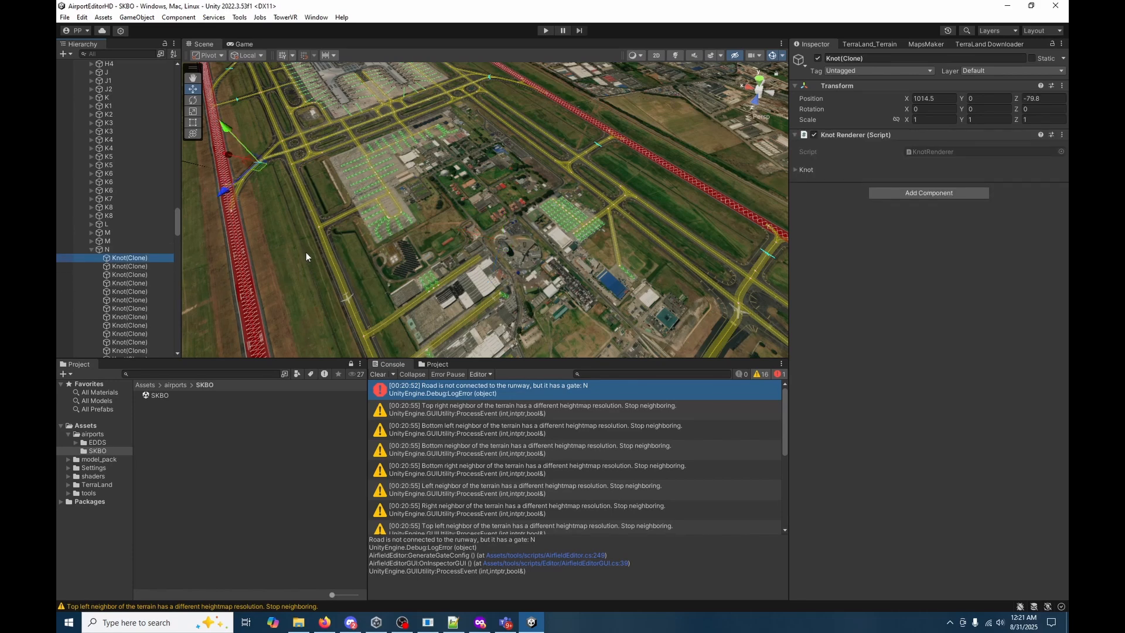
key("f")
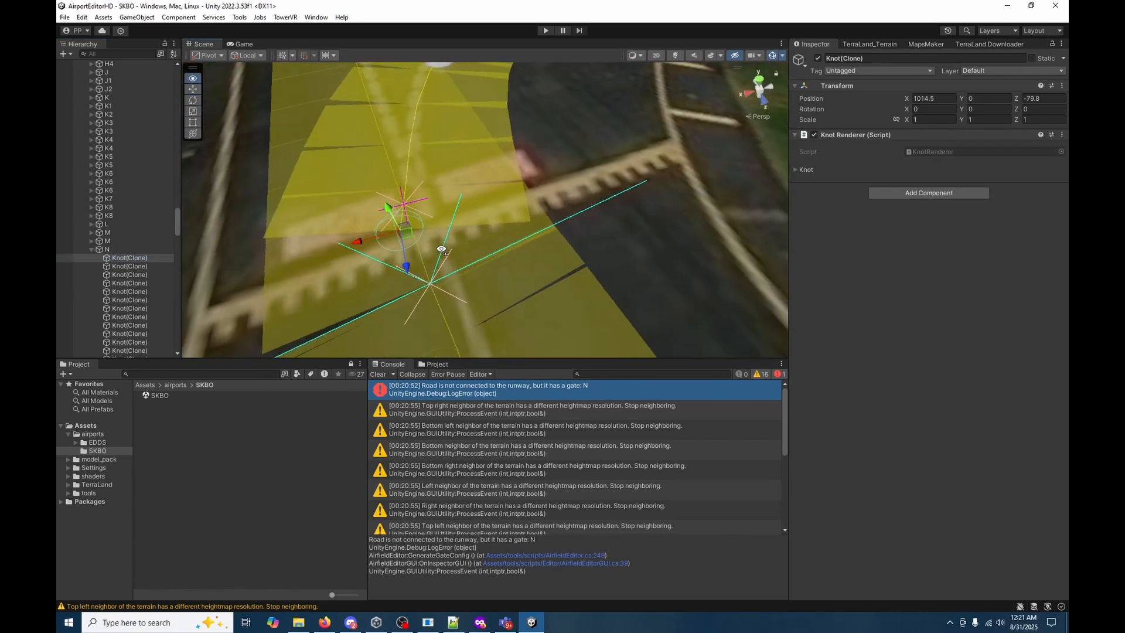
Examine how taxiways N and A4 join beside the runway and how the surrounding taxiways connect to it.
key("s")
right_click_drag(672, 262, 770, 254)
left_click(644, 232)
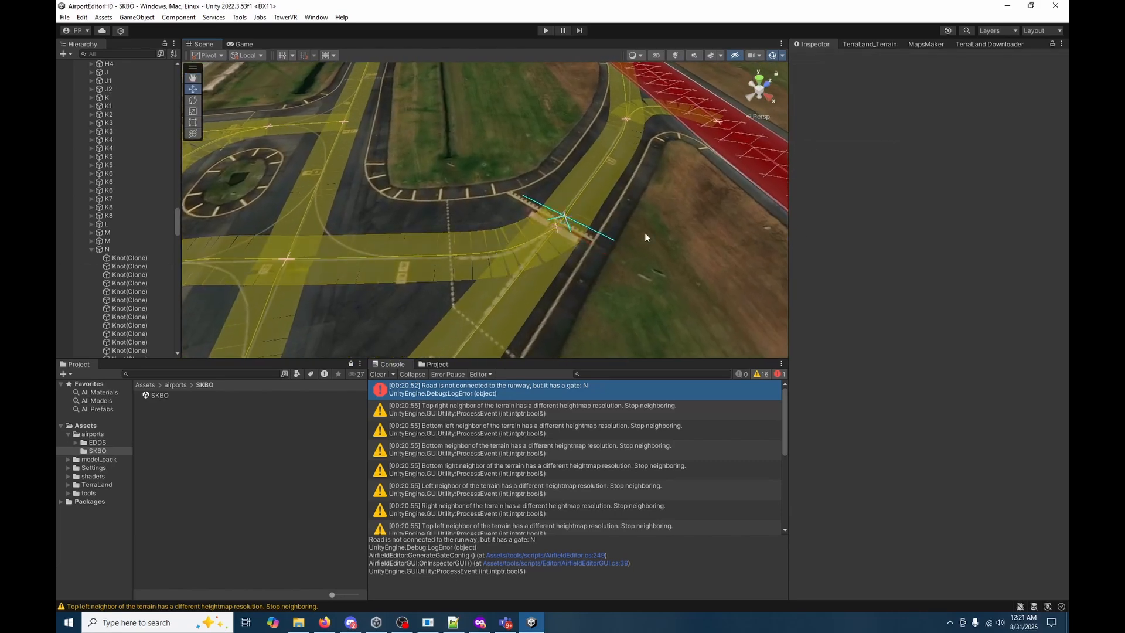
left_click(593, 205)
key("s")
right_click_drag(592, 205, 382, 221)
key("w")
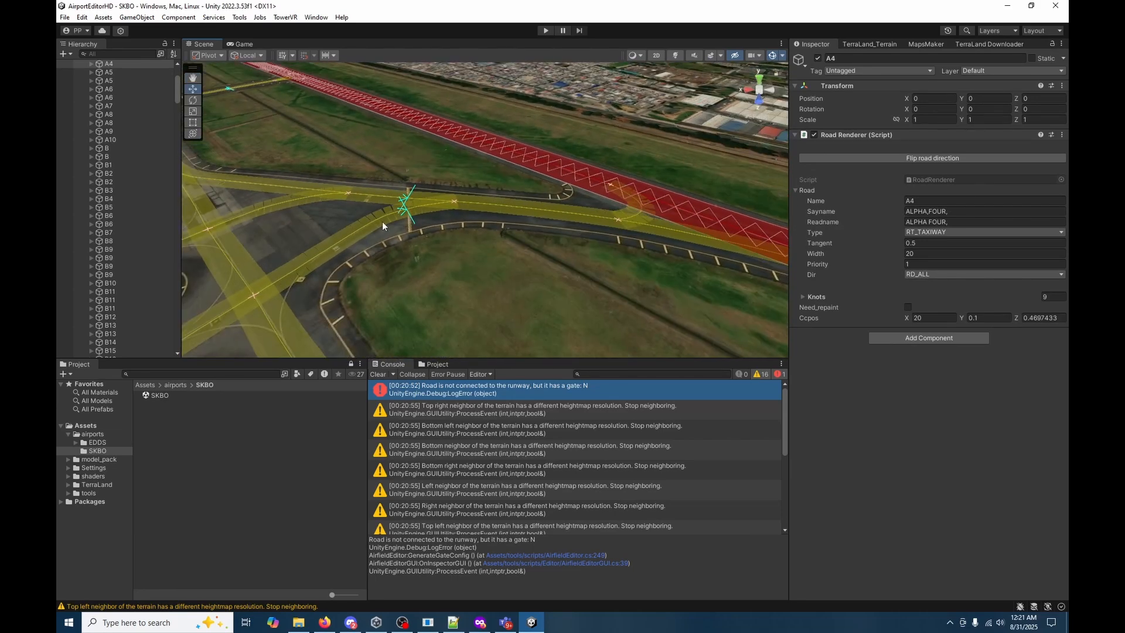
left_click(382, 222)
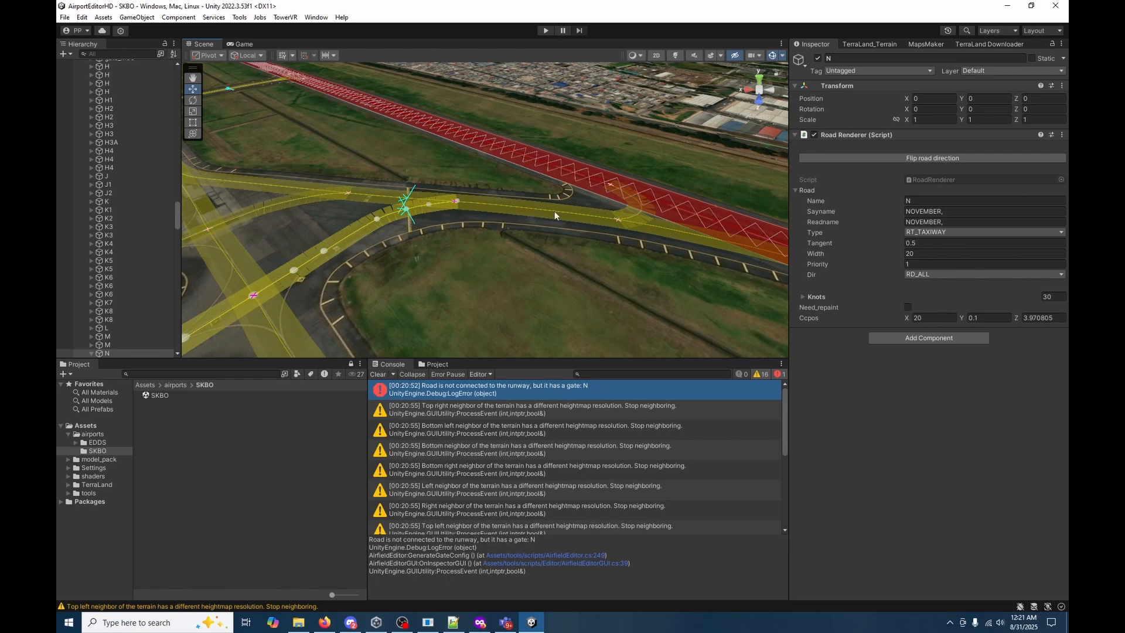
key("s")
mouse_move(552, 274)
right_mouse_down()
mouse_move(551, 241)
mouse_move(538, 257)
right_mouse_up()
key("s")
left_click(537, 315)
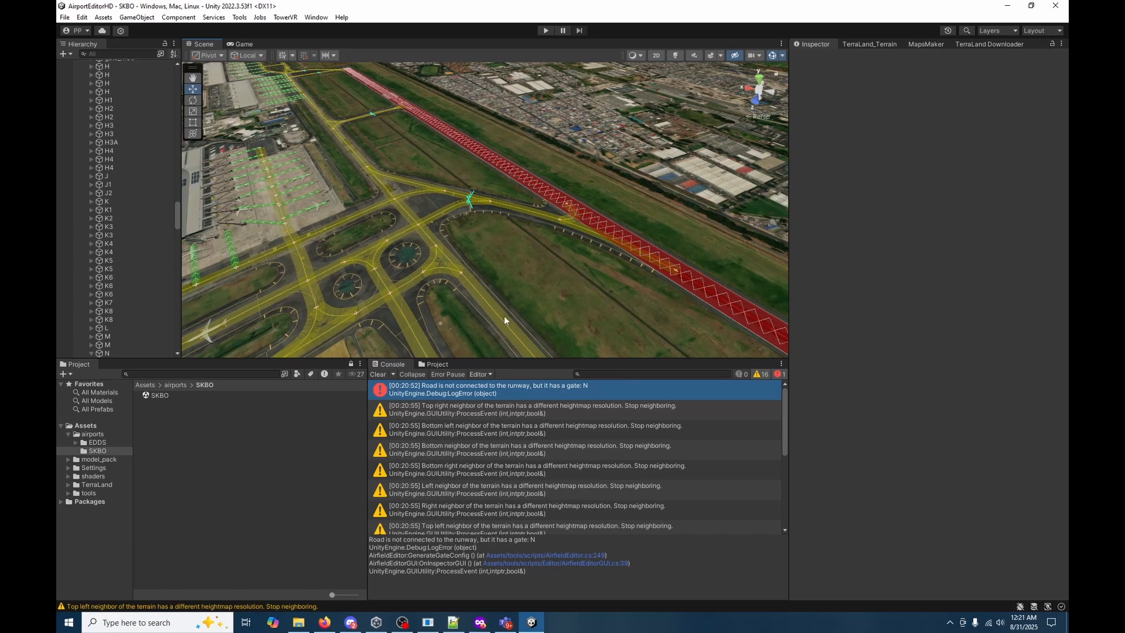
key("s")
right_click_drag(550, 300, 452, 310)
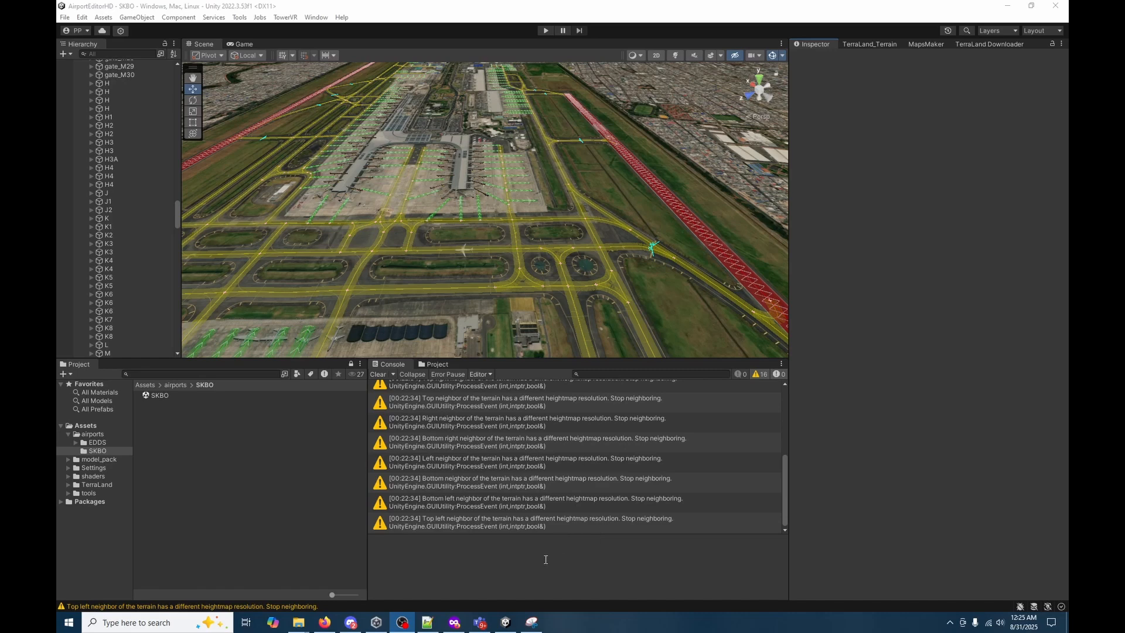
mouse_move(563, 319)
right_mouse_down()
mouse_move(573, 293)
mouse_move(569, 311)
right_mouse_up()
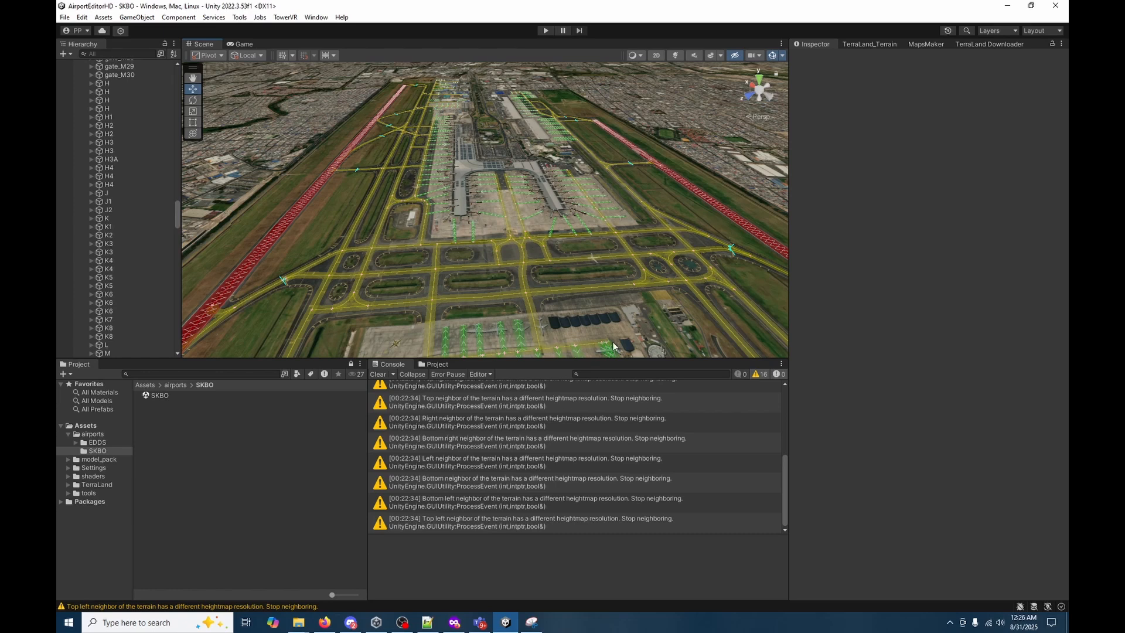
Switch to File Explorer and create a folder named SKBO in Tower! Simulator 3's Airports directory.
mouse_move(298, 620)
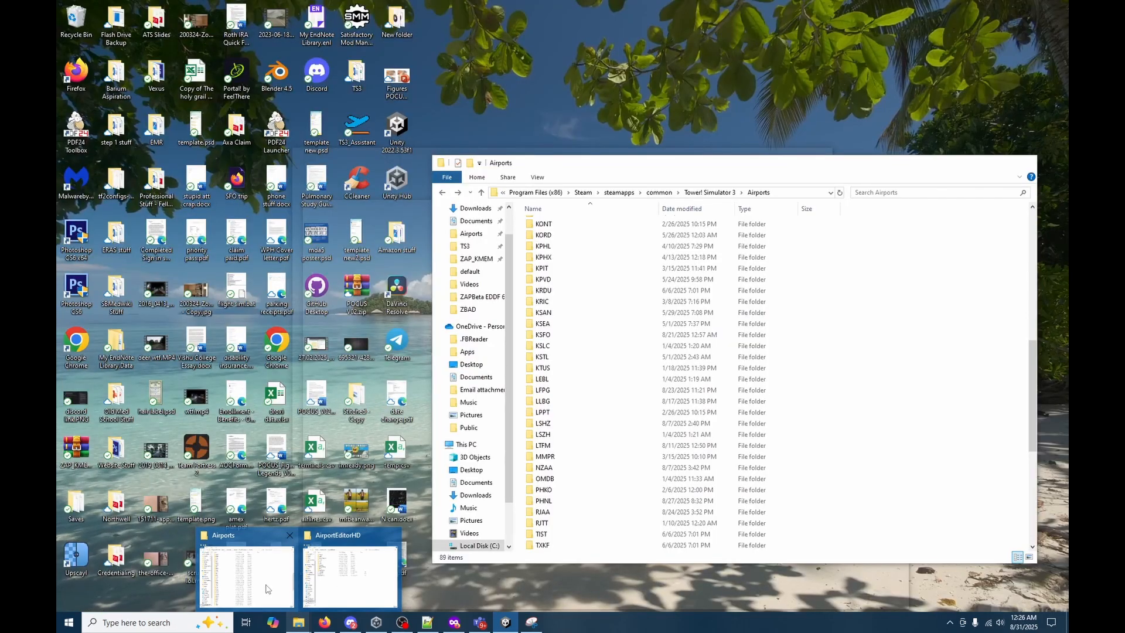
left_click(266, 587)
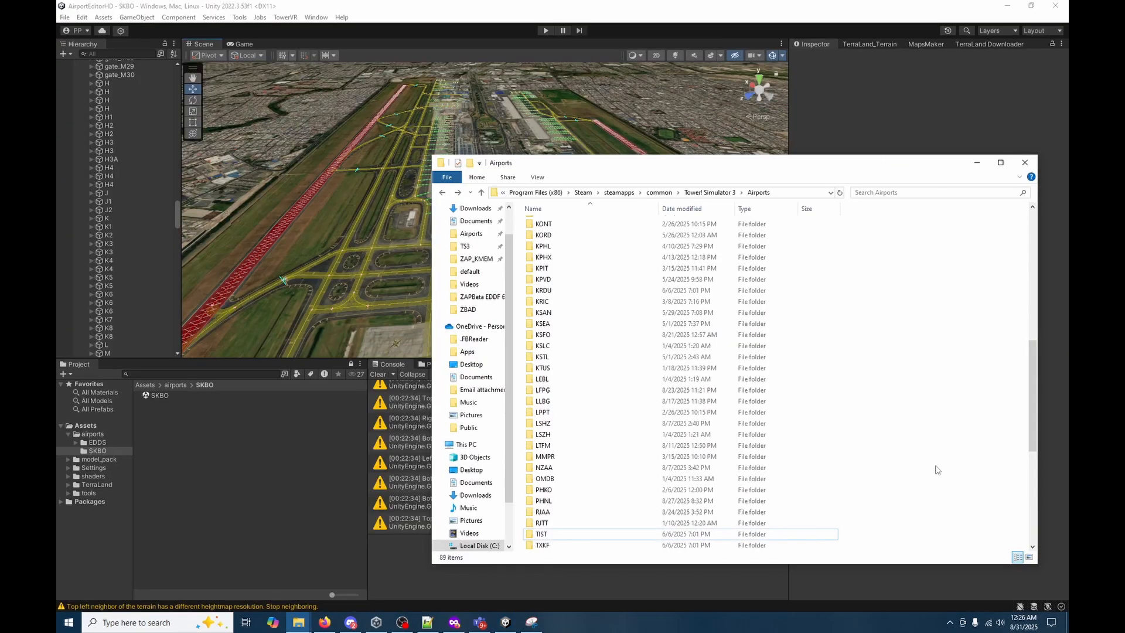
scroll(902, 463, "down", 1)
right_click(848, 486)
mouse_move(889, 463)
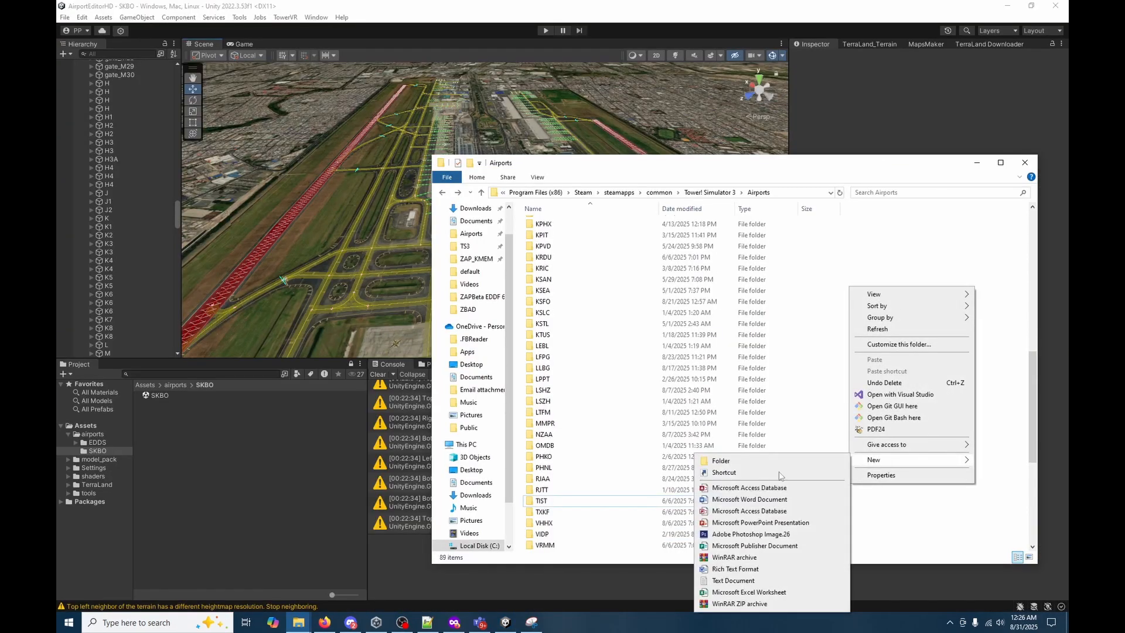
left_click(733, 461)
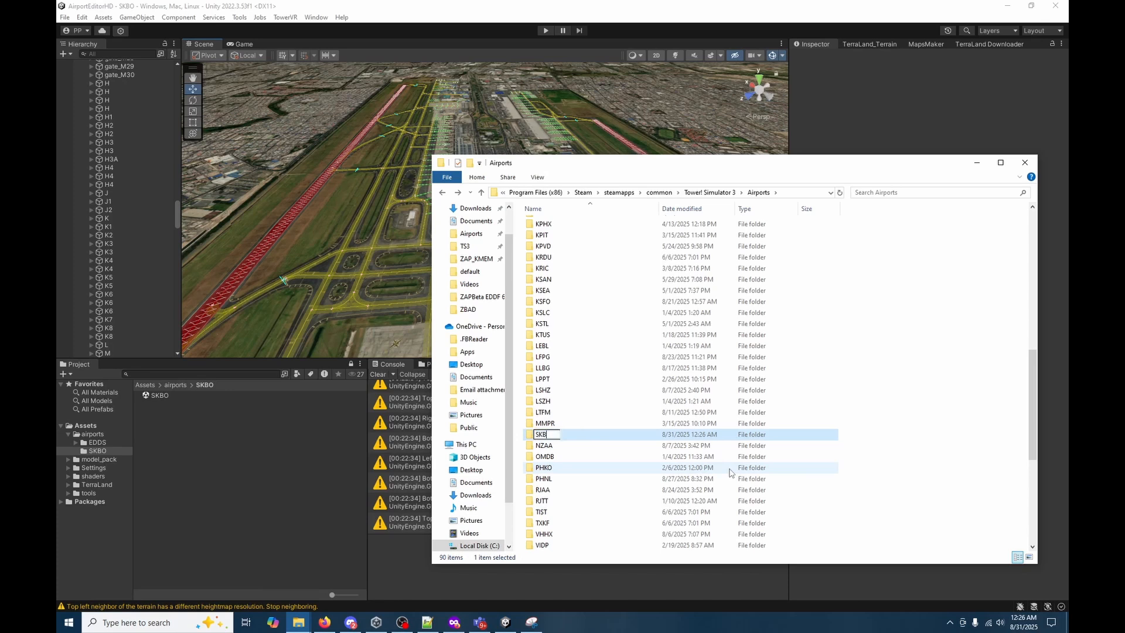
key("Return")
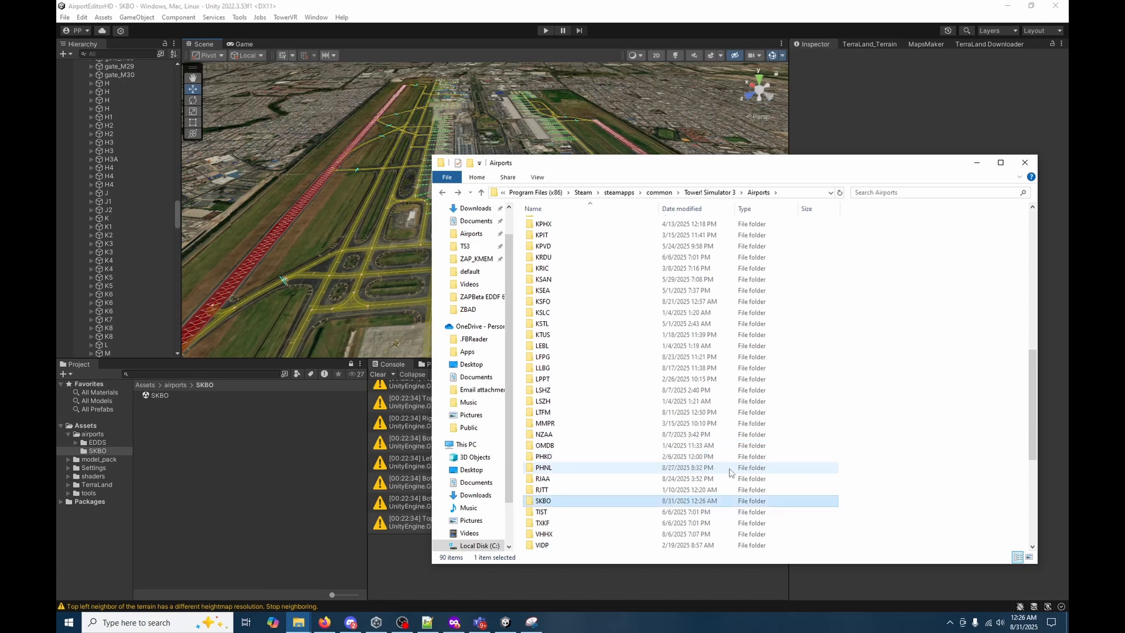
Copy databases, instruments, package.txt and TIST.png from the TIST airport folder into the SKBO folder.
double_click(628, 513)
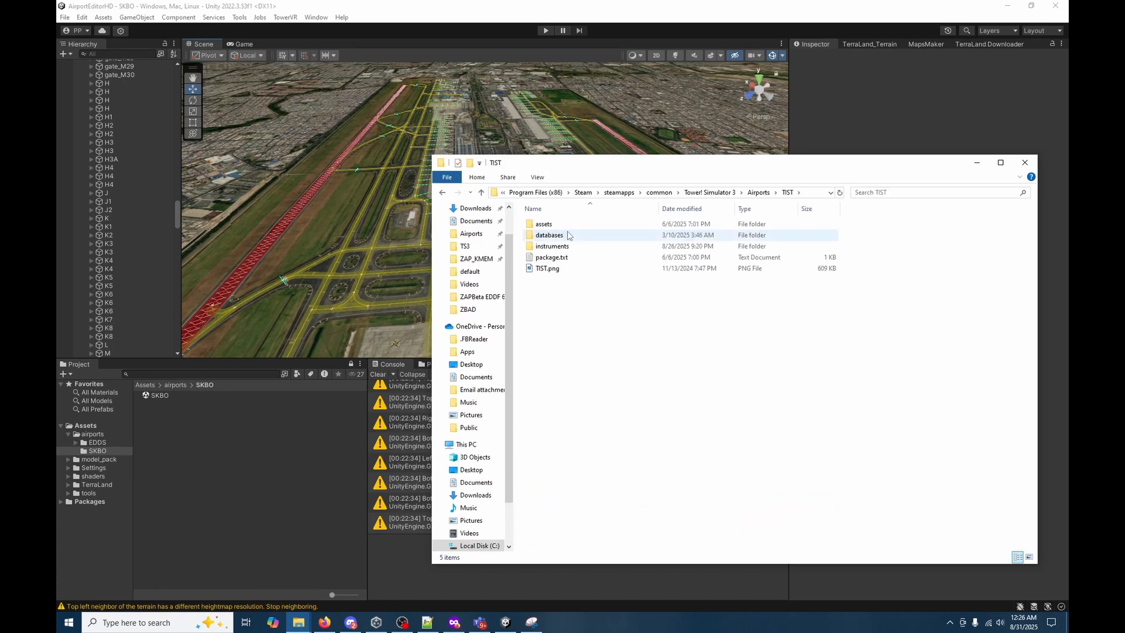
left_click_drag(569, 235, 569, 271)
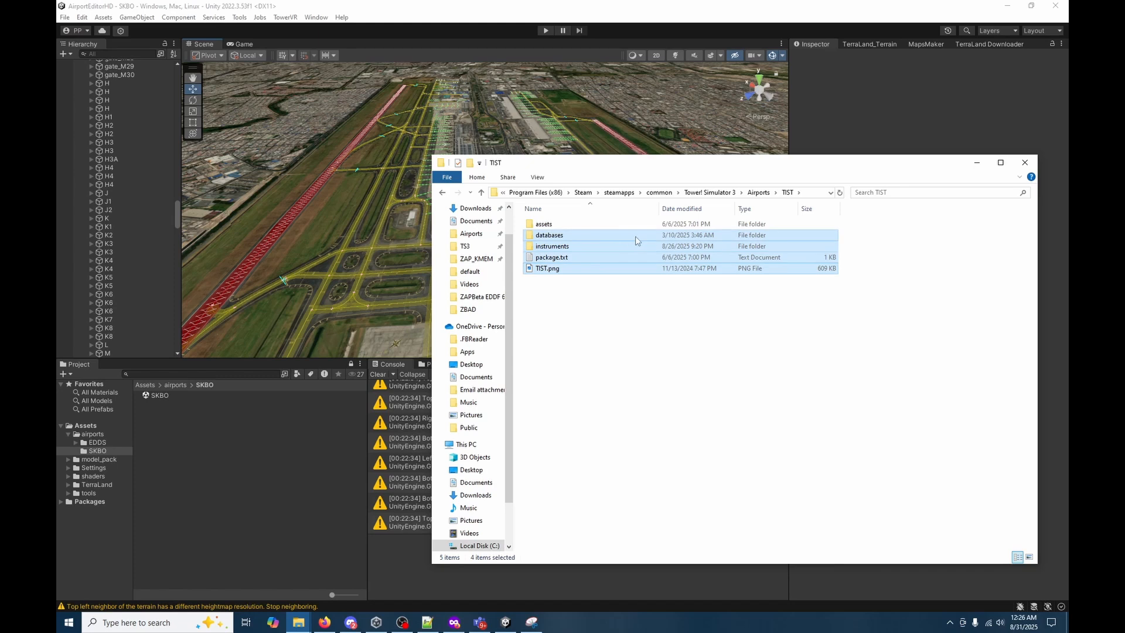
left_click(442, 193)
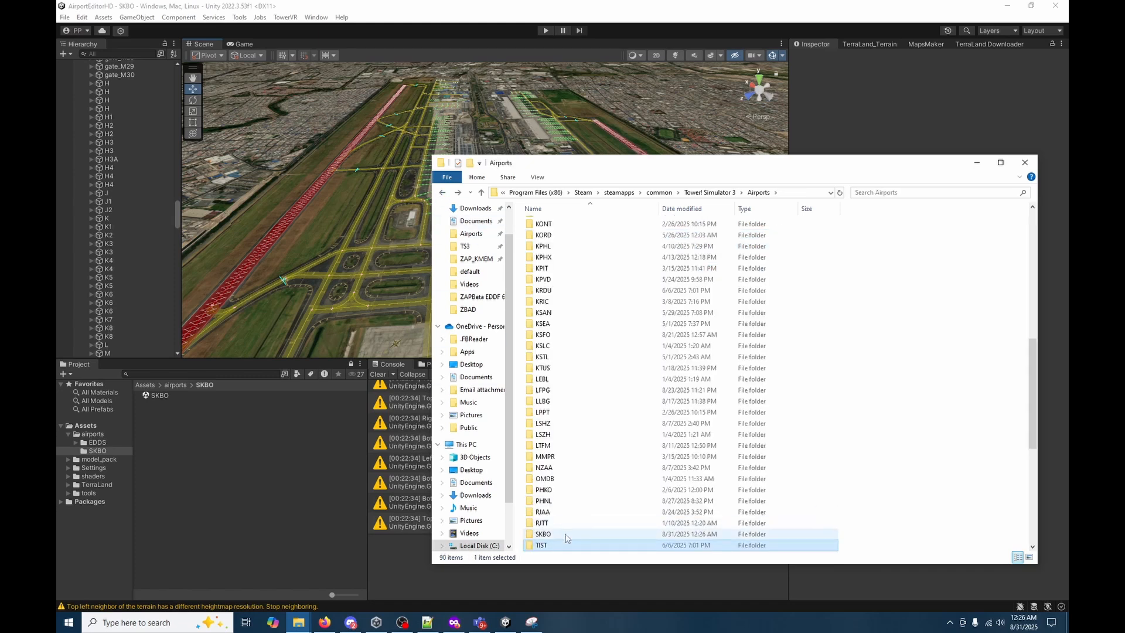
double_click(568, 536)
key("ctrl+v")
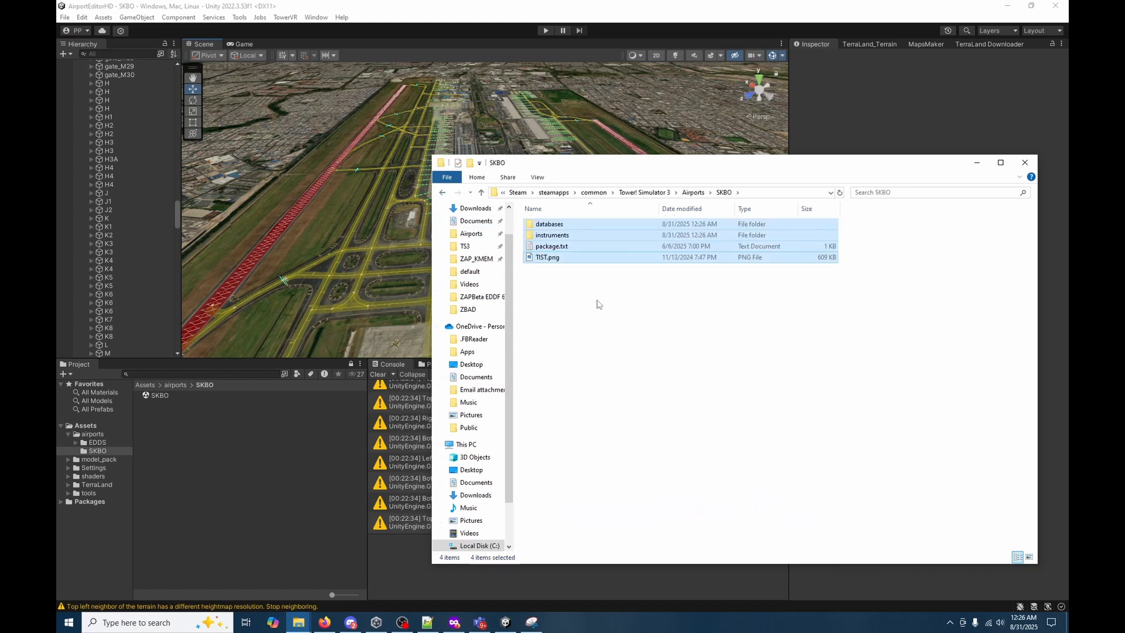
left_click(571, 296)
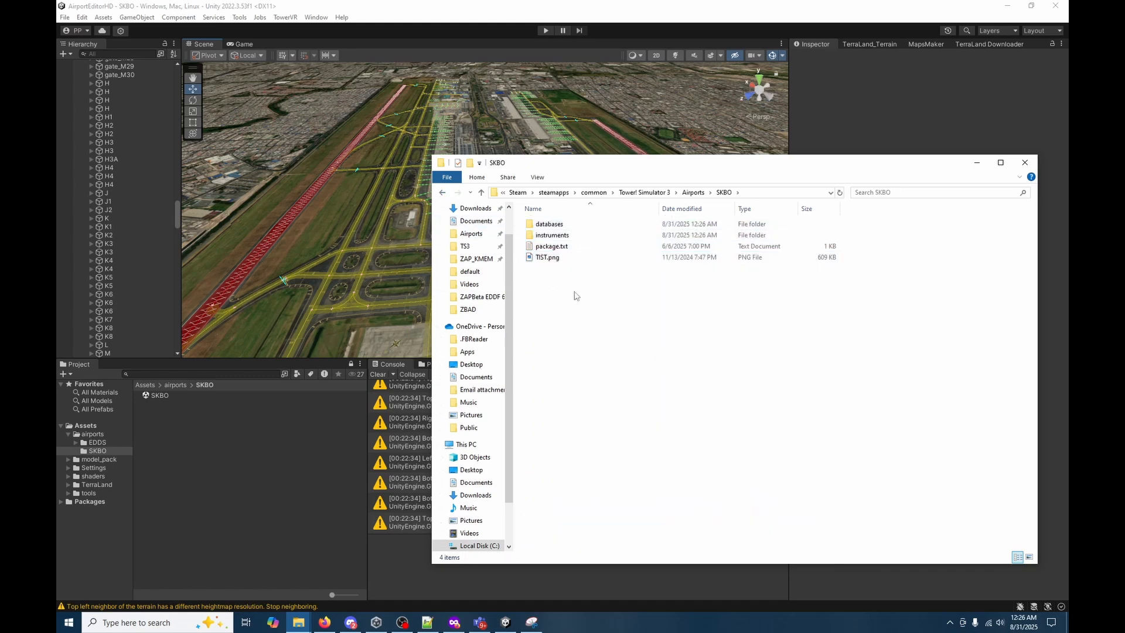
Delete TIST.png from the SKBO folder and TIST.airport from its databases\default subfolder.
left_click(579, 259)
key("Delete")
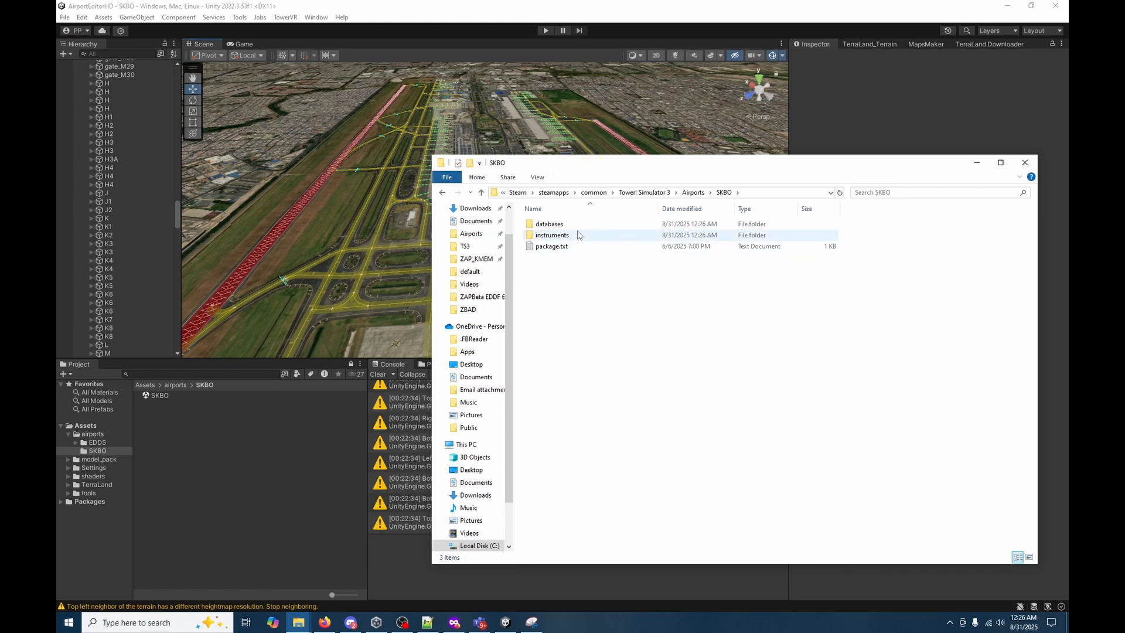
double_click(549, 225)
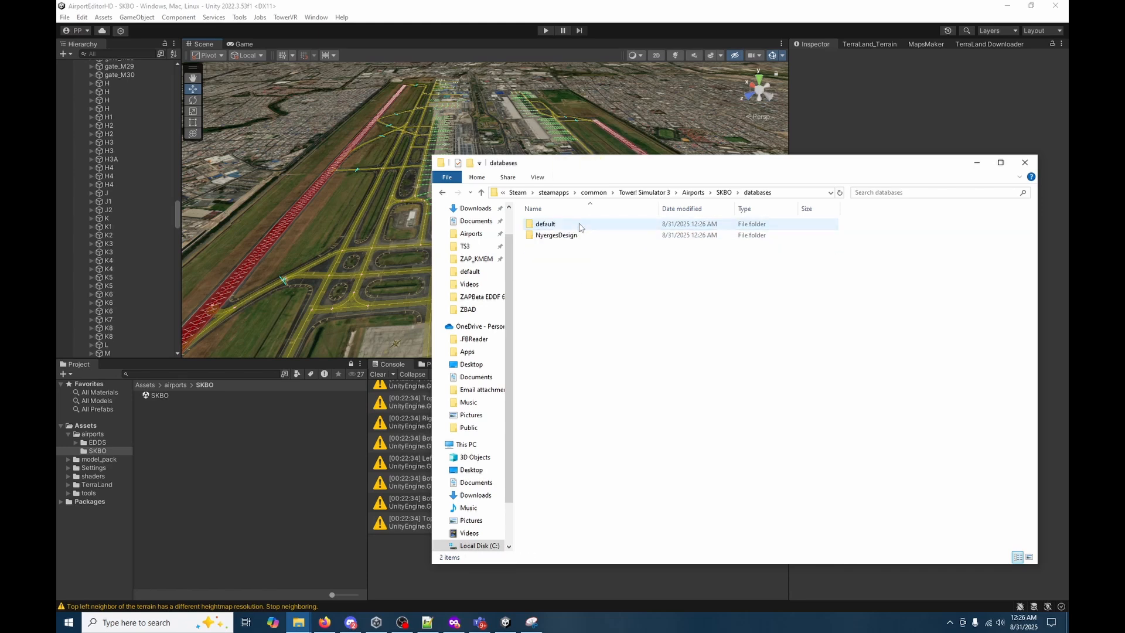
left_click(581, 227)
double_click(581, 227)
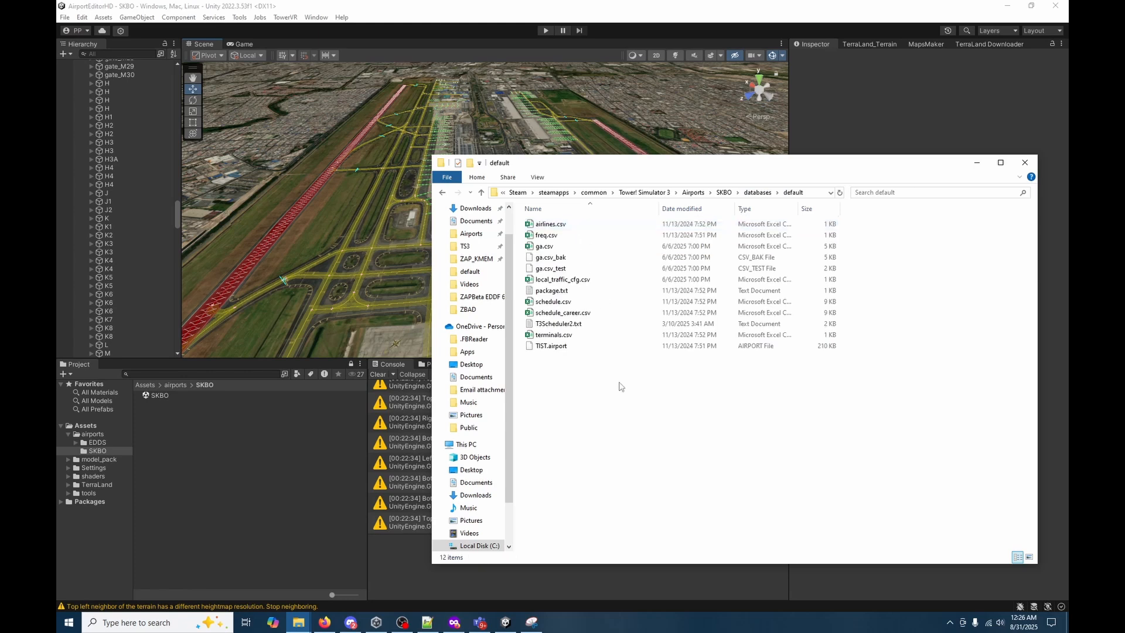
left_click(580, 346)
key("Delete")
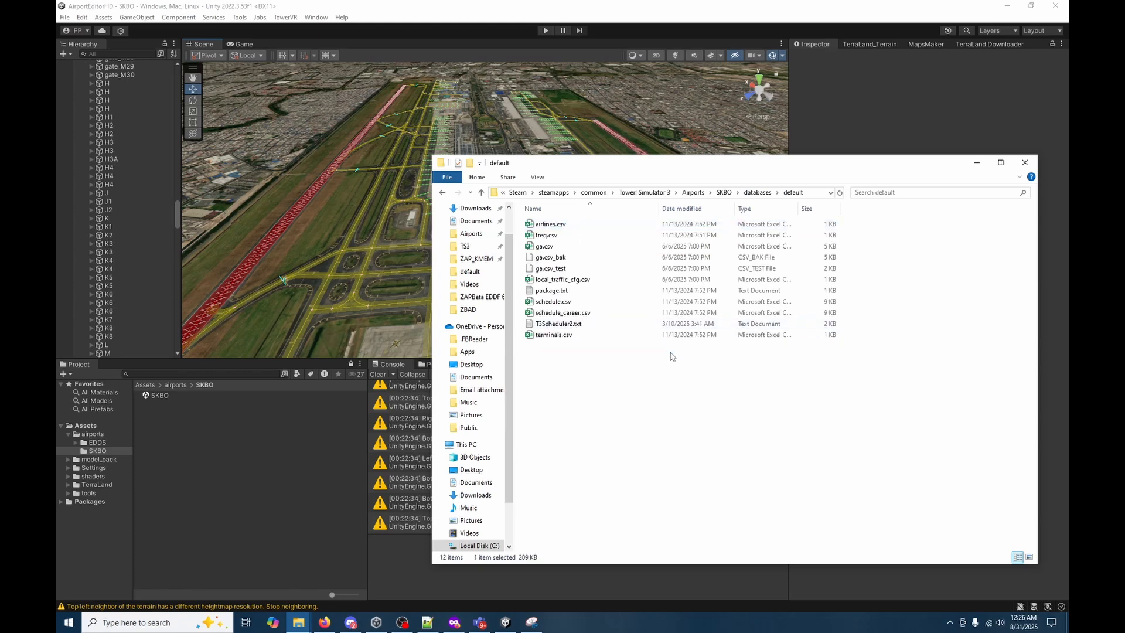
Delete local_traffic_cfg.csv, ga.csv_test, ga.csv_bak, schedule_career.csv and T3Scheduler2.txt from SKBO's default database folder.
left_click(567, 280)
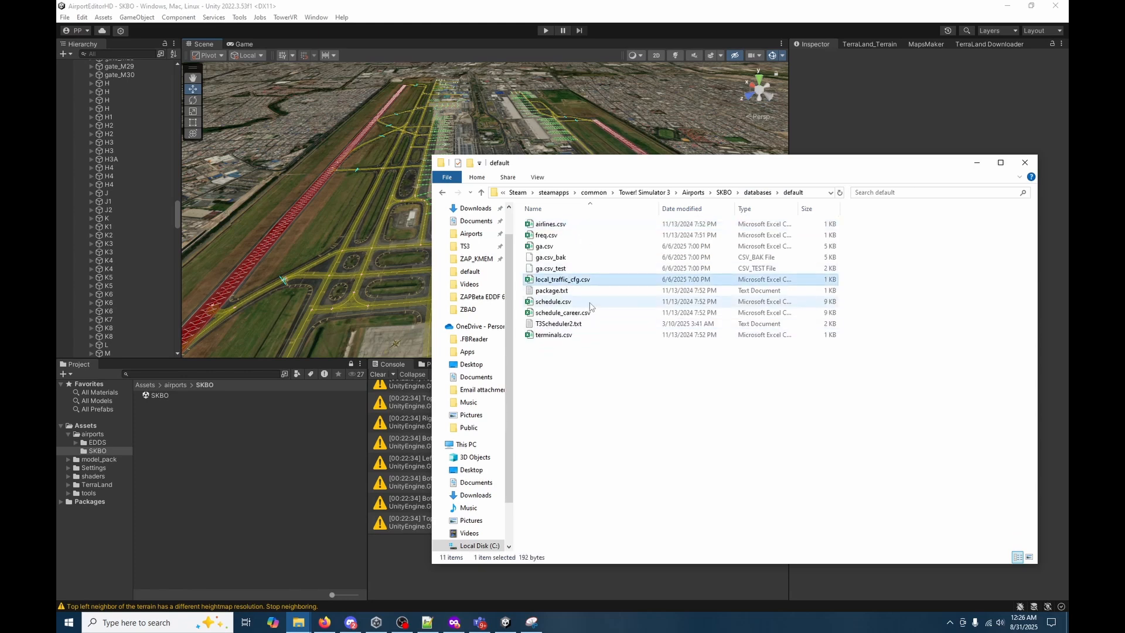
key("Delete")
left_click(580, 269)
key("Delete")
left_click(586, 259)
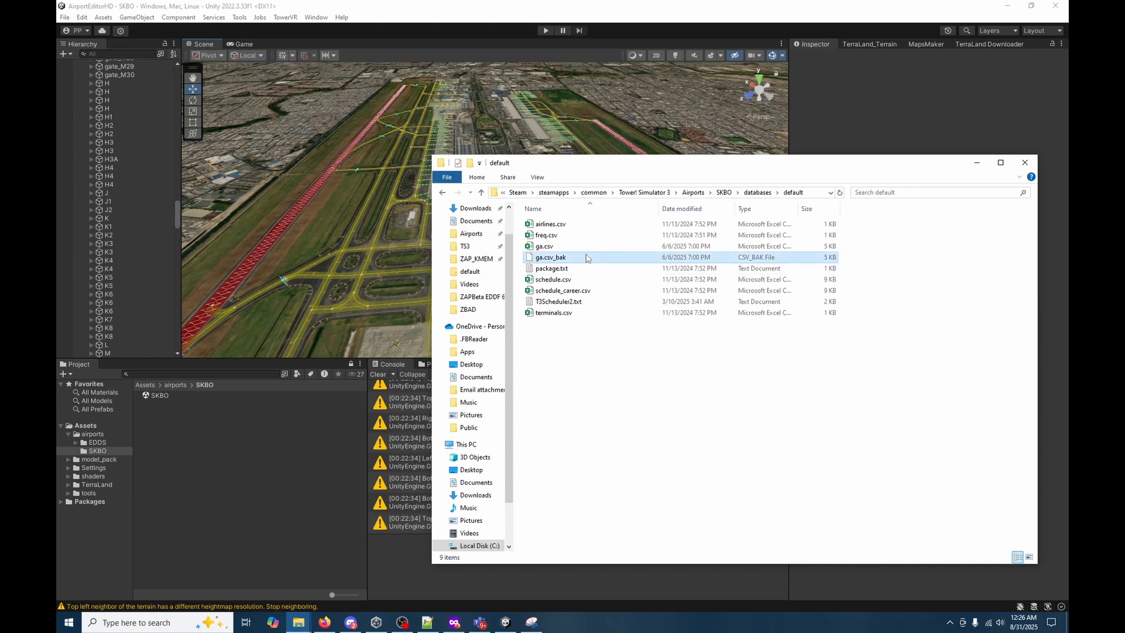
key("Delete")
left_click(595, 282)
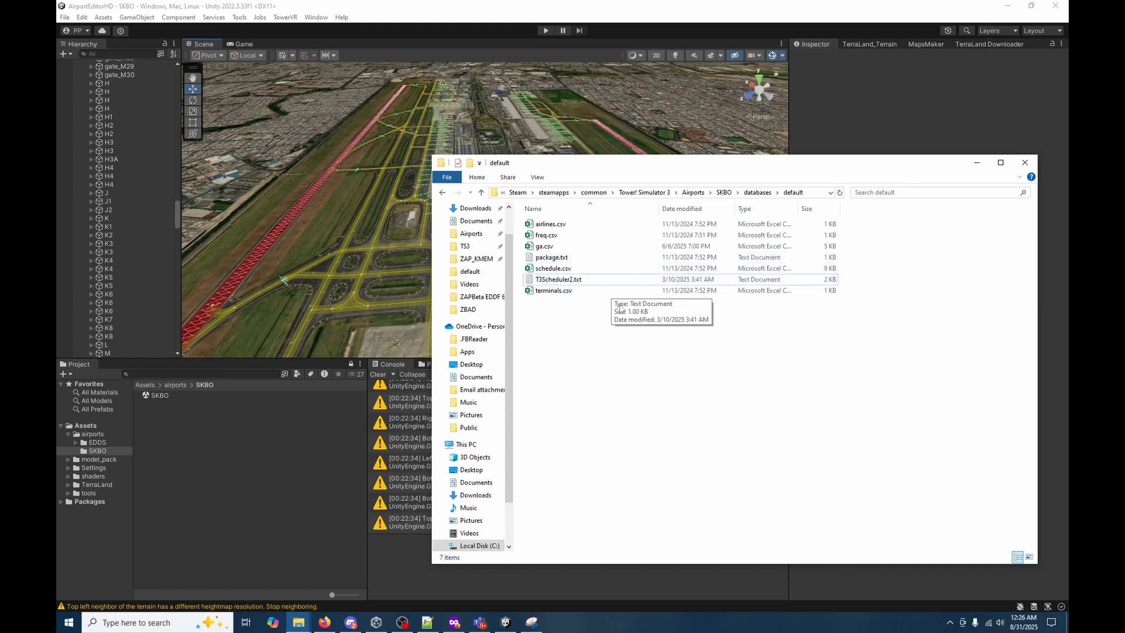
key("Delete")
key("Delete")
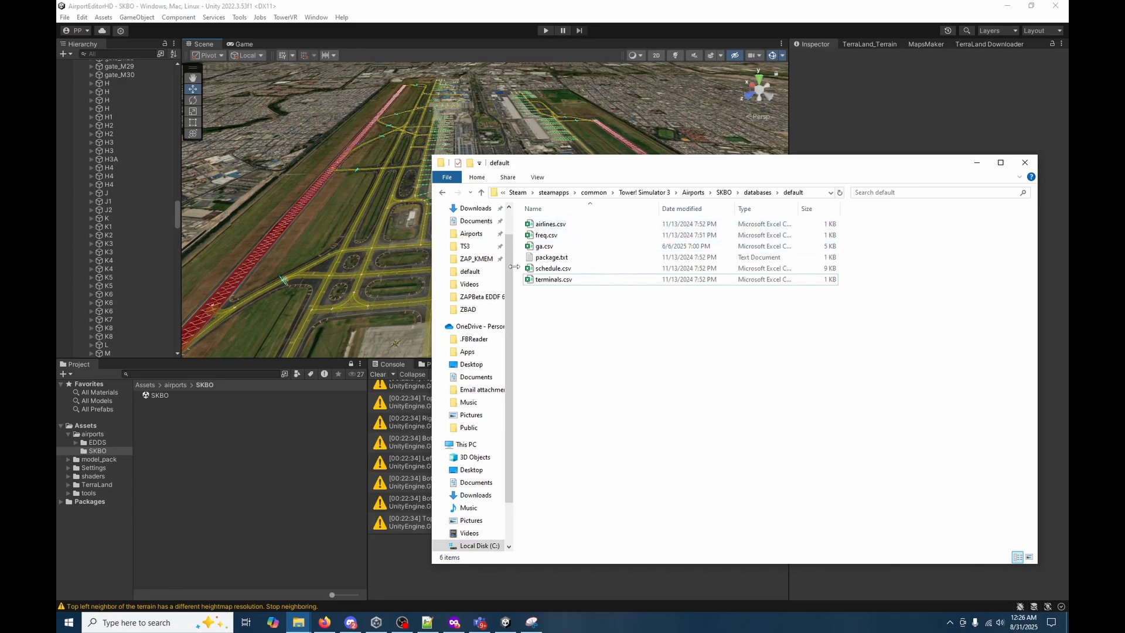
Copy SKBO.airport from AirportEditorHD's Airports\SKBO folder into Tower! Simulator 3's SKBO\databases\default folder.
left_click(298, 622)
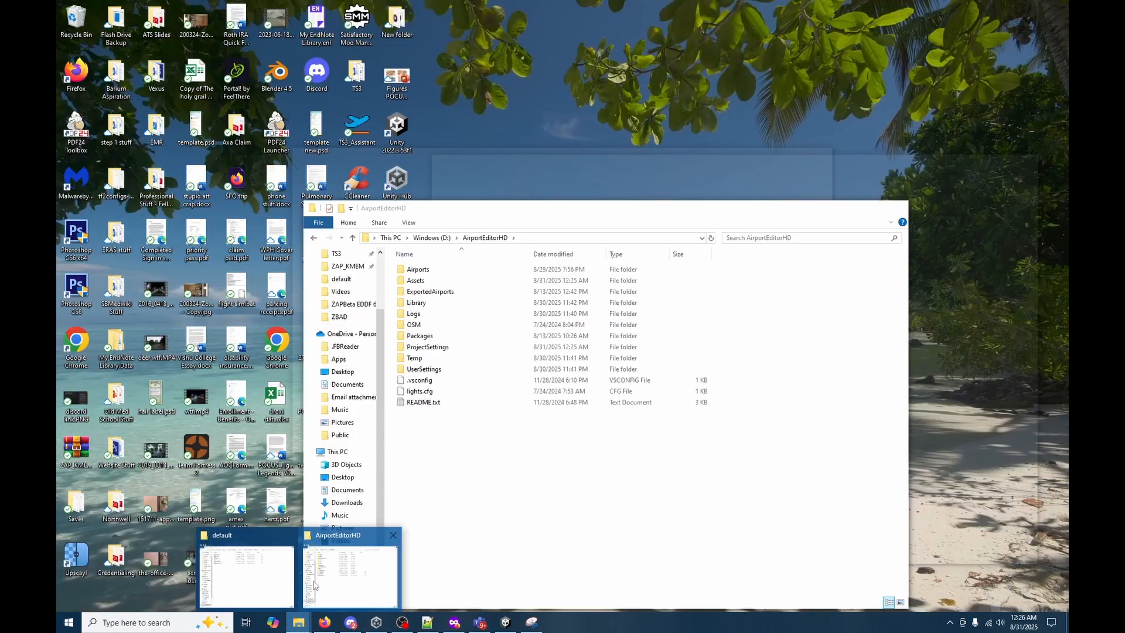
left_click(369, 581)
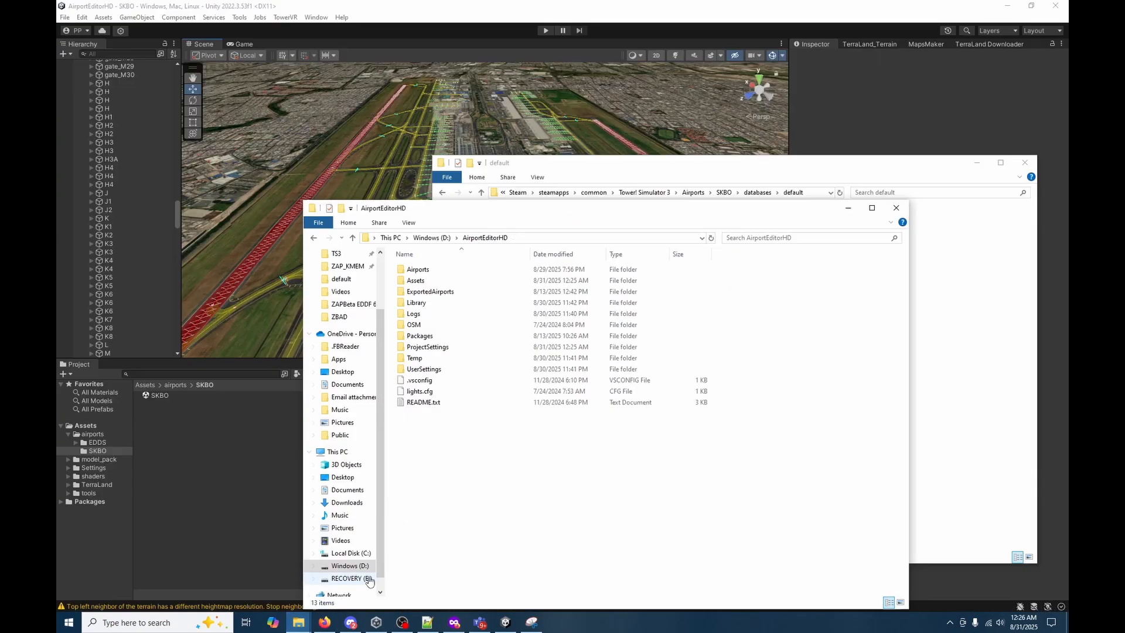
double_click(429, 270)
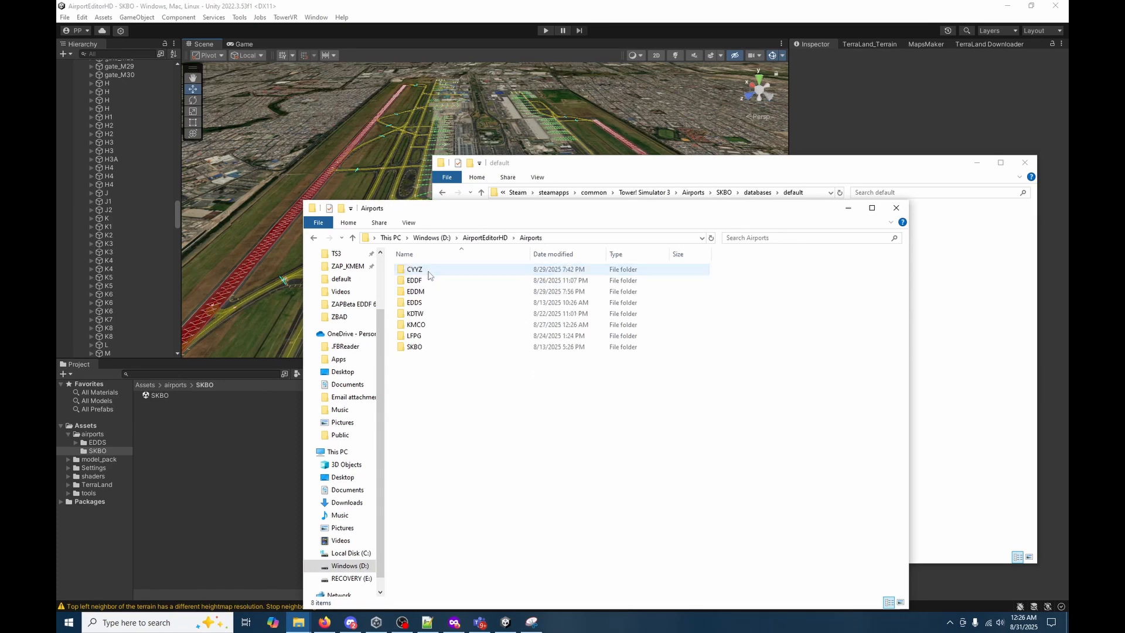
left_click(433, 349)
double_click(434, 349)
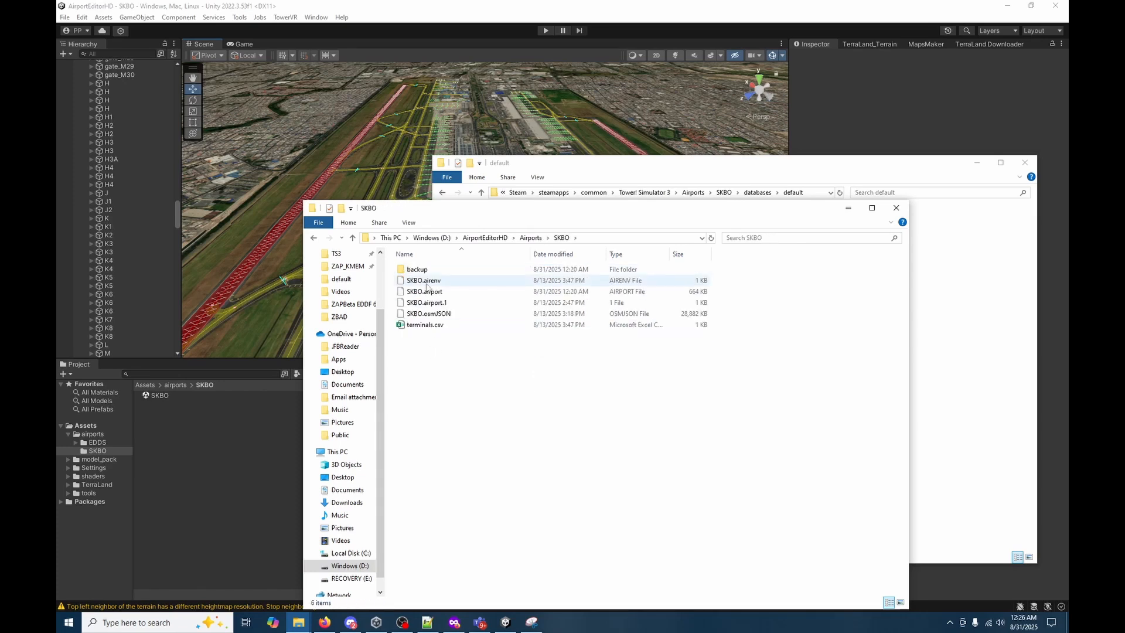
left_click(431, 292)
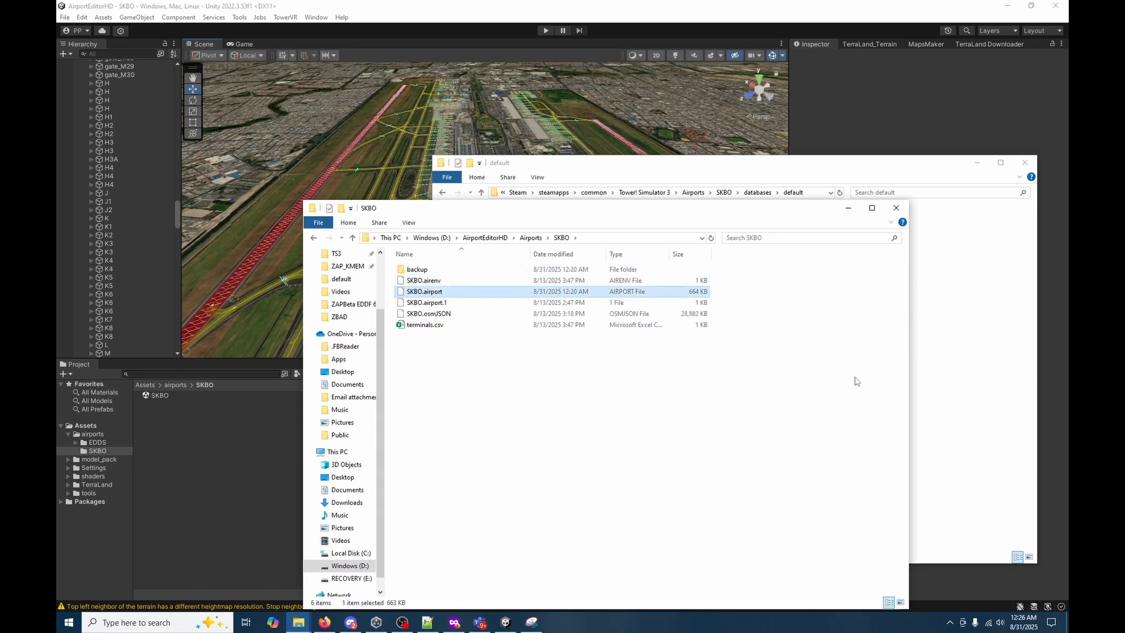
left_click(848, 209)
key("ctrl+v")
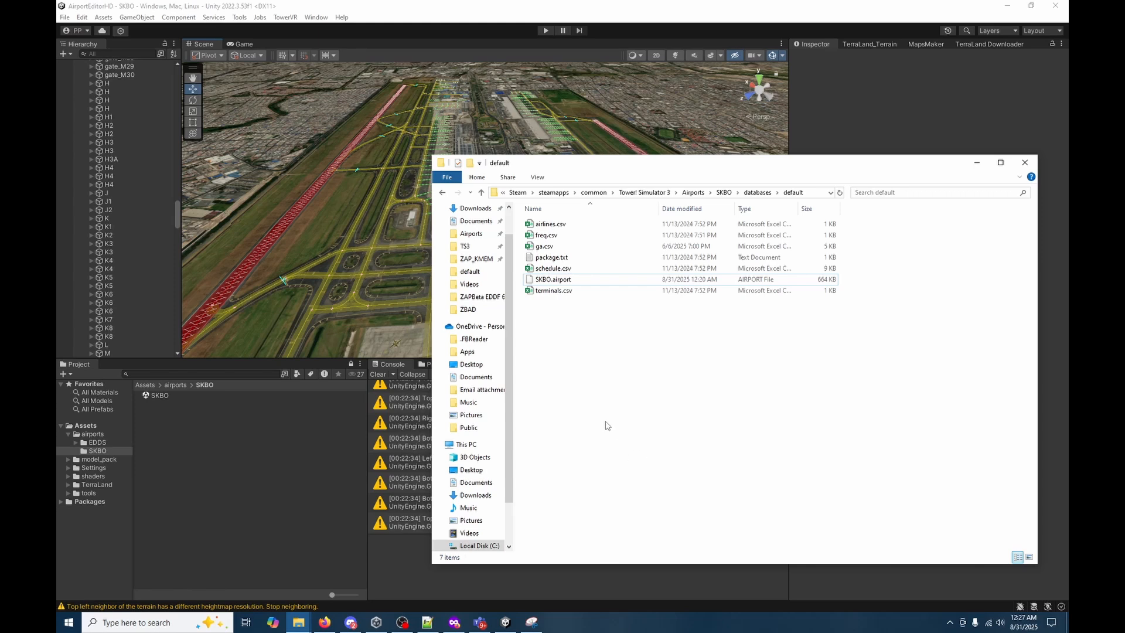
Launch TS3FreqVisualizer.exe from the TS3 folder, minimize the file window and reposition the visualizer window.
left_click(465, 246)
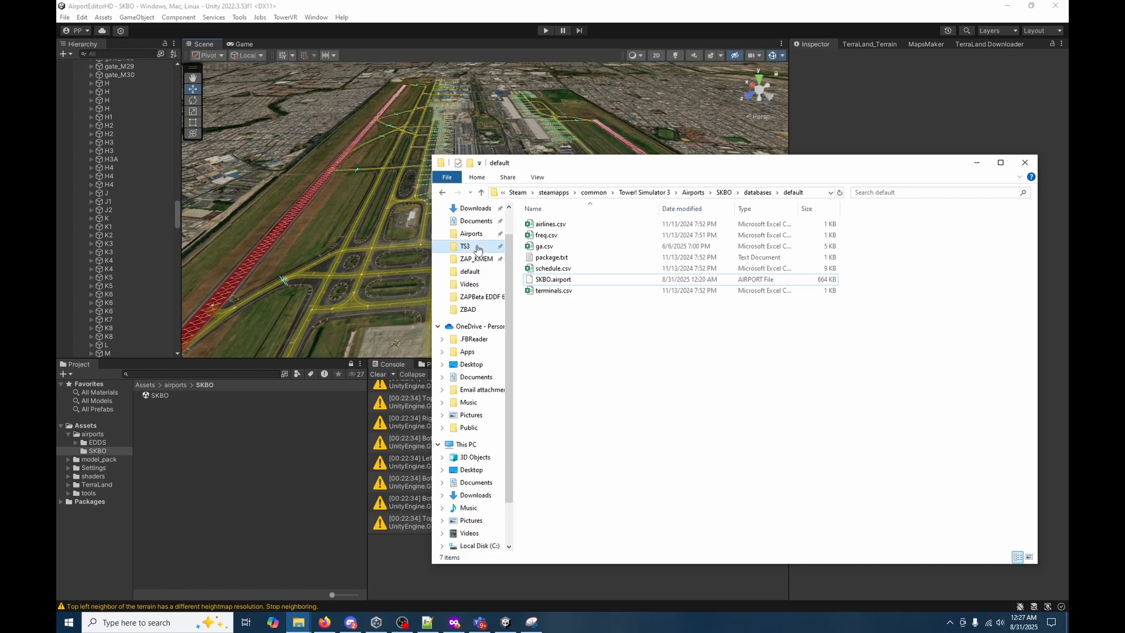
scroll(567, 498, "down", 10)
double_click(580, 523)
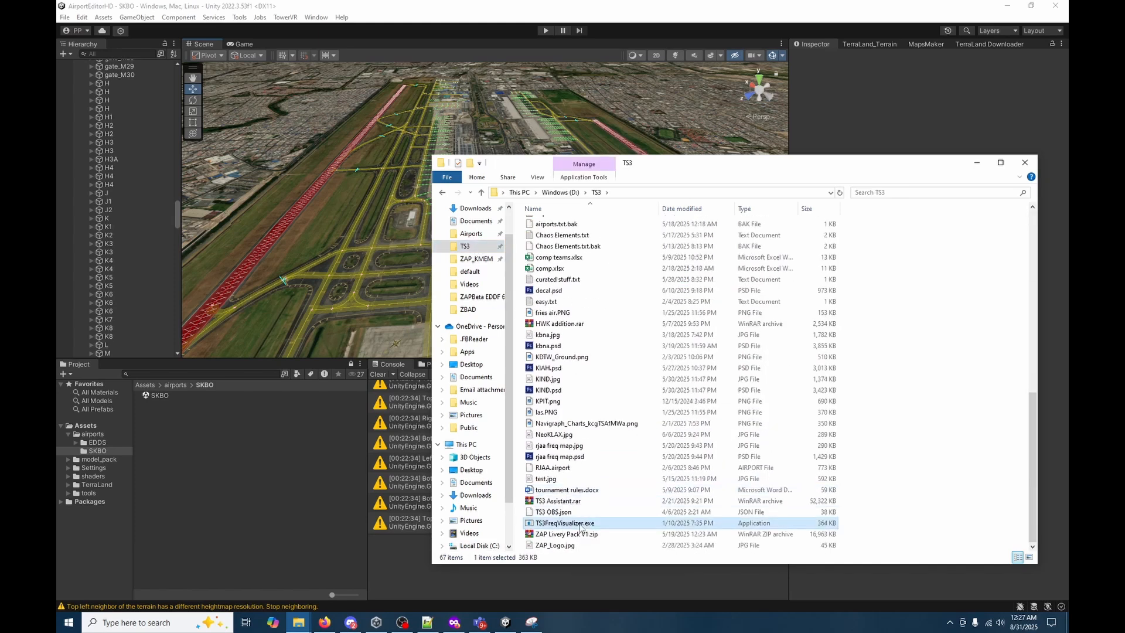
left_click(977, 163)
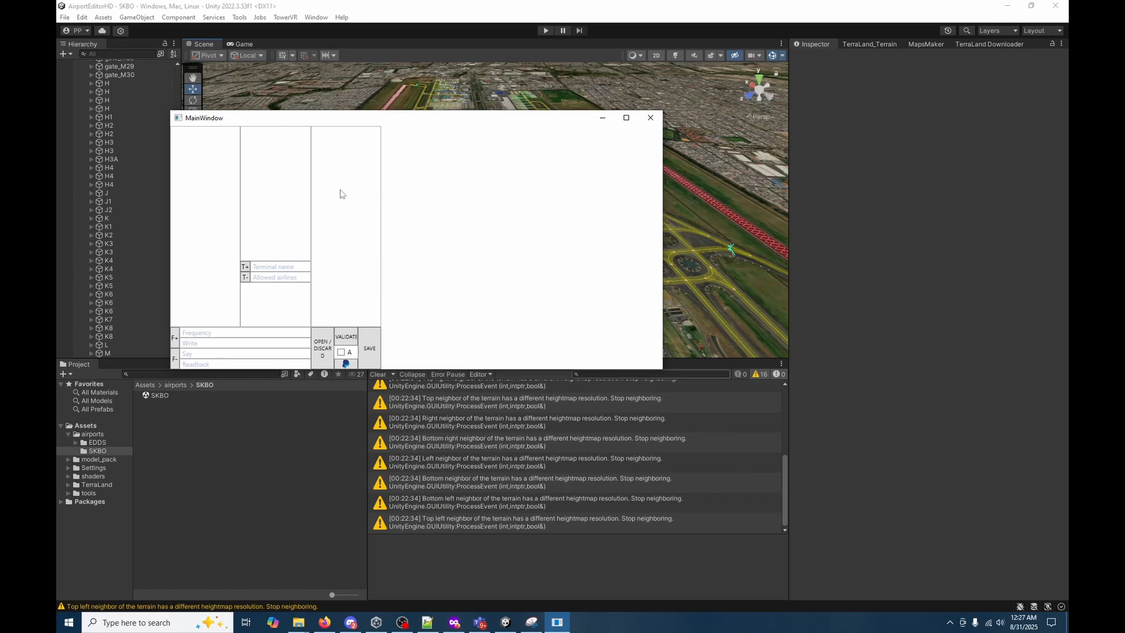
left_click_drag(370, 120, 558, 140)
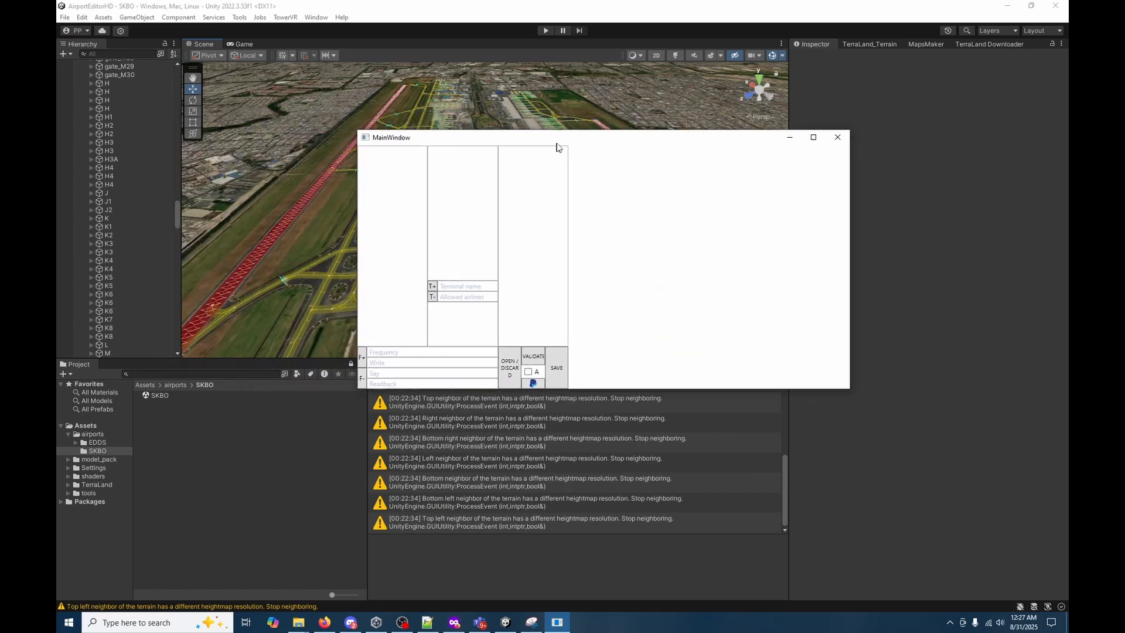
Load freq.csv, terminals.csv and SKBO.airport from the SKBO\databases\default folder into the visualizer.
left_click(512, 370)
left_click(472, 26)
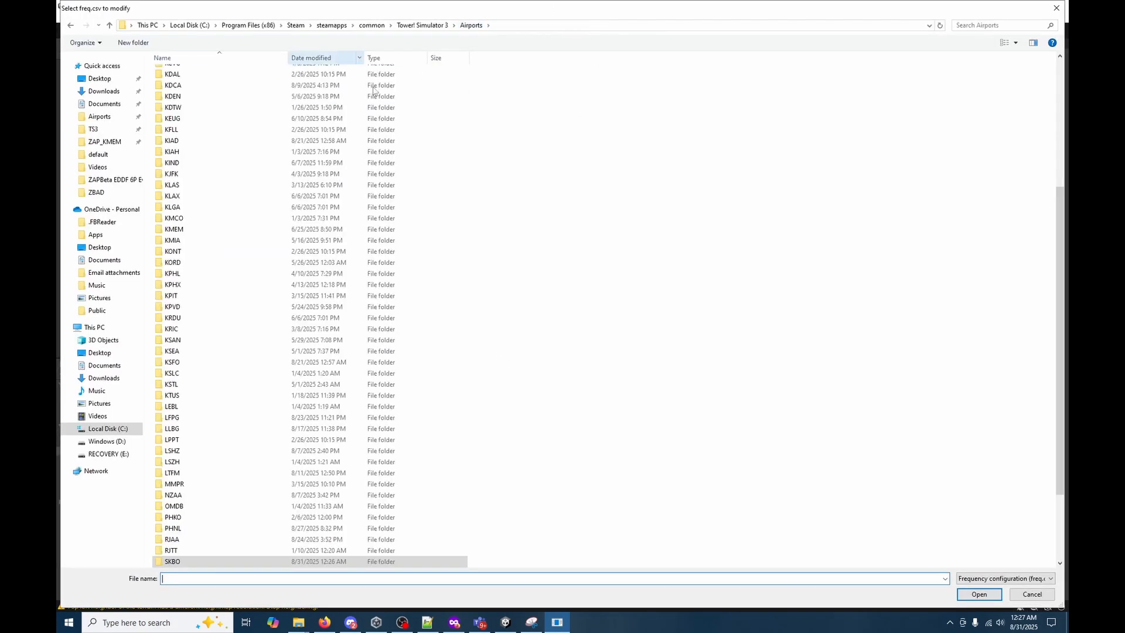
scroll(226, 487, "down", 3)
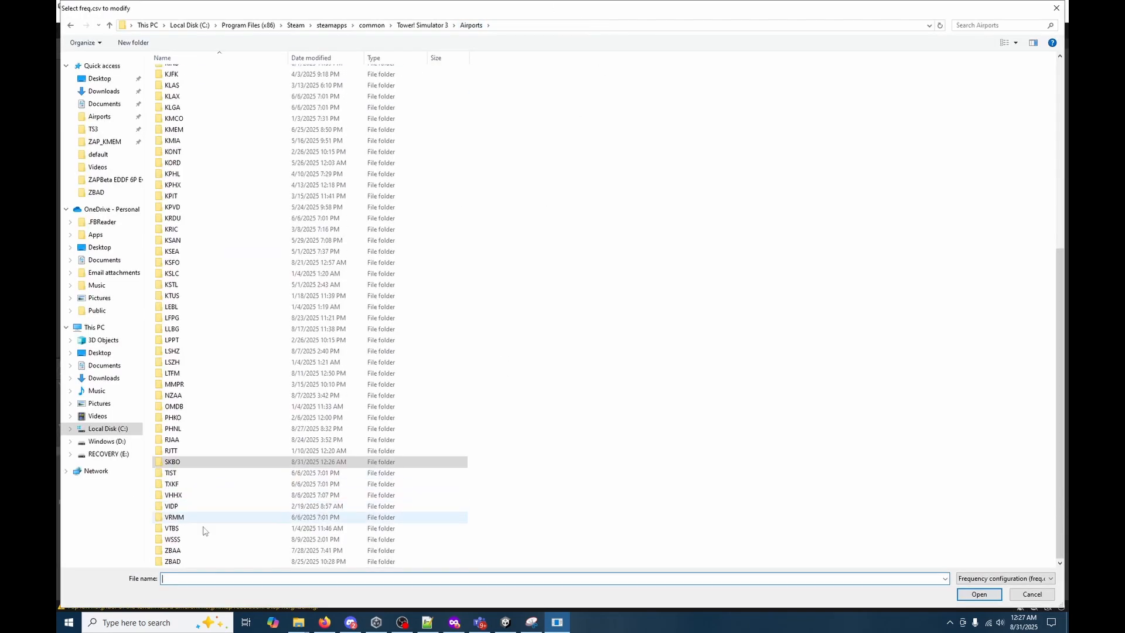
double_click(190, 466)
double_click(205, 75)
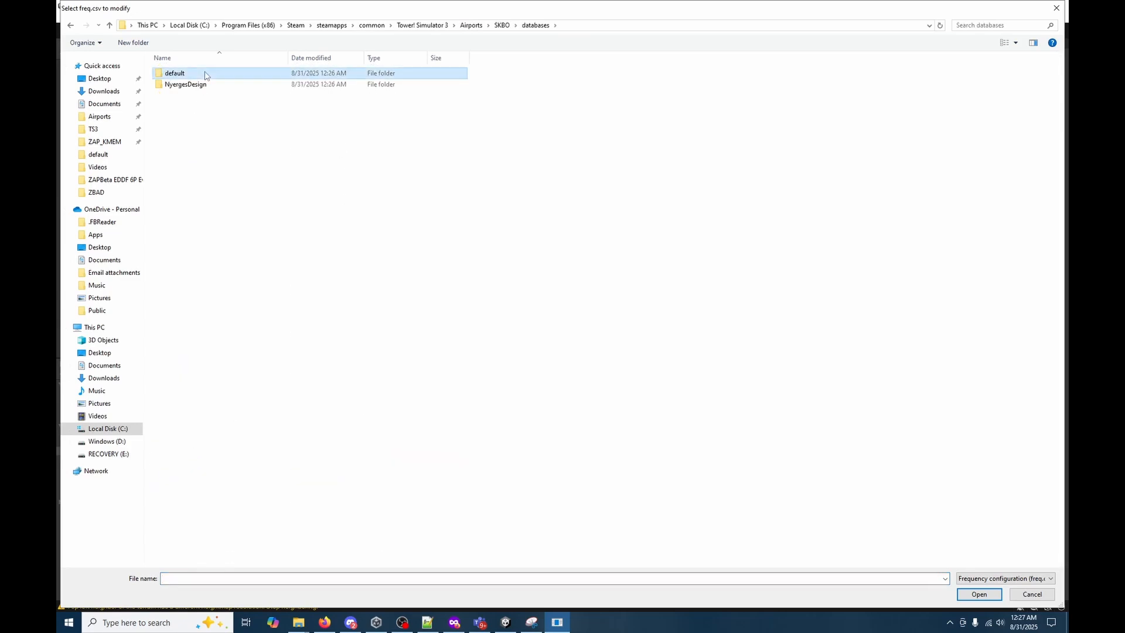
double_click(205, 75)
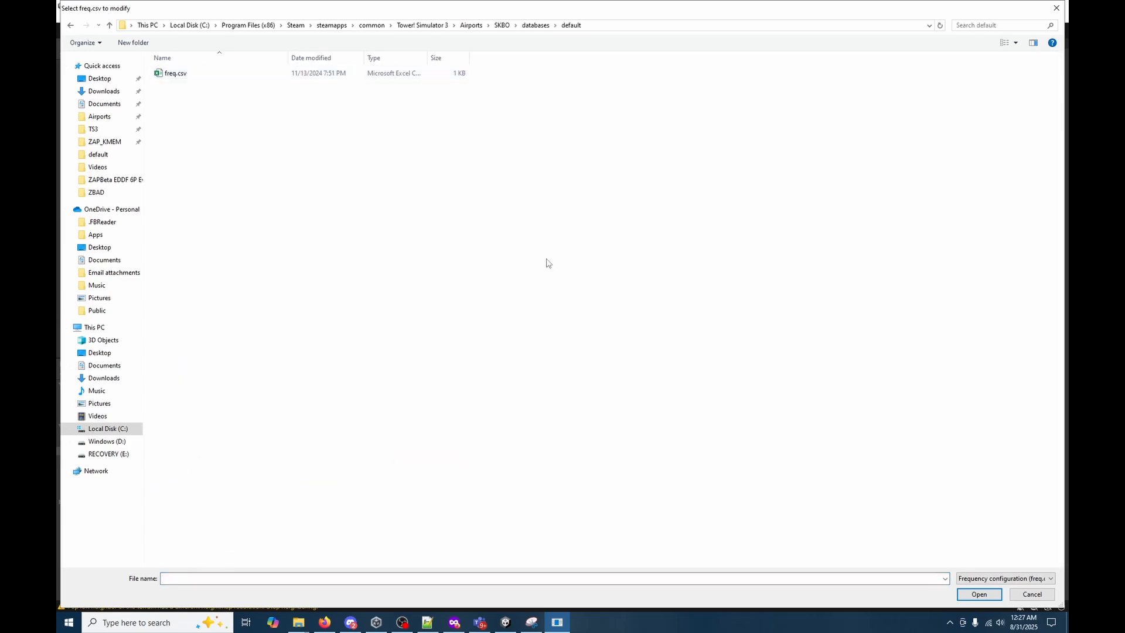
double_click(179, 73)
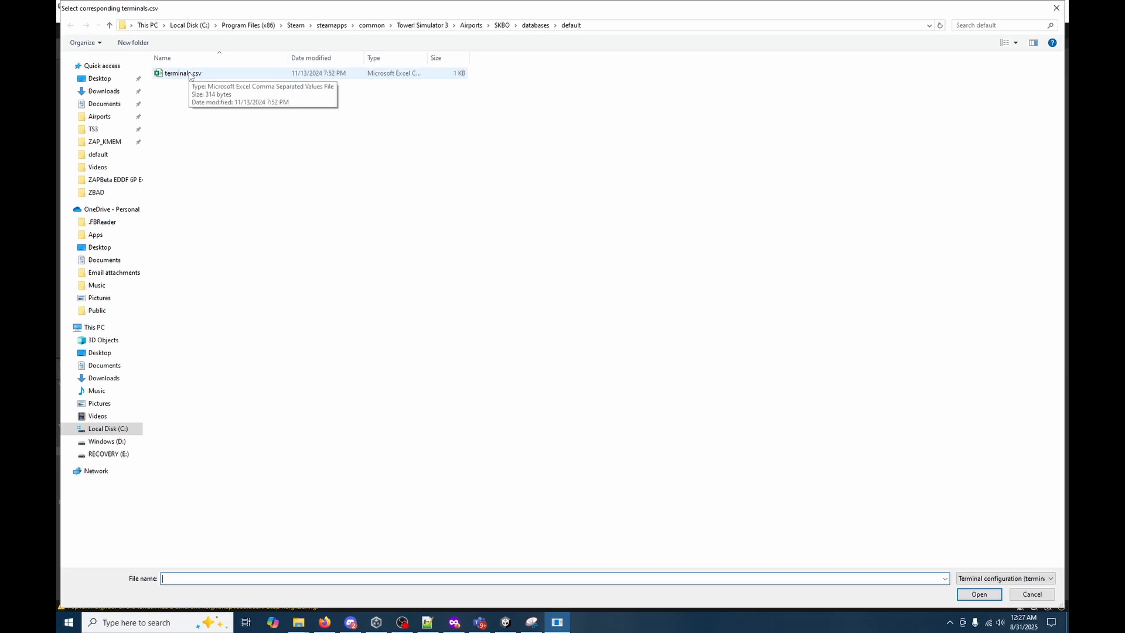
double_click(189, 74)
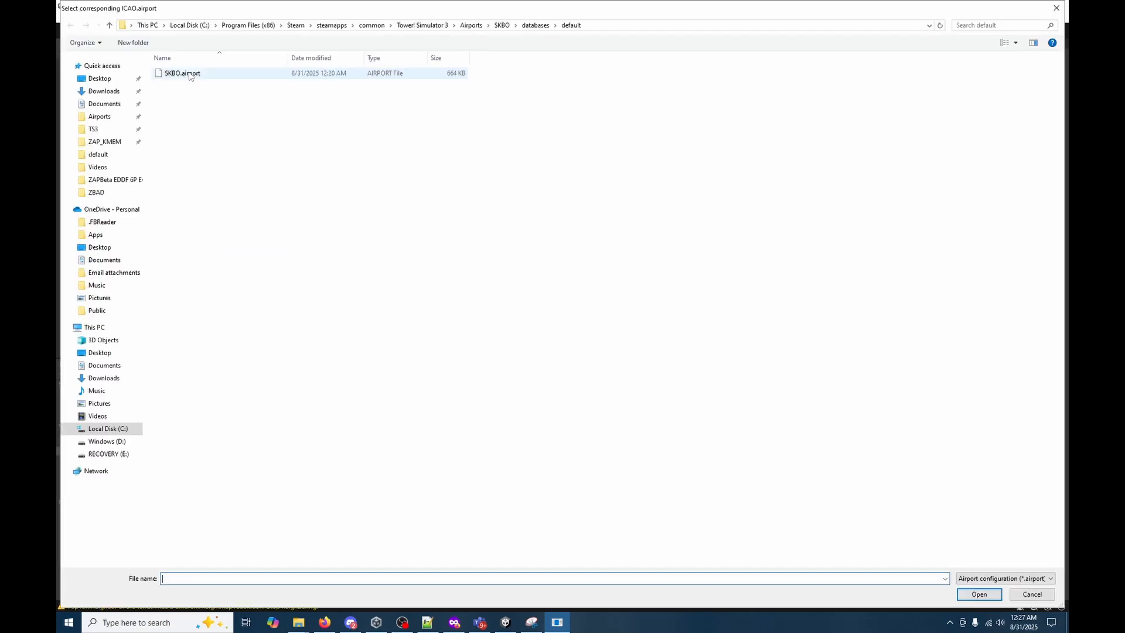
double_click(189, 74)
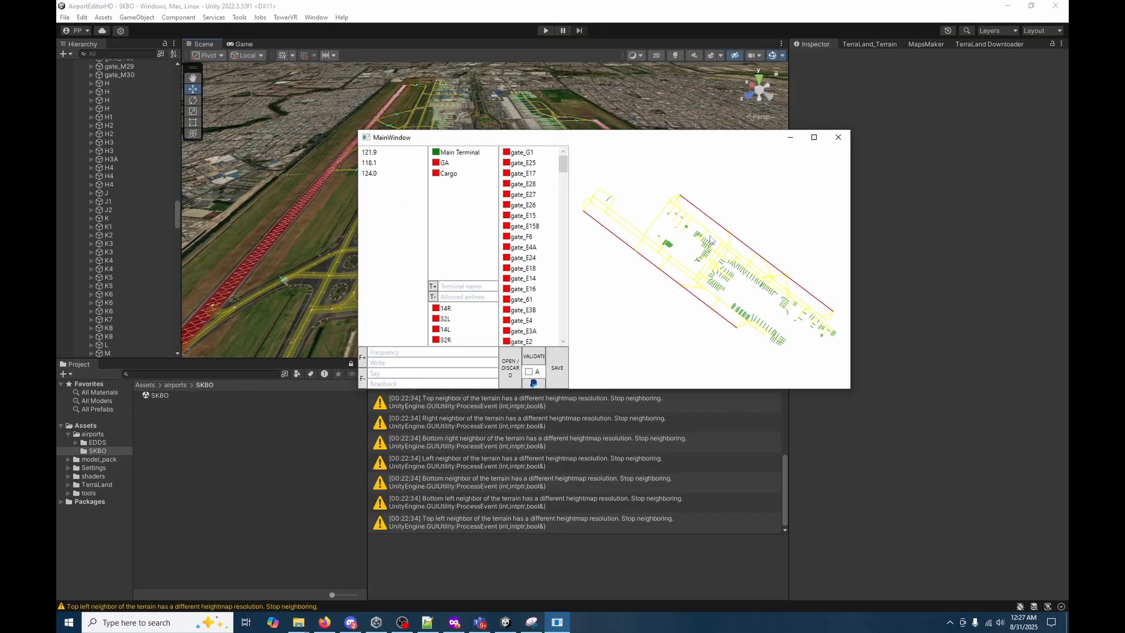
Reposition and enlarge the visualizer window so the gate list and airport map have more room.
left_click(814, 137)
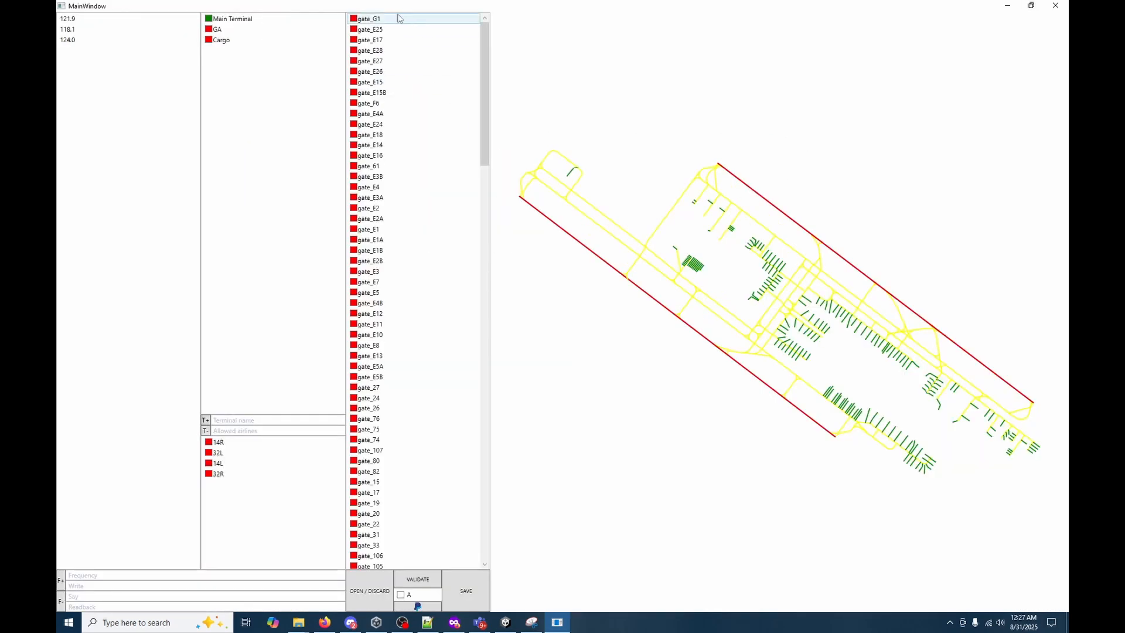
left_click_drag(399, 6, 502, 135)
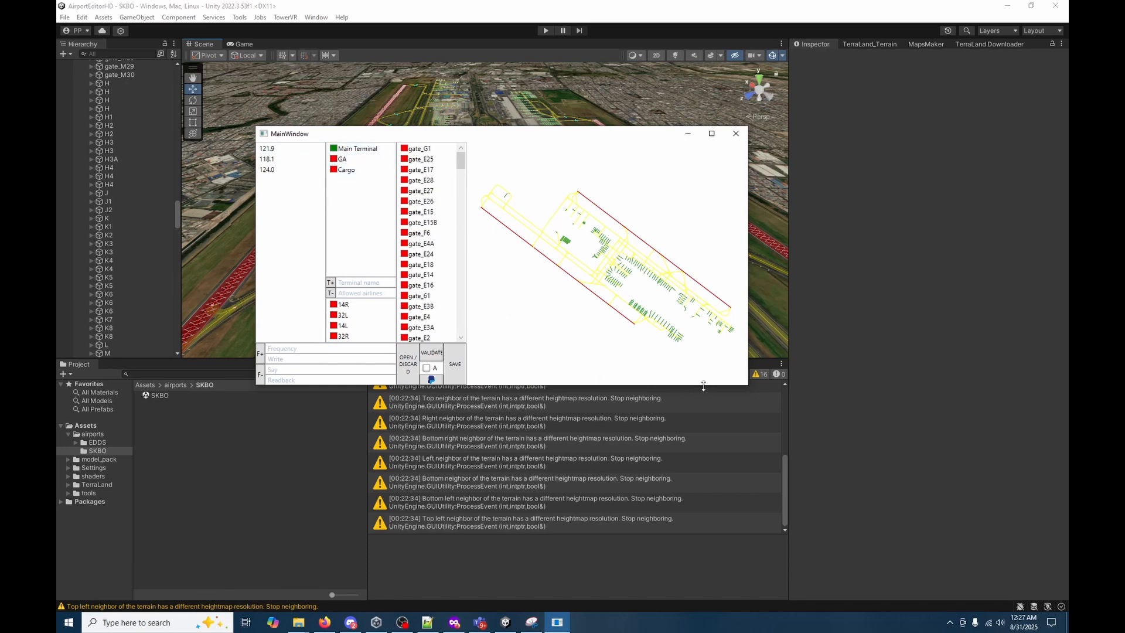
left_click_drag(703, 385, 754, 552)
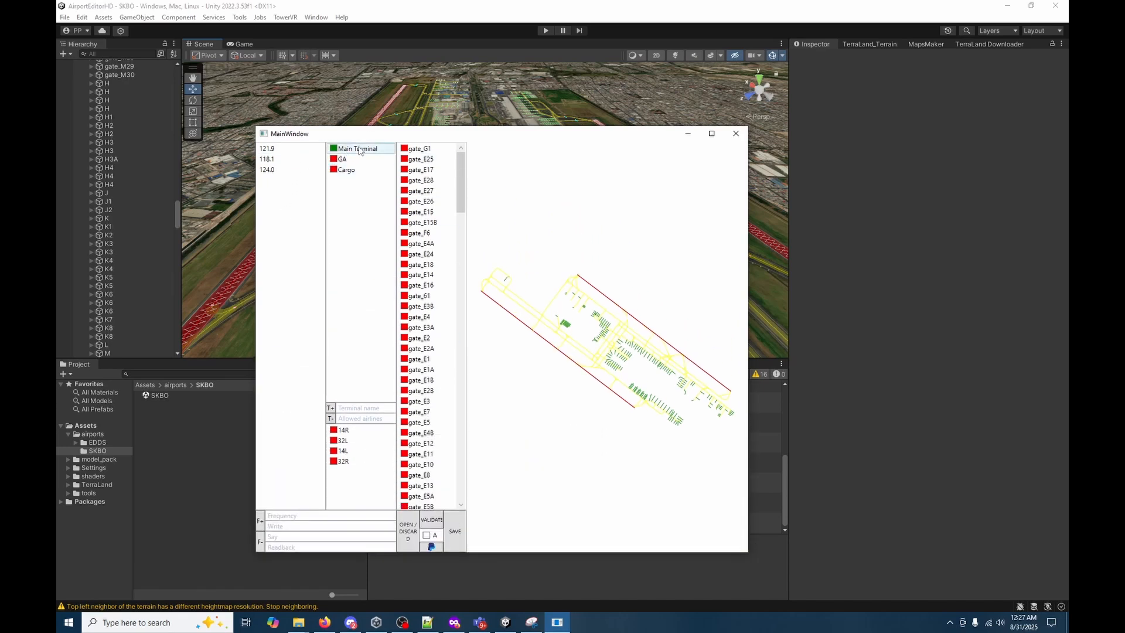
left_click(712, 133)
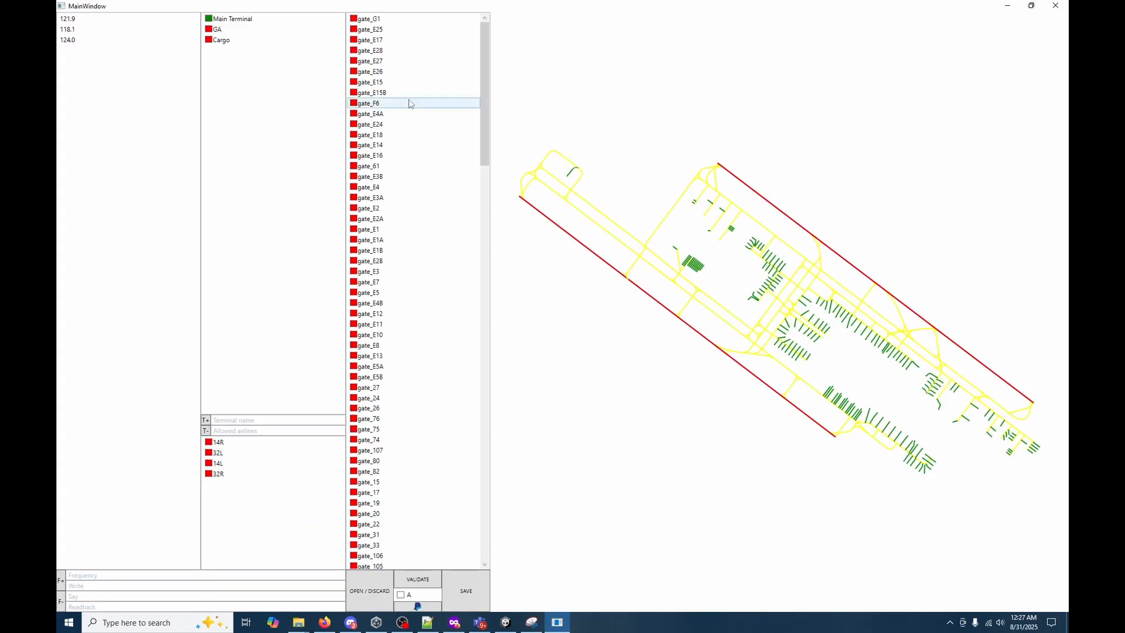
left_click_drag(457, 6, 360, 23)
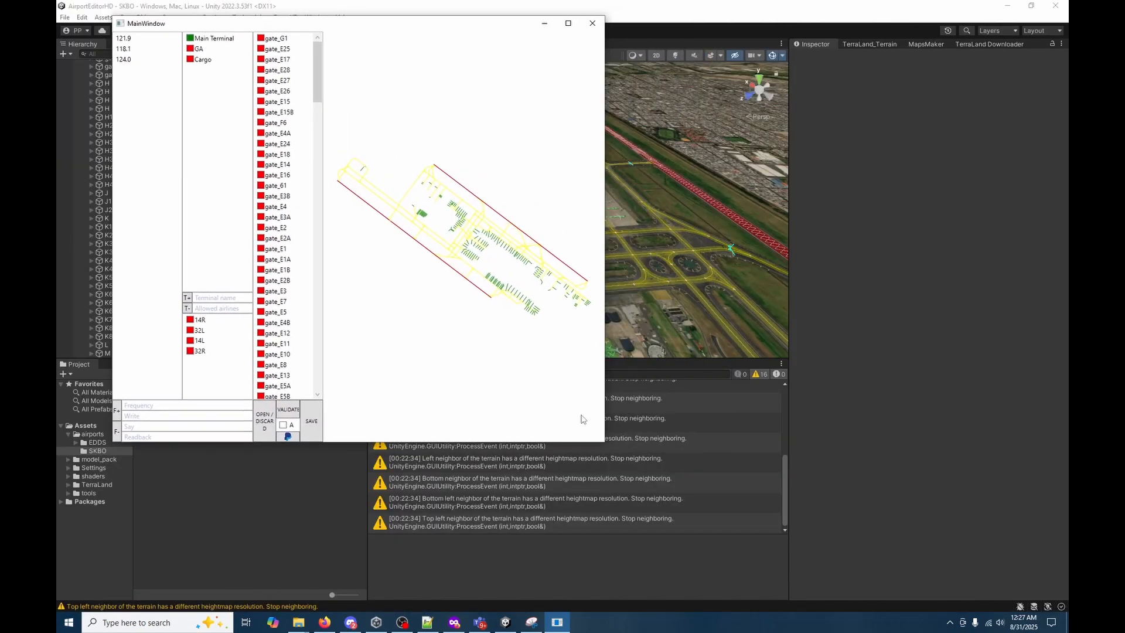
left_click_drag(603, 443, 991, 600)
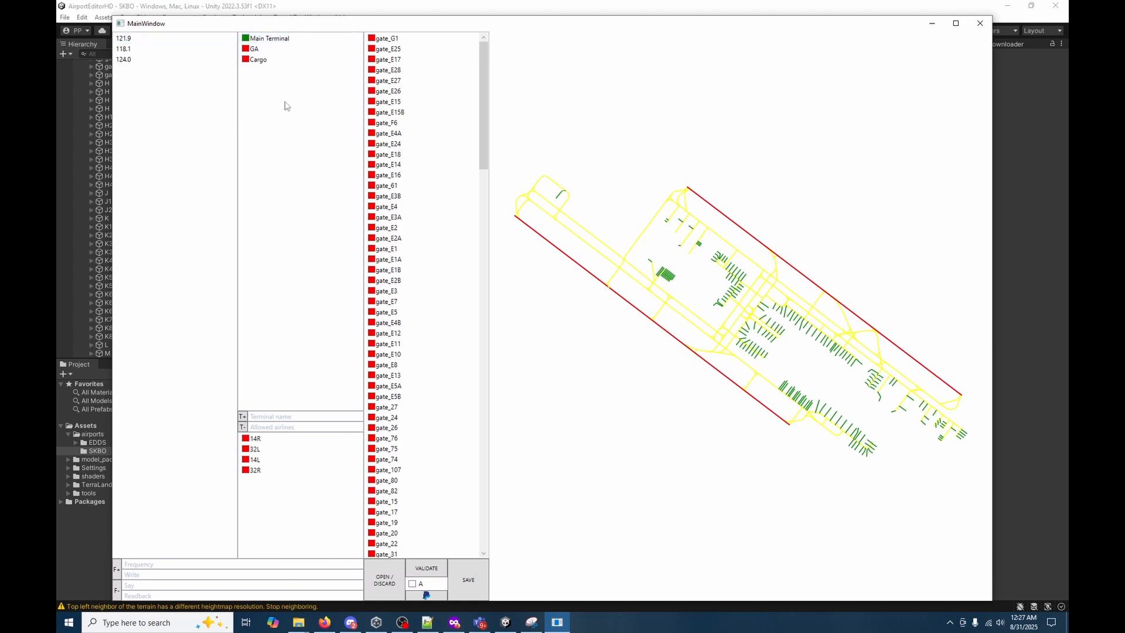
mouse_move(484, 88)
left_mouse_down()
mouse_move(500, 396)
mouse_move(484, 82)
left_mouse_up()
Delete the existing Main Terminal, GA and Cargo terminals.
left_click(269, 38)
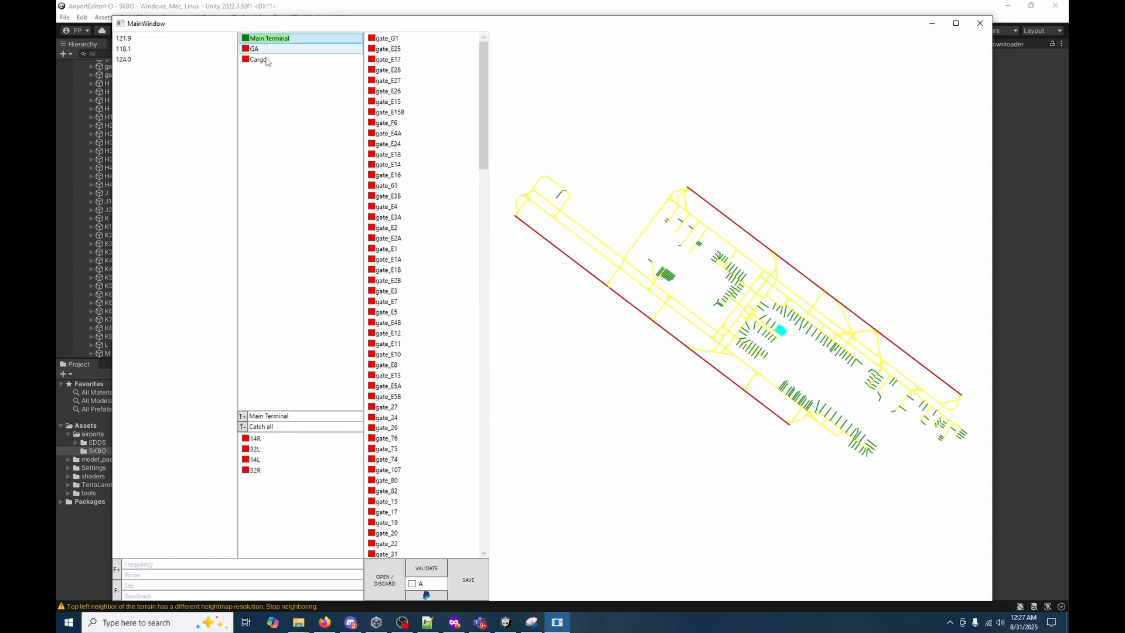
left_click(243, 427)
left_click(281, 39)
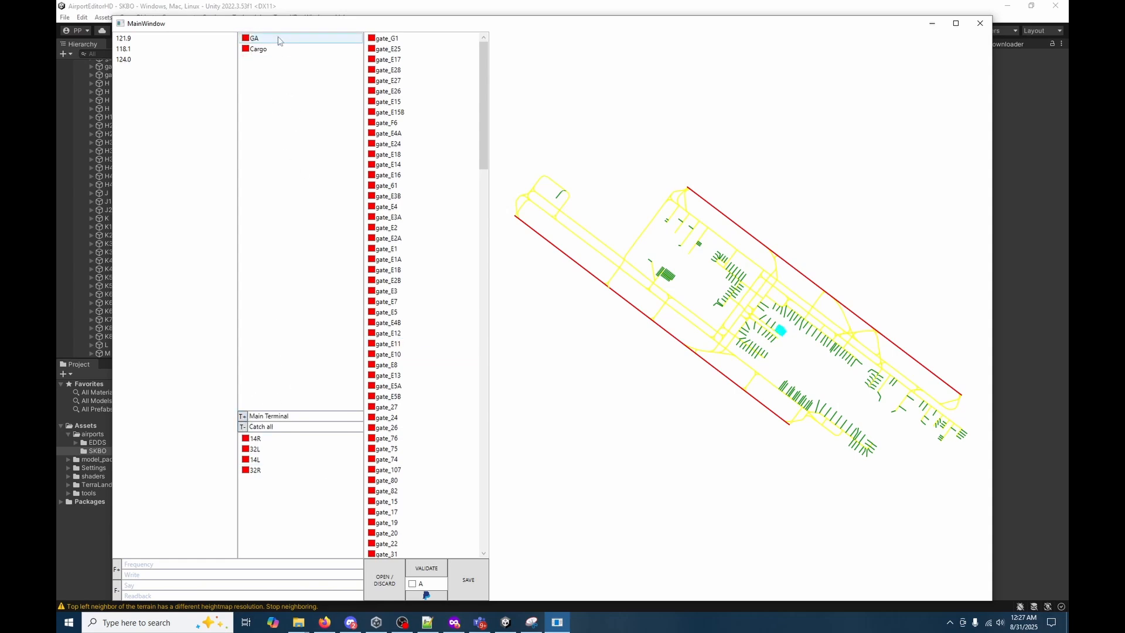
left_click(243, 427)
left_click(275, 38)
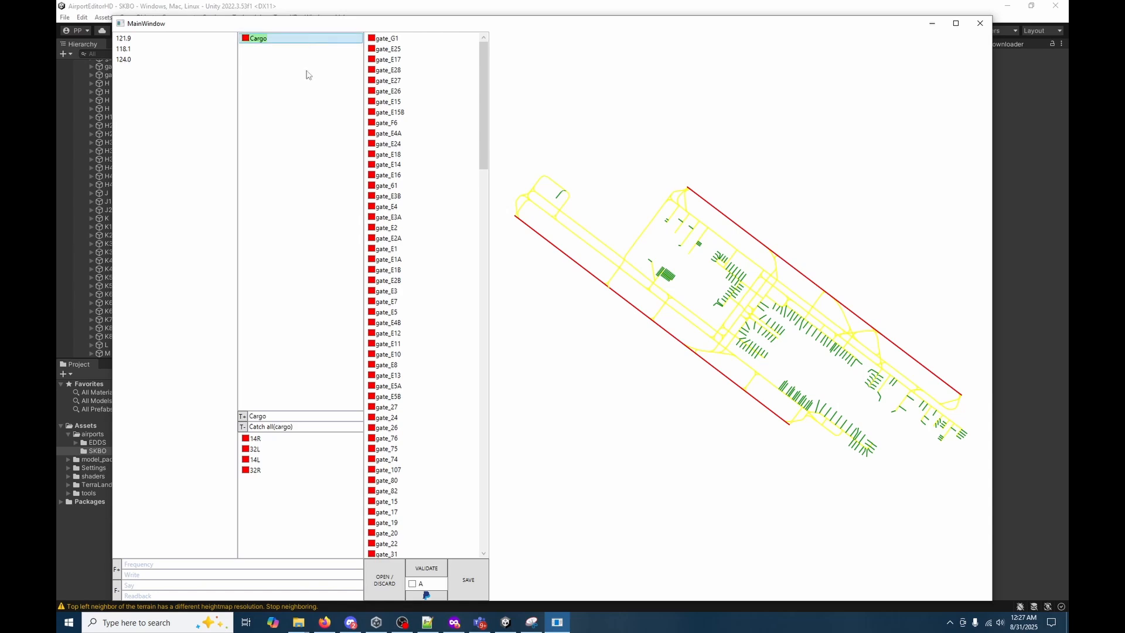
left_click(242, 426)
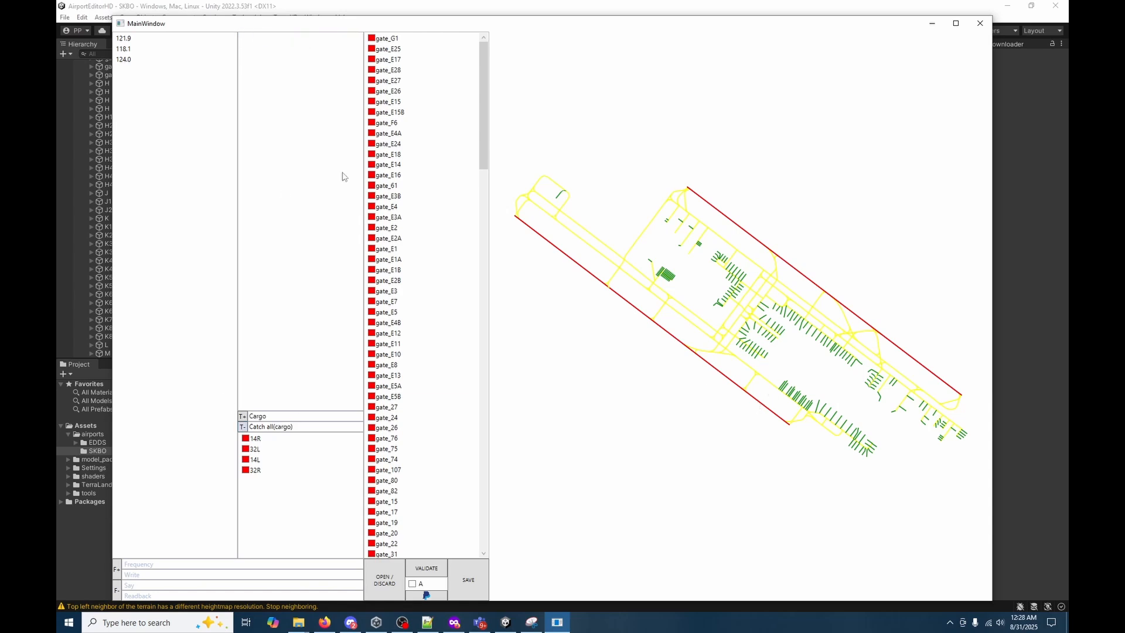
Add a Domestic terminal with AVA as allowed airline and assign it the gates of the central pier beside the taxiway crossing.
left_click_drag(267, 416, 212, 415)
left_click(243, 416)
left_click(263, 39)
left_click(270, 416)
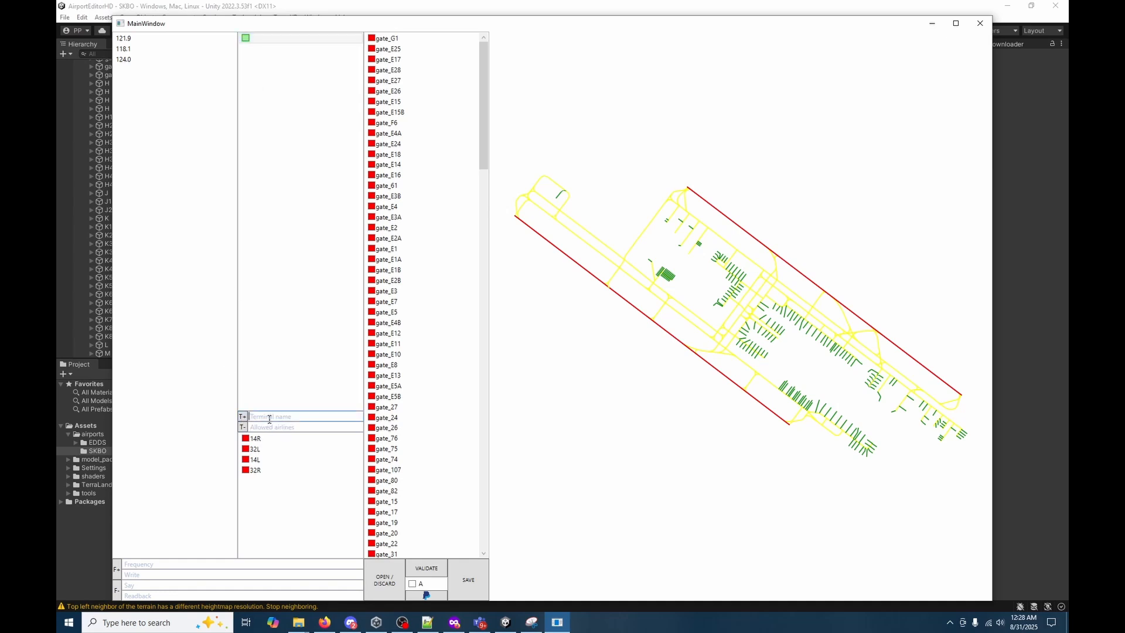
type("Dome")
type("AVA")
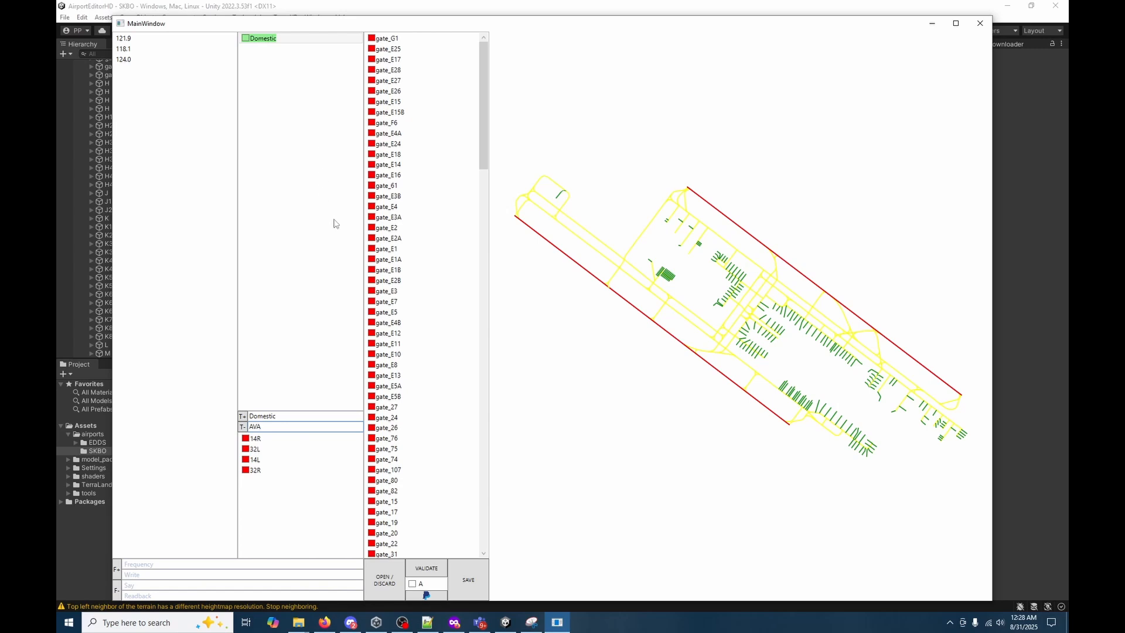
left_click_drag(789, 379, 725, 321)
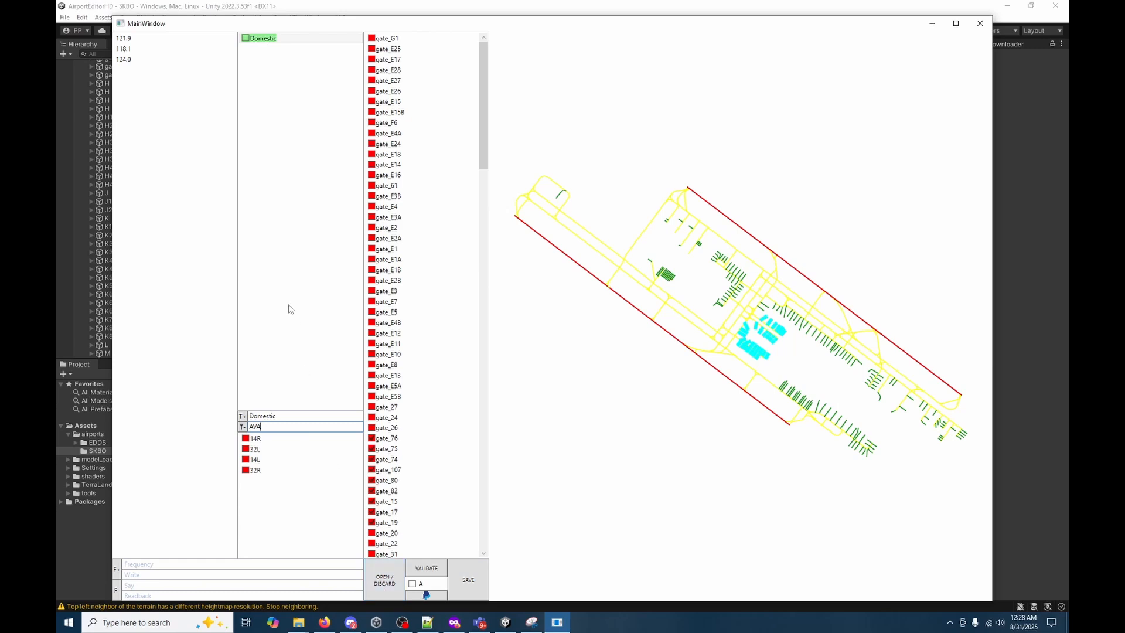
Enable the A option and check in the gate list which gates have no terminal assigned.
left_click(412, 584)
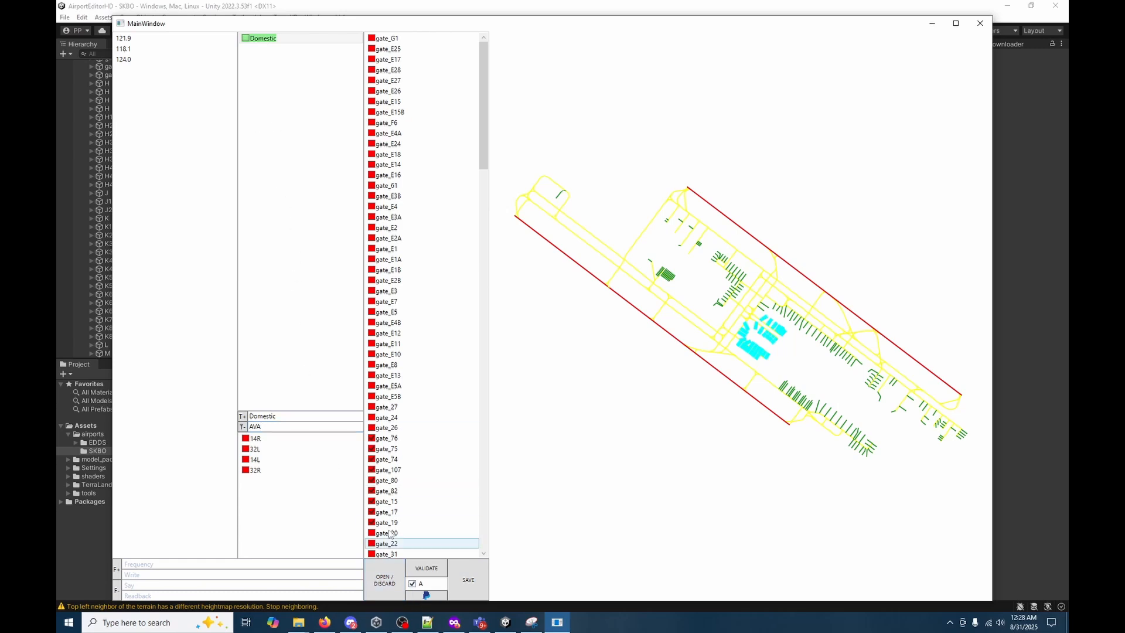
left_click(167, 59)
left_click(265, 38)
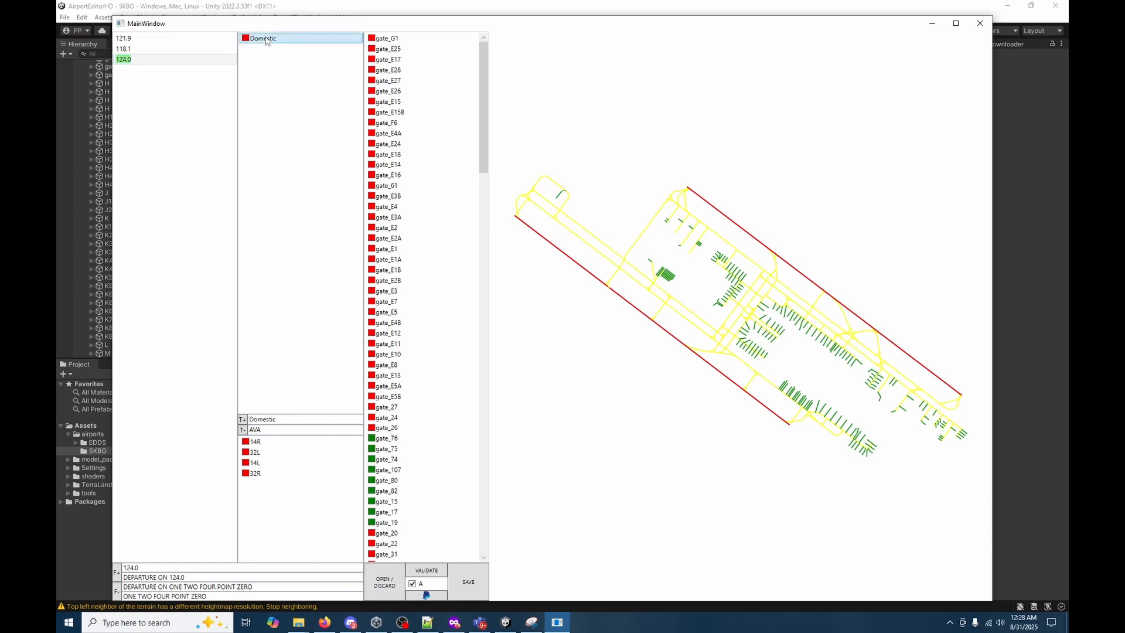
left_click_drag(480, 117, 513, 204)
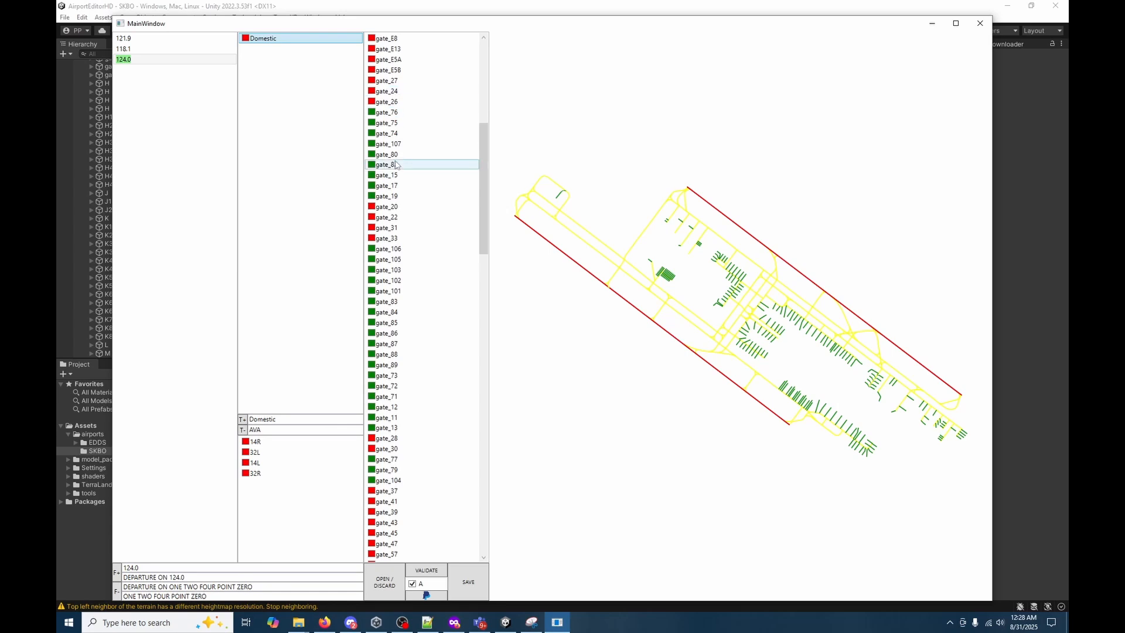
Add a second terminal named International with Catch all as its allowed airlines.
left_click(244, 420)
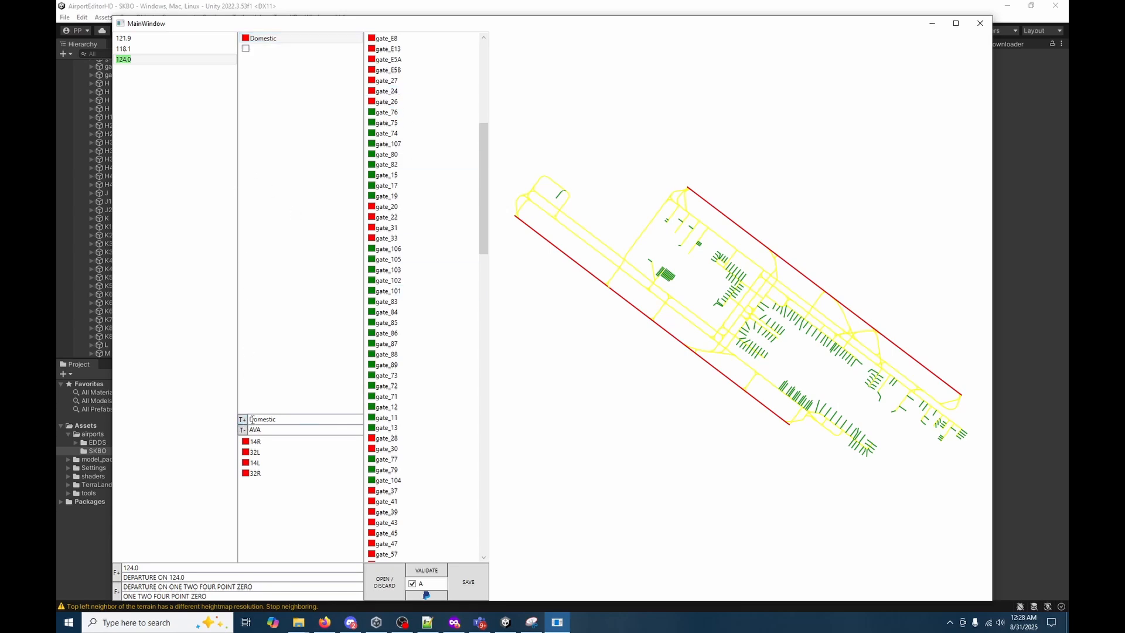
left_click(281, 49)
left_click(309, 419)
type("/Int")
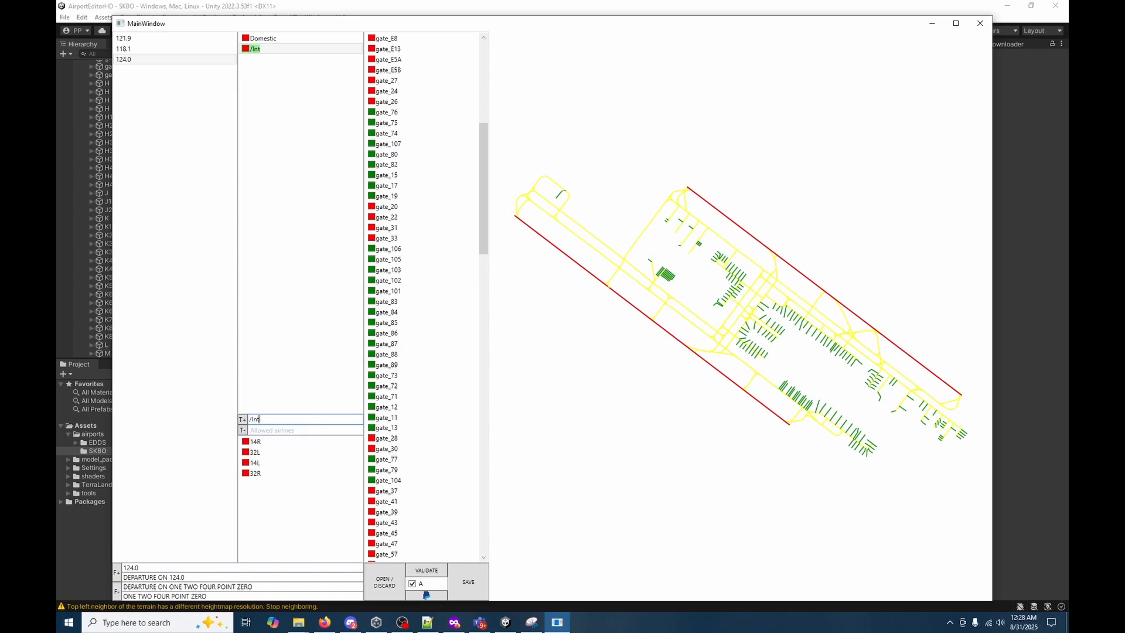
type("e")
key("BackSpace")
key("BackSpace")
key("BackSpace")
key("BackSpace")
key("BackSpace")
type("International")
type("Catch all")
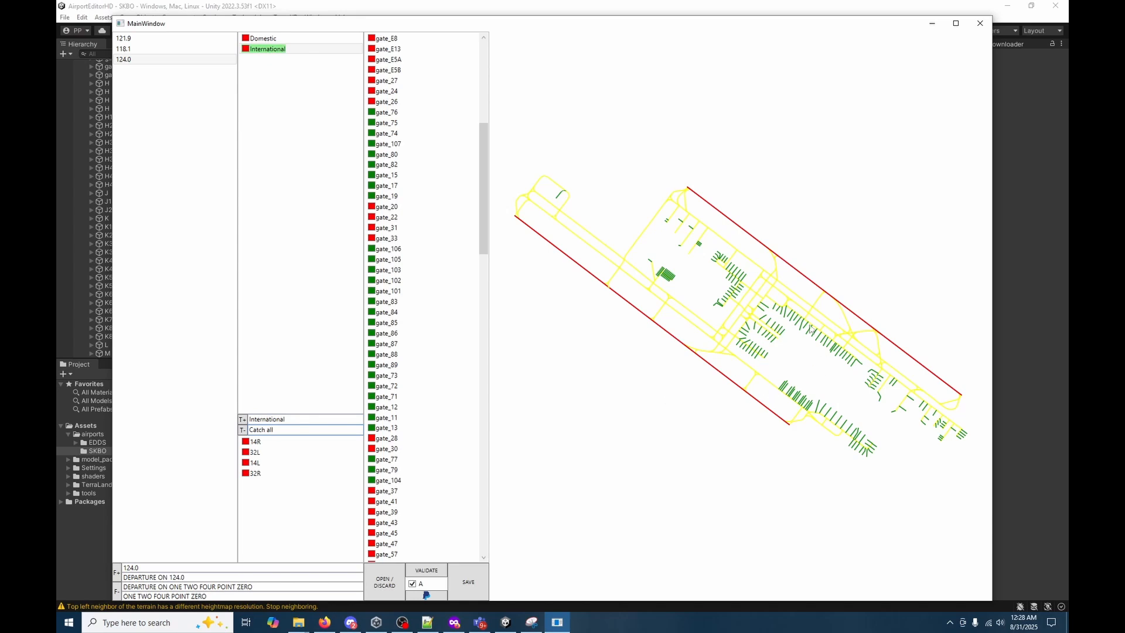
Assign International the long gate row northeast of the Domestic gates, remove the overlapping Domestic gates and compare both terminals' selections.
left_click(761, 308)
mouse_move(772, 302)
left_mouse_down()
mouse_move(844, 352)
mouse_move(816, 334)
left_mouse_up()
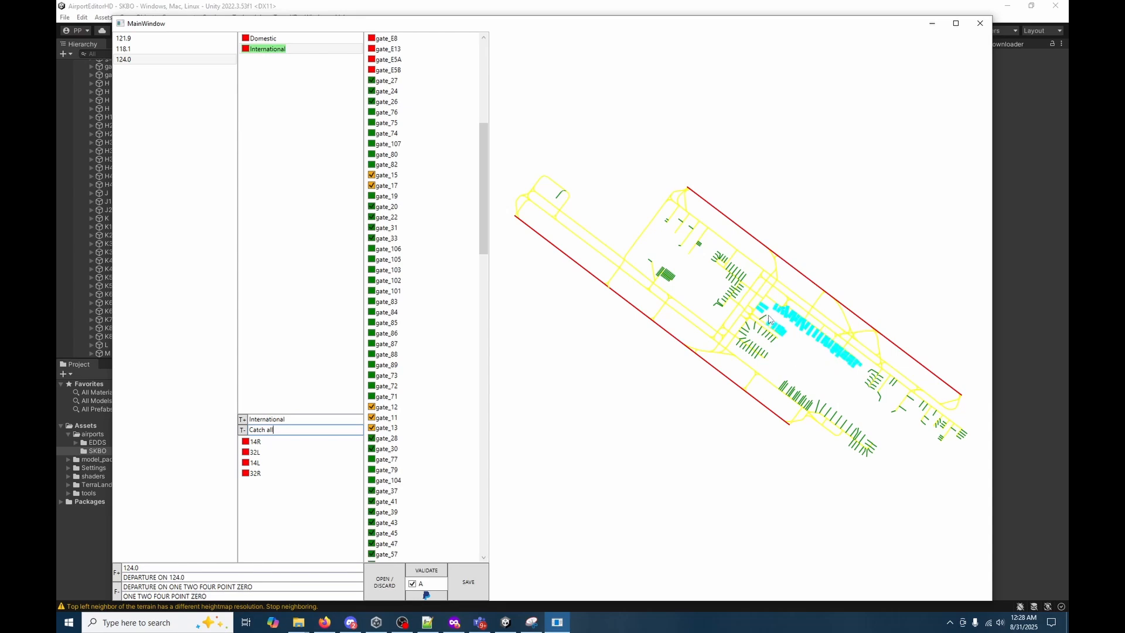
left_click_drag(768, 315, 786, 355)
left_click(263, 38)
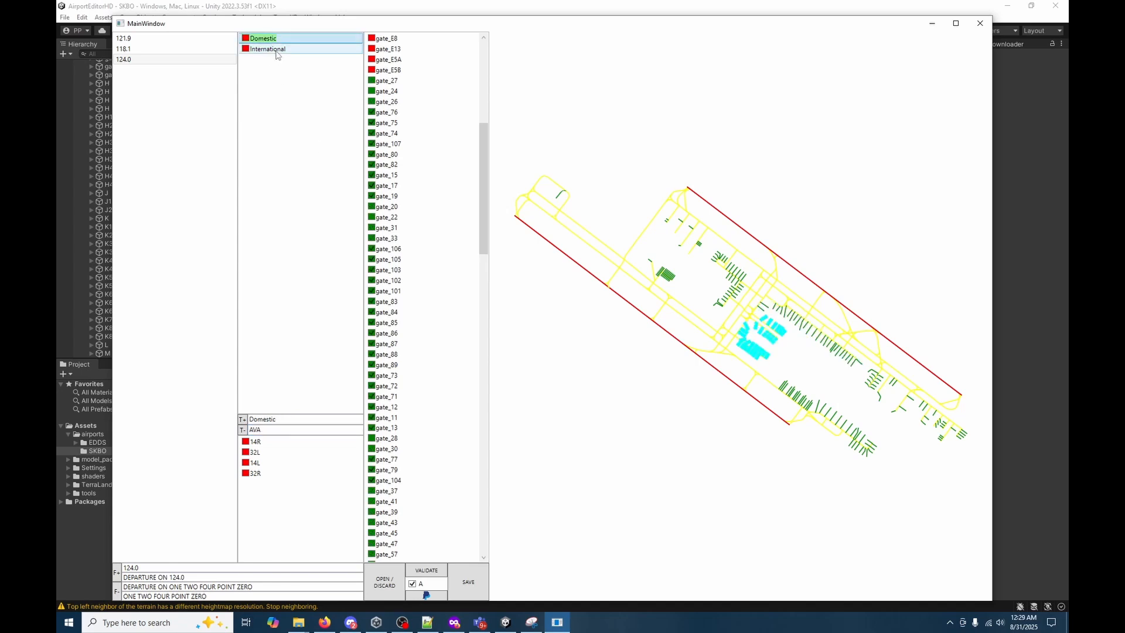
left_click(278, 52)
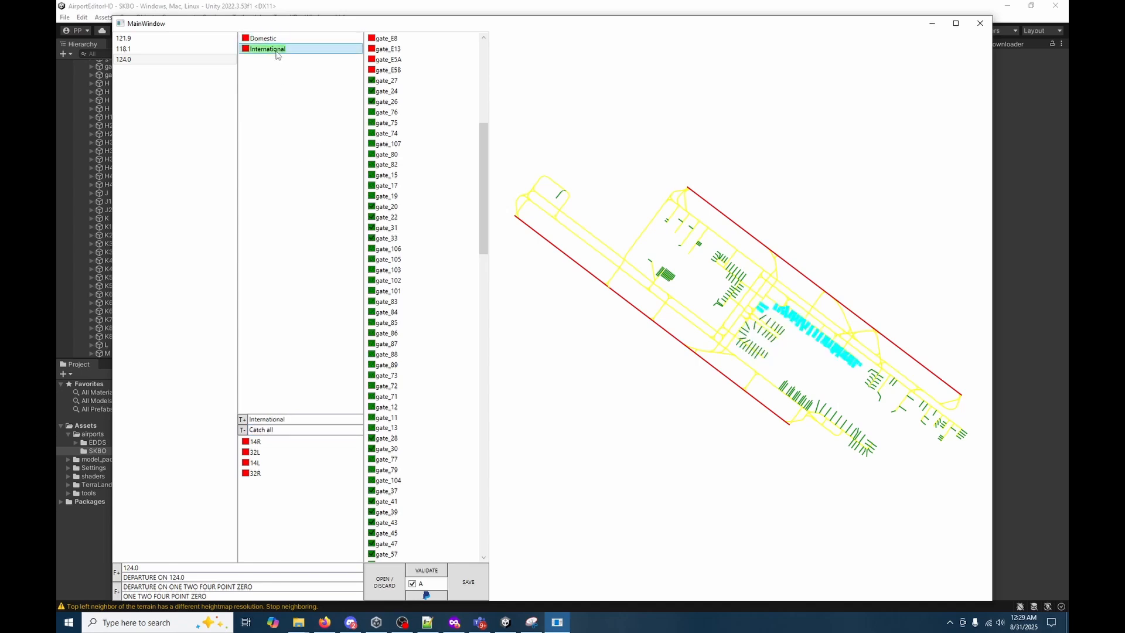
Add a terminal named M Gates and assign it the angled gate cluster northwest of the taxiway crossing.
left_click(242, 420)
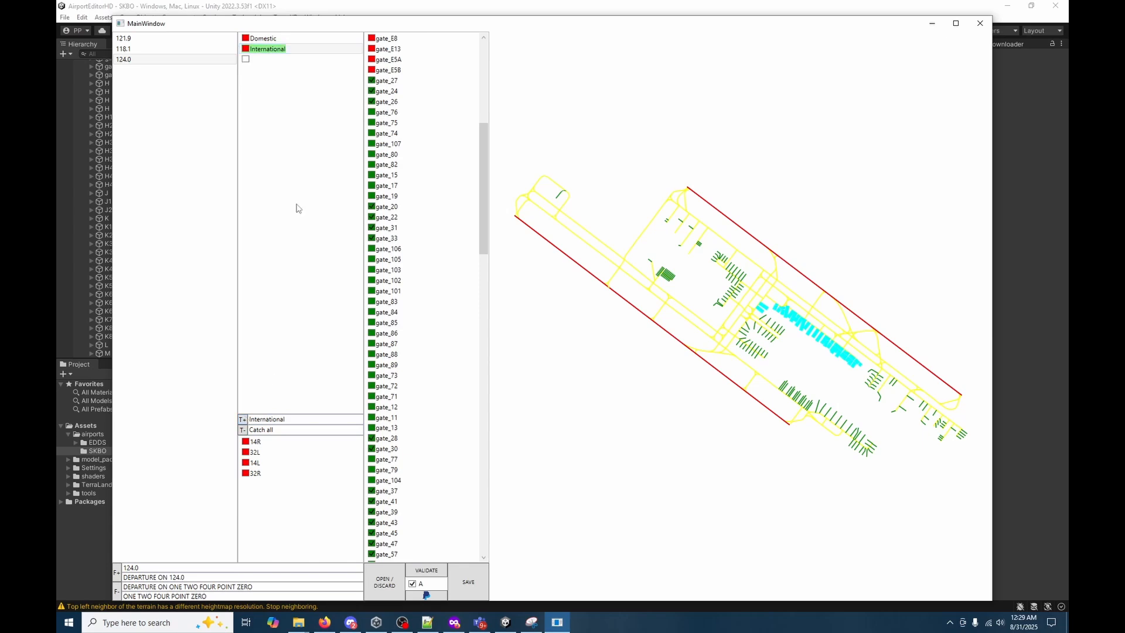
left_click(271, 59)
left_click(279, 420)
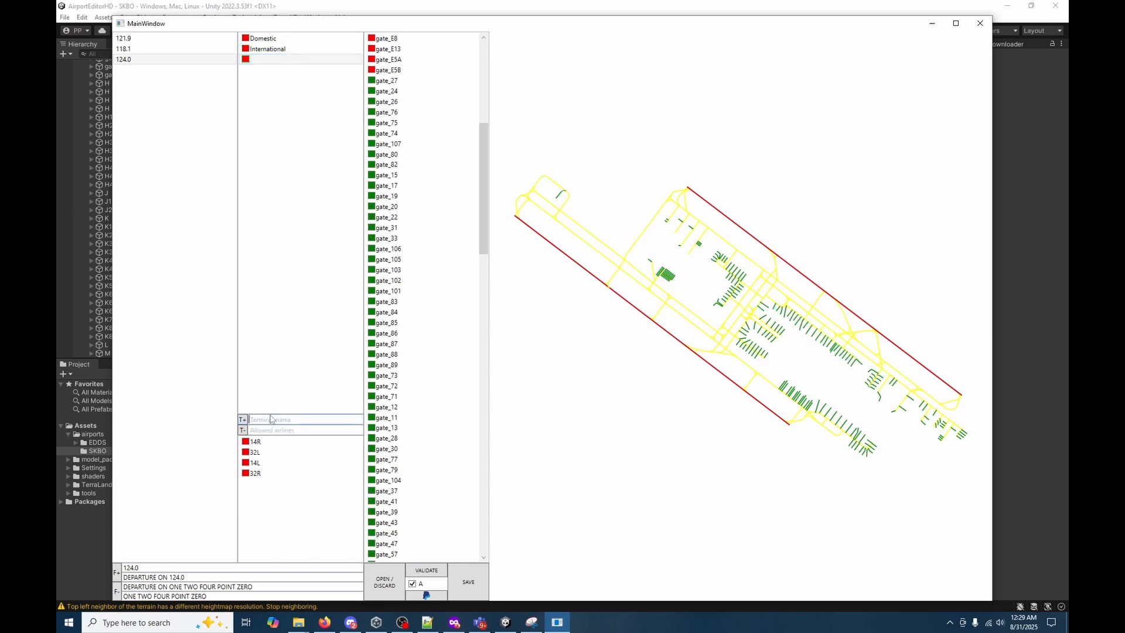
type("M Gates")
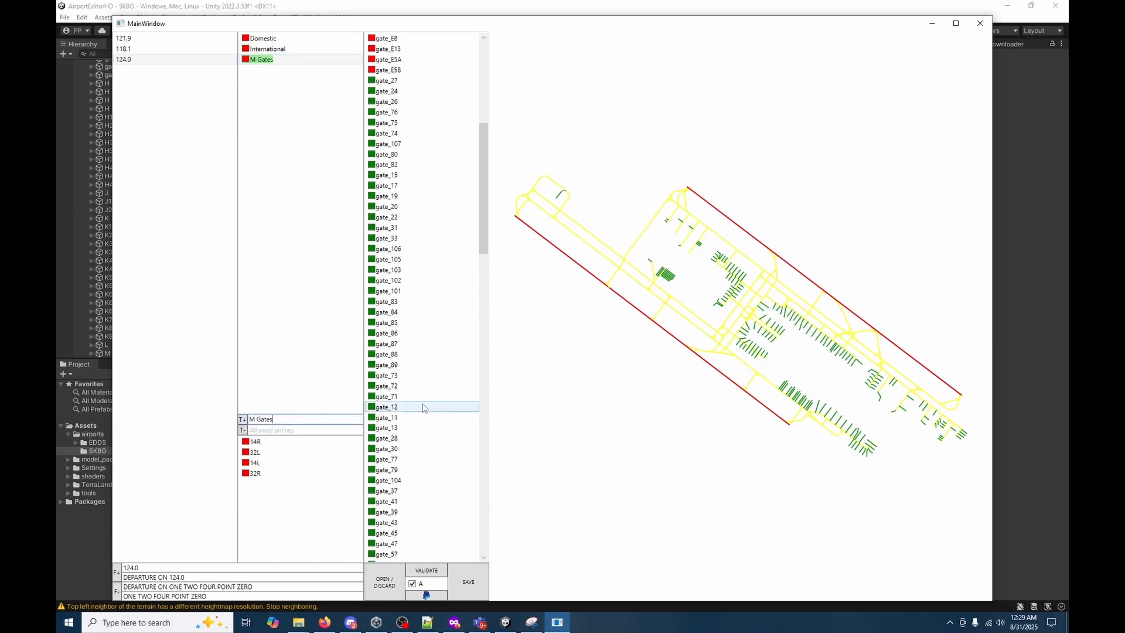
left_click_drag(710, 253, 724, 273)
left_click_drag(742, 261, 748, 269)
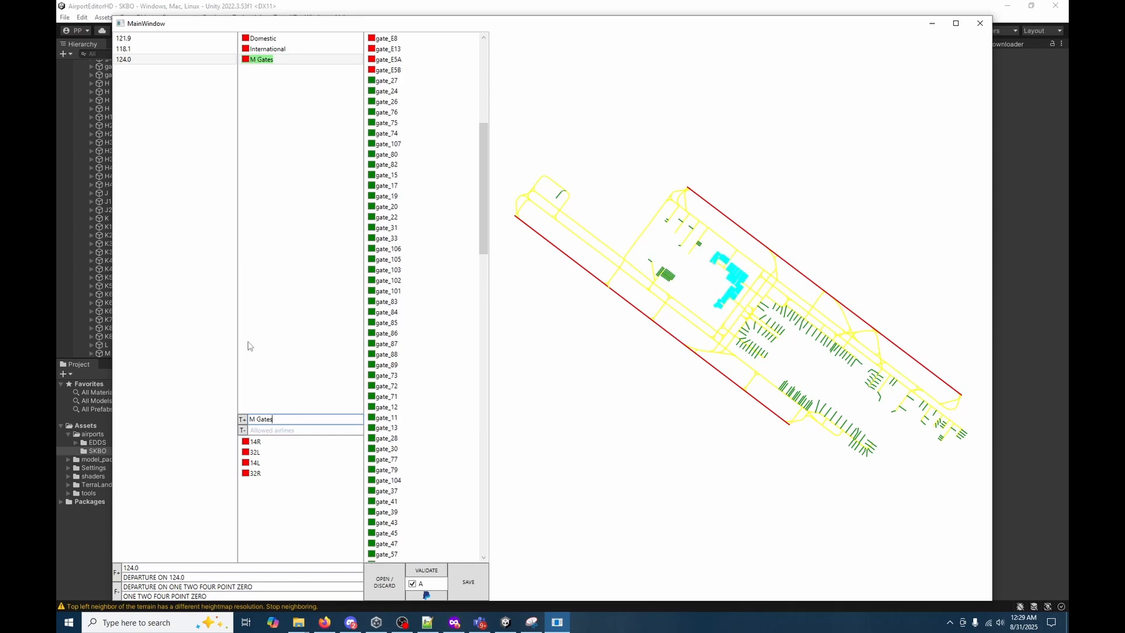
Add another blank terminal and inspect the isolated apron at the airport's northwest end in the Unity scene.
left_click(244, 419)
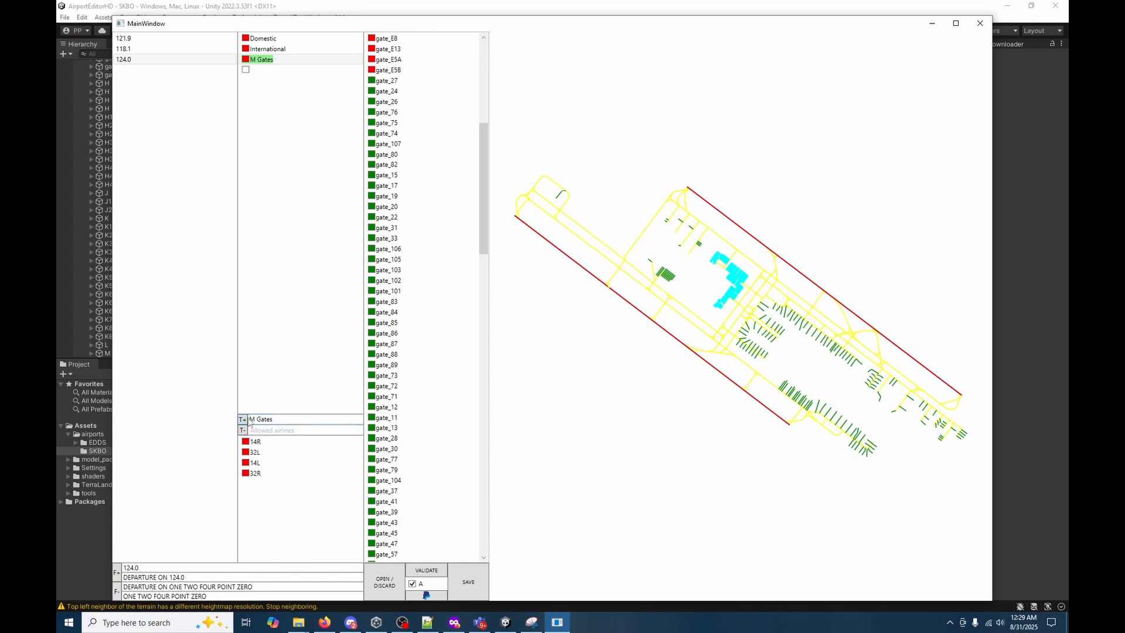
left_click(298, 70)
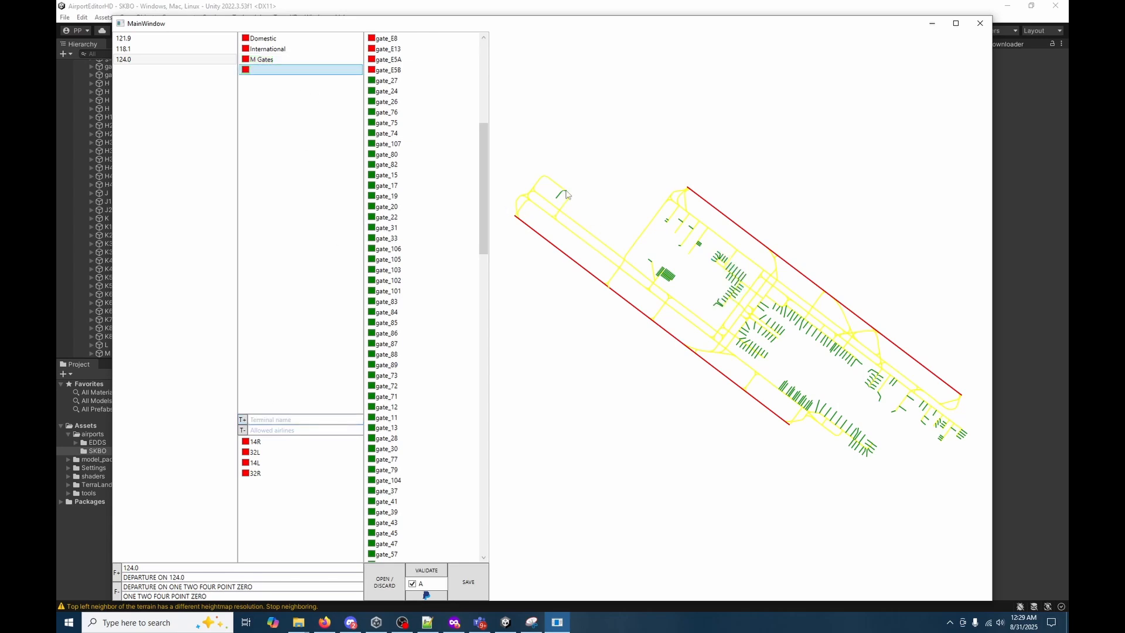
left_click_drag(464, 25, 507, 457)
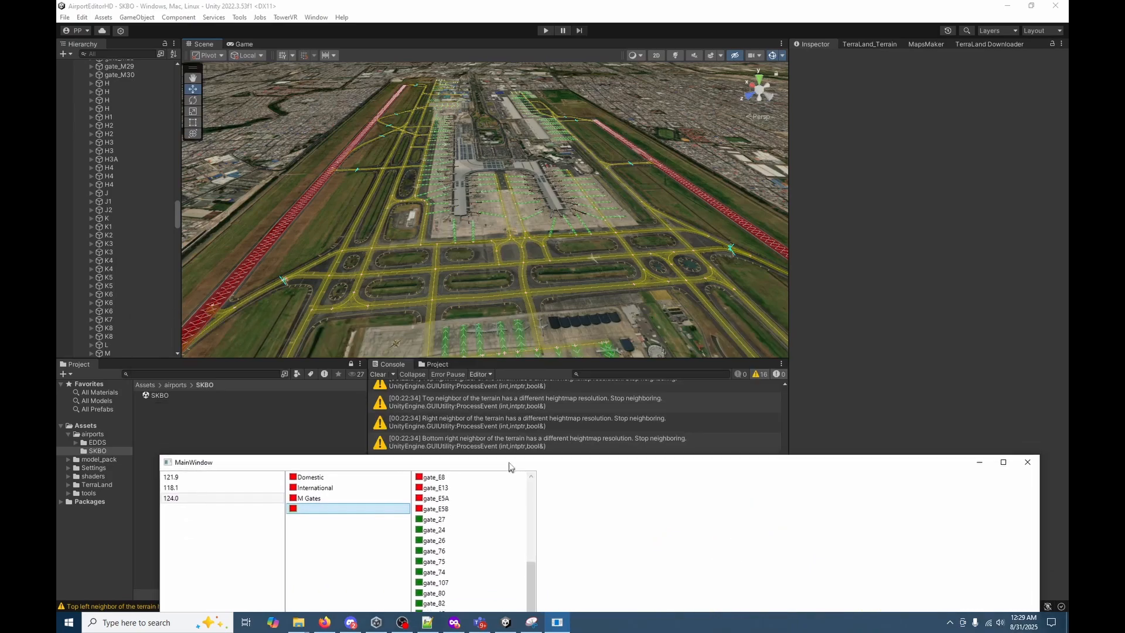
left_click(831, 296)
right_click_drag(832, 292, 1020, 291)
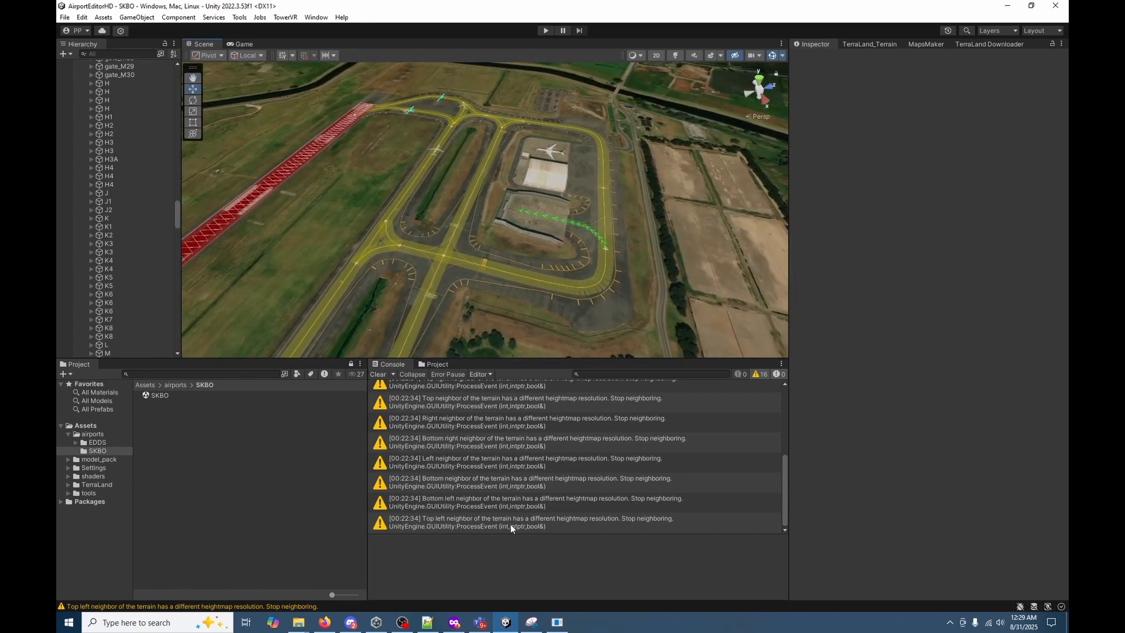
Switch back to TS3FreqVisualizer, name the blank terminal G1 and assign it the isolated gate at the northwest end.
left_click(557, 622)
left_click_drag(381, 468, 408, 58)
left_click(357, 445)
type("g")
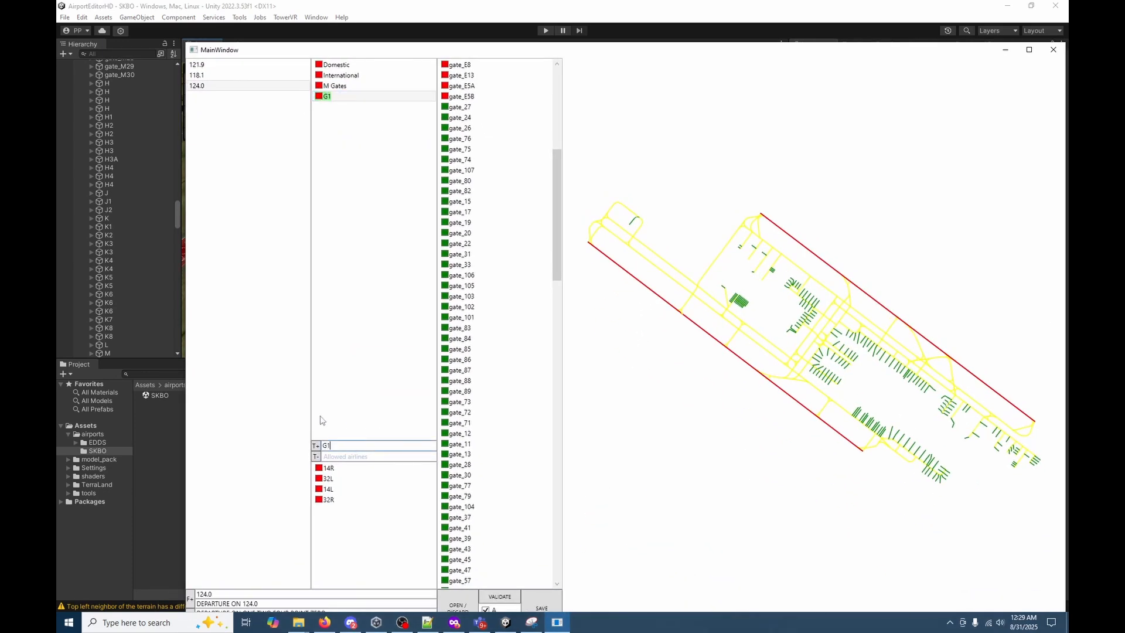
left_click_drag(671, 251, 622, 204)
left_click_drag(428, 54, 412, 20)
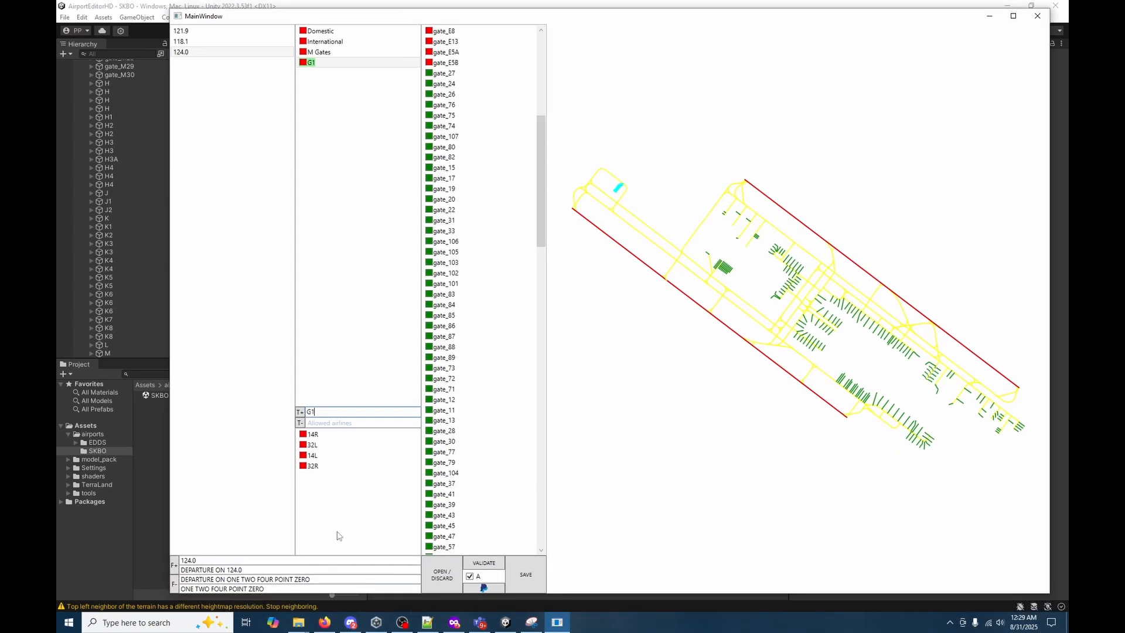
Add a GA terminal with Catch all (GA) as allowed airlines and assign it the scattered gates northwest of the M Gates.
left_click(300, 413)
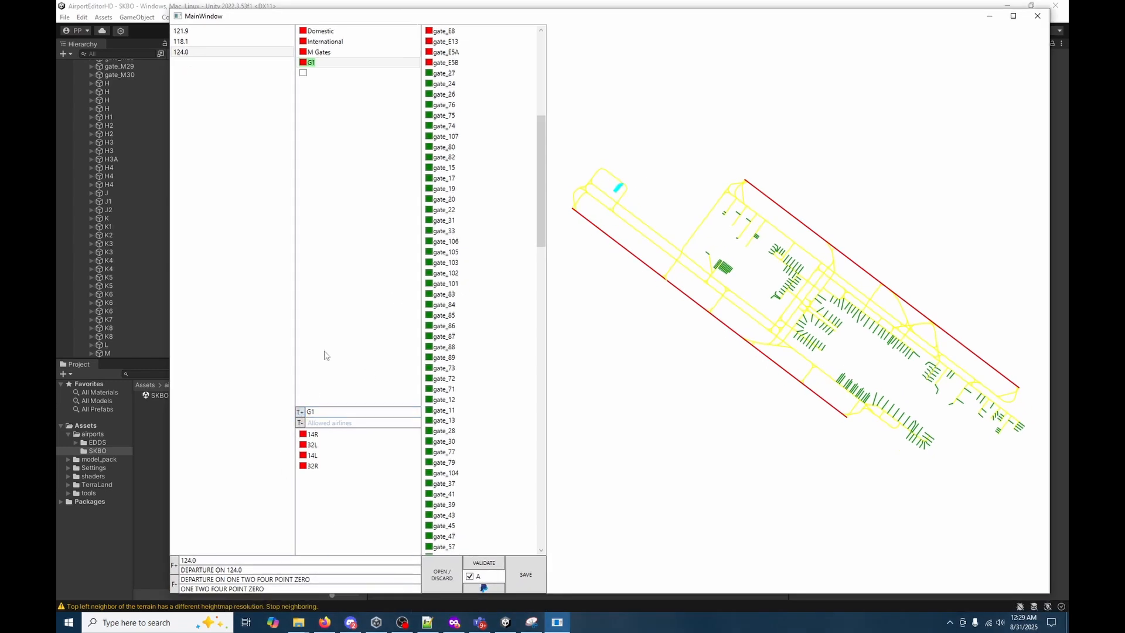
left_click(345, 74)
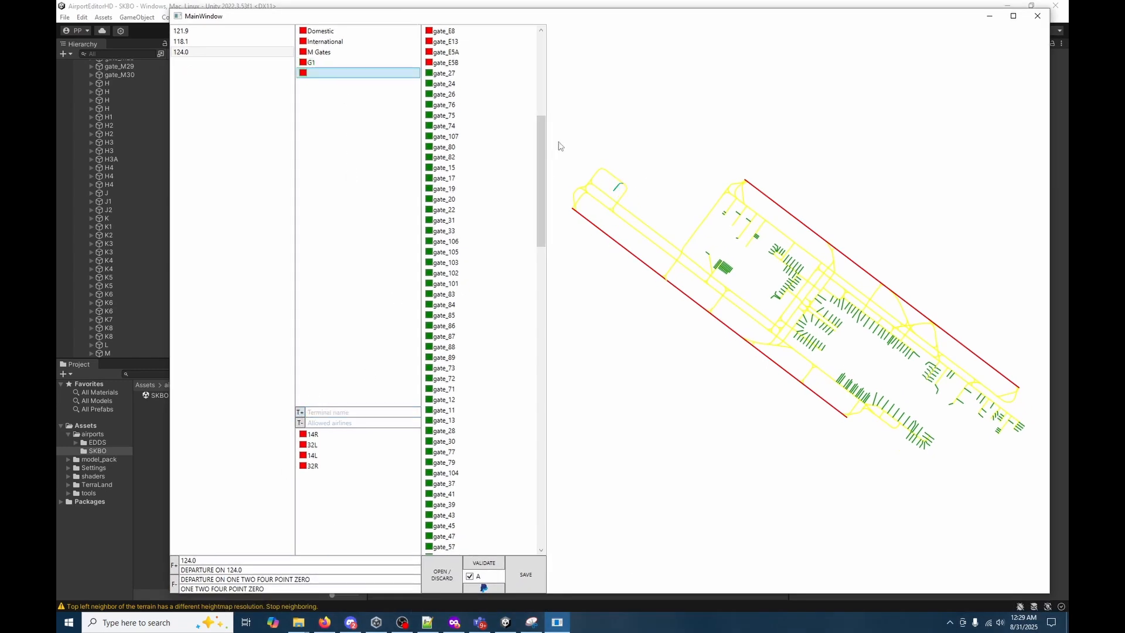
left_click(360, 412)
type("ga")
left_click(357, 422)
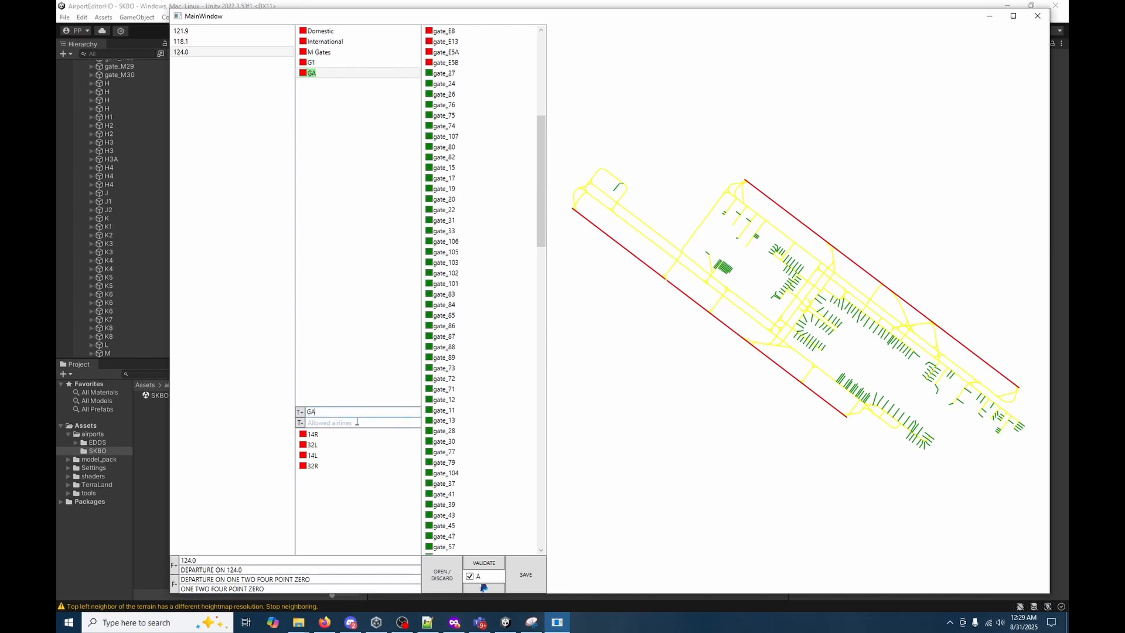
type("Catch all (GA")
left_click_drag(742, 281, 762, 253)
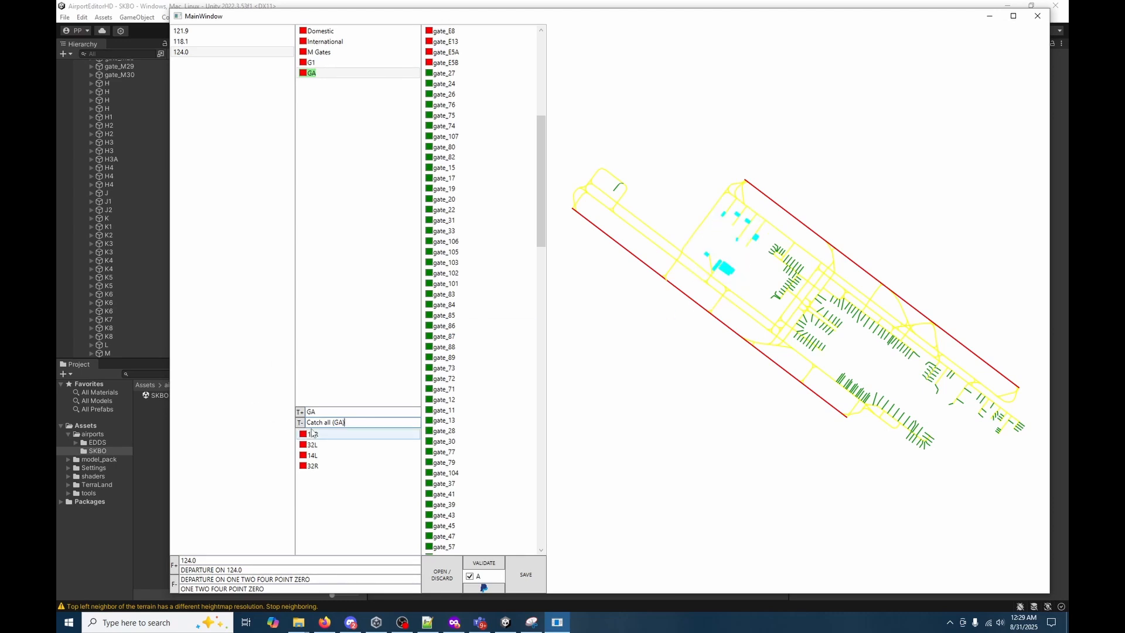
left_click(353, 64)
left_click(351, 73)
Add a new terminal named Cargo.
left_click(300, 414)
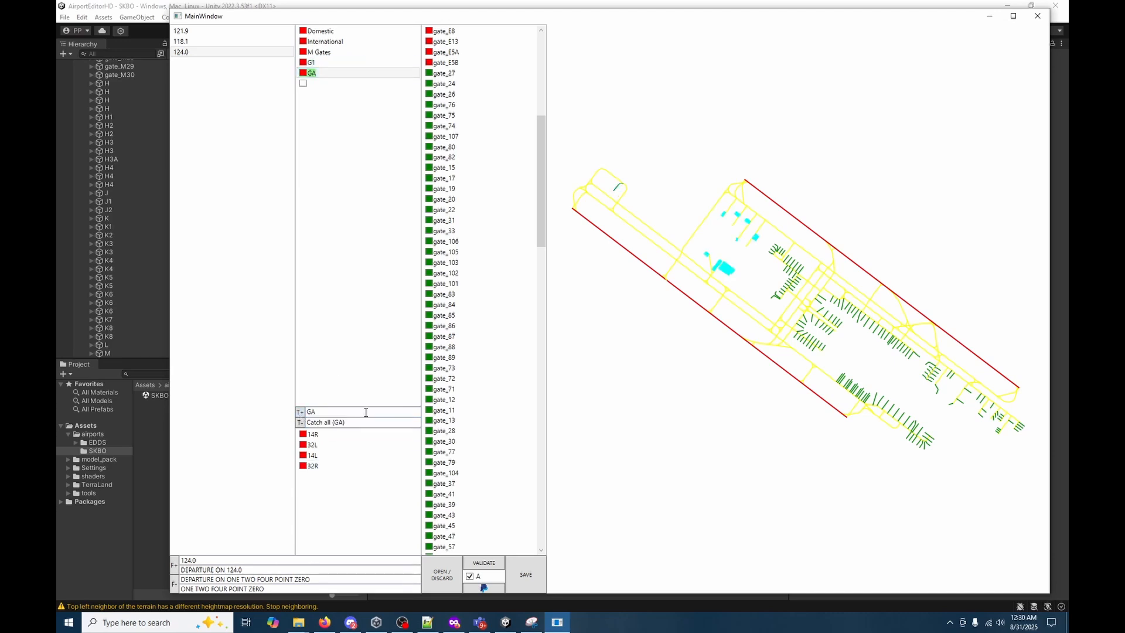
left_click(350, 83)
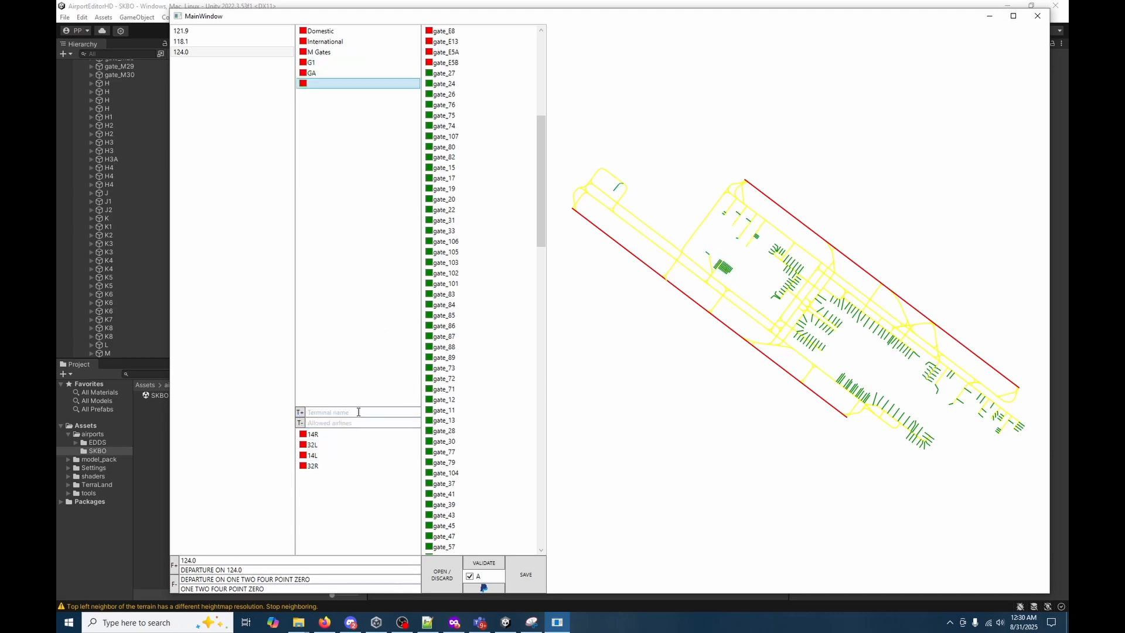
left_click(359, 412)
type("Cargo")
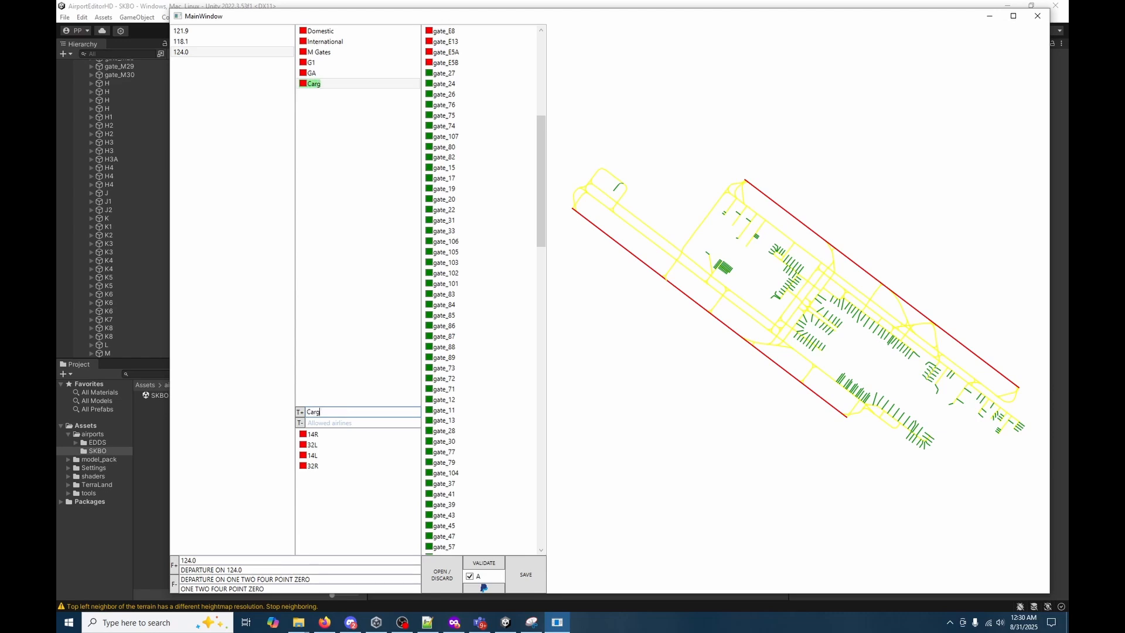
Set Cargo's allowed airlines to Catch all (Cargo) and assign it the long gate row beside the southwestern runway's end.
key("Tab")
type("G")
key("BackSpace")
type("Catch all (Cargo")
left_click_drag(825, 371, 889, 415)
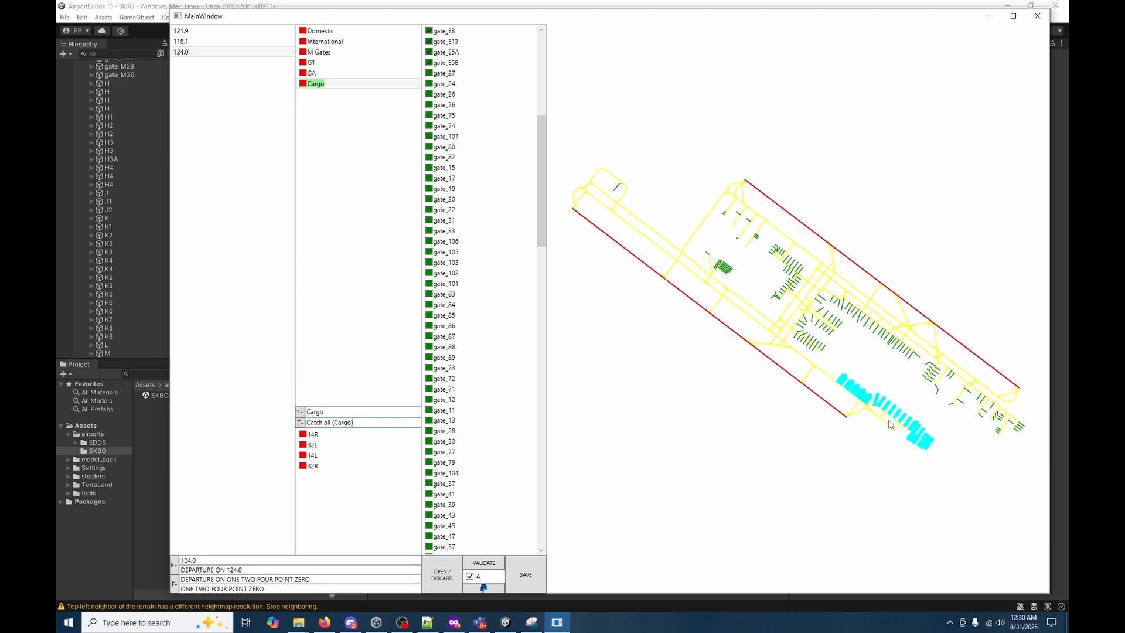
Review the gate selection of each terminal from Domestic through Cargo on the airport map.
left_click(361, 77)
left_click(355, 86)
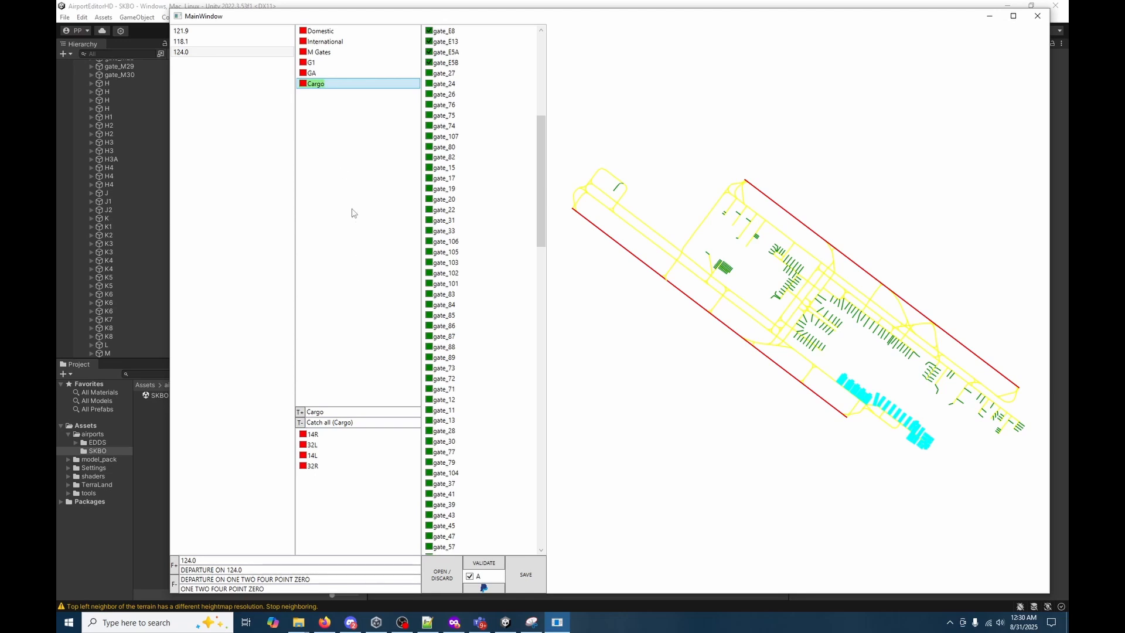
left_click(332, 32)
left_click(333, 43)
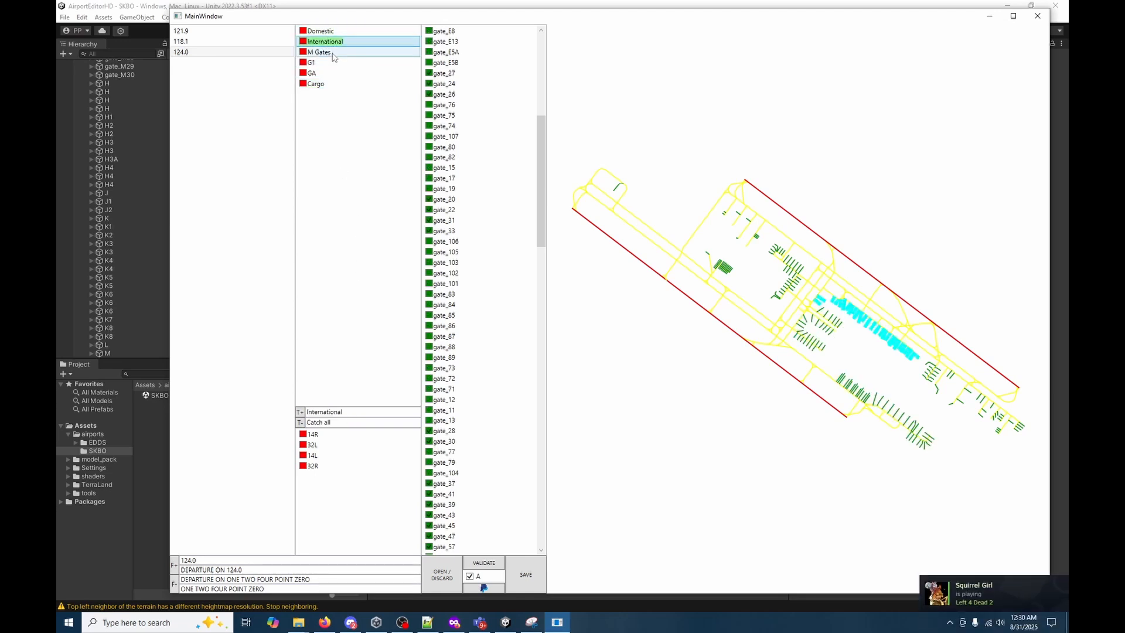
left_click(332, 53)
left_click(336, 63)
left_click(339, 73)
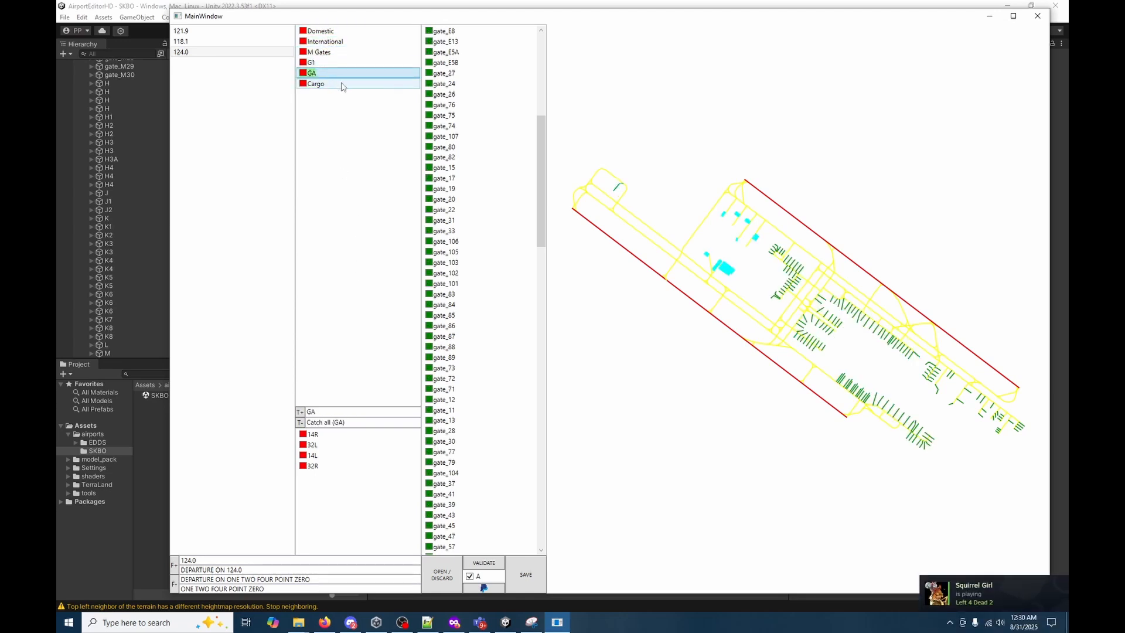
left_click(343, 86)
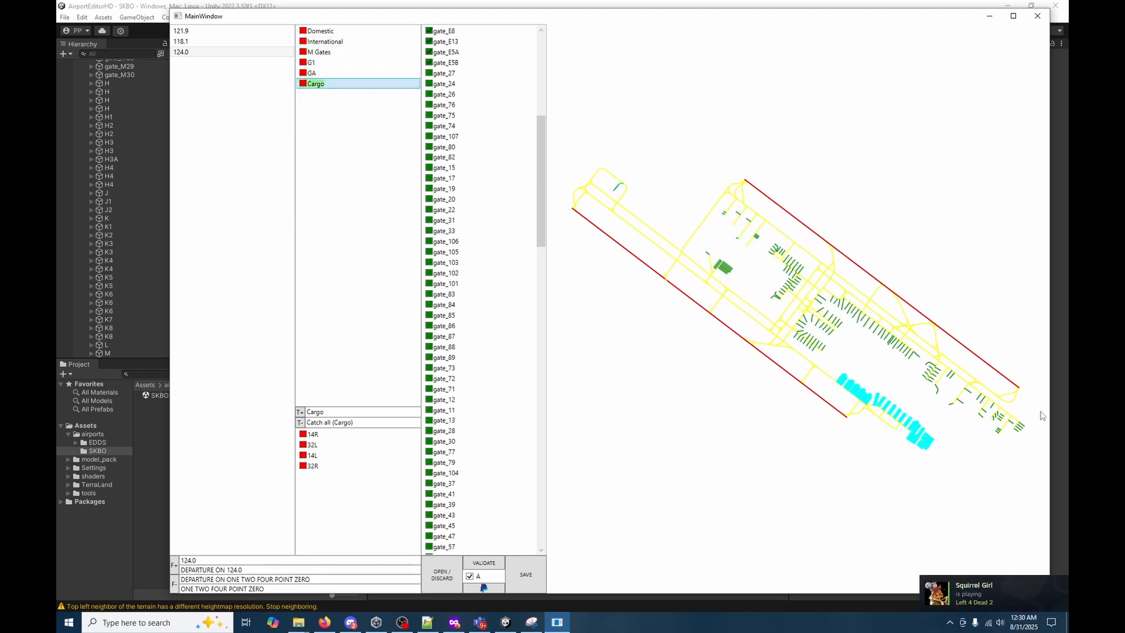
Add a Maintenance terminal, assign it the gates at the airport's southeast end and check the gate list for unassigned gates.
left_click(300, 422)
left_click(387, 94)
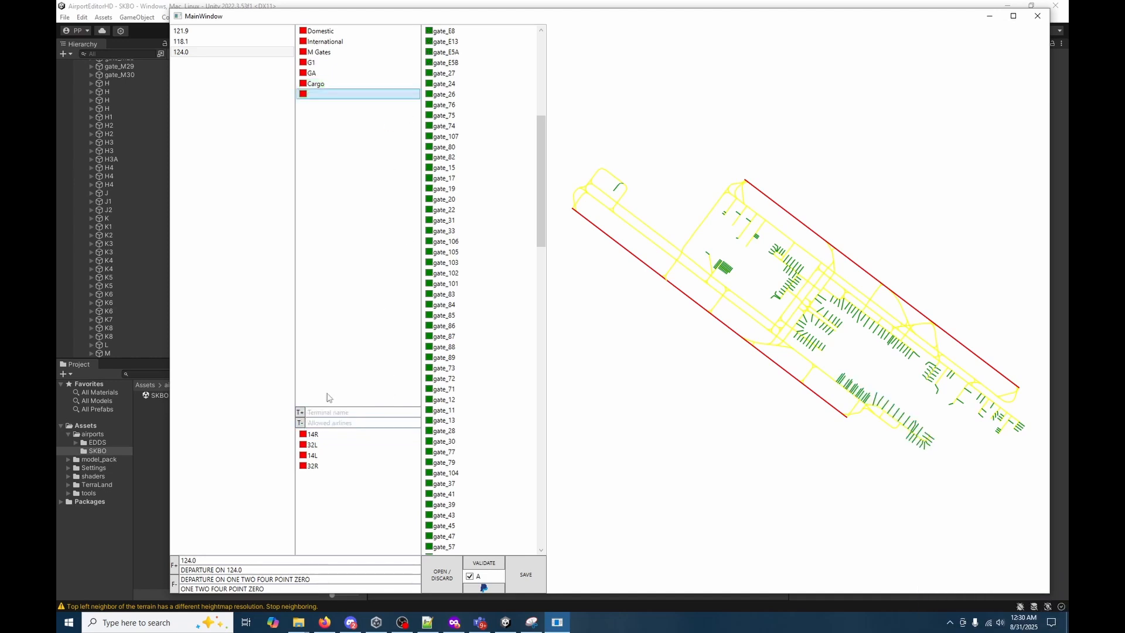
left_click(326, 412)
type("ain")
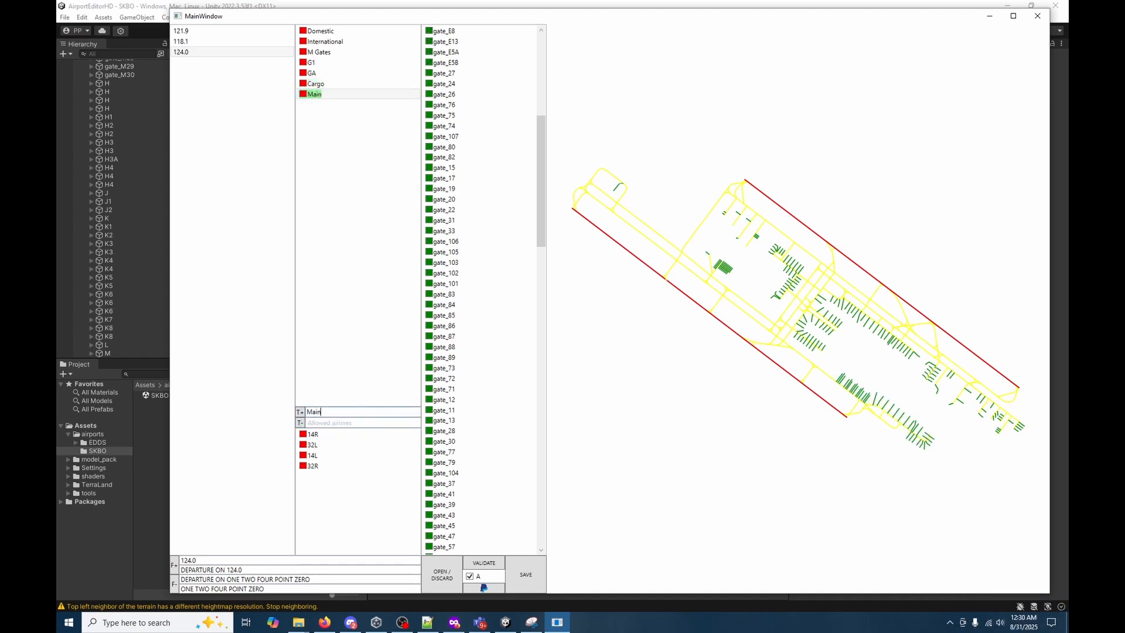
type("tenance")
left_click_drag(929, 358, 988, 418)
left_click_drag(1039, 447, 931, 372)
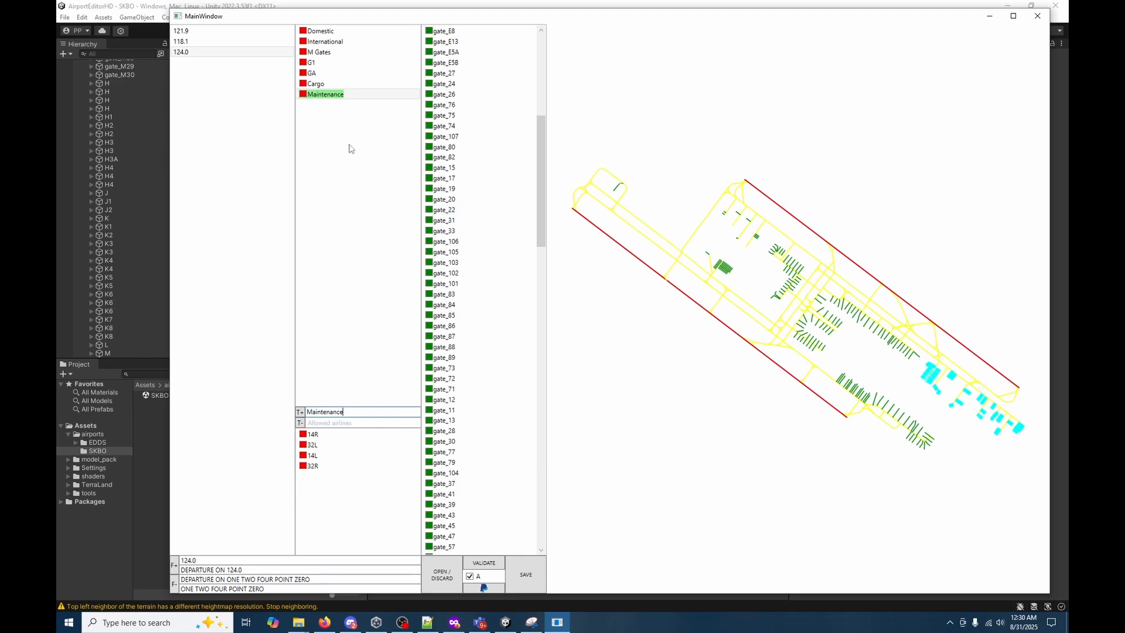
left_click(343, 86)
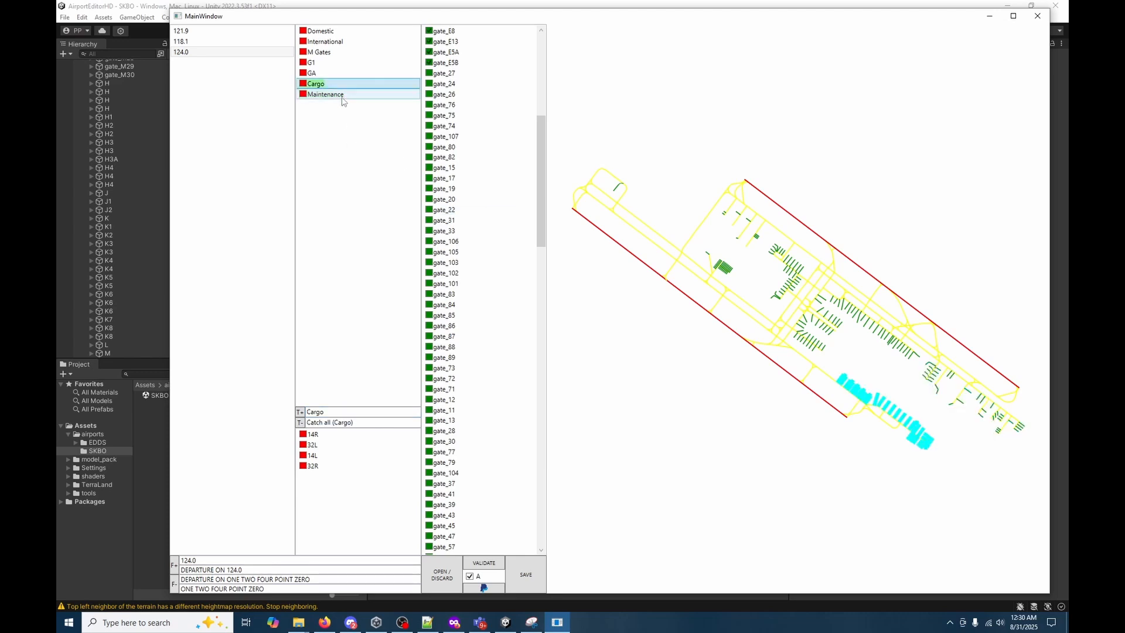
left_click_drag(541, 145, 518, 514)
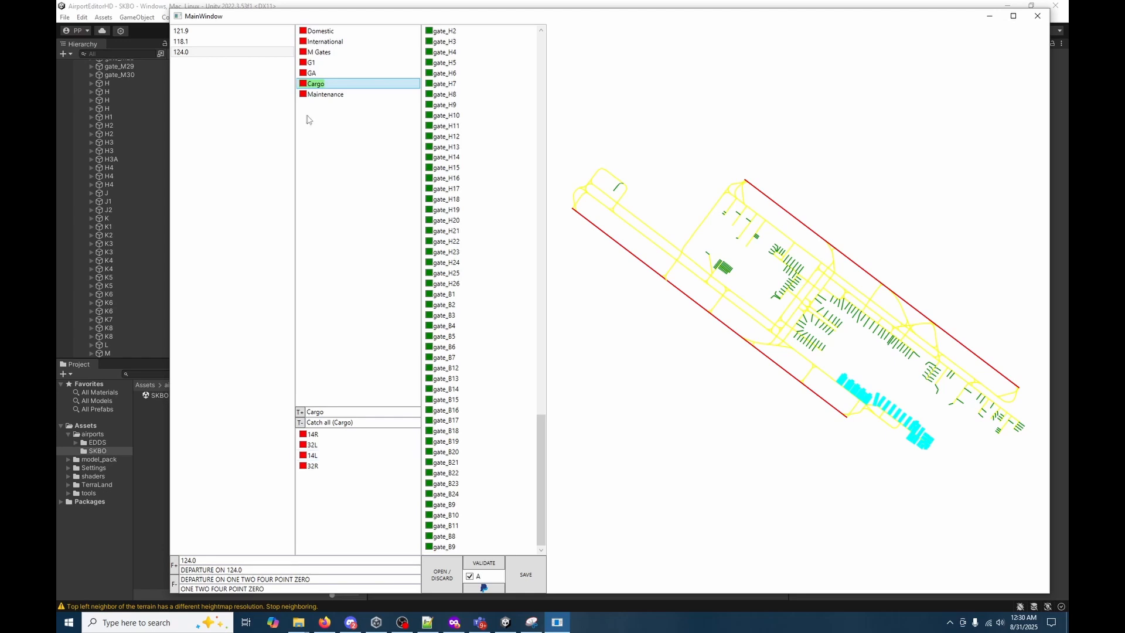
Change the ground frequency to 121.8, including its text GROUND ON 121.8 and both spoken forms with ONE TWO ONE POINT EIGHT.
left_click(260, 32)
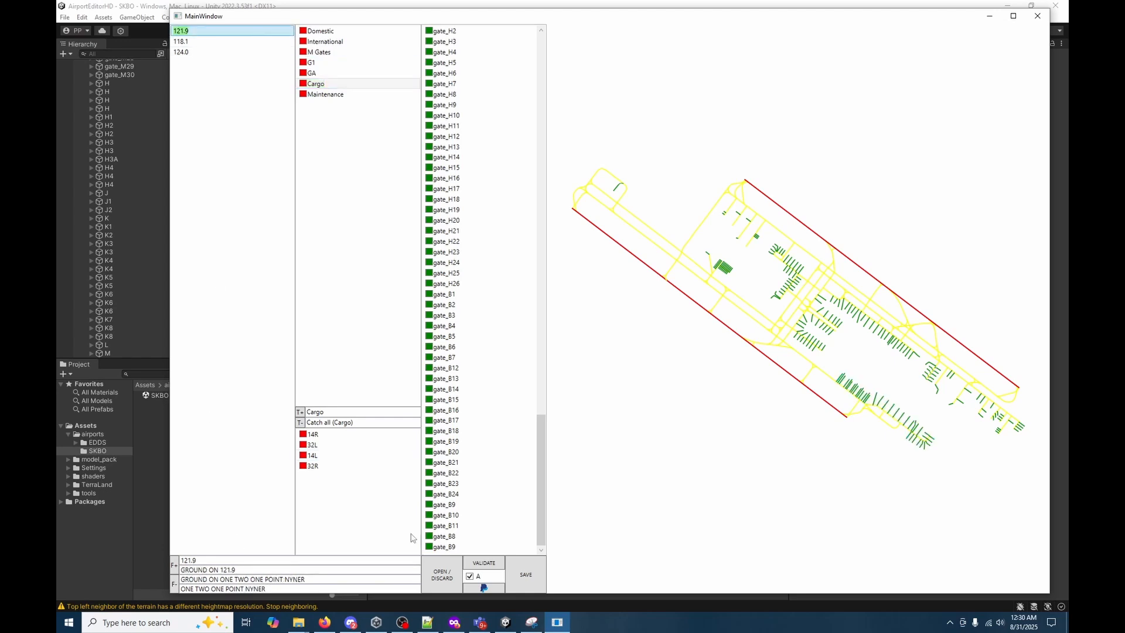
left_click(530, 624)
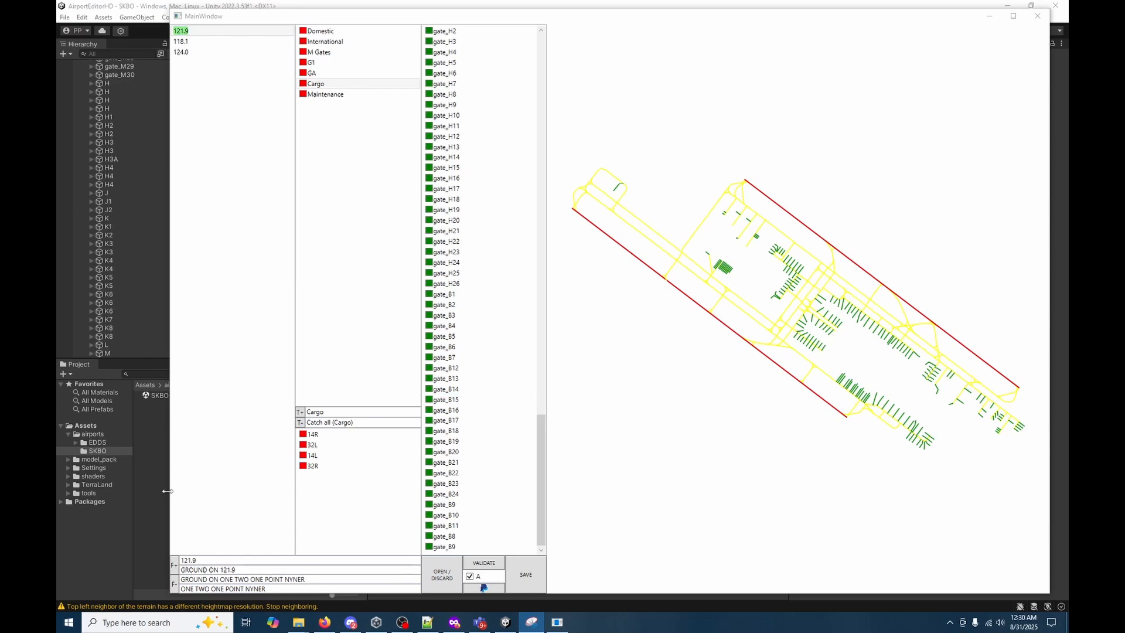
left_click(217, 562)
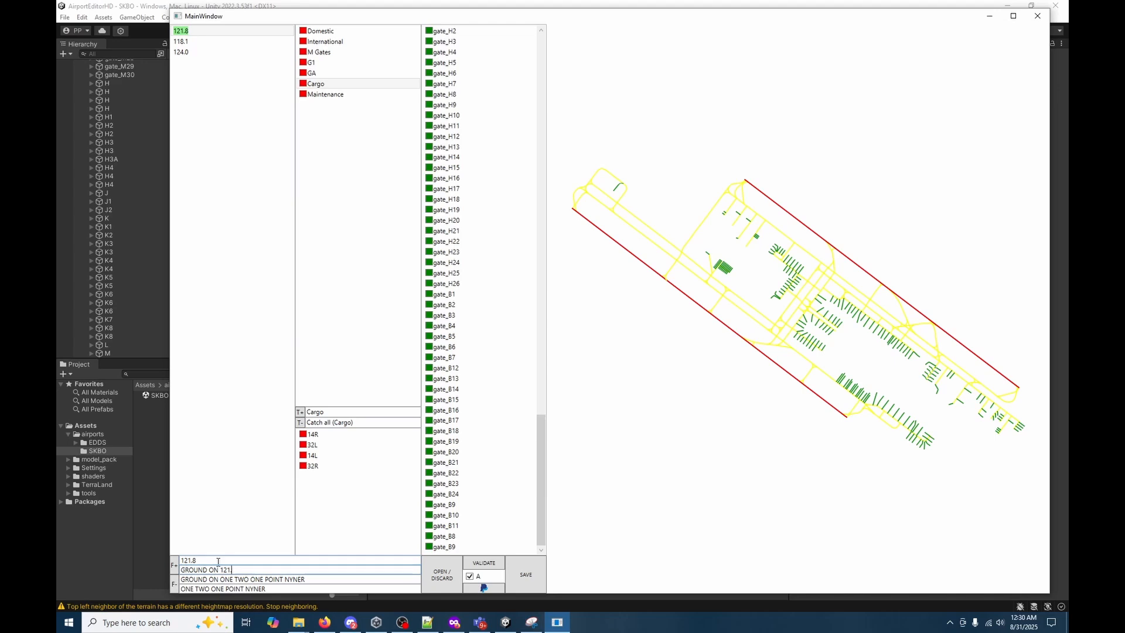
key("Tab")
type("EIGHT")
key("ctrl+shift+Left")
key("ctrl+shift+Left")
key("ctrl+shift+Left")
key("ctrl+shift+Left")
key("ctrl+shift+Left")
key("ctrl+c")
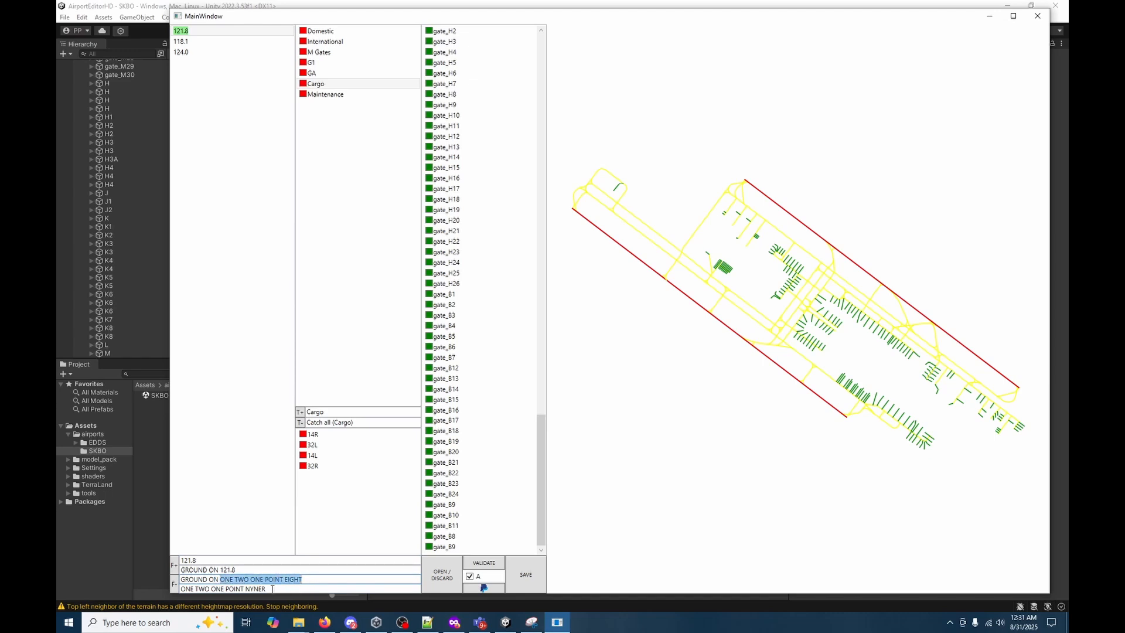
left_click_drag(272, 589, 180, 587)
key("ctrl+v")
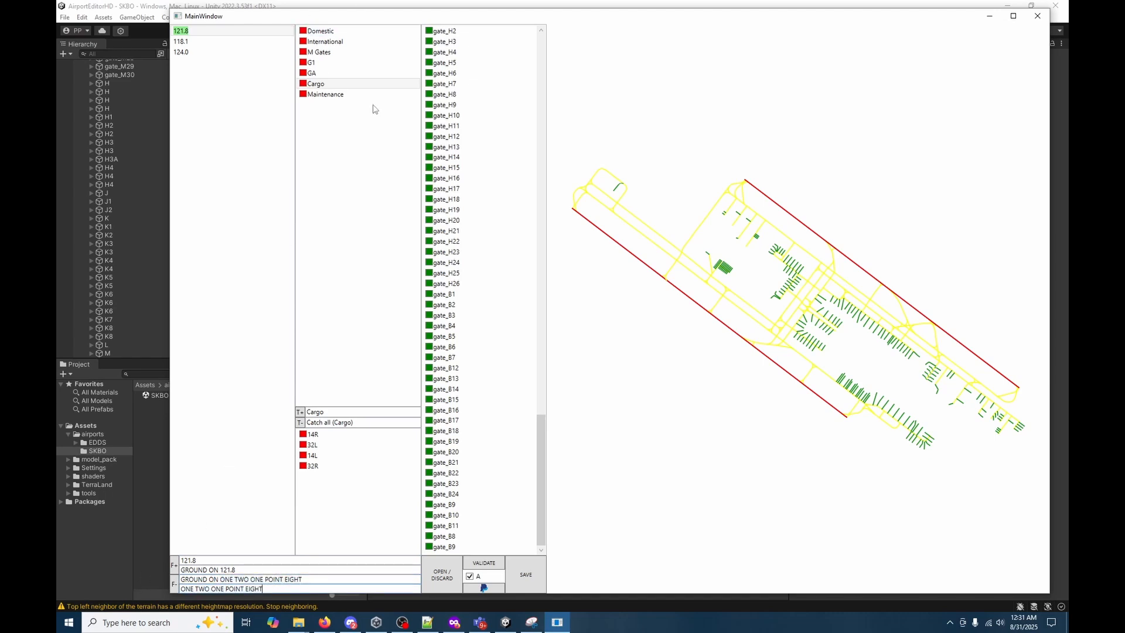
Assign M Gates, G1, GA, Cargo and Maintenance to the 121.8 ground frequency, then select the 118.1 tower frequency.
left_click(303, 32)
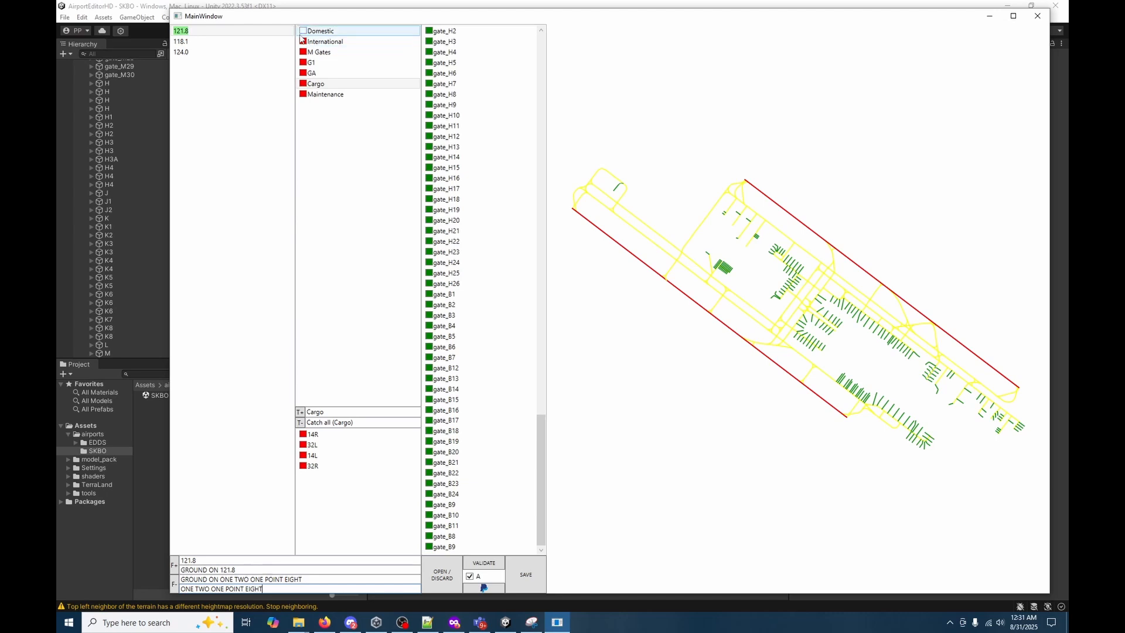
left_click(303, 51)
left_click(303, 62)
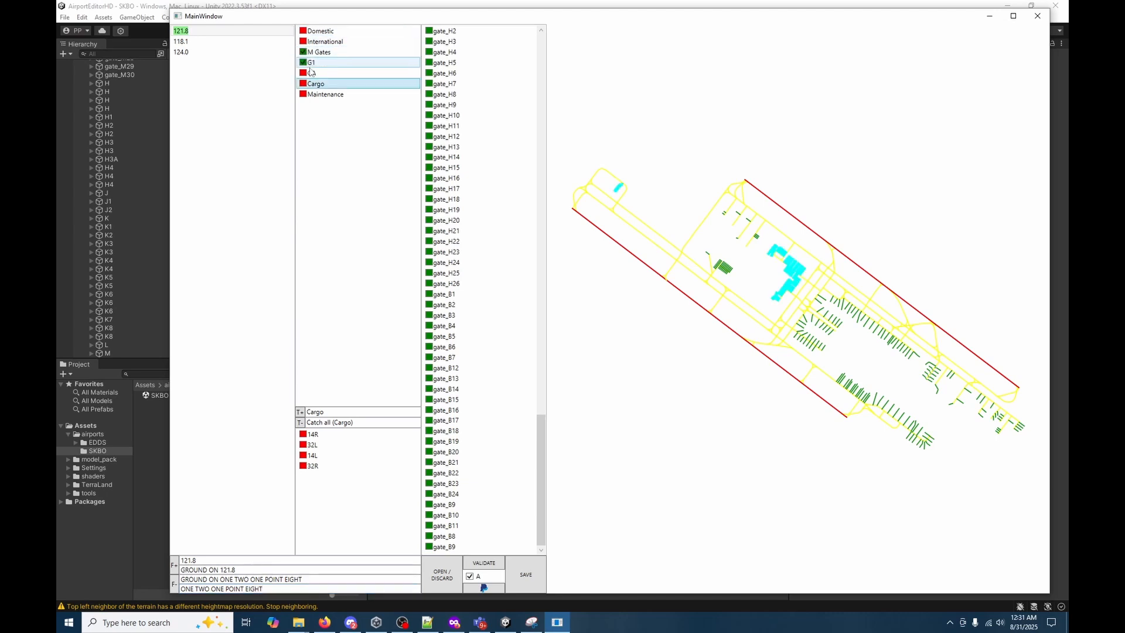
left_click(305, 72)
left_click(303, 83)
left_click(304, 93)
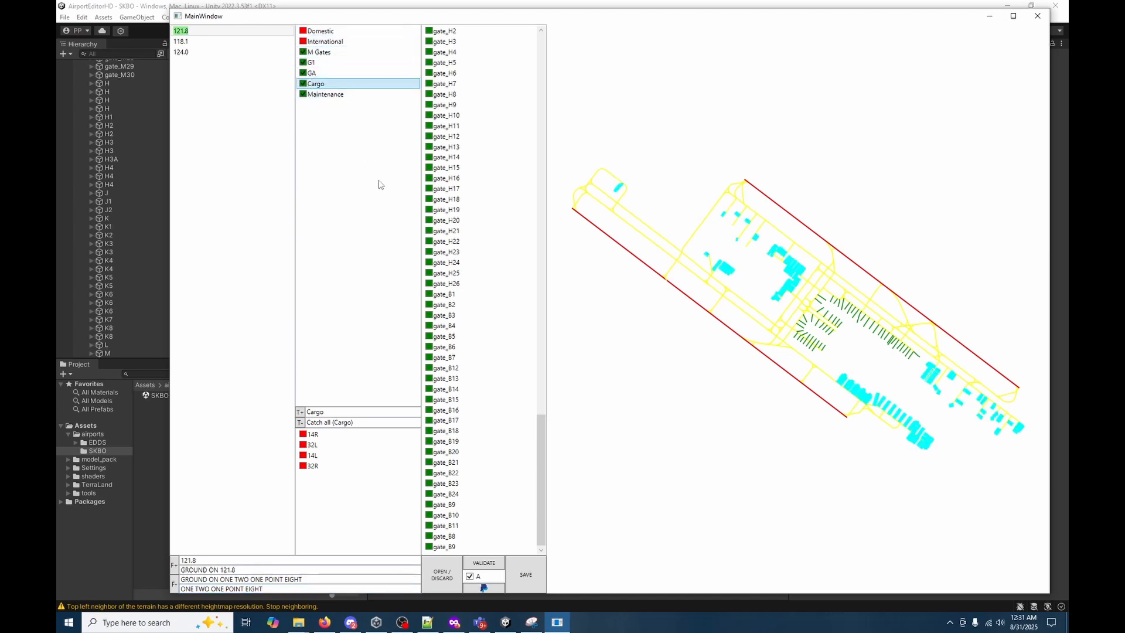
left_click(222, 43)
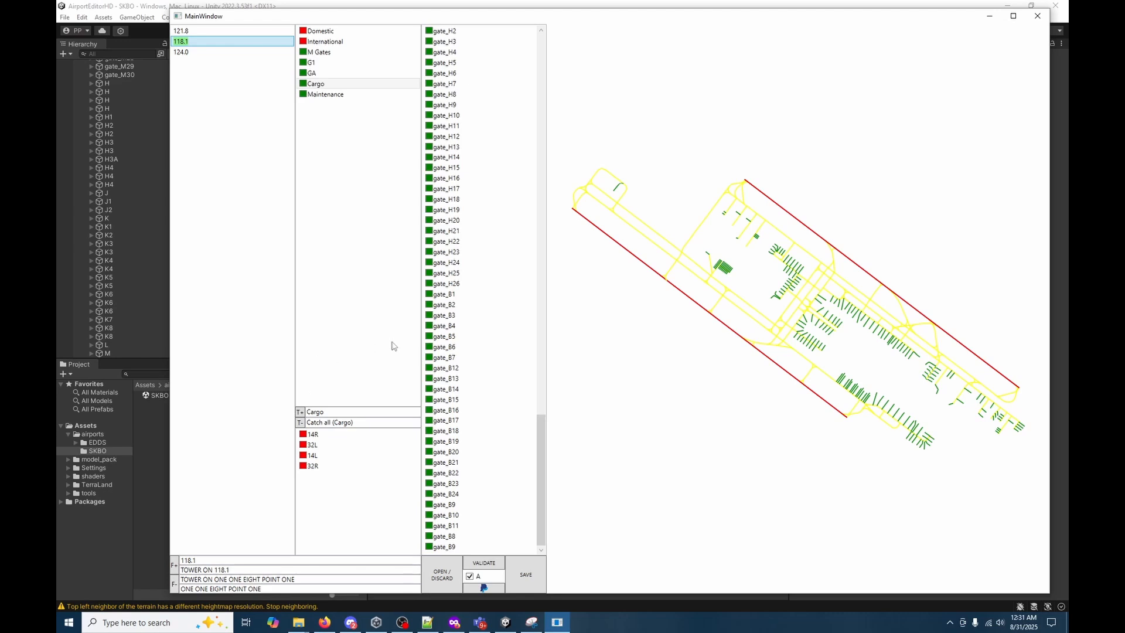
Assign runways 14R, 32L, 14L and 32R to the 118.1 tower frequency.
left_click(302, 435)
left_click(303, 435)
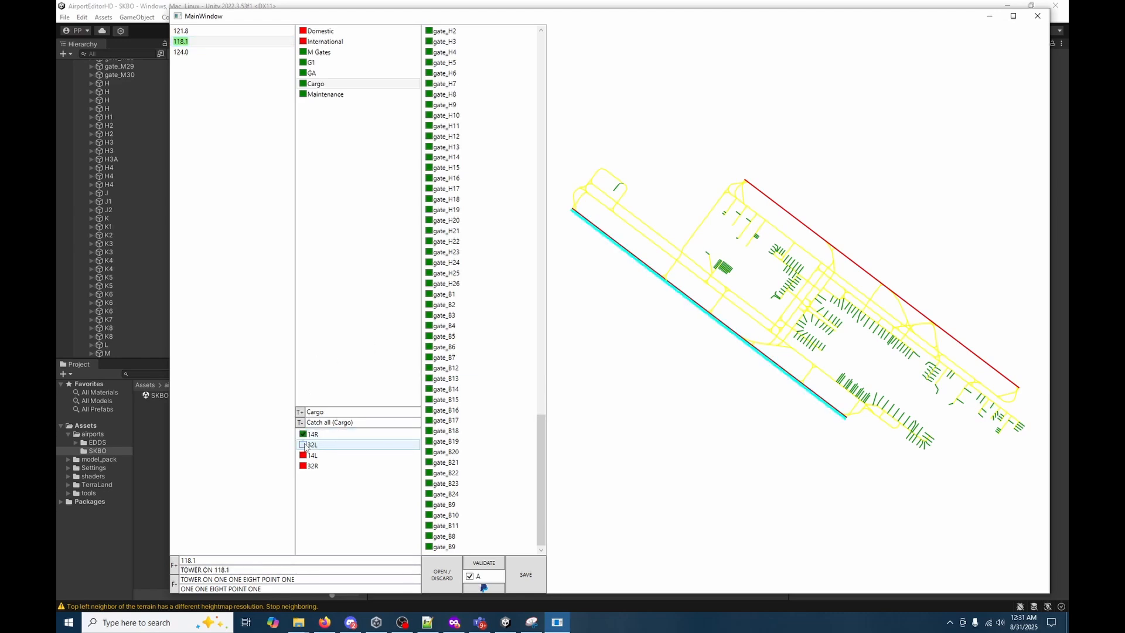
left_click(303, 445)
left_click(303, 456)
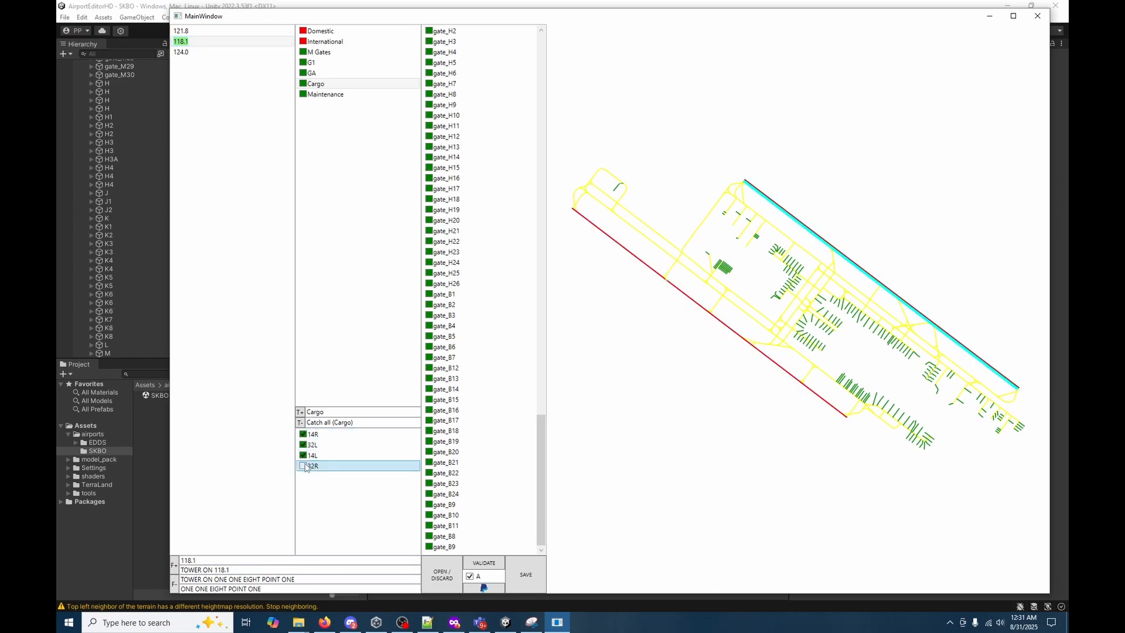
Change the departure frequency to 121.3, including its written text DEPARTURE ON 121.3.
left_click(206, 54)
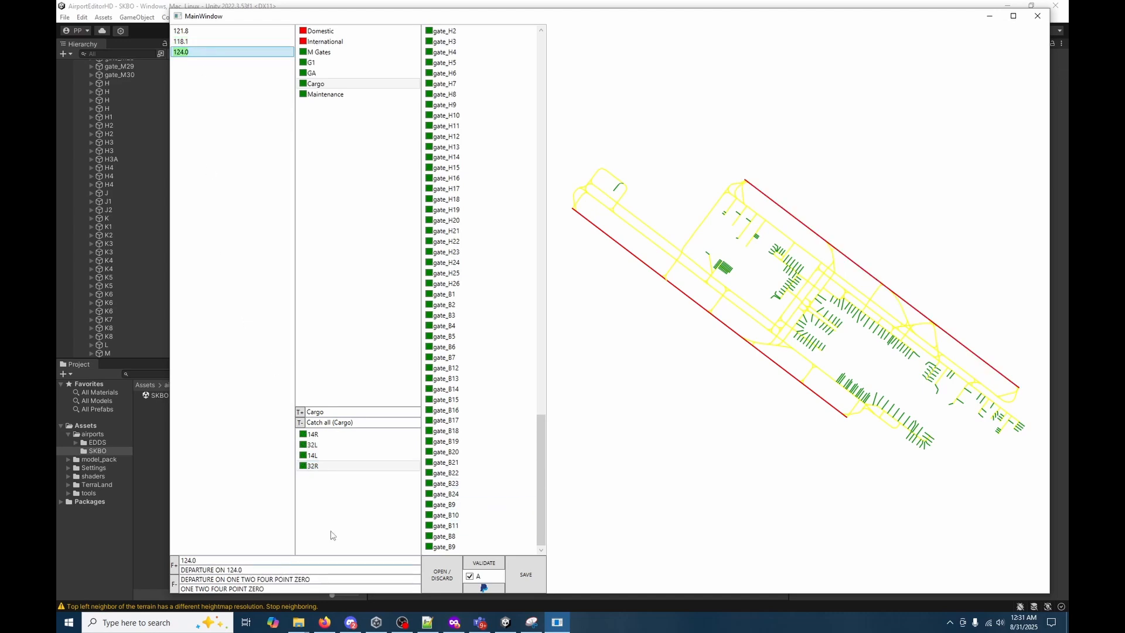
left_click_drag(197, 560, 188, 561)
type("1")
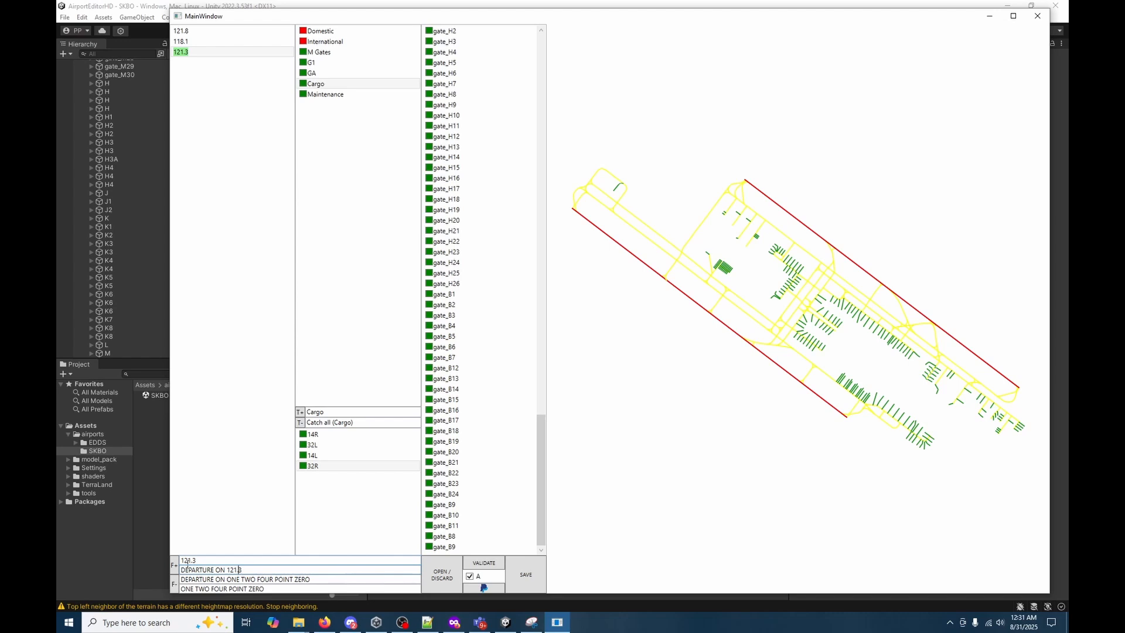
type("BOGOTOA")
key("BackSpace")
key("BackSpace")
key("BackSpace")
key("BackSpace")
key("BackSpace")
key("BackSpace")
key("BackSpace")
key("BackSpace")
type("EL DORADO")
left_click_drag(218, 571, 176, 577)
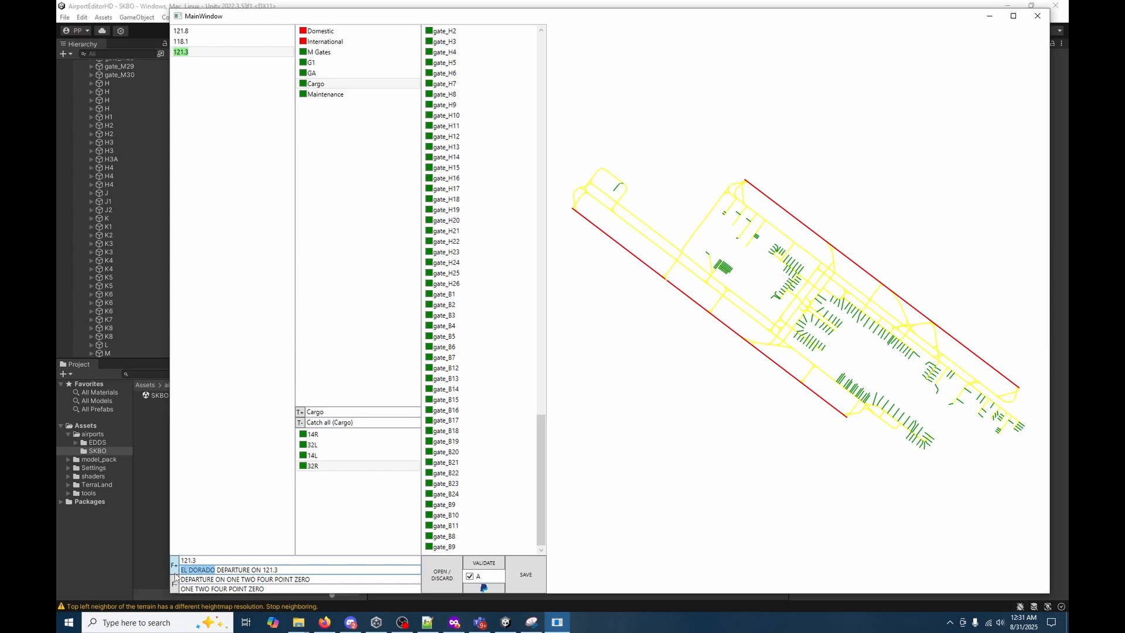
key("BackSpace")
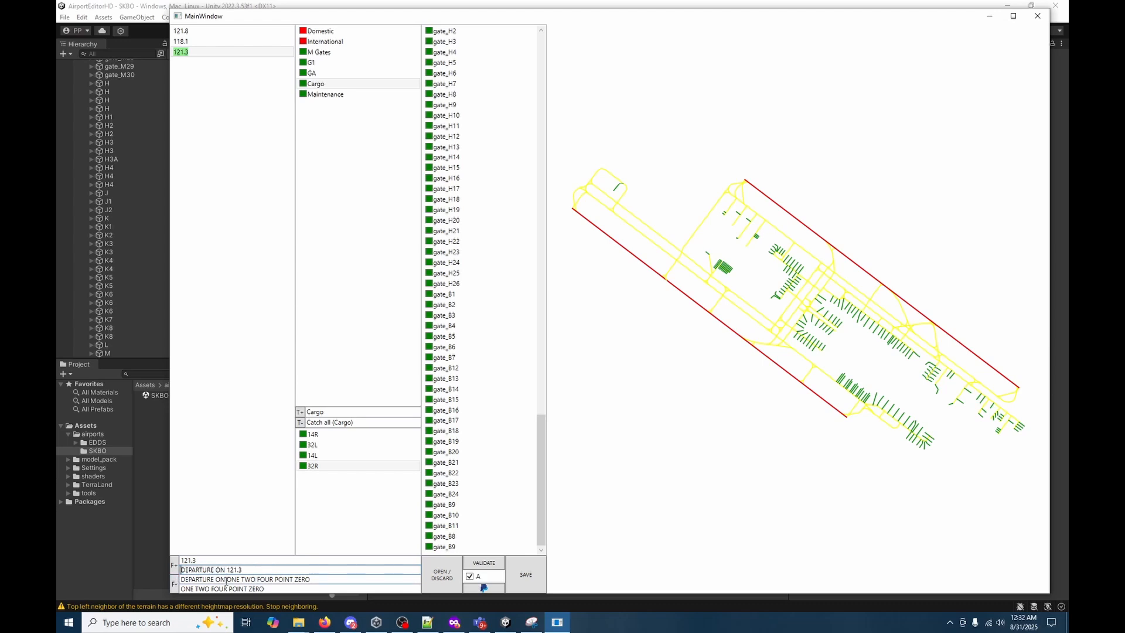
Set the departure's spoken text to EL DORADO DEPARTURE ON ONE TWO ONE POINT TREE and its readback to ONE TWO ONE POINT TREE.
left_click(183, 580)
type("el do")
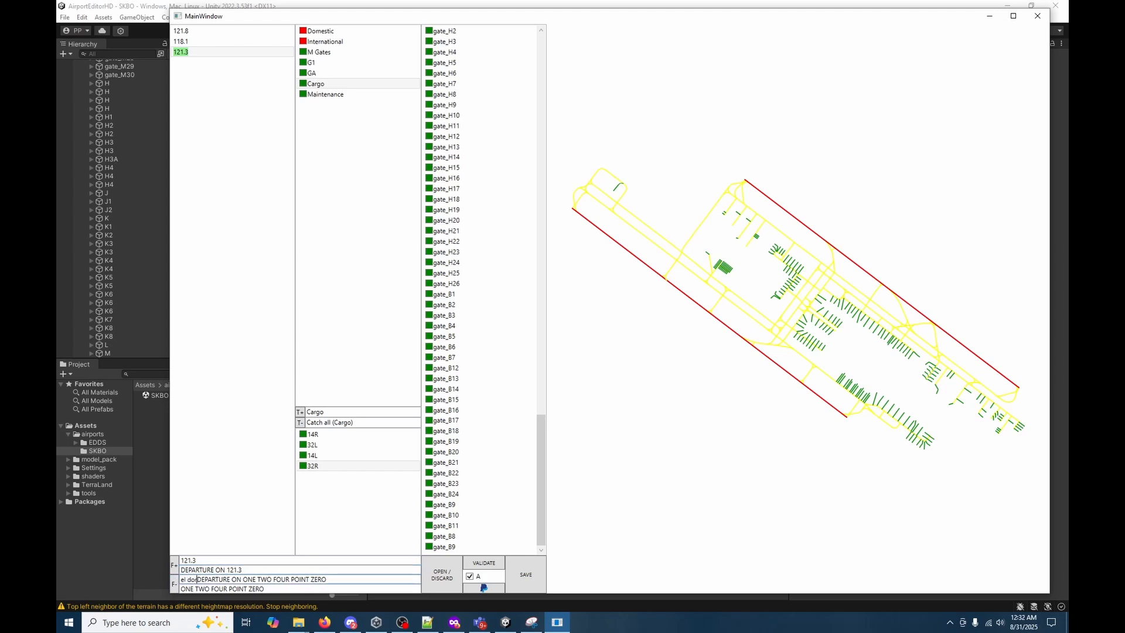
type("rado")
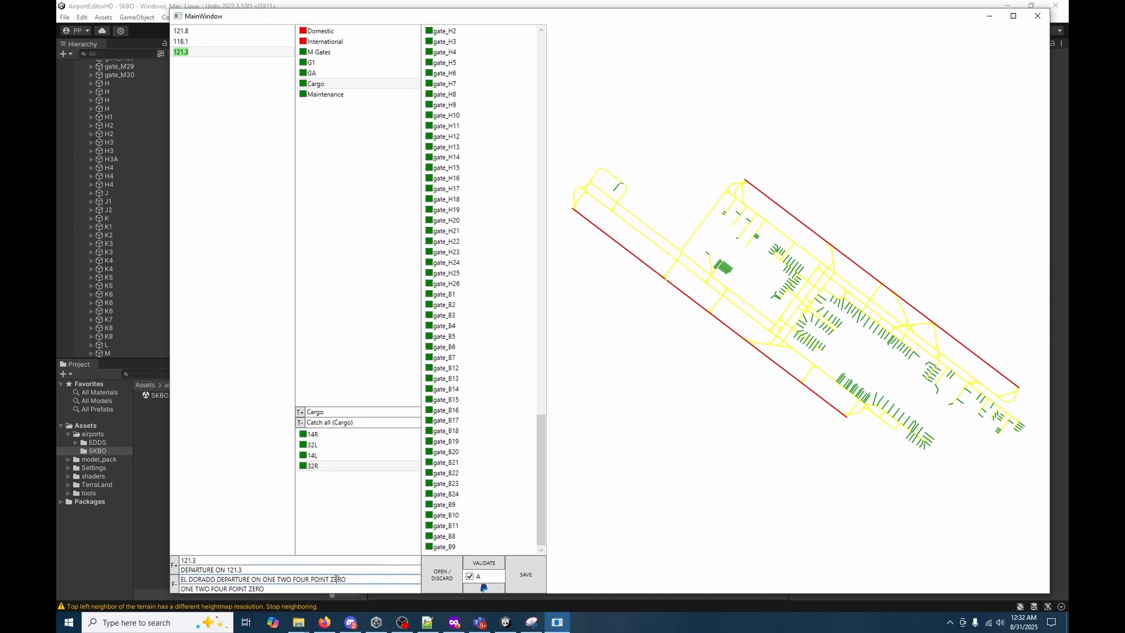
left_click_drag(349, 580, 294, 580)
type("ONE")
left_click_drag(360, 577, 130, 598)
type("ONE TWO ONE POINT TREE")
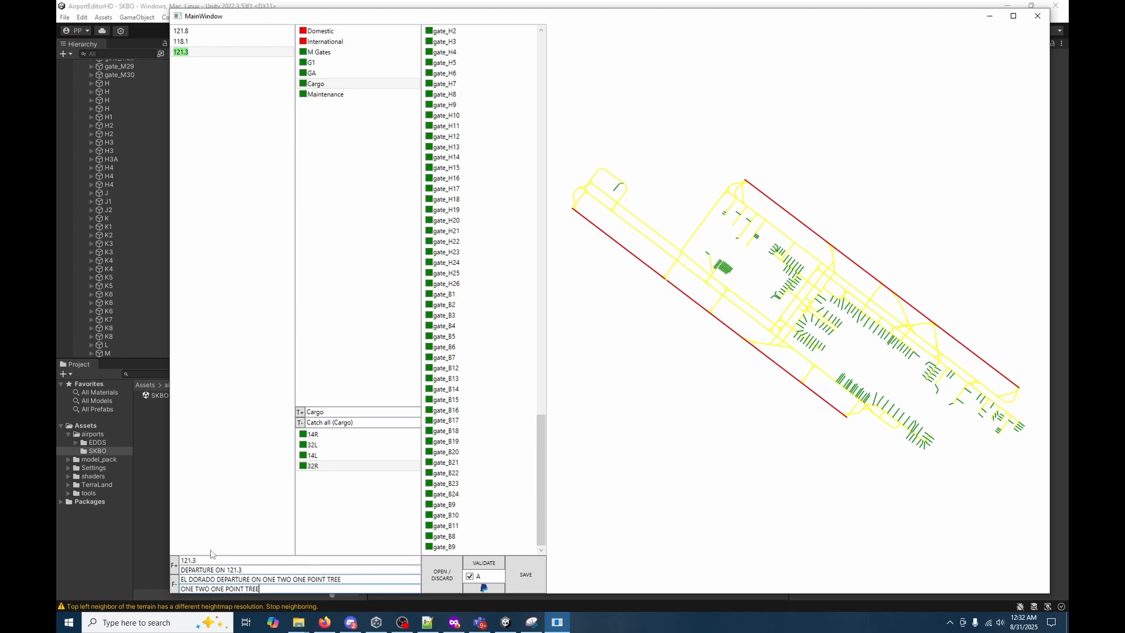
Add a new frequency and name it APRON CONTROL in both its written and spoken texts.
left_click(174, 565)
left_click(225, 63)
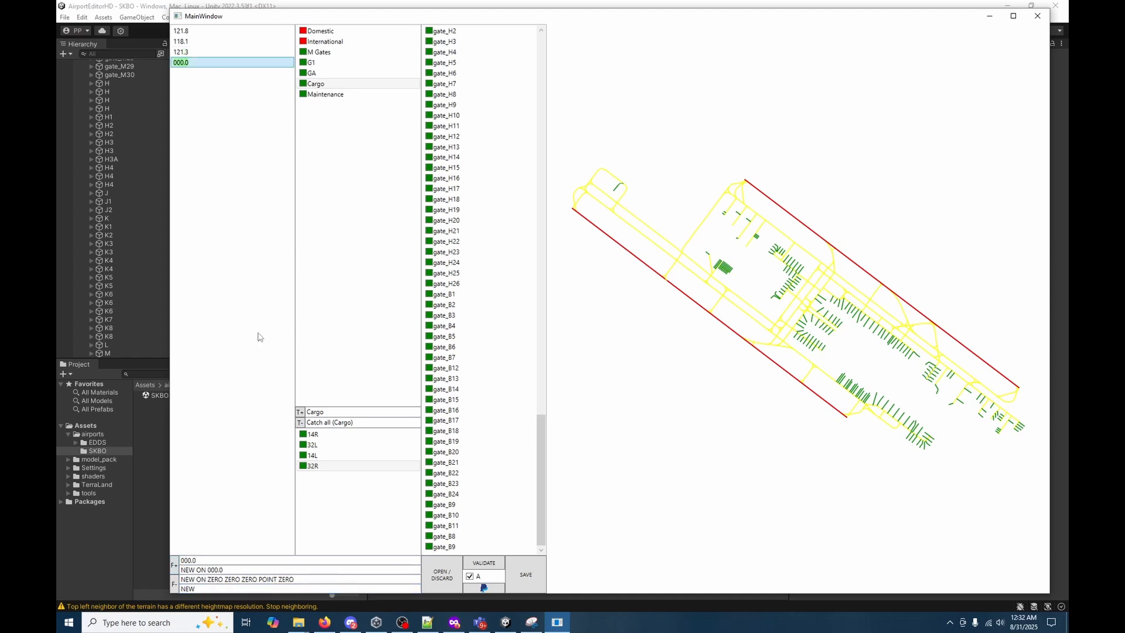
double_click(191, 569)
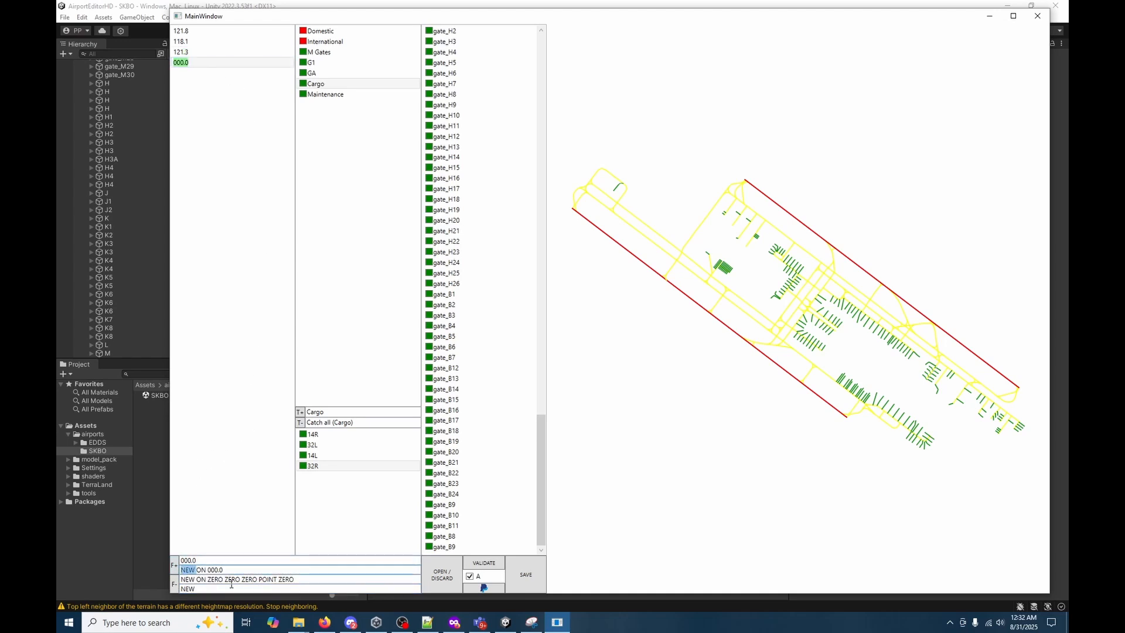
type("APRON CONTROL")
key("Tab")
key("Delete")
key("Delete")
key("Delete")
key("Delete")
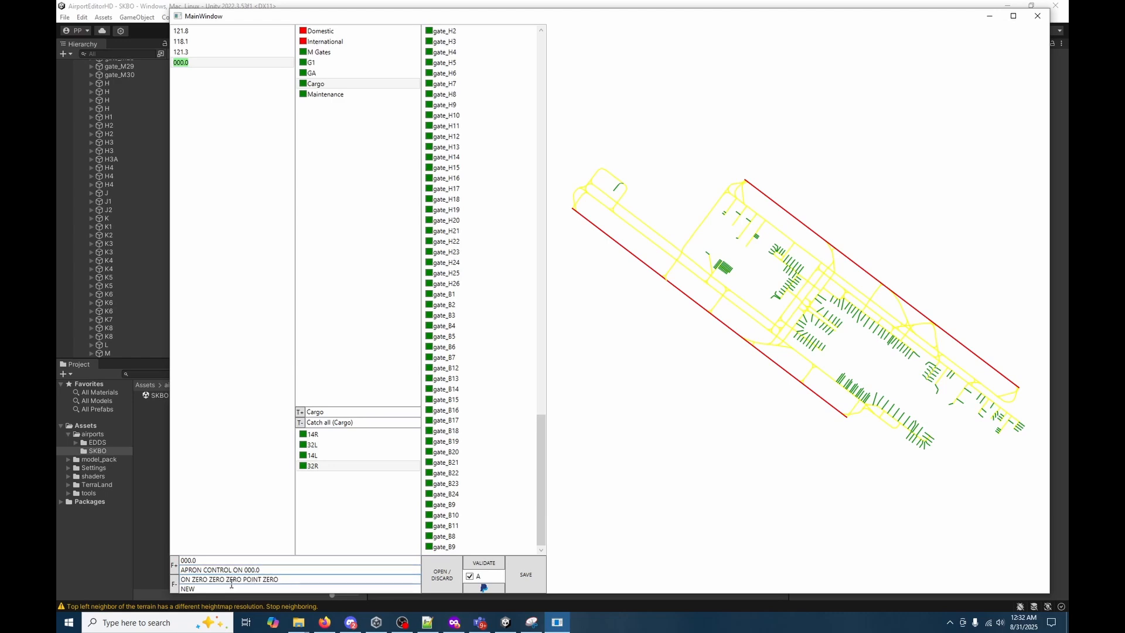
type("APRON CONTROL")
Set the new apron frequency to 121.6, including its written text APRON CONTROL ON 121.6.
key("shift+Tab")
key("shift+Tab")
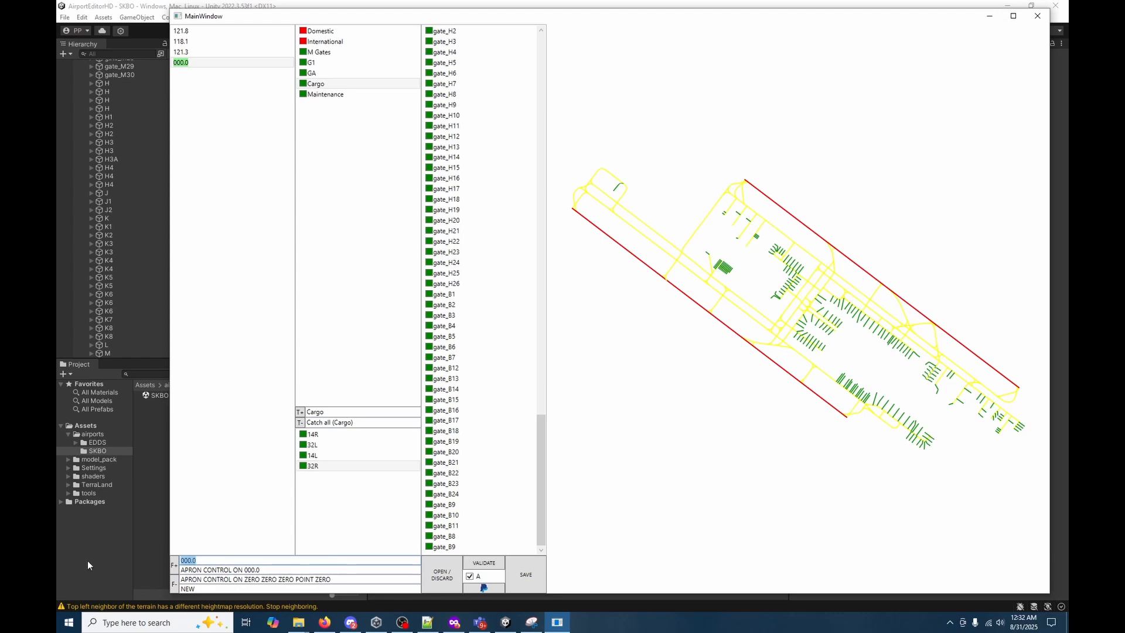
type("121.6")
left_click_drag(260, 569, 250, 569)
type("1")
Set the apron frequency's spoken text to APRON CONTROL ON ONE TWO ONE POINT SIX and its readback to ONE TWO ONE POINT SIX.
left_click_drag(245, 580, 359, 579)
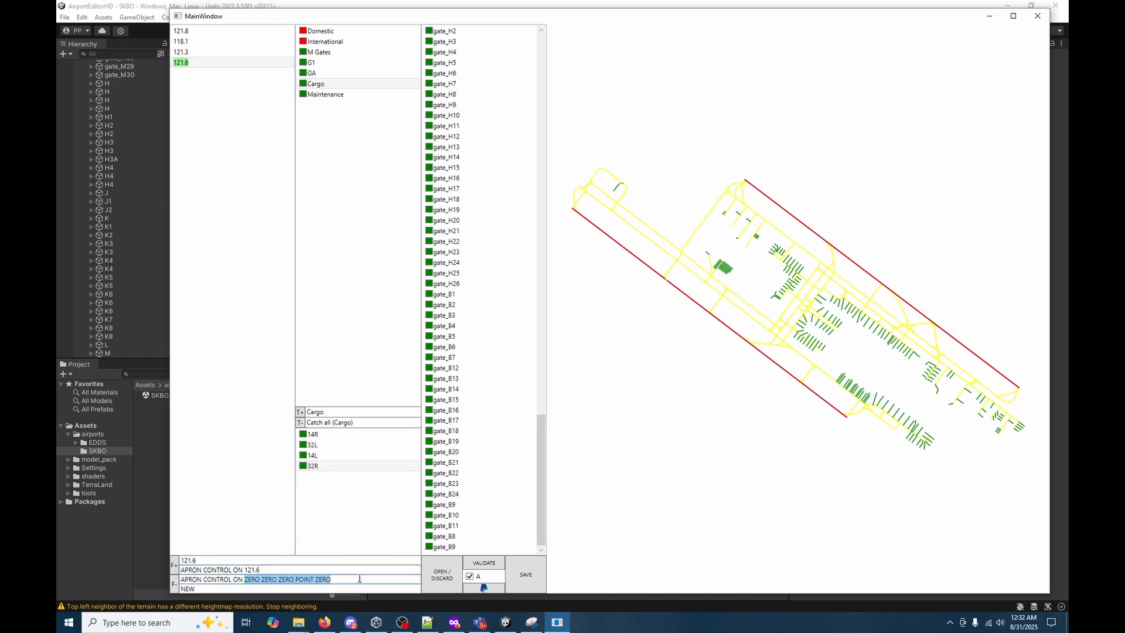
type("ONE TWO O")
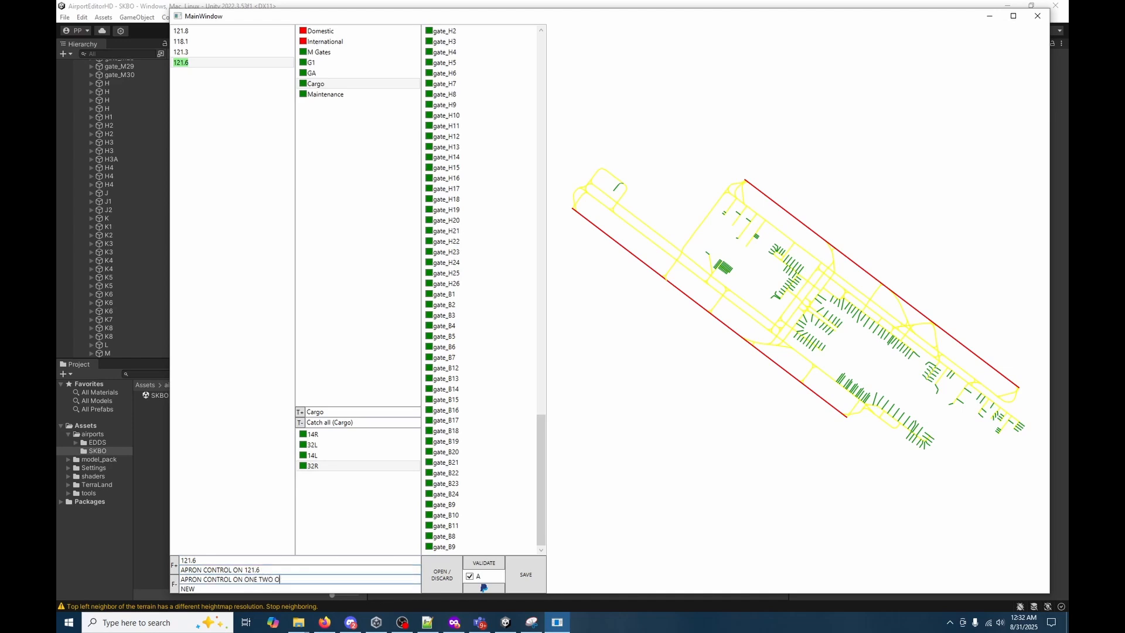
type("NE POINT SIX")
left_click_drag(316, 579, 140, 557)
key("ctrl+c")
key("ctrl+v")
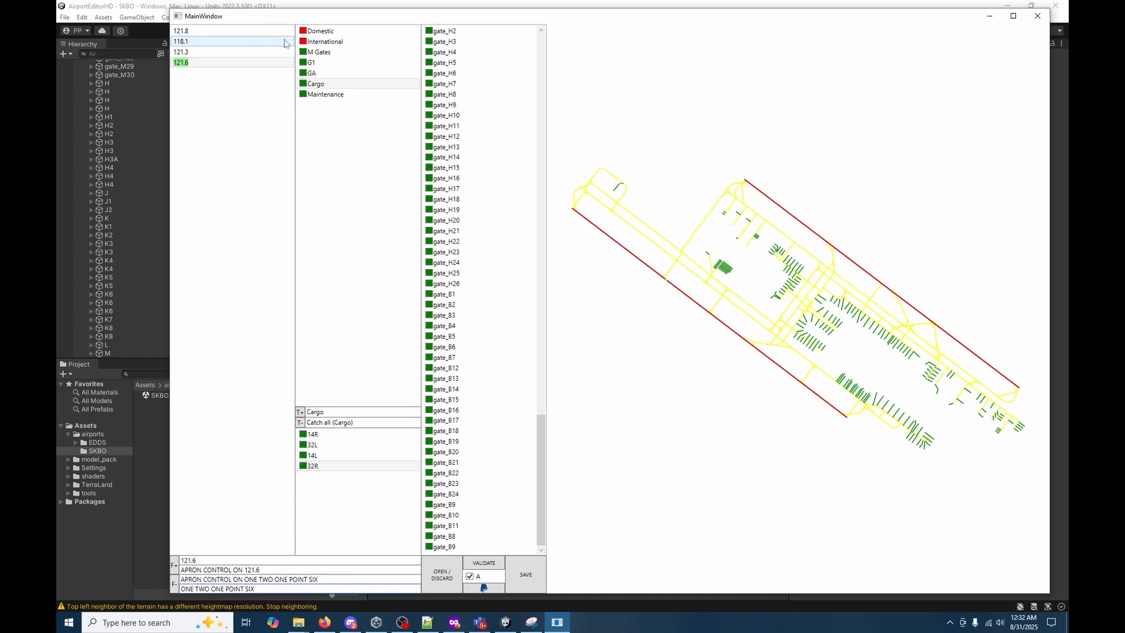
Assign the Domestic and International terminals to the 121.6 apron frequency and check their gates in the gate list.
left_click(303, 34)
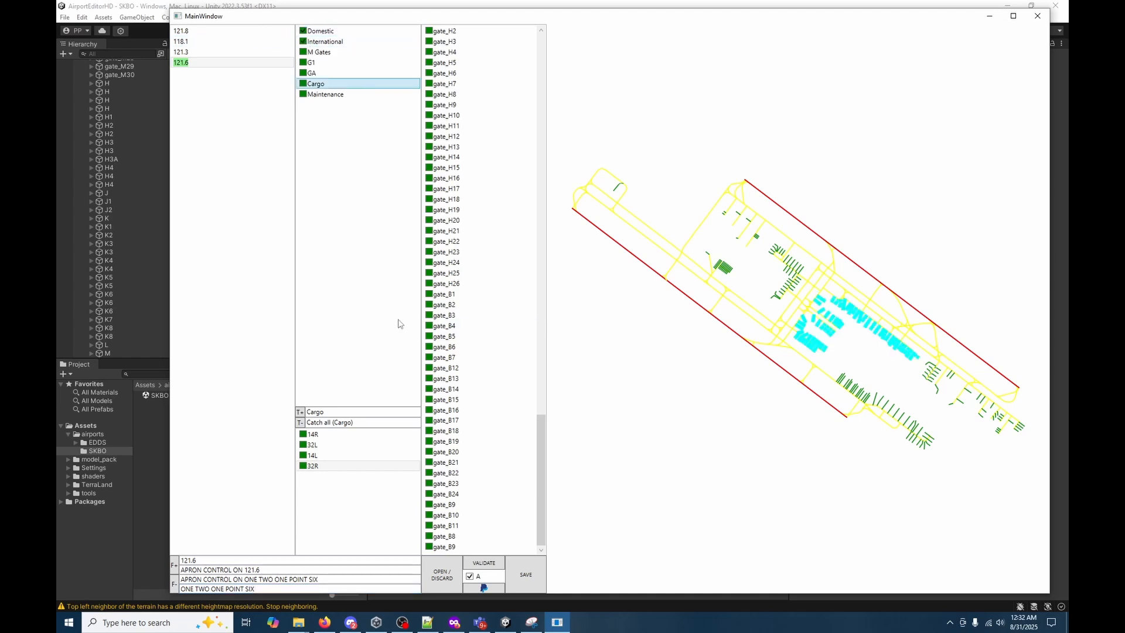
left_click(205, 52)
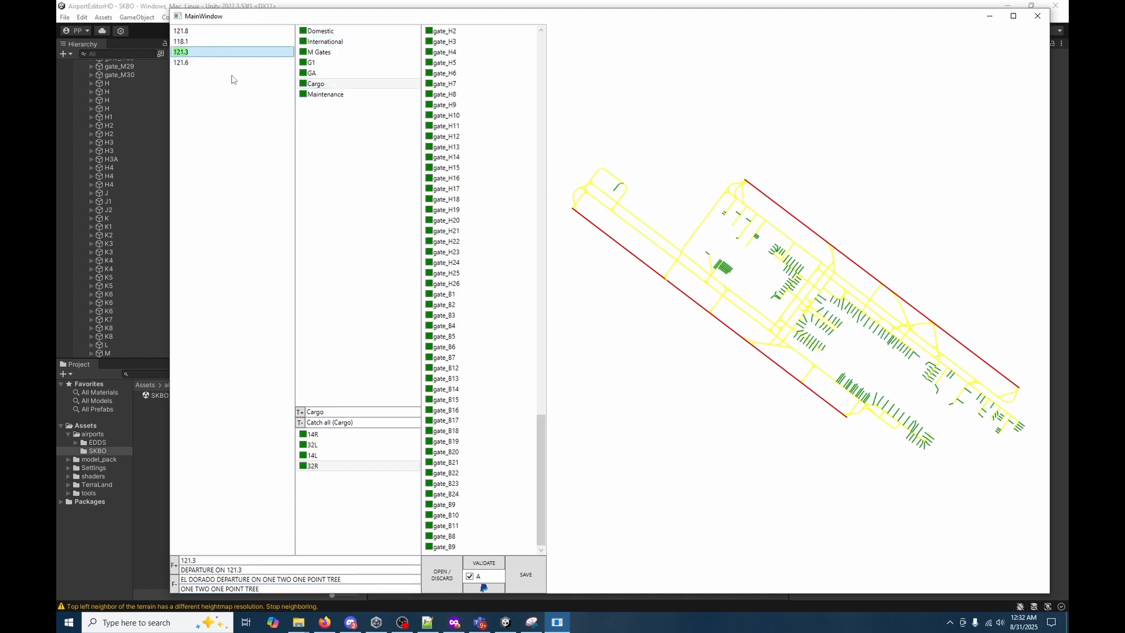
left_click(196, 62)
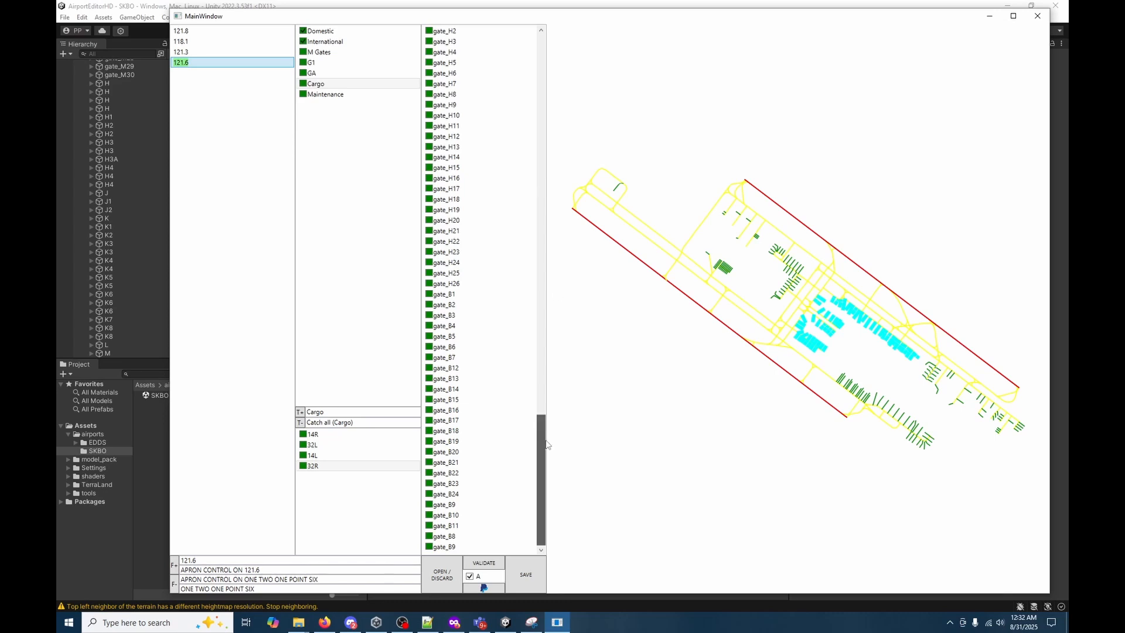
left_click_drag(542, 430, 498, 35)
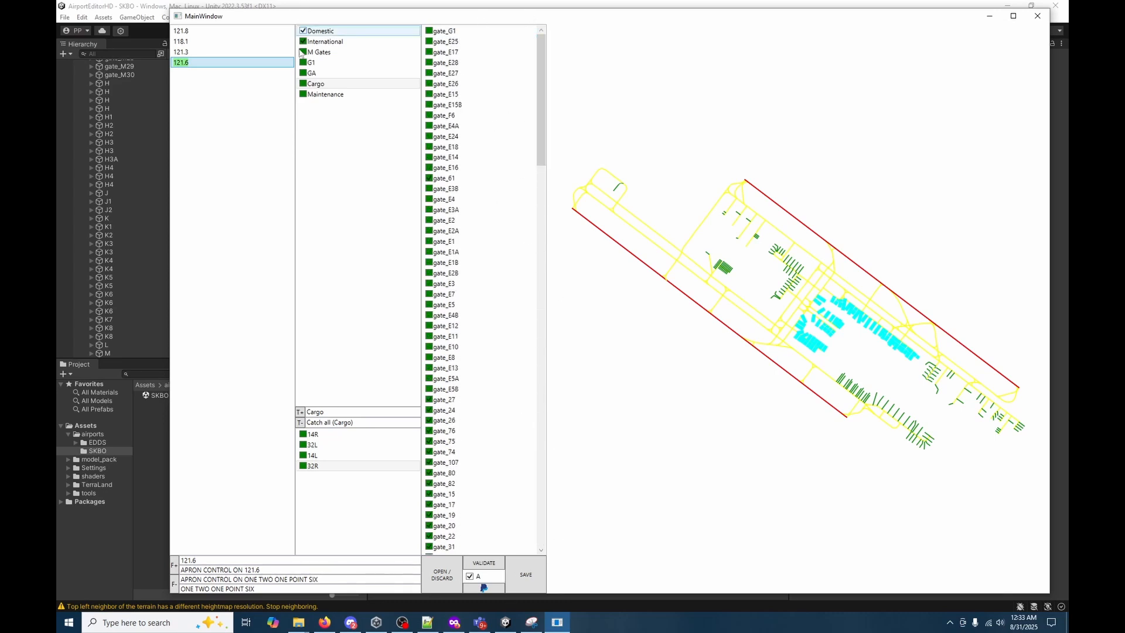
Review the map assignments of 121.8, 118.1, 121.3 and 121.6, and save the frequency setup.
left_click(193, 31)
left_click(191, 42)
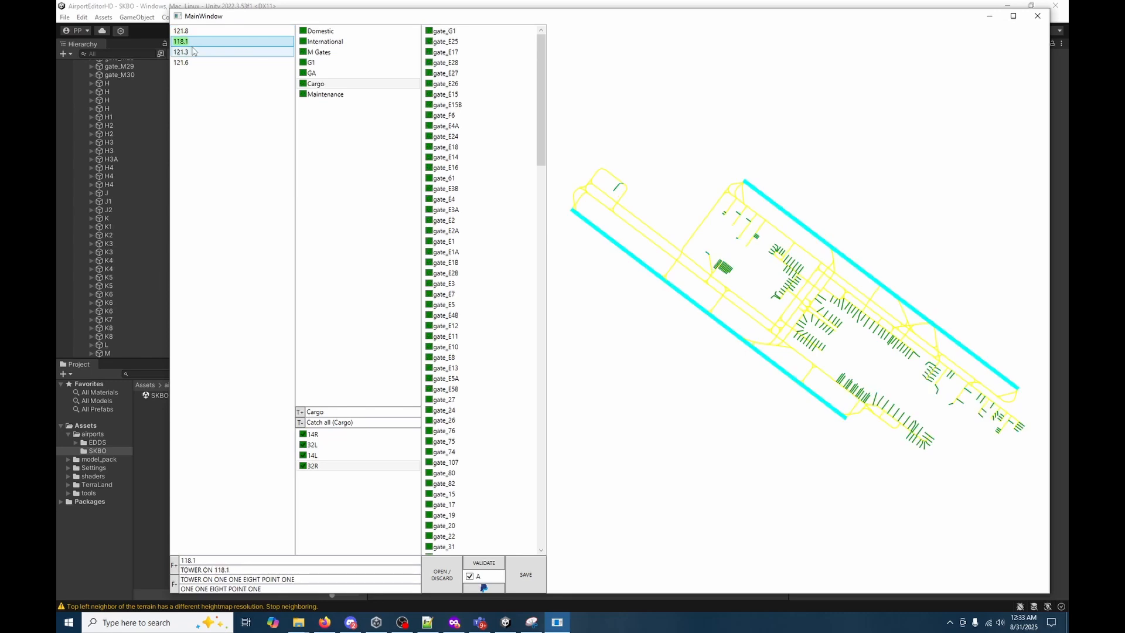
left_click(192, 53)
left_click(187, 62)
left_click(671, 504)
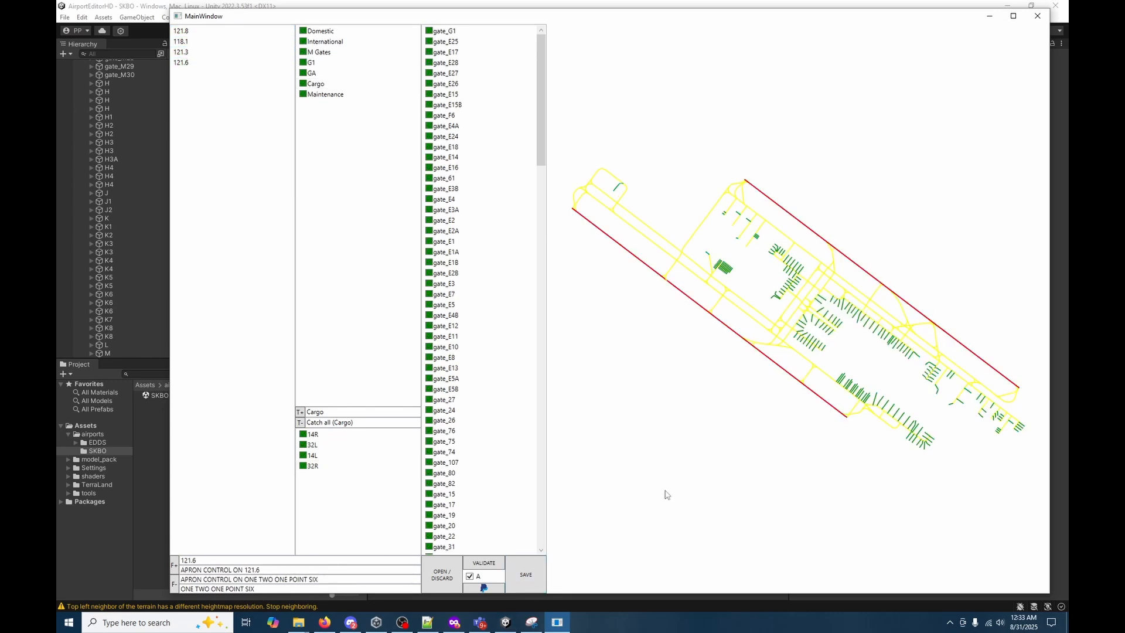
Switch to File Explorer and browse to SKBO's databases\default folder within the Tower! Simulator 3 Airports folder.
left_click(299, 621)
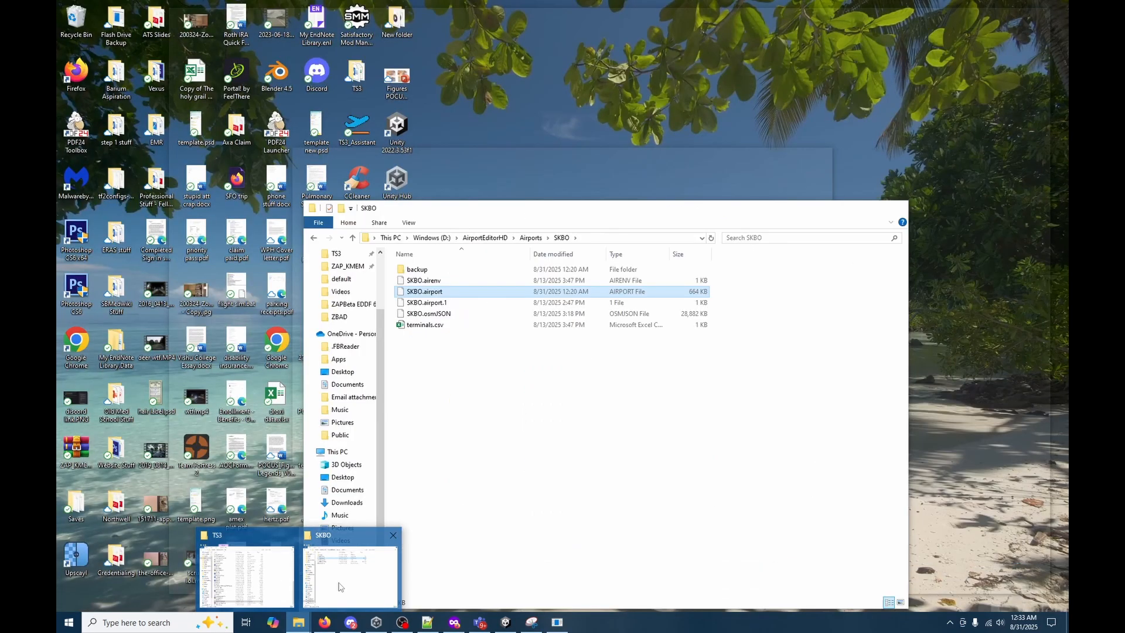
left_click(340, 585)
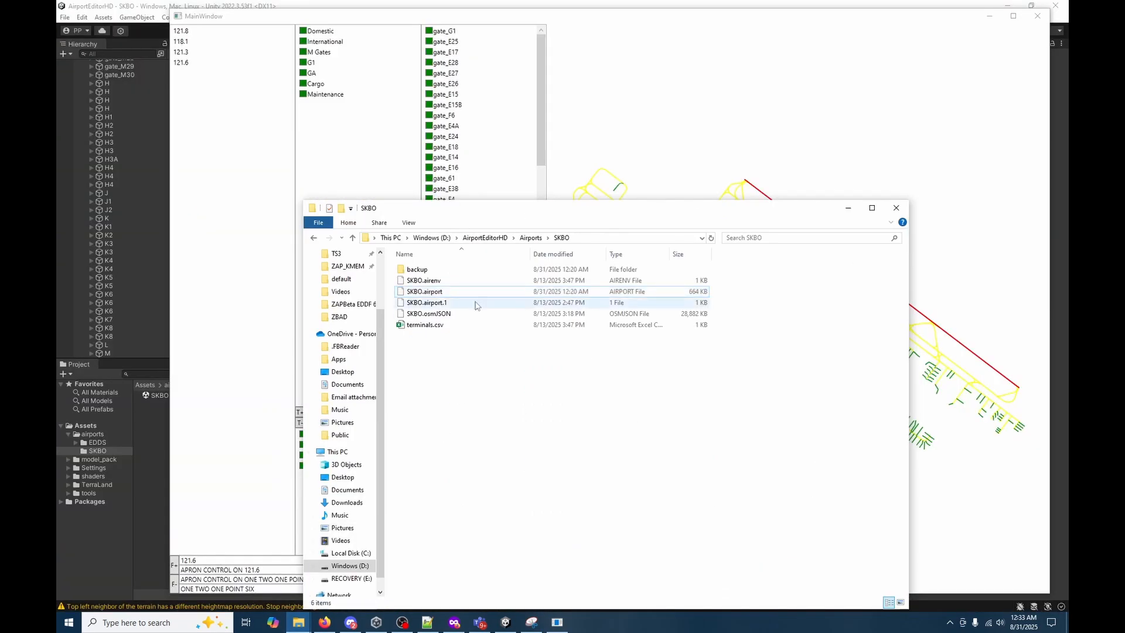
left_click(299, 621)
left_click(246, 563)
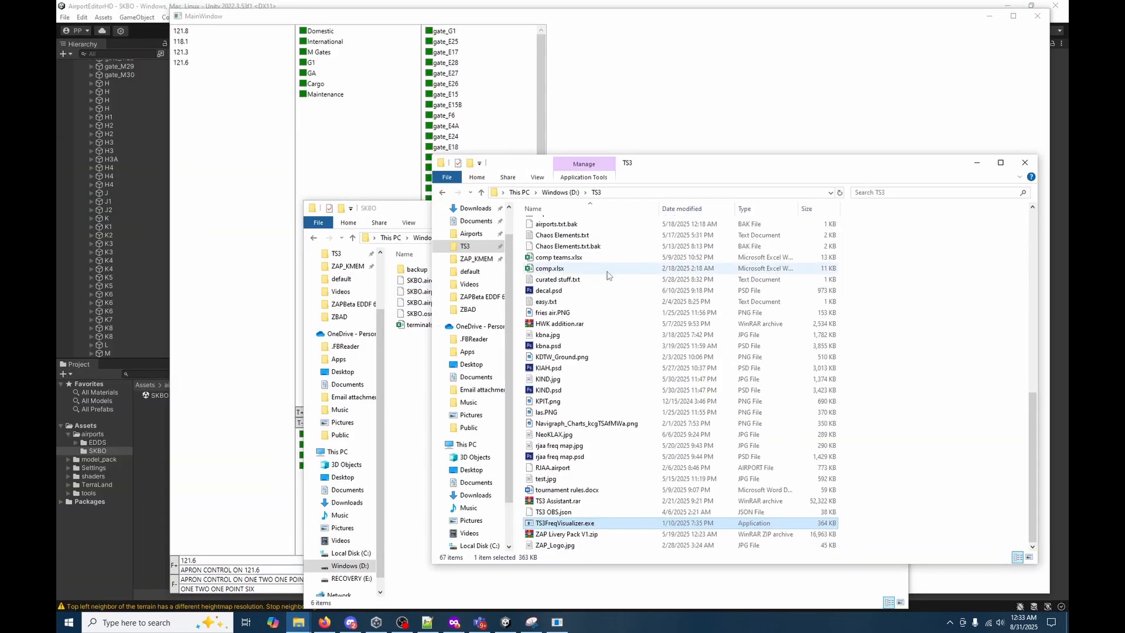
scroll(608, 275, "up", 10)
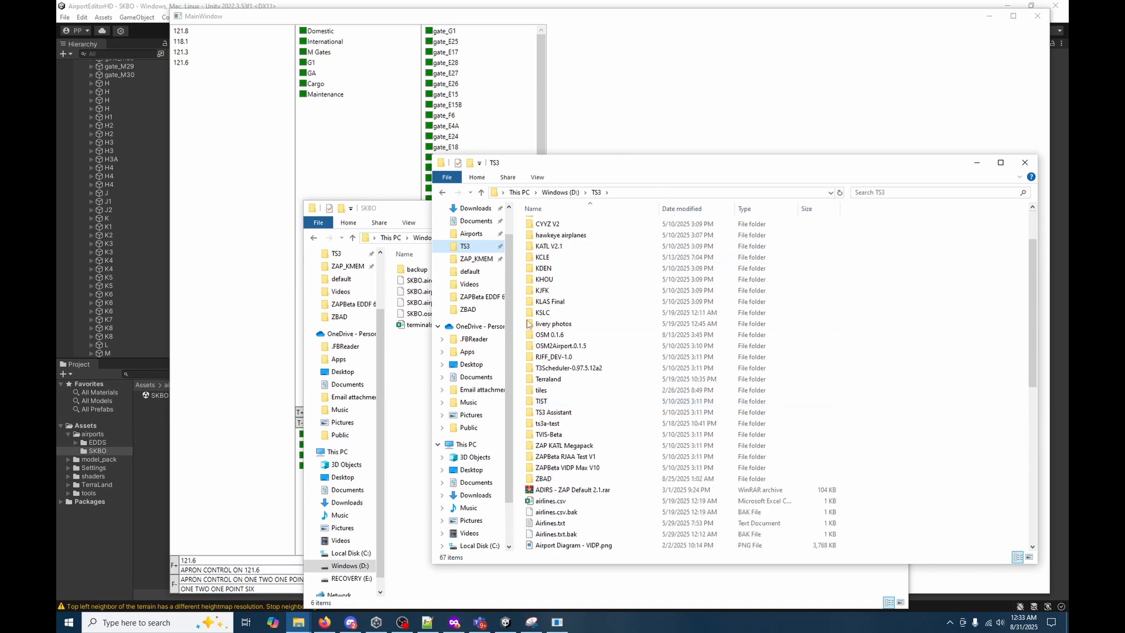
left_click(471, 234)
scroll(591, 459, "down", 10)
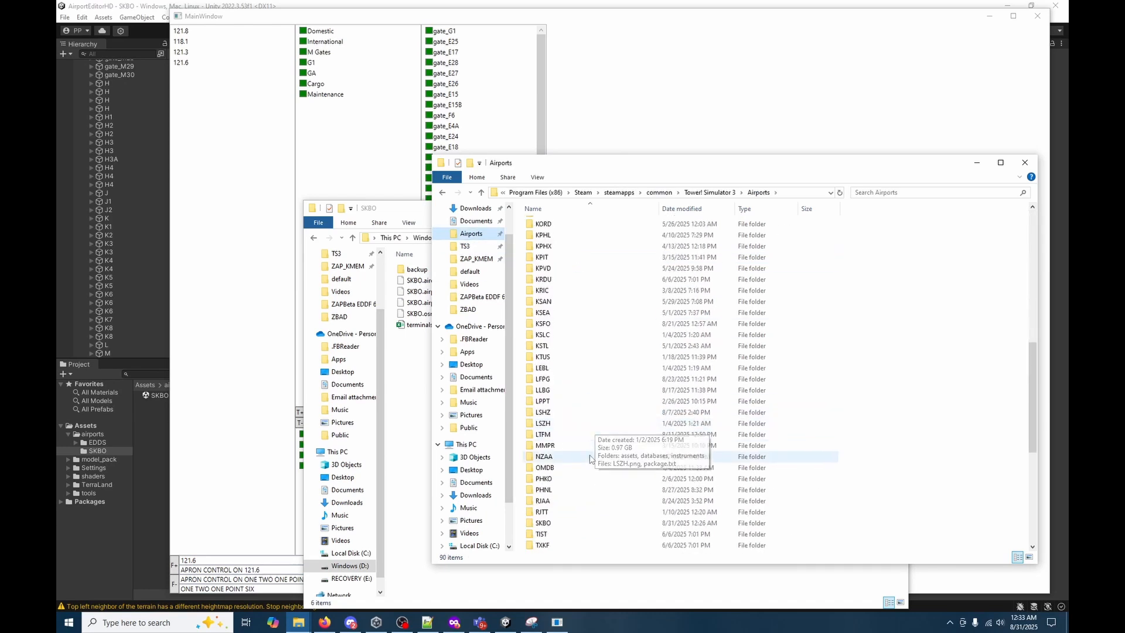
double_click(585, 522)
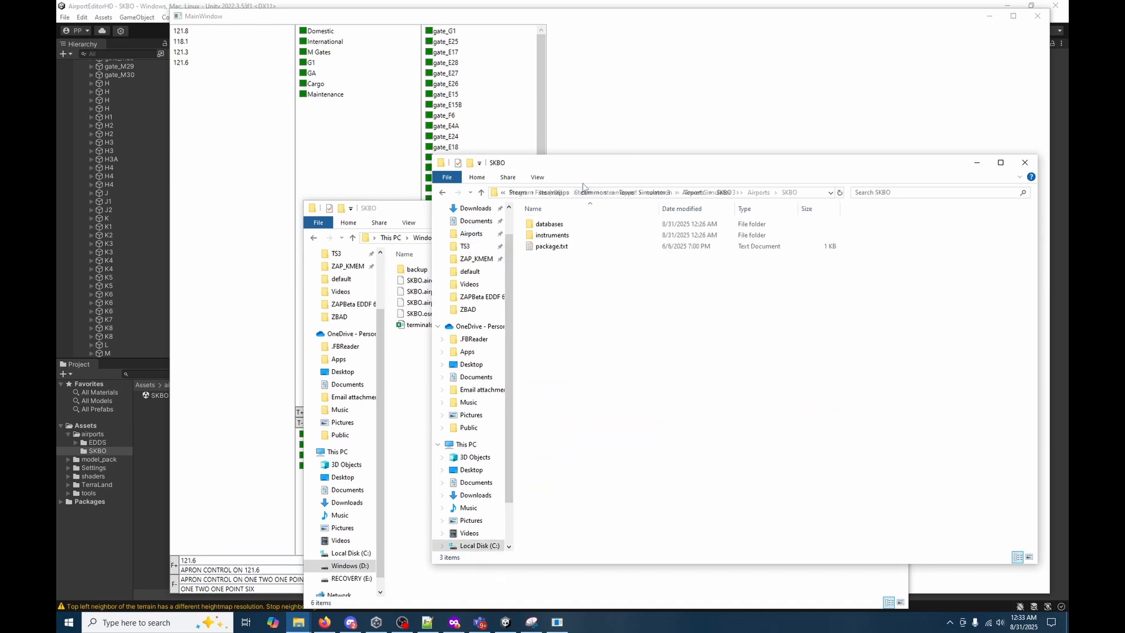
double_click(556, 223)
double_click(557, 224)
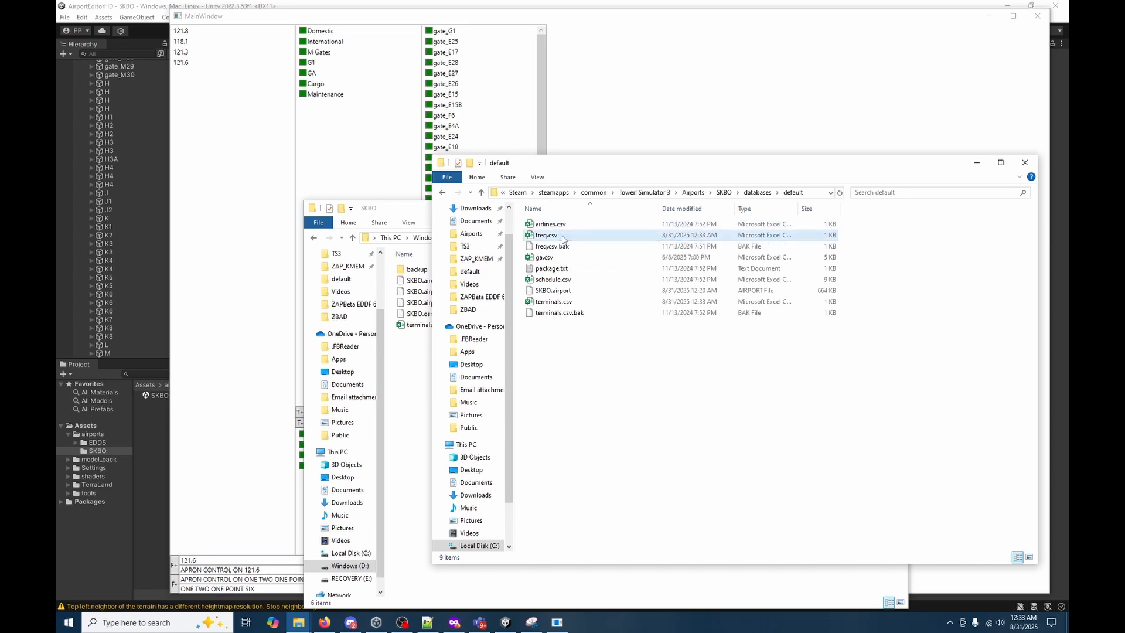
Open freq.csv for editing in Notepad++ and bring its window beside the other windows.
right_click(563, 239)
left_click(581, 267)
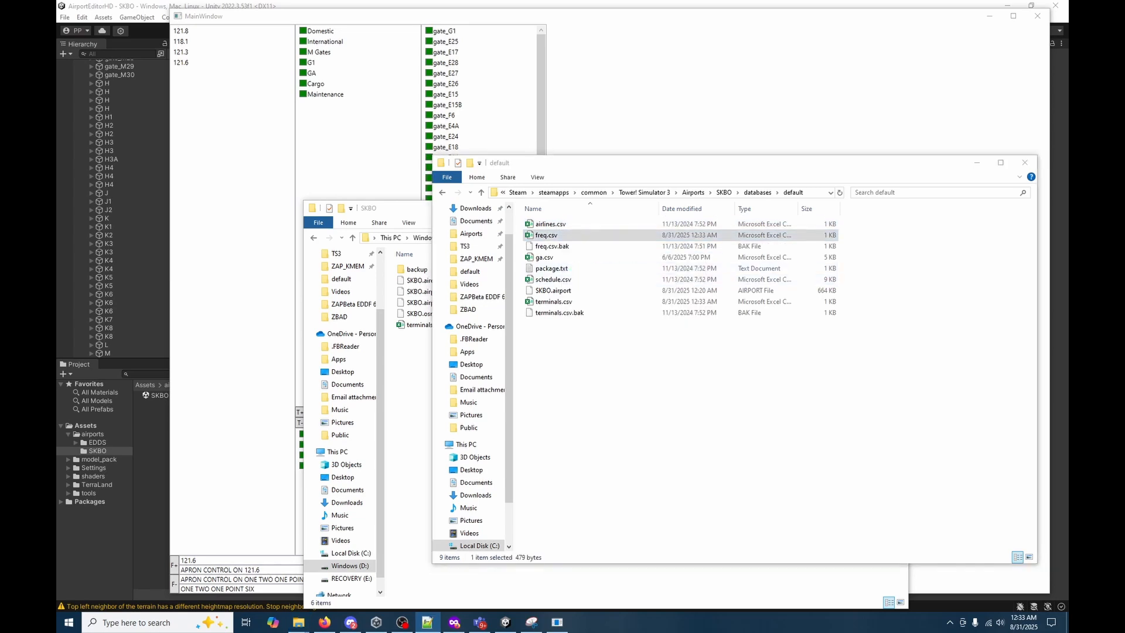
left_click_drag(1068, 207, 527, 292)
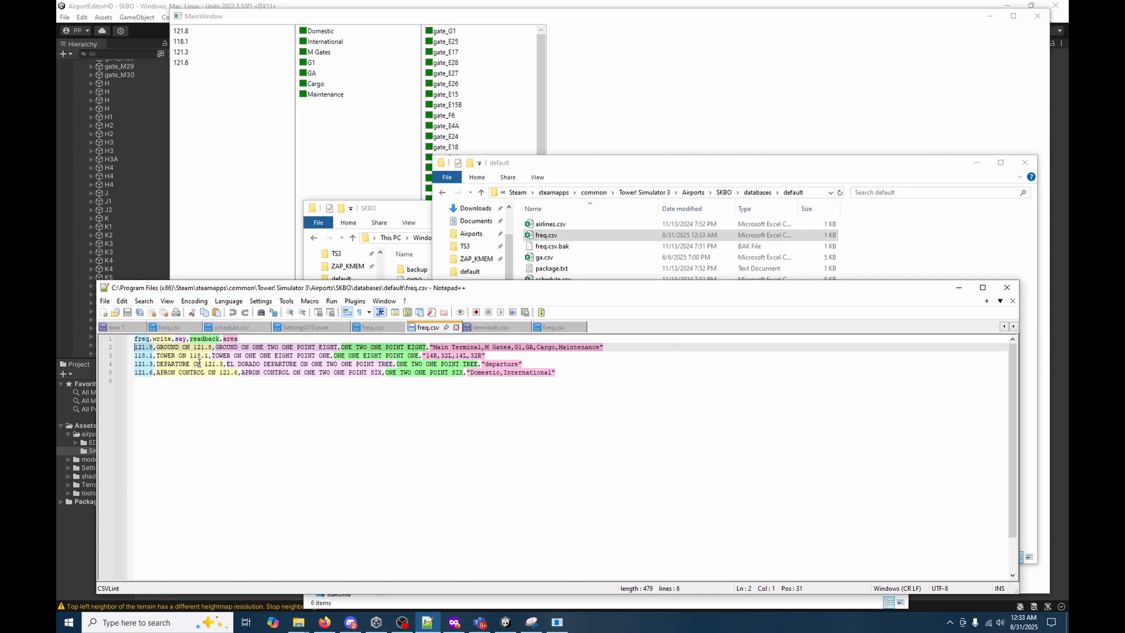
Move EL DORADO from the 121.3 line's spoken text to the start of its written text.
left_click_drag(226, 364, 261, 364)
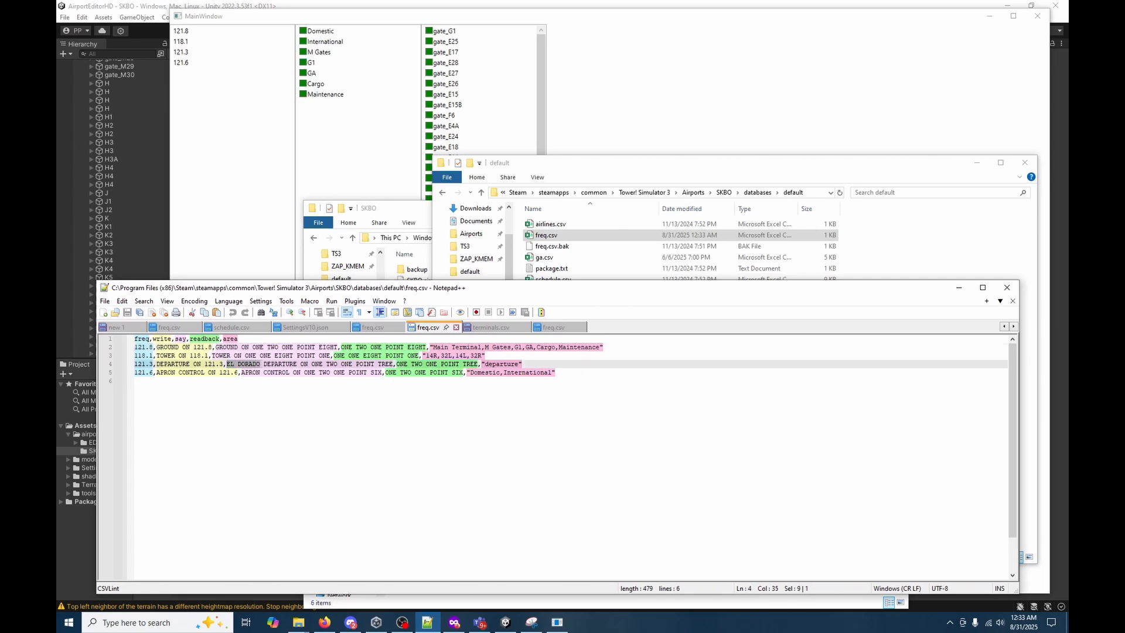
key("Delete")
key("Delete")
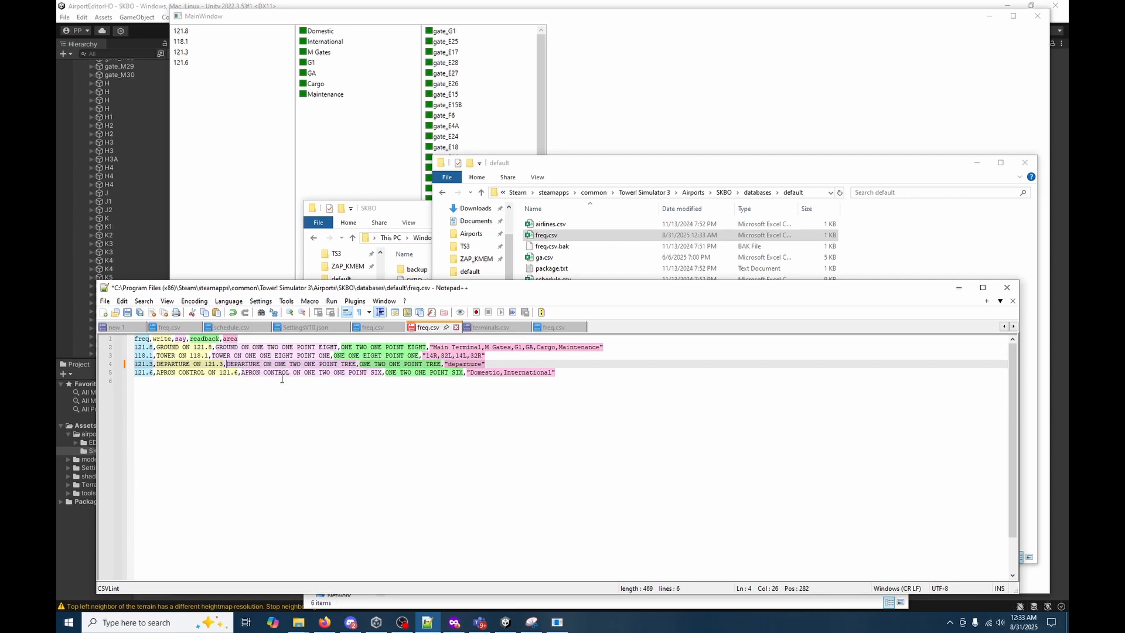
key("Left")
key("Left")
key("Left")
key("Left")
key("Left")
key("Left")
type("EL DORADO")
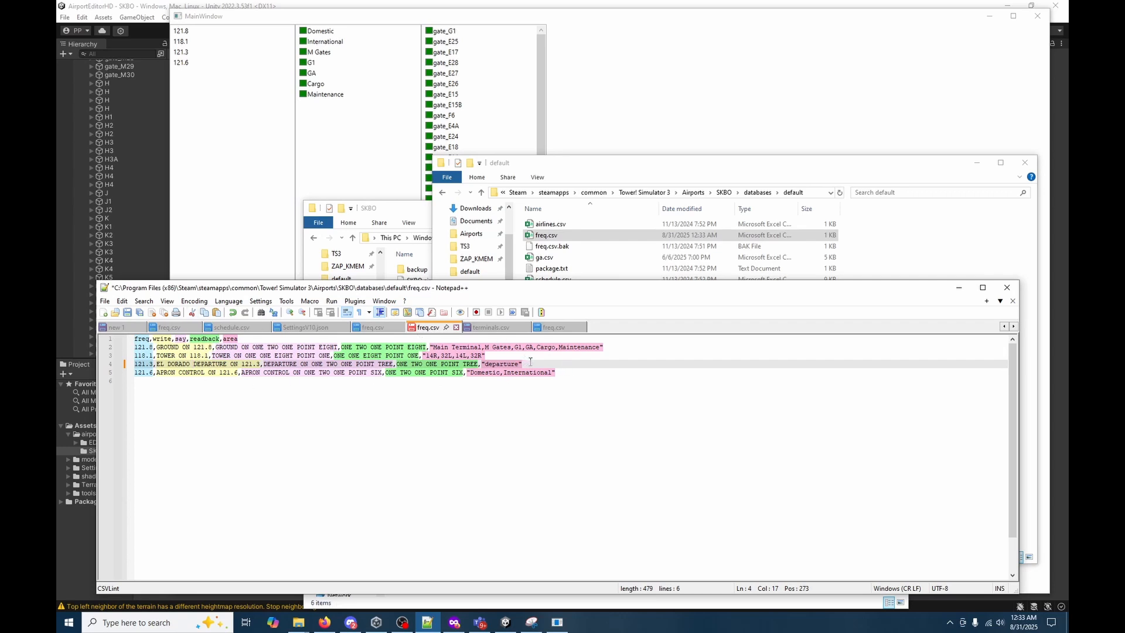
Move the 118.1 TOWER line to directly below the header row, ahead of the 121.8 GROUND line.
left_click(557, 372)
key("shift+Home")
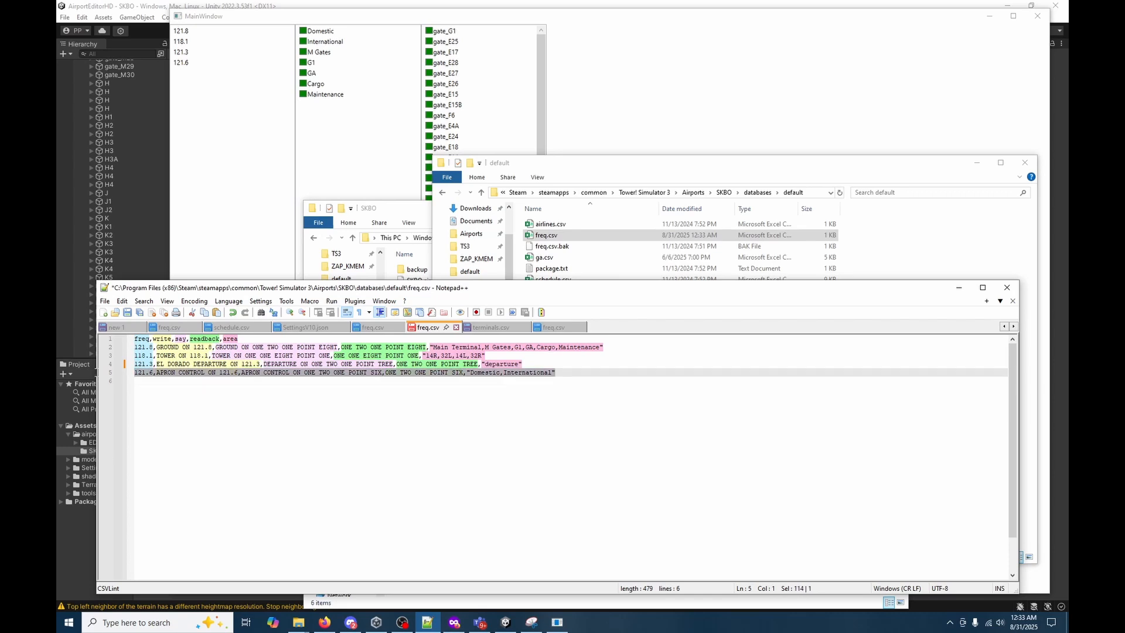
left_click(497, 364)
left_click_drag(548, 348, 134, 356)
key("ctrl+c")
key("Delete")
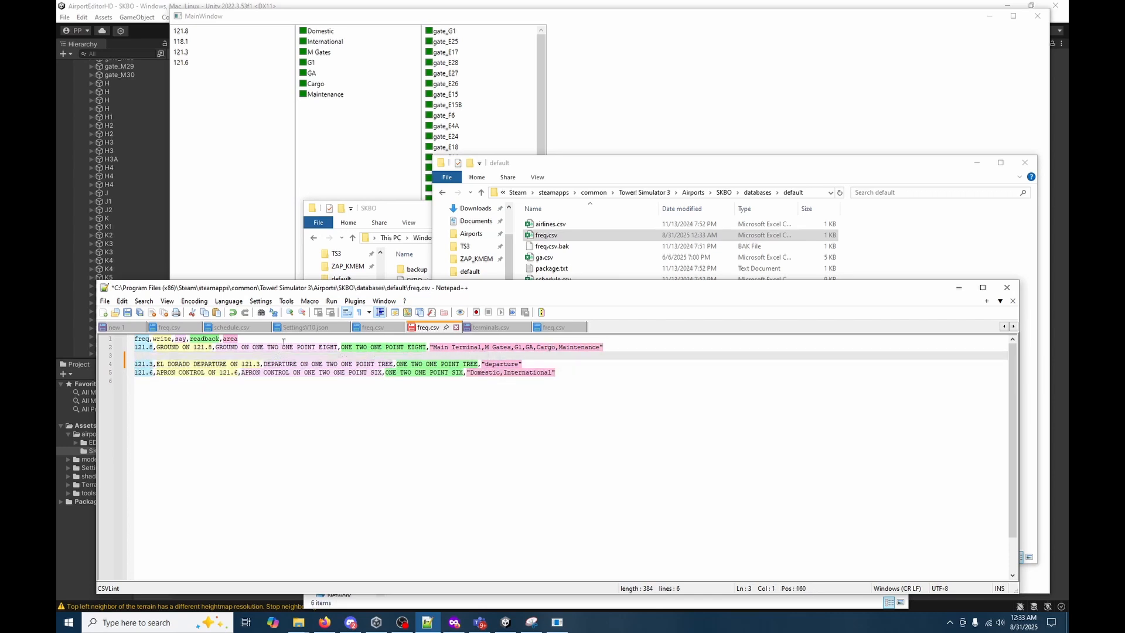
left_click(301, 341)
key("Return")
key("ctrl+v")
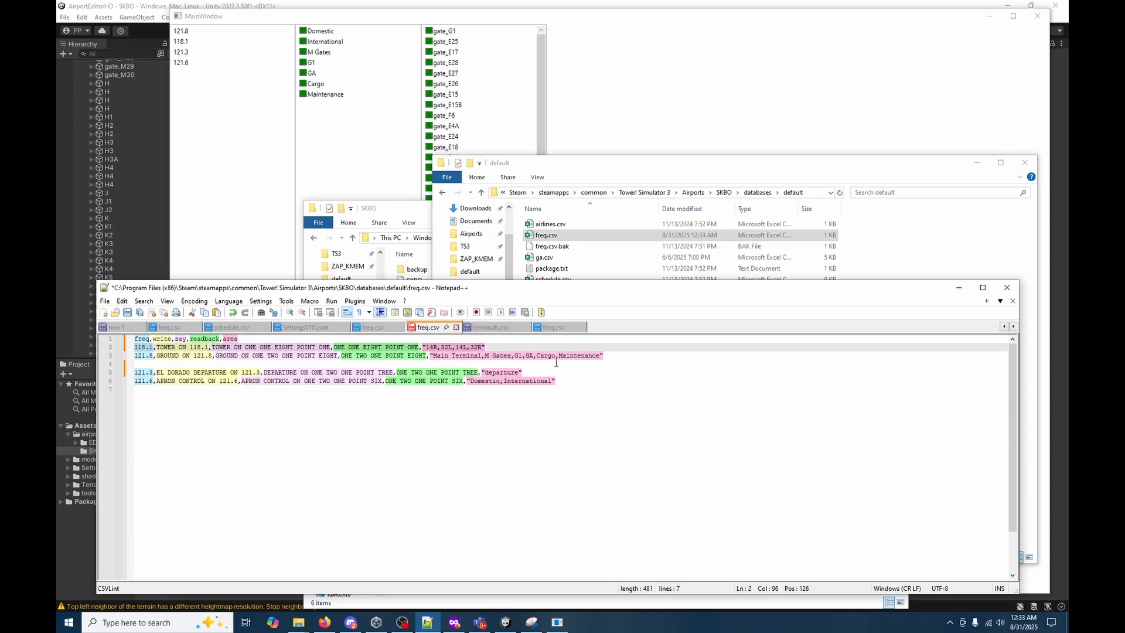
Move the 121.6 APRON CONTROL line into the blank line above 121.3, remove the spare empty line and save freq.csv.
left_click_drag(556, 381, 134, 381)
key("ctrl+c")
key("Delete")
left_click(149, 365)
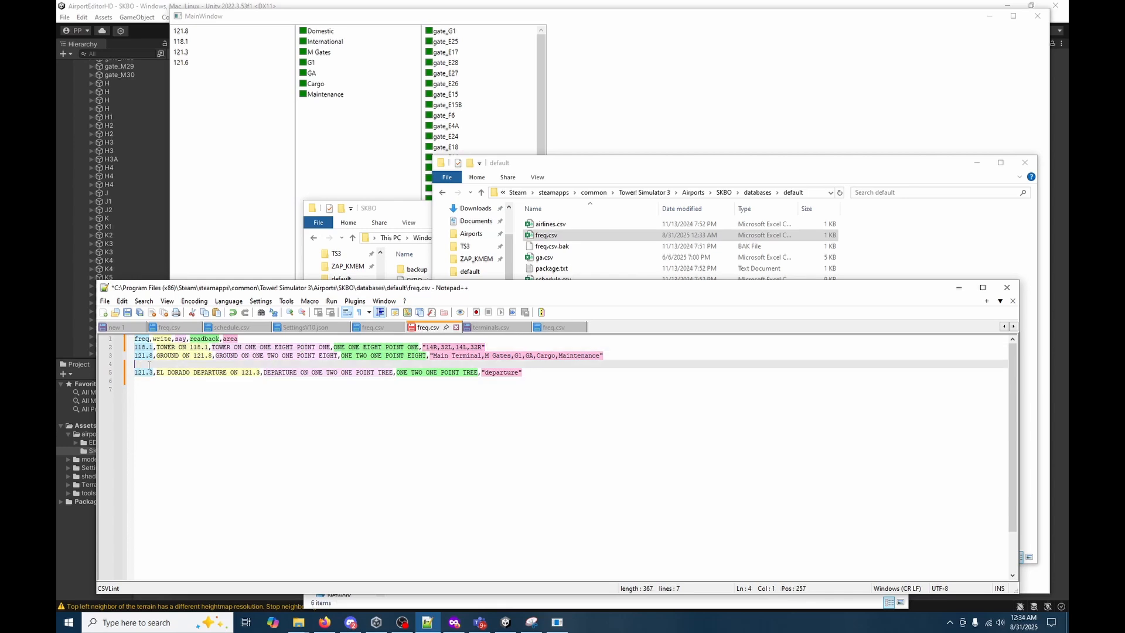
key("ctrl+v")
key("Down")
key("Down")
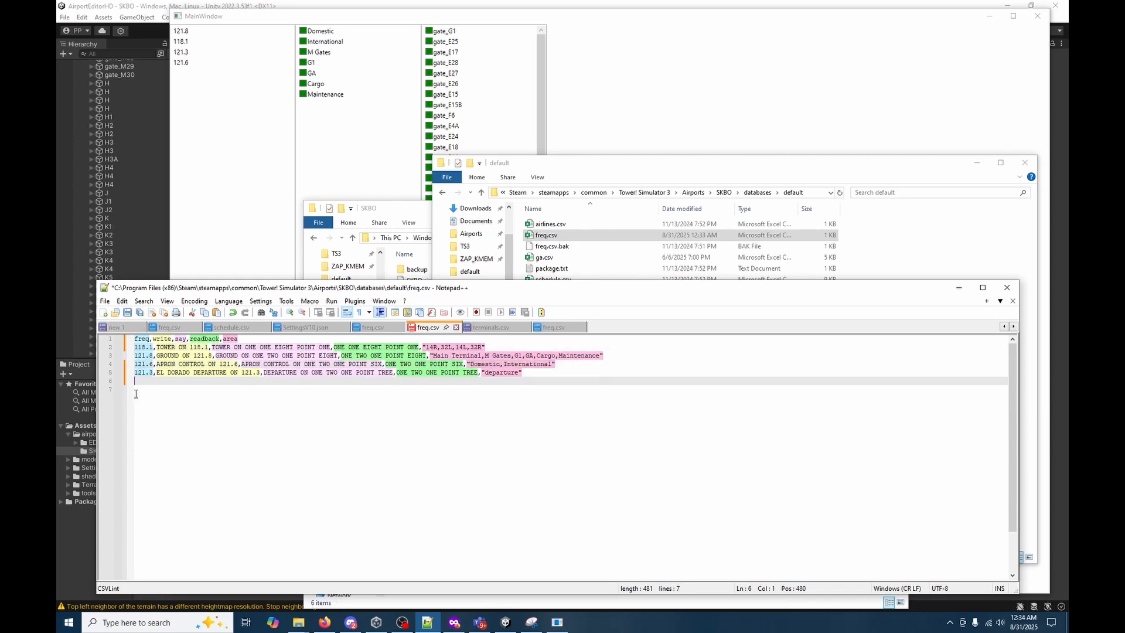
key("Delete")
left_click(127, 312)
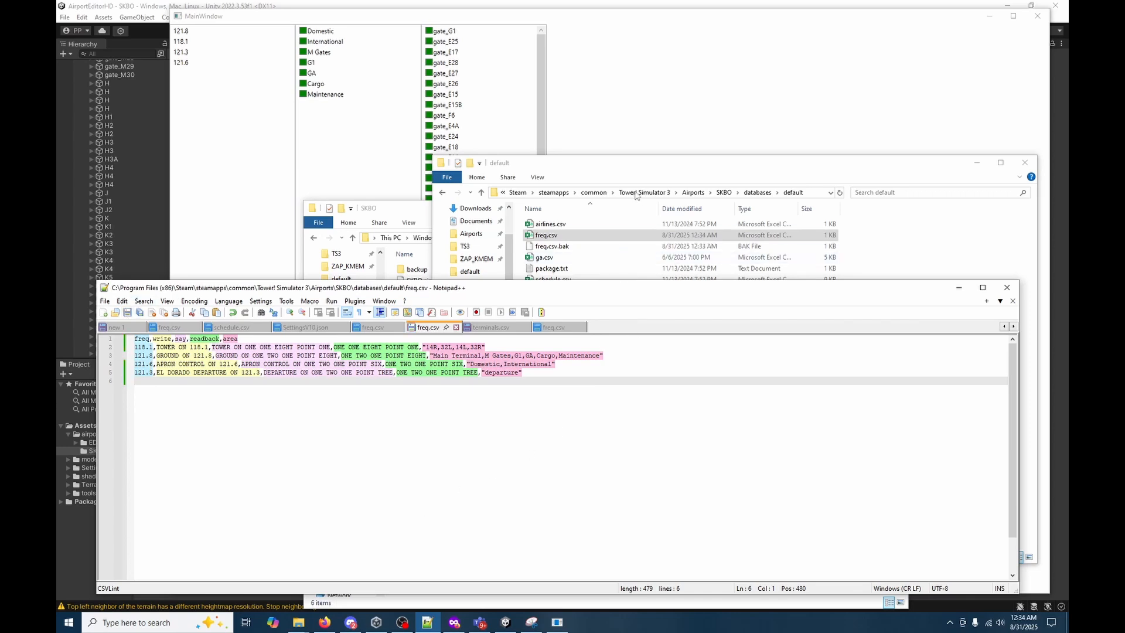
Open terminals.csv from the SKBO default folder in Notepad++ and review its terminal lines, including M Gates and G1.
left_click(627, 165)
left_click(554, 302)
right_click(555, 302)
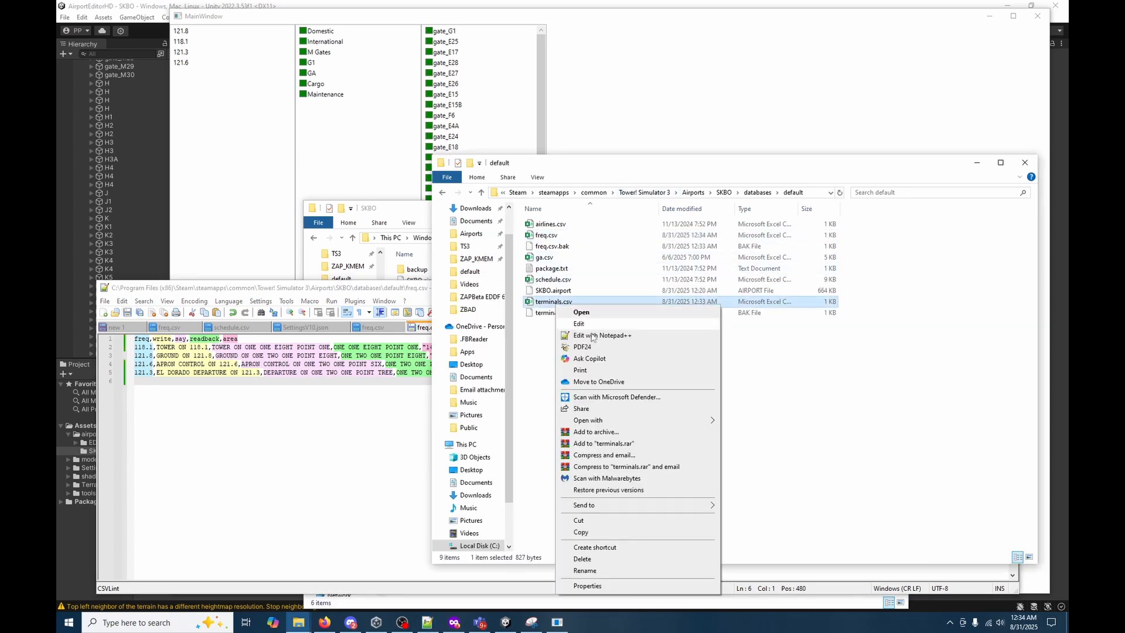
left_click(583, 338)
left_click(600, 361)
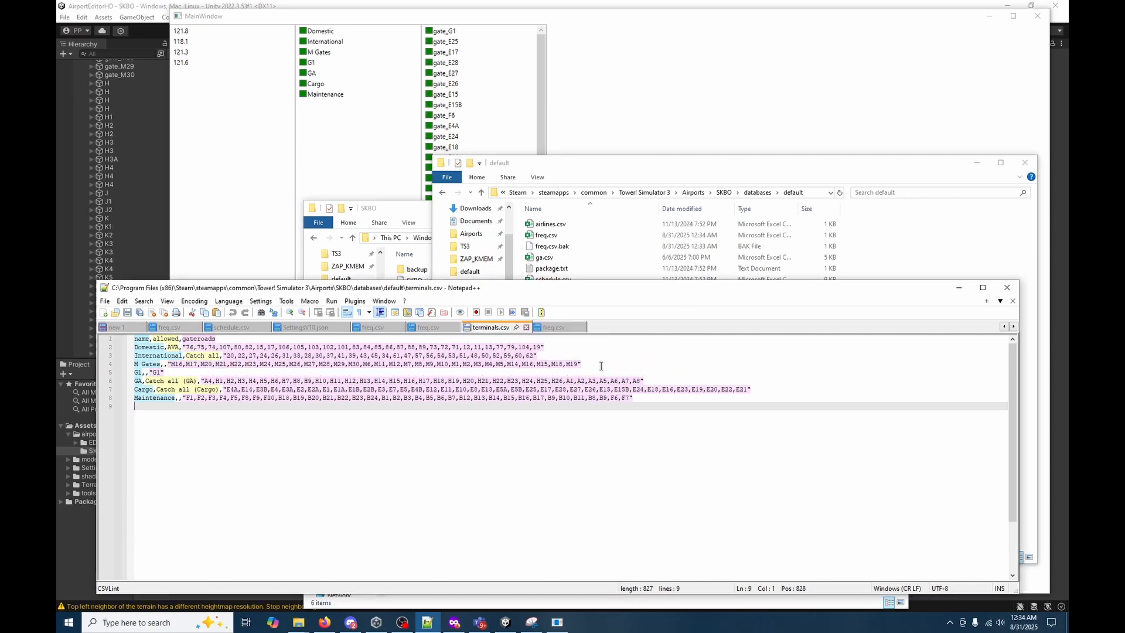
key("ctrl+a")
left_click(370, 420)
left_click(164, 364)
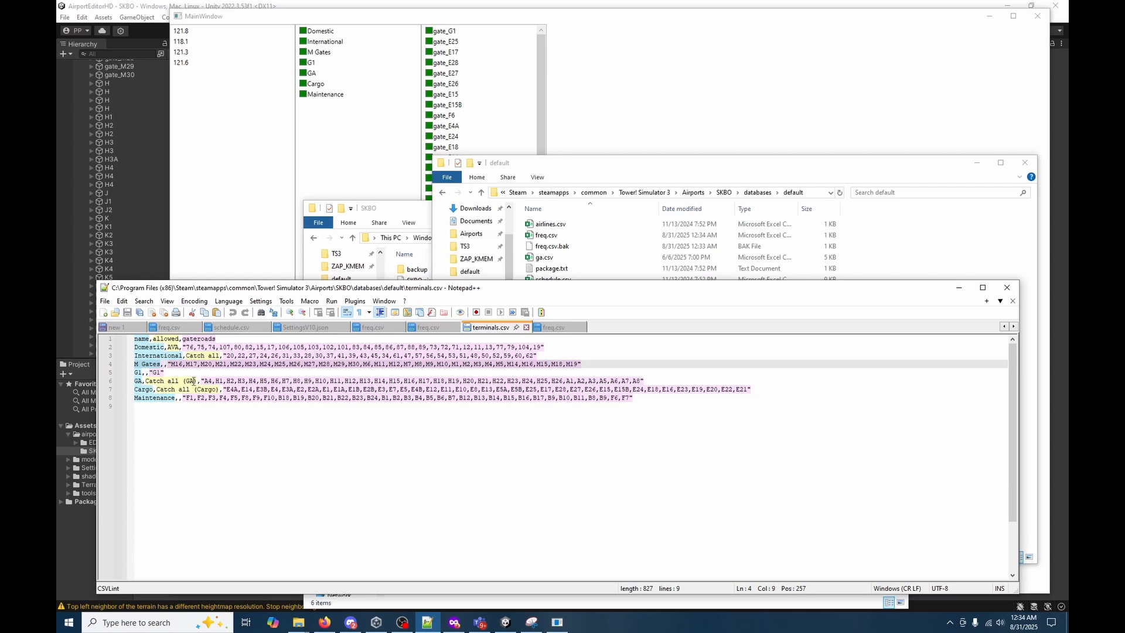
left_click(147, 373)
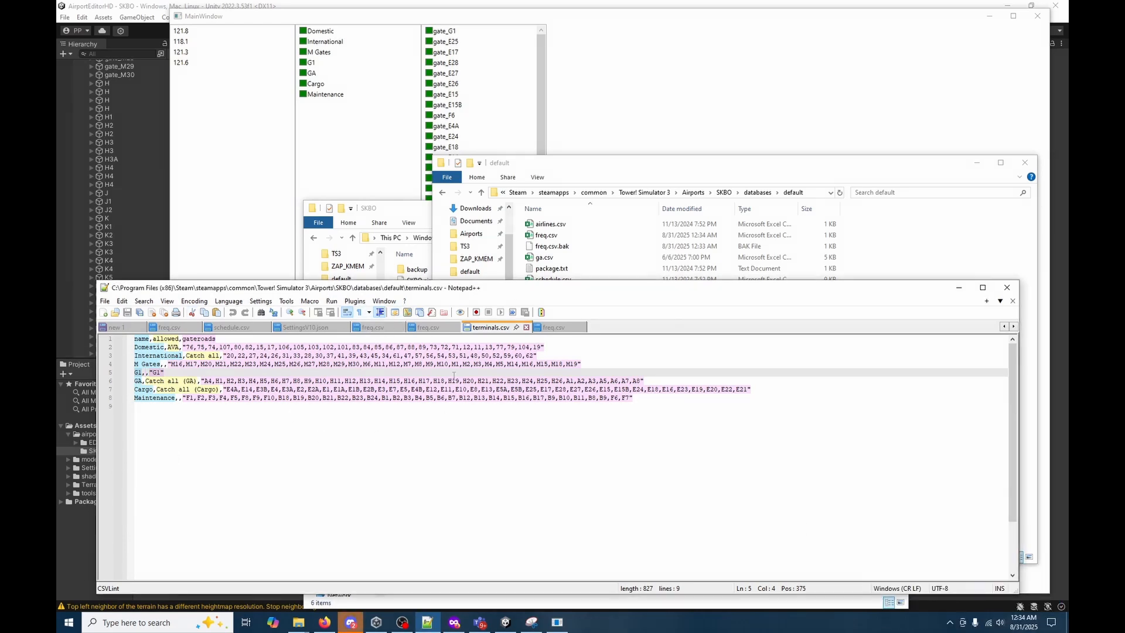
Minimize Notepad++, both File Explorer windows and the frequency editor, and survey the whole SKBO airport in Unity's Scene view.
left_click(964, 293)
left_click(976, 162)
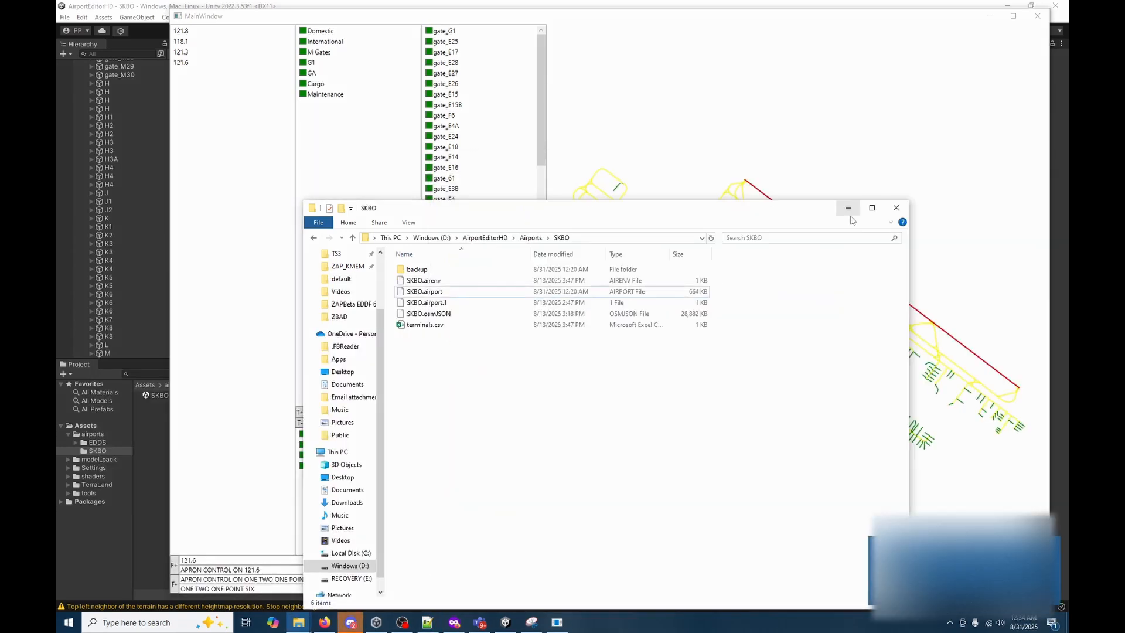
left_click(848, 208)
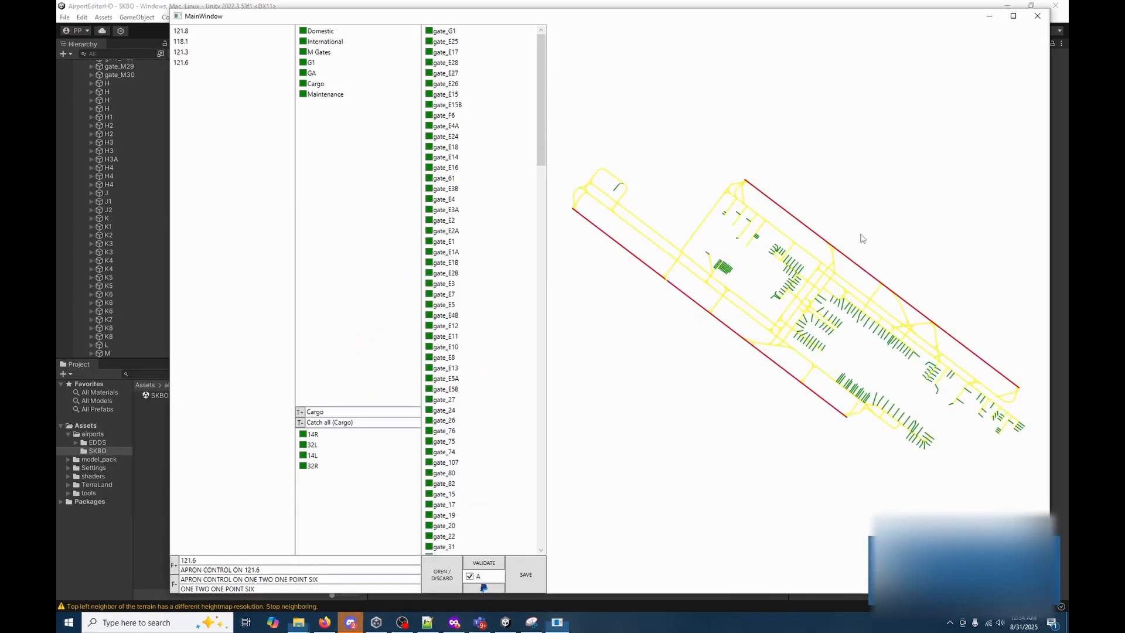
left_click(989, 20)
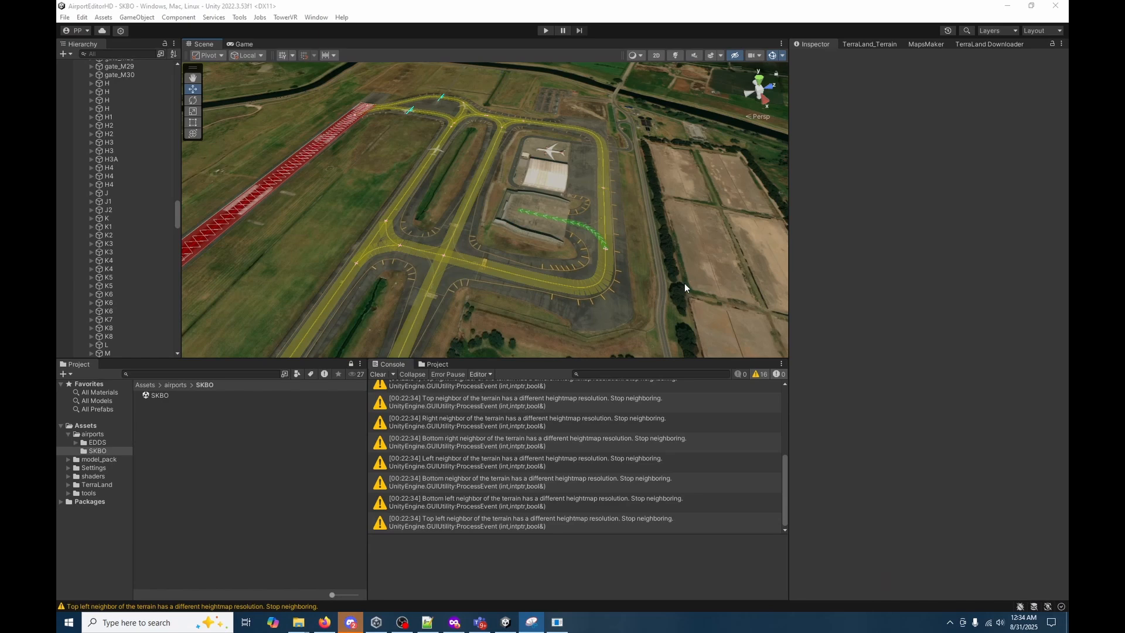
right_click_drag(516, 276, 1053, 286)
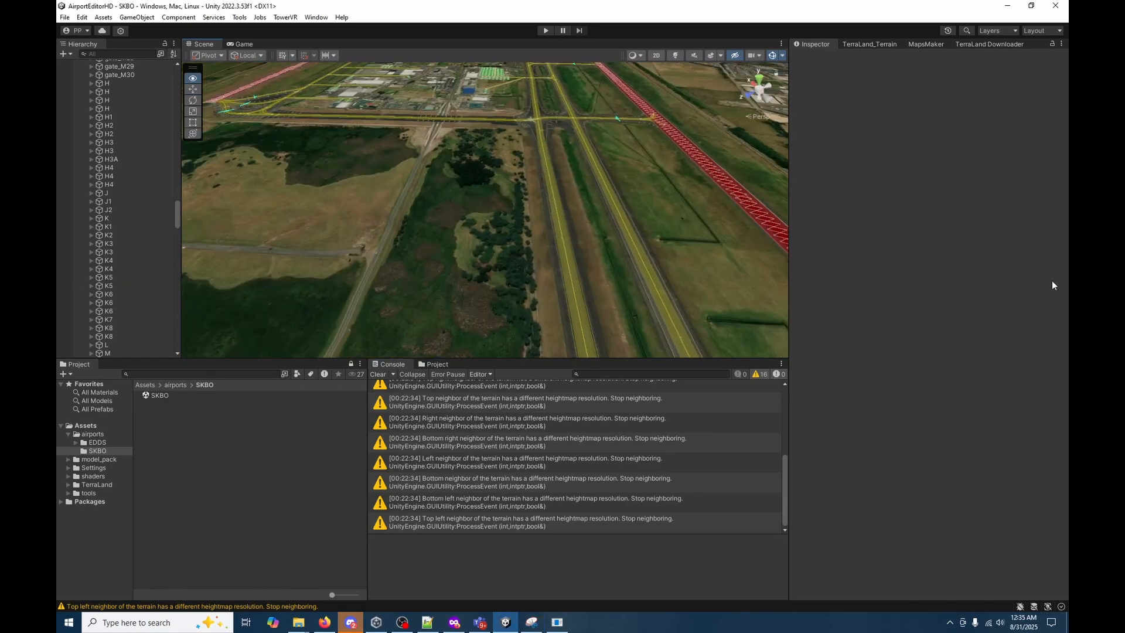
right_click_drag(494, 256, 502, 186)
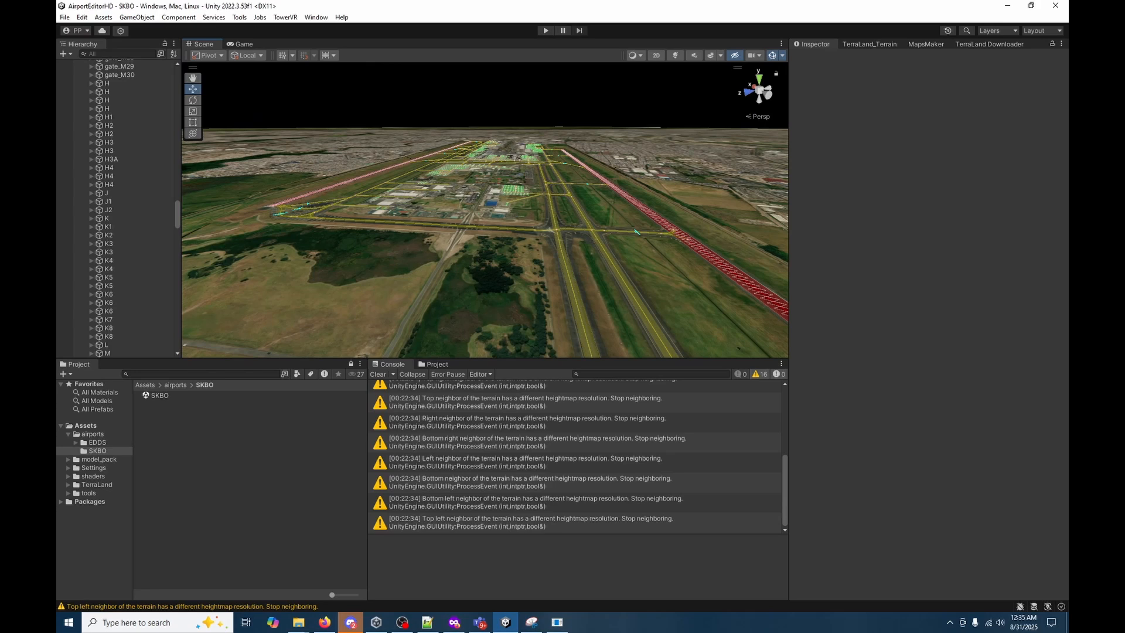